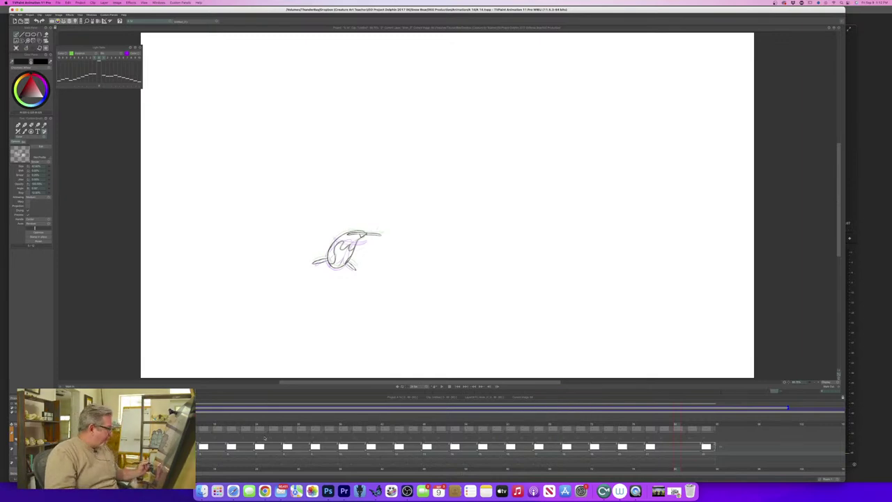
# Show the large orca layer and the second small orca layer alongside the small orca being animated.
pyautogui.scroll(3, 265, 438)
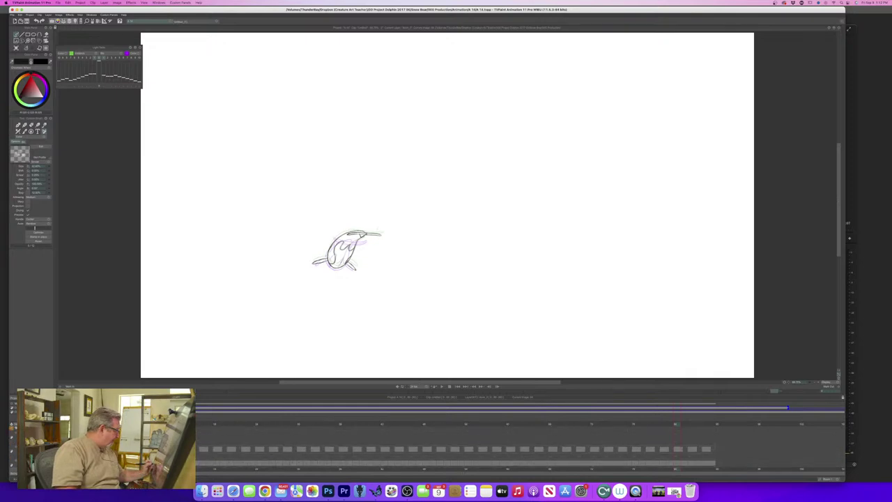
pyautogui.scroll(5, 265, 438)
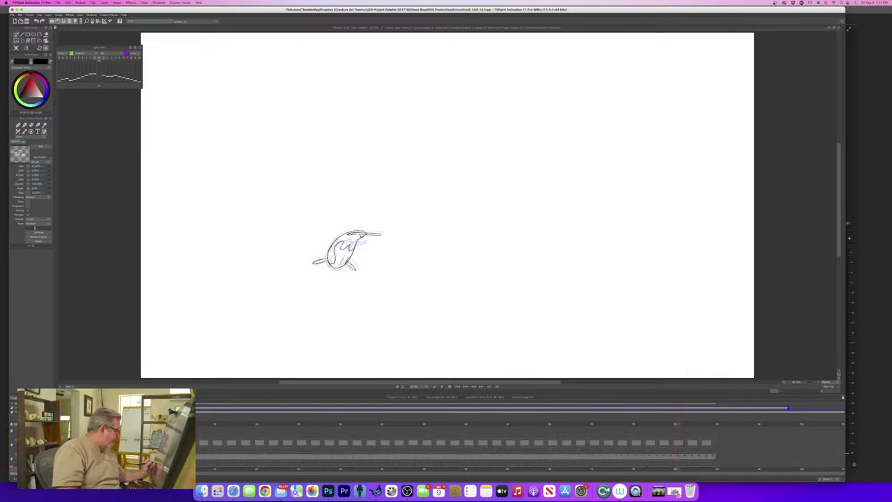
pyautogui.click(22, 442)
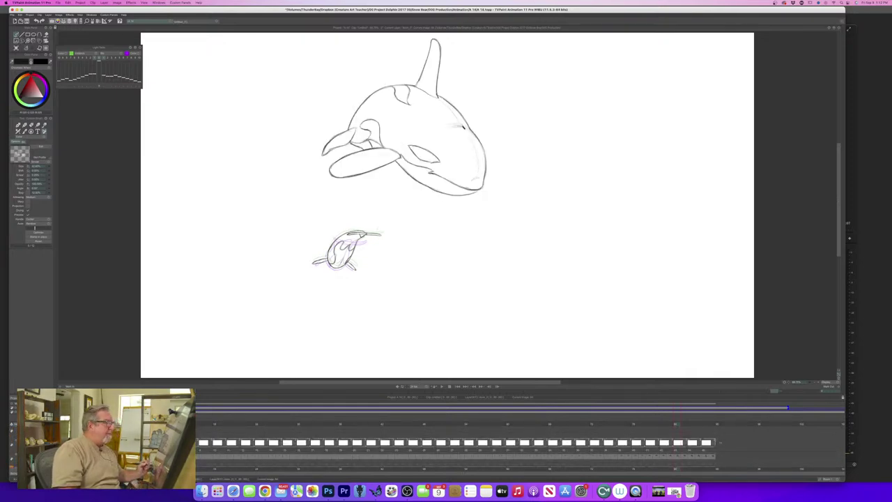
pyautogui.scroll(2, 265, 446)
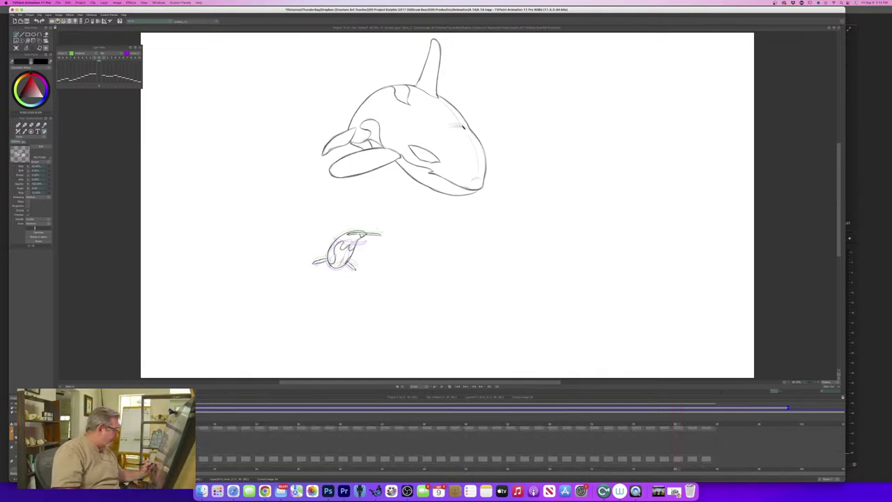
pyautogui.scroll(4, 446, 446)
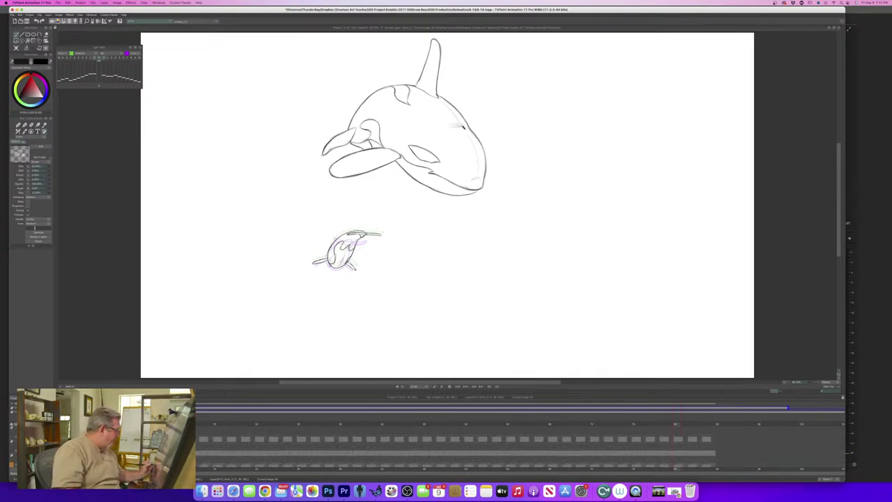
pyautogui.click(23, 440)
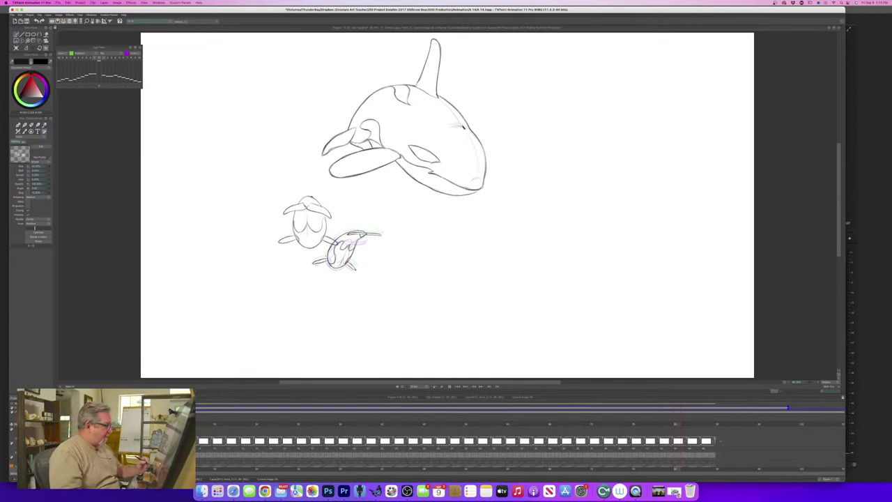
# Play back the animation with all three orcas shown, and hide the layer of the second small orca.
pyautogui.click(441, 386)
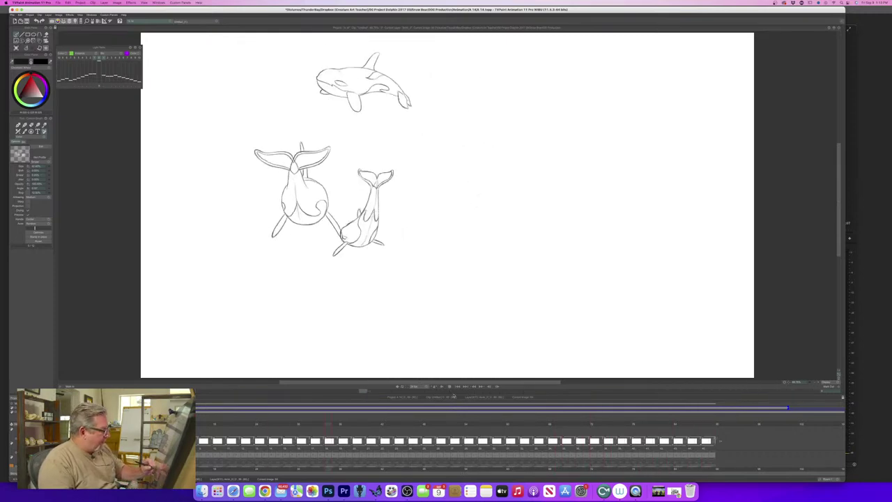
pyautogui.press('Down')
pyautogui.press('Up')
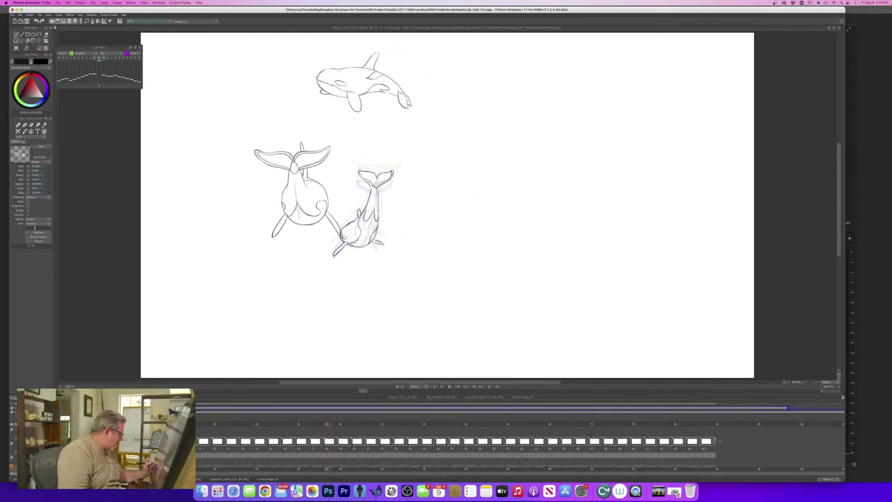
pyautogui.click(21, 447)
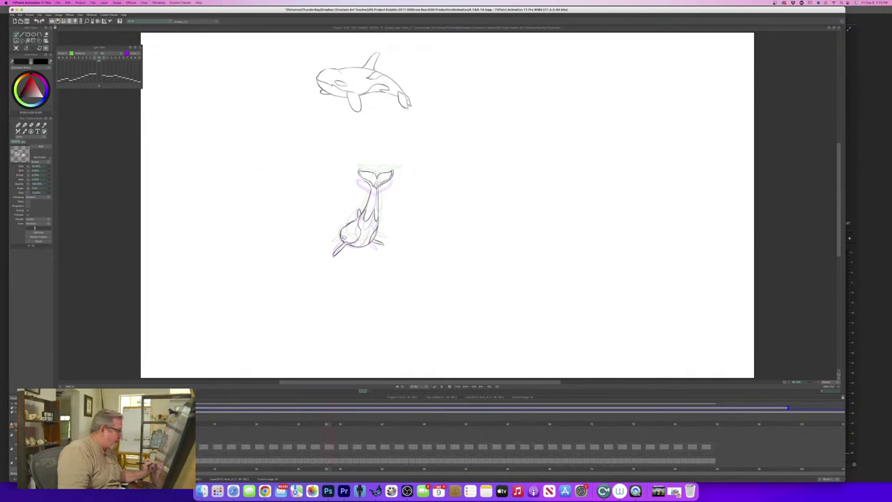
pyautogui.scroll(5, 452, 446)
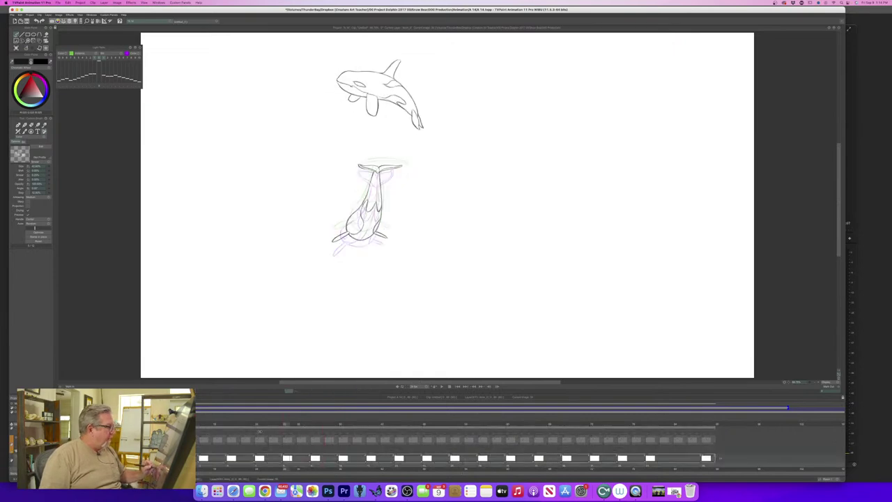
# Scrub the timeline to the gap between the small orca's last two drawings and add a blank drawing there.
pyautogui.moveTo(285, 425); pyautogui.dragTo(425, 431)
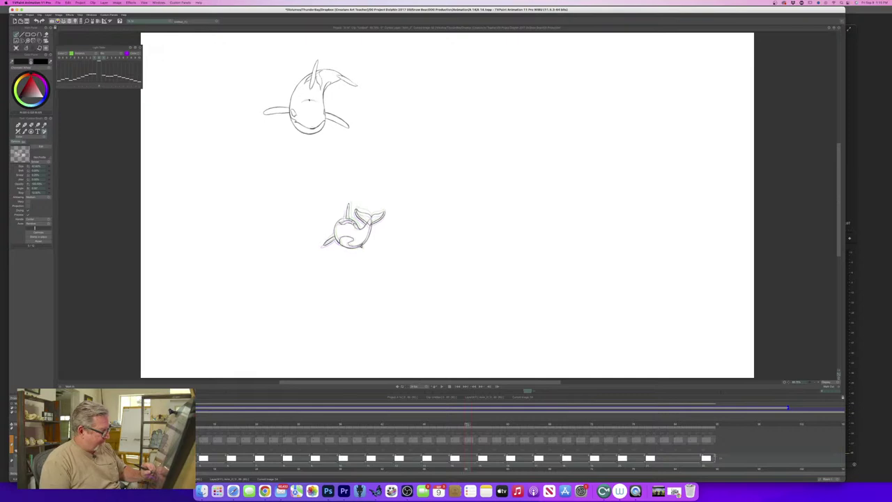
pyautogui.moveTo(466, 425); pyautogui.dragTo(680, 431)
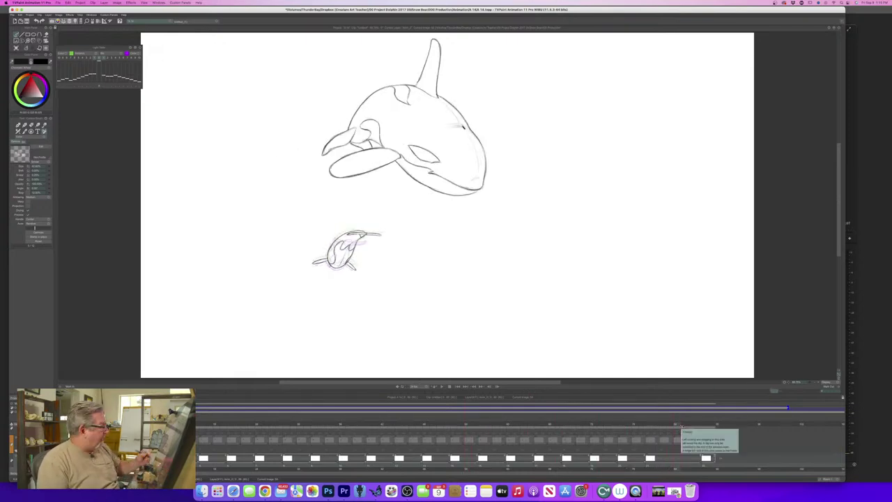
pyautogui.click(17, 49)
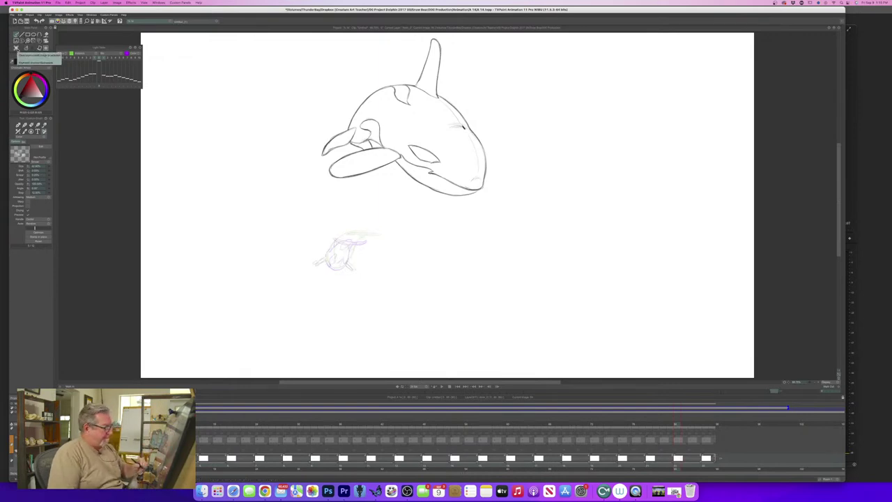
# Draw the small orca's rounded body outline between the green and purple onion-skin poses and flip frames to check it.
pyautogui.moveTo(817, 382); pyautogui.dragTo(830, 382)
pyautogui.moveTo(839, 224); pyautogui.dragTo(839, 242)
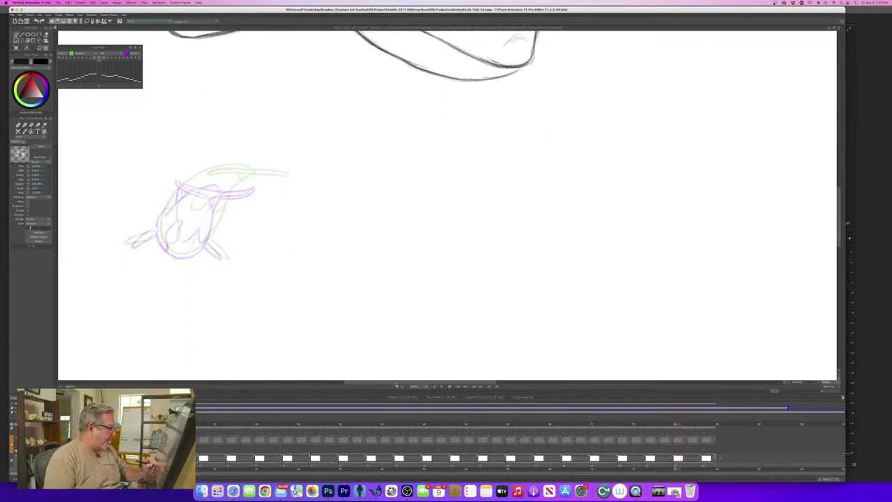
pyautogui.moveTo(395, 382); pyautogui.dragTo(350, 388)
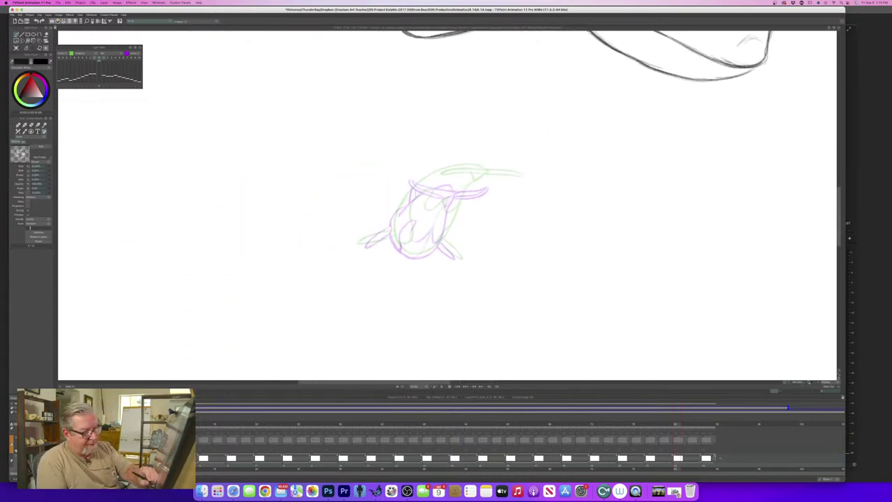
pyautogui.moveTo(810, 382); pyautogui.dragTo(814, 383)
pyautogui.click(816, 383)
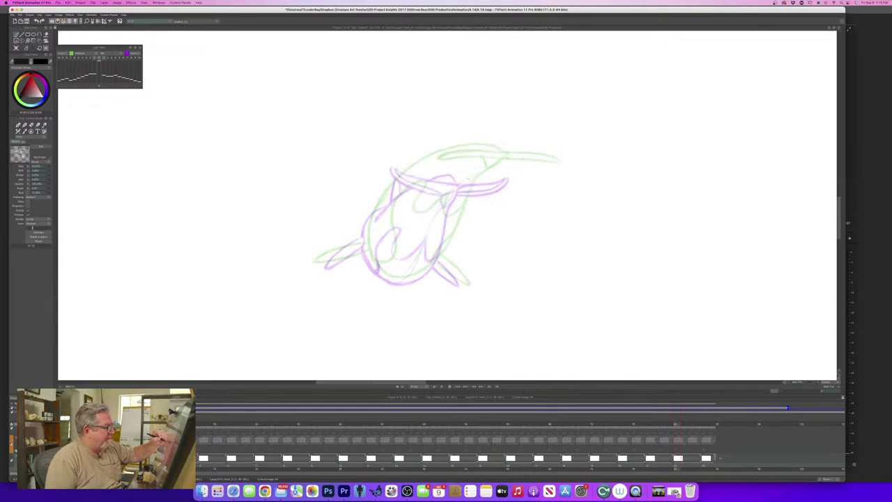
pyautogui.moveTo(479, 164)
pyautogui.mouseDown()
pyautogui.moveTo(444, 245)
pyautogui.moveTo(403, 278)
pyautogui.mouseUp()
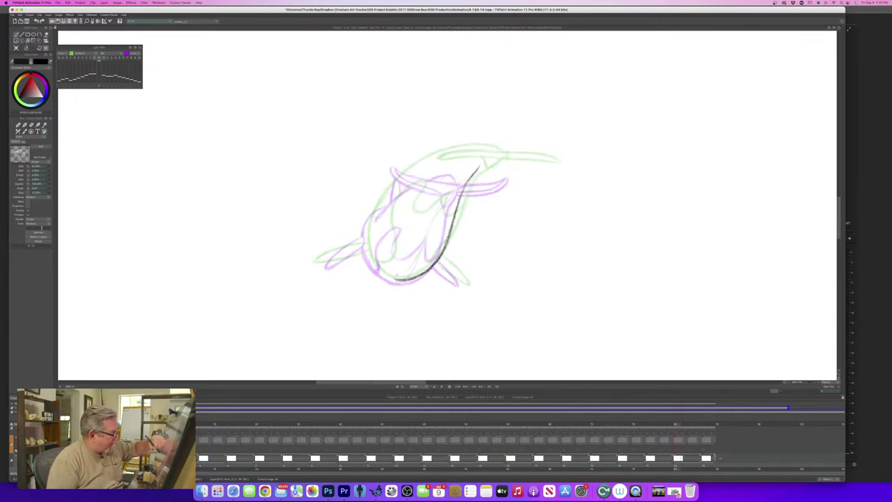
pyautogui.moveTo(464, 160)
pyautogui.mouseDown()
pyautogui.moveTo(477, 163)
pyautogui.moveTo(419, 169)
pyautogui.moveTo(367, 218)
pyautogui.moveTo(364, 263)
pyautogui.moveTo(403, 282)
pyautogui.moveTo(382, 274)
pyautogui.mouseUp()
pyautogui.moveTo(366, 229); pyautogui.dragTo(365, 251)
pyautogui.moveTo(365, 237); pyautogui.dragTo(368, 254)
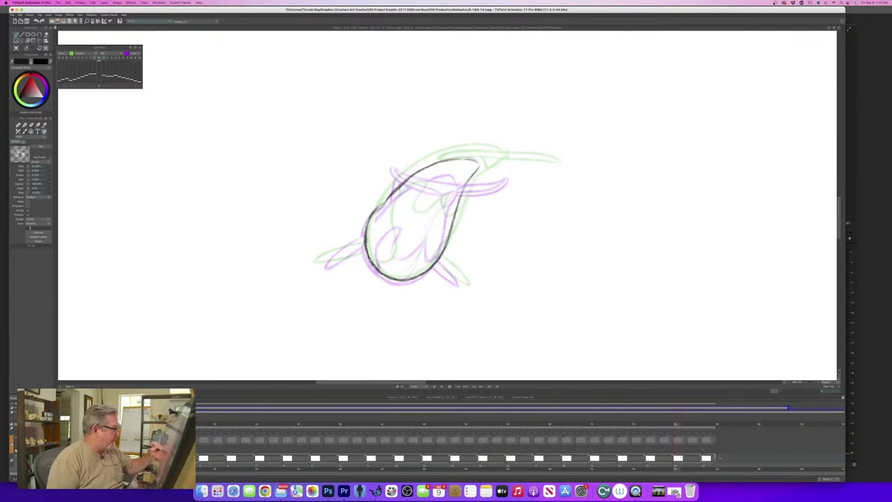
pyautogui.press('Left')
pyautogui.press('Right')
pyautogui.press('Left')
pyautogui.press('Right')
pyautogui.press('Left')
pyautogui.press('Right')
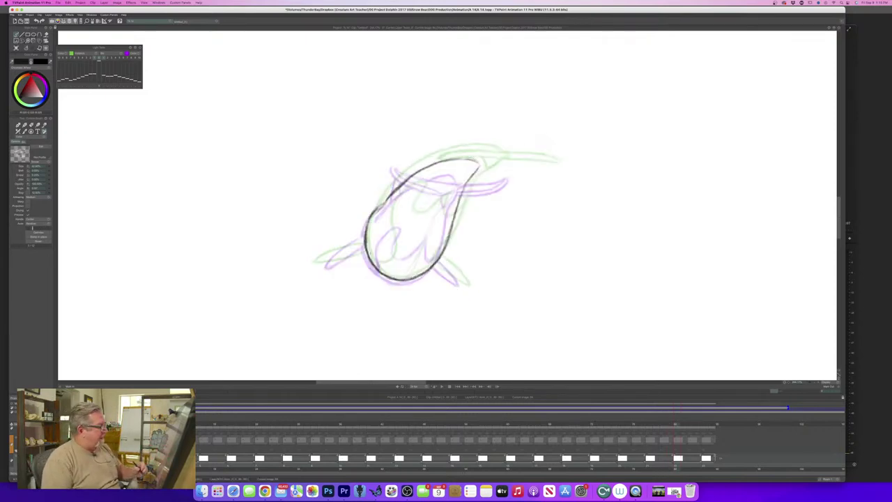
# Draw the pectoral fin on the lower right of the small orca's body and flip frames to check its motion.
pyautogui.moveTo(439, 259); pyautogui.dragTo(464, 287)
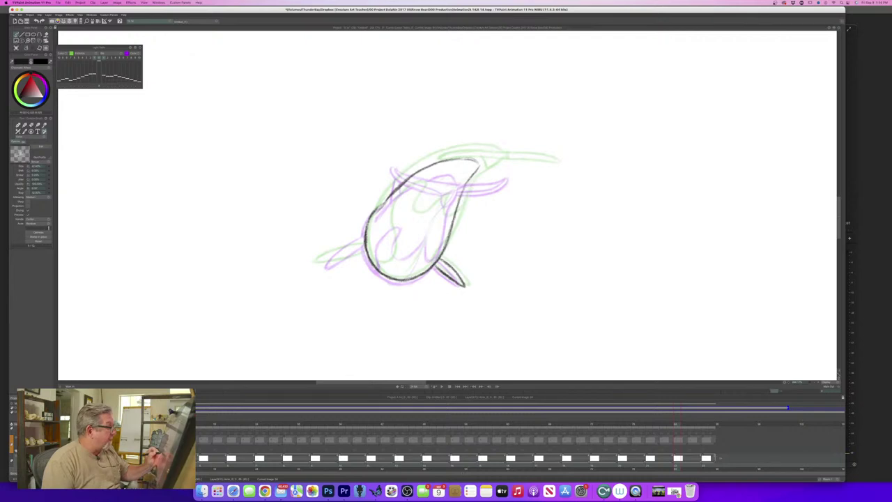
pyautogui.press('Left')
pyautogui.press('Right')
pyautogui.press('Left')
pyautogui.press('Right')
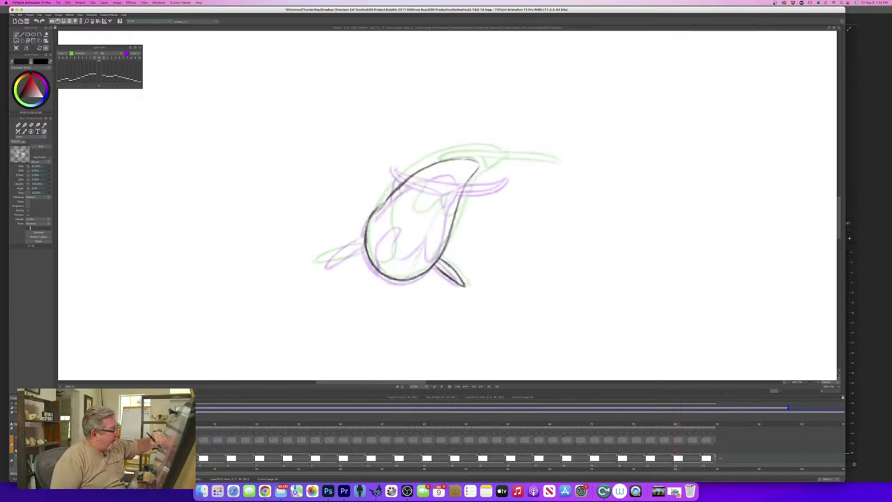
# Draw the left pectoral fin, redoing its lower edge, and compare it with the previous drawing.
pyautogui.moveTo(365, 241); pyautogui.dragTo(316, 266)
pyautogui.moveTo(365, 252); pyautogui.dragTo(342, 261)
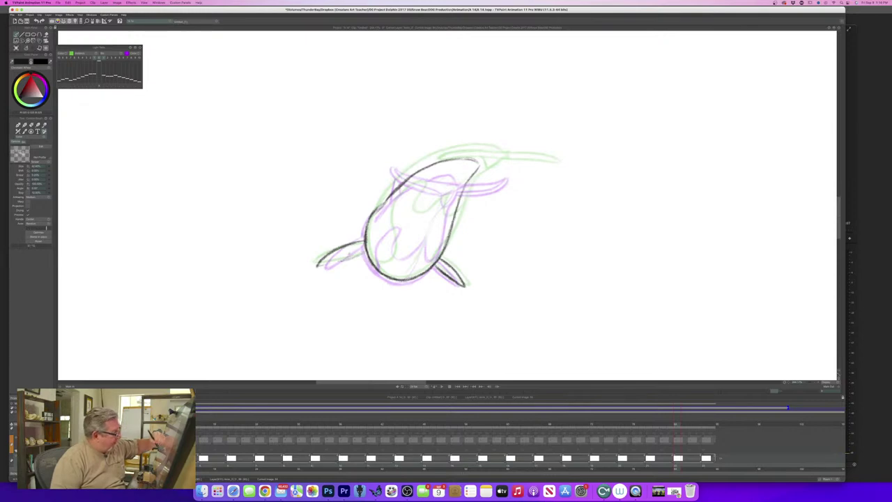
pyautogui.press('e')
pyautogui.press('super+z')
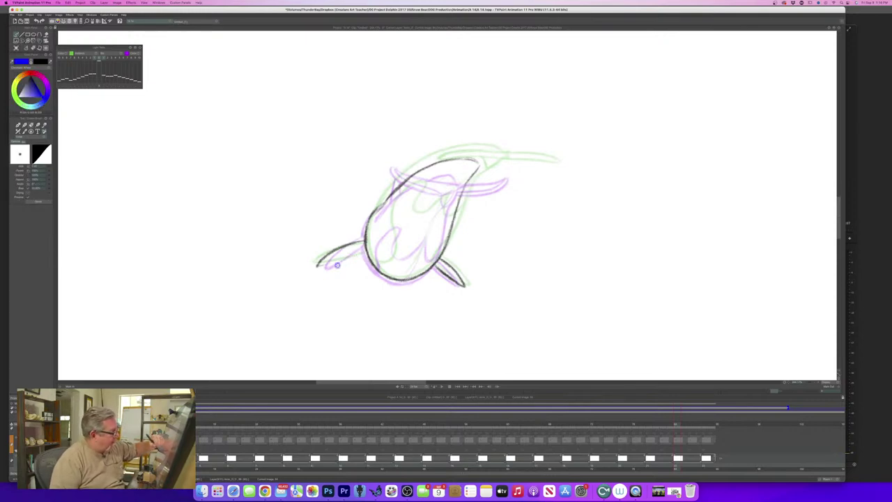
pyautogui.press('b')
pyautogui.moveTo(361, 251)
pyautogui.mouseDown()
pyautogui.moveTo(317, 267)
pyautogui.moveTo(346, 246)
pyautogui.moveTo(319, 261)
pyautogui.mouseUp()
pyautogui.press('Left')
pyautogui.press('Right')
pyautogui.press('Left')
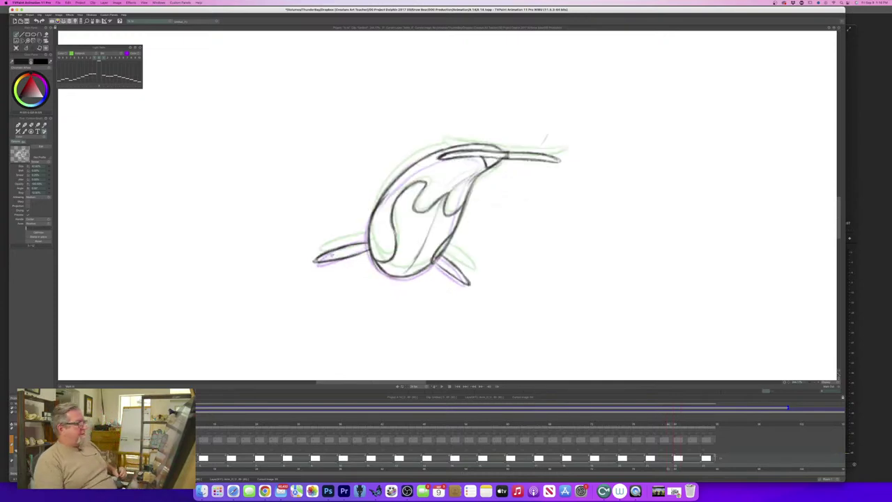
pyautogui.press('Right')
pyautogui.press('Left')
pyautogui.press('Right')
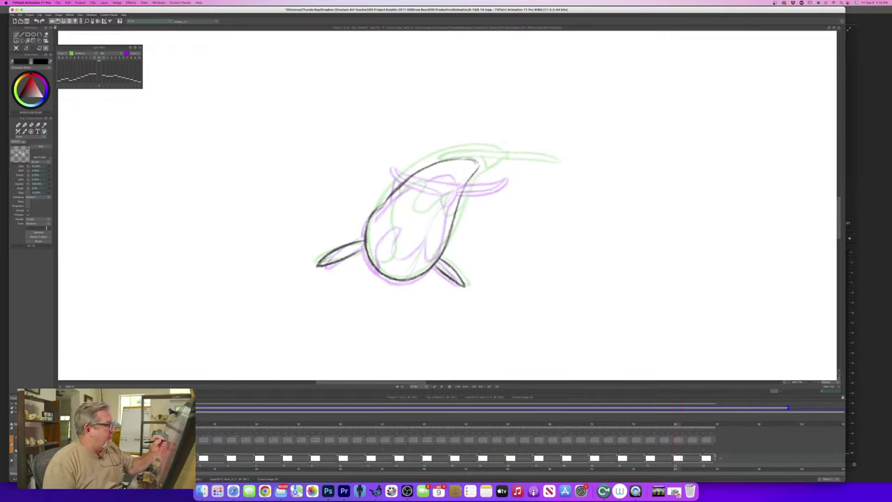
# Reinforce the tail end of the body outline and flip to the previous drawing to compare the pose.
pyautogui.moveTo(478, 165)
pyautogui.mouseDown()
pyautogui.moveTo(460, 159)
pyautogui.moveTo(418, 170)
pyautogui.mouseUp()
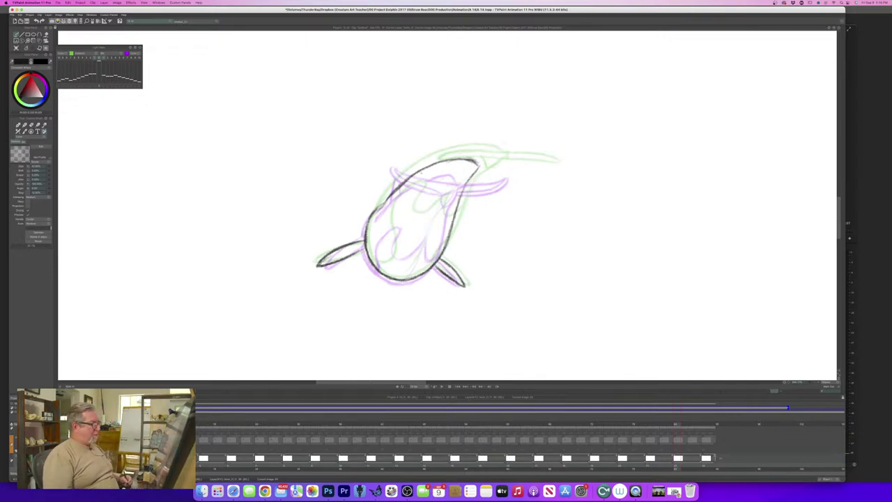
pyautogui.press('Left')
pyautogui.press('Right')
pyautogui.press('Left')
pyautogui.press('Right')
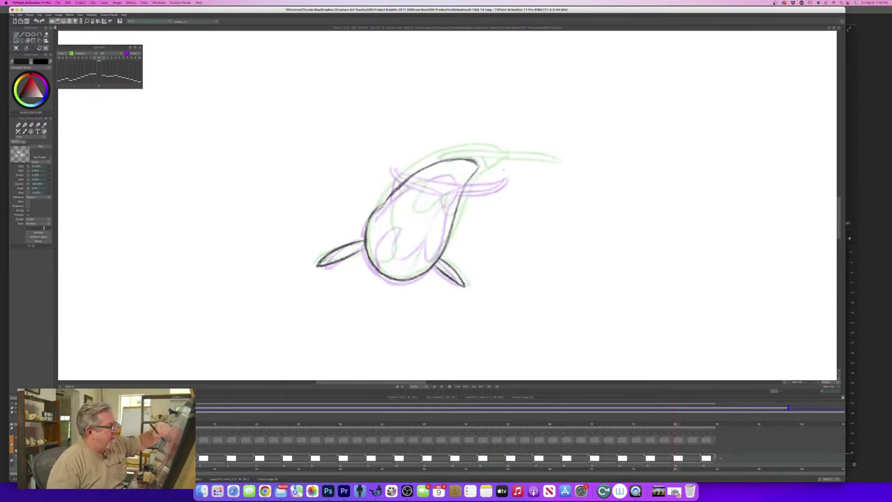
pyautogui.press('Left')
pyautogui.press('Right')
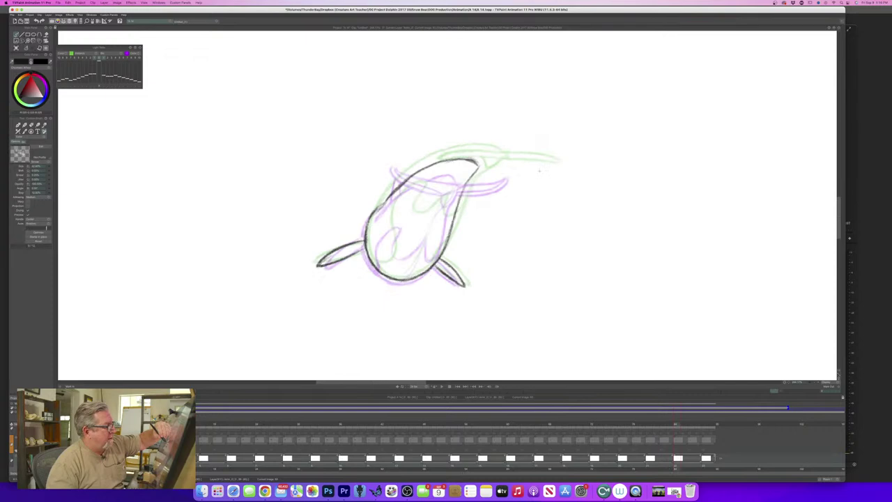
# Draw the right tail fluke as a long tapered shape extending from the tip of the body outline.
pyautogui.moveTo(537, 171)
pyautogui.mouseDown()
pyautogui.moveTo(507, 172)
pyautogui.moveTo(542, 169)
pyautogui.moveTo(478, 172)
pyautogui.mouseUp()
pyautogui.moveTo(500, 172); pyautogui.dragTo(473, 172)
pyautogui.moveTo(489, 173); pyautogui.dragTo(473, 172)
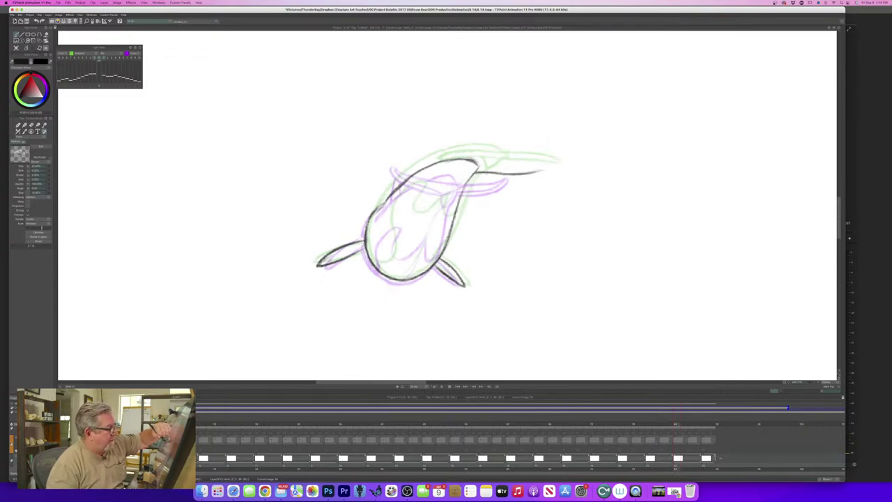
pyautogui.moveTo(528, 172); pyautogui.dragTo(546, 167)
pyautogui.moveTo(541, 167); pyautogui.dragTo(482, 165)
pyautogui.moveTo(503, 163); pyautogui.dragTo(480, 166)
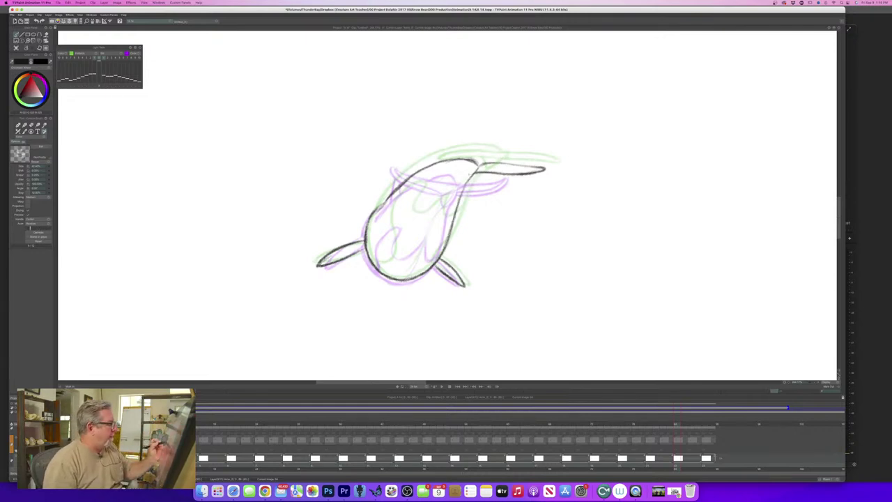
# Draw the left tail fluke, erase the body line crossing it, redraw its edges and compare with the previous drawing.
pyautogui.moveTo(469, 170); pyautogui.dragTo(411, 163)
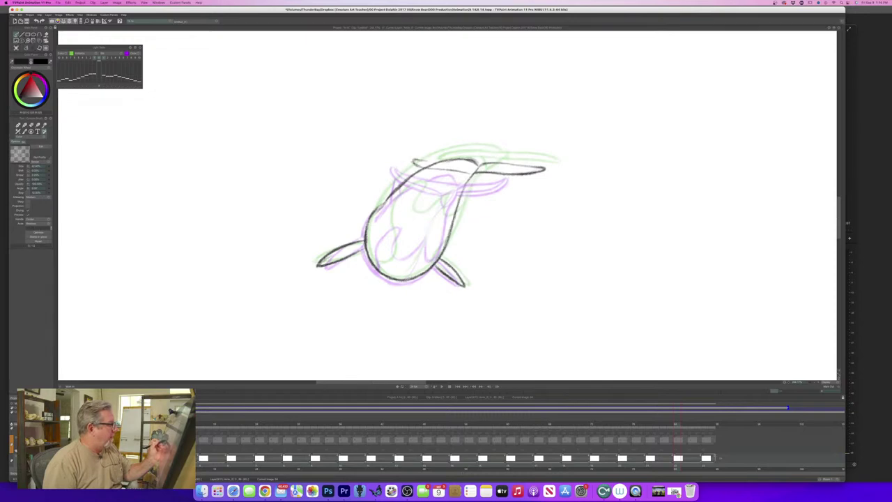
pyautogui.moveTo(424, 162)
pyautogui.mouseDown()
pyautogui.moveTo(482, 166)
pyautogui.moveTo(419, 160)
pyautogui.mouseUp()
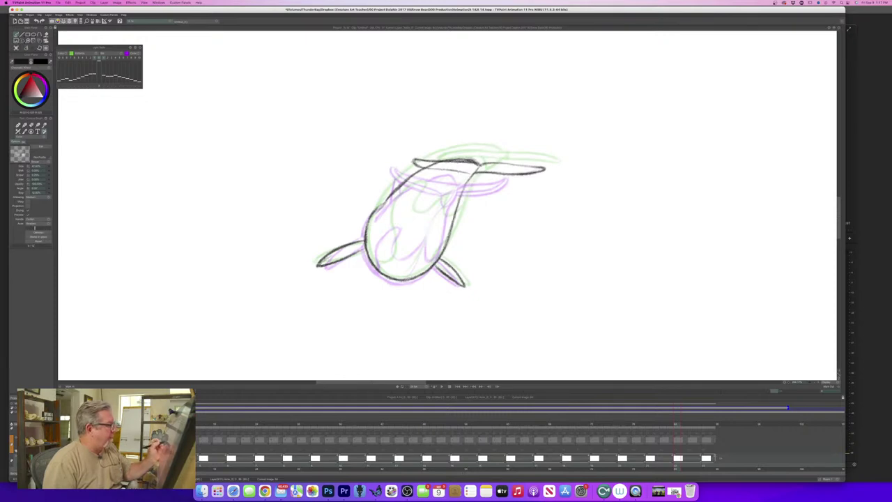
pyautogui.press('e')
pyautogui.moveTo(472, 173)
pyautogui.mouseDown()
pyautogui.moveTo(459, 171)
pyautogui.moveTo(462, 194)
pyautogui.moveTo(459, 171)
pyautogui.moveTo(463, 184)
pyautogui.moveTo(437, 163)
pyautogui.moveTo(424, 168)
pyautogui.moveTo(450, 169)
pyautogui.moveTo(416, 161)
pyautogui.mouseUp()
pyautogui.press('n')
pyautogui.press('e')
pyautogui.press('b')
pyautogui.moveTo(416, 160)
pyautogui.mouseDown()
pyautogui.moveTo(464, 172)
pyautogui.moveTo(424, 169)
pyautogui.mouseUp()
pyautogui.press('Left')
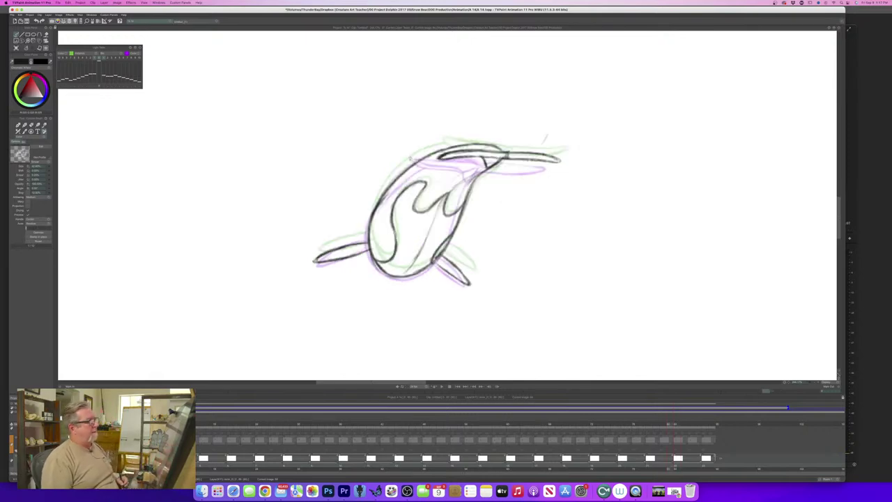
pyautogui.press('Right')
pyautogui.press('Left')
pyautogui.press('Right')
# Strengthen the right fluke's upper and lower edges and flip frames to check the tail's motion.
pyautogui.moveTo(543, 167); pyautogui.dragTo(476, 172)
pyautogui.moveTo(534, 165); pyautogui.dragTo(487, 164)
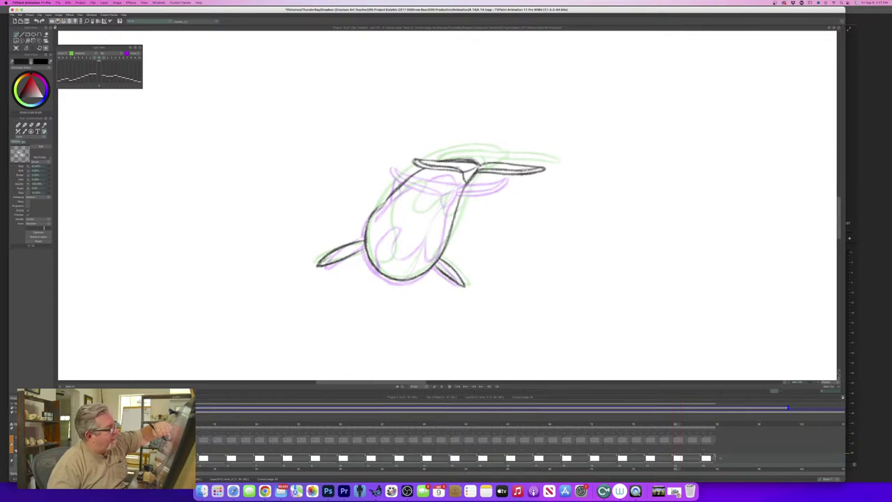
pyautogui.press('Left')
pyautogui.press('Right')
pyautogui.press('Left')
pyautogui.press('Right')
pyautogui.press('Left')
pyautogui.press('Right')
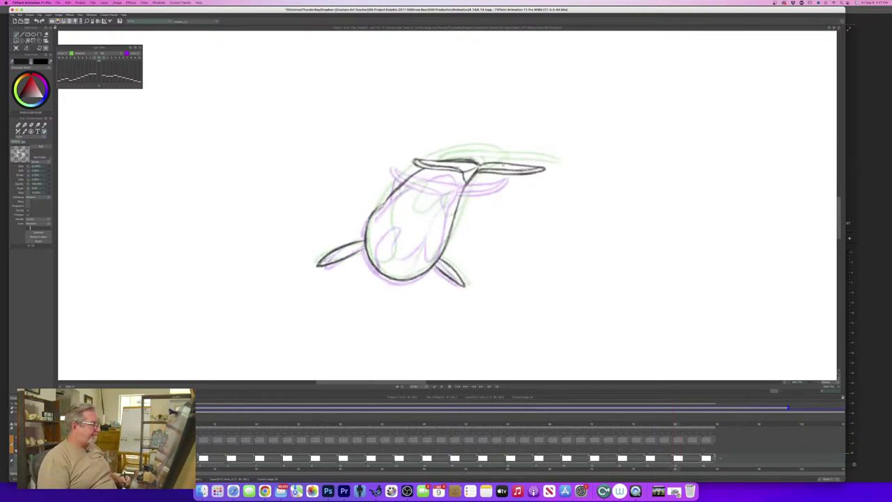
# Draw a light centre line down the orca's body from below the tail to the head and compare it with the previous drawing.
pyautogui.press('Left')
pyautogui.press('Right')
pyautogui.press('Left')
pyautogui.press('Right')
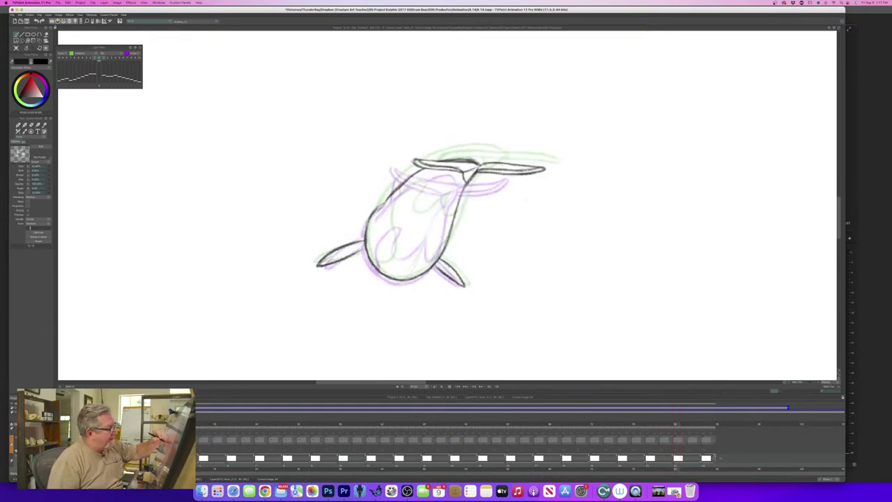
pyautogui.moveTo(444, 201); pyautogui.dragTo(404, 279)
pyautogui.press('Left')
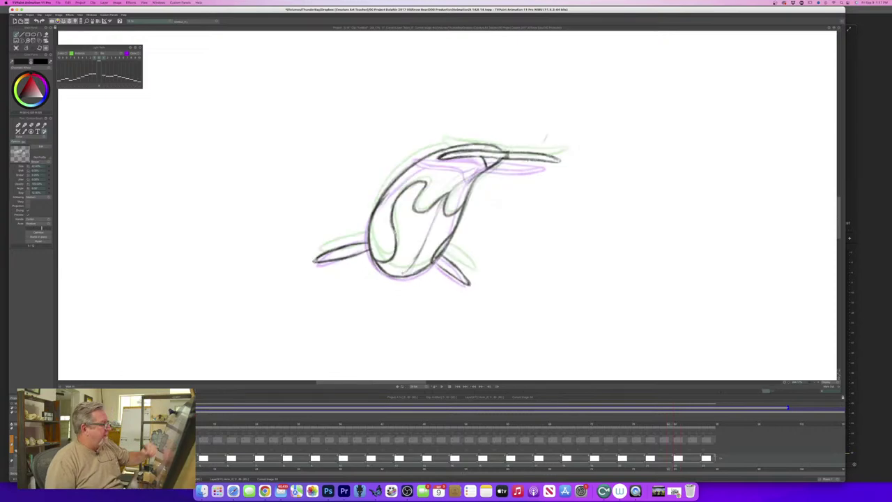
pyautogui.press('Right')
pyautogui.press('Left')
pyautogui.press('Right')
pyautogui.press('Left')
pyautogui.press('Right')
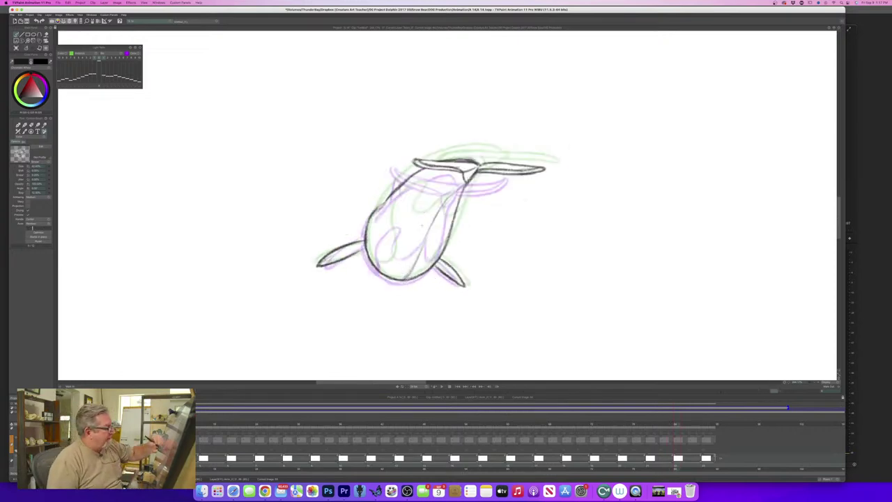
# Draw the curved lower edge of the marking across the middle of the body and erase its excess left end.
pyautogui.moveTo(432, 217)
pyautogui.mouseDown()
pyautogui.moveTo(411, 238)
pyautogui.moveTo(416, 232)
pyautogui.mouseUp()
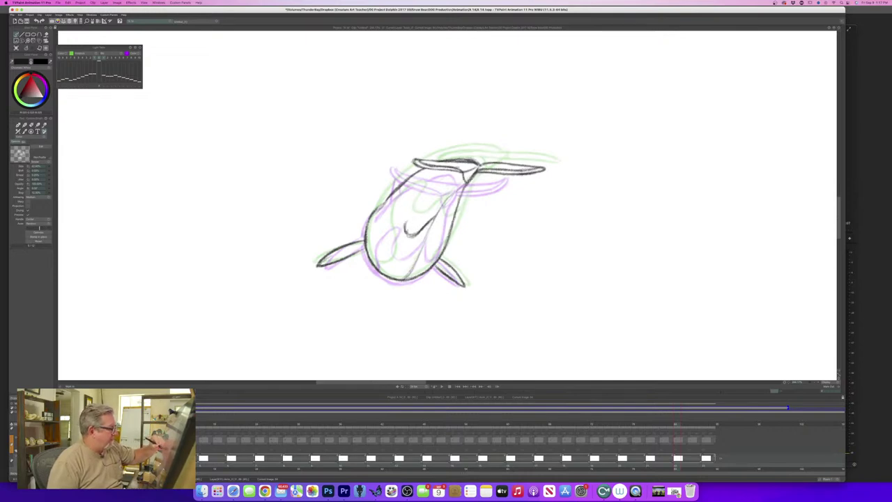
pyautogui.press('e')
pyautogui.moveTo(418, 233)
pyautogui.mouseDown()
pyautogui.moveTo(412, 238)
pyautogui.moveTo(409, 222)
pyautogui.mouseUp()
pyautogui.press('b')
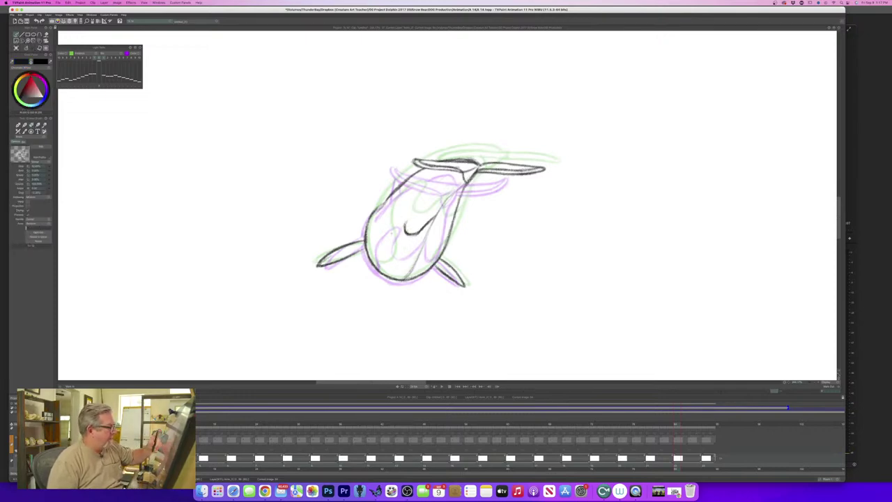
pyautogui.press('e')
pyautogui.moveTo(403, 221); pyautogui.dragTo(406, 234)
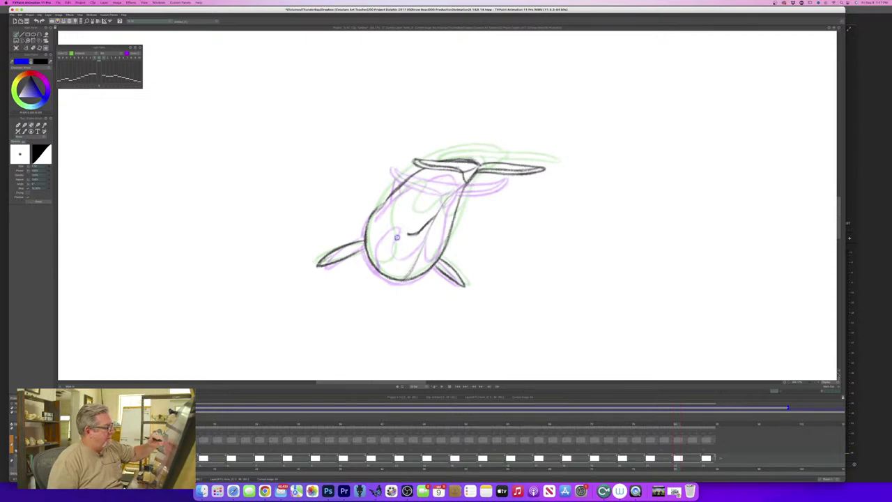
pyautogui.press('b')
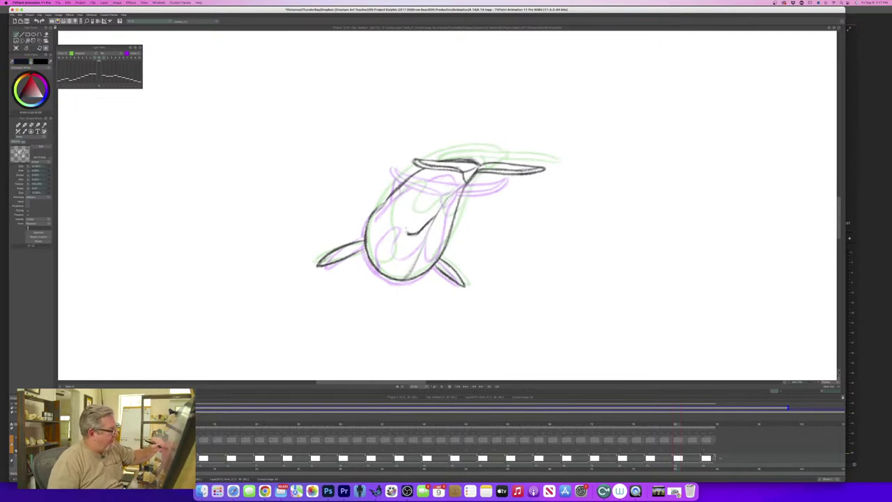
# Extend the marking over the left side of the body as a rounded curve running down to the lower outline.
pyautogui.moveTo(404, 221)
pyautogui.mouseDown()
pyautogui.moveTo(407, 234)
pyautogui.moveTo(411, 206)
pyautogui.moveTo(396, 208)
pyautogui.moveTo(383, 230)
pyautogui.mouseUp()
pyautogui.click(404, 206)
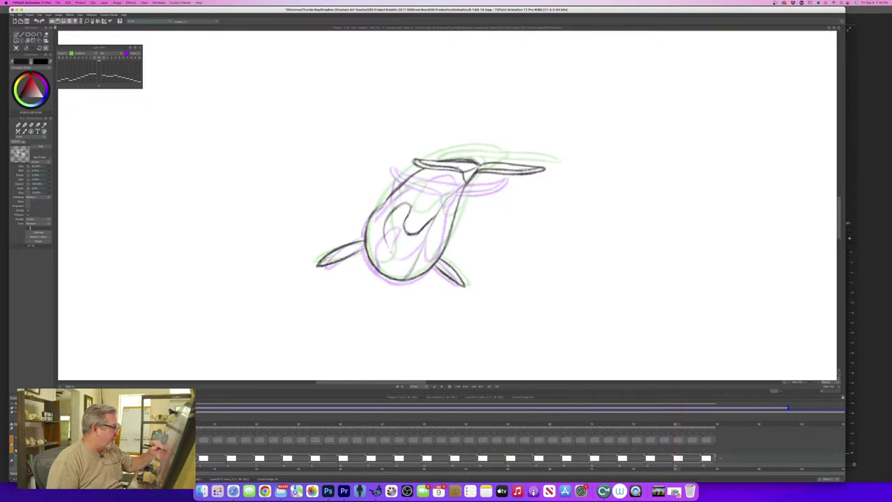
pyautogui.moveTo(384, 238)
pyautogui.mouseDown()
pyautogui.moveTo(389, 260)
pyautogui.moveTo(377, 268)
pyautogui.moveTo(388, 248)
pyautogui.mouseUp()
pyautogui.moveTo(403, 205)
pyautogui.mouseDown()
pyautogui.moveTo(383, 230)
pyautogui.moveTo(410, 211)
pyautogui.mouseUp()
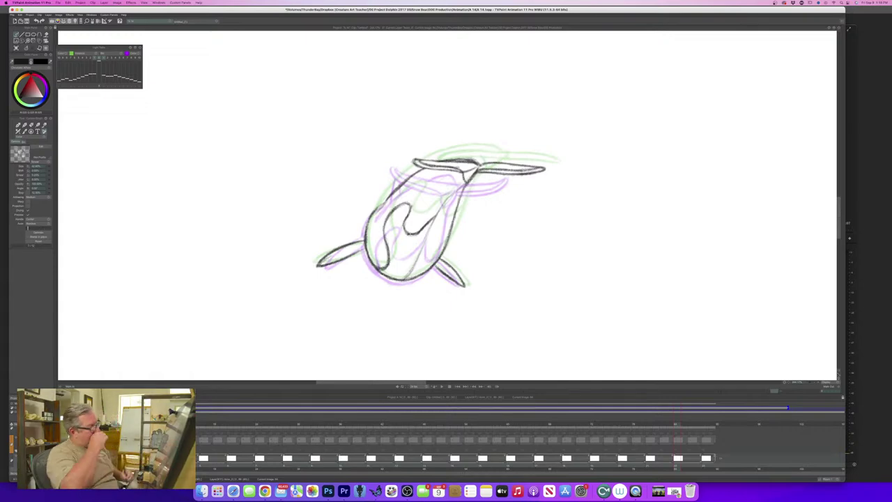
# Draw the narrow U-shaped marking along the right body edge and flip frames to compare its position.
pyautogui.moveTo(433, 216)
pyautogui.mouseDown()
pyautogui.moveTo(437, 241)
pyautogui.moveTo(450, 232)
pyautogui.mouseUp()
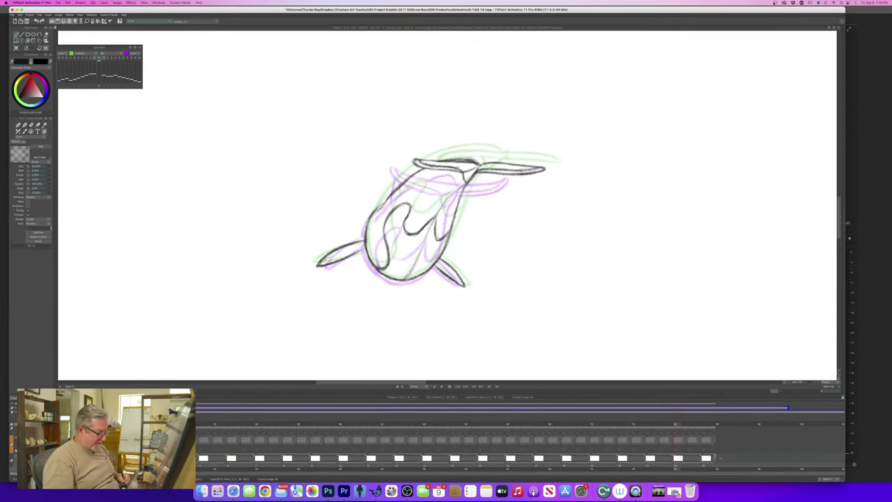
pyautogui.press('Left')
pyautogui.press('Right')
pyautogui.press('Left')
pyautogui.press('Right')
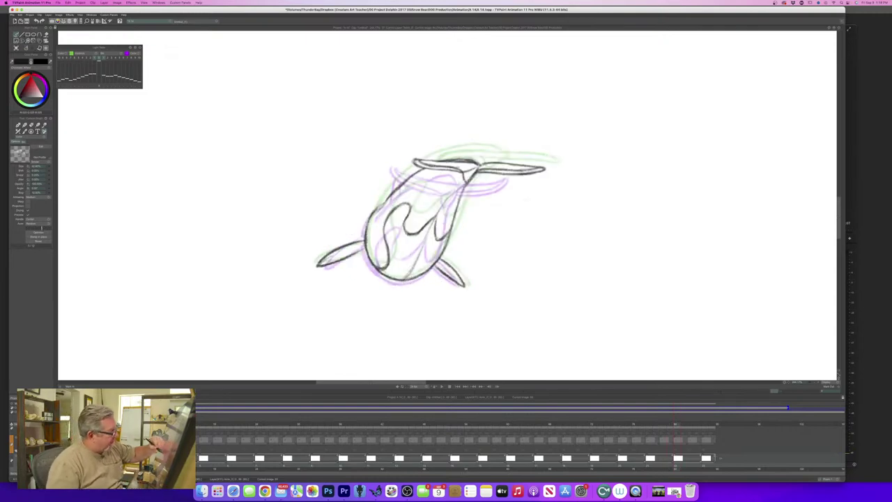
# Reinforce the body outline above the right flipper and check the finished pose against the previous drawing.
pyautogui.moveTo(441, 254); pyautogui.dragTo(429, 269)
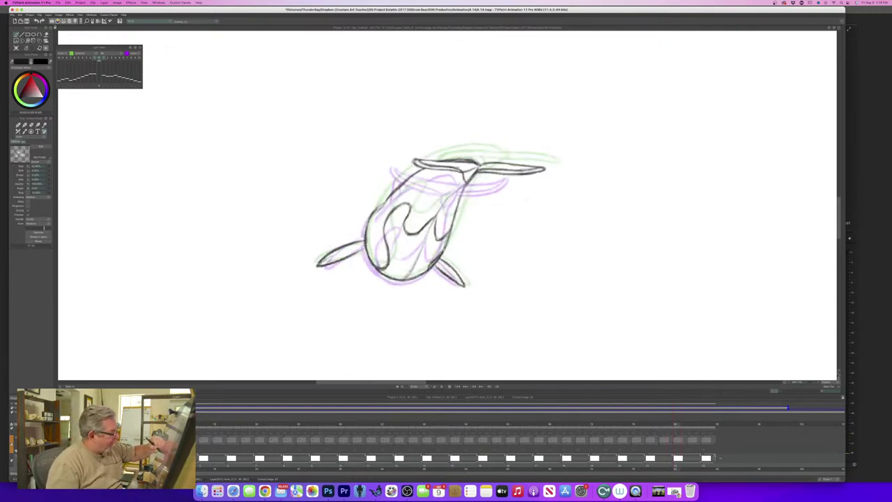
pyautogui.press('Left')
pyautogui.press('Right')
pyautogui.press('Left')
pyautogui.press('Right')
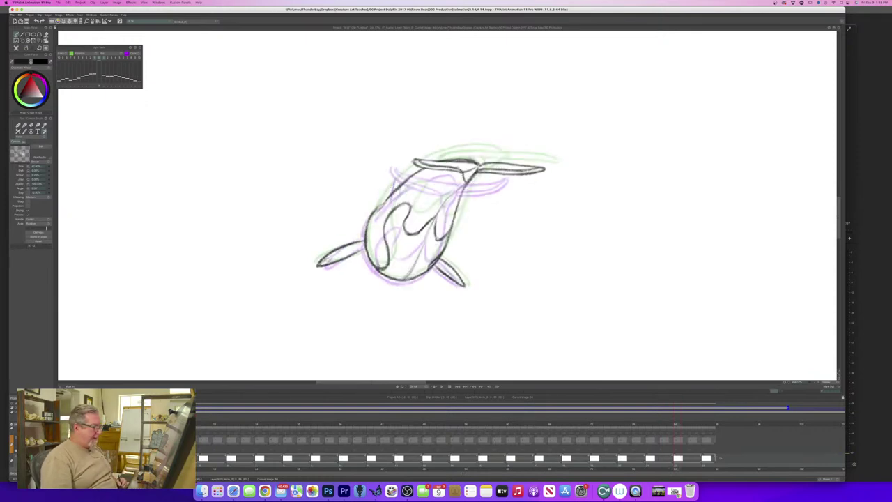
pyautogui.press('Left')
pyautogui.press('Right')
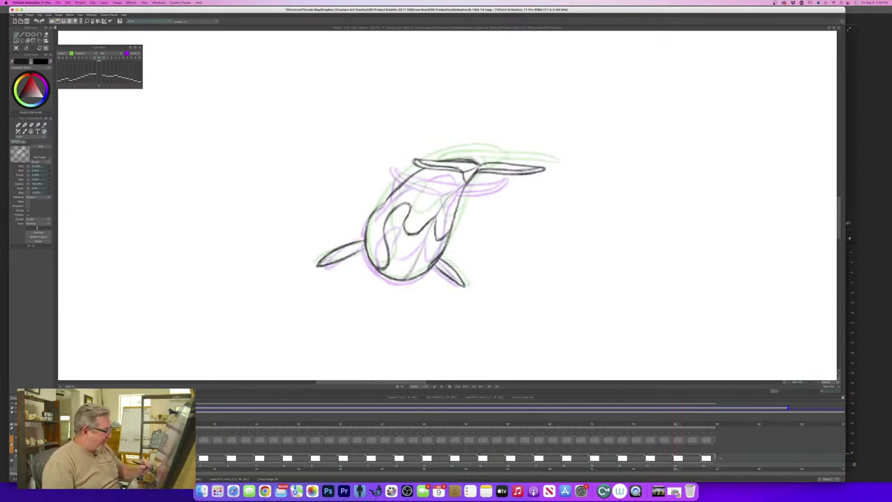
# View the whole scene, scrub through the timeline and play back the animation to check both orcas' motion.
pyautogui.moveTo(352, 383)
pyautogui.mouseDown()
pyautogui.moveTo(360, 383)
pyautogui.moveTo(325, 384)
pyautogui.mouseUp()
pyautogui.moveTo(676, 418); pyautogui.dragTo(104, 418)
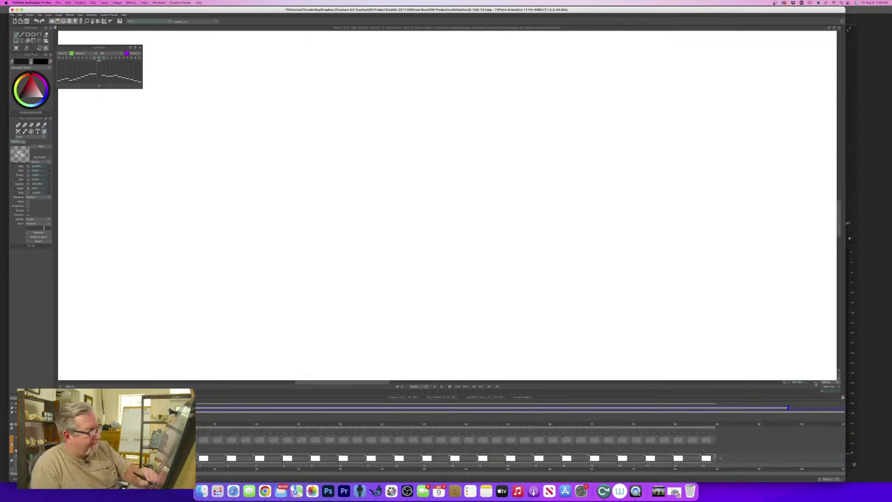
pyautogui.click(839, 375)
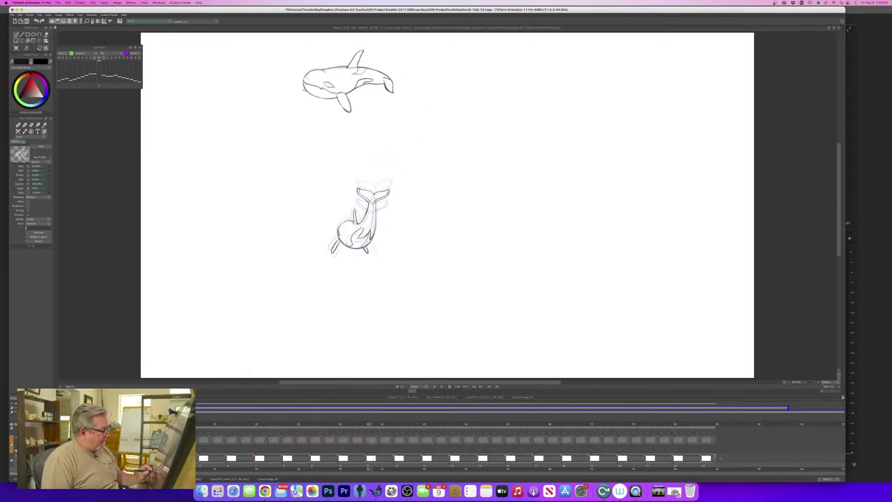
pyautogui.moveTo(401, 445); pyautogui.dragTo(423, 450)
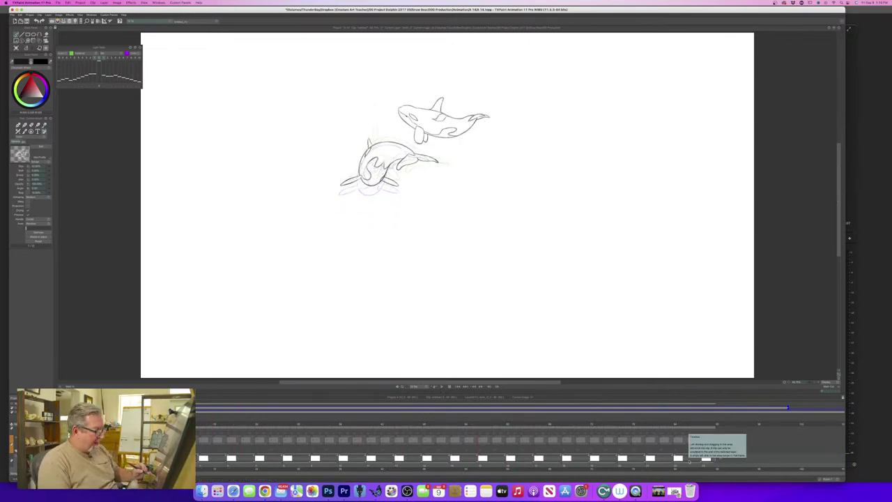
pyautogui.click(675, 423)
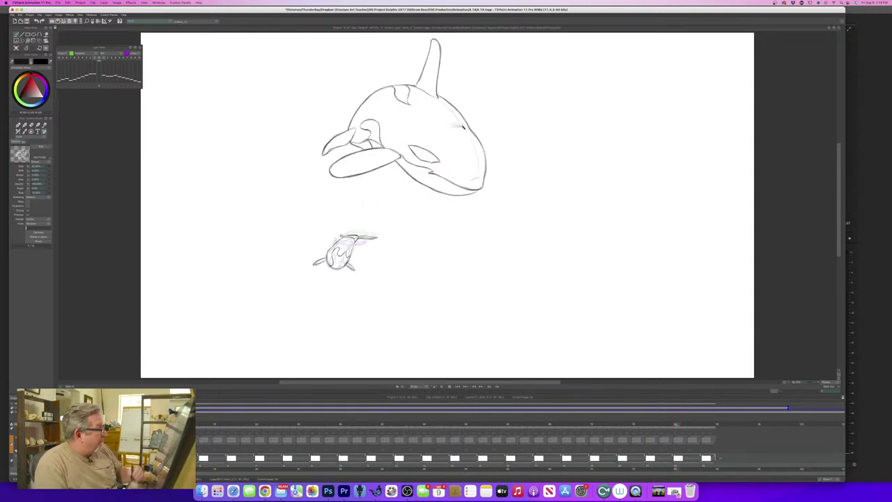
pyautogui.click(441, 386)
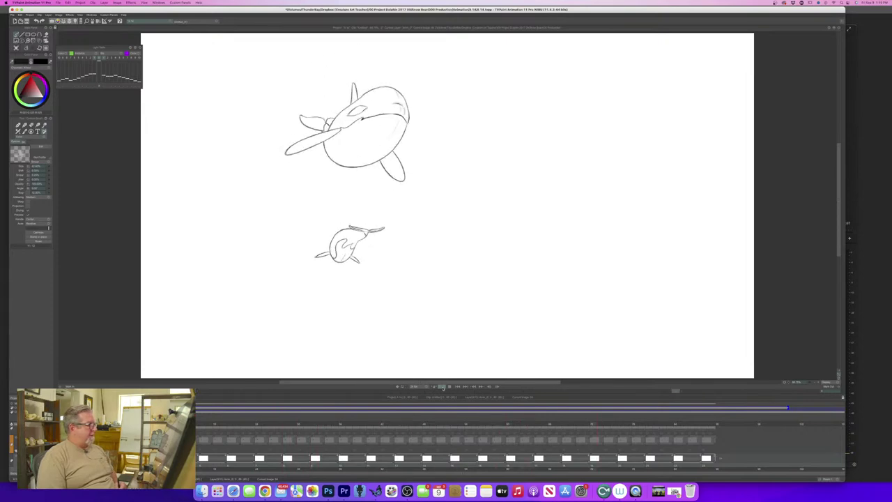
pyautogui.click(443, 387)
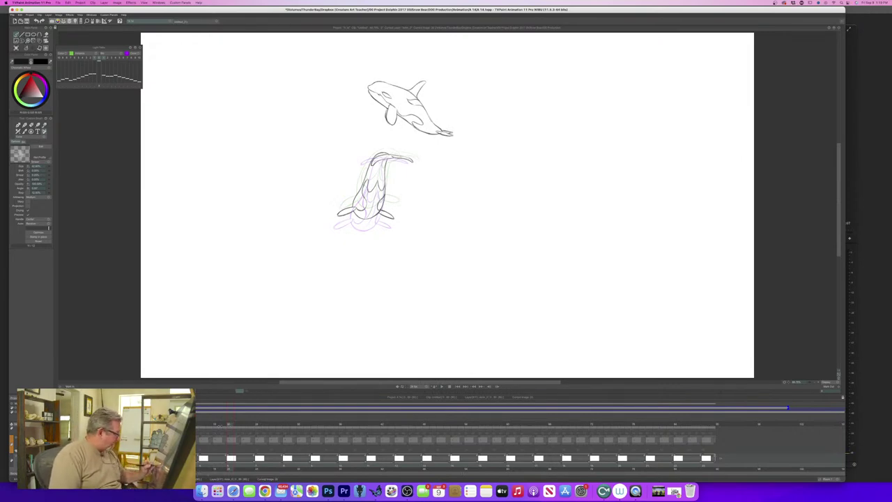
# Go to the missing in-between near the scene's start, frame its onion-skinned poses closely and compare it with the previous drawing.
pyautogui.moveTo(230, 424); pyautogui.dragTo(140, 425)
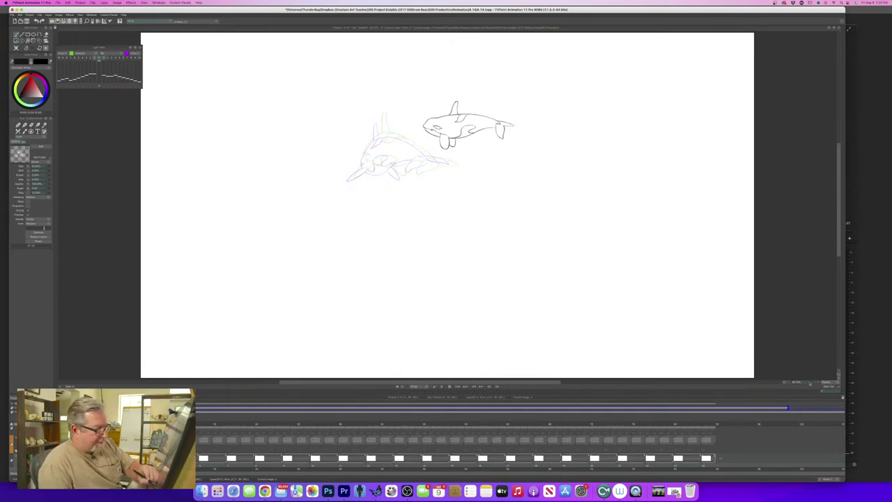
pyautogui.moveTo(810, 382); pyautogui.dragTo(831, 381)
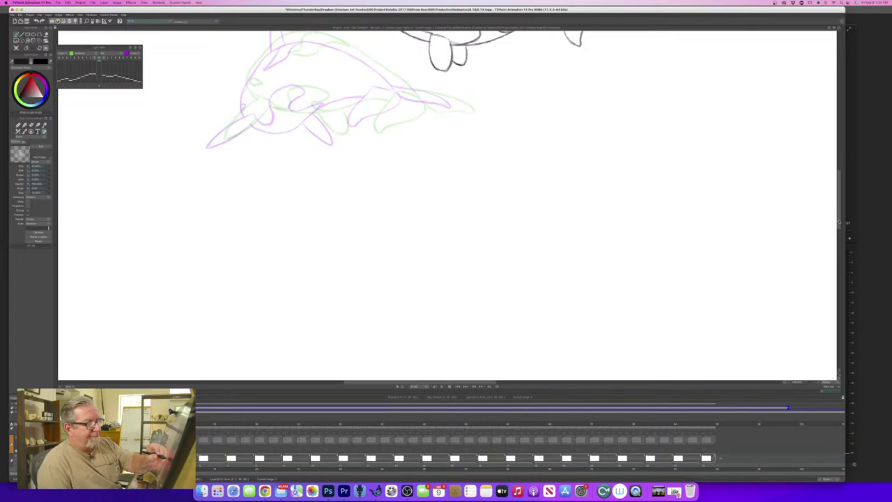
pyautogui.moveTo(837, 223); pyautogui.dragTo(835, 199)
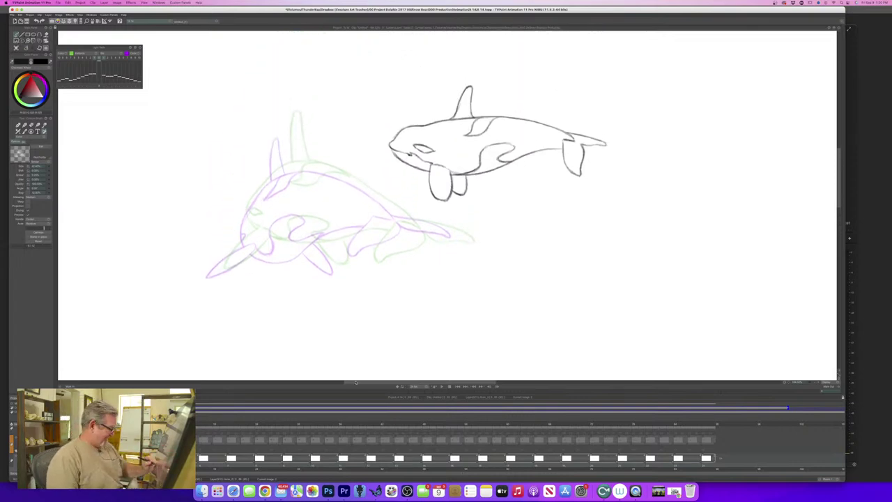
pyautogui.moveTo(359, 382); pyautogui.dragTo(335, 384)
pyautogui.press('Left')
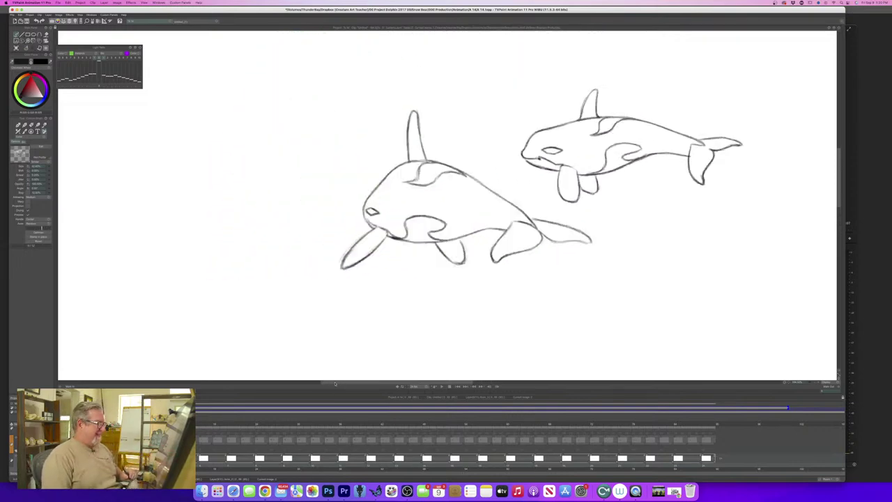
pyautogui.press('Right')
pyautogui.press('Left')
pyautogui.press('Right')
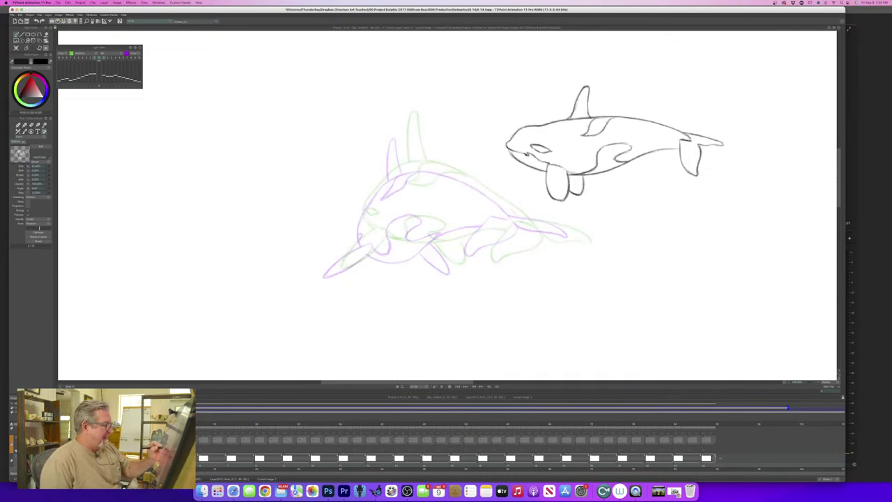
# Draw the left orca's back, head and belly outline between the two onion-skinned poses and flip through the neighbouring drawings.
pyautogui.moveTo(521, 220)
pyautogui.mouseDown()
pyautogui.moveTo(454, 174)
pyautogui.moveTo(406, 165)
pyautogui.moveTo(477, 182)
pyautogui.moveTo(518, 216)
pyautogui.mouseUp()
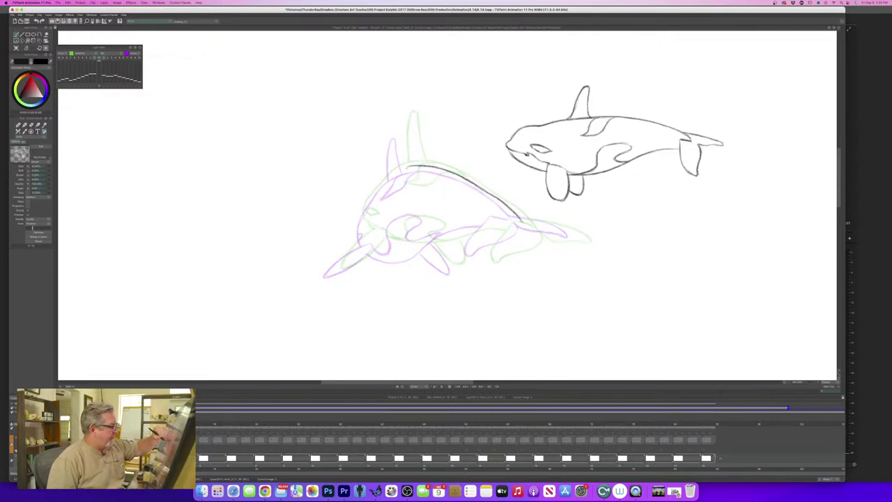
pyautogui.moveTo(408, 167)
pyautogui.mouseDown()
pyautogui.moveTo(361, 212)
pyautogui.moveTo(367, 238)
pyautogui.moveTo(395, 247)
pyautogui.mouseUp()
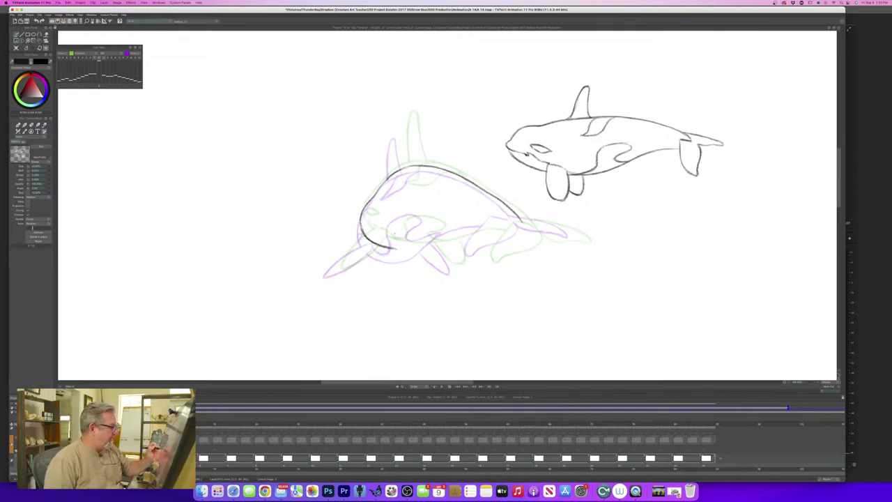
pyautogui.moveTo(507, 226); pyautogui.dragTo(446, 236)
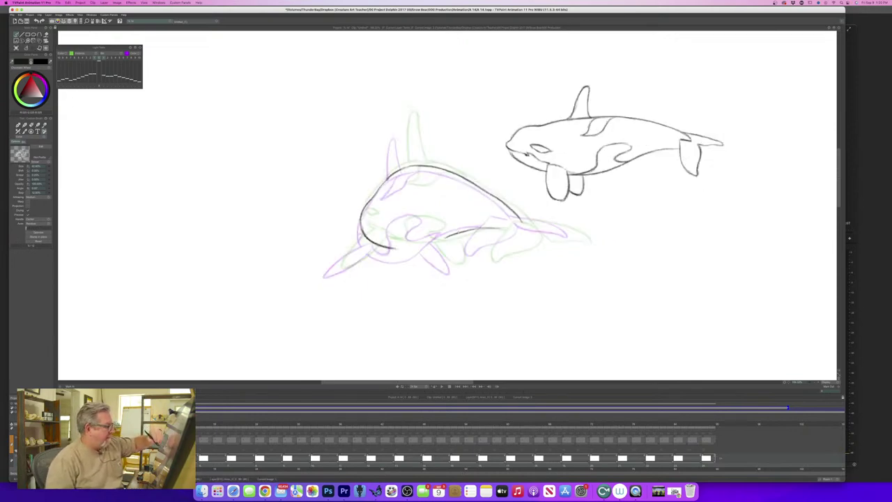
pyautogui.moveTo(446, 237)
pyautogui.mouseDown()
pyautogui.moveTo(385, 247)
pyautogui.moveTo(406, 249)
pyautogui.mouseUp()
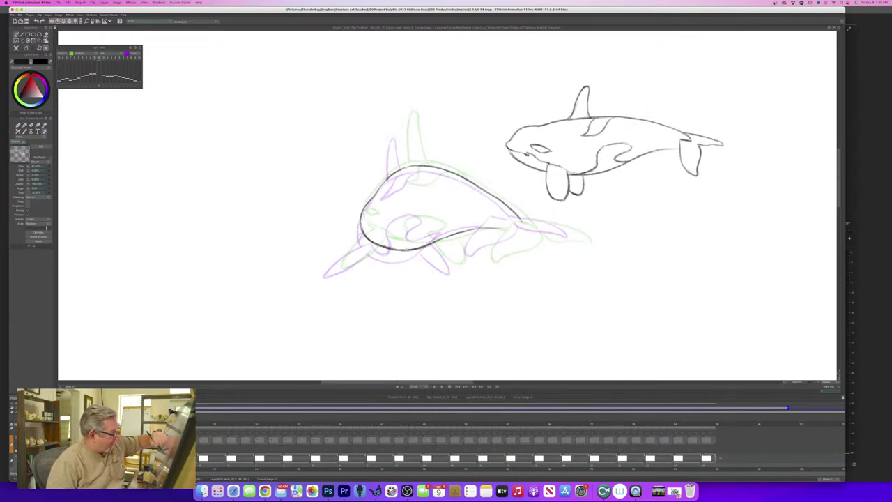
pyautogui.press('Left')
pyautogui.press('Right')
pyautogui.press('Left')
pyautogui.press('Right')
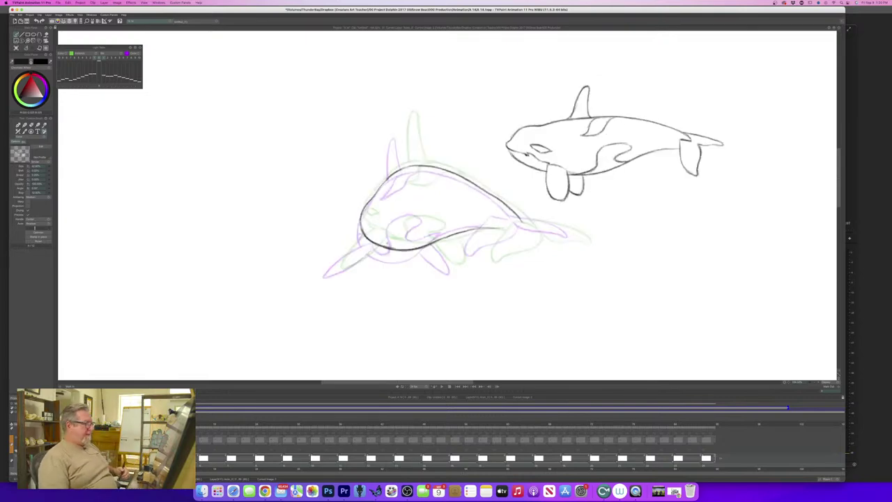
pyautogui.press('Left')
pyautogui.press('Right')
pyautogui.press('Right')
pyautogui.press('Left')
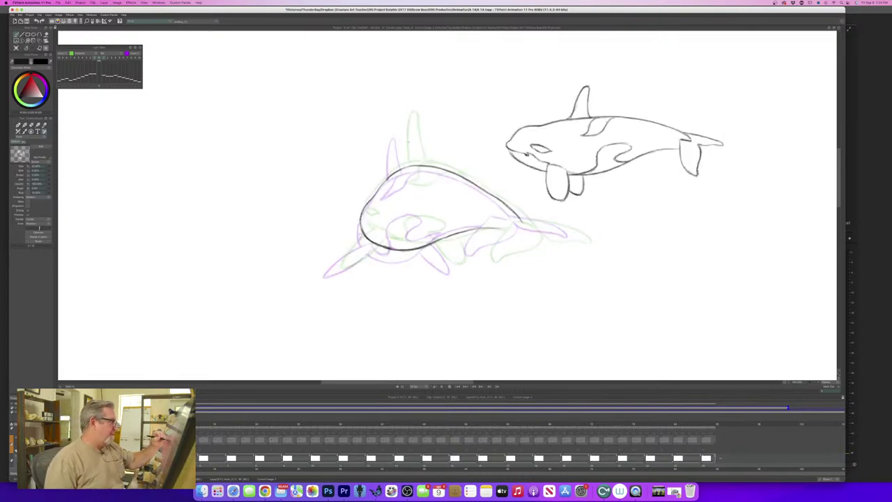
# Draw the tall dorsal fin between its two onion-skinned positions, strengthen its rear edge and compare it with the previous drawing.
pyautogui.moveTo(411, 156)
pyautogui.mouseDown()
pyautogui.moveTo(404, 122)
pyautogui.moveTo(394, 173)
pyautogui.mouseUp()
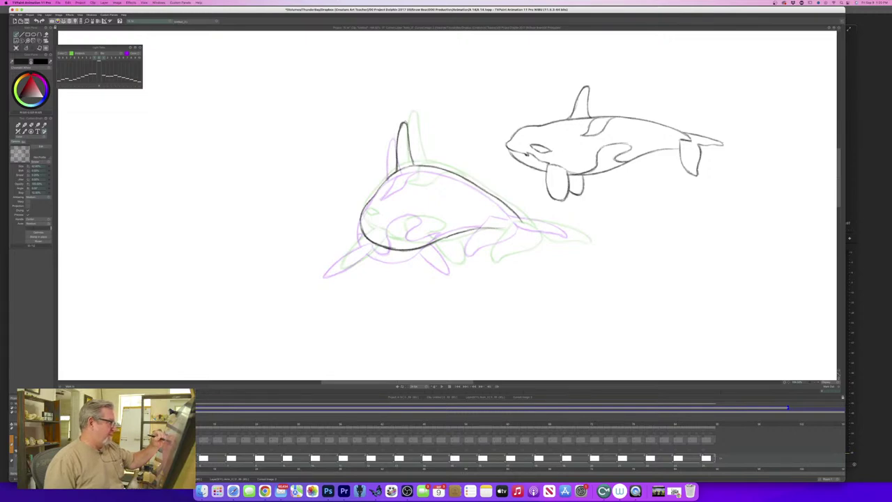
pyautogui.moveTo(411, 152); pyautogui.dragTo(414, 165)
pyautogui.press('Left')
pyautogui.press('Right')
pyautogui.press('Left')
pyautogui.press('Right')
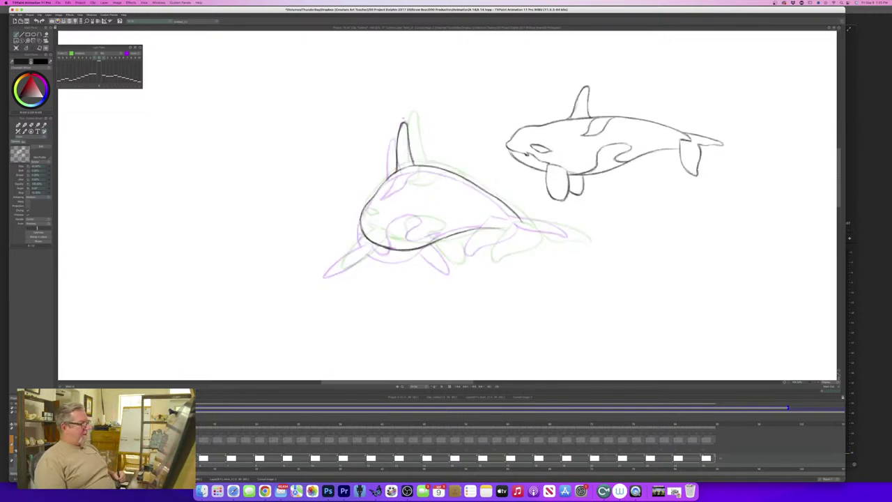
# Draw the saddle patch on the back below the dorsal fin, checking it against the neighbouring drawings.
pyautogui.press('Right')
pyautogui.press('Left')
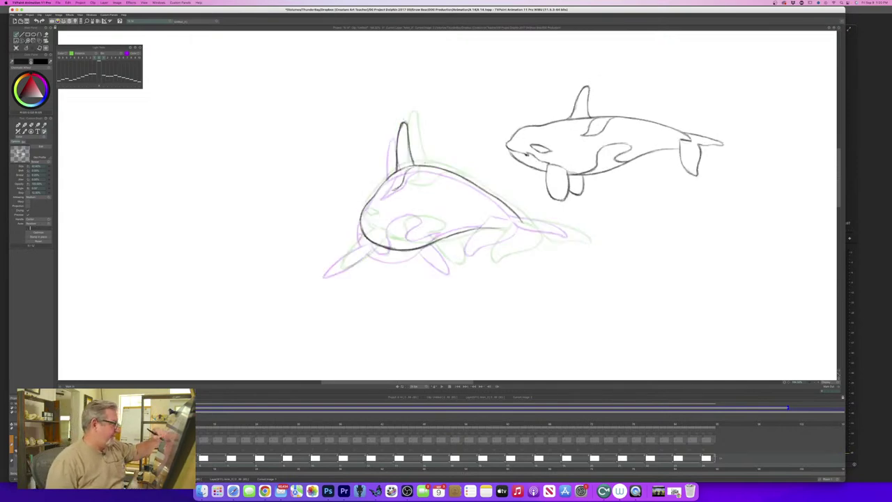
pyautogui.moveTo(431, 167)
pyautogui.mouseDown()
pyautogui.moveTo(395, 189)
pyautogui.moveTo(406, 177)
pyautogui.mouseUp()
pyautogui.press('Left')
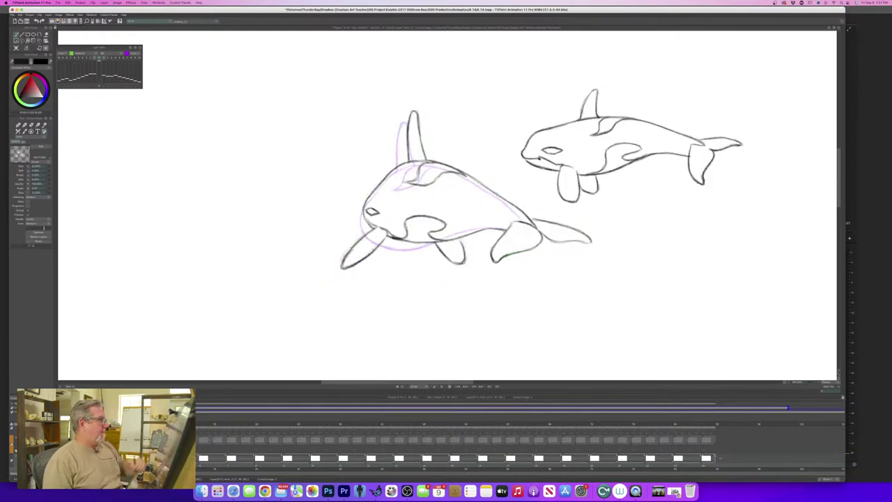
# Flip repeatedly between the in-between and its neighbouring drawing to check the left orca's head, eye and saddle patch spacing.
pyautogui.press('Right')
pyautogui.press('Left')
pyautogui.press('Right')
pyautogui.press('Left')
pyautogui.press('Right')
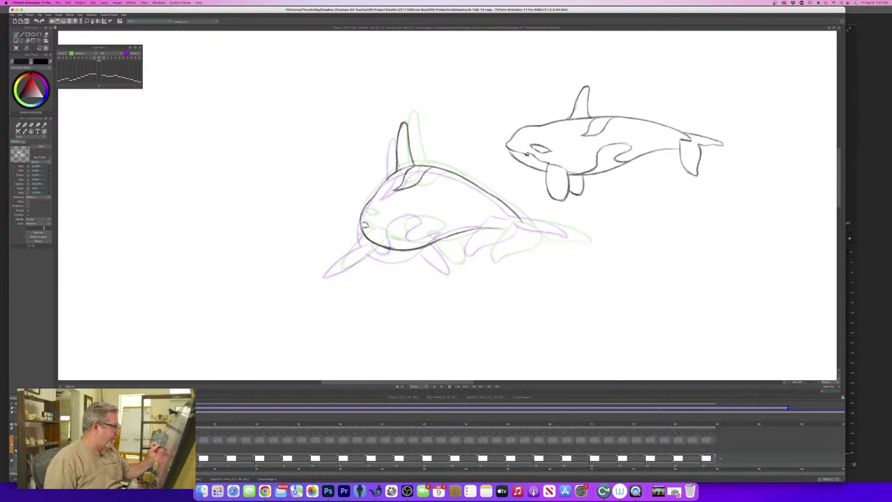
pyautogui.press('Left')
pyautogui.press('Right')
pyautogui.press('Left')
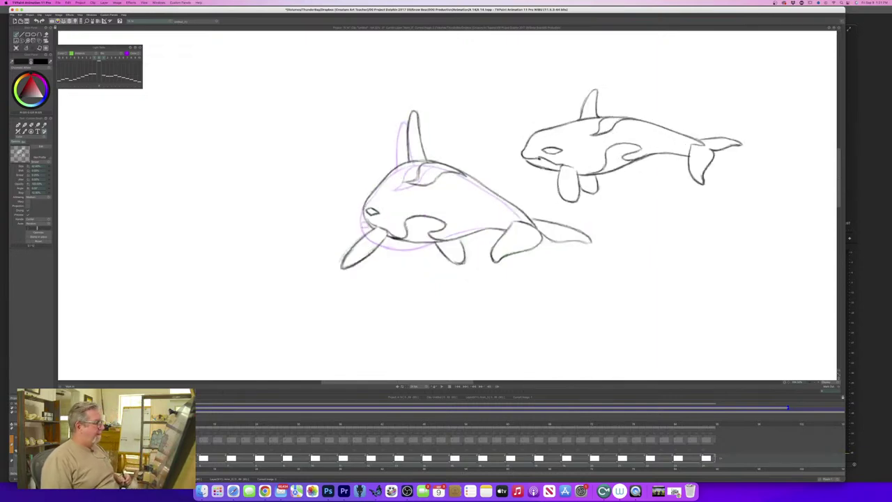
pyautogui.press('Right')
# Draw the left orca's front flipper between its onion-skinned positions, erase the overlap where it joins the body and compare drawings.
pyautogui.moveTo(380, 243); pyautogui.dragTo(343, 270)
pyautogui.moveTo(380, 235)
pyautogui.mouseDown()
pyautogui.moveTo(345, 253)
pyautogui.moveTo(333, 273)
pyautogui.mouseUp()
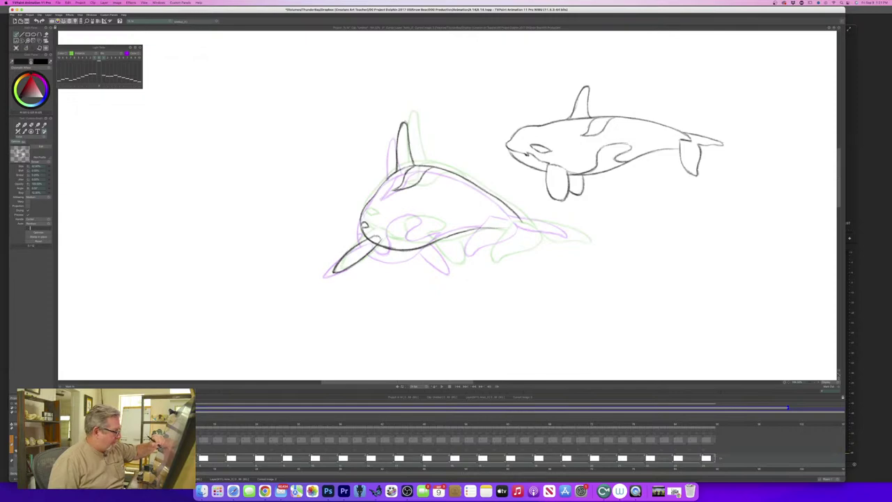
pyautogui.press('e')
pyautogui.moveTo(369, 241); pyautogui.dragTo(374, 247)
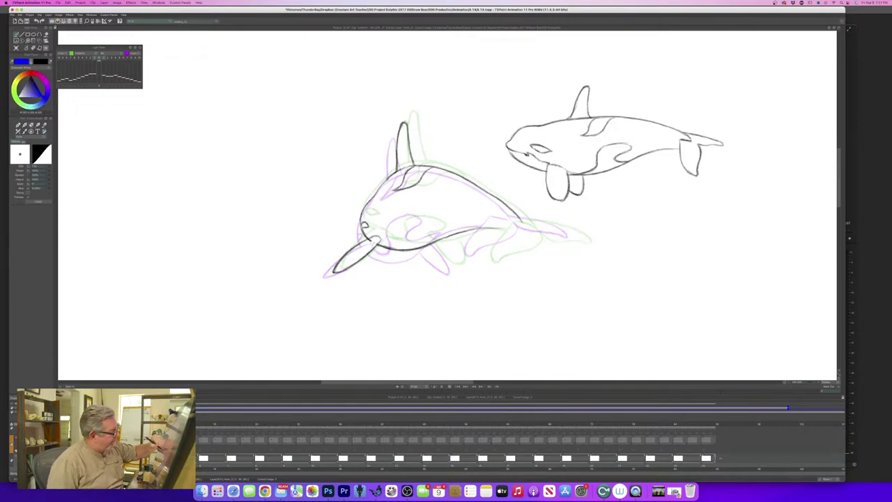
pyautogui.press('Left')
pyautogui.press('Right')
pyautogui.press('Left')
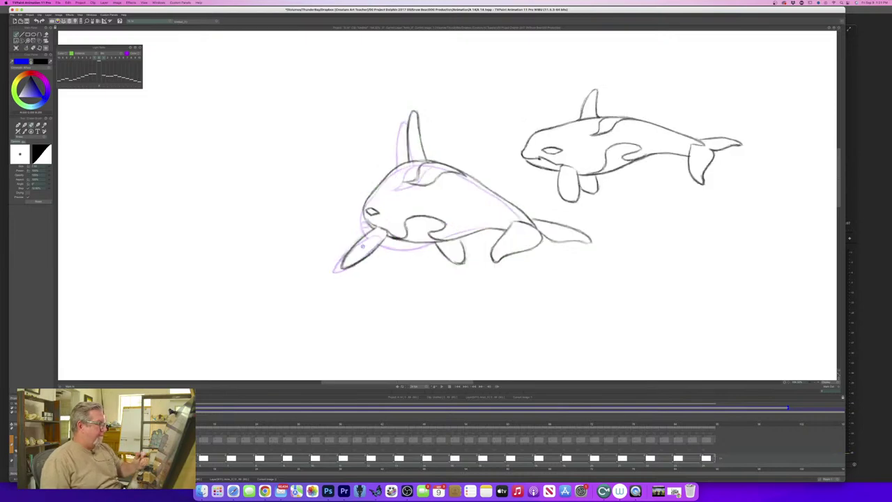
pyautogui.press('Right')
# Draw the second flipper under the left orca's belly and flip against the neighbouring drawing to check it.
pyautogui.press('b')
pyautogui.moveTo(450, 240)
pyautogui.mouseDown()
pyautogui.moveTo(453, 269)
pyautogui.moveTo(427, 247)
pyautogui.moveTo(451, 268)
pyautogui.mouseUp()
pyautogui.moveTo(435, 257); pyautogui.dragTo(455, 266)
pyautogui.press('Left')
pyautogui.press('Right')
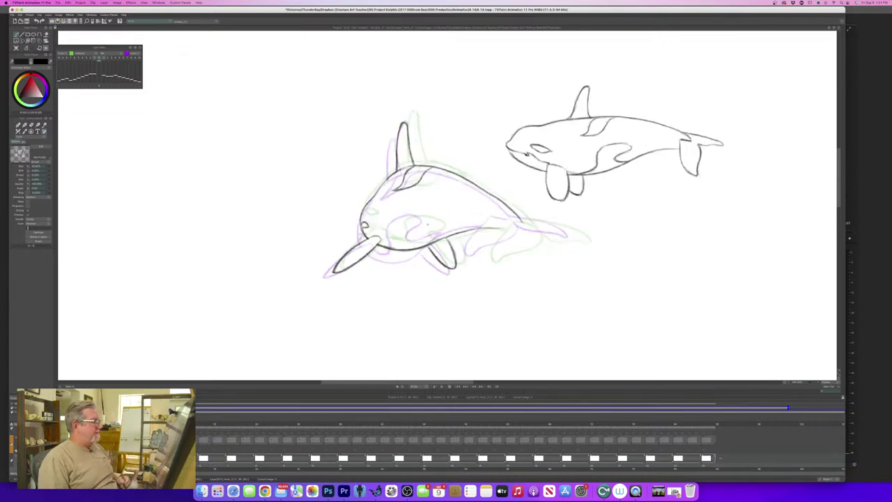
pyautogui.press('Left')
pyautogui.press('Right')
pyautogui.press('Left')
pyautogui.press('Right')
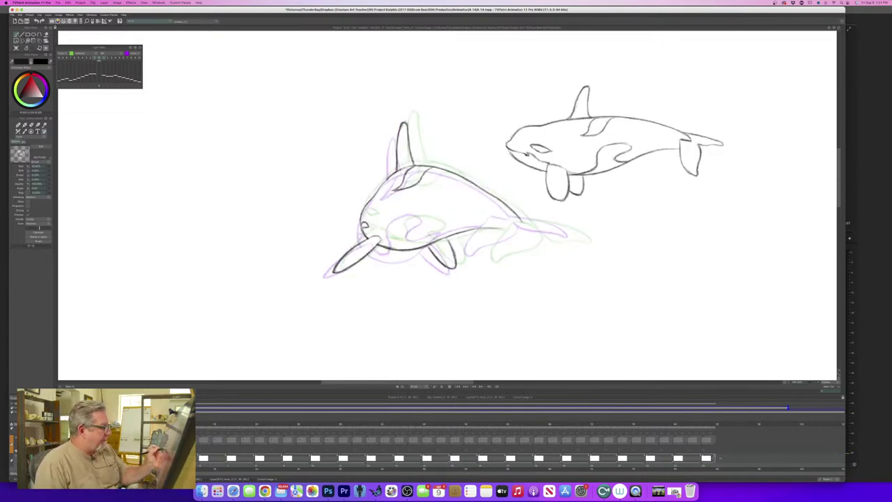
# Draw both tail flukes between their onion-skinned positions and compare them with the neighbouring drawing.
pyautogui.moveTo(515, 216); pyautogui.dragTo(581, 241)
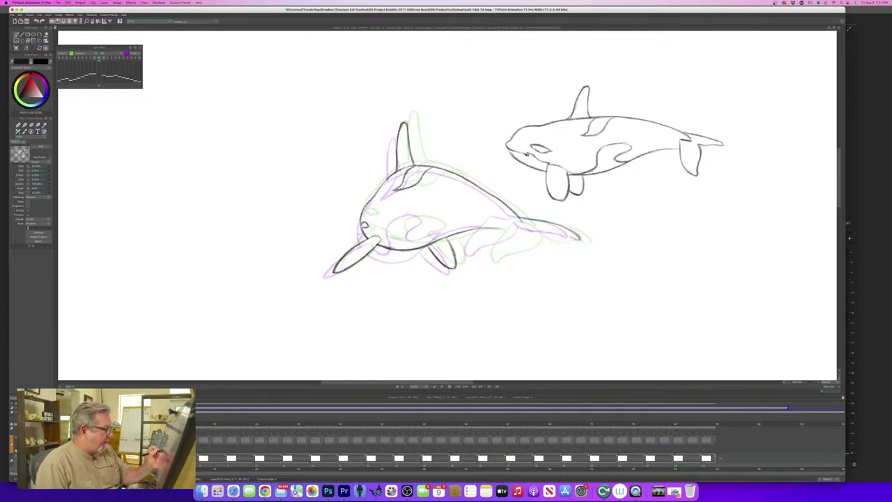
pyautogui.moveTo(525, 227); pyautogui.dragTo(573, 239)
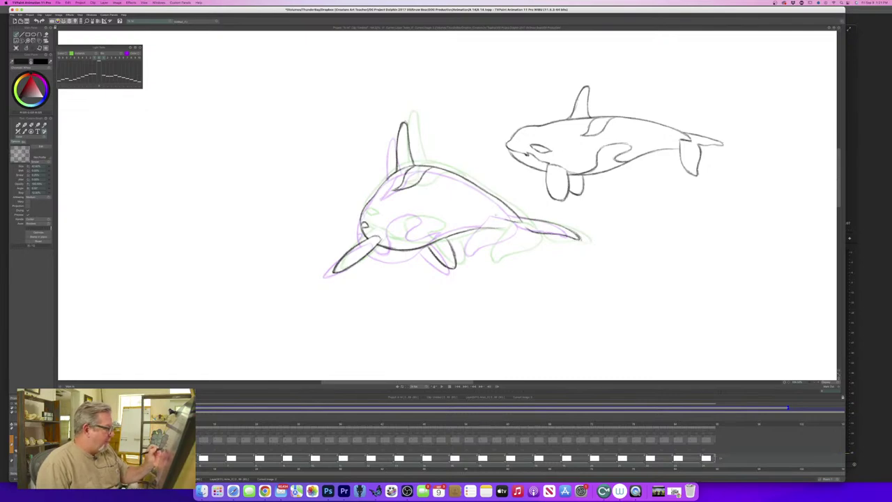
pyautogui.moveTo(500, 222); pyautogui.dragTo(478, 259)
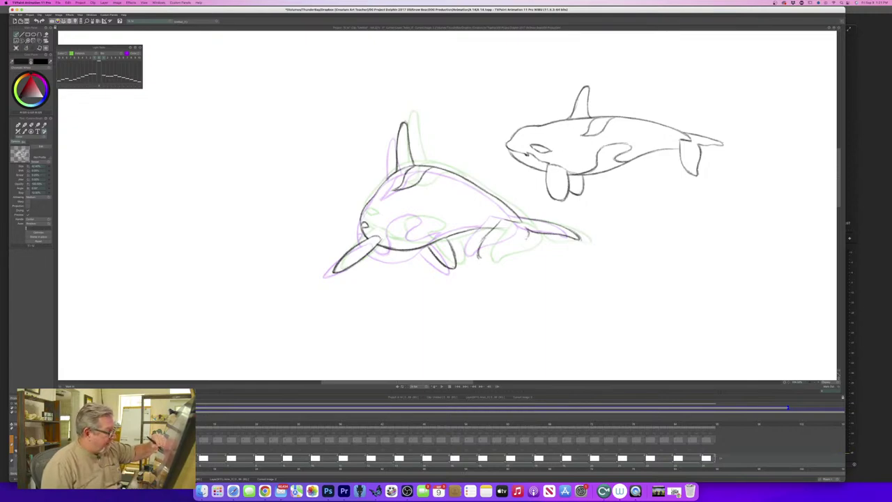
pyautogui.moveTo(528, 235); pyautogui.dragTo(479, 253)
pyautogui.press('Right')
pyautogui.press('Left')
pyautogui.press('Right')
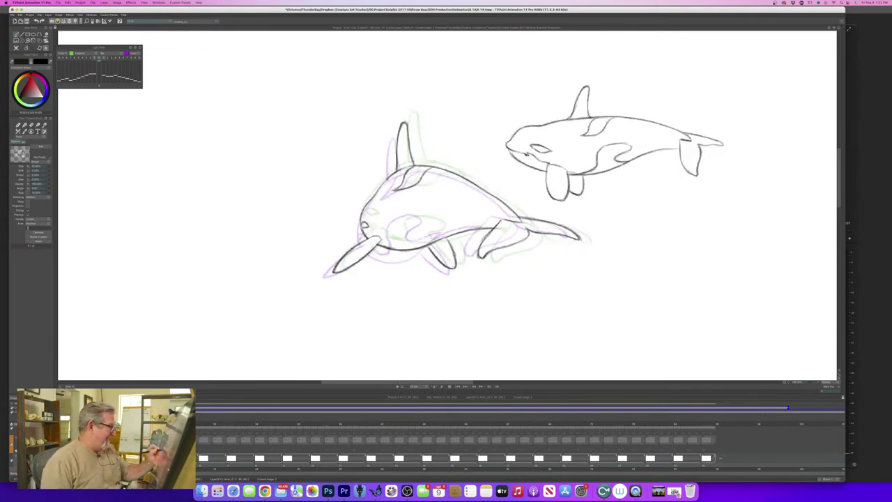
# Draw the curved flank patch above the left orca's belly, strengthen its upper edge and check it by flipping drawings.
pyautogui.moveTo(444, 238)
pyautogui.mouseDown()
pyautogui.moveTo(419, 236)
pyautogui.moveTo(444, 239)
pyautogui.moveTo(406, 216)
pyautogui.moveTo(396, 244)
pyautogui.moveTo(379, 247)
pyautogui.mouseUp()
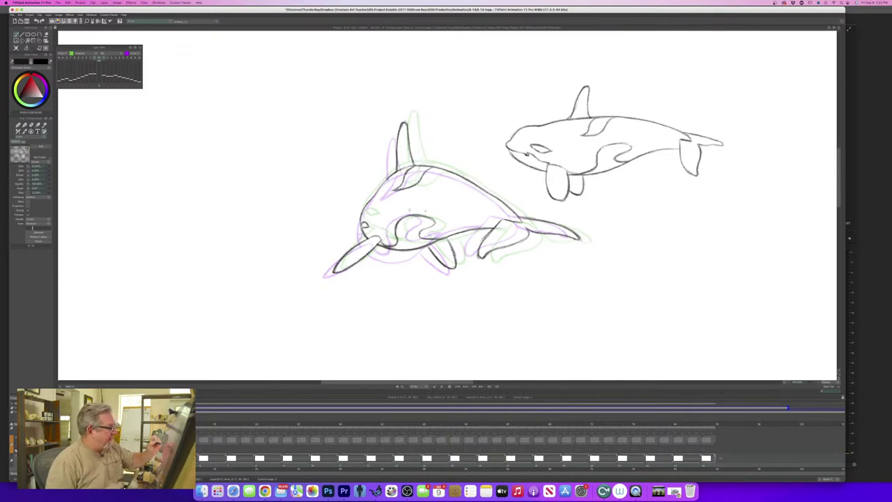
pyautogui.moveTo(415, 216); pyautogui.dragTo(432, 225)
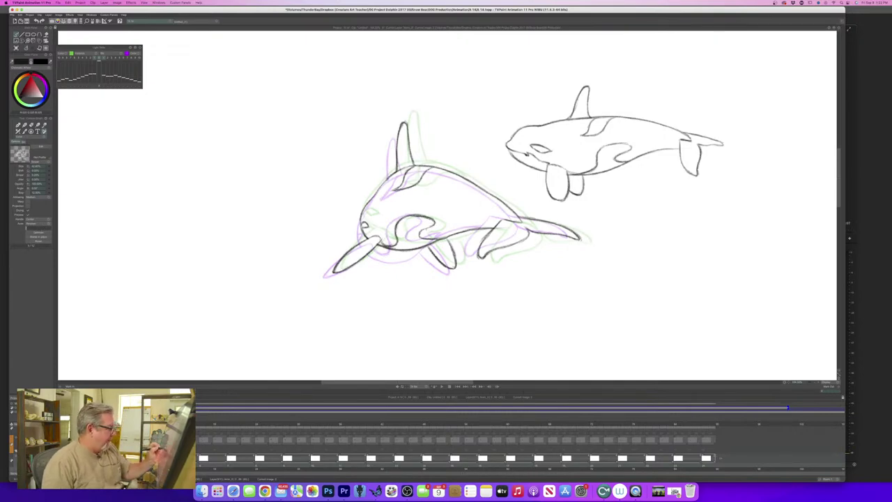
pyautogui.press('Left')
pyautogui.press('Right')
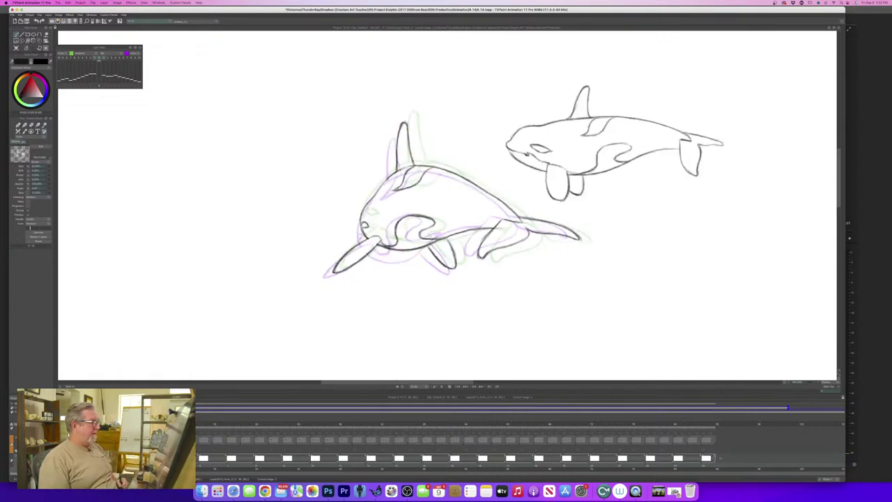
pyautogui.press('Left')
pyautogui.press('Right')
# Go to the next missing in-between and draw the left orca's back, head and belly outline, comparing it with the neighbouring drawing.
pyautogui.press('Left')
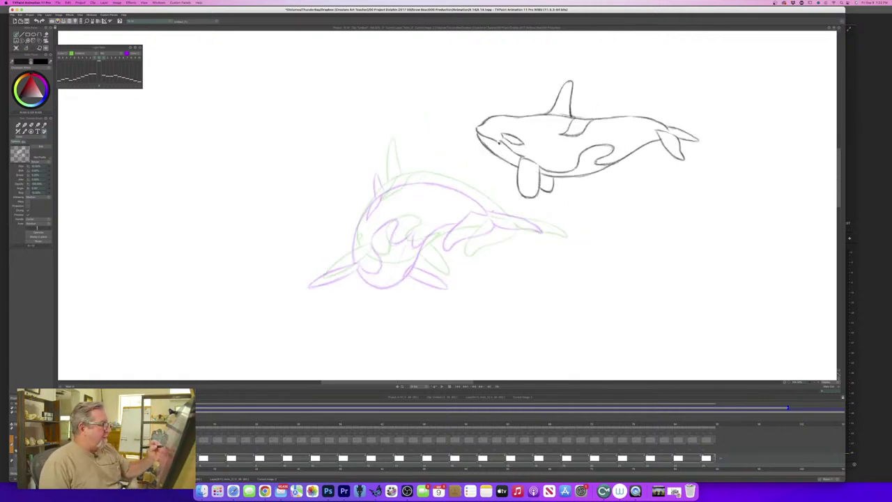
pyautogui.moveTo(499, 215)
pyautogui.mouseDown()
pyautogui.moveTo(466, 189)
pyautogui.moveTo(415, 172)
pyautogui.moveTo(395, 178)
pyautogui.moveTo(358, 226)
pyautogui.moveTo(358, 264)
pyautogui.moveTo(379, 275)
pyautogui.mouseUp()
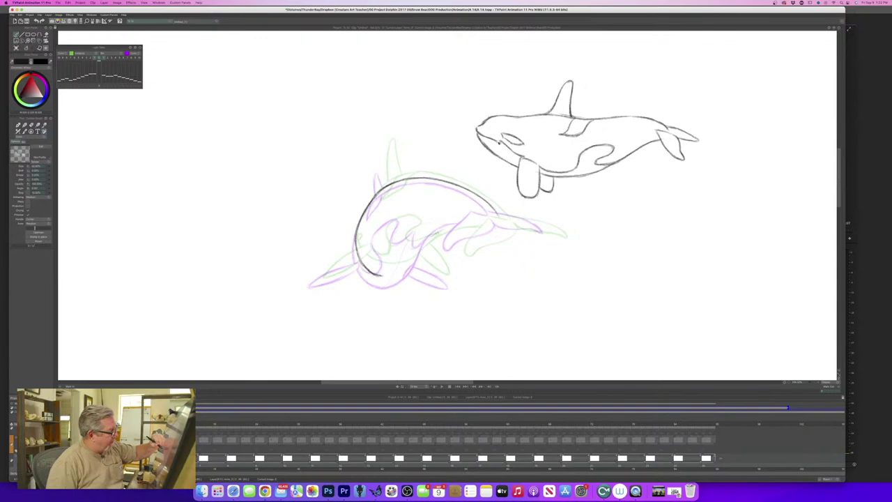
pyautogui.moveTo(439, 230)
pyautogui.mouseDown()
pyautogui.moveTo(398, 274)
pyautogui.moveTo(373, 277)
pyautogui.mouseUp()
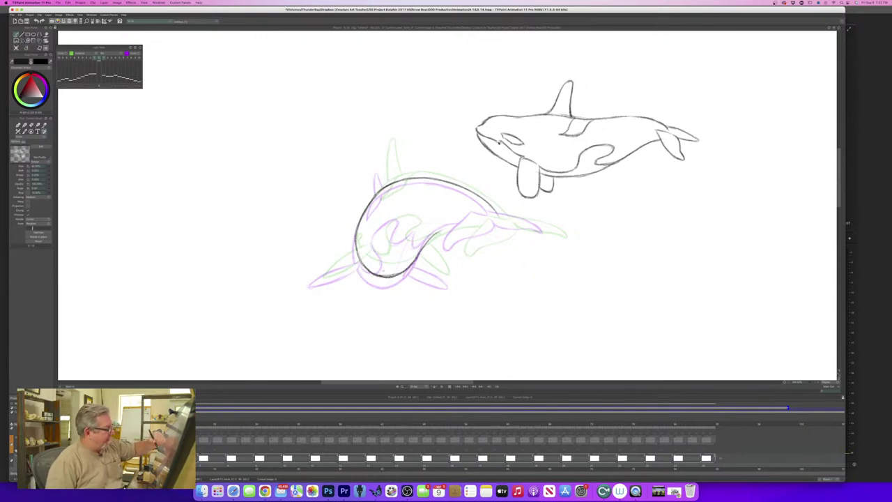
pyautogui.press('Left')
pyautogui.press('Right')
pyautogui.press('Left')
pyautogui.press('Right')
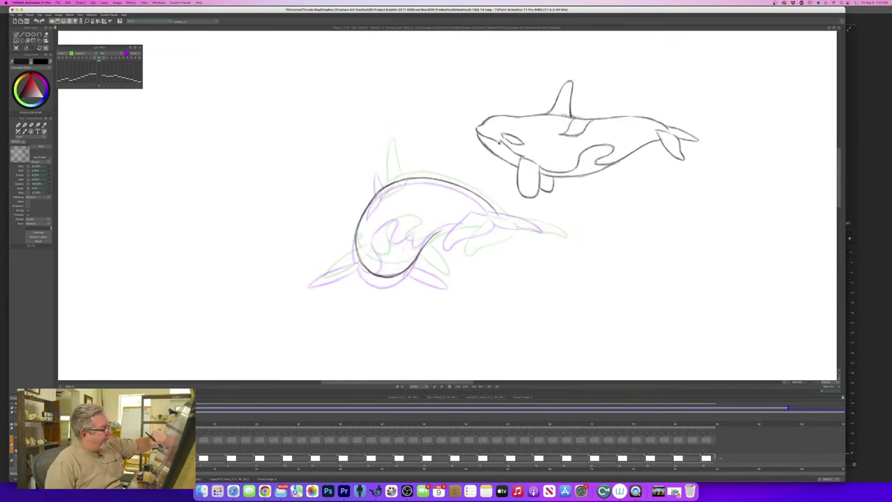
pyautogui.moveTo(471, 224); pyautogui.dragTo(431, 239)
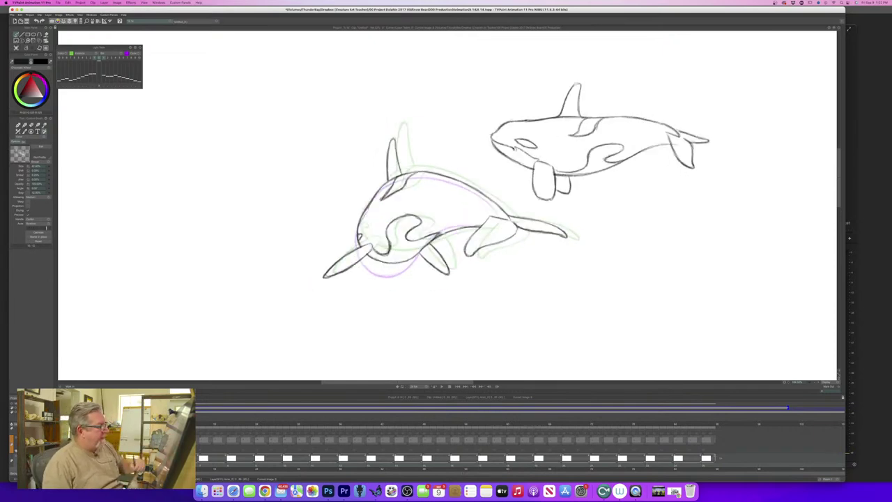
pyautogui.press('Right')
pyautogui.press('Left')
pyautogui.press('Right')
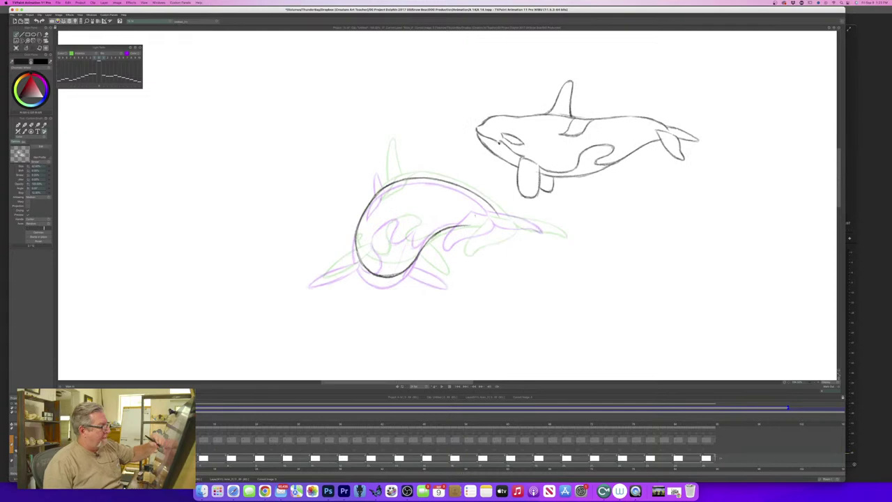
# Draw both tail flukes on this in-between, check their motion against the neighbouring drawing and save the project.
pyautogui.moveTo(473, 220); pyautogui.dragTo(451, 251)
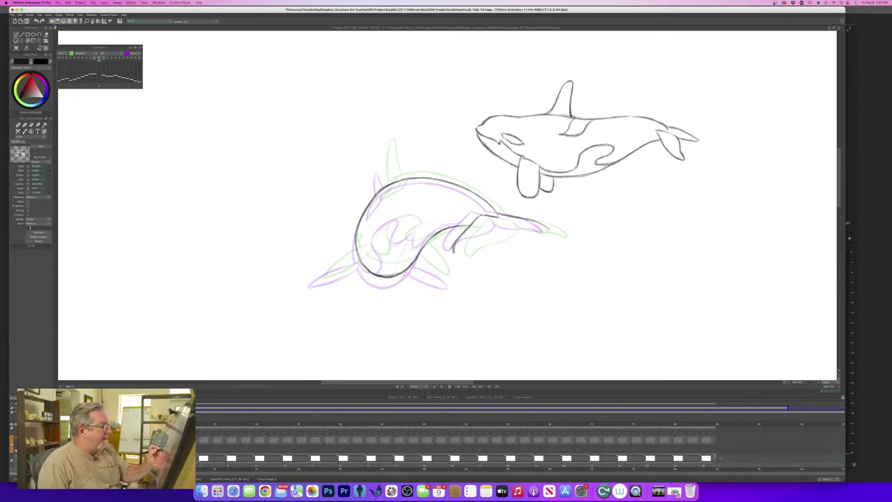
pyautogui.moveTo(547, 226); pyautogui.dragTo(555, 235)
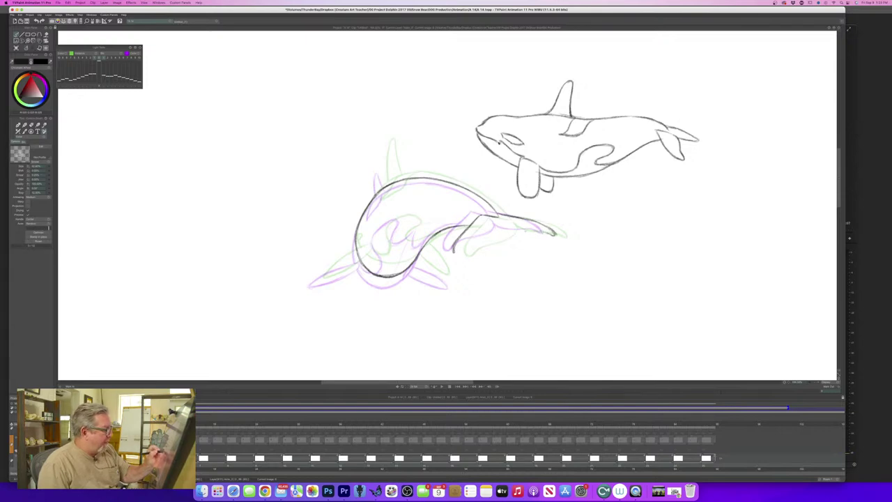
pyautogui.moveTo(498, 220)
pyautogui.mouseDown()
pyautogui.moveTo(554, 234)
pyautogui.moveTo(526, 218)
pyautogui.moveTo(452, 253)
pyautogui.moveTo(469, 244)
pyautogui.mouseUp()
pyautogui.press('Left')
pyautogui.press('Right')
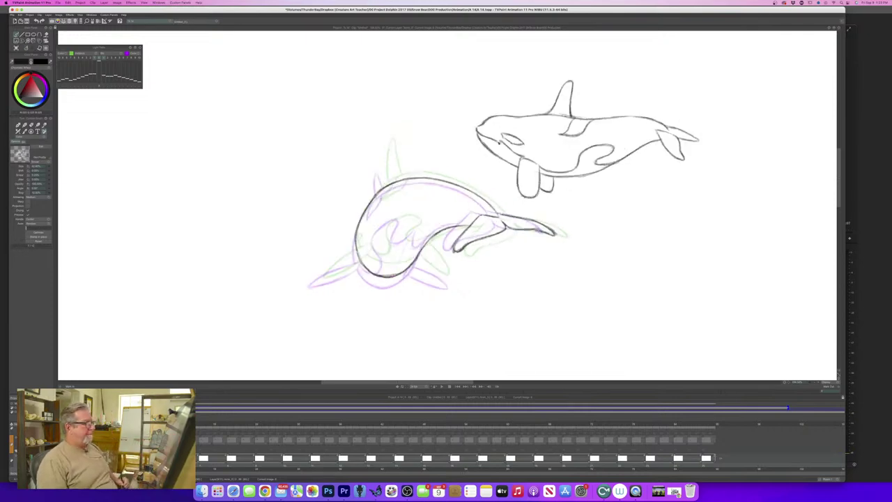
pyautogui.press('Left')
pyautogui.press('Right')
pyautogui.press('Left')
pyautogui.press('Right')
pyautogui.press('Left')
pyautogui.press('Right')
pyautogui.press('Left')
pyautogui.press('Right')
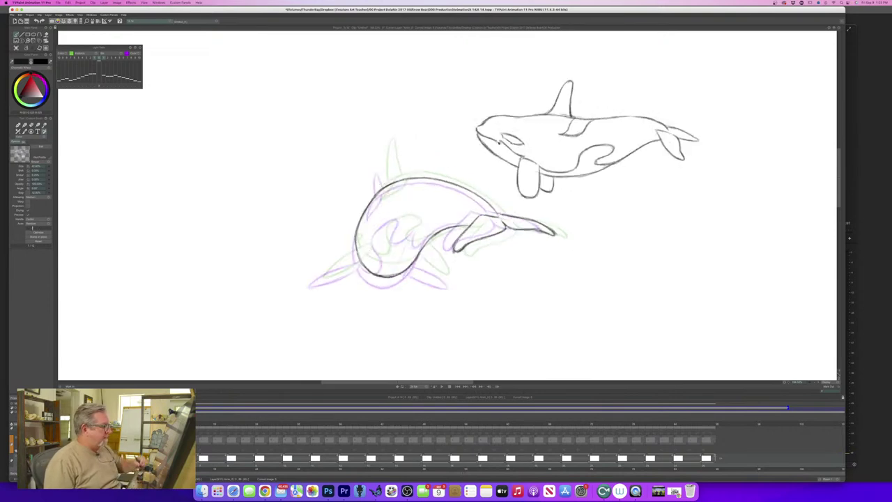
pyautogui.press('super+s')
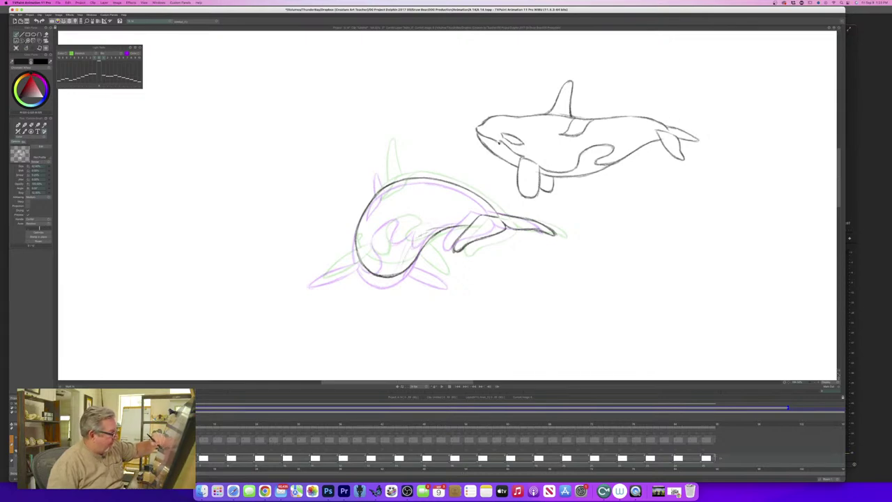
# Draw the curved flank patch down towards the head between its two onion-skinned shapes, comparing with the neighbouring drawing.
pyautogui.moveTo(424, 233)
pyautogui.mouseDown()
pyautogui.moveTo(400, 242)
pyautogui.moveTo(397, 218)
pyautogui.moveTo(386, 224)
pyautogui.mouseUp()
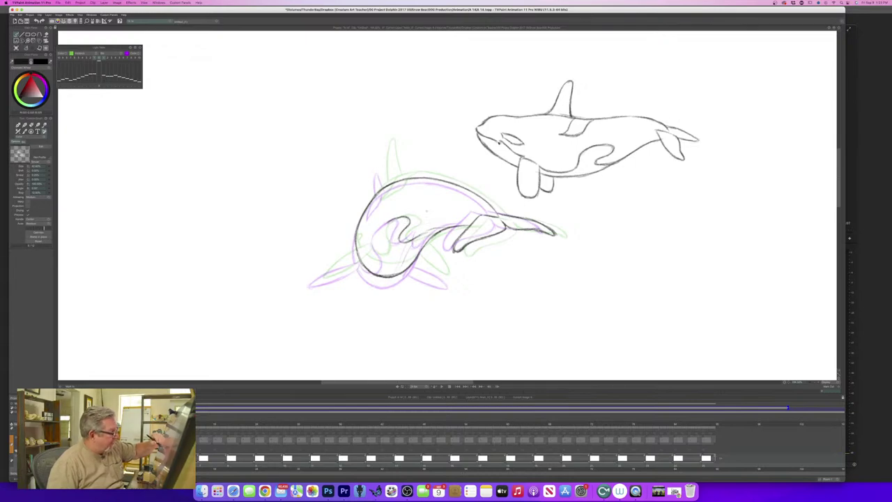
pyautogui.press('Left')
pyautogui.press('Right')
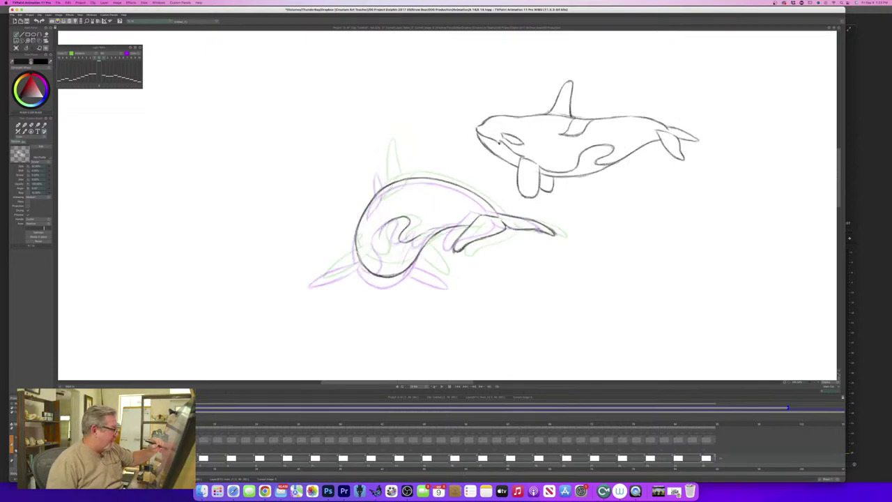
pyautogui.moveTo(384, 224); pyautogui.dragTo(382, 264)
pyautogui.press('Left')
pyautogui.press('Right')
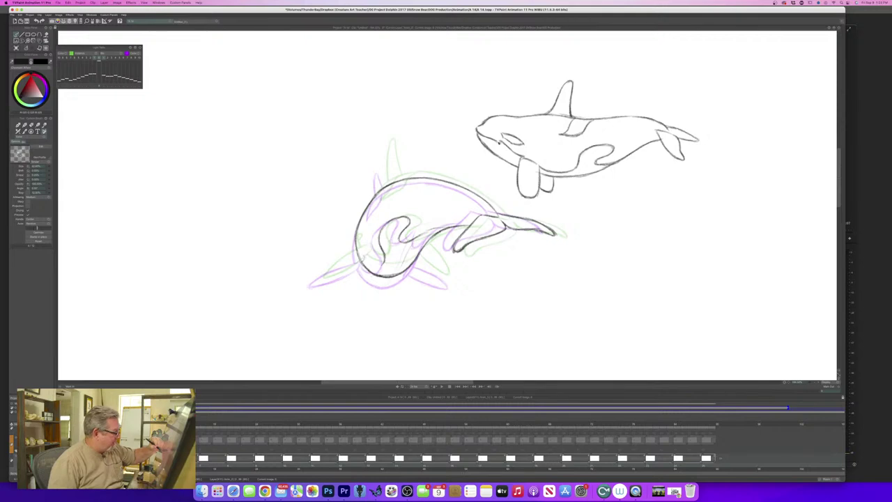
# Draw the front flipper beside the orca's head and erase the overlapping line at its base.
pyautogui.moveTo(364, 255)
pyautogui.mouseDown()
pyautogui.moveTo(317, 279)
pyautogui.moveTo(341, 277)
pyautogui.moveTo(319, 280)
pyautogui.mouseUp()
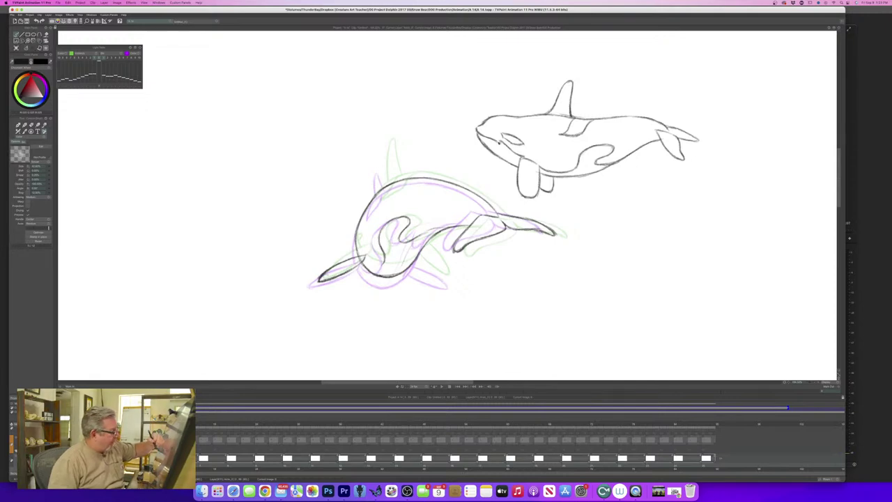
pyautogui.press('e')
pyautogui.moveTo(359, 256); pyautogui.dragTo(354, 264)
pyautogui.press('Left')
pyautogui.press('Right')
pyautogui.press('b')
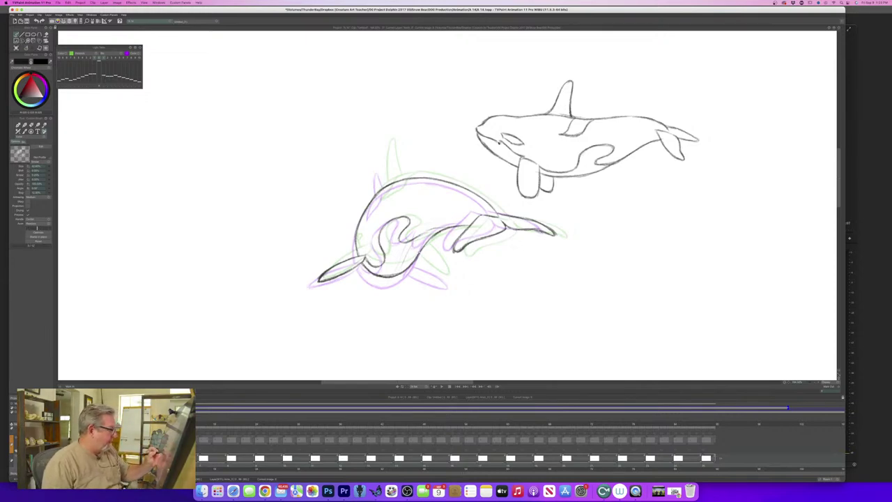
# Draw the second flipper below the belly and the dorsal fin on the back, checking the pose against the neighbouring drawing.
pyautogui.moveTo(422, 252)
pyautogui.mouseDown()
pyautogui.moveTo(446, 277)
pyautogui.moveTo(412, 262)
pyautogui.moveTo(446, 281)
pyautogui.mouseUp()
pyautogui.moveTo(421, 251); pyautogui.dragTo(431, 257)
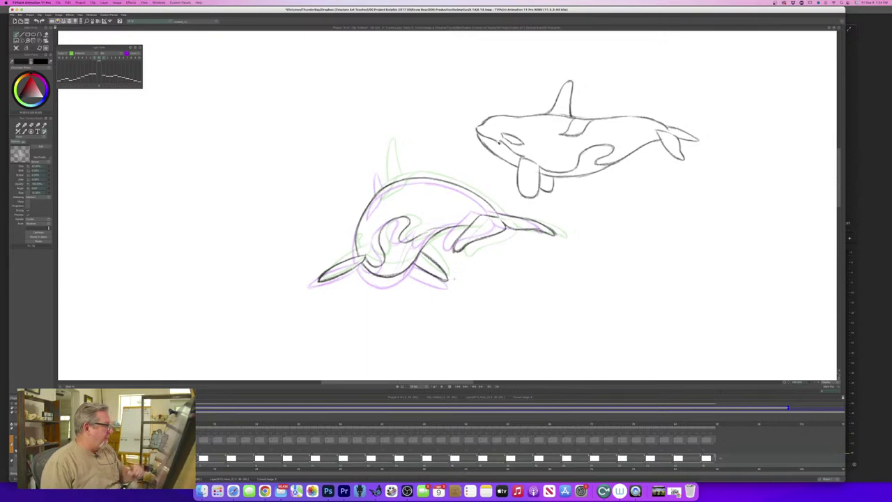
pyautogui.press('Left')
pyautogui.press('Right')
pyautogui.press('Left')
pyautogui.press('Right')
pyautogui.press('Left')
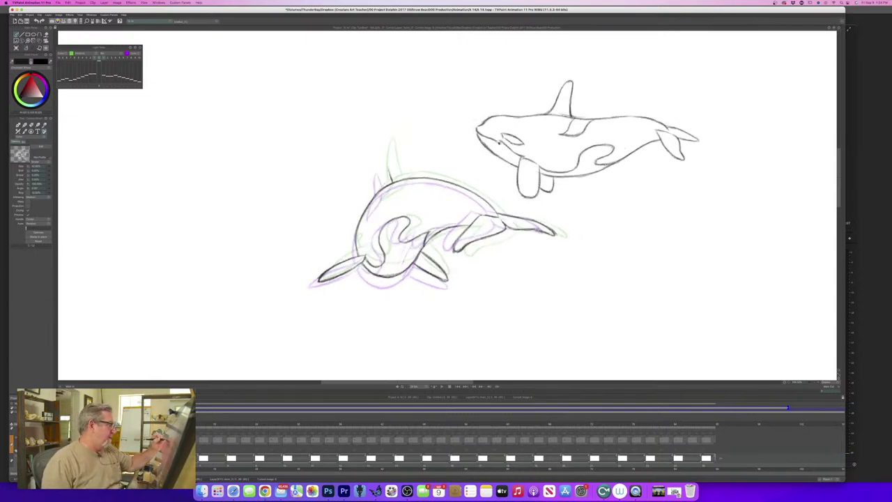
pyautogui.moveTo(383, 158); pyautogui.dragTo(380, 179)
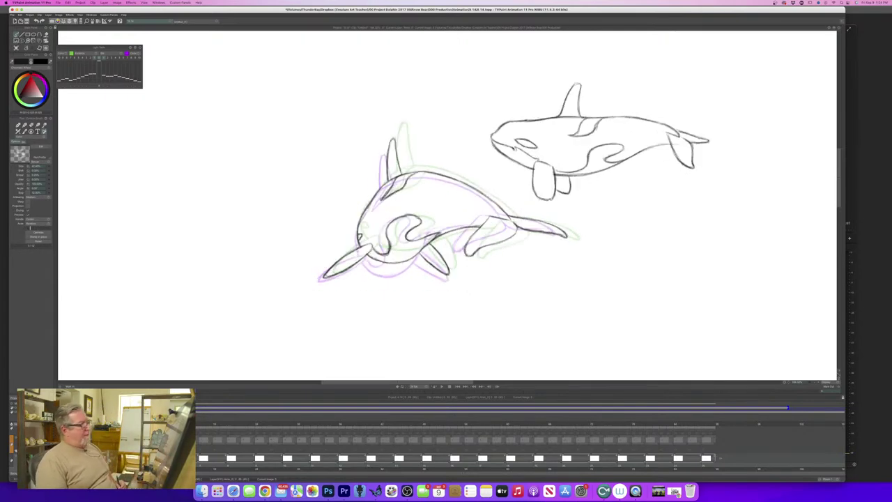
# Switch to Premiere Pro and scrub the reel from the underwater orca shot to the snowy hill shot with flying birds.
pyautogui.click(344, 491)
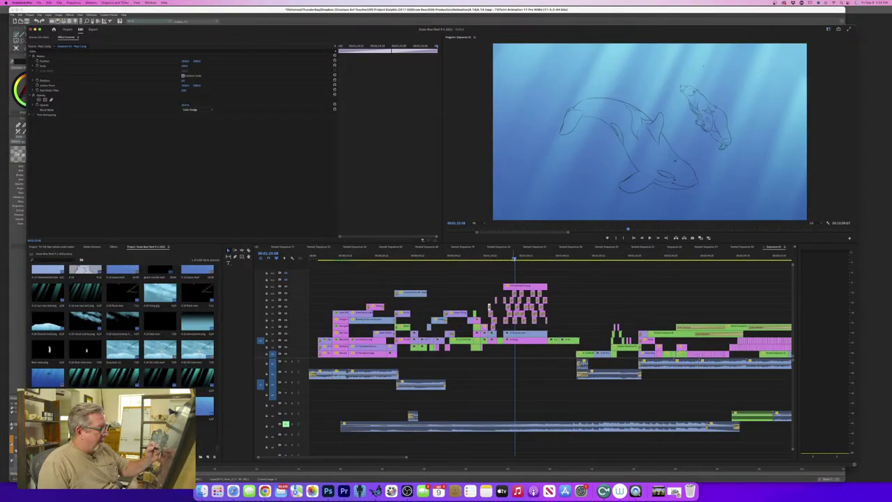
pyautogui.moveTo(514, 257); pyautogui.dragTo(598, 273)
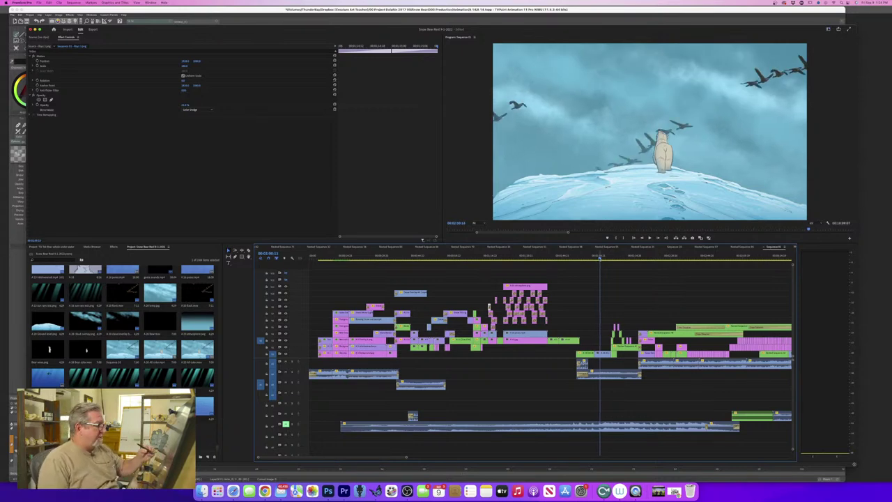
# Maximize the program monitor, scrub the snowy hill shot to where the bear raises its arm, and restore the normal layout.
pyautogui.click(463, 192)
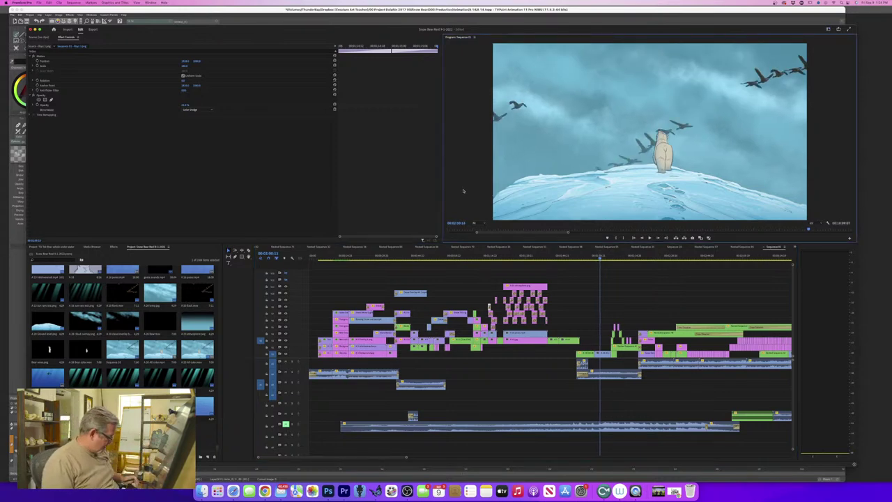
pyautogui.press('`')
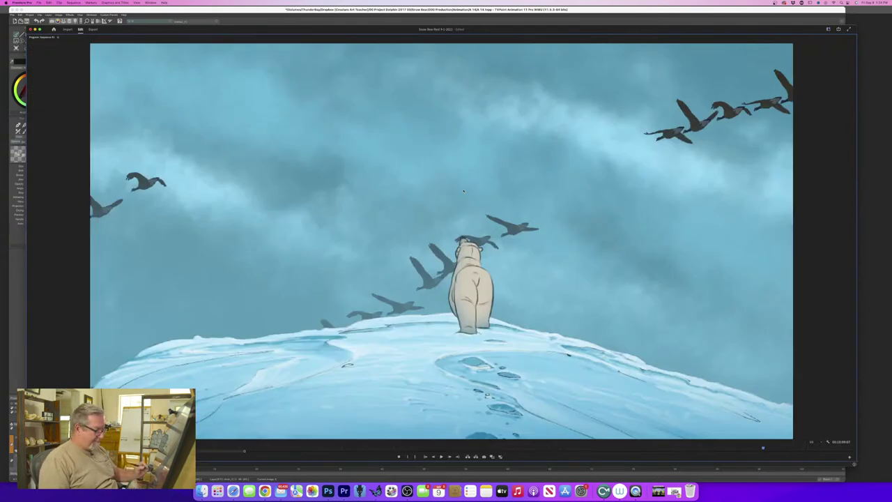
pyautogui.moveTo(762, 448); pyautogui.dragTo(786, 453)
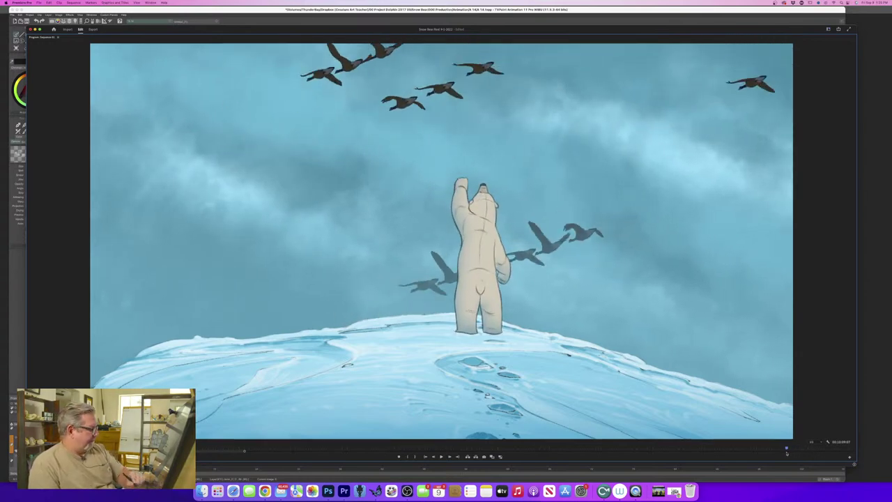
pyautogui.press('`')
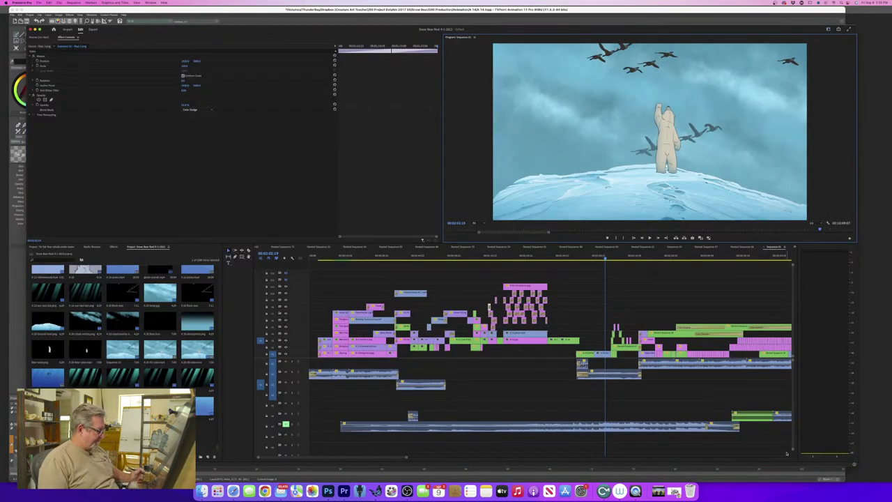
# Switch to TVPaint Animation and draw the orca's back, head and belly outline on the empty in-between, midway between its onion-skinned poses.
pyautogui.click(375, 491)
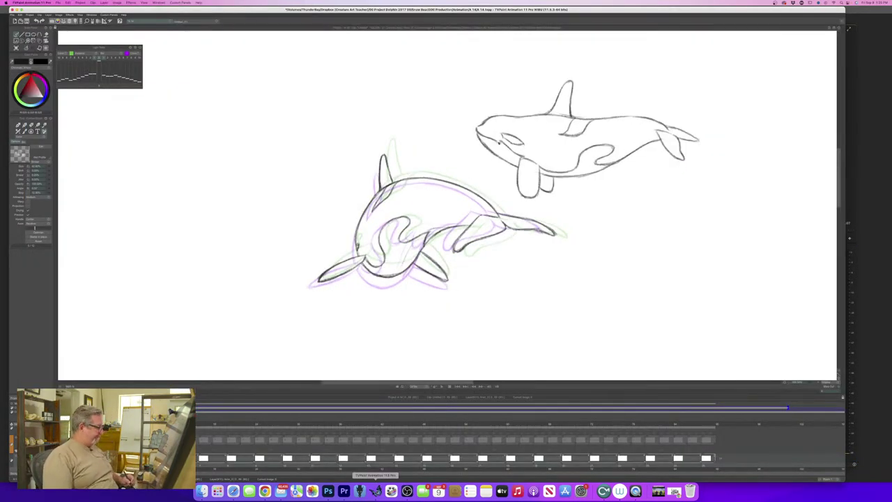
pyautogui.press('Right')
pyautogui.press('Right')
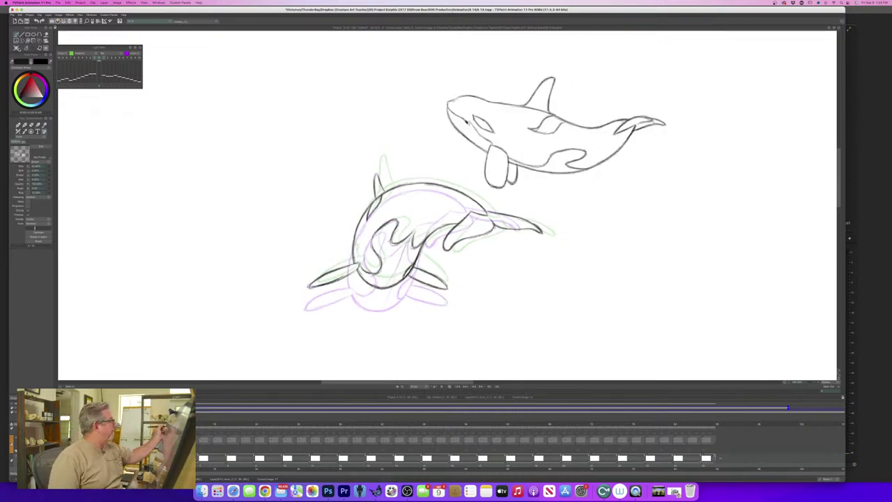
pyautogui.press('Right')
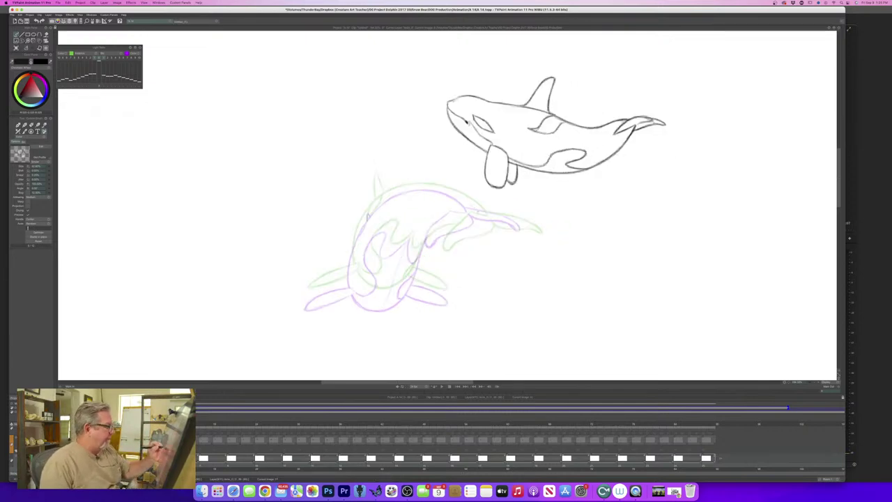
pyautogui.moveTo(479, 213)
pyautogui.mouseDown()
pyautogui.moveTo(417, 184)
pyautogui.moveTo(387, 191)
pyautogui.moveTo(355, 244)
pyautogui.moveTo(357, 229)
pyautogui.moveTo(349, 278)
pyautogui.moveTo(352, 252)
pyautogui.moveTo(351, 284)
pyautogui.moveTo(380, 300)
pyautogui.mouseUp()
pyautogui.moveTo(426, 236)
pyautogui.mouseDown()
pyautogui.moveTo(406, 288)
pyautogui.moveTo(369, 301)
pyautogui.mouseUp()
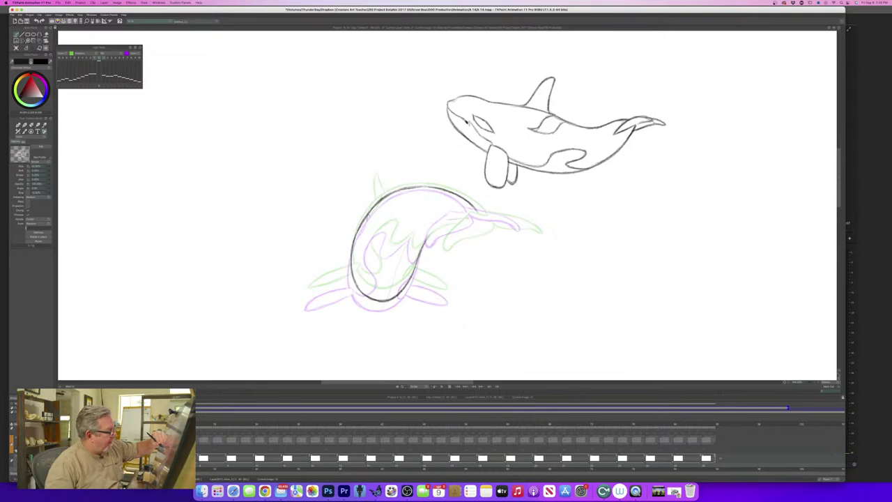
pyautogui.moveTo(464, 218)
pyautogui.mouseDown()
pyautogui.moveTo(442, 222)
pyautogui.moveTo(422, 251)
pyautogui.mouseUp()
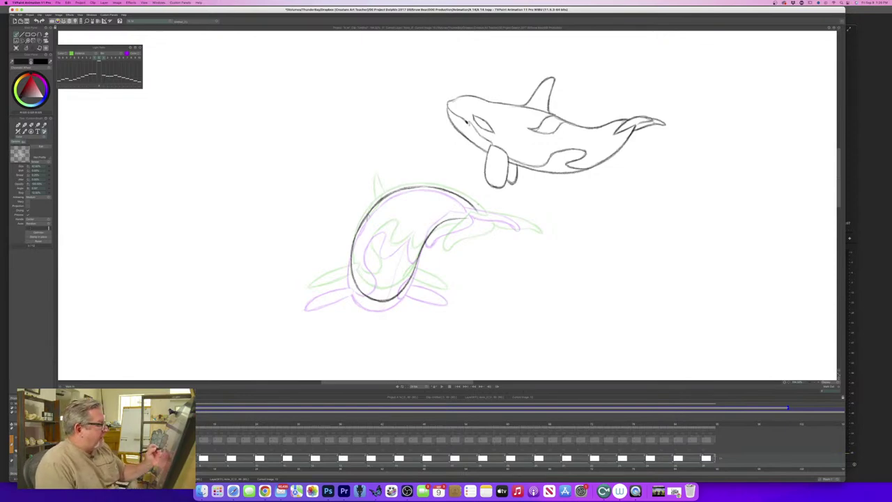
# Draw both tail flukes at the end of the orca's tail and erase the overlapping belly line at their base.
pyautogui.moveTo(477, 210); pyautogui.dragTo(531, 231)
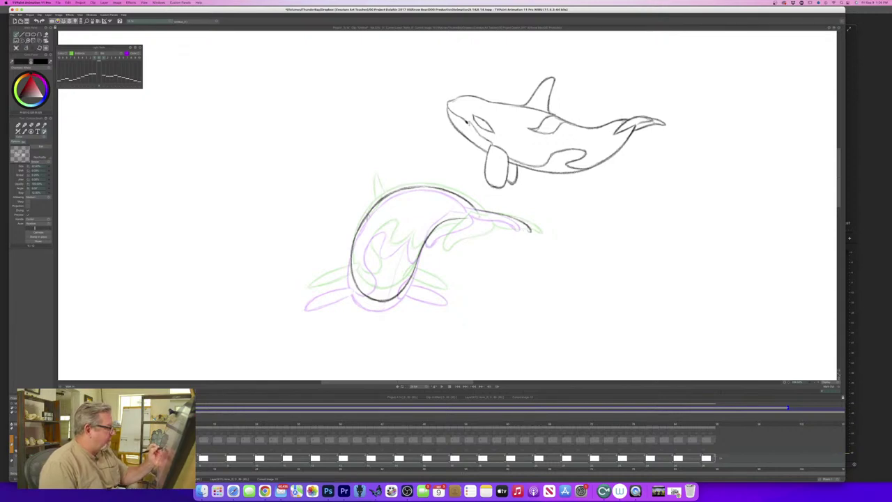
pyautogui.moveTo(463, 212)
pyautogui.mouseDown()
pyautogui.moveTo(478, 214)
pyautogui.moveTo(449, 223)
pyautogui.moveTo(432, 248)
pyautogui.mouseUp()
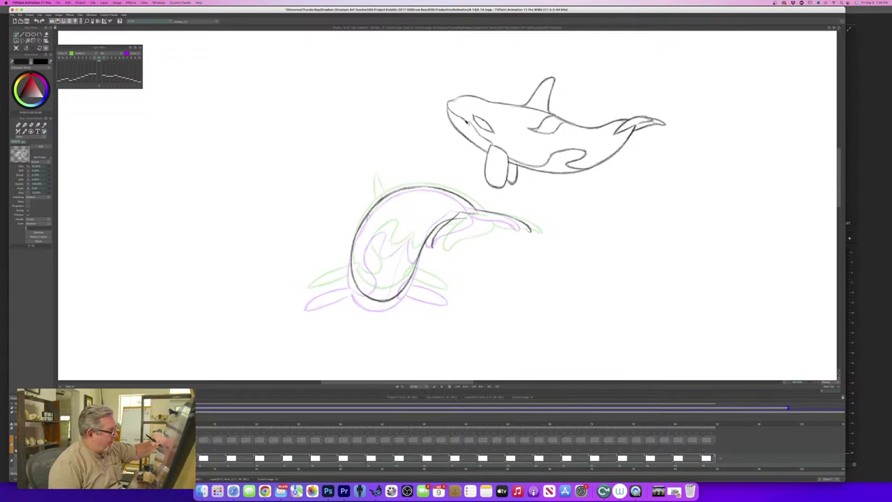
pyautogui.moveTo(460, 212)
pyautogui.mouseDown()
pyautogui.moveTo(448, 222)
pyautogui.moveTo(463, 222)
pyautogui.mouseUp()
pyautogui.press('e')
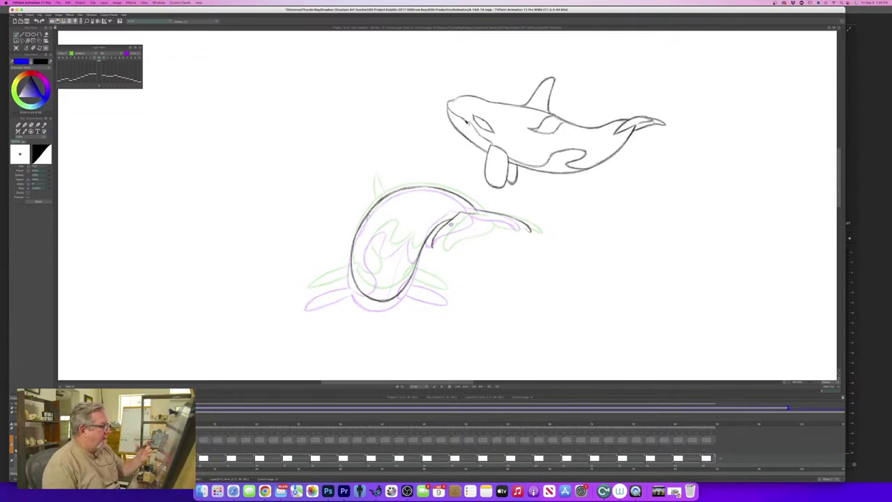
pyautogui.press('b')
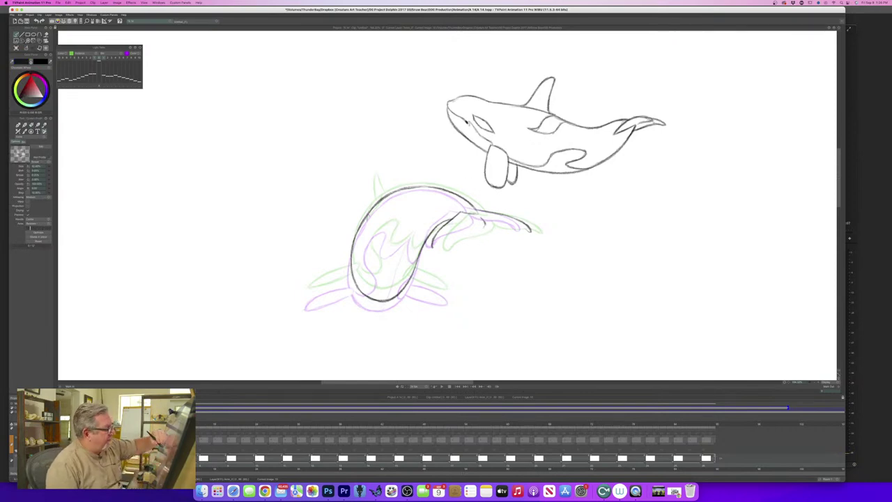
pyautogui.moveTo(485, 223); pyautogui.dragTo(438, 246)
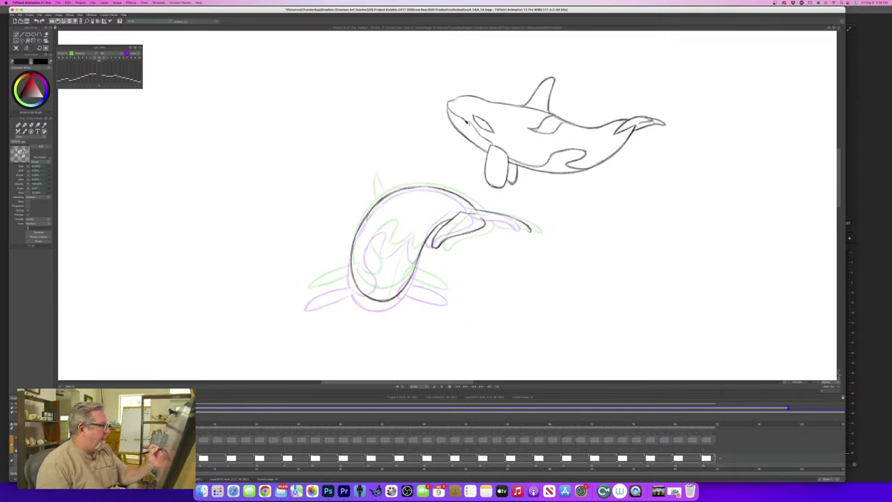
pyautogui.moveTo(481, 218); pyautogui.dragTo(530, 230)
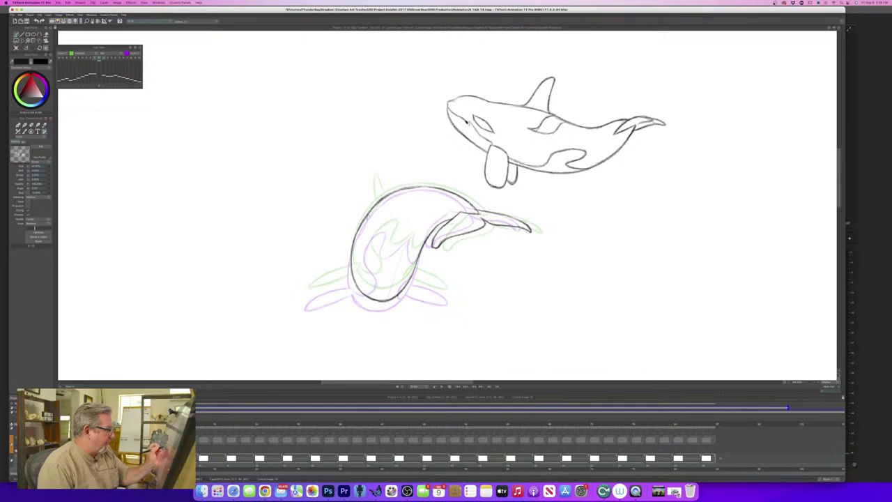
# Compare the pose with the neighbouring drawing and draw the belly centre line and the curved flank patch down towards the head.
pyautogui.press('Right')
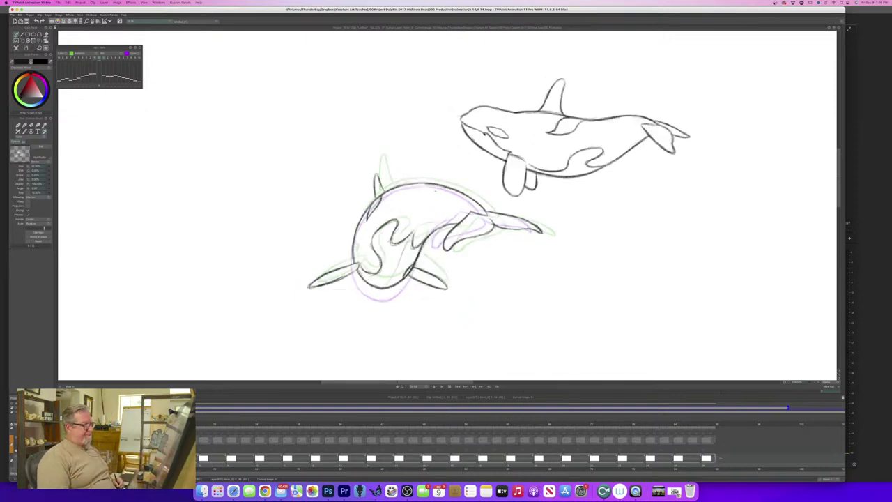
pyautogui.press('Right')
pyautogui.press('Left')
pyautogui.press('Right')
pyautogui.press('Left')
pyautogui.press('Right')
pyautogui.press('Left')
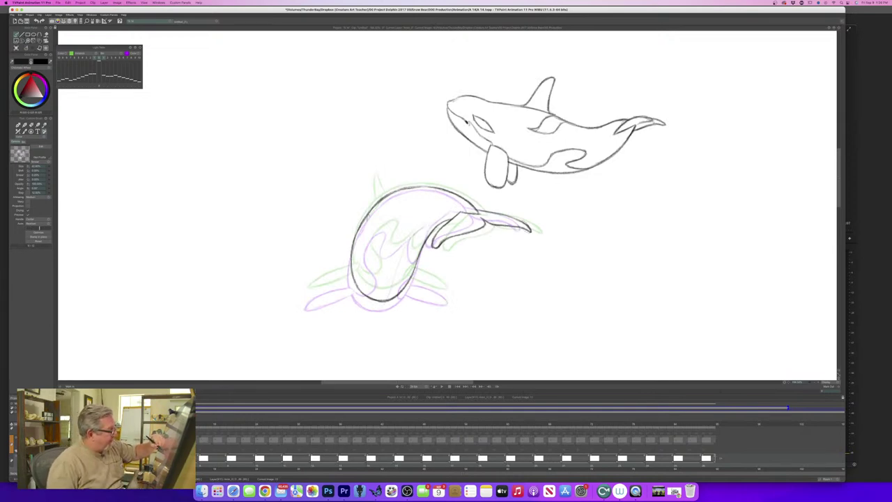
pyautogui.moveTo(395, 270); pyautogui.dragTo(384, 298)
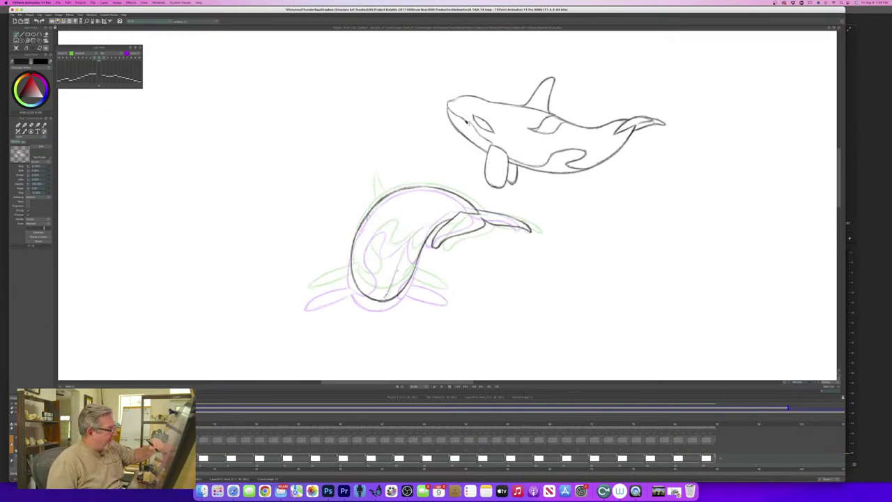
pyautogui.moveTo(413, 236); pyautogui.dragTo(409, 248)
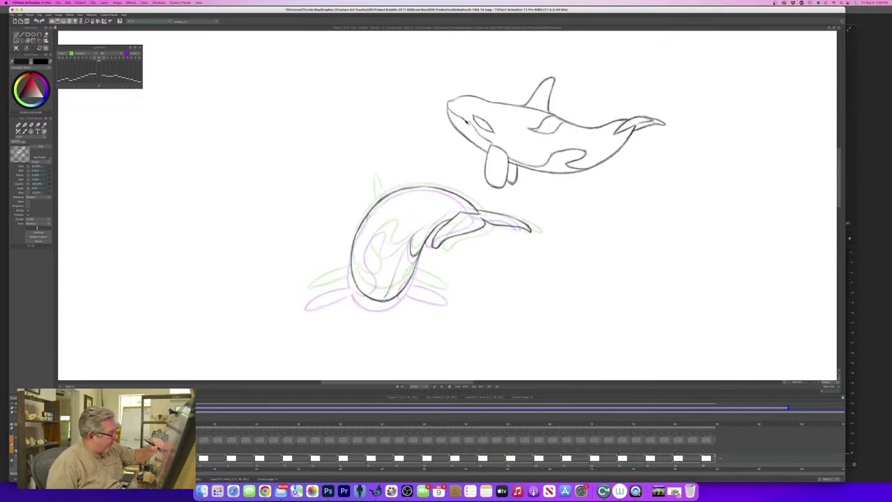
pyautogui.moveTo(409, 237)
pyautogui.mouseDown()
pyautogui.moveTo(387, 252)
pyautogui.moveTo(393, 226)
pyautogui.moveTo(370, 241)
pyautogui.moveTo(378, 285)
pyautogui.mouseUp()
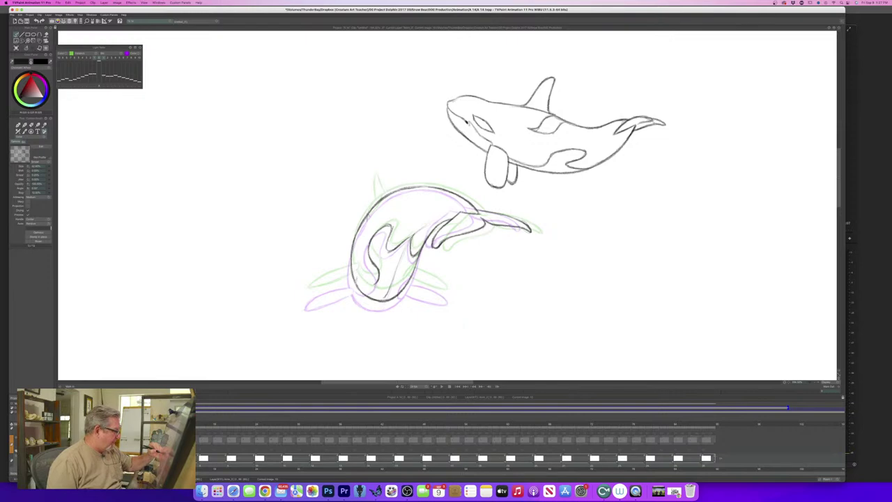
# Draw the flipper on the back side of the head, compare it with the neighbouring drawing and erase the overlapping line at its base.
pyautogui.moveTo(356, 281); pyautogui.dragTo(310, 296)
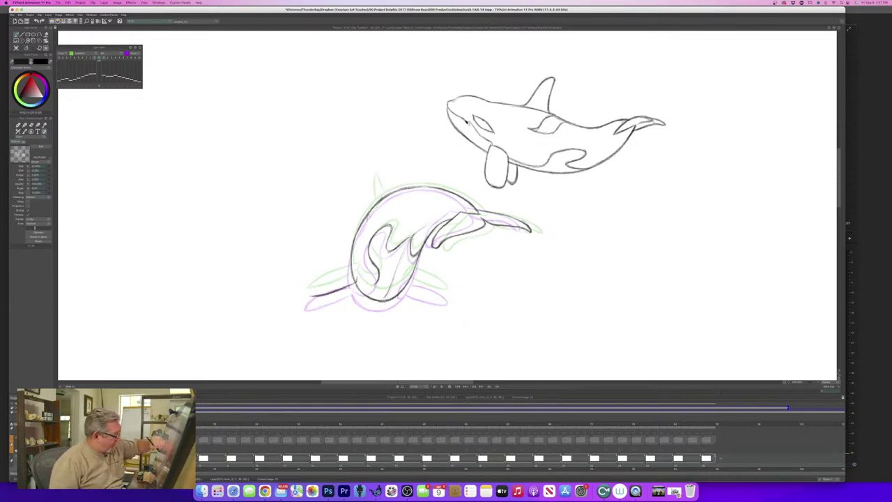
pyautogui.moveTo(356, 278)
pyautogui.mouseDown()
pyautogui.moveTo(307, 296)
pyautogui.moveTo(314, 295)
pyautogui.mouseUp()
pyautogui.press('Left')
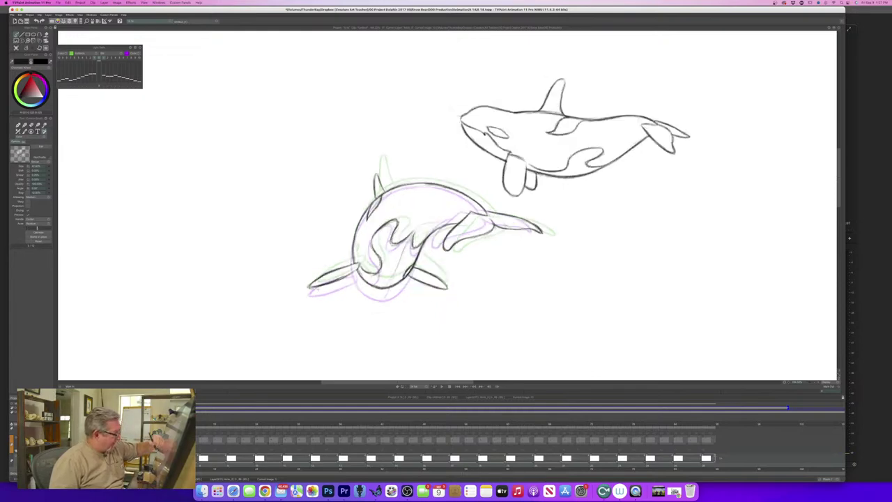
pyautogui.press('Right')
pyautogui.press('Left')
pyautogui.press('Right')
pyautogui.press('e')
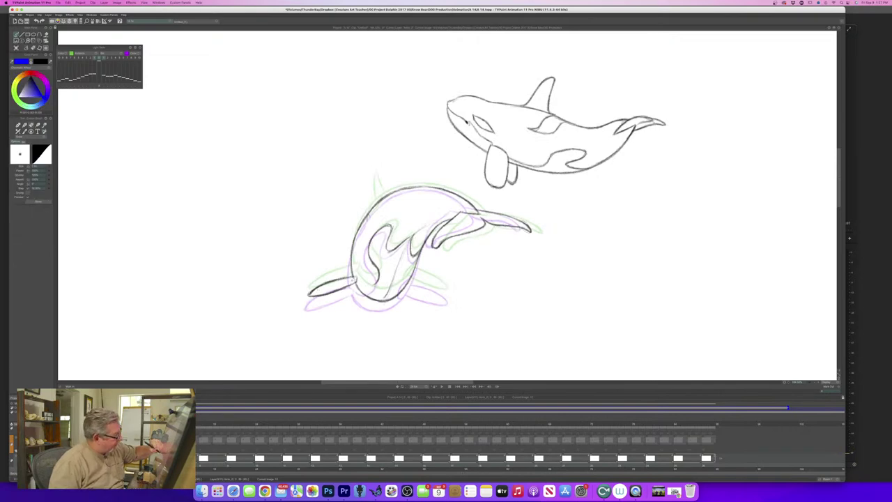
pyautogui.press('Left')
pyautogui.press('Right')
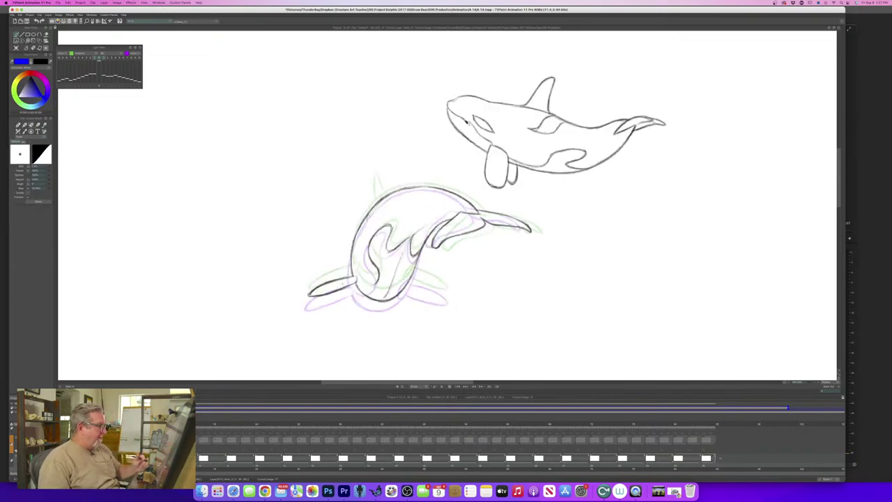
# Draw the second flipper on the belly side of the head and check the drawing by flipping against its neighbour.
pyautogui.press('b')
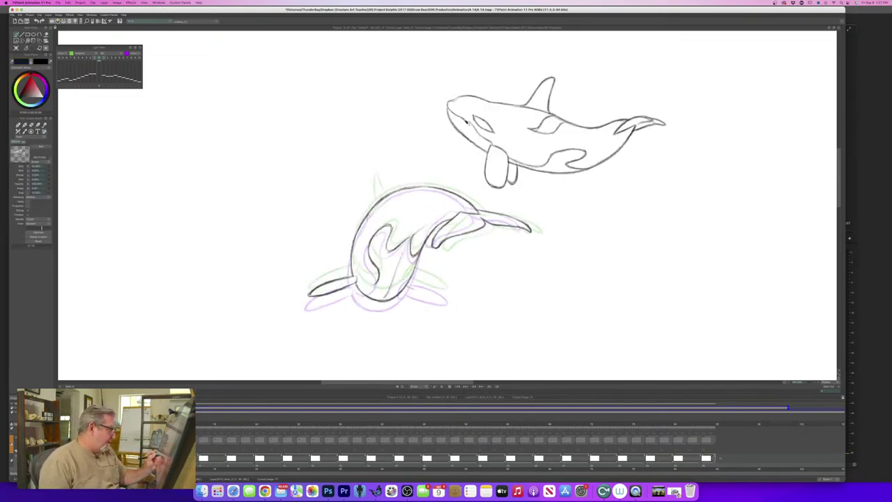
pyautogui.moveTo(406, 286)
pyautogui.mouseDown()
pyautogui.moveTo(442, 297)
pyautogui.moveTo(446, 284)
pyautogui.moveTo(426, 284)
pyautogui.moveTo(448, 296)
pyautogui.moveTo(422, 292)
pyautogui.mouseUp()
pyautogui.press('Left')
pyautogui.press('Right')
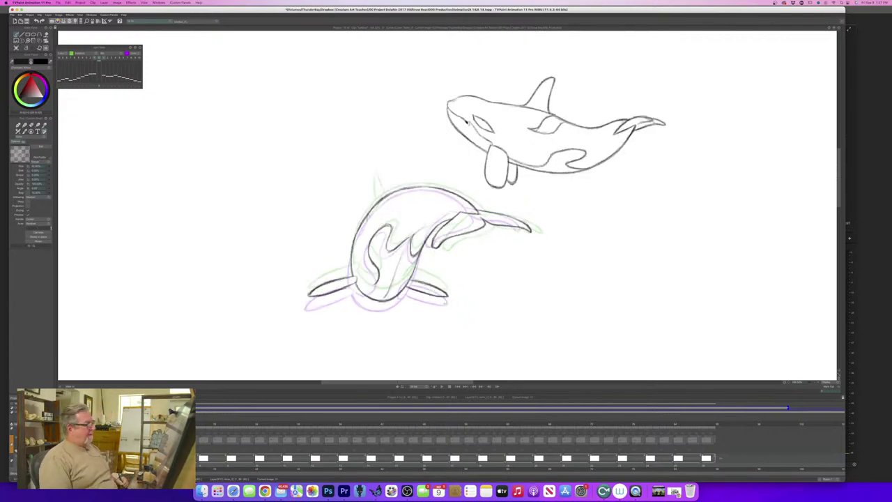
pyautogui.press('Left')
pyautogui.press('Right')
pyautogui.press('Left')
pyautogui.press('Right')
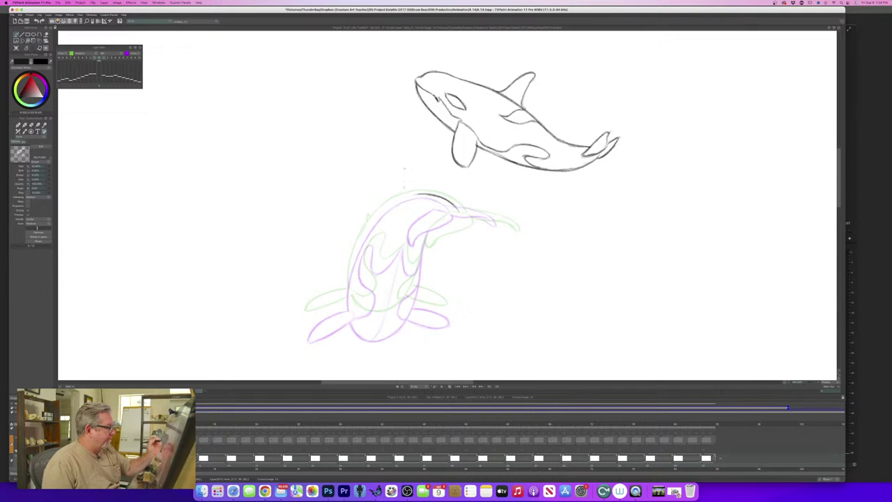
# On the next in-between, draw the orca's back curve down around the head and both tail flukes between the onion-skinned shapes.
pyautogui.moveTo(419, 194)
pyautogui.mouseDown()
pyautogui.moveTo(367, 225)
pyautogui.moveTo(369, 213)
pyautogui.moveTo(349, 272)
pyautogui.moveTo(349, 305)
pyautogui.moveTo(377, 329)
pyautogui.mouseUp()
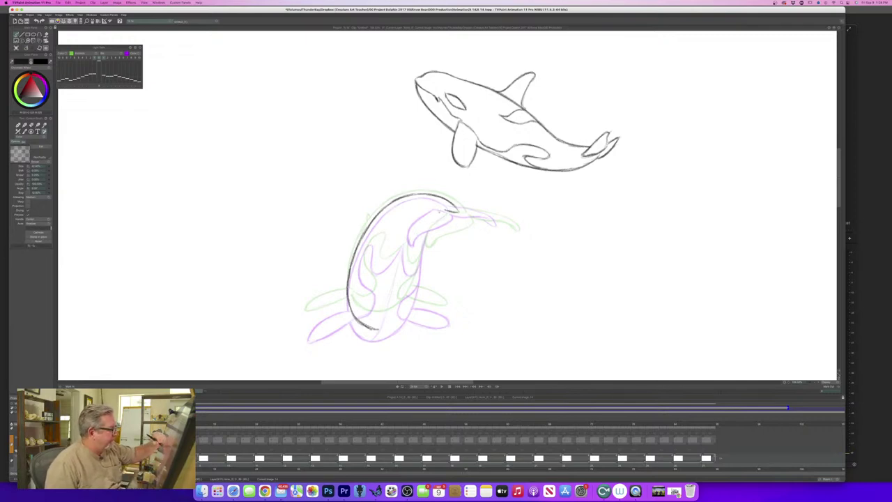
pyautogui.moveTo(440, 211)
pyautogui.mouseDown()
pyautogui.moveTo(421, 224)
pyautogui.moveTo(443, 210)
pyautogui.moveTo(421, 227)
pyautogui.moveTo(415, 247)
pyautogui.mouseUp()
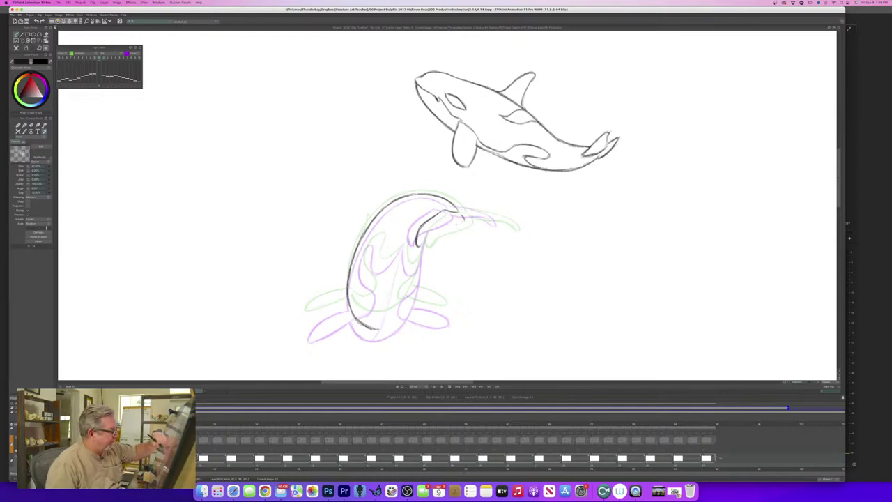
pyautogui.moveTo(463, 217); pyautogui.dragTo(420, 245)
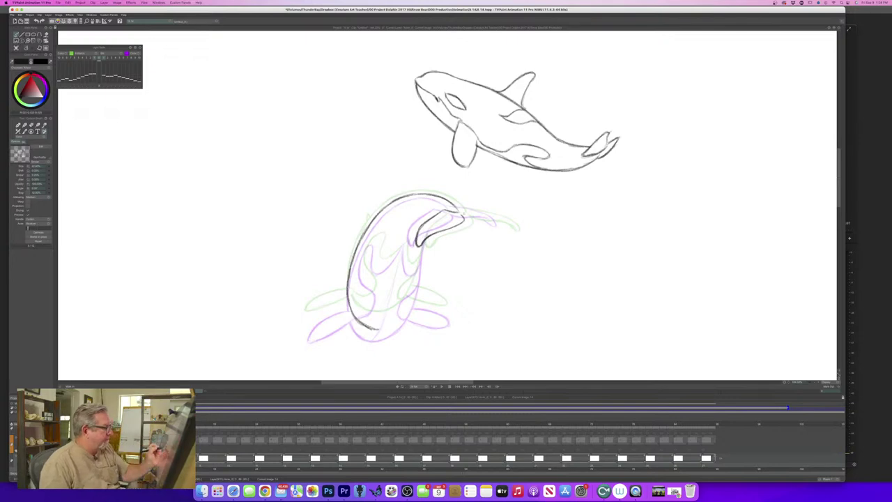
pyautogui.moveTo(460, 215); pyautogui.dragTo(510, 223)
pyautogui.moveTo(454, 207)
pyautogui.mouseDown()
pyautogui.moveTo(501, 222)
pyautogui.moveTo(487, 213)
pyautogui.mouseUp()
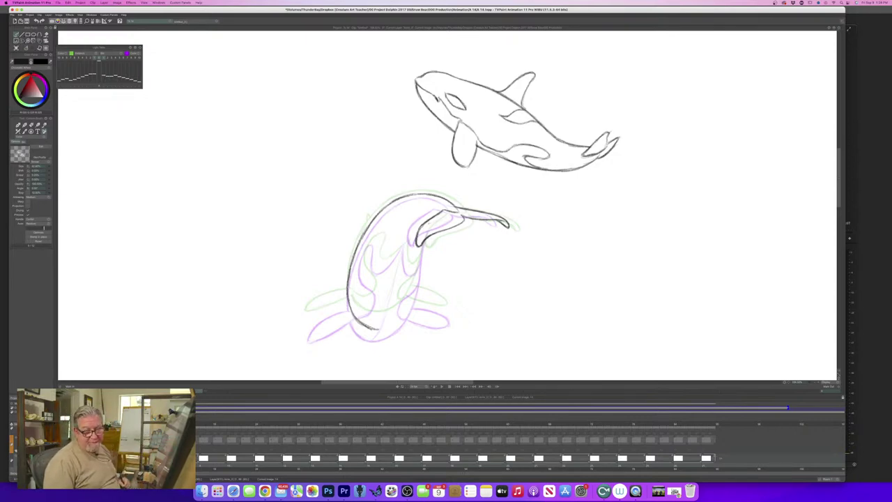
# Compare the new pose with the previous drawing and draw the belly line from the flukes to close the outline at the head.
pyautogui.press('Left')
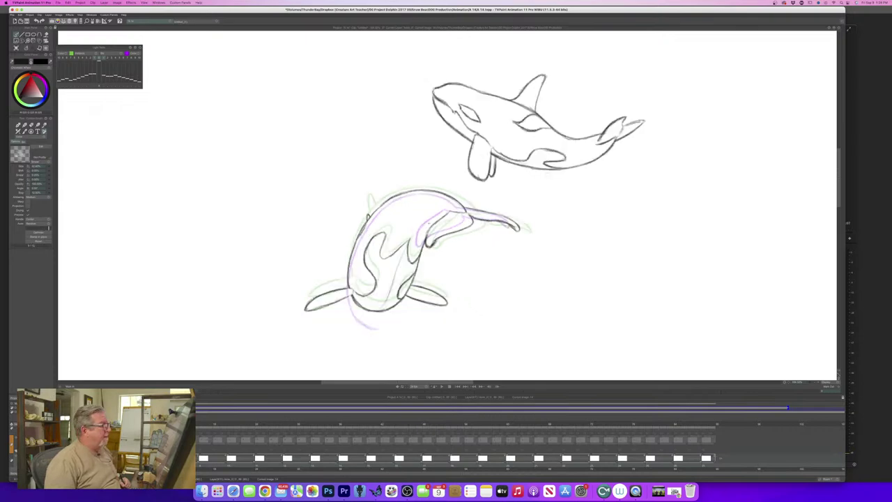
pyautogui.press('Right')
pyautogui.press('Left')
pyautogui.press('Right')
pyautogui.press('Left')
pyautogui.press('Right')
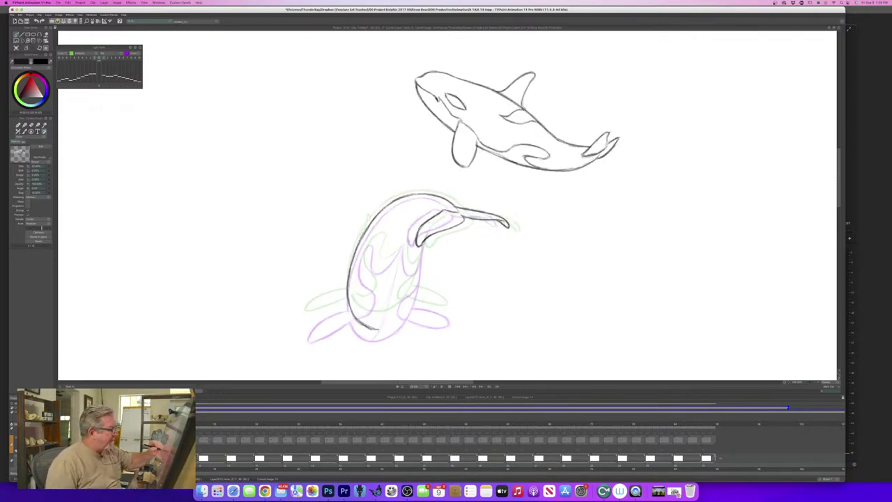
pyautogui.moveTo(423, 243); pyautogui.dragTo(420, 266)
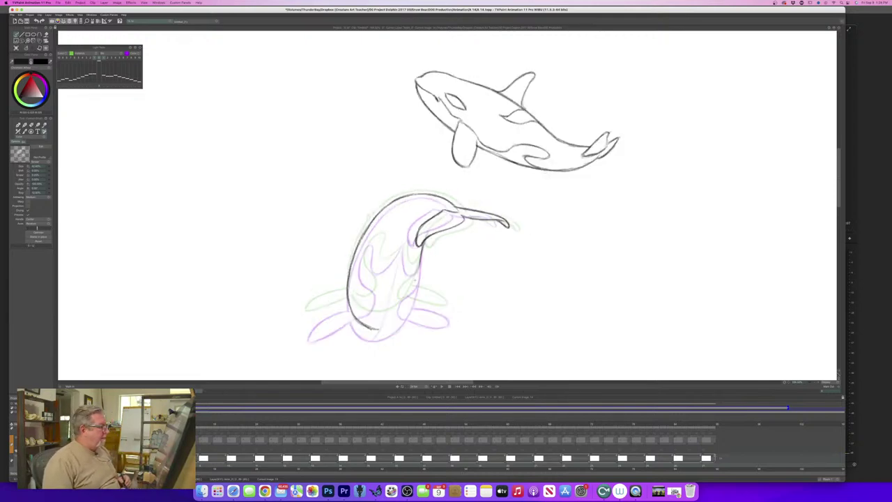
pyautogui.moveTo(423, 240)
pyautogui.mouseDown()
pyautogui.moveTo(410, 305)
pyautogui.moveTo(386, 326)
pyautogui.moveTo(367, 327)
pyautogui.mouseUp()
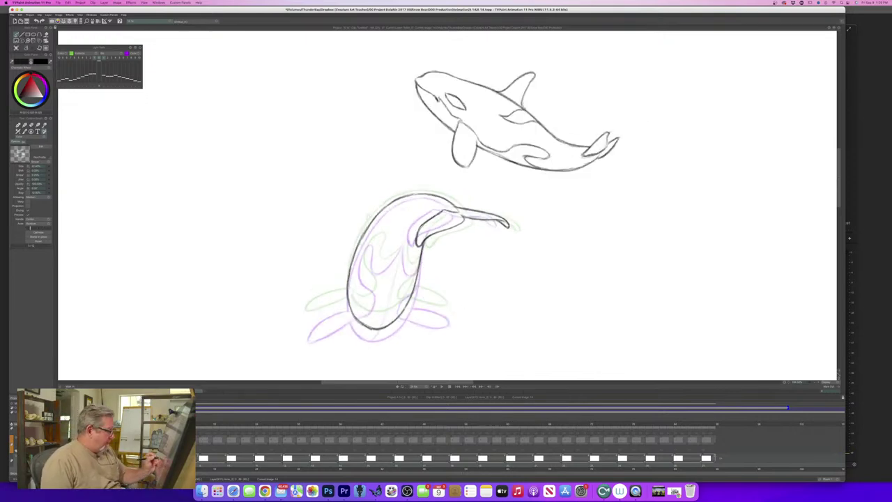
# Draw both flippers at the sides of the orca's head, erase the overlapping line at the back-side flipper's base, and compare with the neighbouring drawing.
pyautogui.moveTo(407, 308)
pyautogui.mouseDown()
pyautogui.moveTo(447, 317)
pyautogui.moveTo(412, 299)
pyautogui.moveTo(445, 310)
pyautogui.moveTo(415, 311)
pyautogui.mouseUp()
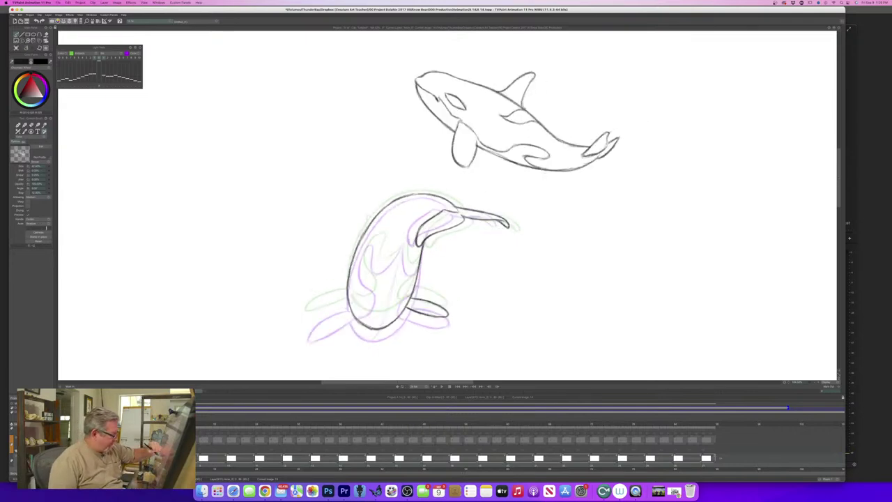
pyautogui.moveTo(353, 306); pyautogui.dragTo(305, 326)
pyautogui.moveTo(350, 300)
pyautogui.mouseDown()
pyautogui.moveTo(304, 322)
pyautogui.moveTo(317, 323)
pyautogui.mouseUp()
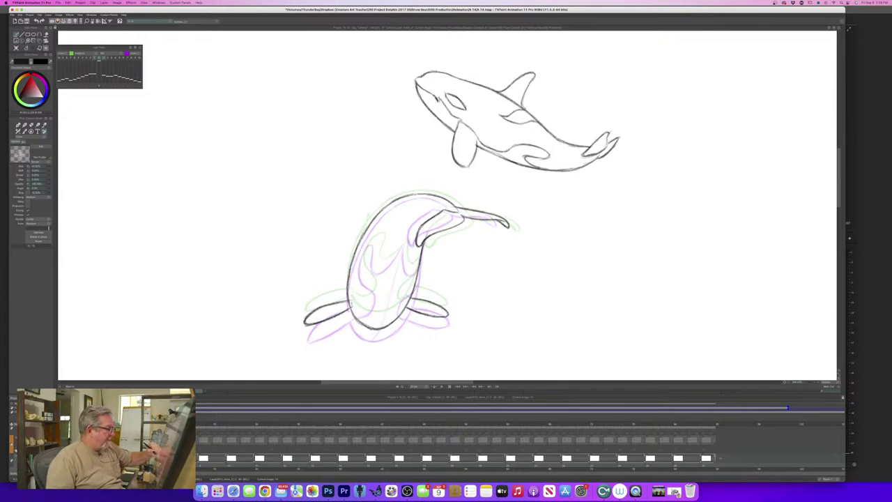
pyautogui.press('e')
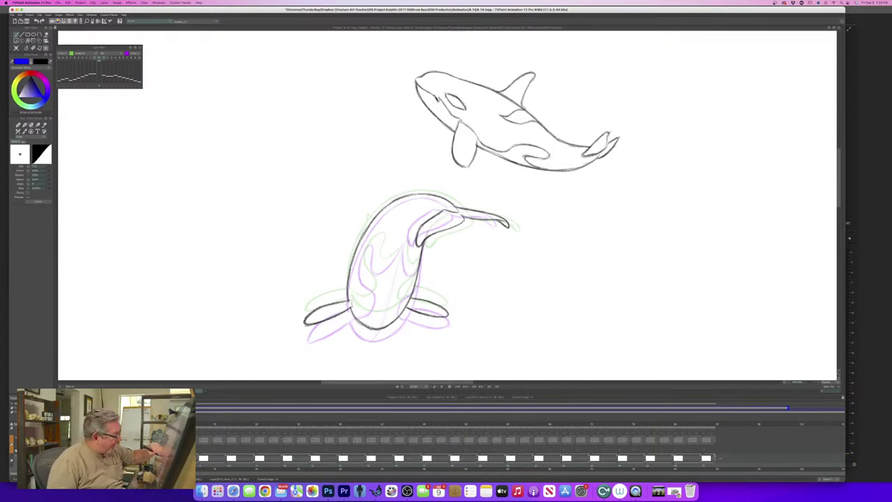
pyautogui.moveTo(351, 299); pyautogui.dragTo(344, 301)
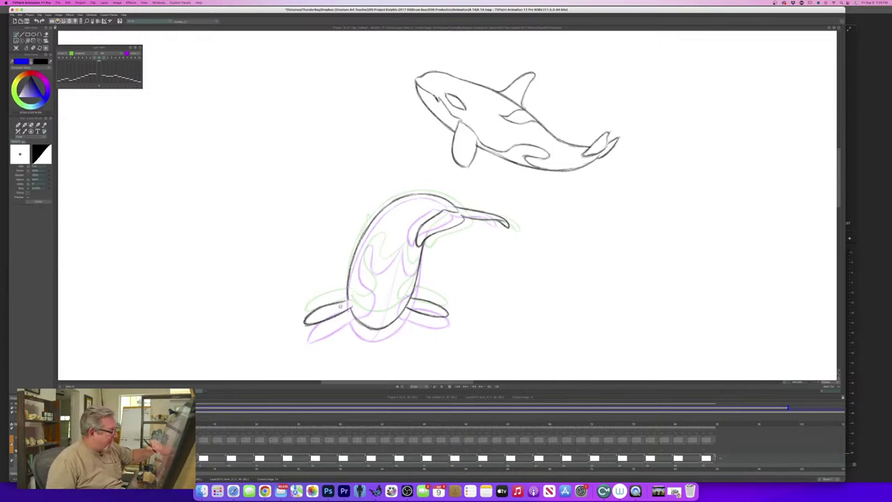
pyautogui.press('Left')
pyautogui.press('Right')
pyautogui.press('b')
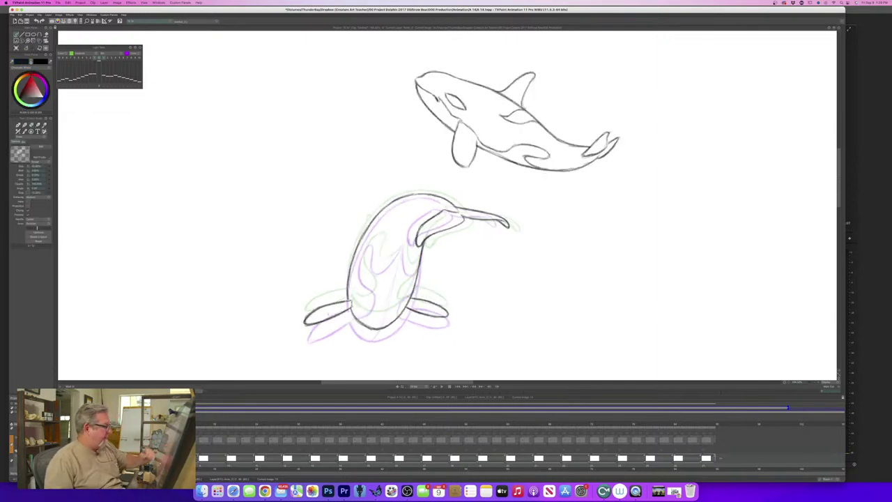
# Draw the belly's centre line and patch markings between the onion-skinned shapes, checking them by flipping against the neighbouring drawing.
pyautogui.press('Left')
pyautogui.press('Right')
pyautogui.press('Left')
pyautogui.press('Right')
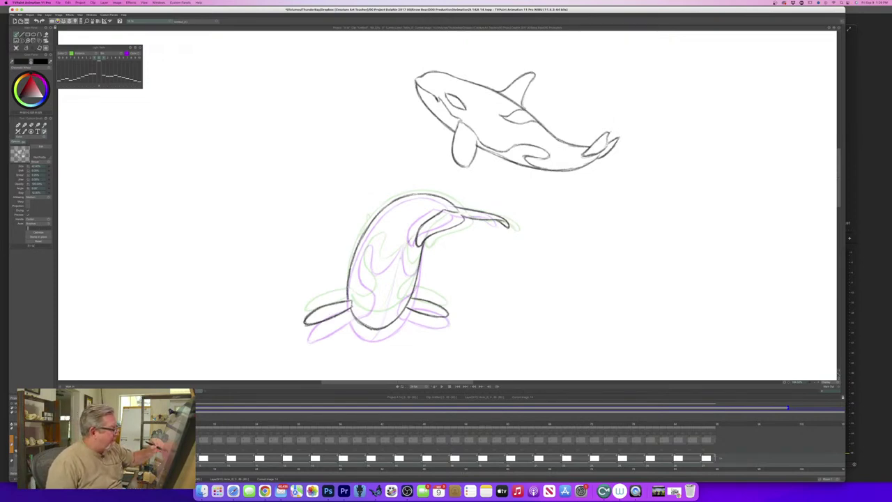
pyautogui.moveTo(396, 273); pyautogui.dragTo(381, 318)
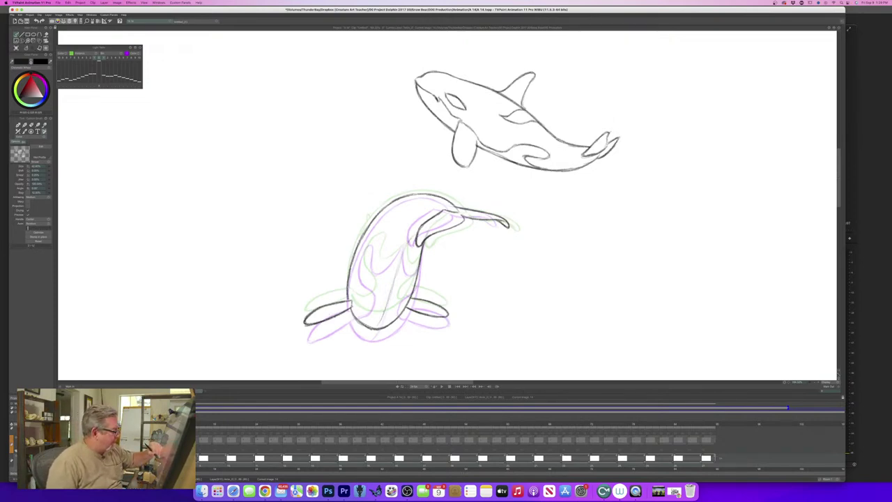
pyautogui.press('Left')
pyautogui.press('Right')
pyautogui.press('Left')
pyautogui.press('Right')
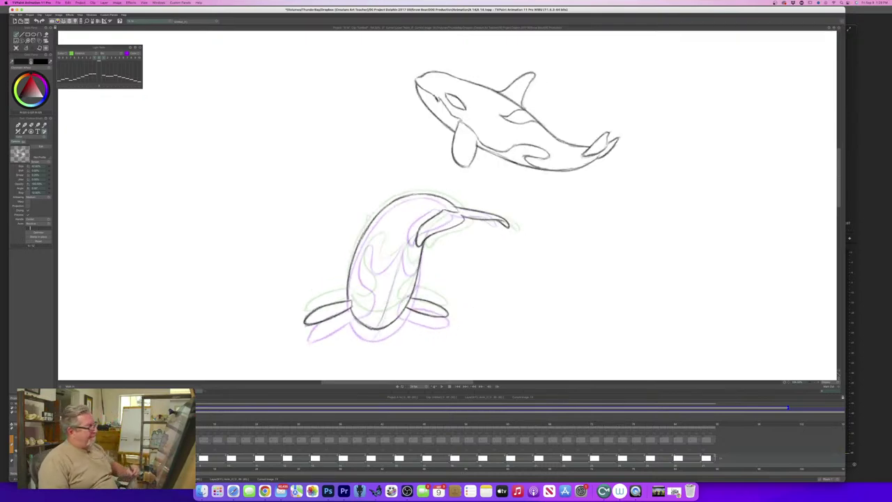
pyautogui.press('Left')
pyautogui.press('Right')
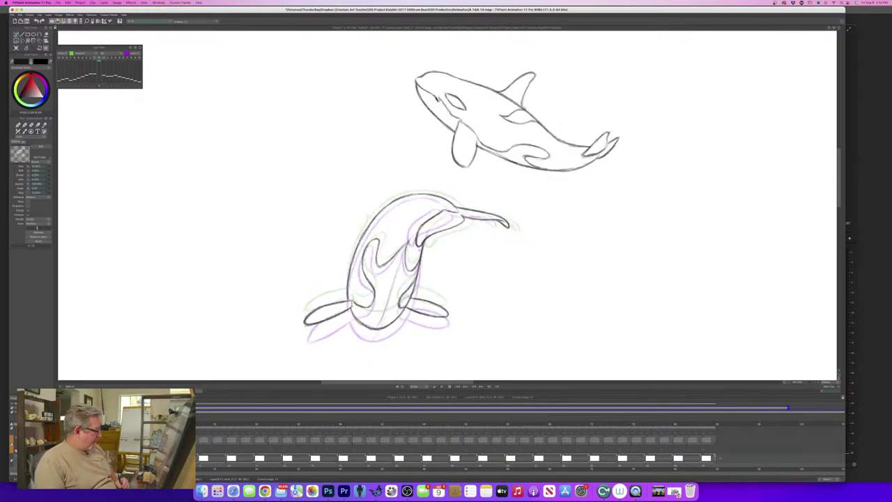
# Play the animation to review the motion, go back to the gap after the bent pose and insert a blank in-between there.
pyautogui.click(441, 387)
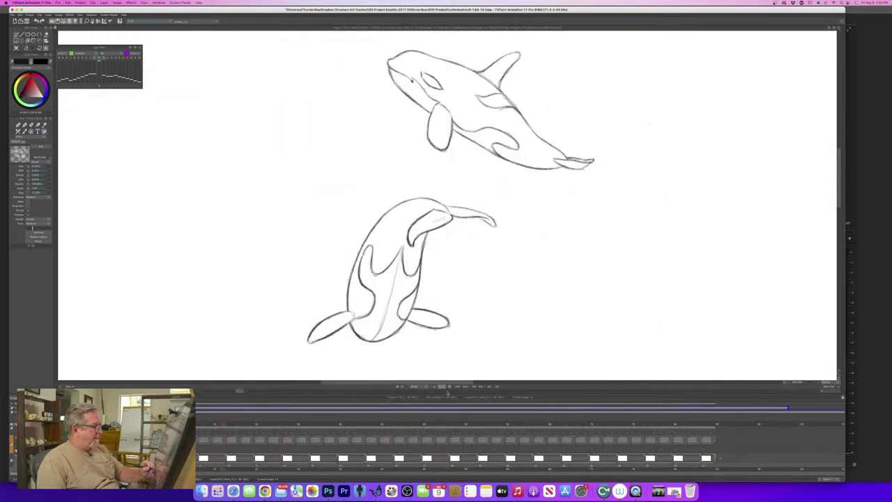
pyautogui.click(443, 388)
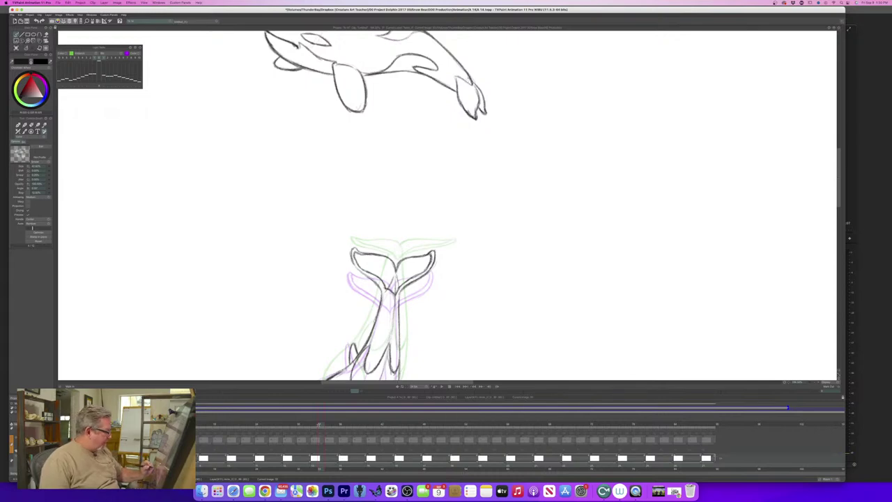
pyautogui.moveTo(319, 424); pyautogui.dragTo(180, 424)
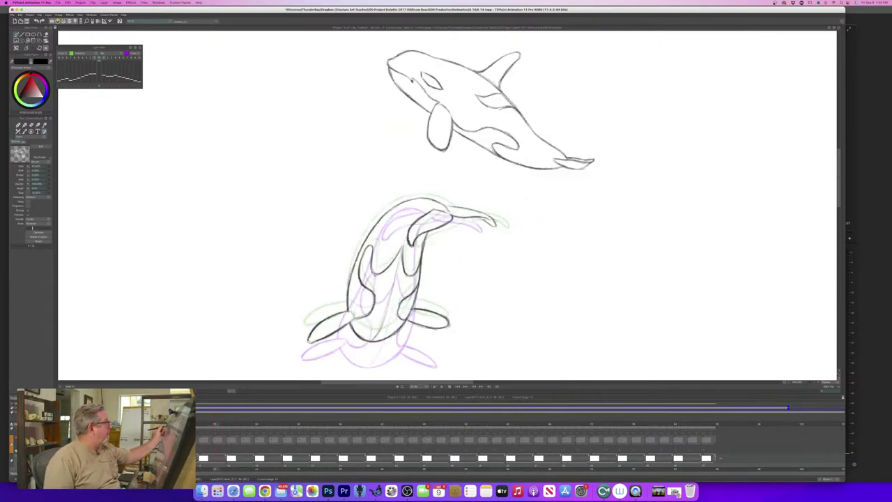
pyautogui.press('Insert')
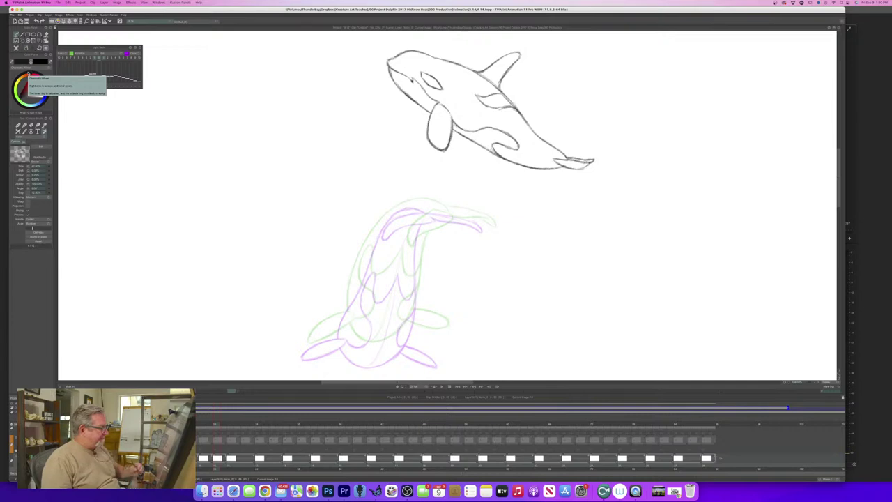
# Draw the orca's back curve, rounded head and belly-side line midway between the onion-skinned shapes, and flip against the previous drawing.
pyautogui.moveTo(432, 207); pyautogui.dragTo(414, 204)
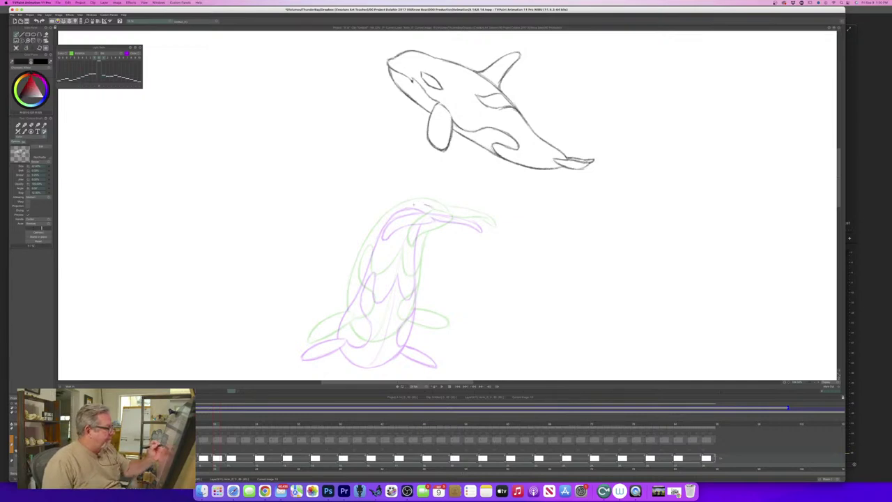
pyautogui.moveTo(839, 201); pyautogui.dragTo(840, 214)
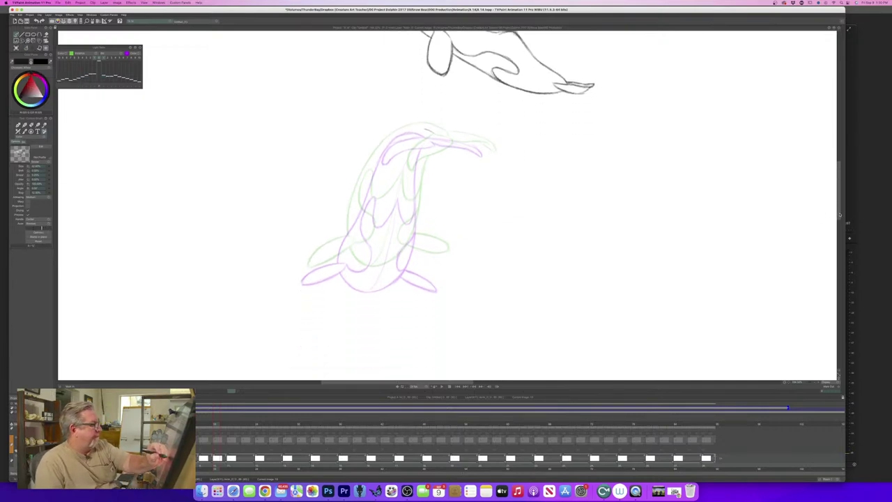
pyautogui.moveTo(434, 132)
pyautogui.mouseDown()
pyautogui.moveTo(397, 130)
pyautogui.moveTo(409, 120)
pyautogui.moveTo(382, 144)
pyautogui.moveTo(347, 227)
pyautogui.mouseUp()
pyautogui.moveTo(360, 196); pyautogui.dragTo(342, 263)
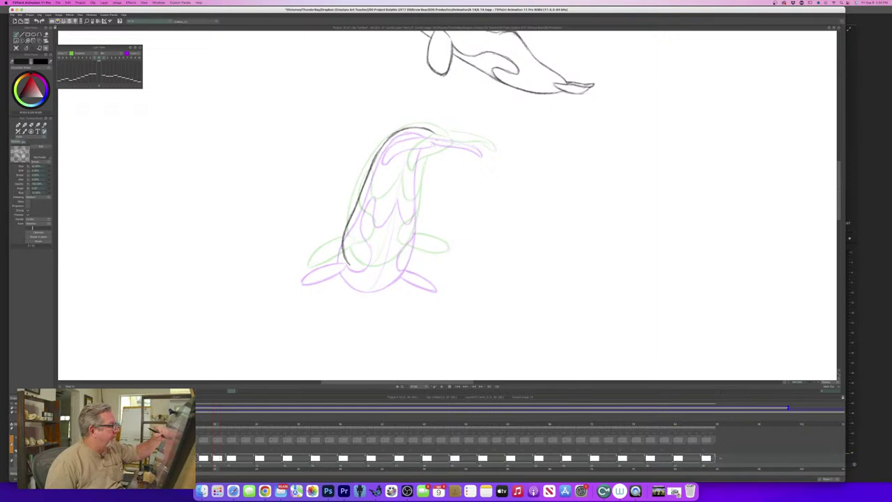
pyautogui.moveTo(433, 142)
pyautogui.mouseDown()
pyautogui.moveTo(417, 173)
pyautogui.moveTo(410, 252)
pyautogui.moveTo(392, 272)
pyautogui.moveTo(363, 278)
pyautogui.moveTo(377, 279)
pyautogui.mouseUp()
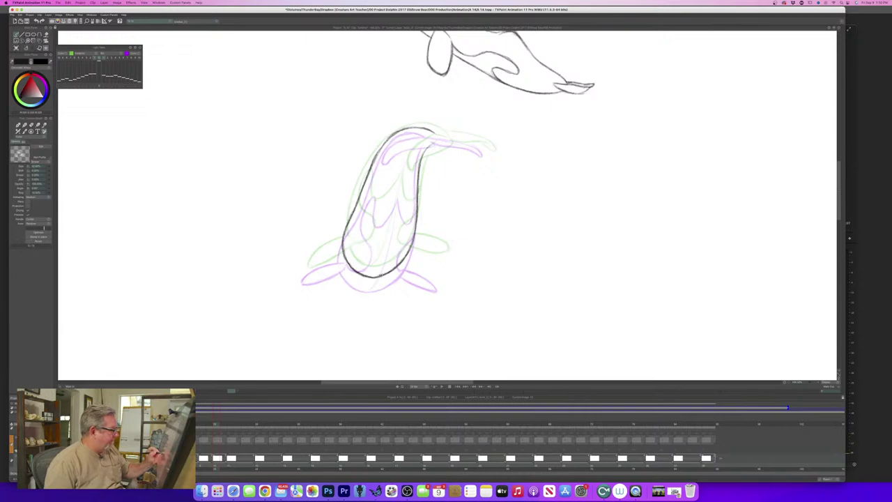
pyautogui.press('Left')
pyautogui.press('Right')
pyautogui.press('Left')
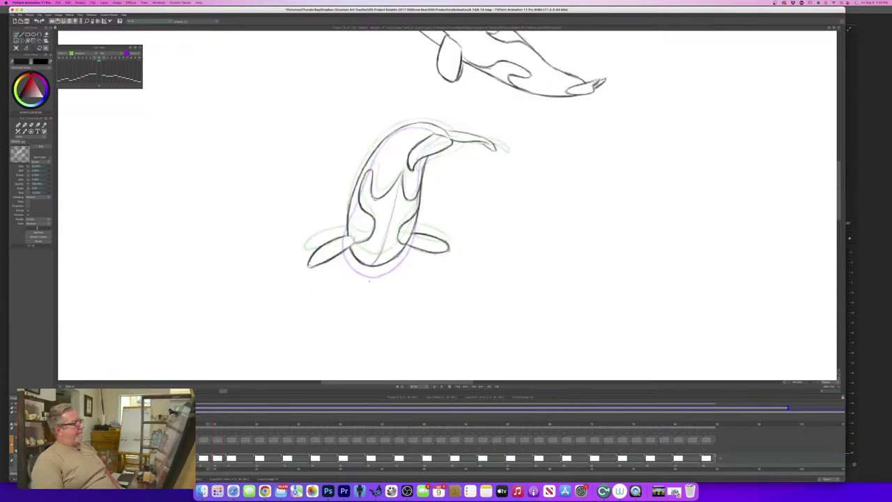
pyautogui.press('Right')
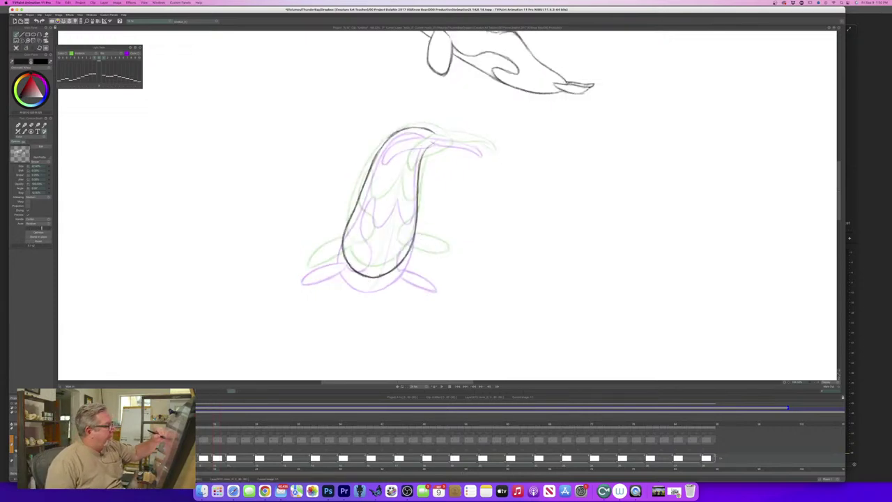
# Draw the centre line down the body to the head and check its movement by flipping against the previous drawing.
pyautogui.moveTo(401, 180); pyautogui.dragTo(376, 275)
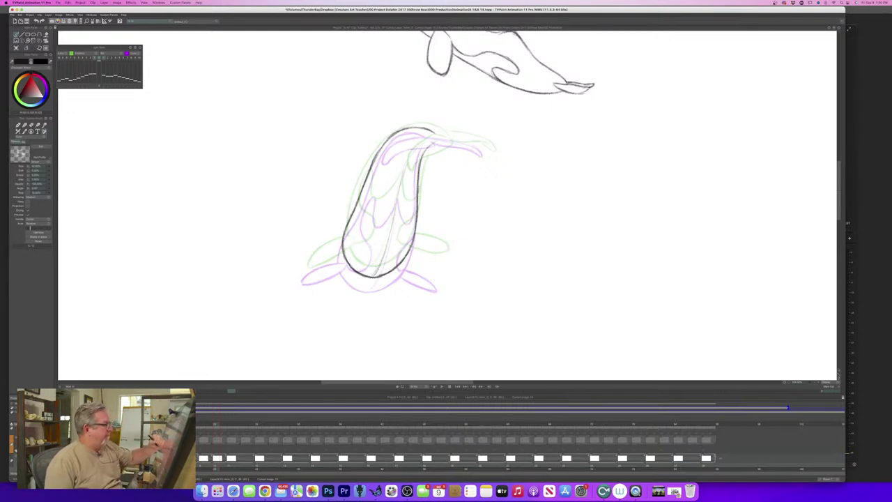
pyautogui.press('Left')
pyautogui.press('Right')
pyautogui.press('Left')
pyautogui.press('Right')
pyautogui.press('Left')
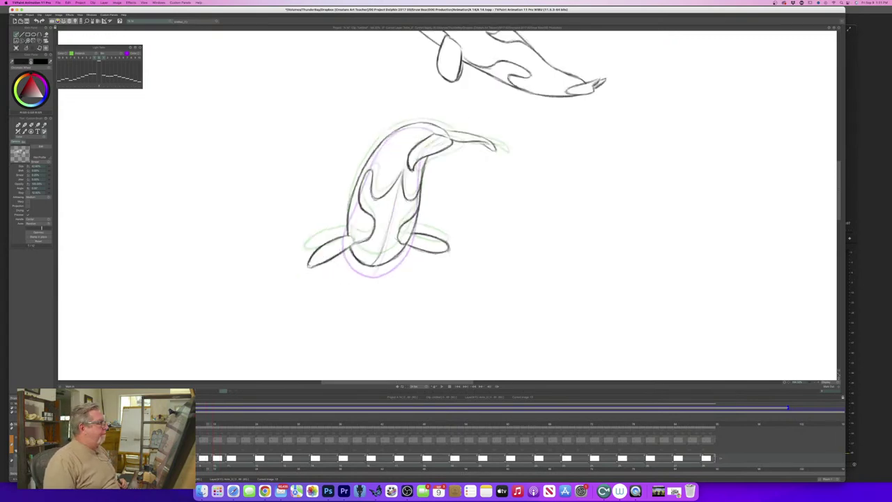
pyautogui.press('Right')
pyautogui.press('Left')
pyautogui.press('Right')
pyautogui.press('Left')
pyautogui.press('Right')
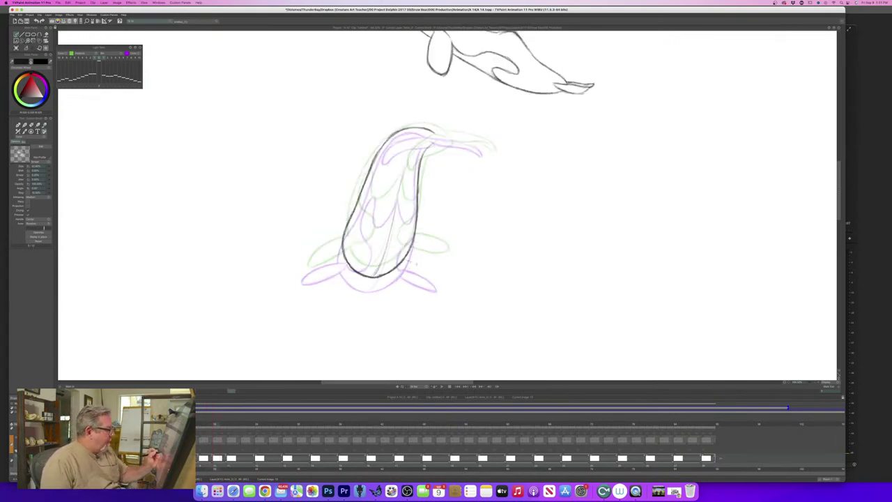
# Draw the flipper on the belly side of the head between the two onion-skinned flippers and compare it with the previous drawing.
pyautogui.moveTo(403, 257)
pyautogui.mouseDown()
pyautogui.moveTo(437, 269)
pyautogui.moveTo(410, 251)
pyautogui.moveTo(432, 254)
pyautogui.moveTo(443, 267)
pyautogui.moveTo(418, 264)
pyautogui.moveTo(425, 266)
pyautogui.mouseUp()
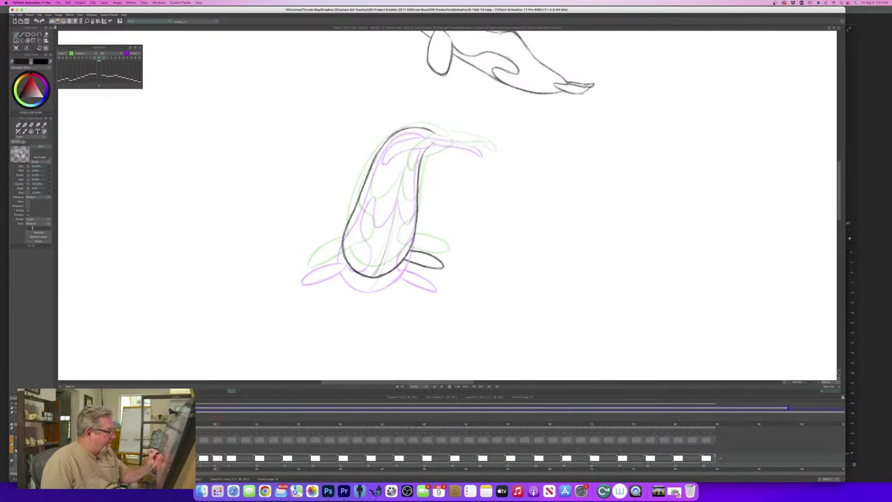
pyautogui.press('Left')
pyautogui.press('Right')
pyautogui.press('Left')
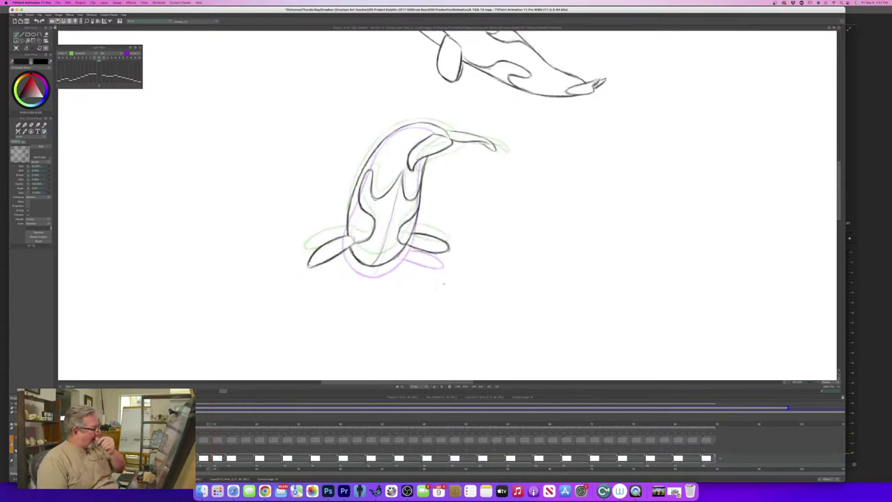
pyautogui.press('Right')
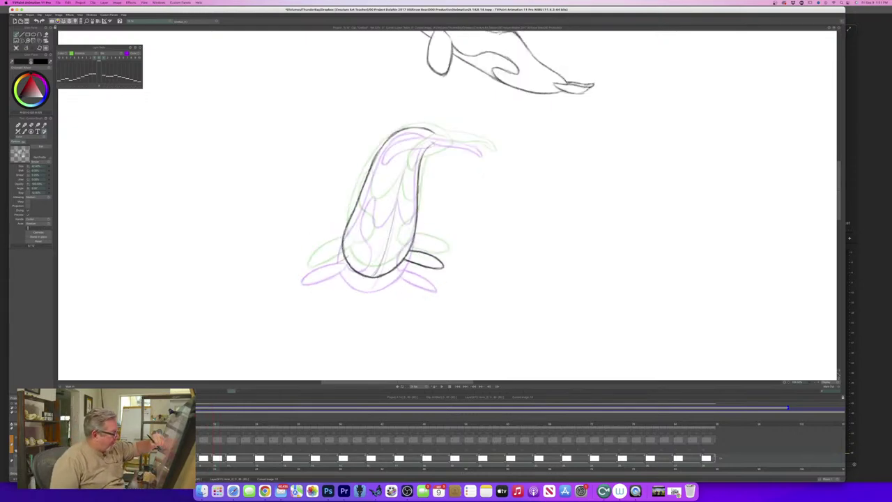
# Draw the flipper on the back side of the head, erase the overlapping line at its base and check it by flipping frames.
pyautogui.moveTo(349, 257); pyautogui.dragTo(306, 274)
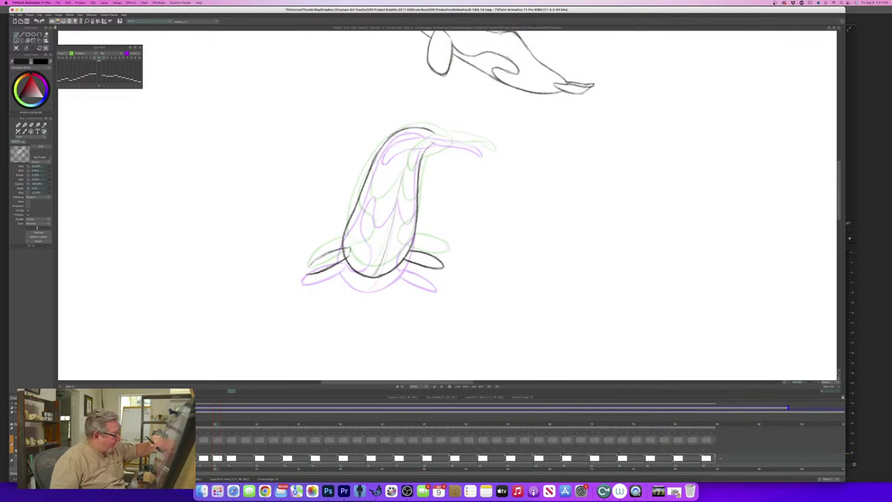
pyautogui.moveTo(324, 256)
pyautogui.mouseDown()
pyautogui.moveTo(307, 272)
pyautogui.moveTo(346, 257)
pyautogui.mouseUp()
pyautogui.press('e')
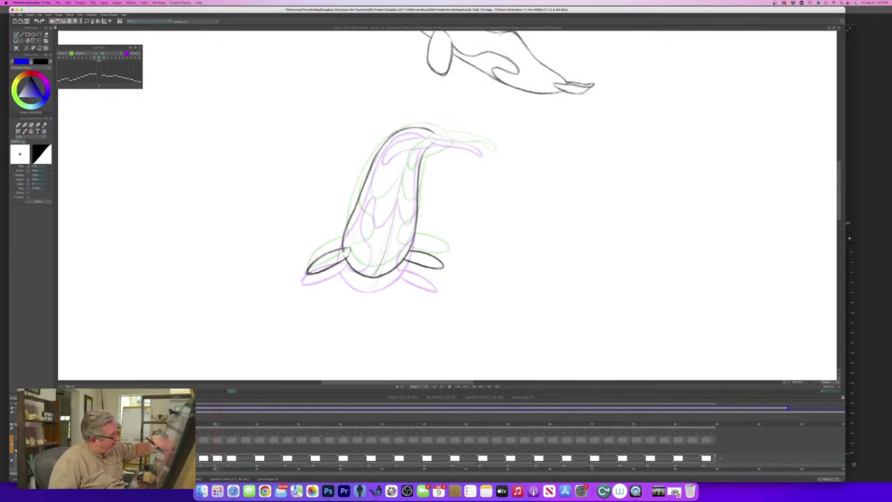
pyautogui.press('Left')
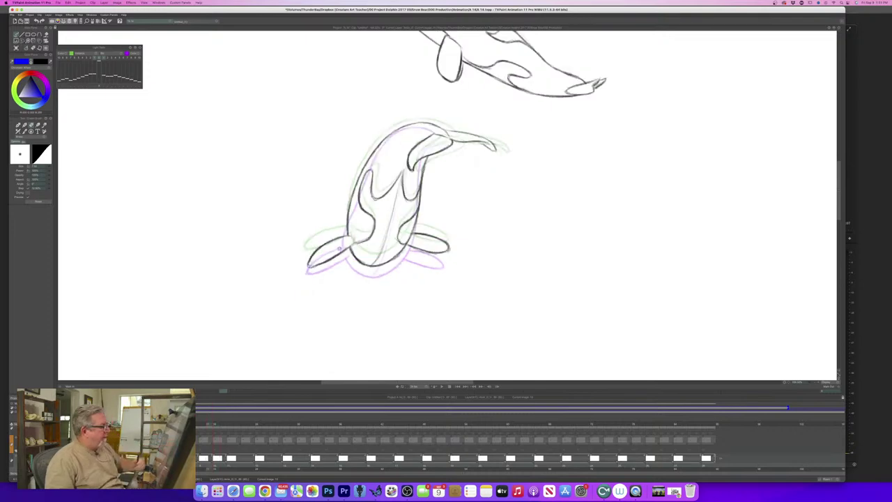
pyautogui.press('Right')
pyautogui.press('Left')
pyautogui.press('Right')
pyautogui.press('Left')
pyautogui.press('Right')
pyautogui.press('Left')
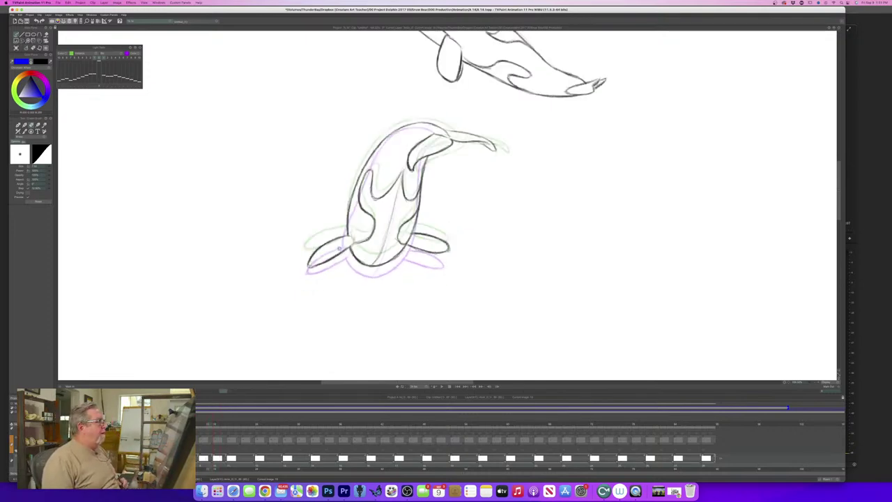
pyautogui.press('Right')
pyautogui.press('Left')
pyautogui.press('Right')
# Draw the far tail fluke and the near folded fluke between the onion-skinned tails, joining them to the body outline.
pyautogui.press('b')
pyautogui.moveTo(838, 215); pyautogui.dragTo(838, 207)
pyautogui.press('Left')
pyautogui.press('Right')
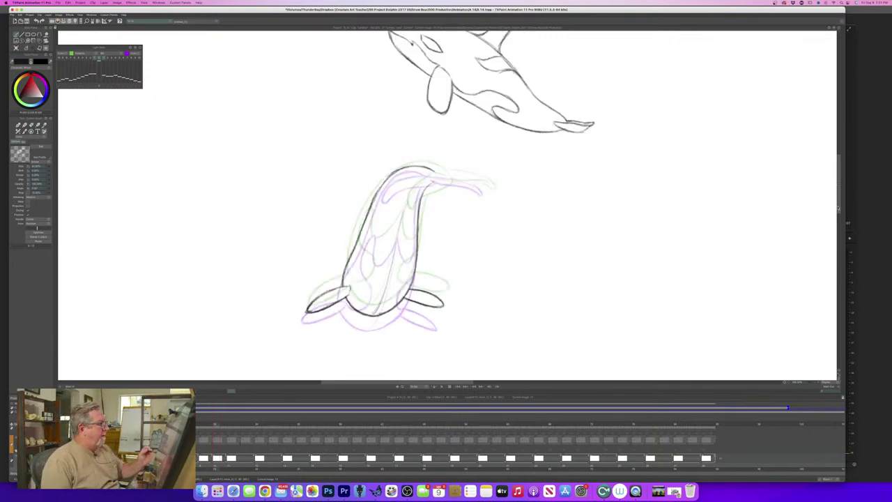
pyautogui.moveTo(436, 172); pyautogui.dragTo(480, 182)
pyautogui.moveTo(474, 179); pyautogui.dragTo(482, 188)
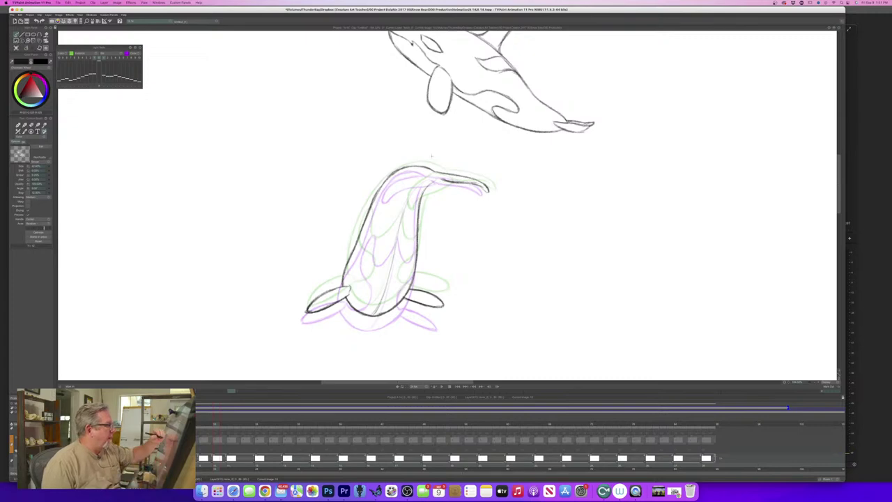
pyautogui.moveTo(430, 171)
pyautogui.mouseDown()
pyautogui.moveTo(403, 185)
pyautogui.moveTo(395, 205)
pyautogui.mouseUp()
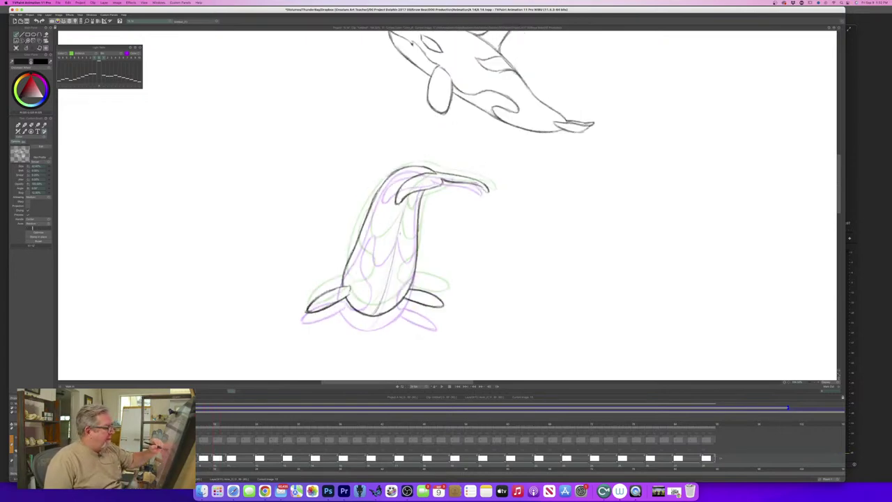
# Draw the scalloped marking across the body and the curved patches on both sides of the head between the onion-skinned markings.
pyautogui.moveTo(401, 224); pyautogui.dragTo(403, 246)
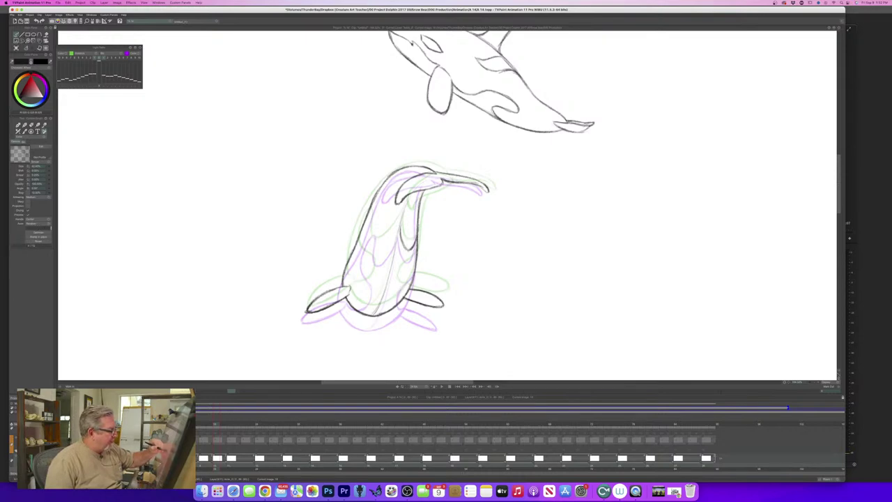
pyautogui.moveTo(400, 226)
pyautogui.mouseDown()
pyautogui.moveTo(381, 249)
pyautogui.moveTo(374, 220)
pyautogui.moveTo(362, 245)
pyautogui.moveTo(372, 274)
pyautogui.moveTo(360, 295)
pyautogui.moveTo(367, 291)
pyautogui.mouseUp()
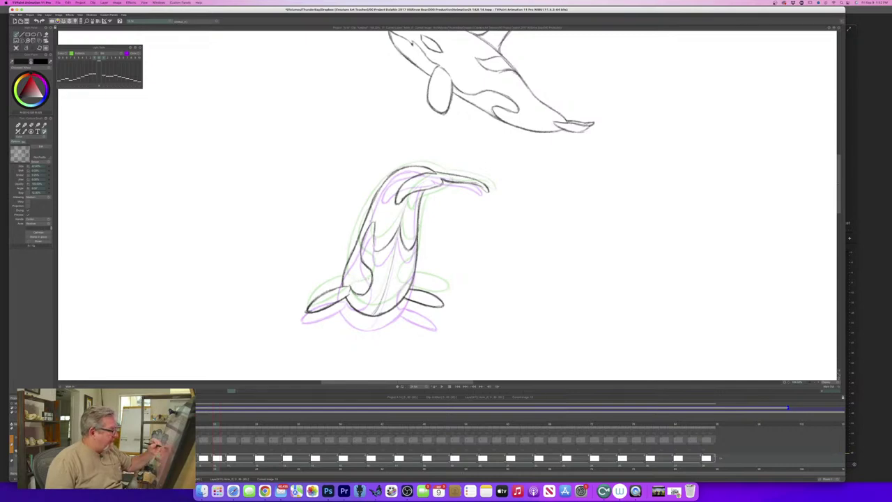
pyautogui.moveTo(375, 224); pyautogui.dragTo(373, 243)
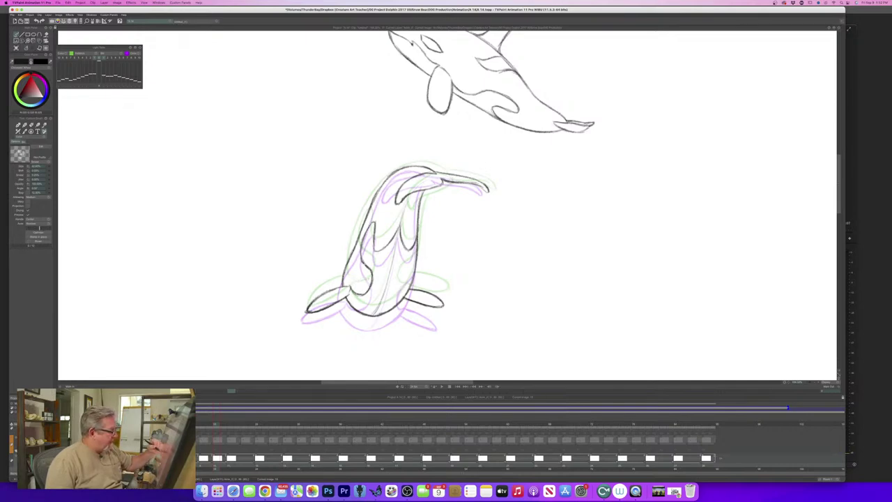
pyautogui.moveTo(416, 259); pyautogui.dragTo(396, 288)
pyautogui.moveTo(404, 278); pyautogui.dragTo(397, 297)
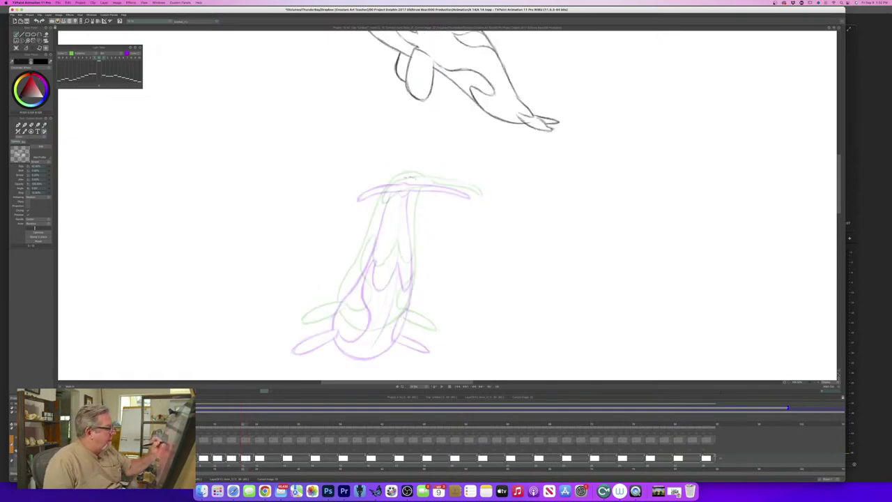
# Draw the body outline of the next in-between from the tail stock around the head and compare it with the previous drawing.
pyautogui.moveTo(417, 176)
pyautogui.mouseDown()
pyautogui.moveTo(400, 176)
pyautogui.moveTo(388, 192)
pyautogui.moveTo(336, 304)
pyautogui.moveTo(335, 325)
pyautogui.moveTo(349, 337)
pyautogui.mouseUp()
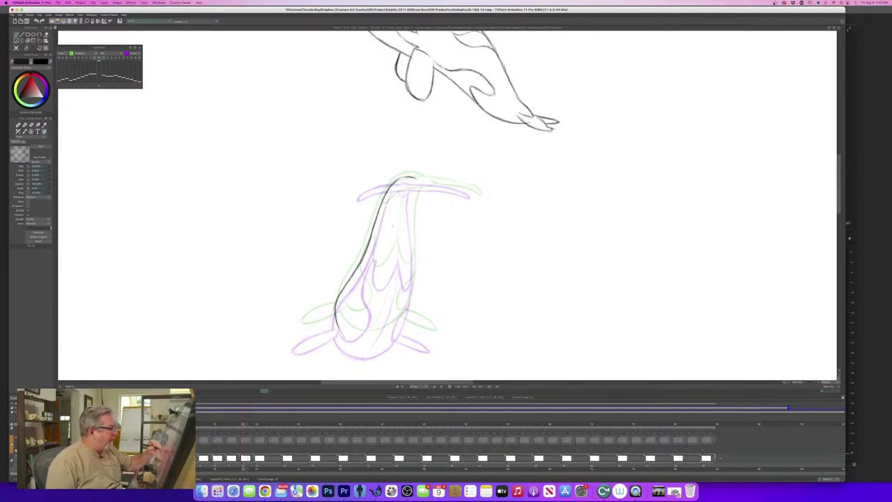
pyautogui.moveTo(411, 189)
pyautogui.mouseDown()
pyautogui.moveTo(412, 293)
pyautogui.moveTo(402, 329)
pyautogui.moveTo(362, 343)
pyautogui.moveTo(343, 333)
pyautogui.moveTo(371, 344)
pyautogui.mouseUp()
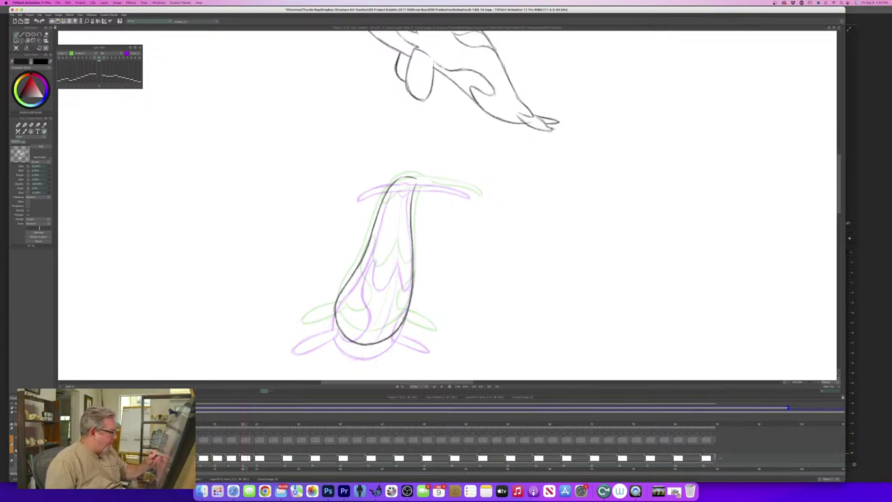
pyautogui.moveTo(335, 314); pyautogui.dragTo(348, 339)
pyautogui.press('Left')
pyautogui.press('Right')
pyautogui.press('Left')
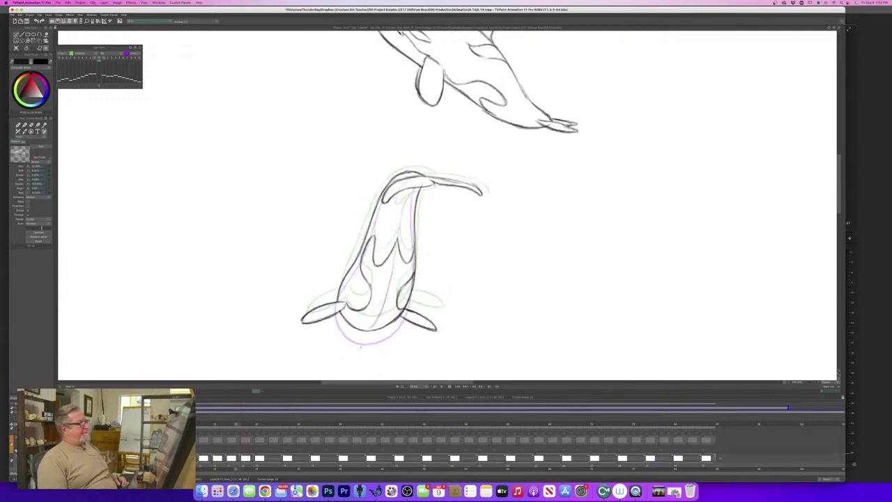
pyautogui.press('Right')
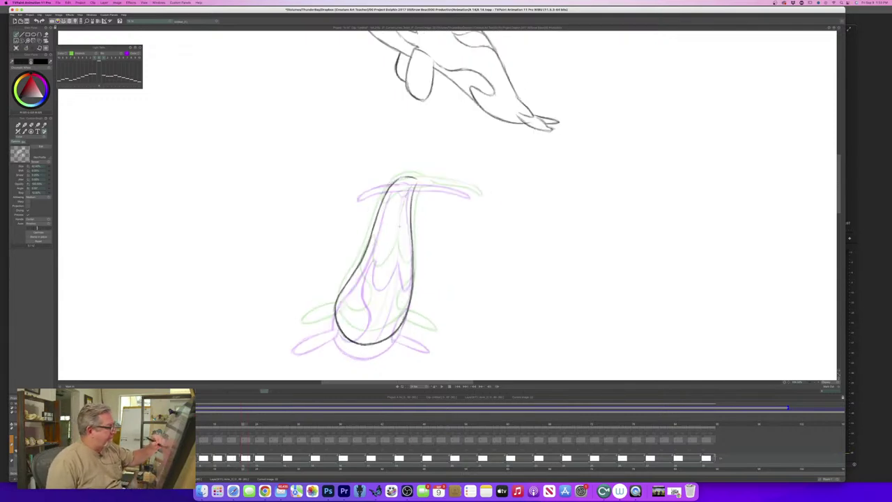
# Draw the centre line from the tail stock to the head and check its movement by flipping against the previous drawing.
pyautogui.moveTo(398, 229); pyautogui.dragTo(376, 335)
pyautogui.press('Left')
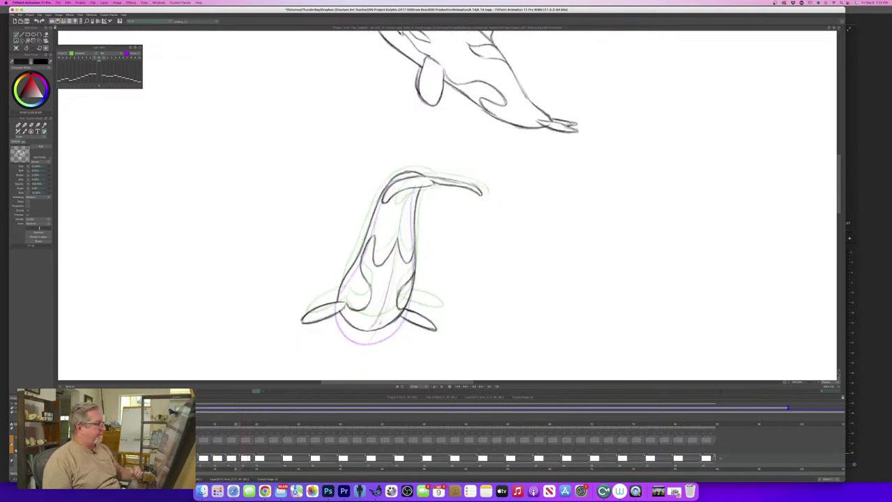
pyautogui.press('Right')
pyautogui.press('Left')
pyautogui.press('Right')
pyautogui.press('Left')
pyautogui.press('Right')
pyautogui.press('Left')
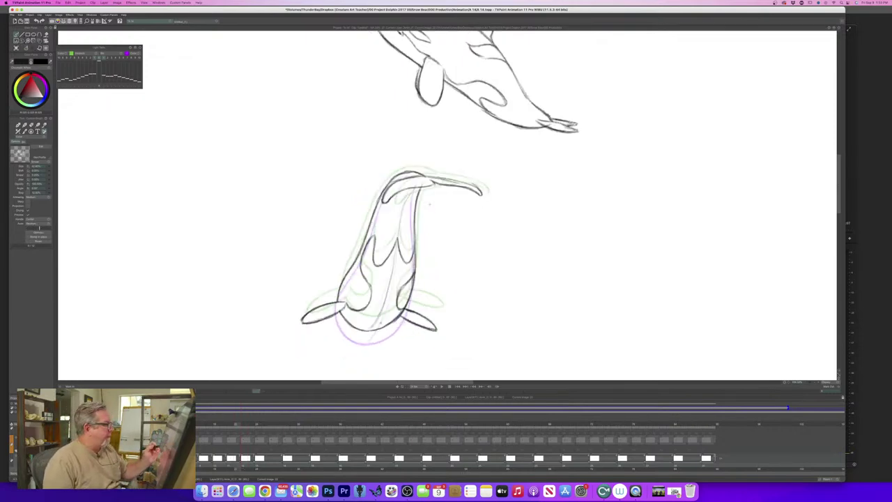
pyautogui.press('Right')
# Draw the long right-hand tail fluke between the onion-skinned flukes, clean up its base and compare it with the previous drawing.
pyautogui.moveTo(417, 179)
pyautogui.mouseDown()
pyautogui.moveTo(476, 194)
pyautogui.moveTo(406, 179)
pyautogui.moveTo(466, 189)
pyautogui.moveTo(389, 186)
pyautogui.moveTo(400, 188)
pyautogui.mouseUp()
pyautogui.press('e')
pyautogui.press('Left')
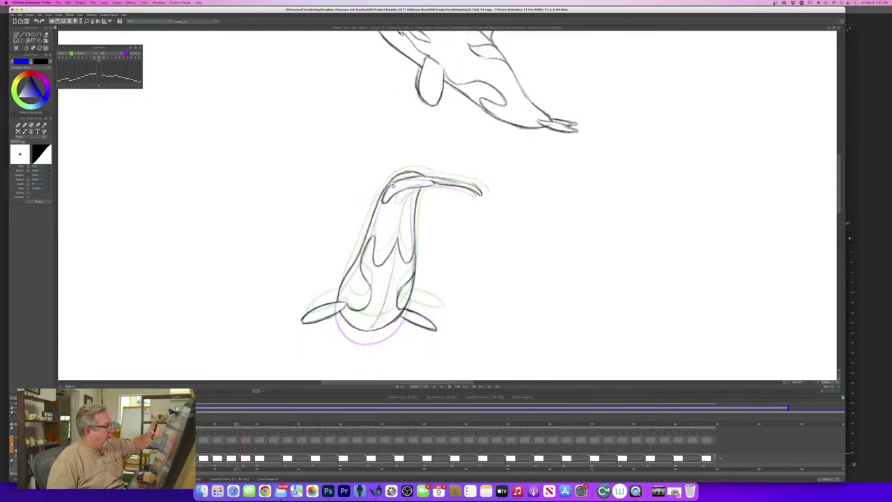
pyautogui.press('Right')
pyautogui.press('b')
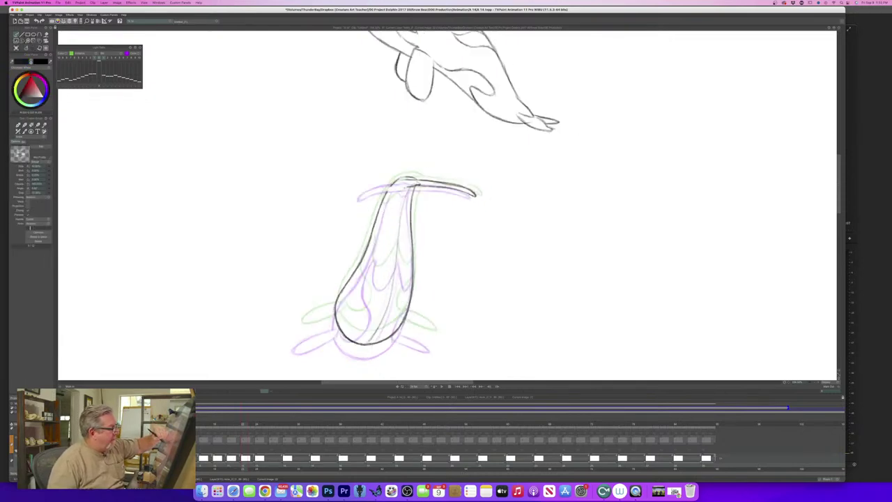
# Draw the short folded left-hand fluke joining the tail stock and check the whole tail by flipping frames.
pyautogui.moveTo(408, 186)
pyautogui.mouseDown()
pyautogui.moveTo(375, 202)
pyautogui.moveTo(386, 187)
pyautogui.mouseUp()
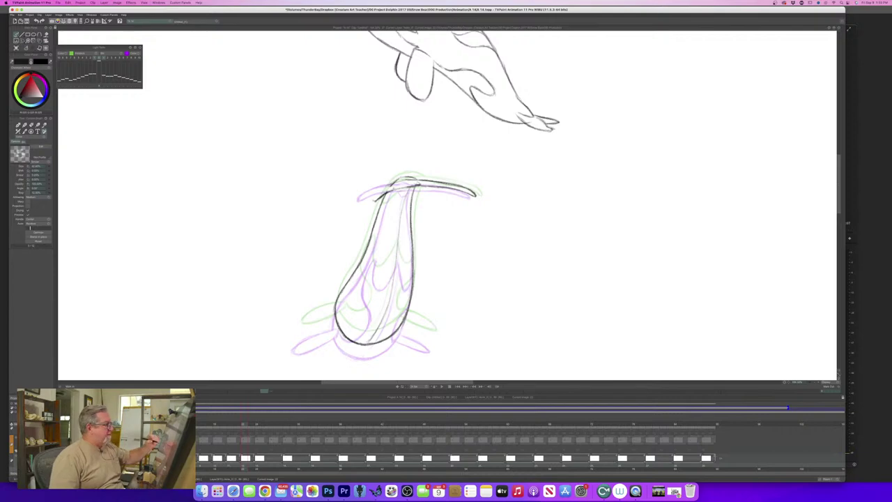
pyautogui.press('super+s')
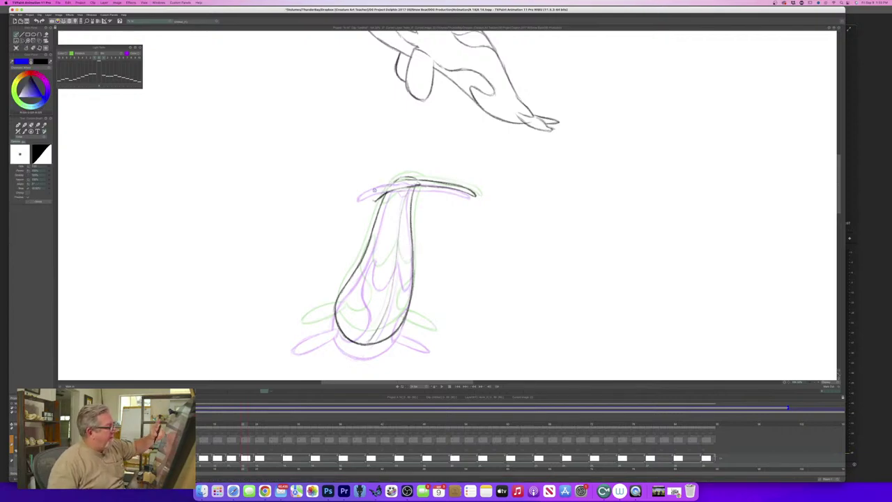
pyautogui.press('n')
pyautogui.moveTo(405, 181); pyautogui.dragTo(384, 187)
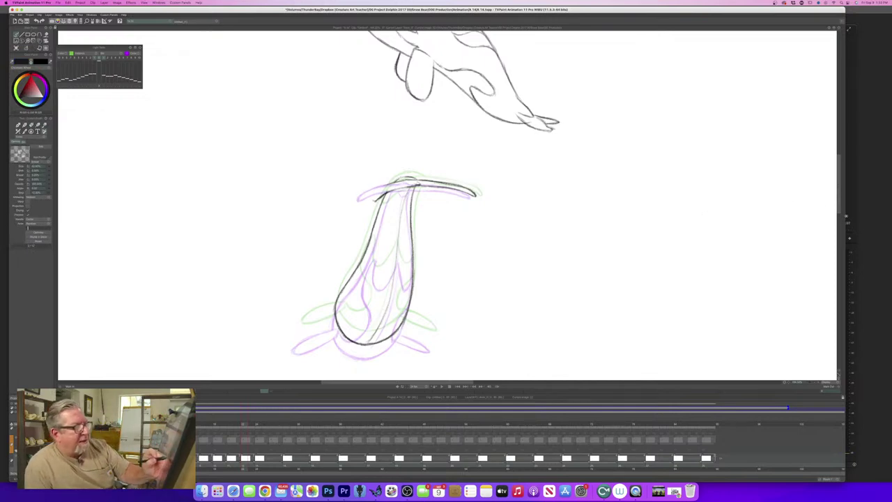
pyautogui.moveTo(844, 216)
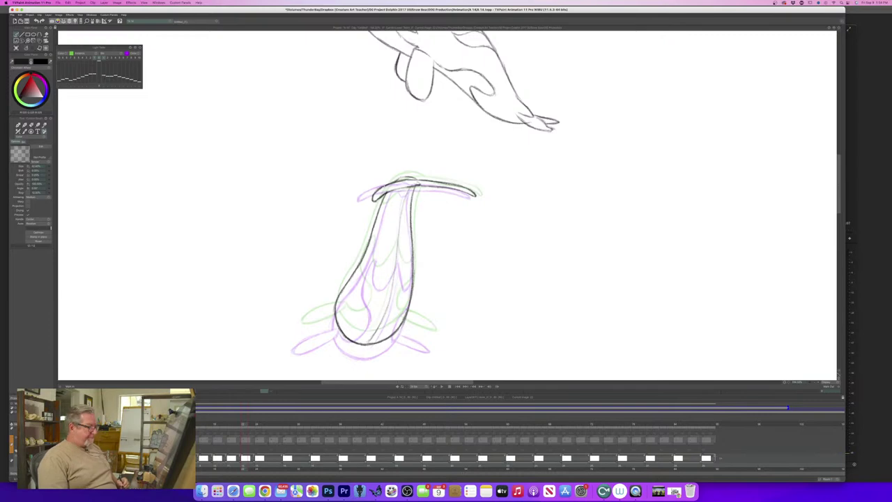
pyautogui.press('Left')
pyautogui.press('Right')
pyautogui.press('Left')
pyautogui.press('Right')
pyautogui.press('Left')
pyautogui.press('Right')
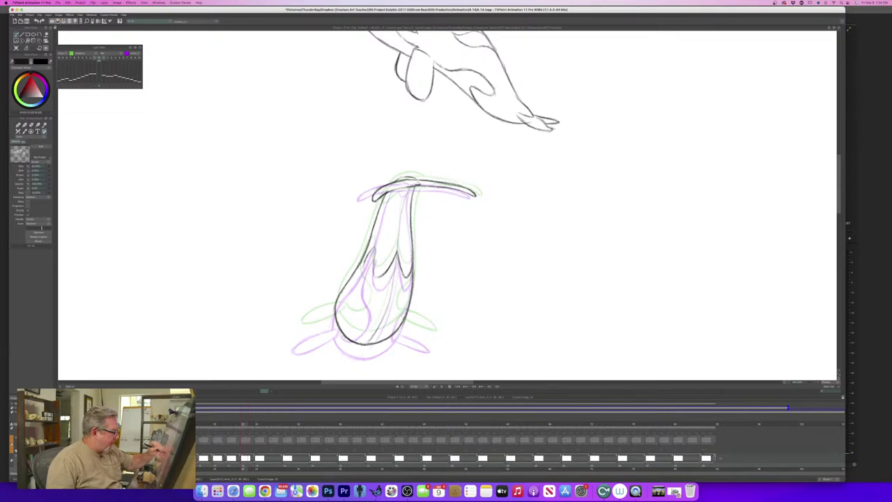
# Draw the left head patch's inner curve and the left-hand flipper, erase the overlap at the flipper's base and check by flipping.
pyautogui.moveTo(362, 271)
pyautogui.mouseDown()
pyautogui.moveTo(371, 311)
pyautogui.moveTo(359, 323)
pyautogui.mouseUp()
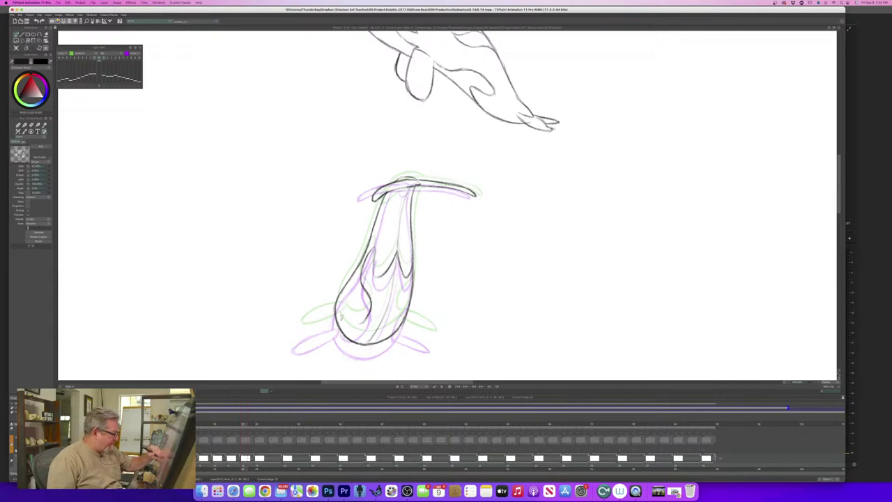
pyautogui.moveTo(341, 319); pyautogui.dragTo(301, 336)
pyautogui.moveTo(340, 315)
pyautogui.mouseDown()
pyautogui.moveTo(296, 336)
pyautogui.moveTo(331, 322)
pyautogui.mouseUp()
pyautogui.press('e')
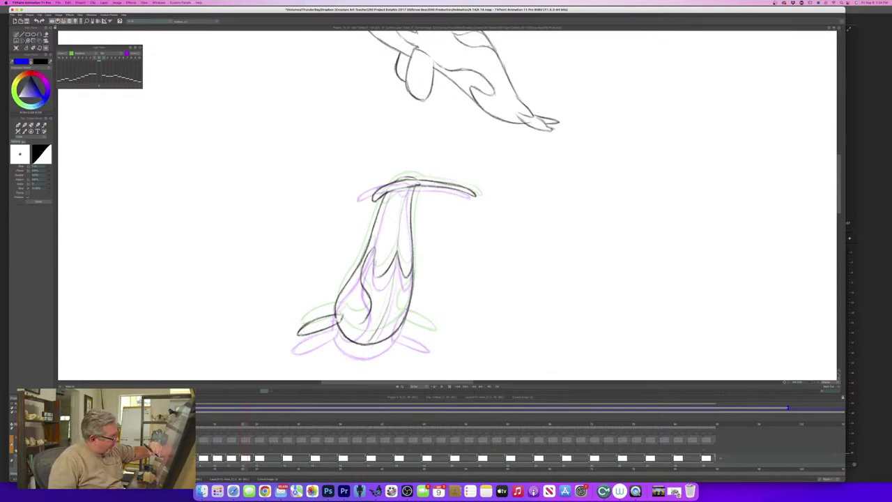
pyautogui.press('Left')
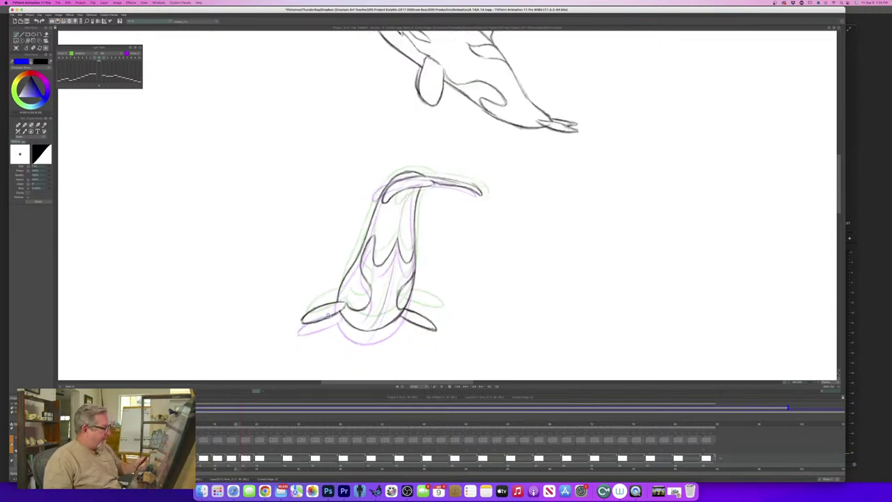
pyautogui.press('Right')
pyautogui.press('Left')
pyautogui.press('Right')
pyautogui.press('b')
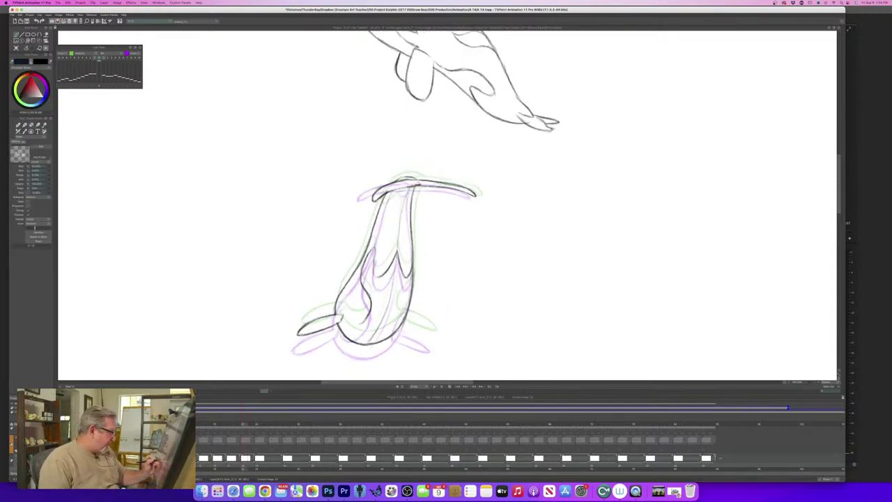
# Draw the right-hand flipper and complete the remaining body markings, comparing them with the previous drawing.
pyautogui.moveTo(401, 331); pyautogui.dragTo(433, 340)
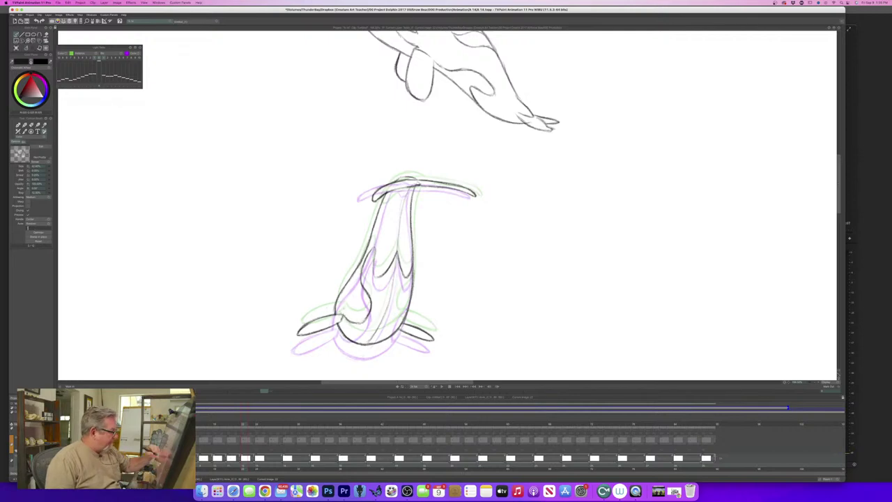
pyautogui.press('Left')
pyautogui.press('Right')
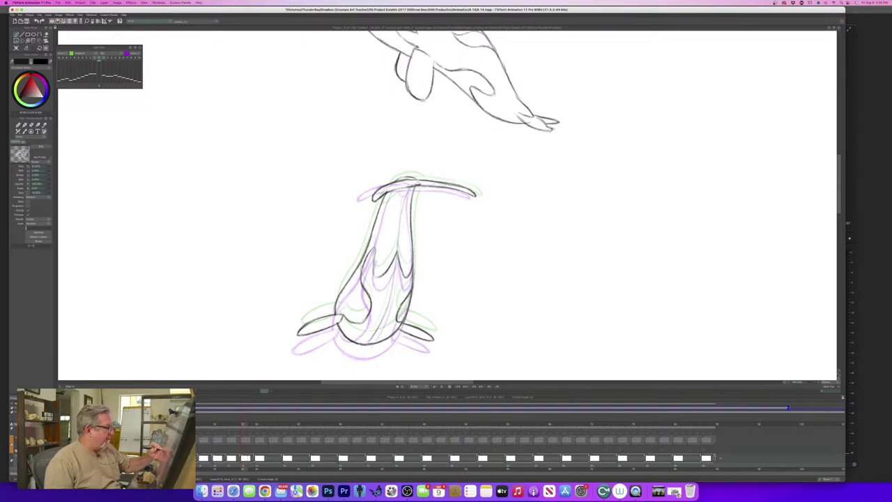
pyautogui.moveTo(374, 248); pyautogui.dragTo(378, 278)
pyautogui.press('Left')
pyautogui.press('Right')
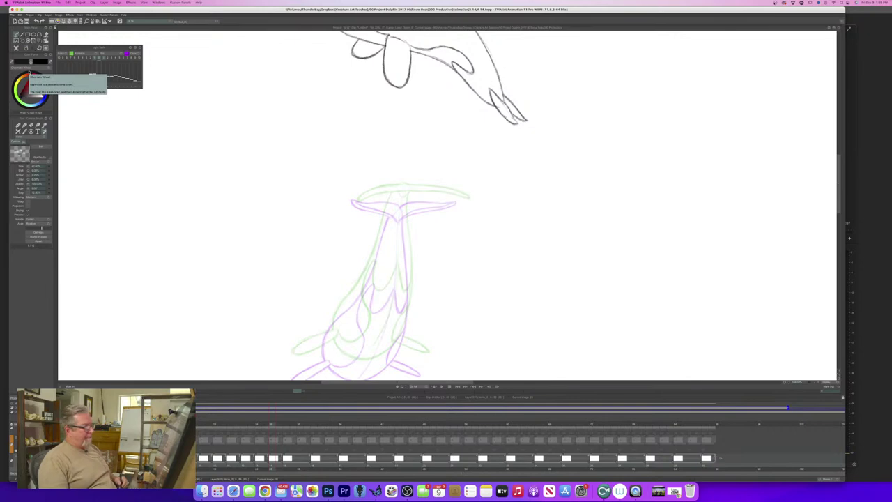
# Outline the orca's body on the following blank in-between, midway between the onion skins, and check it against the neighbouring drawings.
pyautogui.moveTo(838, 209); pyautogui.dragTo(838, 216)
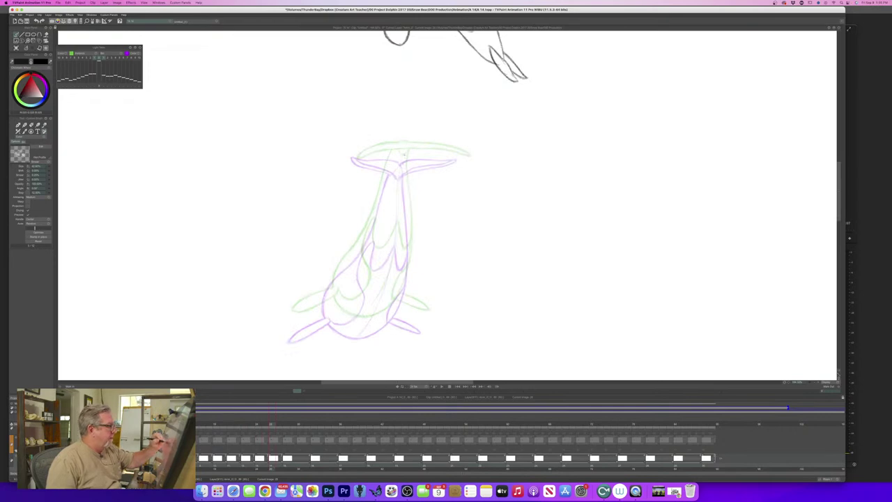
pyautogui.moveTo(402, 157)
pyautogui.mouseDown()
pyautogui.moveTo(410, 262)
pyautogui.moveTo(401, 301)
pyautogui.mouseUp()
pyautogui.moveTo(403, 291)
pyautogui.mouseDown()
pyautogui.moveTo(386, 319)
pyautogui.moveTo(352, 329)
pyautogui.mouseUp()
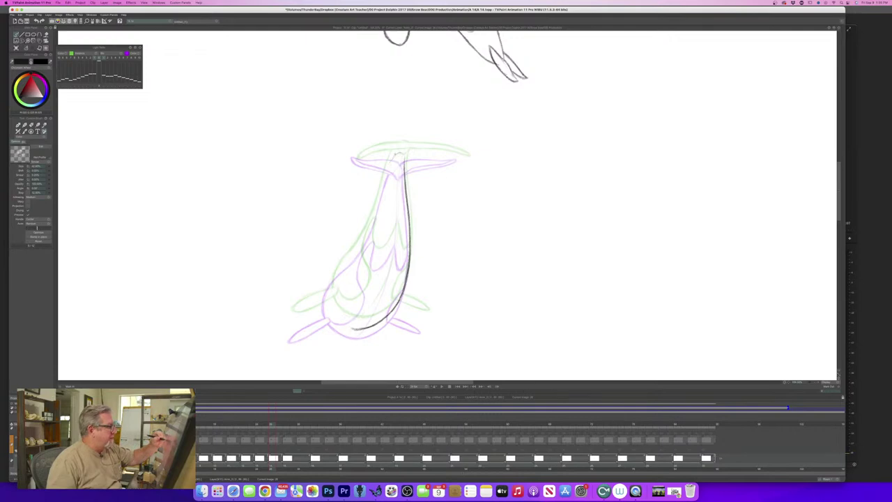
pyautogui.moveTo(394, 156)
pyautogui.mouseDown()
pyautogui.moveTo(371, 227)
pyautogui.moveTo(329, 287)
pyautogui.moveTo(334, 320)
pyautogui.moveTo(361, 325)
pyautogui.mouseUp()
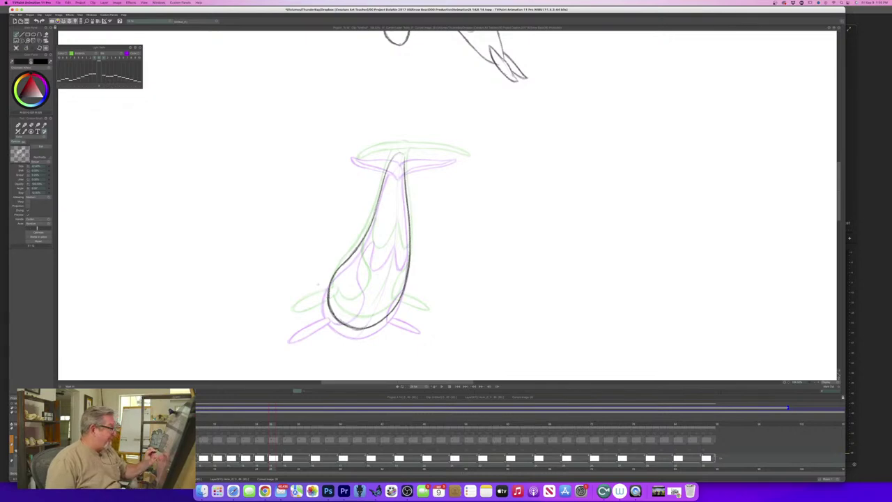
pyautogui.press('Left')
pyautogui.press('Right')
pyautogui.press('Left')
pyautogui.press('Right')
pyautogui.press('Right')
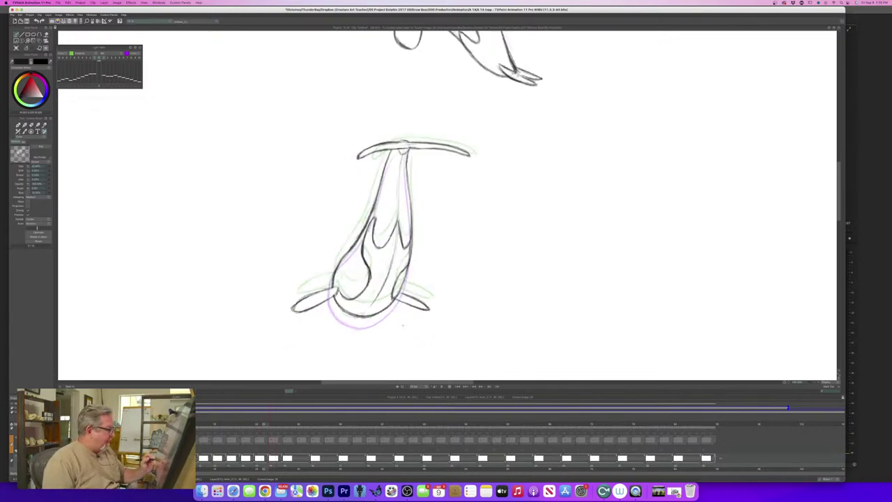
pyautogui.press('Left')
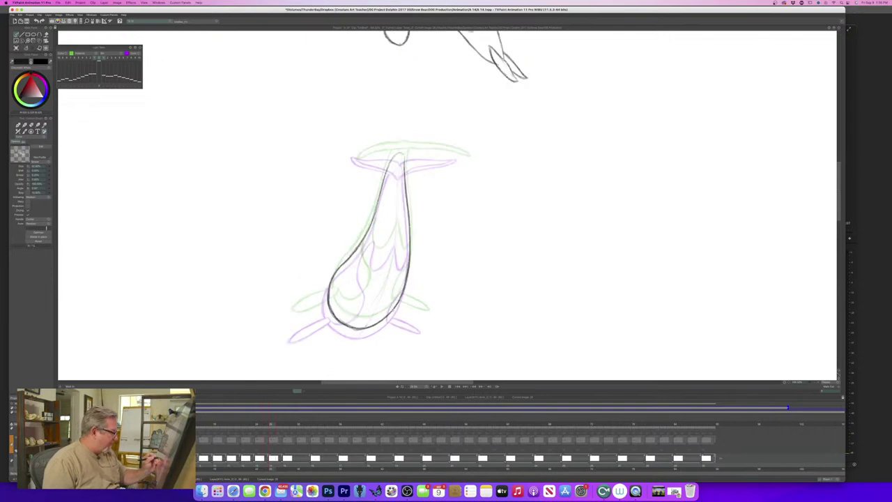
# Draw both flippers between the onion-skinned ones, erase the overlapping line at the left flipper's base and check by flipping frames.
pyautogui.moveTo(392, 309); pyautogui.dragTo(422, 321)
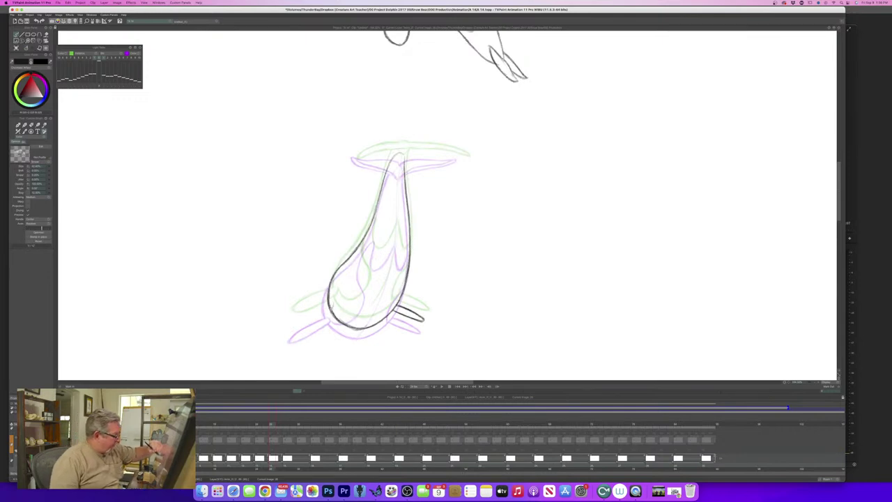
pyautogui.moveTo(315, 314)
pyautogui.mouseDown()
pyautogui.moveTo(326, 309)
pyautogui.moveTo(291, 323)
pyautogui.moveTo(311, 307)
pyautogui.moveTo(290, 322)
pyautogui.mouseUp()
pyautogui.press('e')
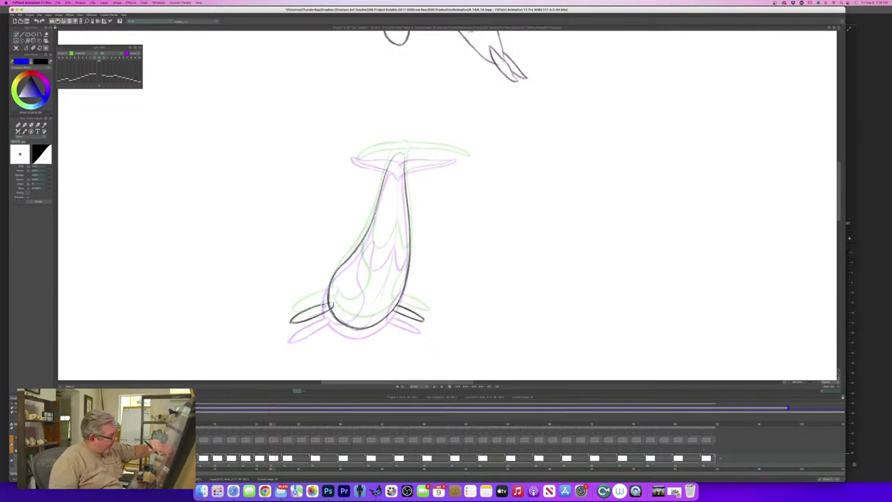
pyautogui.moveTo(333, 302); pyautogui.dragTo(329, 306)
pyautogui.press('Left')
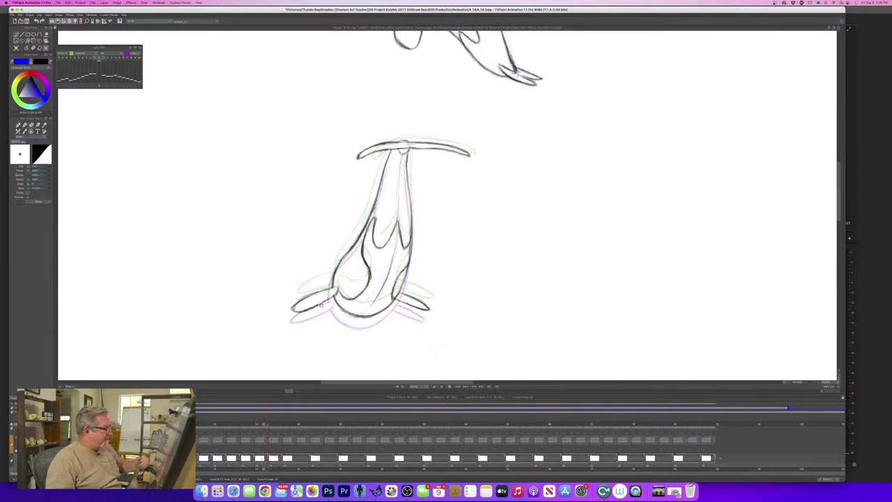
pyautogui.press('Right')
pyautogui.press('Right')
pyautogui.press('Left')
pyautogui.press('Left')
pyautogui.press('Right')
pyautogui.press('b')
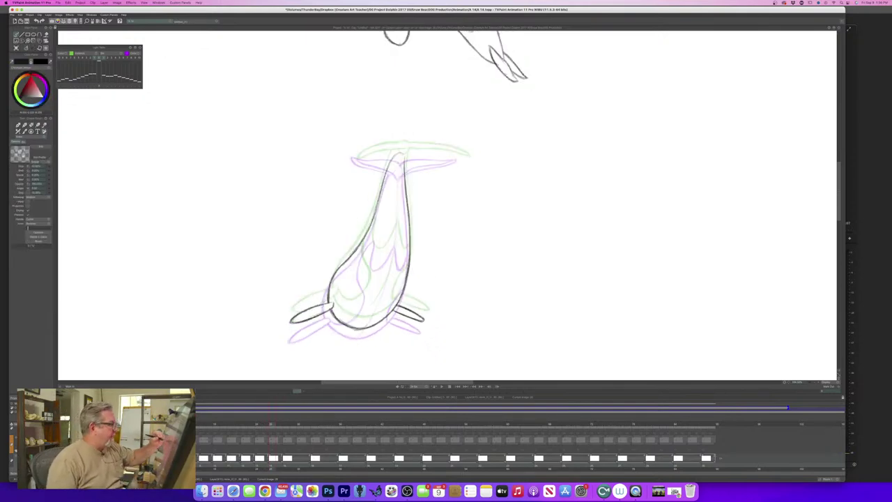
# Draw the centre line down the new body outline to the head and flip against the previous drawing to check it.
pyautogui.moveTo(398, 187); pyautogui.dragTo(395, 230)
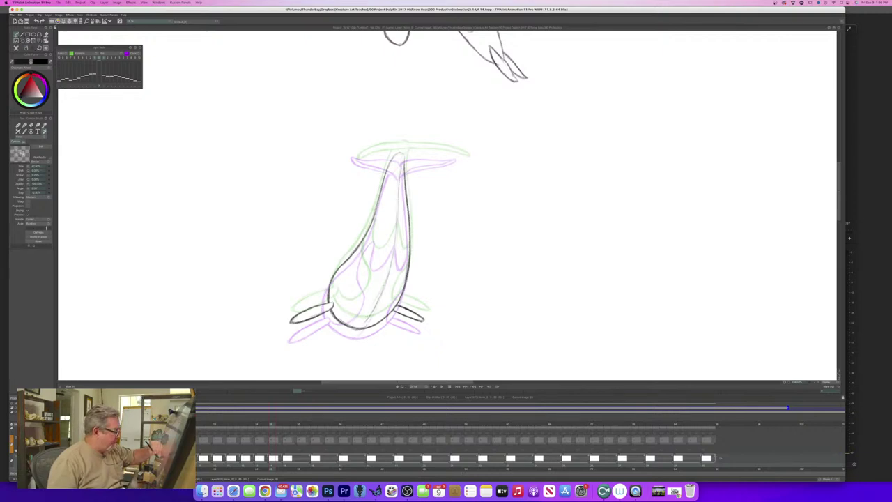
pyautogui.press('Left')
pyautogui.press('Right')
pyautogui.press('Left')
pyautogui.press('Right')
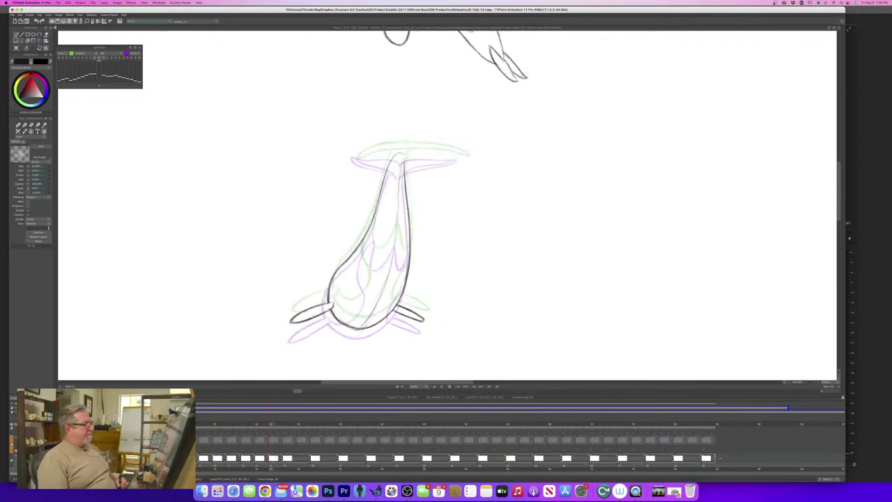
# Draw the pointed mid-body markings and the large curved patch along the left side of the orca's head, midway between the onion skins.
pyautogui.press('Left')
pyautogui.press('Right')
pyautogui.press('Left')
pyautogui.press('Right')
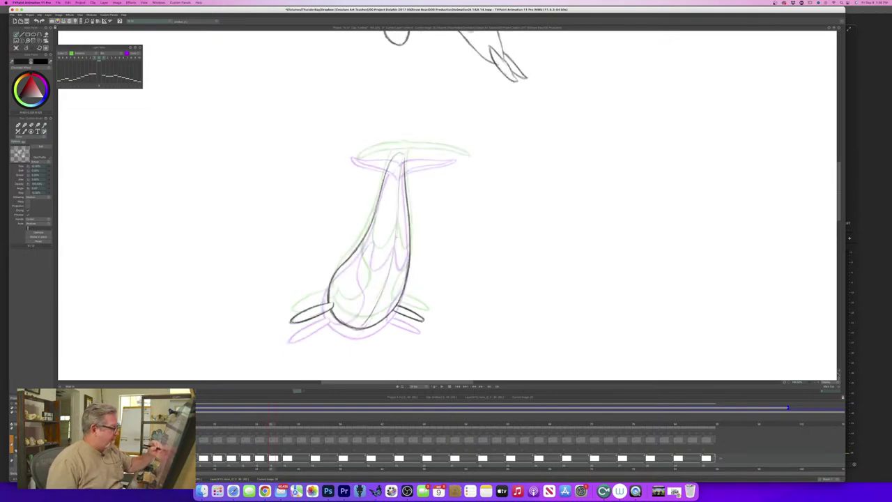
pyautogui.moveTo(397, 239)
pyautogui.mouseDown()
pyautogui.moveTo(408, 258)
pyautogui.moveTo(374, 263)
pyautogui.moveTo(374, 247)
pyautogui.moveTo(361, 257)
pyautogui.mouseUp()
pyautogui.moveTo(366, 238); pyautogui.dragTo(355, 310)
pyautogui.moveTo(363, 299)
pyautogui.mouseDown()
pyautogui.moveTo(354, 312)
pyautogui.moveTo(337, 314)
pyautogui.mouseUp()
pyautogui.moveTo(345, 303); pyautogui.dragTo(337, 316)
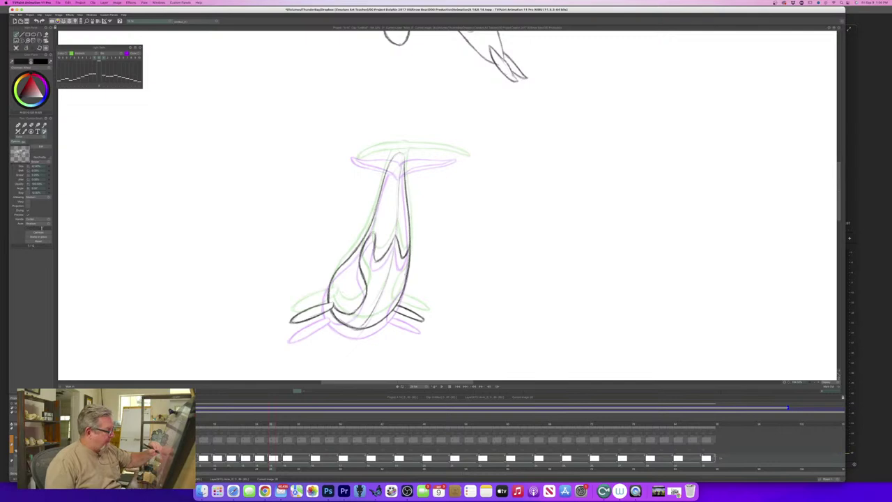
# Draw the narrow patch along the body's right edge above the flipper and flip against the previous drawing to check the markings.
pyautogui.moveTo(408, 269); pyautogui.dragTo(391, 310)
pyautogui.press('Left')
pyautogui.press('Right')
pyautogui.press('Left')
pyautogui.press('Right')
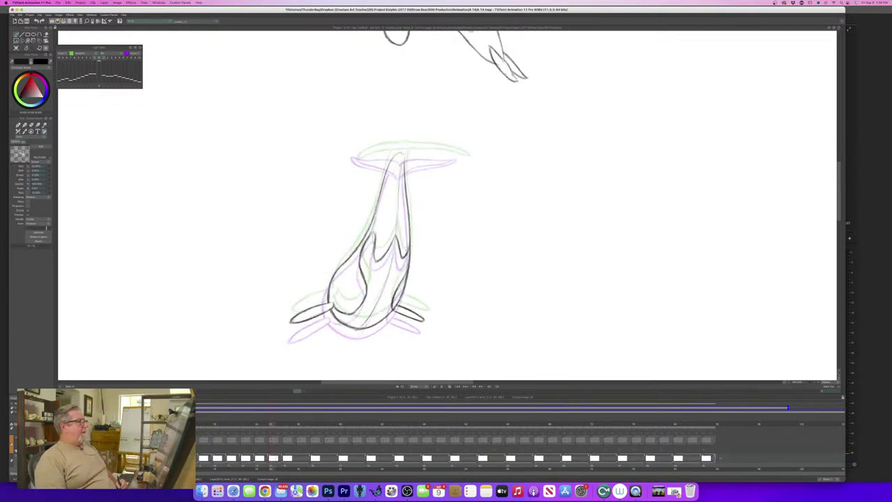
pyautogui.press('Left')
pyautogui.press('Right')
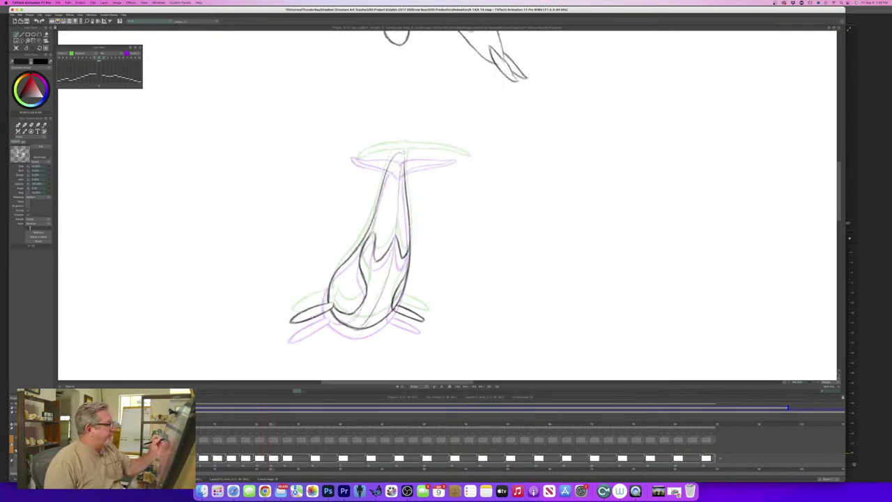
# Draw the upper edge of both tail flukes between the onion-skinned ones and compare it with the previous drawing.
pyautogui.moveTo(406, 152)
pyautogui.mouseDown()
pyautogui.moveTo(465, 154)
pyautogui.moveTo(417, 149)
pyautogui.mouseUp()
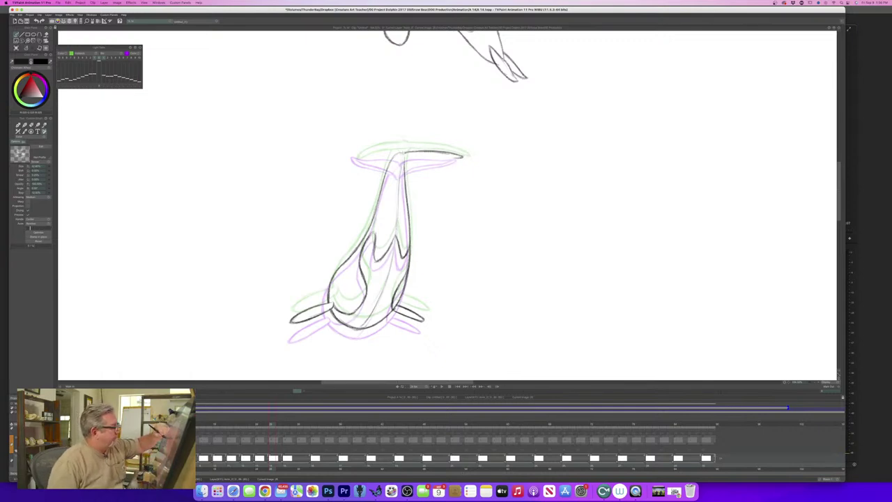
pyautogui.moveTo(400, 151)
pyautogui.mouseDown()
pyautogui.moveTo(356, 153)
pyautogui.moveTo(381, 152)
pyautogui.mouseUp()
pyautogui.press('Left')
pyautogui.press('Right')
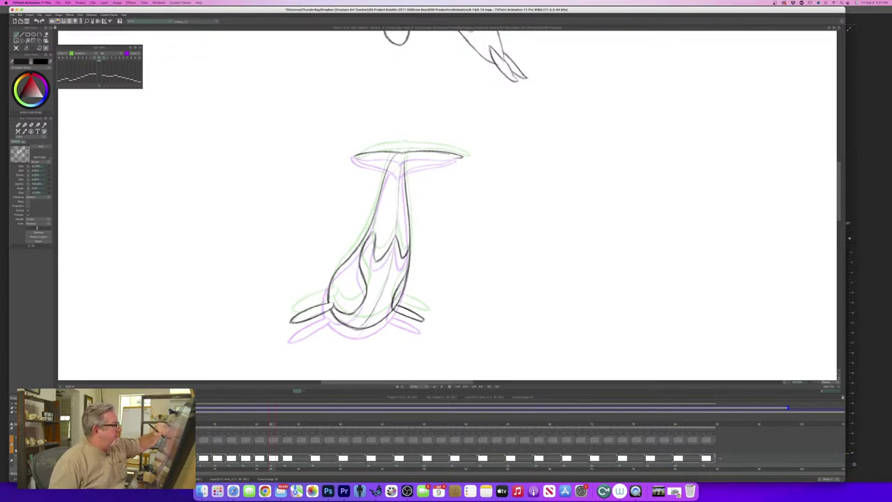
pyautogui.press('Left')
pyautogui.press('Right')
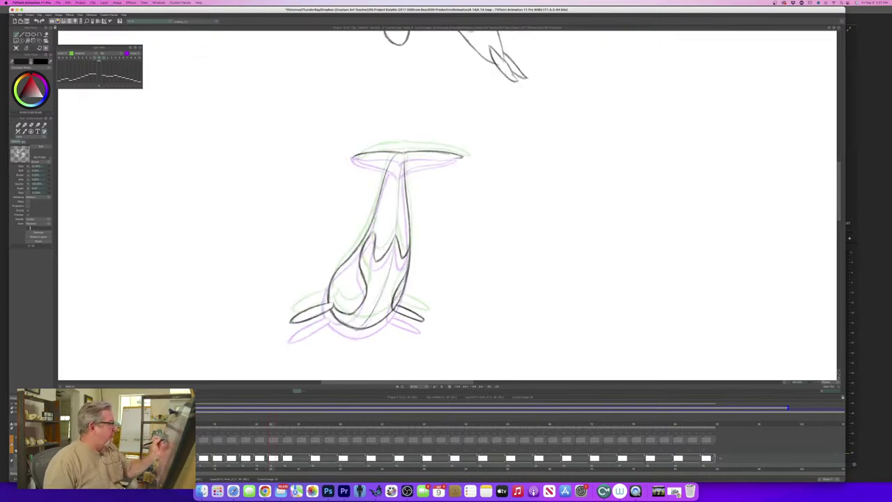
# Draw the left fluke tip and the lower edges of both tail flukes, flipping against the previous drawing to check them.
pyautogui.moveTo(361, 159); pyautogui.dragTo(353, 158)
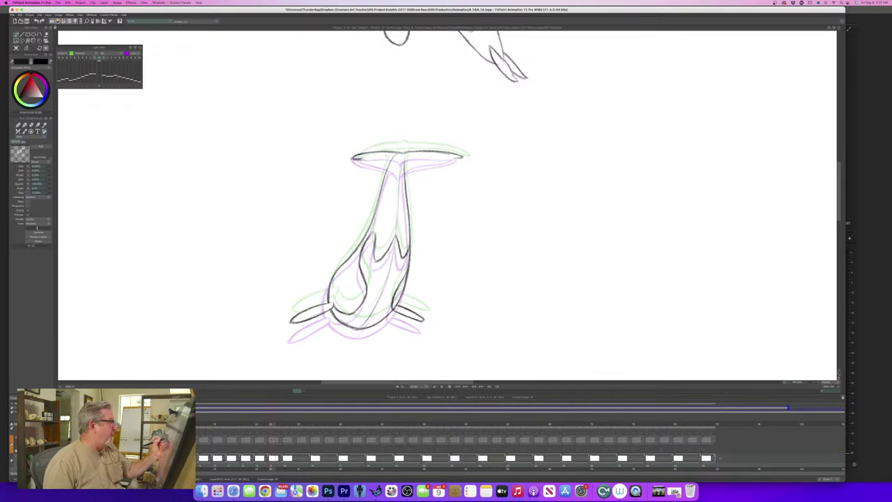
pyautogui.press('Left')
pyautogui.press('Right')
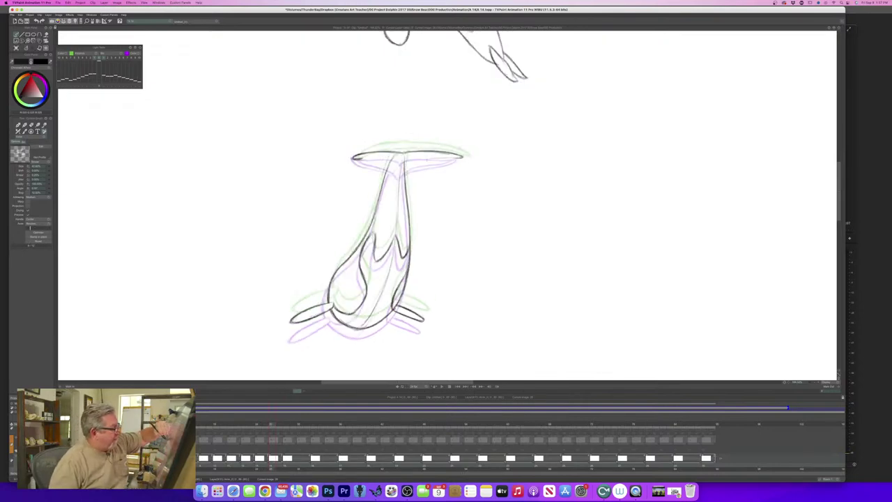
pyautogui.moveTo(443, 158); pyautogui.dragTo(407, 161)
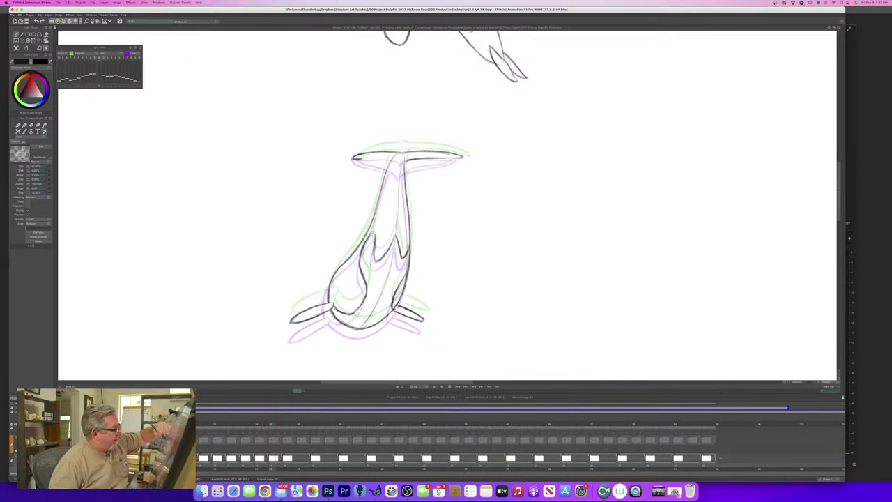
pyautogui.press('Left')
pyautogui.press('Right')
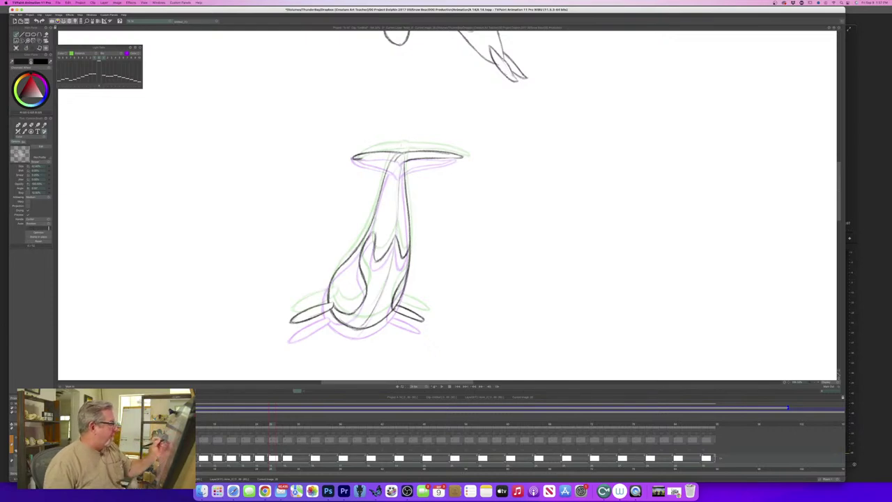
pyautogui.moveTo(396, 159); pyautogui.dragTo(351, 159)
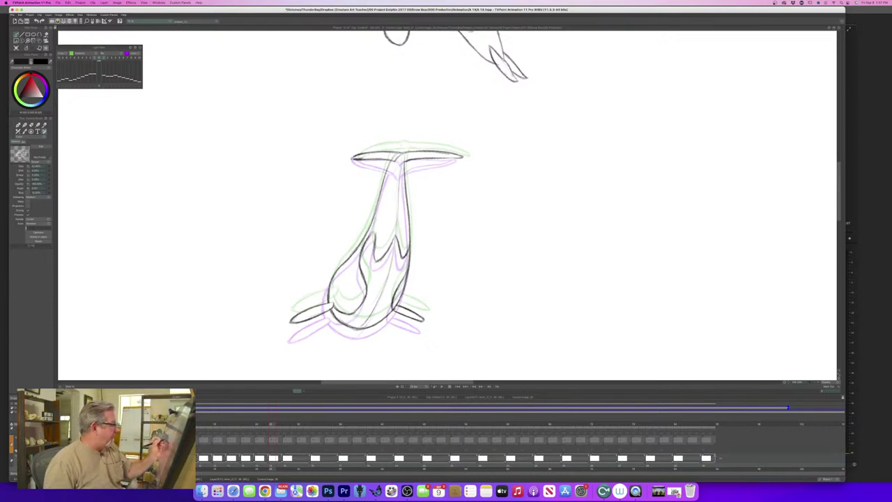
pyautogui.press('Left')
pyautogui.press('Right')
pyautogui.press('Left')
pyautogui.press('Right')
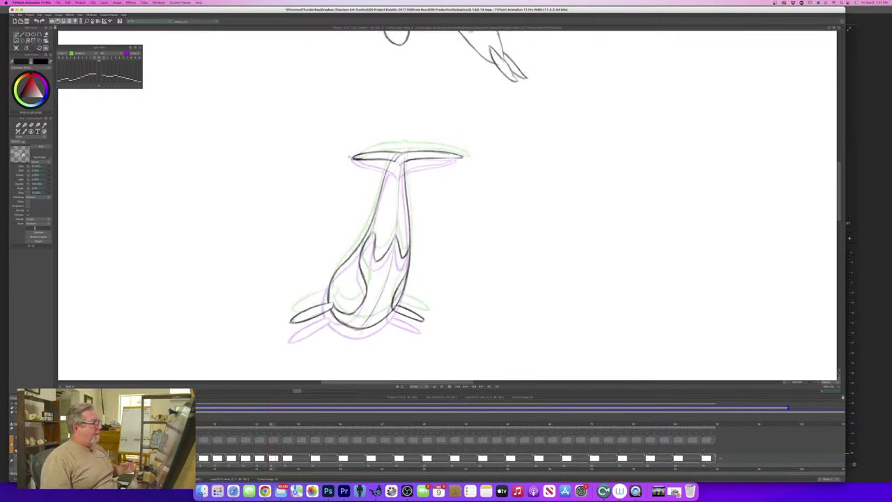
# Erase the overlapping lines at the tail base, add the notch and inner fluke lines, and check the tail by flipping frames.
pyautogui.press('e')
pyautogui.moveTo(401, 155)
pyautogui.mouseDown()
pyautogui.moveTo(399, 165)
pyautogui.moveTo(394, 157)
pyautogui.mouseUp()
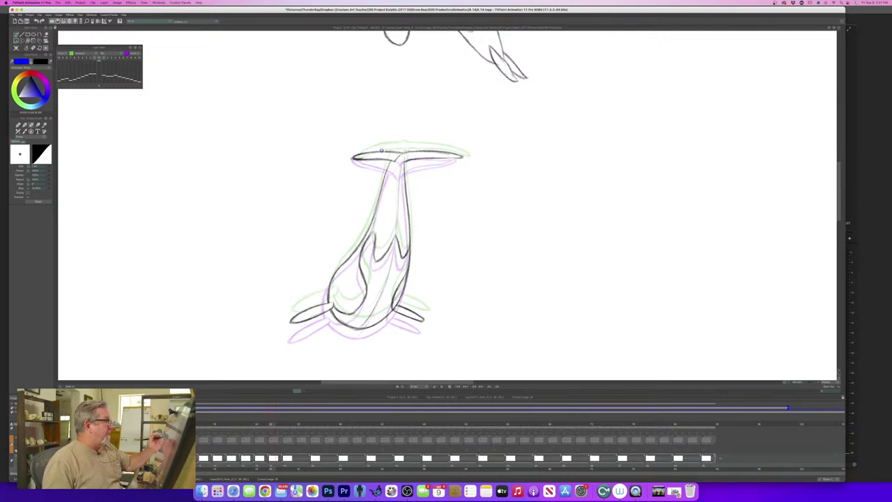
pyautogui.press('b')
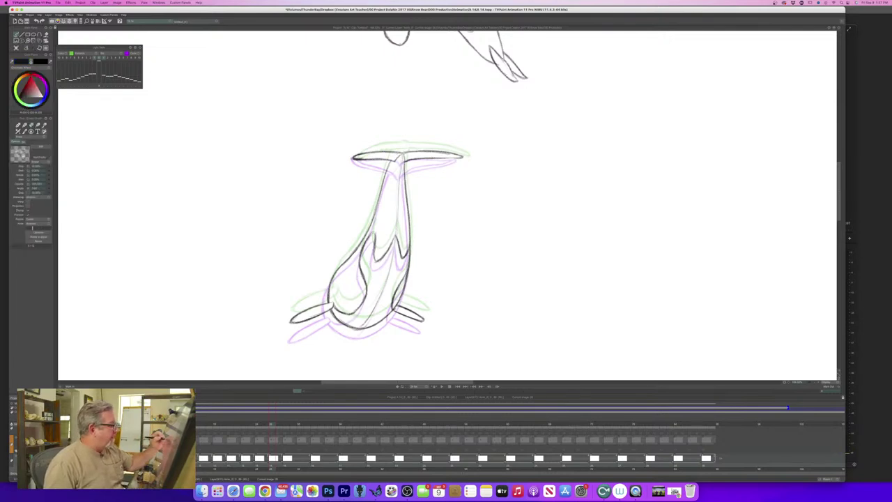
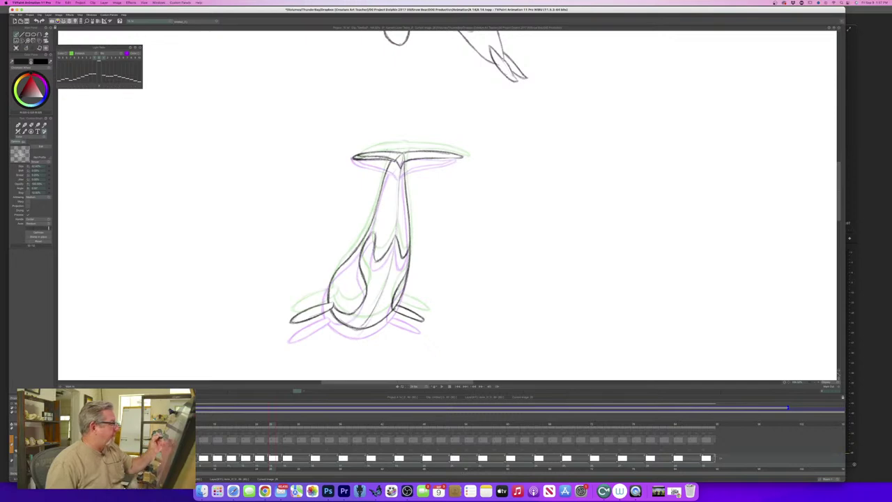
pyautogui.moveTo(405, 160); pyautogui.dragTo(446, 154)
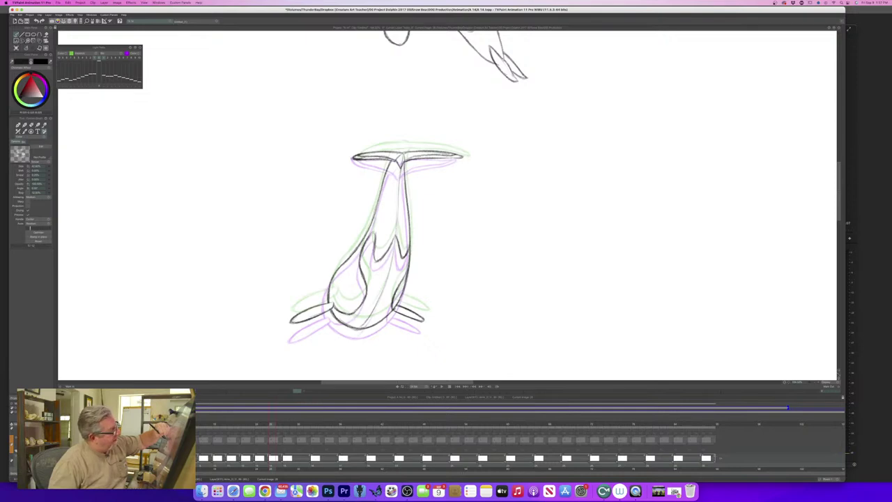
pyautogui.press('Left')
pyautogui.press('Right')
pyautogui.press('Left')
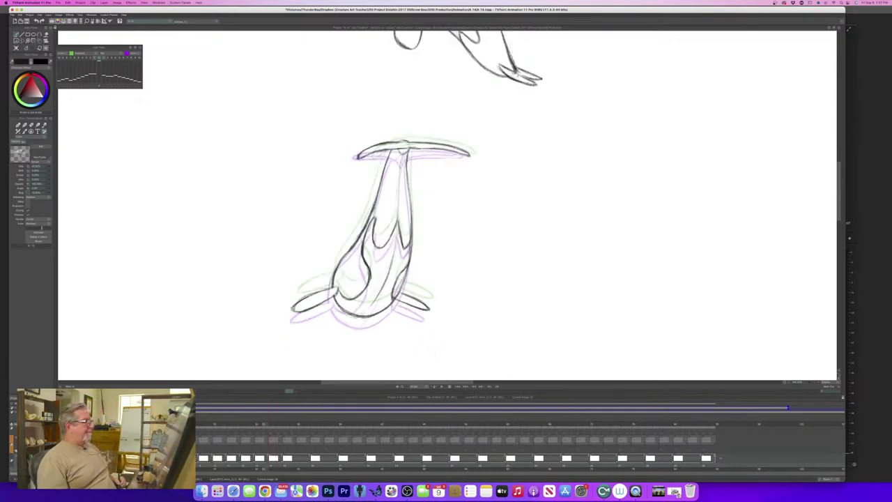
pyautogui.press('Right')
# Step and scrub back and forth through the orca drawings to examine the motion across the finished in-betweens.
pyautogui.press('Left')
pyautogui.press('Left')
pyautogui.press('Left')
pyautogui.press('Left')
pyautogui.press('Left')
pyautogui.press('Left')
pyautogui.press('Left')
pyautogui.press('Left')
pyautogui.press('Left')
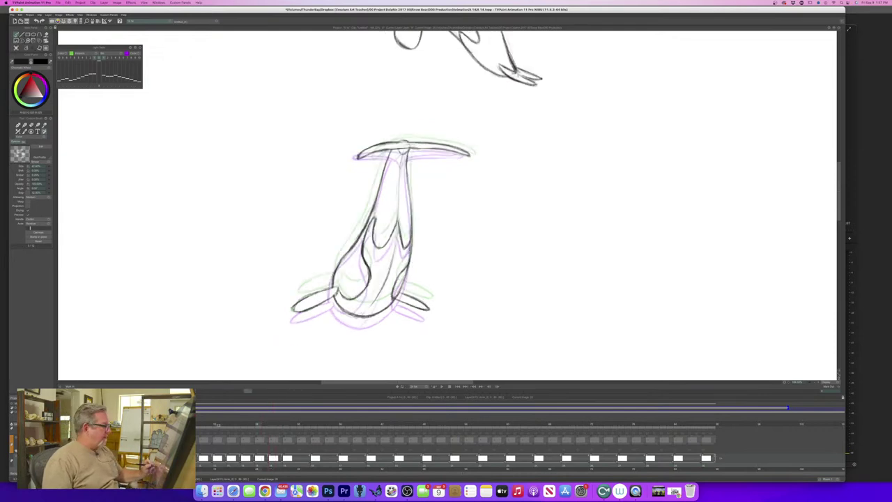
pyautogui.press('Right')
pyautogui.press('Right')
pyautogui.press('Right')
pyautogui.press('Right')
pyautogui.press('Right')
pyautogui.moveTo(247, 439)
pyautogui.mouseDown()
pyautogui.moveTo(390, 442)
pyautogui.moveTo(217, 443)
pyautogui.mouseUp()
pyautogui.press('Right')
pyautogui.press('Right')
pyautogui.press('Right')
pyautogui.press('Right')
pyautogui.press('Right')
pyautogui.press('Right')
pyautogui.press('Right')
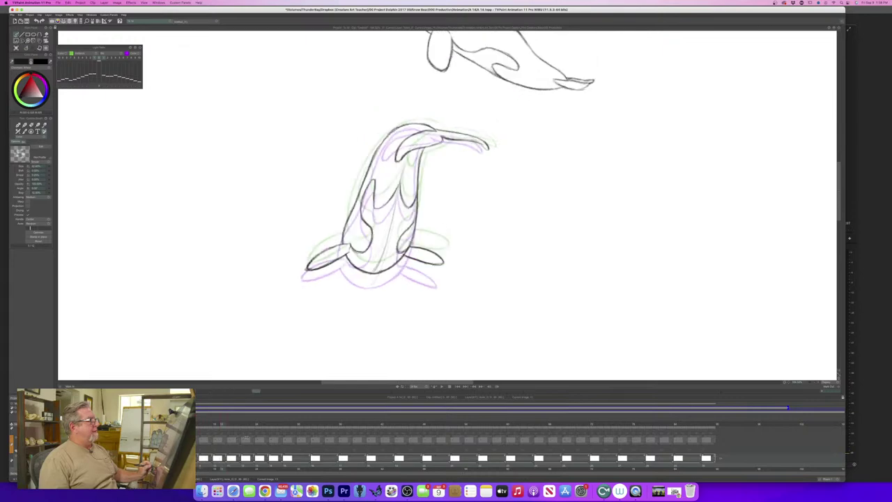
pyautogui.press('Left')
pyautogui.press('Left')
pyautogui.press('Left')
pyautogui.press('Left')
pyautogui.press('Left')
pyautogui.press('Left')
pyautogui.press('Left')
pyautogui.press('Left')
pyautogui.press('Left')
pyautogui.press('Left')
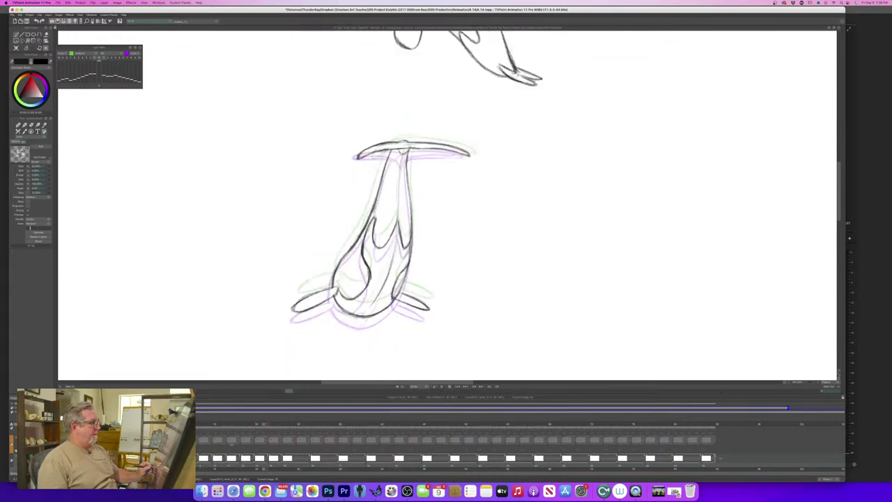
pyautogui.press('Right')
pyautogui.press('Right')
pyautogui.press('Right')
pyautogui.press('Right')
pyautogui.press('Right')
pyautogui.press('Right')
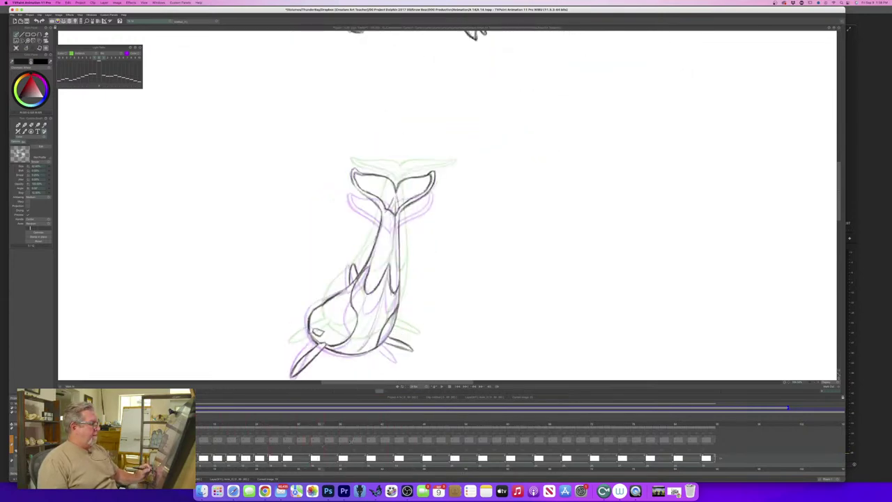
# Set up the next in-between as a blank drawing and draw the orca's right body contour from the tail around the belly.
pyautogui.moveTo(375, 458); pyautogui.dragTo(284, 457)
pyautogui.press('Right')
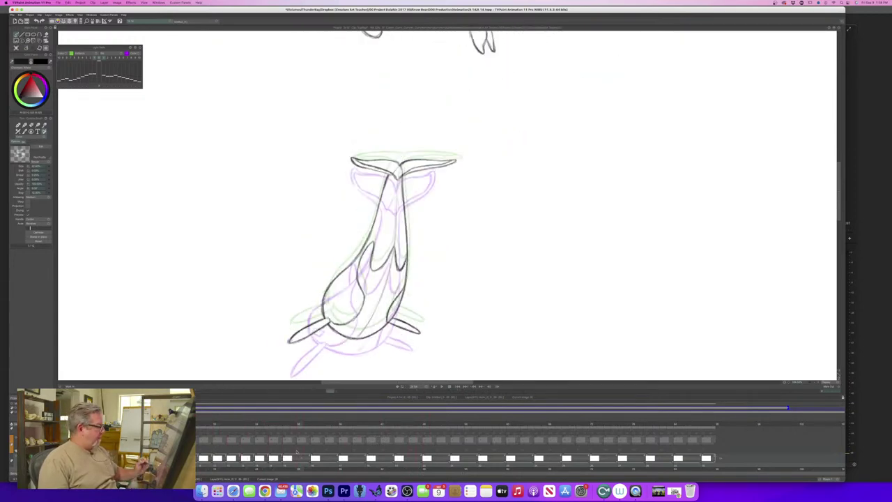
pyautogui.press('Right')
pyautogui.press('Right')
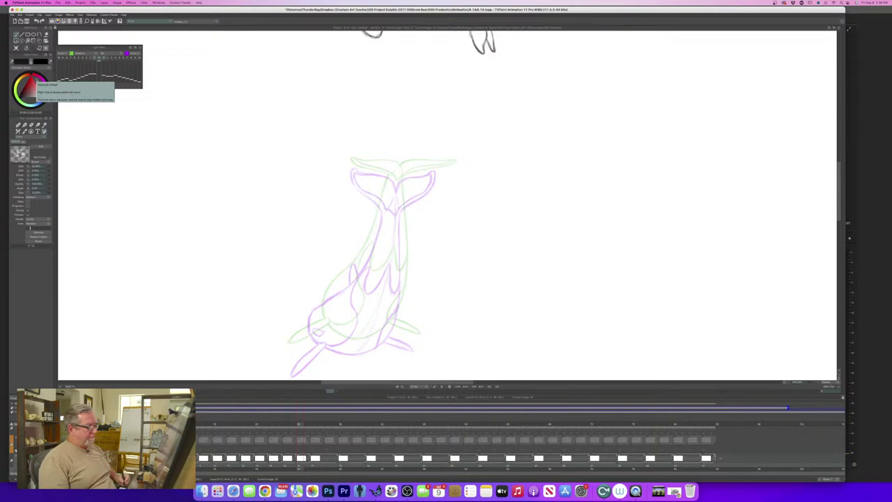
pyautogui.moveTo(838, 218); pyautogui.dragTo(839, 225)
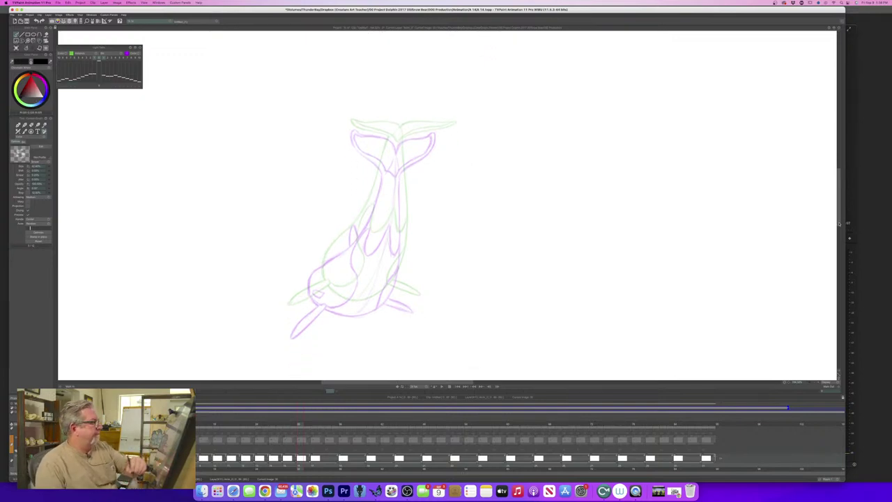
pyautogui.moveTo(401, 149)
pyautogui.mouseDown()
pyautogui.moveTo(398, 276)
pyautogui.moveTo(373, 303)
pyautogui.moveTo(338, 307)
pyautogui.mouseUp()
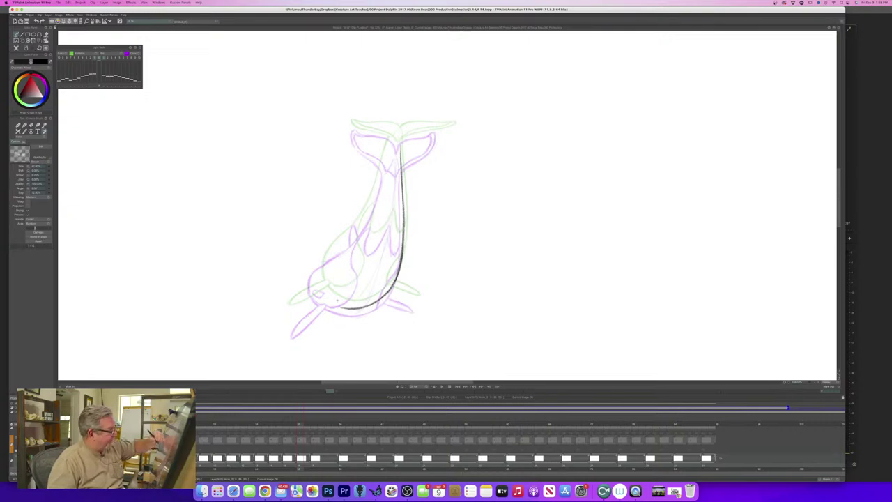
pyautogui.press('Left')
pyautogui.press('Right')
# Draw the left body contour and close the head outline, clean up its overlap, and check the outline by flipping frames.
pyautogui.moveTo(386, 149)
pyautogui.mouseDown()
pyautogui.moveTo(358, 229)
pyautogui.moveTo(319, 265)
pyautogui.moveTo(318, 297)
pyautogui.moveTo(337, 305)
pyautogui.mouseUp()
pyautogui.moveTo(316, 274)
pyautogui.mouseDown()
pyautogui.moveTo(320, 294)
pyautogui.moveTo(341, 309)
pyautogui.moveTo(334, 303)
pyautogui.mouseUp()
pyautogui.press('e')
pyautogui.press('b')
pyautogui.press('Left')
pyautogui.press('Right')
pyautogui.press('Left')
pyautogui.press('Right')
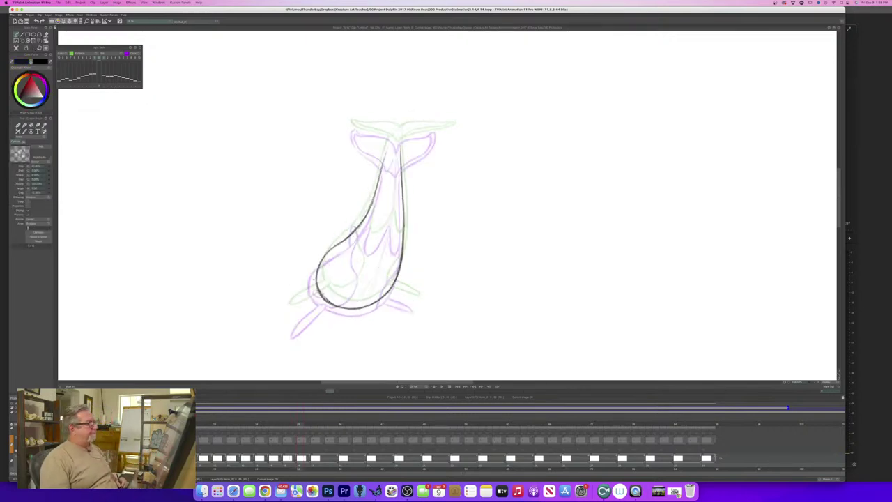
pyautogui.press('Left')
pyautogui.press('Right')
pyautogui.press('Left')
pyautogui.press('Right')
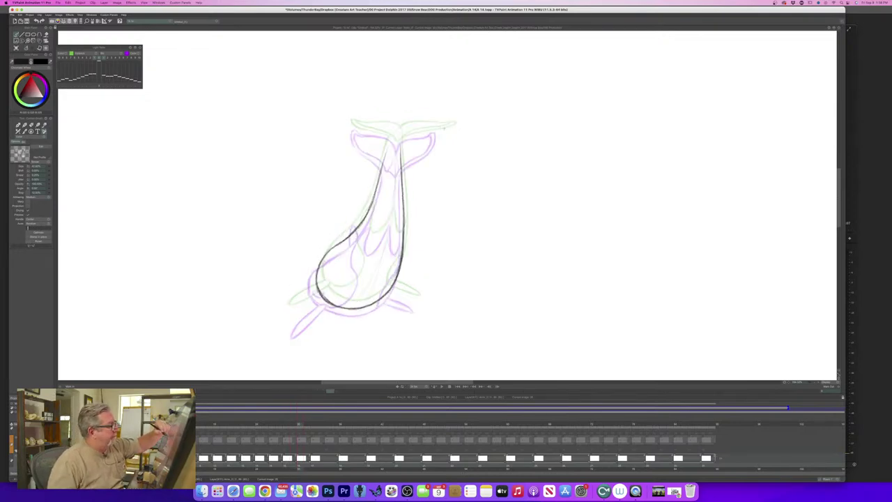
# Draw the lower edges of both tail flukes and the body's centre line, comparing them with the previous drawing.
pyautogui.moveTo(443, 130); pyautogui.dragTo(401, 154)
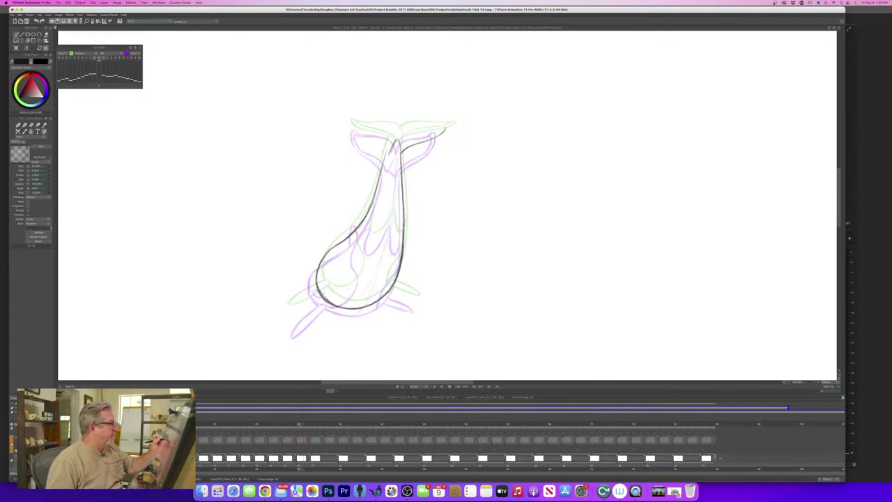
pyautogui.moveTo(383, 150)
pyautogui.mouseDown()
pyautogui.moveTo(360, 134)
pyautogui.moveTo(395, 152)
pyautogui.mouseUp()
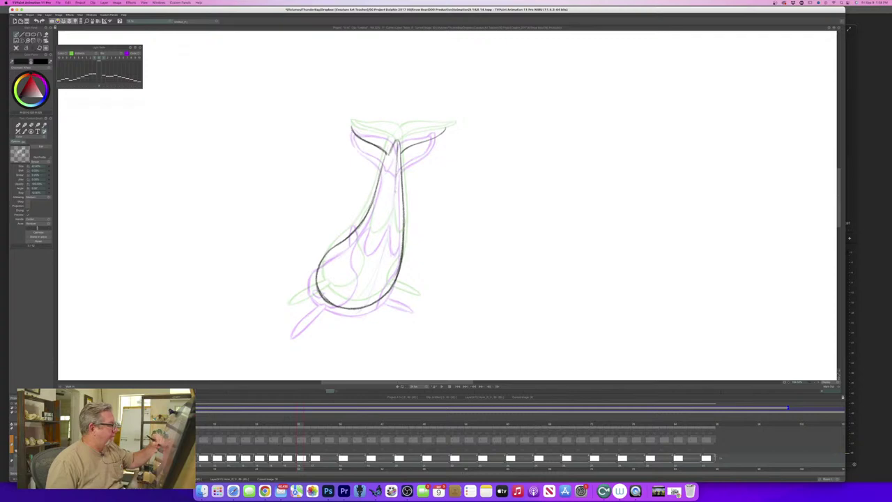
pyautogui.moveTo(391, 223); pyautogui.dragTo(365, 296)
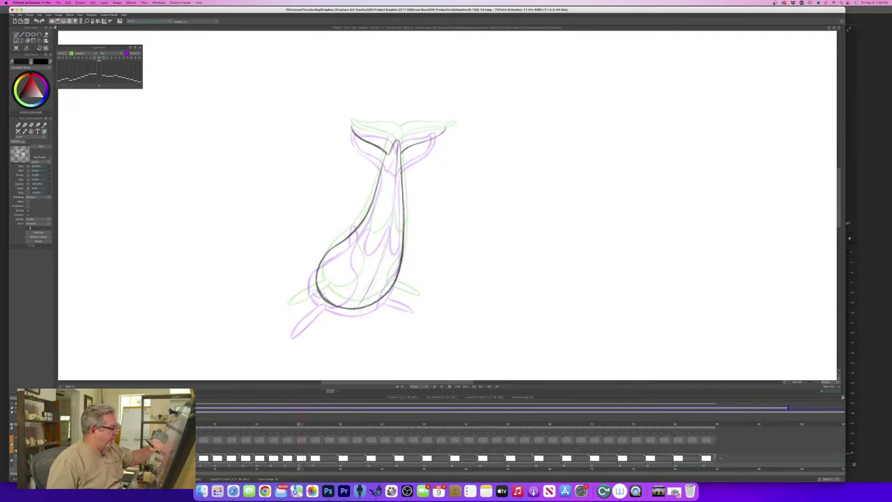
pyautogui.press('Left')
pyautogui.press('Right')
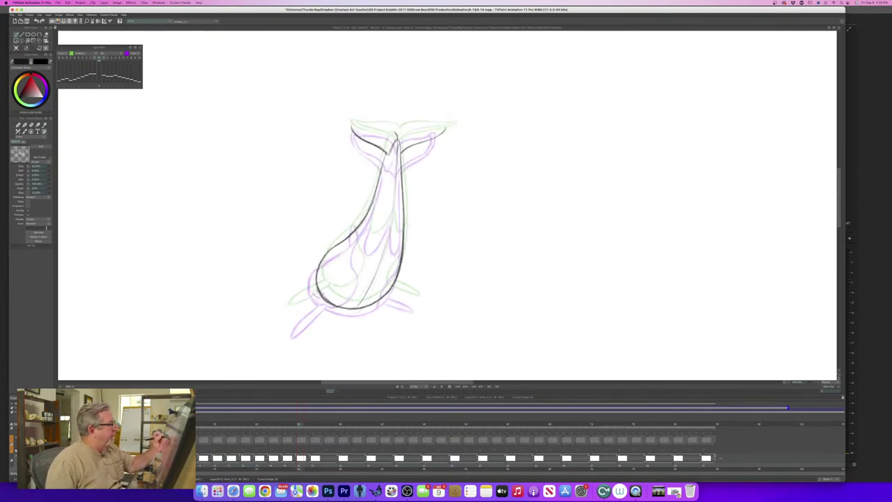
# Draw the upper edges of the left and right tail flukes to the centre notch and compare with the previous drawing.
pyautogui.moveTo(397, 134); pyautogui.dragTo(355, 127)
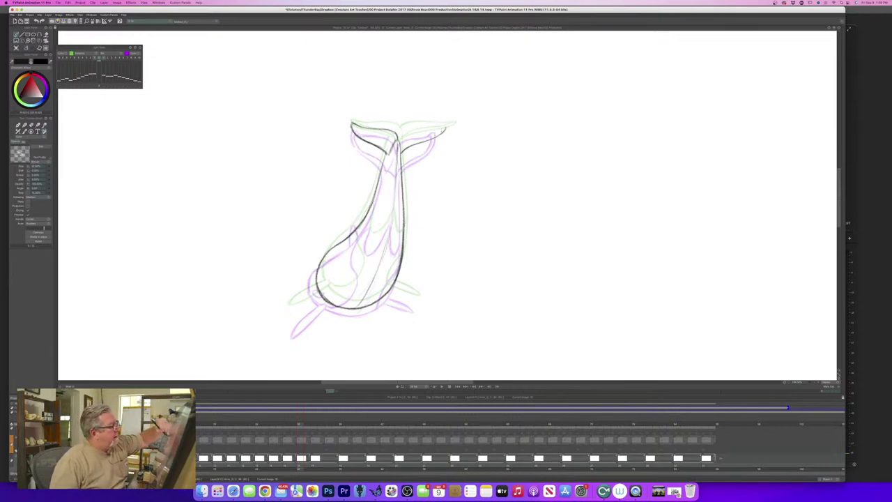
pyautogui.moveTo(445, 126); pyautogui.dragTo(397, 138)
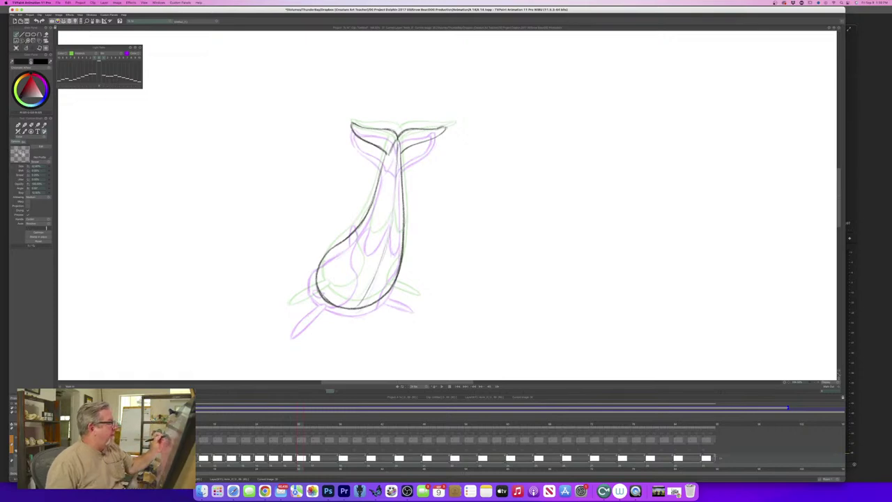
pyautogui.press('Left')
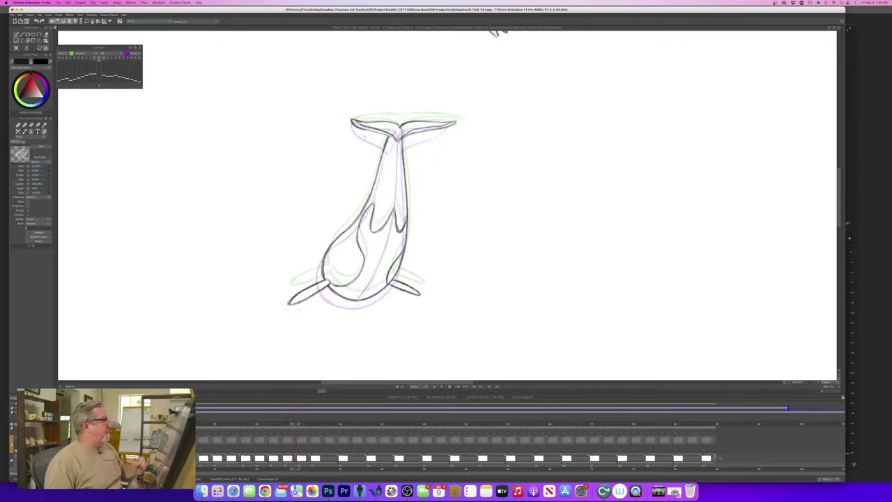
# Draw the inner contour lines along the lower edges of both tail flukes and compare them with the previous drawing.
pyautogui.press('Right')
pyautogui.press('Left')
pyautogui.press('Right')
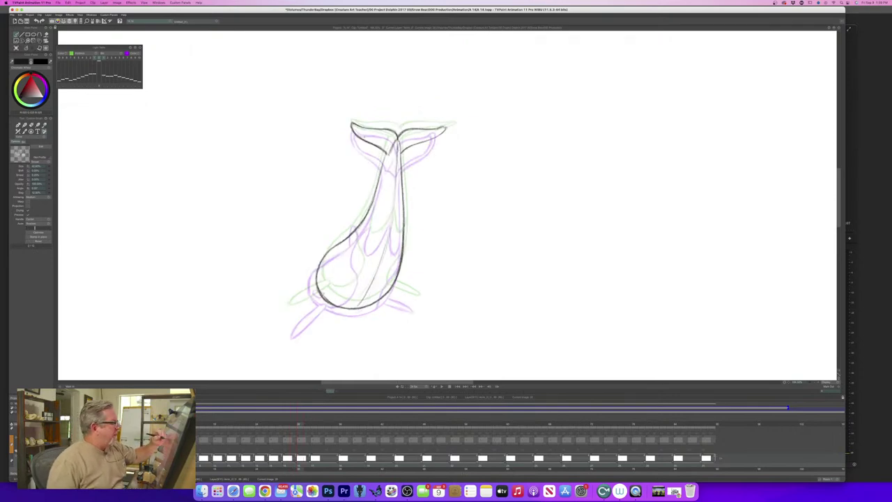
pyautogui.press('Right')
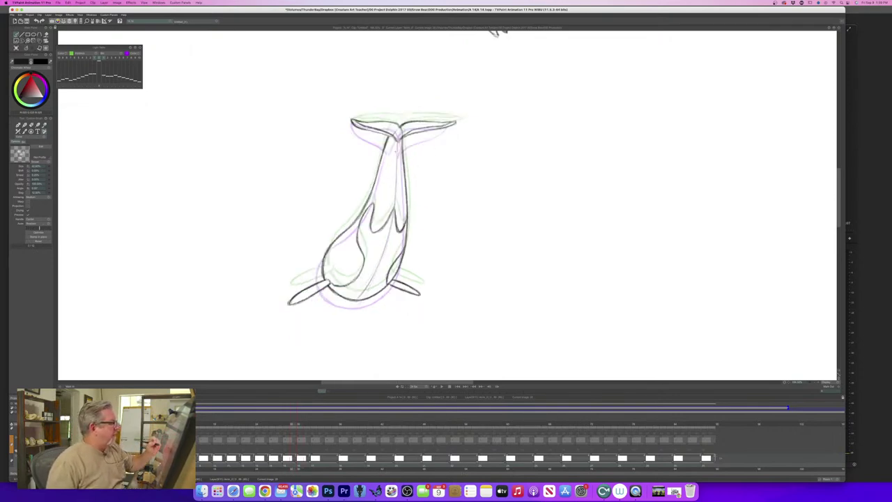
pyautogui.press('Left')
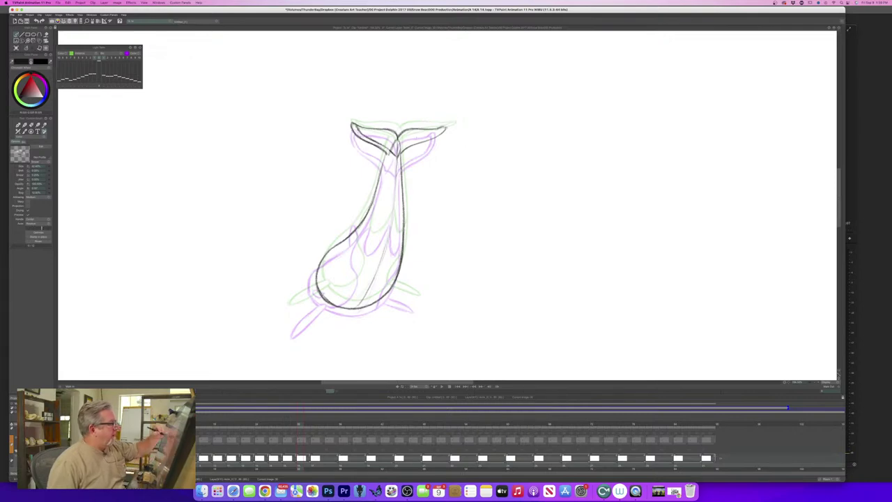
pyautogui.moveTo(401, 149)
pyautogui.mouseDown()
pyautogui.moveTo(442, 129)
pyautogui.moveTo(411, 143)
pyautogui.mouseUp()
pyautogui.moveTo(415, 142); pyautogui.dragTo(432, 136)
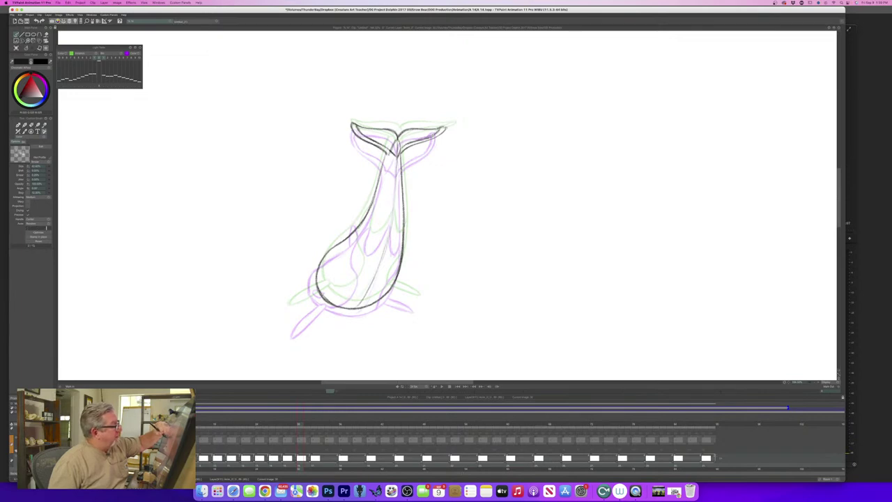
pyautogui.press('Left')
pyautogui.press('Right')
pyautogui.press('Left')
pyautogui.press('Right')
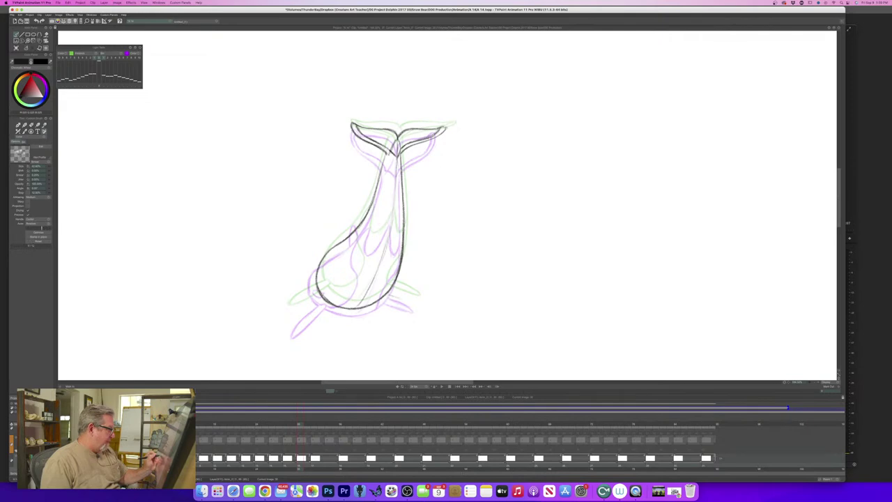
# Draw the orca's right pectoral fin, clean up its lines, and compare it with the previous drawing.
pyautogui.moveTo(399, 298)
pyautogui.mouseDown()
pyautogui.moveTo(416, 303)
pyautogui.moveTo(412, 295)
pyautogui.mouseUp()
pyautogui.press('e')
pyautogui.press('Left')
pyautogui.press('Right')
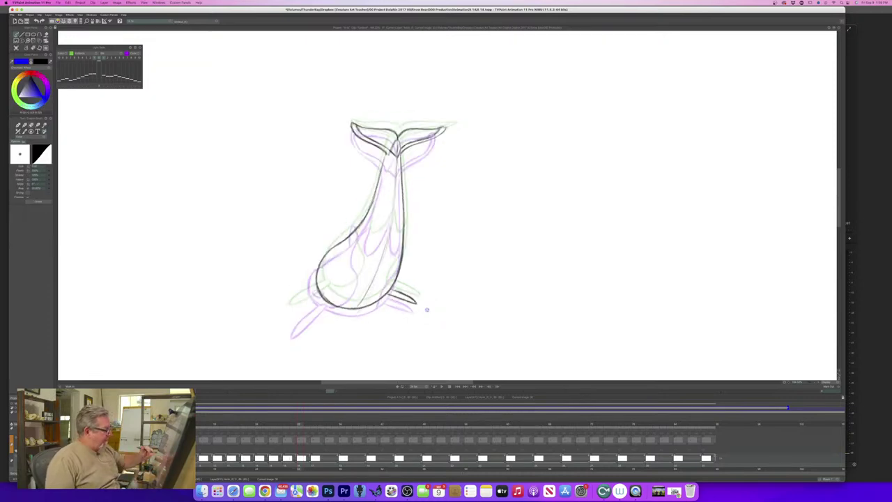
# Draw the left pectoral fin extending from the head and erase the body line overlapping its base, checking its position by flipping frames.
pyautogui.press('e')
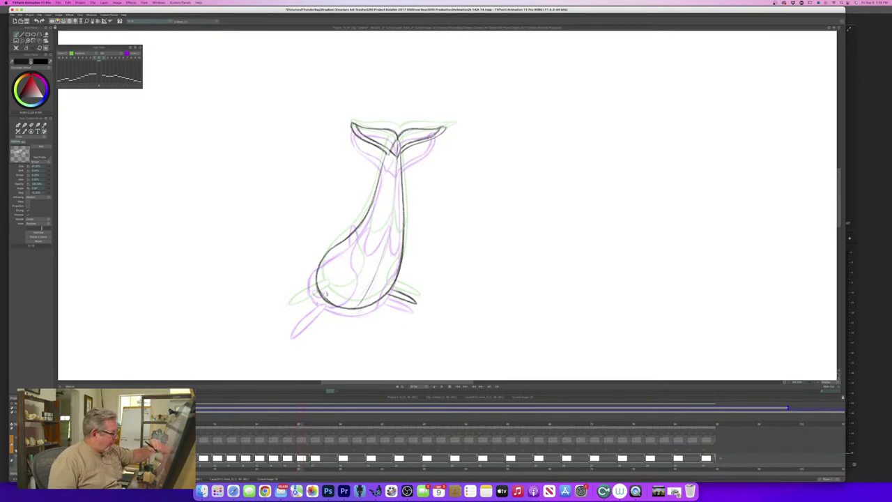
pyautogui.moveTo(325, 298)
pyautogui.mouseDown()
pyautogui.moveTo(290, 317)
pyautogui.moveTo(304, 300)
pyautogui.moveTo(291, 317)
pyautogui.mouseUp()
pyautogui.press('Left')
pyautogui.press('Right')
pyautogui.press('Left')
pyautogui.press('Right')
pyautogui.press('e')
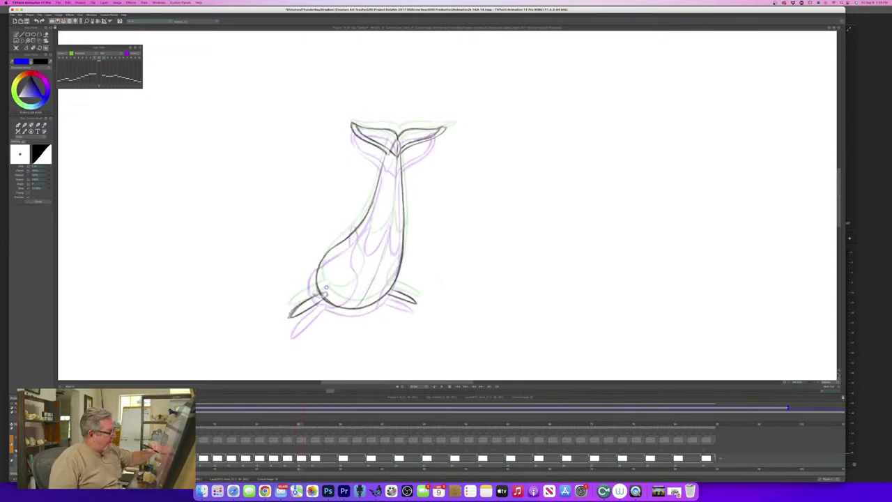
pyautogui.press('Left')
pyautogui.press('Right')
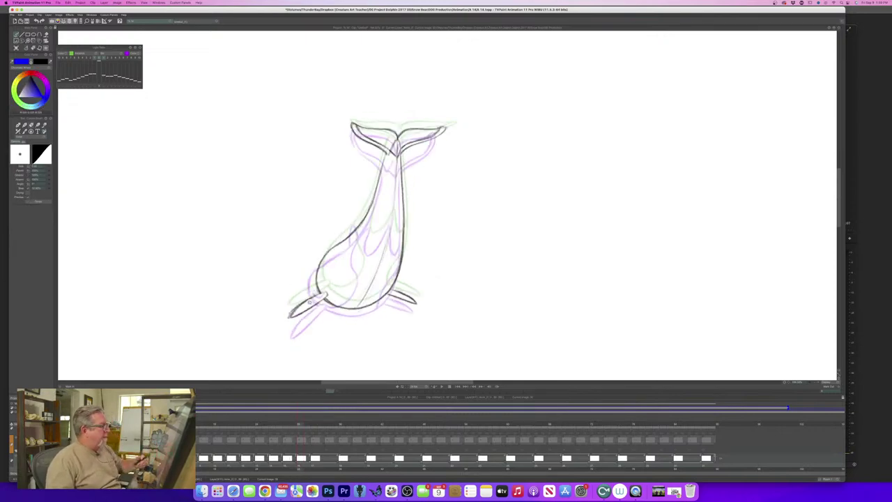
pyautogui.press('Left')
pyautogui.press('Right')
pyautogui.press('b')
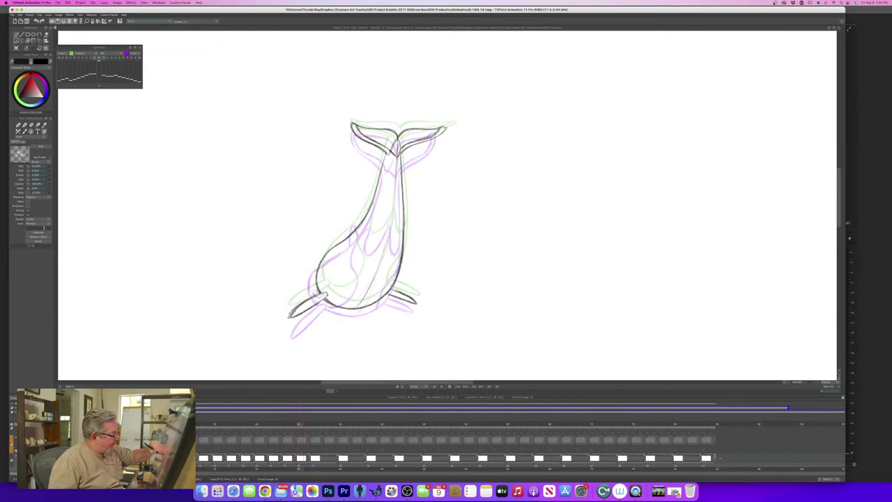
# Flip between this in-between and the previous drawing to examine how the pectoral fins and tail flukes move.
pyautogui.press('Left')
pyautogui.press('Right')
pyautogui.press('Left')
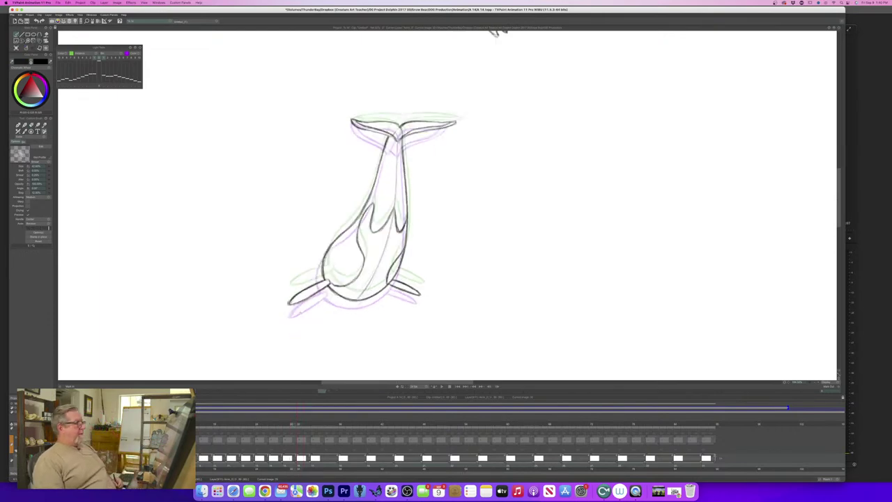
pyautogui.press('Right')
pyautogui.press('Left')
pyautogui.press('Right')
pyautogui.press('Left')
pyautogui.press('Right')
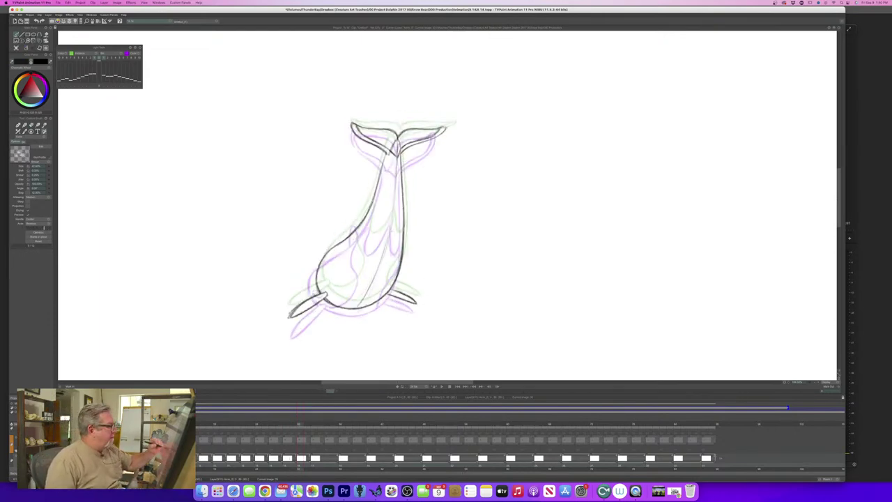
# Draw the curved marking contours across the orca's back, head and right flank, comparing them with the previous drawing.
pyautogui.moveTo(393, 220)
pyautogui.mouseDown()
pyautogui.moveTo(398, 245)
pyautogui.moveTo(391, 219)
pyautogui.moveTo(369, 243)
pyautogui.moveTo(380, 235)
pyautogui.moveTo(360, 235)
pyautogui.moveTo(356, 284)
pyautogui.moveTo(328, 298)
pyautogui.mouseUp()
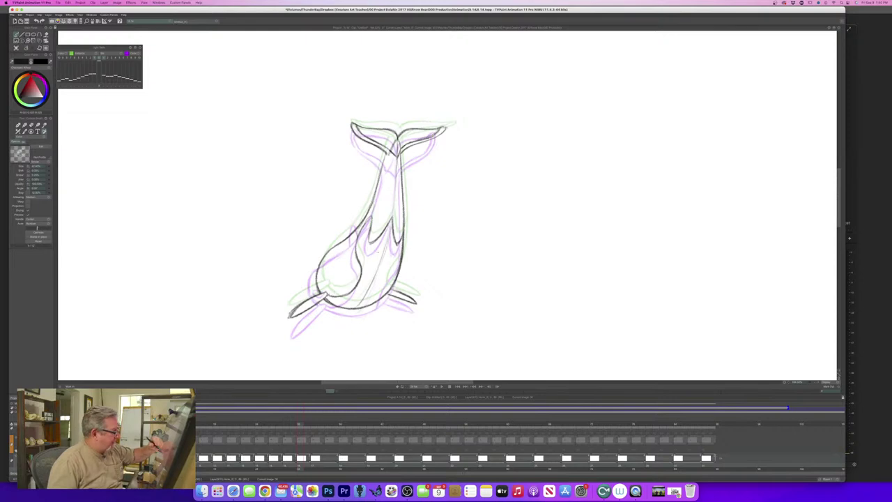
pyautogui.moveTo(400, 258)
pyautogui.mouseDown()
pyautogui.moveTo(382, 294)
pyautogui.moveTo(388, 278)
pyautogui.mouseUp()
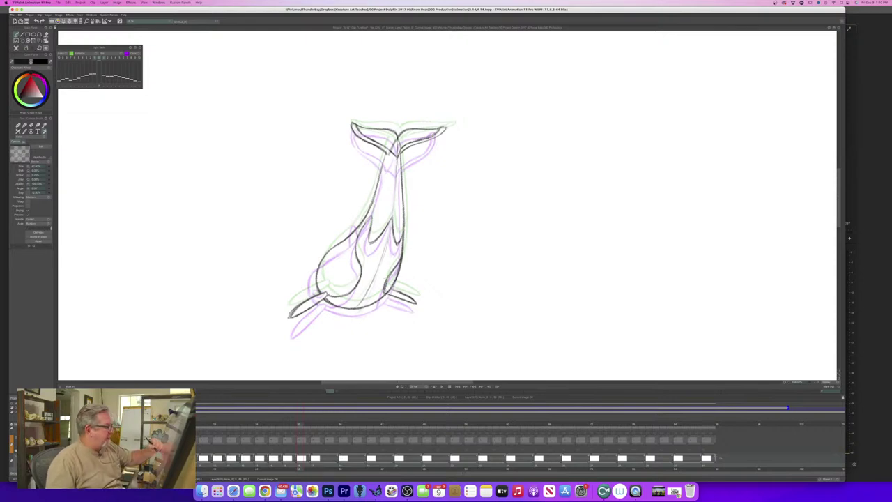
pyautogui.press('Left')
pyautogui.press('Right')
pyautogui.press('Left')
pyautogui.press('Right')
pyautogui.press('Left')
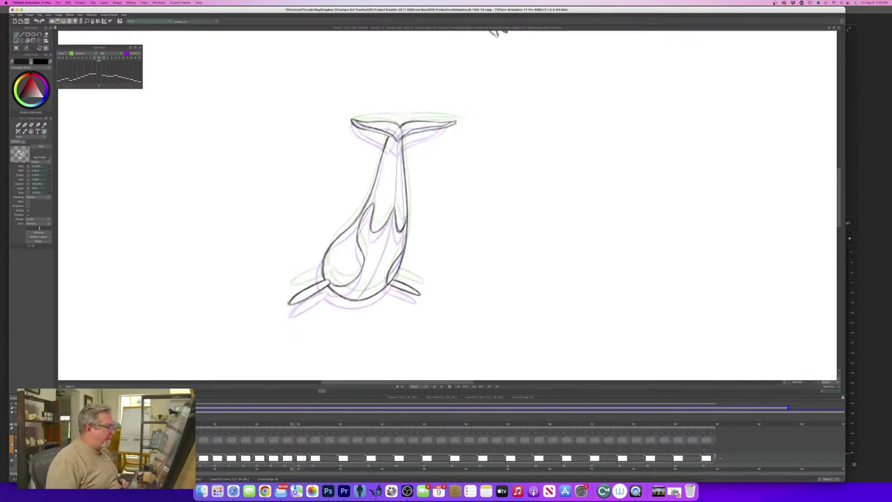
pyautogui.press('Right')
pyautogui.press('Left')
pyautogui.press('Right')
pyautogui.press('Left')
pyautogui.press('Right')
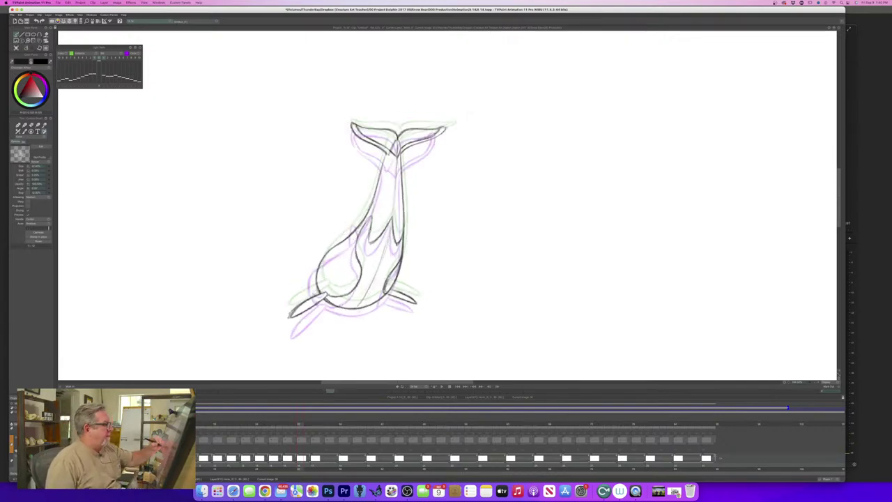
# Strengthen the left edge of the back marking's pointed tip and check it by flipping frames.
pyautogui.moveTo(372, 216); pyautogui.dragTo(358, 242)
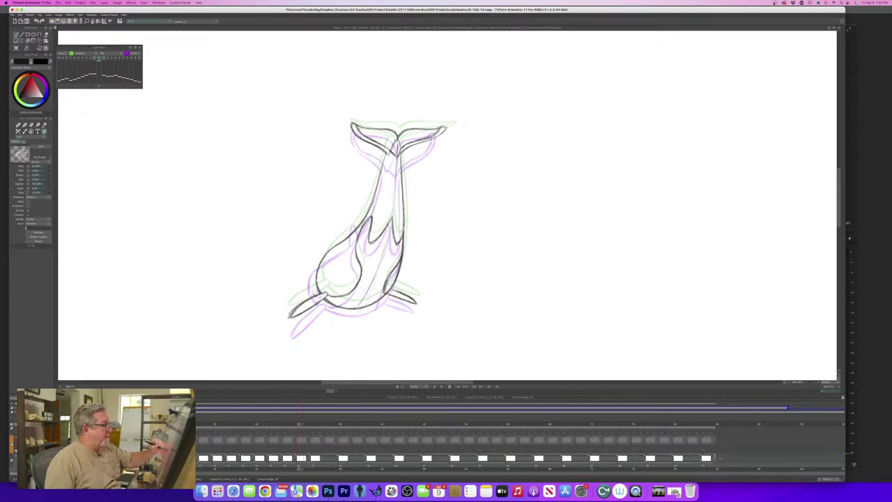
pyautogui.press('Left')
pyautogui.press('Right')
pyautogui.press('Left')
pyautogui.press('Right')
pyautogui.press('Left')
pyautogui.press('Right')
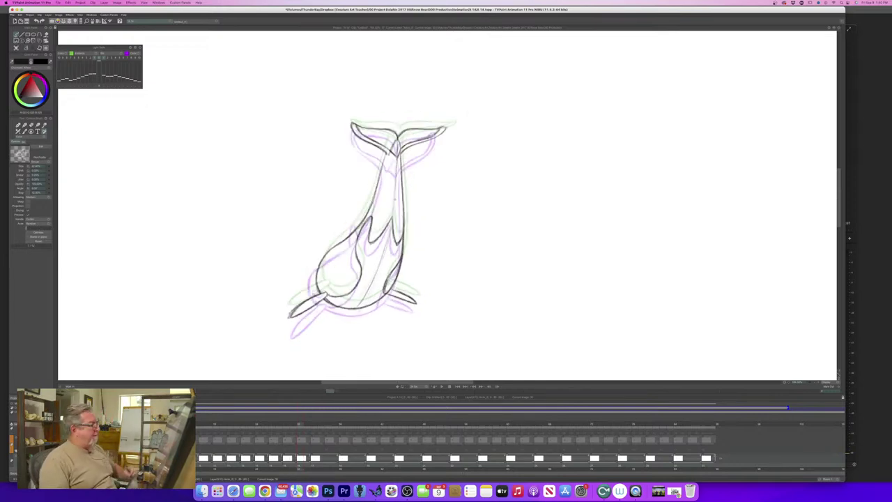
# Darken the left contour of the tail stalk and compare it with the neighbouring drawing.
pyautogui.moveTo(386, 151); pyautogui.dragTo(374, 199)
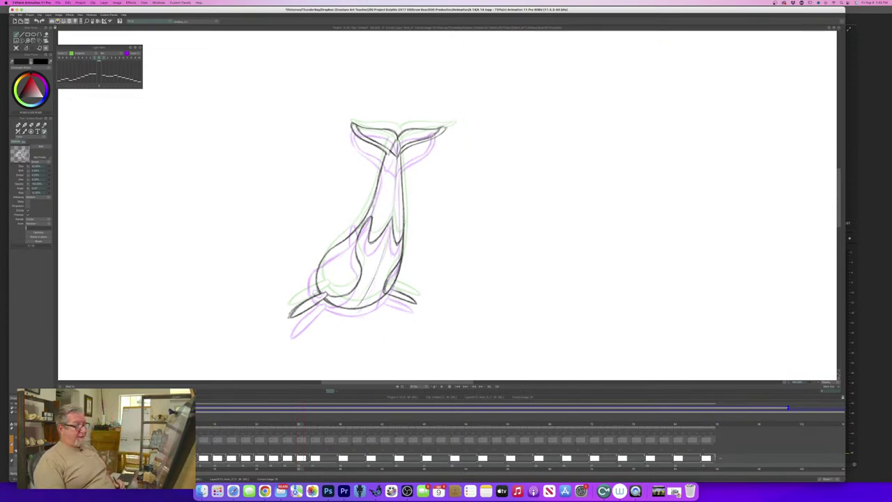
pyautogui.press('Right')
pyautogui.press('Left')
pyautogui.press('Right')
pyautogui.press('Left')
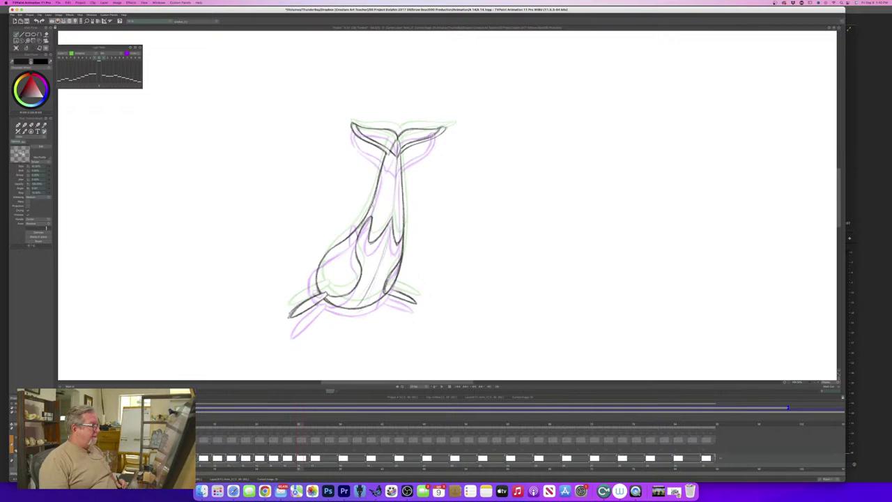
# Draw the small dorsal fin on the left body contour and check it against the previous drawing.
pyautogui.press('Left')
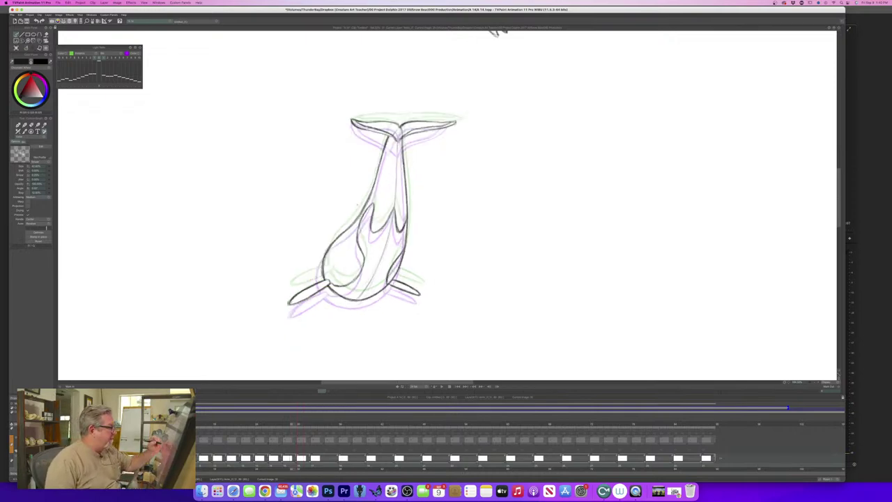
pyautogui.press('Right')
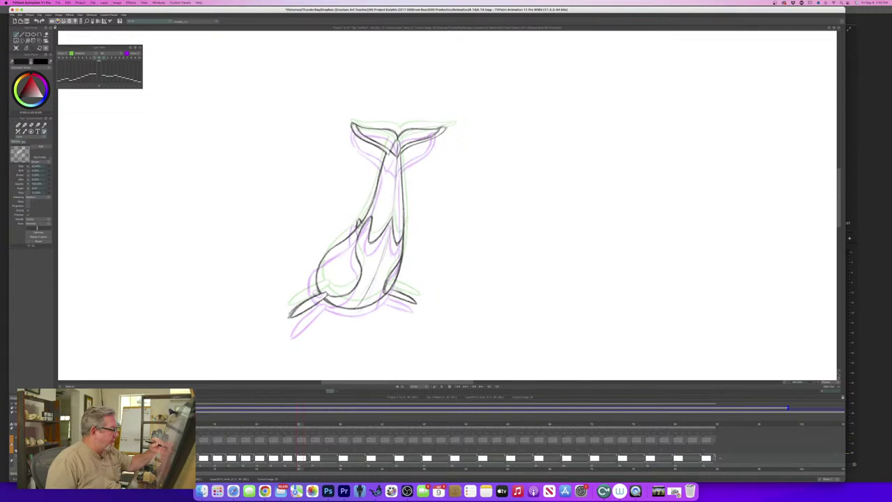
pyautogui.press('Left')
pyautogui.press('Right')
pyautogui.press('Left')
pyautogui.press('Right')
# Set up the next in-between as a blank drawing and draw the orca's full body outline around the belly and head, checking against the previous drawing.
pyautogui.press('Left')
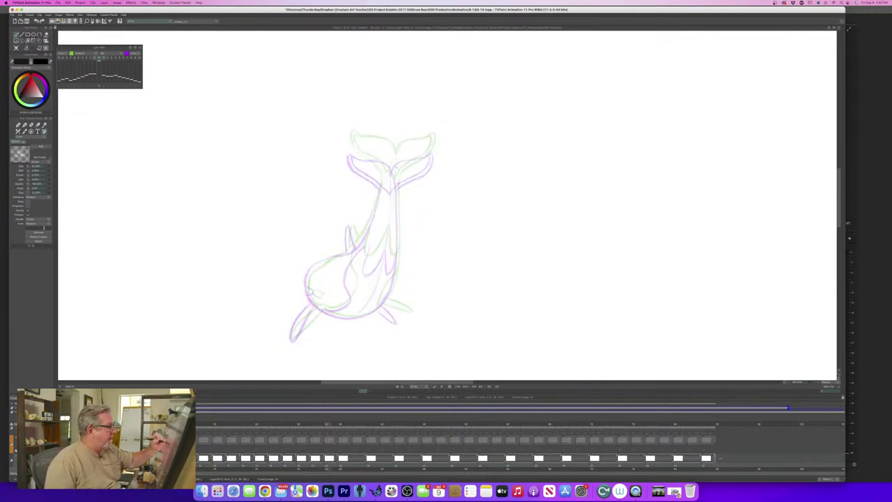
pyautogui.moveTo(396, 170)
pyautogui.mouseDown()
pyautogui.moveTo(395, 280)
pyautogui.moveTo(376, 310)
pyautogui.moveTo(357, 317)
pyautogui.mouseUp()
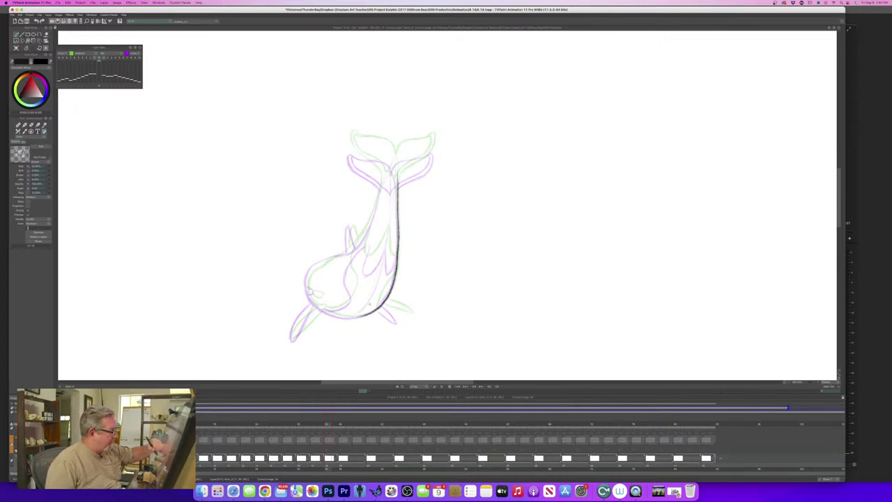
pyautogui.moveTo(398, 188)
pyautogui.mouseDown()
pyautogui.moveTo(391, 164)
pyautogui.moveTo(362, 235)
pyautogui.moveTo(310, 273)
pyautogui.moveTo(308, 301)
pyautogui.moveTo(362, 317)
pyautogui.moveTo(330, 313)
pyautogui.mouseUp()
pyautogui.press('Left')
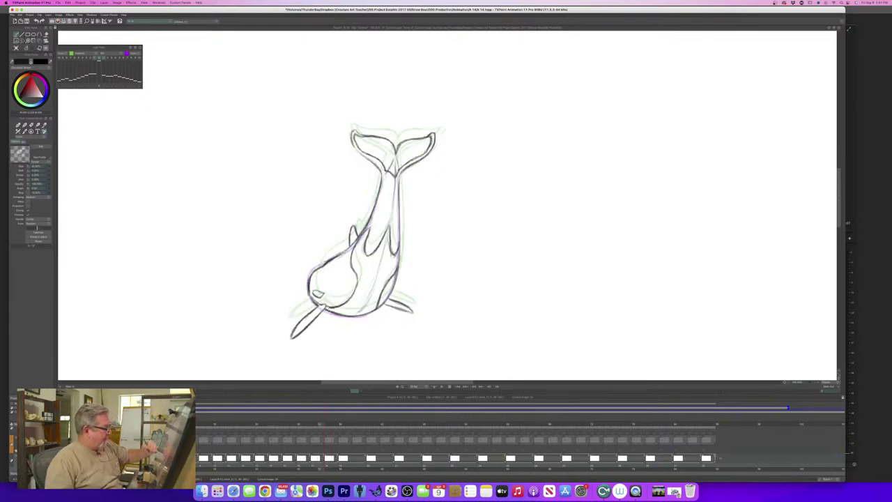
pyautogui.press('Right')
pyautogui.press('Left')
pyautogui.press('Right')
pyautogui.press('Right')
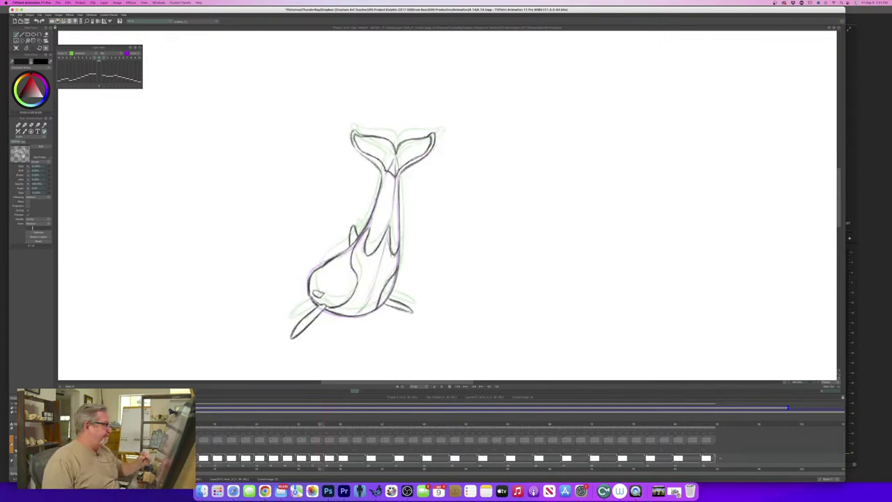
# Draw the dorsal fin on the new in-between's left contour and flip through the neighbouring drawings to check its movement.
pyautogui.press('Left')
pyautogui.moveTo(356, 241)
pyautogui.mouseDown()
pyautogui.moveTo(351, 227)
pyautogui.moveTo(349, 251)
pyautogui.moveTo(350, 227)
pyautogui.mouseUp()
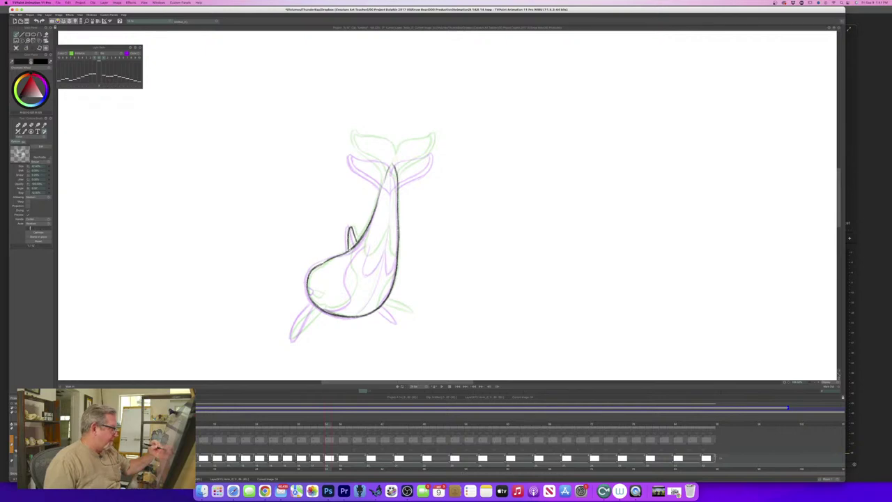
pyautogui.press('Left')
pyautogui.press('Right')
pyautogui.press('Left')
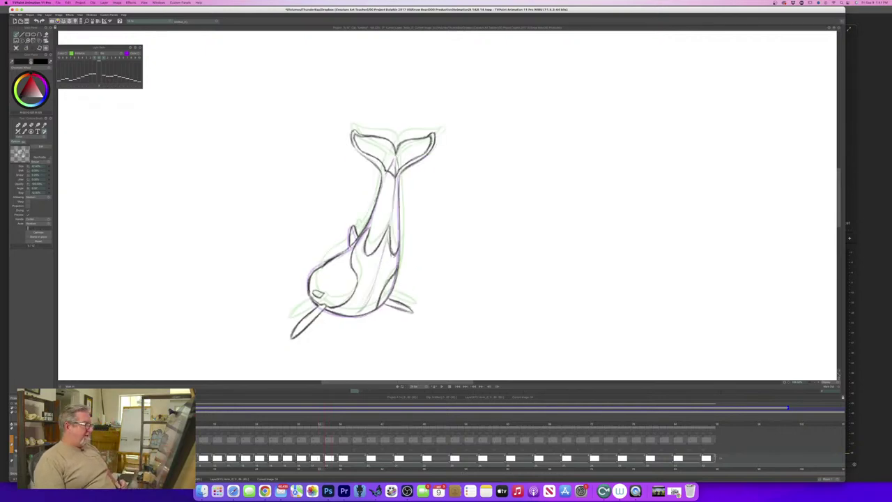
pyautogui.press('Left')
pyautogui.press('Right')
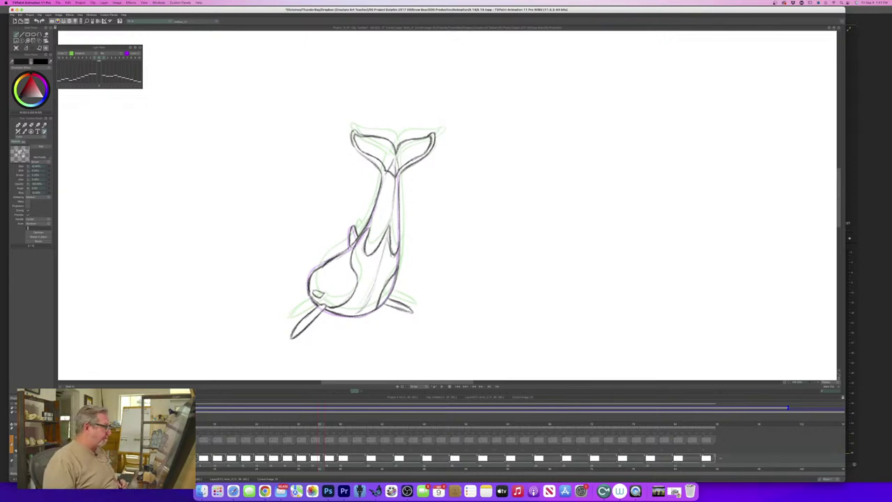
pyautogui.press('Right')
pyautogui.press('Right')
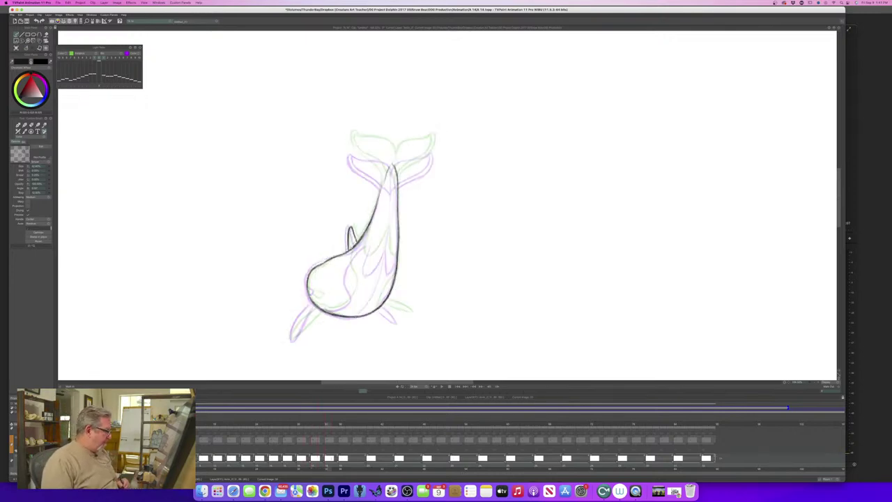
pyautogui.press('Left')
pyautogui.press('Right')
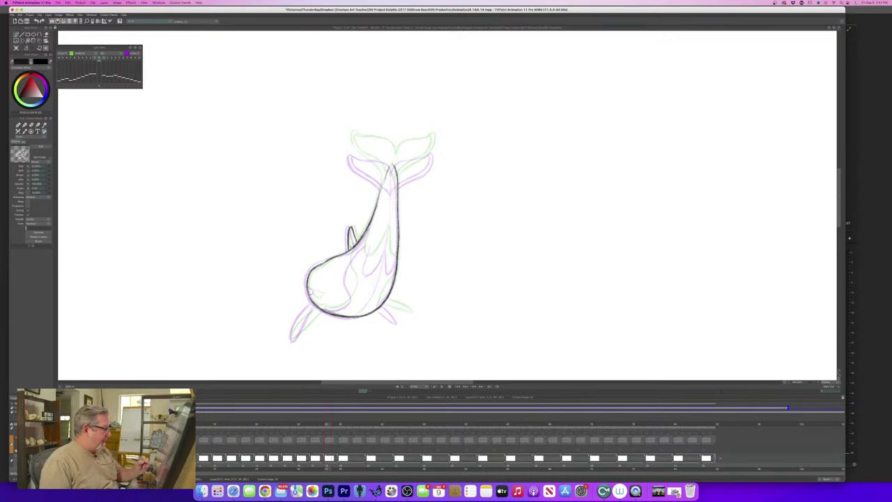
pyautogui.press('Left')
pyautogui.press('Right')
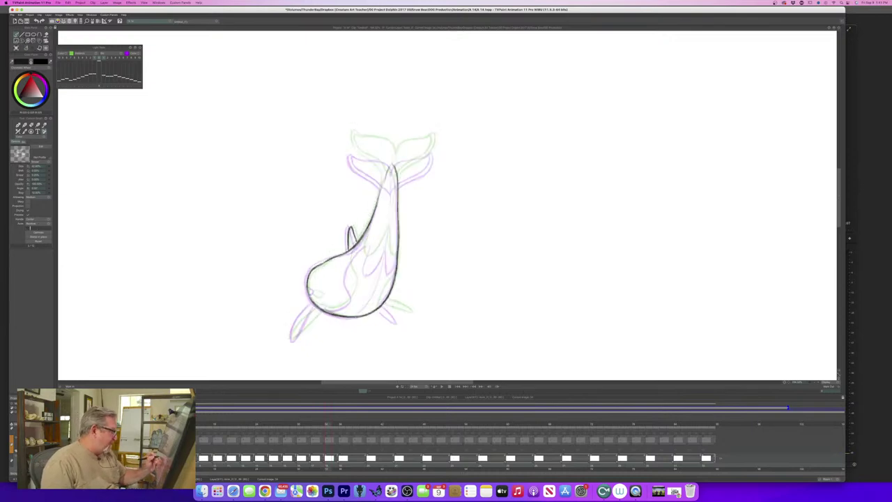
# Draw the right pectoral fin on the new in-between, placed between its neighbouring poses, and compare with the previous drawing.
pyautogui.press('Left')
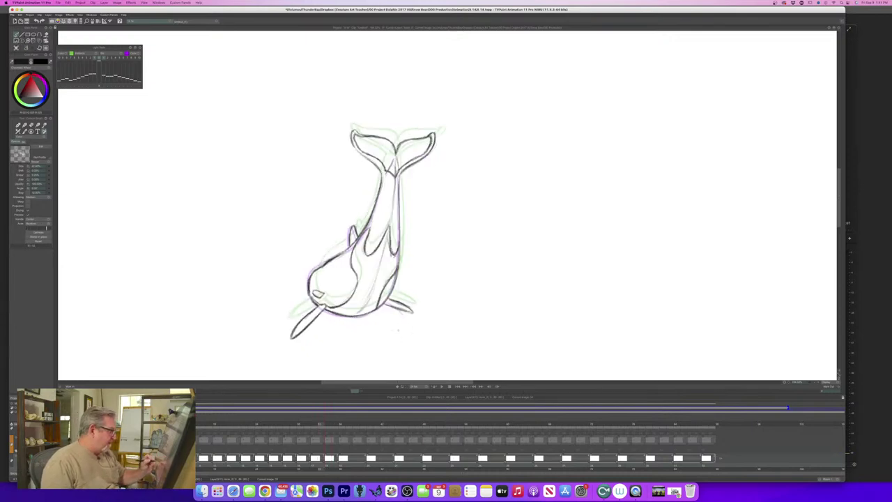
pyautogui.press('Right')
pyautogui.moveTo(388, 310)
pyautogui.mouseDown()
pyautogui.moveTo(404, 319)
pyautogui.moveTo(390, 303)
pyautogui.mouseUp()
pyautogui.press('Left')
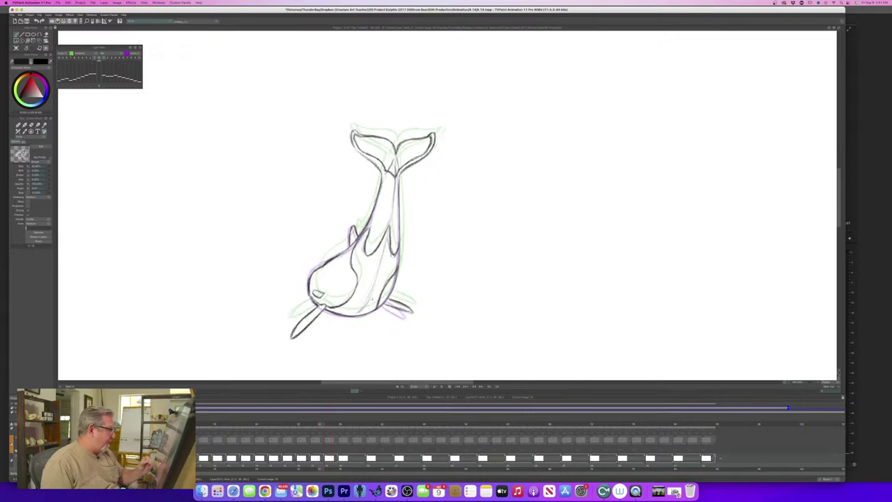
pyautogui.press('Right')
pyautogui.press('Left')
pyautogui.press('Right')
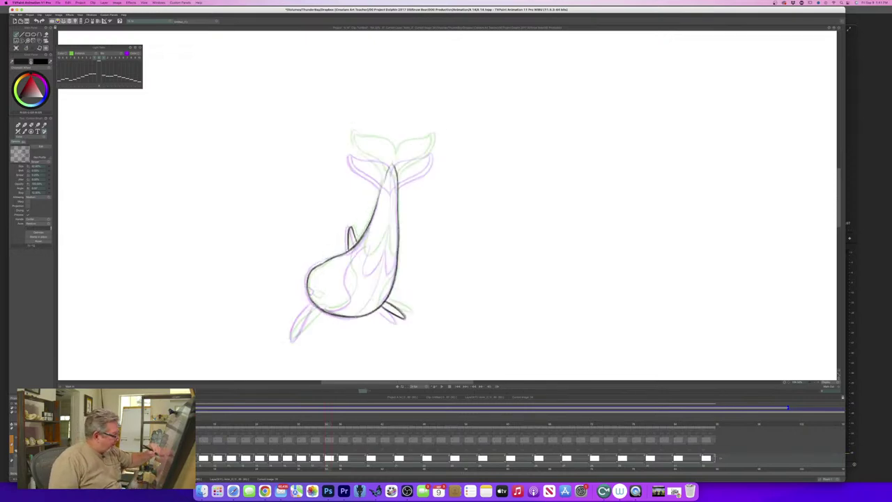
# Try a left pectoral fin over the previous pose on the in-between, flip to compare it, and undo its strokes.
pyautogui.press('Left')
pyautogui.press('Right')
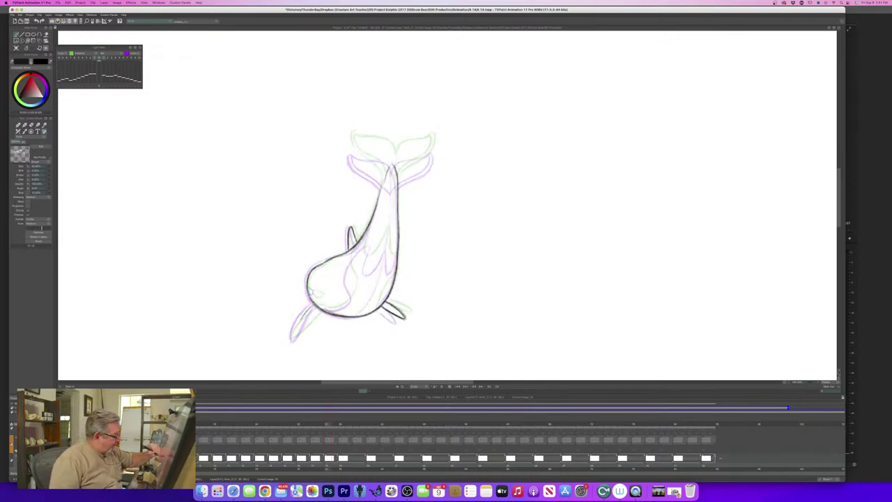
pyautogui.moveTo(307, 312); pyautogui.dragTo(291, 341)
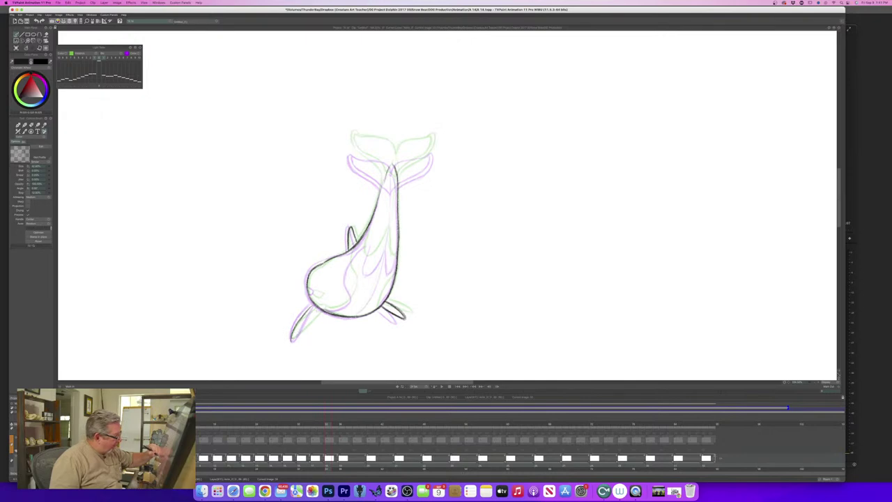
pyautogui.moveTo(319, 306); pyautogui.dragTo(292, 340)
pyautogui.press('Left')
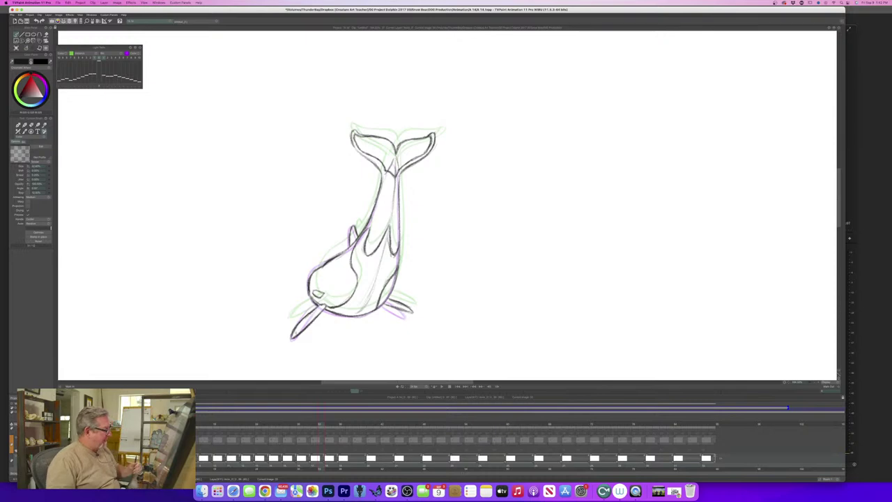
pyautogui.press('Right')
pyautogui.press('Left')
pyautogui.press('Right')
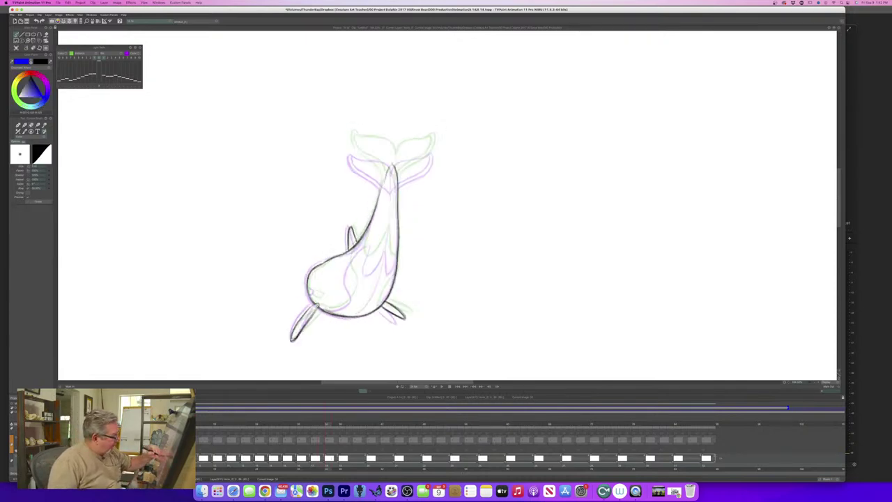
pyautogui.press('Left')
pyautogui.press('Right')
pyautogui.press('Left')
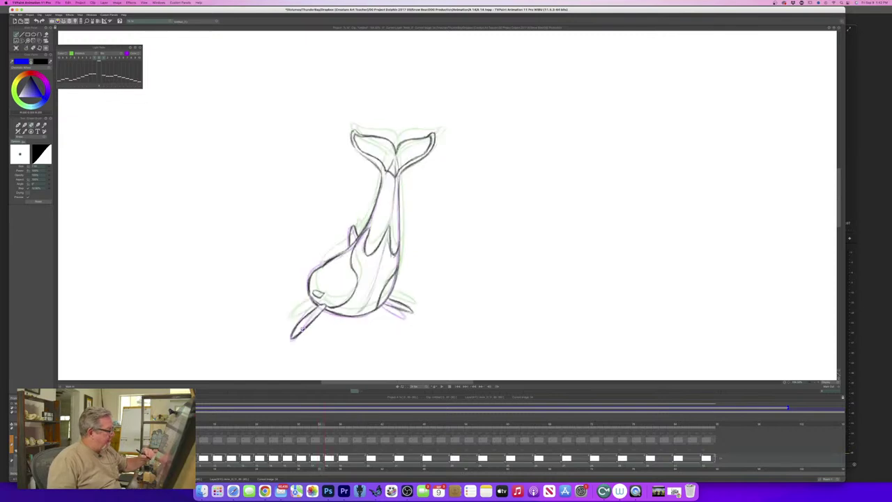
pyautogui.press('Right')
pyautogui.press('super+z')
pyautogui.press('super+z')
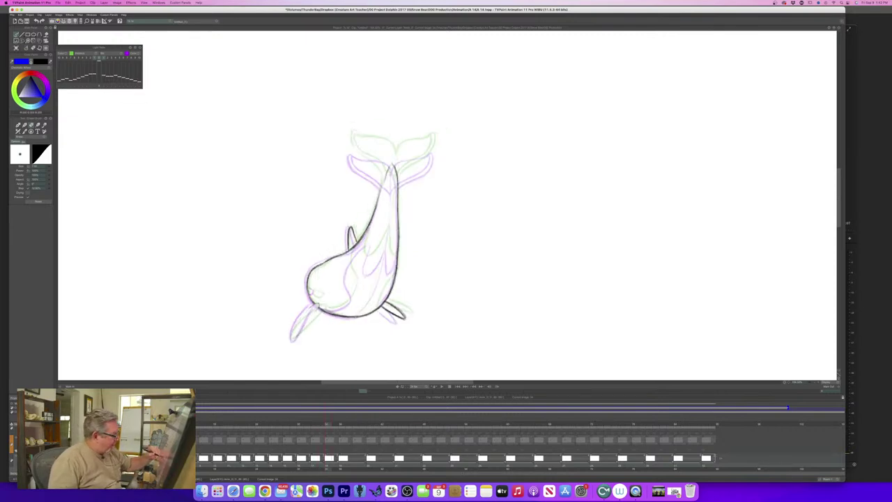
# Redraw the left pectoral fin with the drawing brush, angled further downward, checking it against the previous drawing.
pyautogui.press('Left')
pyautogui.press('Right')
pyautogui.press('b')
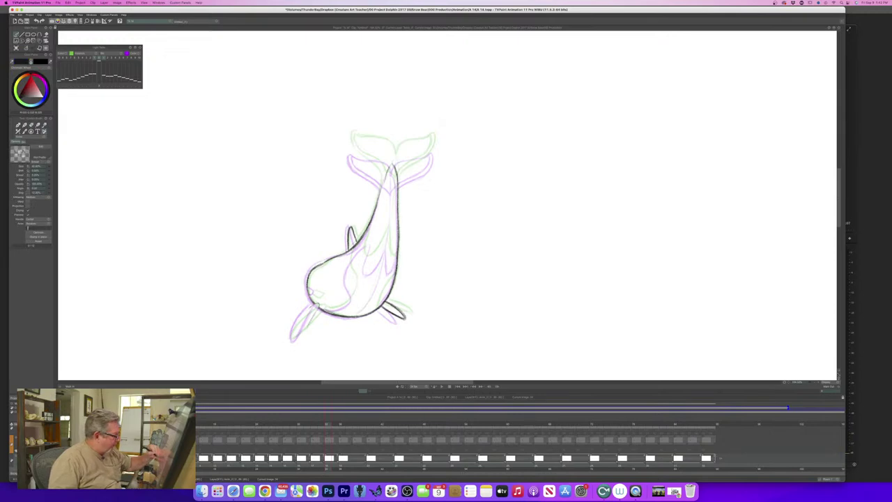
pyautogui.moveTo(318, 309); pyautogui.dragTo(304, 333)
pyautogui.press('Left')
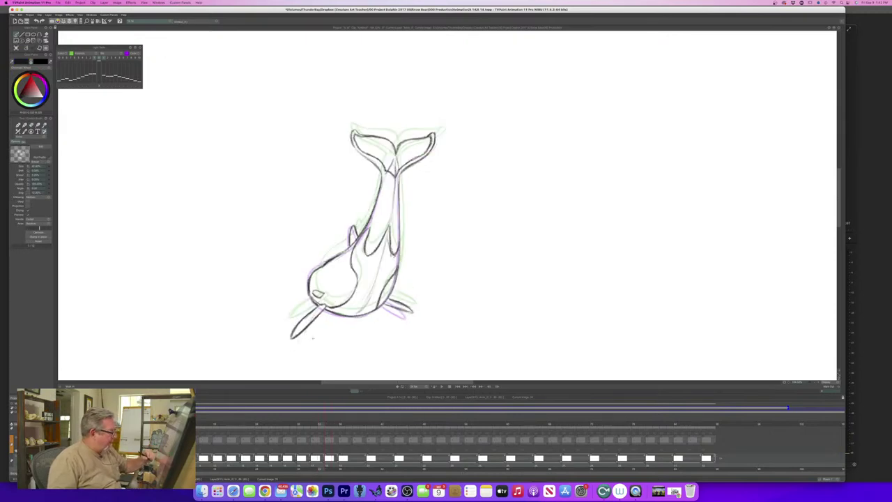
pyautogui.press('Right')
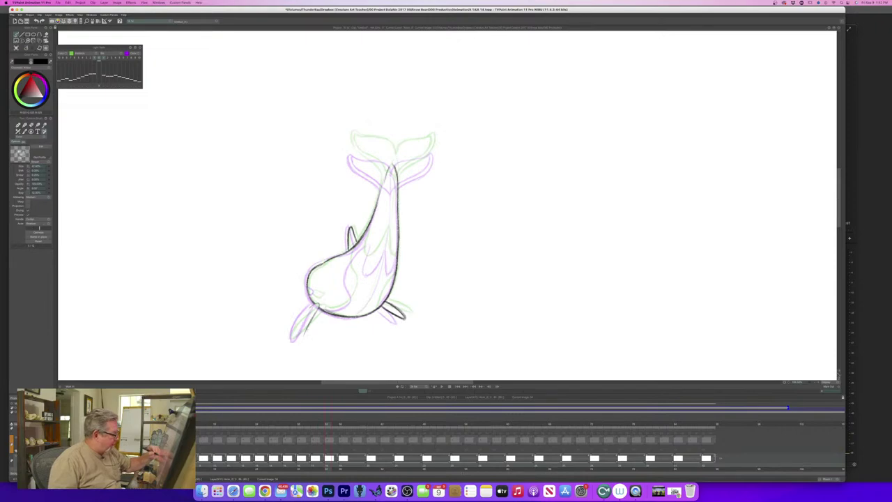
pyautogui.moveTo(311, 317); pyautogui.dragTo(300, 342)
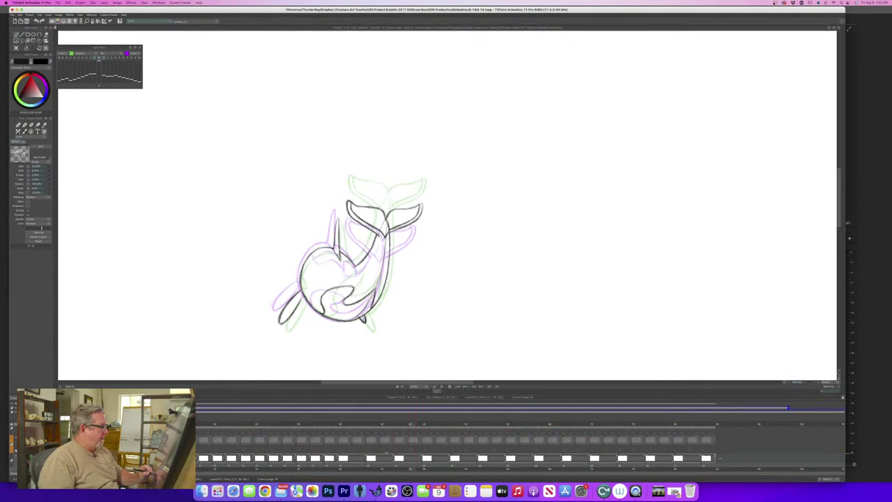
# Return to the in-between and draw the small eye shape and the body and head markings, flipping against the previous drawing.
pyautogui.moveTo(387, 454)
pyautogui.mouseDown()
pyautogui.moveTo(317, 461)
pyautogui.moveTo(328, 462)
pyautogui.mouseUp()
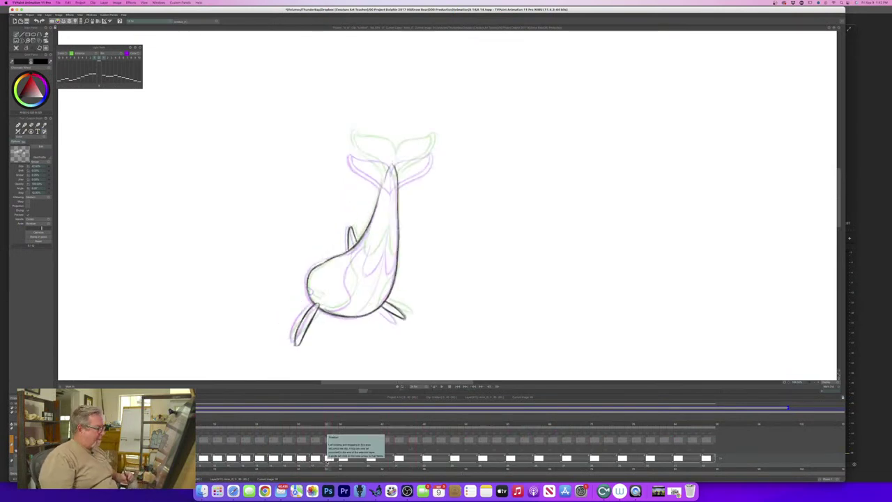
pyautogui.press('Left')
pyautogui.press('Right')
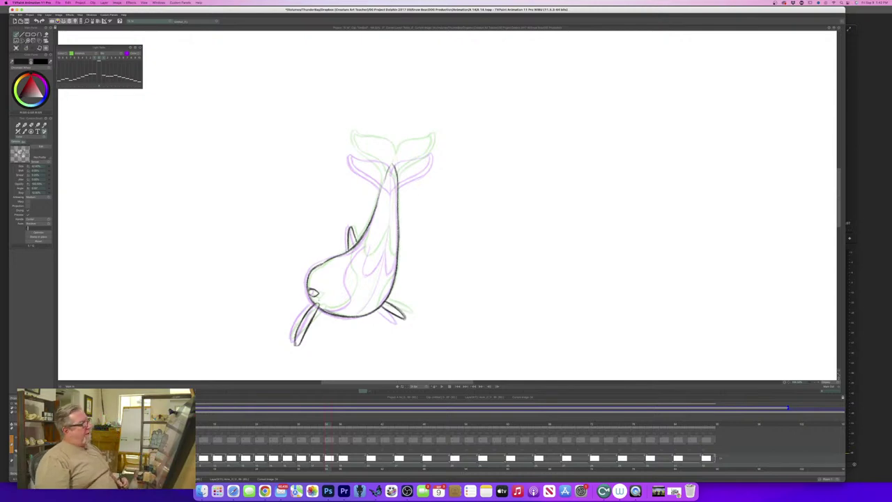
pyautogui.press('Left')
pyautogui.press('Right')
pyautogui.press('Left')
pyautogui.press('Right')
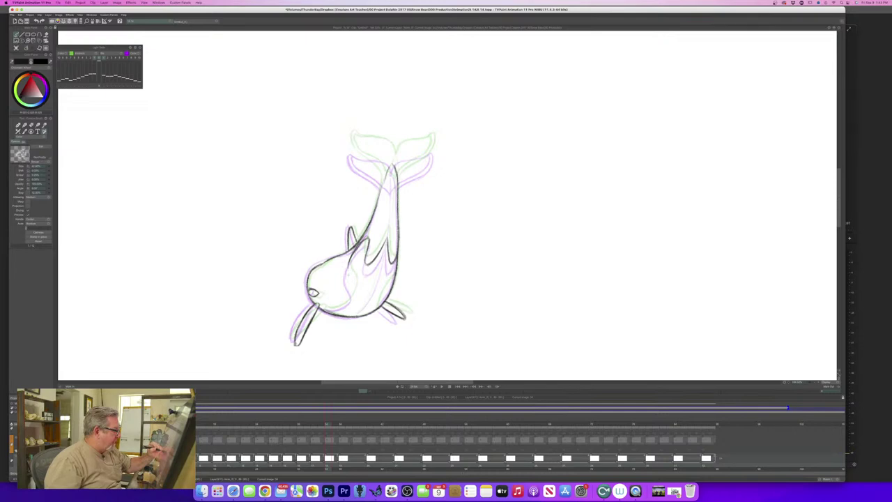
pyautogui.moveTo(348, 269); pyautogui.dragTo(353, 293)
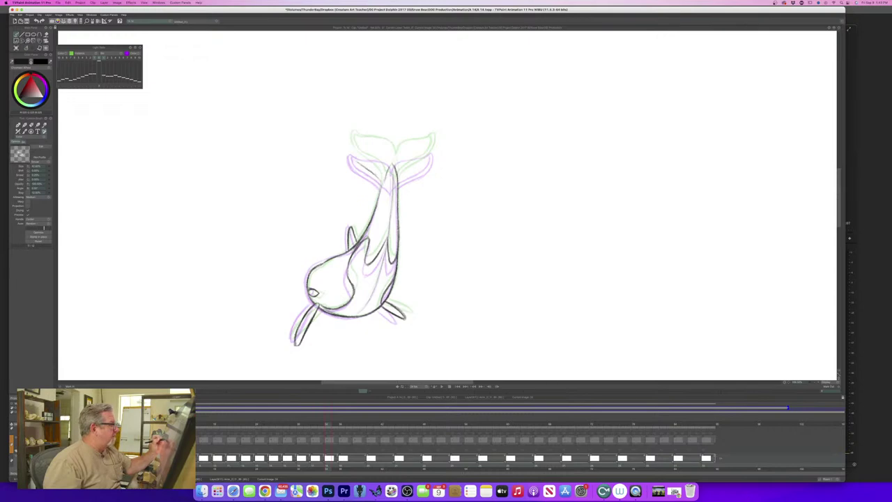
# Draw both tail flukes midway between the neighbouring onion-skin poses and compare them with the previous drawing.
pyautogui.moveTo(348, 144); pyautogui.dragTo(383, 184)
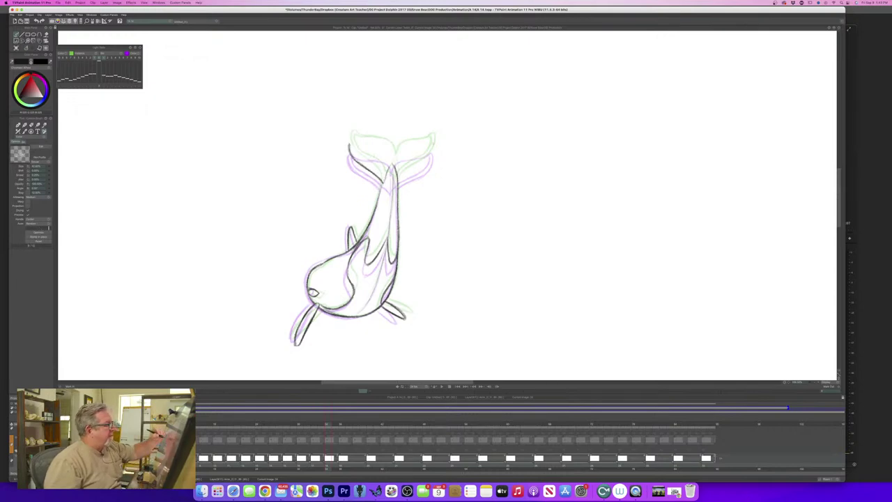
pyautogui.moveTo(432, 145)
pyautogui.mouseDown()
pyautogui.moveTo(433, 162)
pyautogui.moveTo(402, 176)
pyautogui.mouseUp()
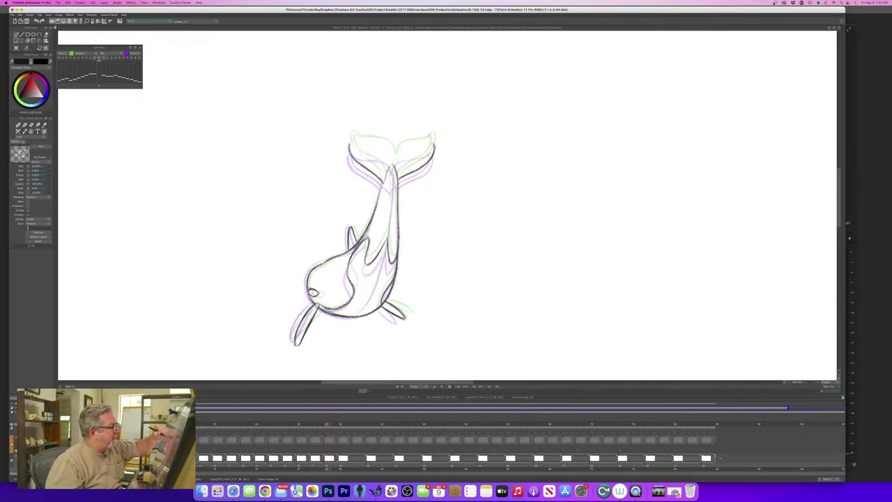
pyautogui.moveTo(425, 148); pyautogui.dragTo(407, 149)
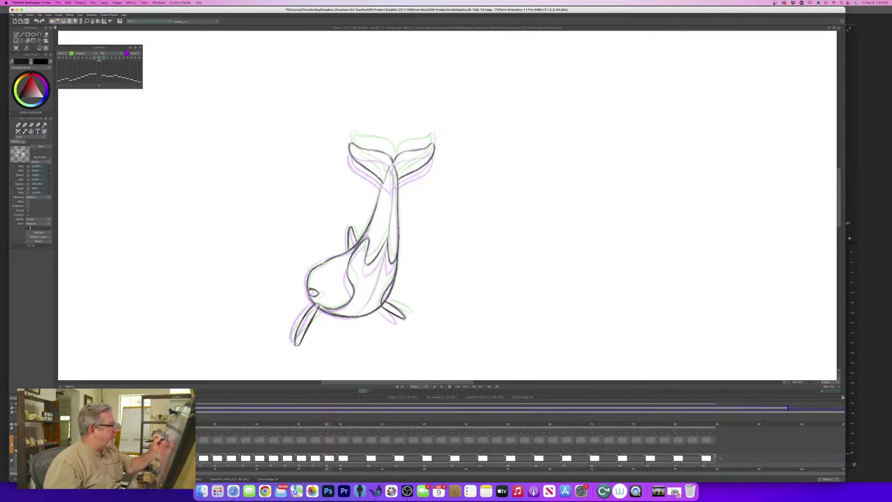
pyautogui.press('Left')
pyautogui.press('Right')
pyautogui.press('Left')
pyautogui.press('Right')
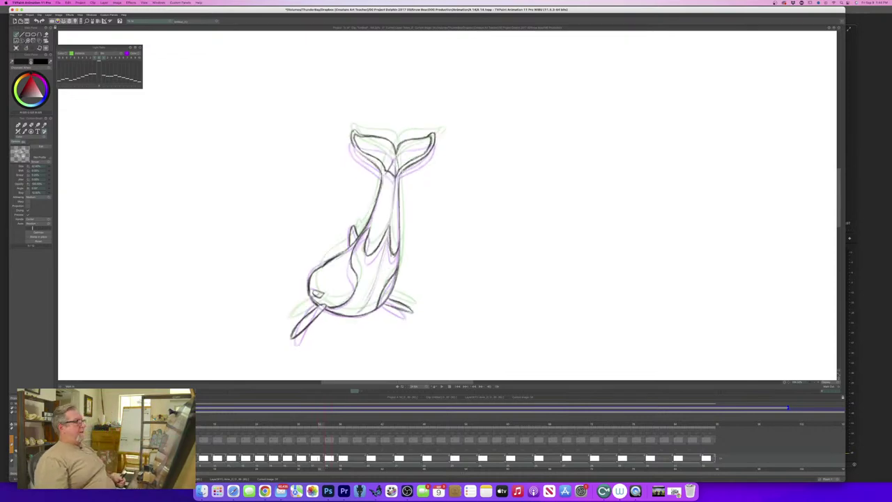
# Retouch the left contour of the tail just below the flukes after flipping against the previous drawing.
pyautogui.press('Left')
pyautogui.press('Right')
pyautogui.press('Left')
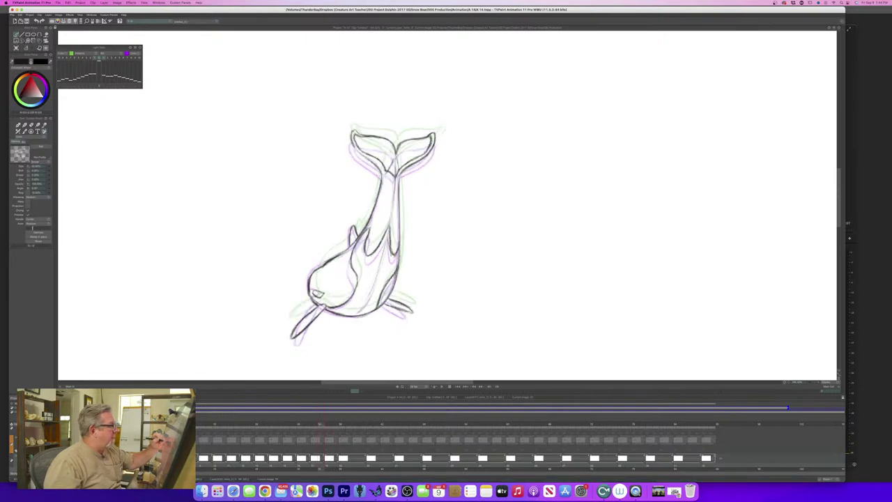
pyautogui.press('Right')
pyautogui.moveTo(382, 178); pyautogui.dragTo(374, 210)
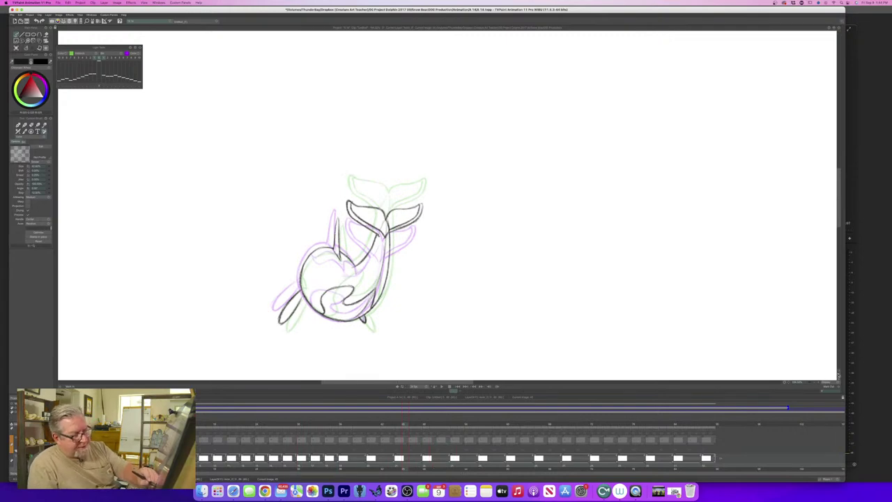
# Set up the following in-between as a blank drawing, frame the orca closely, and flip through the neighbouring drawing for reference.
pyautogui.click(838, 374)
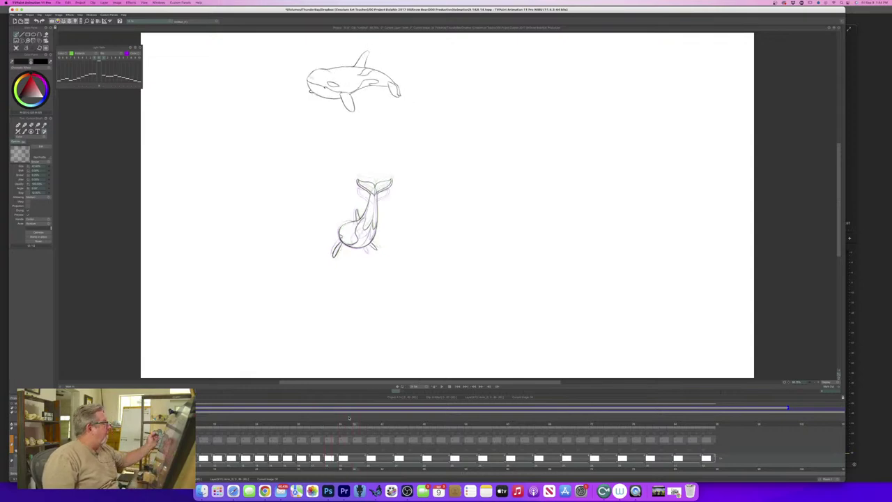
pyautogui.click(16, 48)
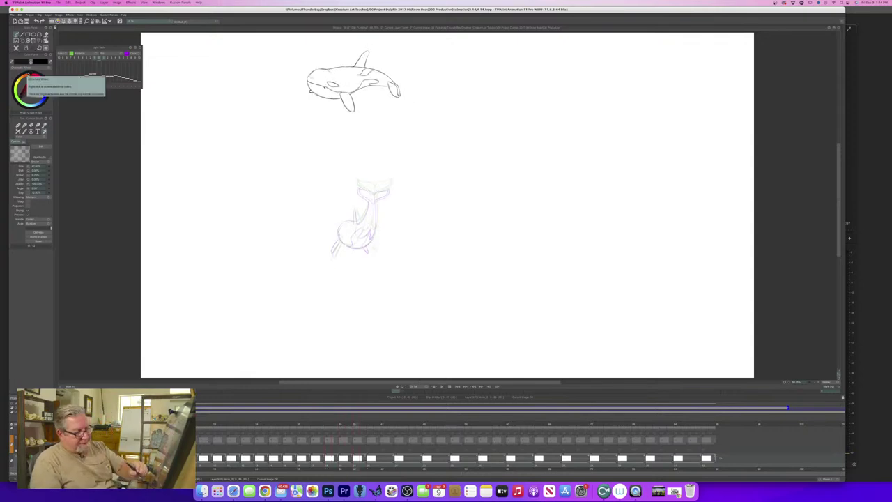
pyautogui.moveTo(810, 381); pyautogui.dragTo(831, 384)
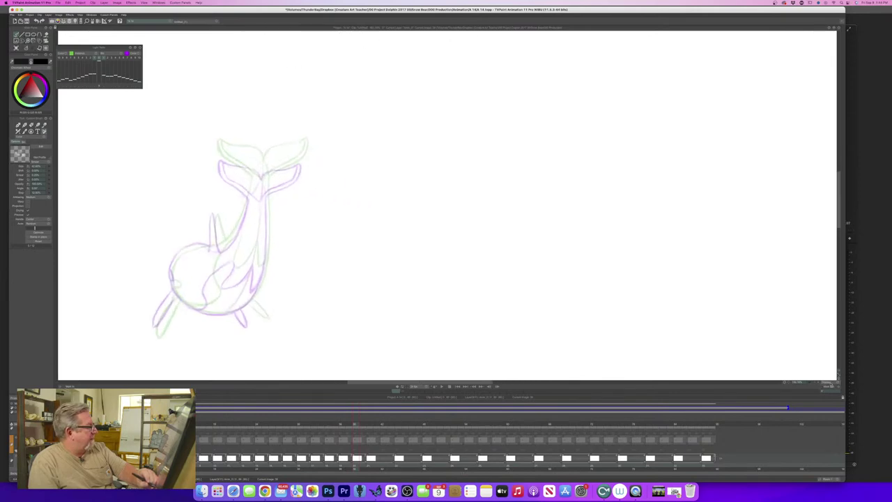
pyautogui.moveTo(393, 383); pyautogui.dragTo(356, 385)
pyautogui.press('Left')
pyautogui.press('Left')
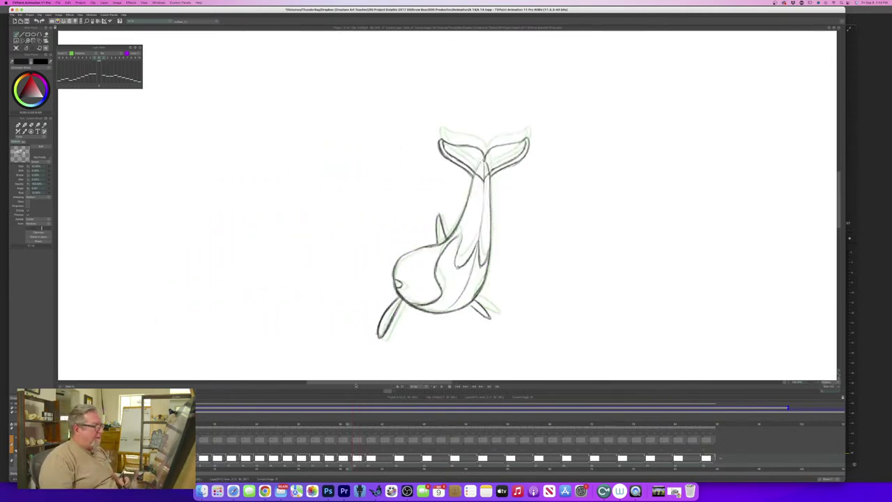
pyautogui.press('Right')
pyautogui.press('Left')
pyautogui.press('Right')
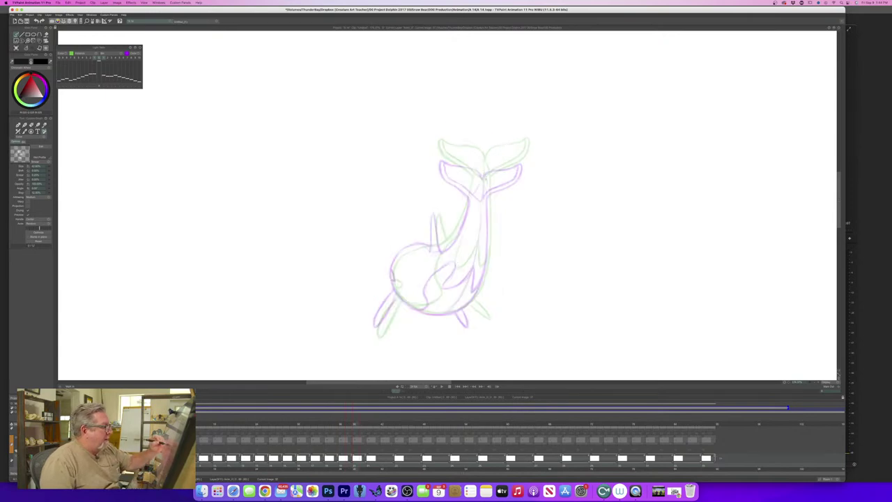
# Draw the orca's full body outline from the tail around the belly and head, checking it against the previous drawing.
pyautogui.moveTo(486, 179)
pyautogui.mouseDown()
pyautogui.moveTo(487, 269)
pyautogui.moveTo(447, 313)
pyautogui.mouseUp()
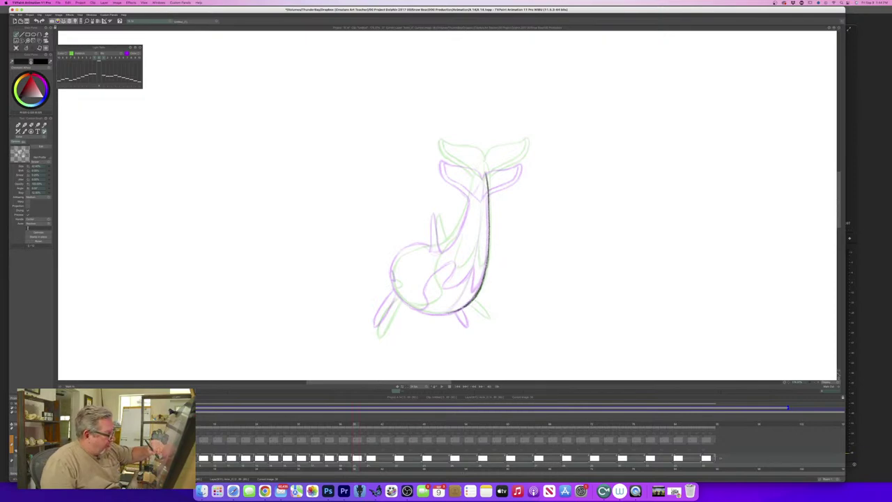
pyautogui.press('Left')
pyautogui.press('Right')
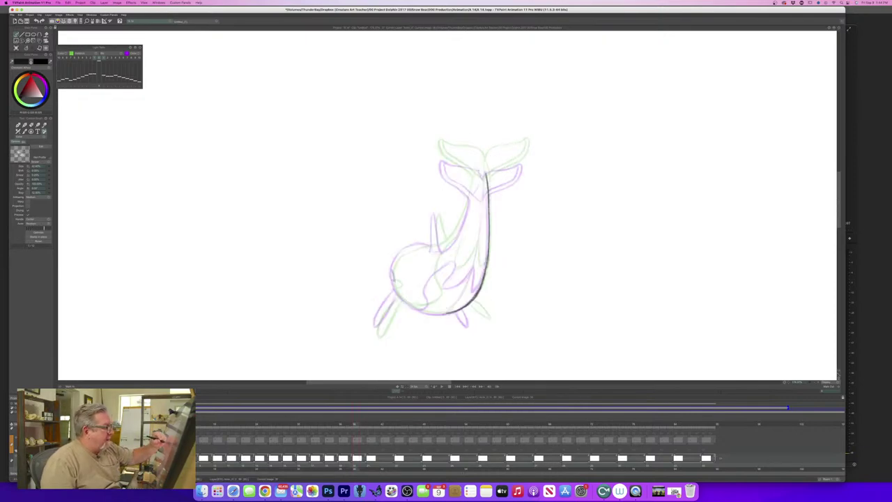
pyautogui.moveTo(470, 193)
pyautogui.mouseDown()
pyautogui.moveTo(447, 246)
pyautogui.moveTo(410, 246)
pyautogui.moveTo(394, 262)
pyautogui.moveTo(391, 288)
pyautogui.moveTo(411, 305)
pyautogui.moveTo(457, 314)
pyautogui.moveTo(429, 312)
pyautogui.mouseUp()
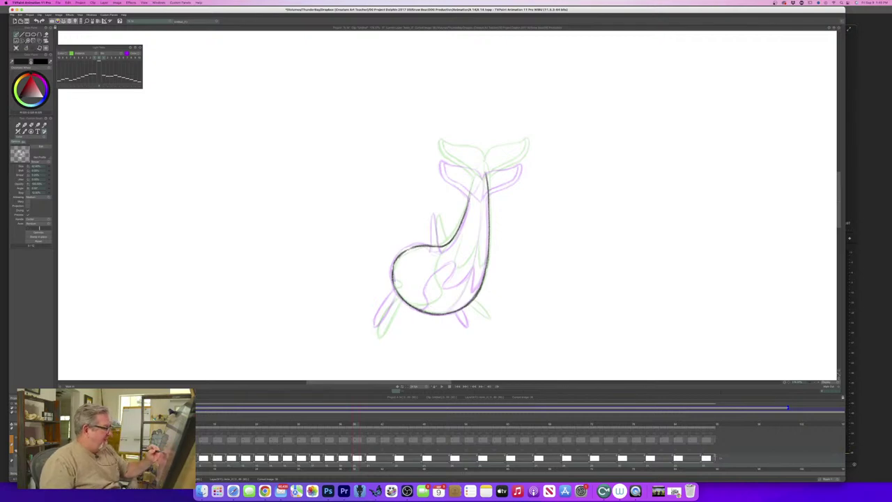
pyautogui.press('Left')
pyautogui.press('Right')
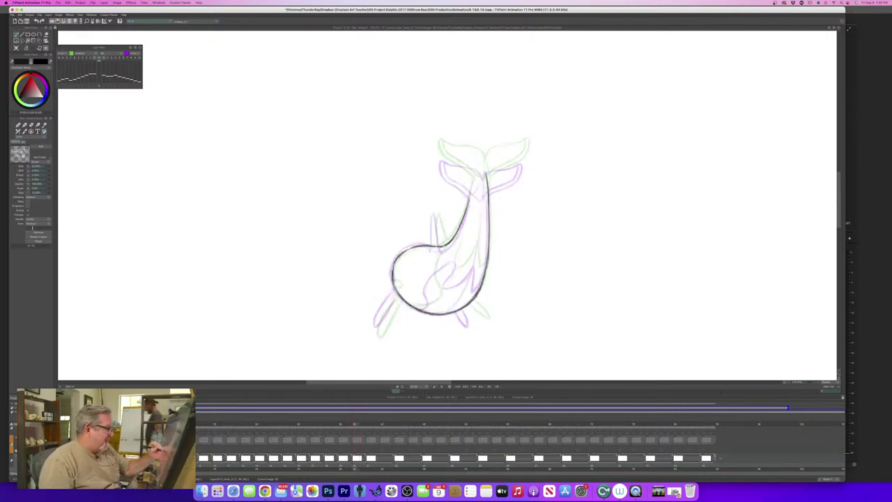
# Draw the upright dorsal fin on the left body contour between its neighbouring poses and compare its movement with the previous drawing.
pyautogui.moveTo(443, 244)
pyautogui.mouseDown()
pyautogui.moveTo(436, 217)
pyautogui.moveTo(434, 246)
pyautogui.mouseUp()
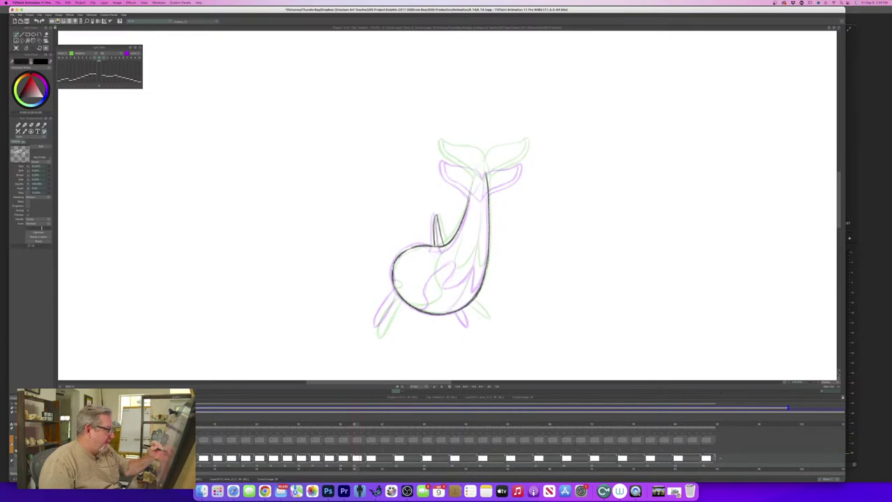
pyautogui.press('Left')
pyautogui.press('Right')
pyautogui.press('Left')
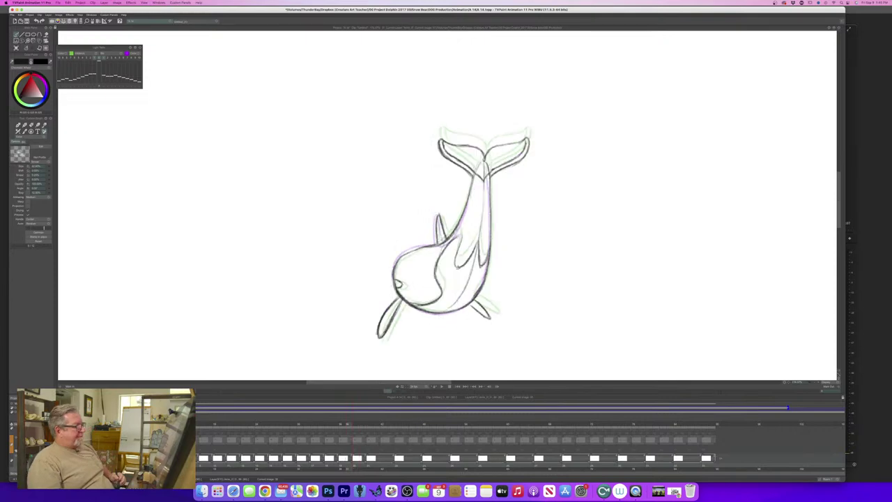
pyautogui.press('Right')
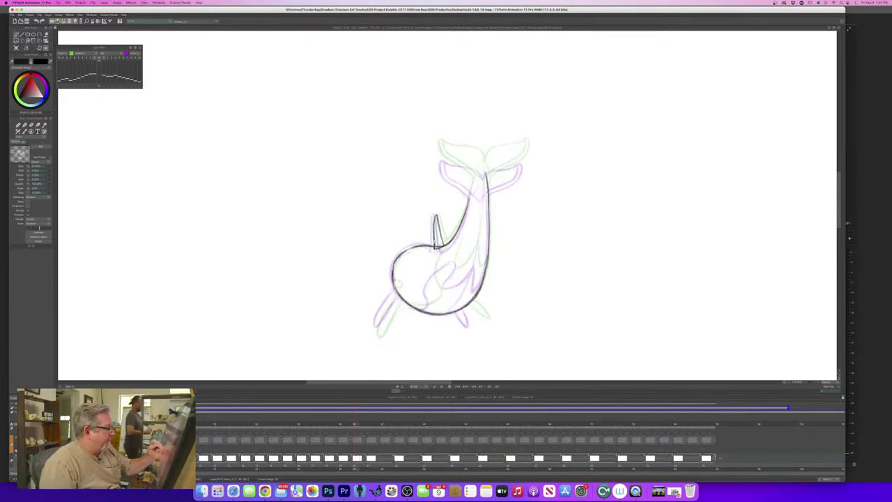
pyautogui.press('Left')
pyautogui.press('Right')
pyautogui.press('Left')
pyautogui.press('Right')
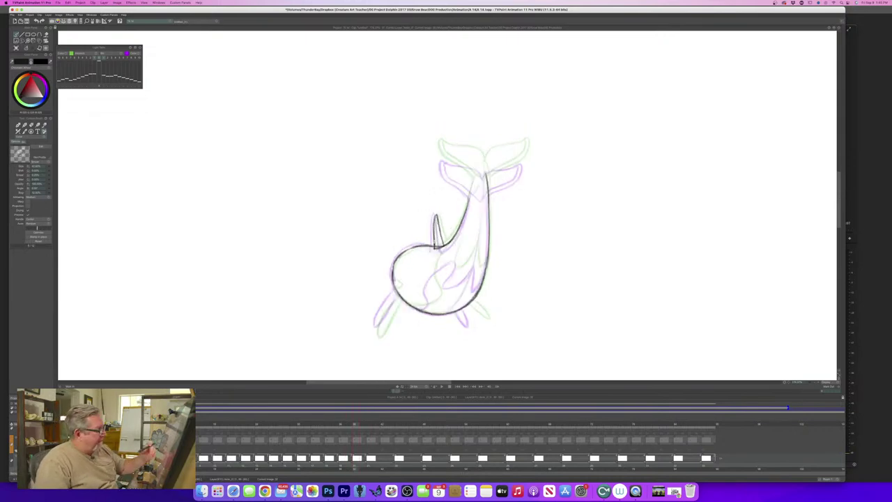
# Flip between this drawing and the previous one to check the dorsal fin's placement and movement.
pyautogui.press('n')
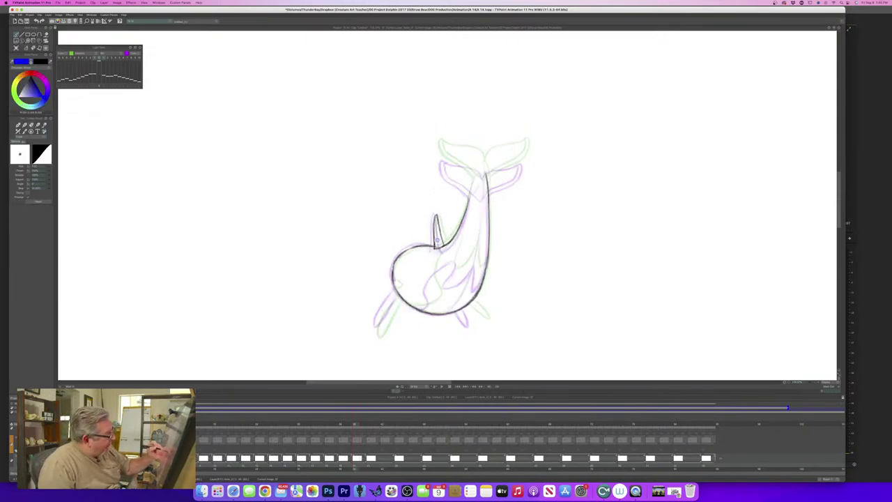
pyautogui.press('Left')
pyautogui.press('Right')
pyautogui.press('Left')
pyautogui.press('Right')
pyautogui.press('Left')
pyautogui.press('Right')
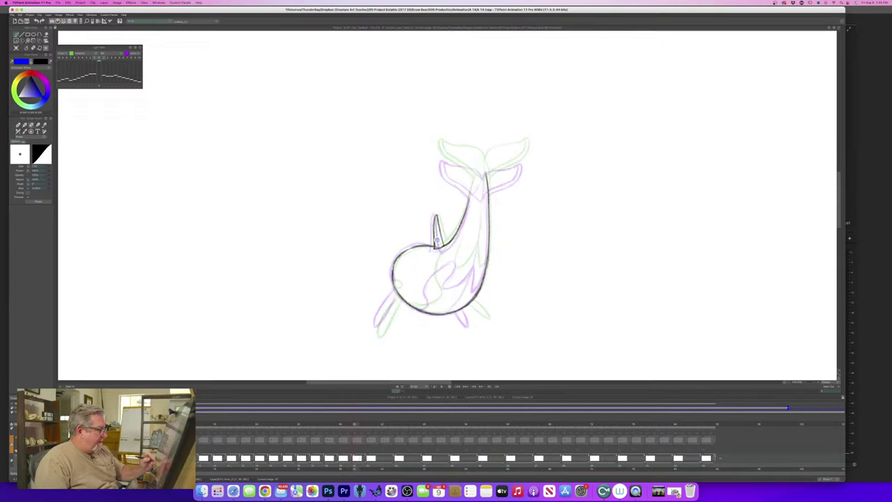
# Draw the short right flipper below the belly between its neighbouring poses and check it against the previous drawing.
pyautogui.press('e')
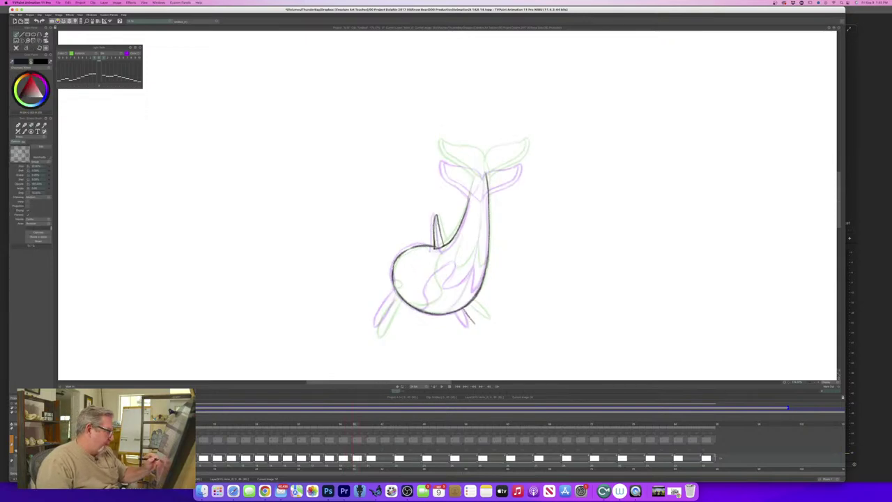
pyautogui.moveTo(468, 303); pyautogui.dragTo(477, 323)
pyautogui.press('Left')
pyautogui.press('Right')
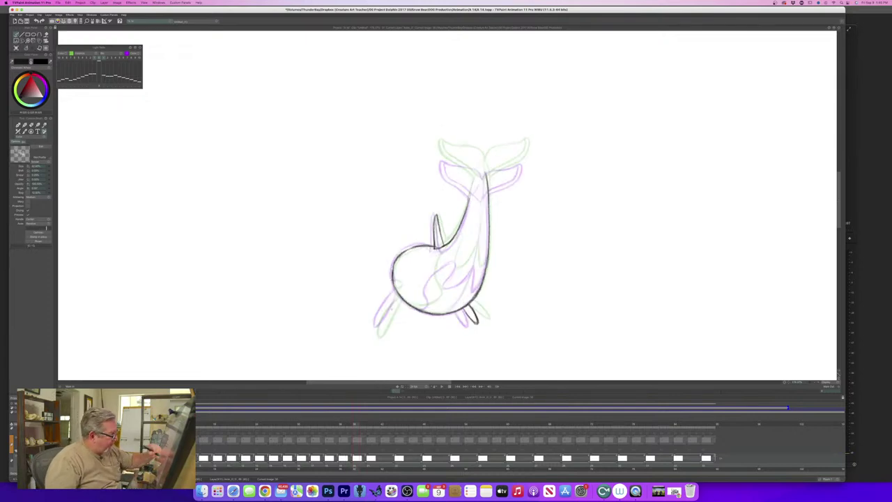
# Draw the long left flipper and the small mark on the head's left edge, comparing both with the previous drawing.
pyautogui.moveTo(395, 294); pyautogui.dragTo(377, 333)
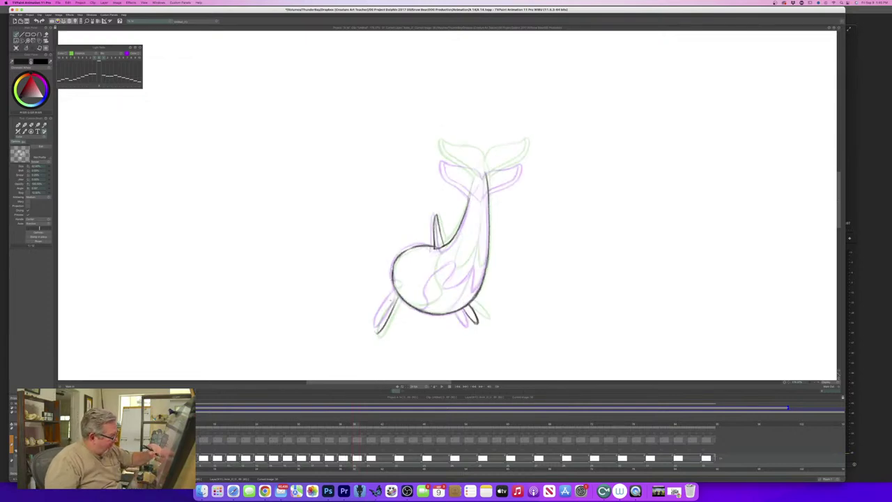
pyautogui.moveTo(395, 291)
pyautogui.mouseDown()
pyautogui.moveTo(376, 333)
pyautogui.moveTo(391, 315)
pyautogui.mouseUp()
pyautogui.press('Left')
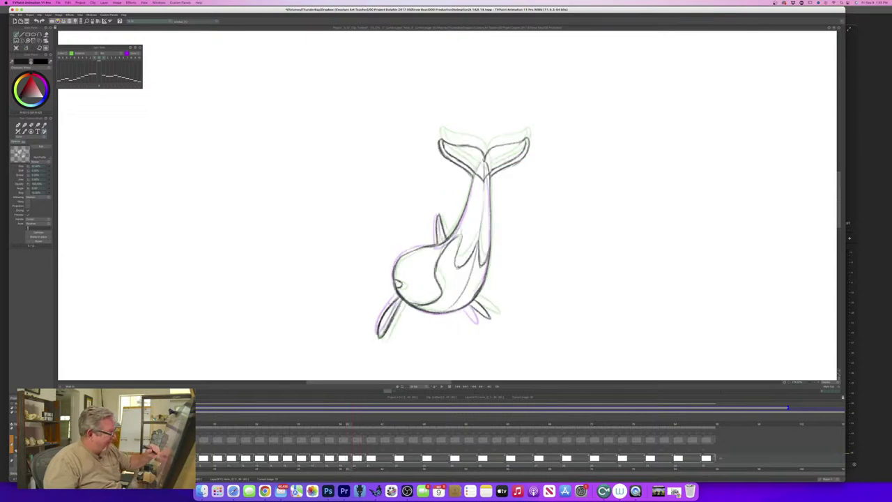
pyautogui.press('Right')
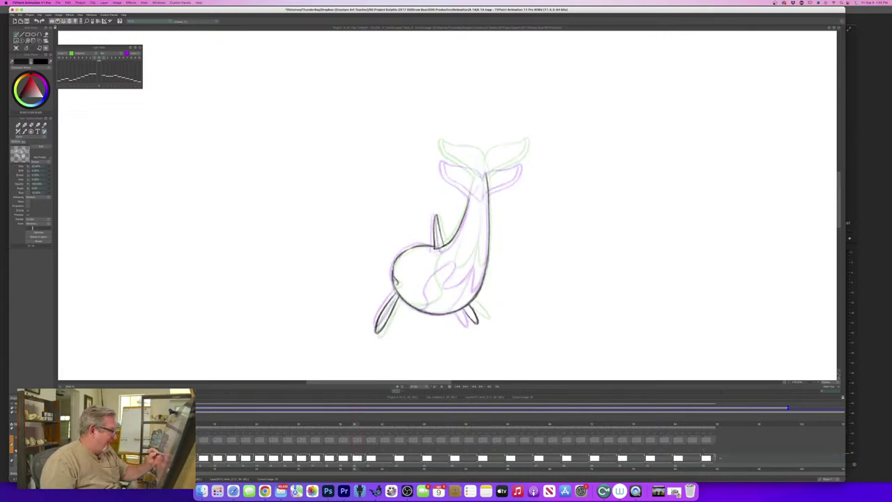
pyautogui.press('Left')
pyautogui.press('Right')
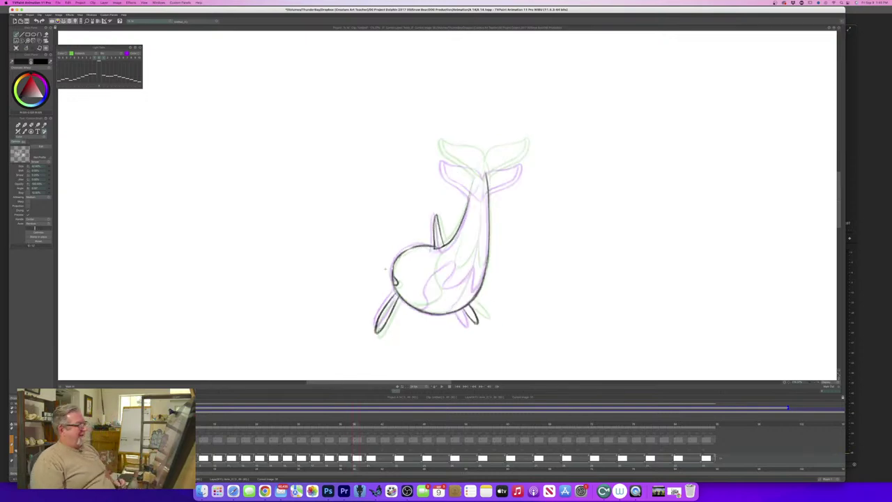
pyautogui.press('Left')
pyautogui.press('Right')
pyautogui.press('Left')
pyautogui.press('Right')
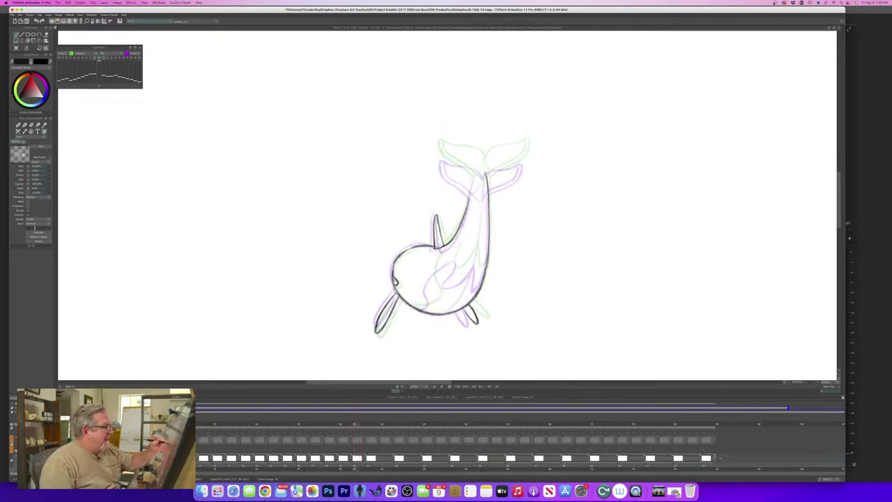
# Draw the inner contour line running from the tail's tip down to the belly and flip against the previous drawing.
pyautogui.moveTo(483, 183)
pyautogui.mouseDown()
pyautogui.moveTo(477, 252)
pyautogui.moveTo(456, 302)
pyautogui.mouseUp()
pyautogui.press('Left')
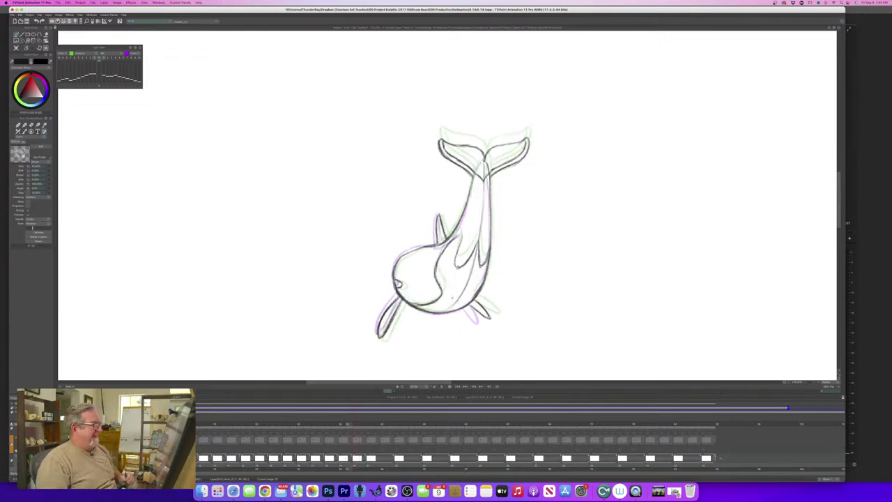
pyautogui.press('Right')
pyautogui.press('Left')
pyautogui.press('Right')
pyautogui.press('Left')
pyautogui.press('Right')
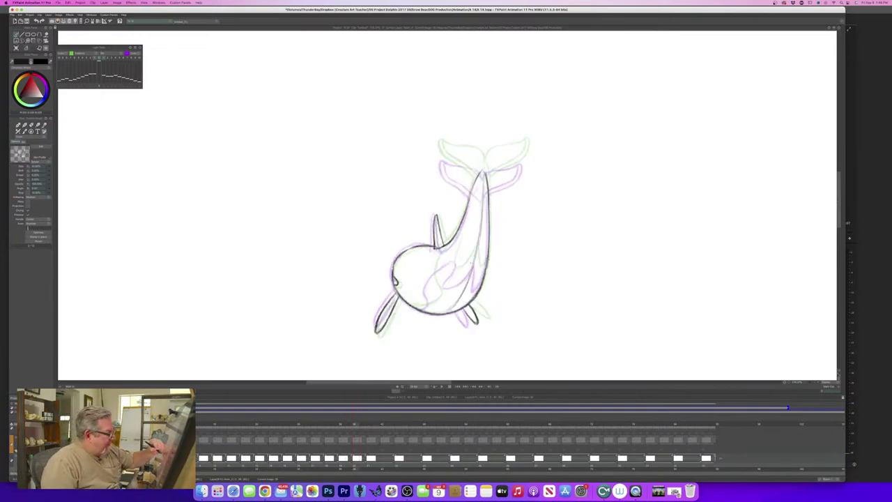
# Draw the wavy colour-patch outline with its pointed lobes across the orca's side down to the belly.
pyautogui.moveTo(463, 273)
pyautogui.mouseDown()
pyautogui.moveTo(475, 257)
pyautogui.moveTo(450, 278)
pyautogui.moveTo(459, 251)
pyautogui.moveTo(437, 263)
pyautogui.moveTo(432, 287)
pyautogui.mouseUp()
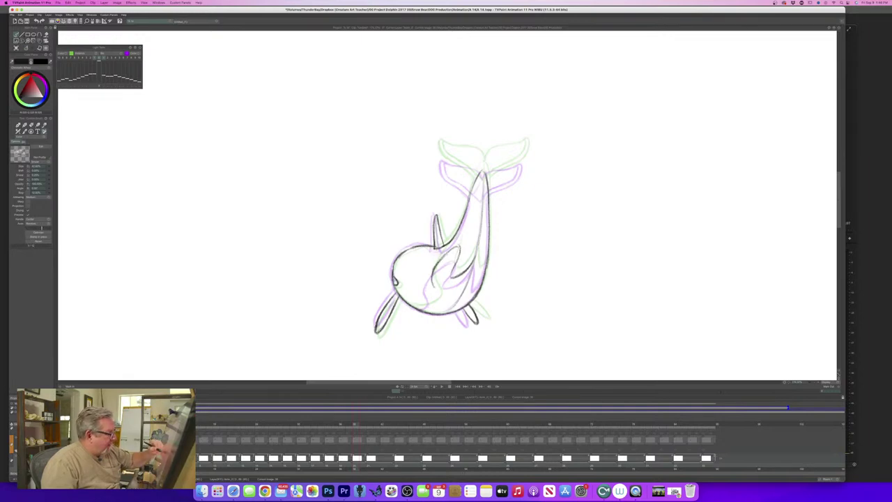
pyautogui.moveTo(454, 248)
pyautogui.mouseDown()
pyautogui.moveTo(437, 264)
pyautogui.moveTo(476, 275)
pyautogui.moveTo(486, 265)
pyautogui.mouseUp()
pyautogui.press('Left')
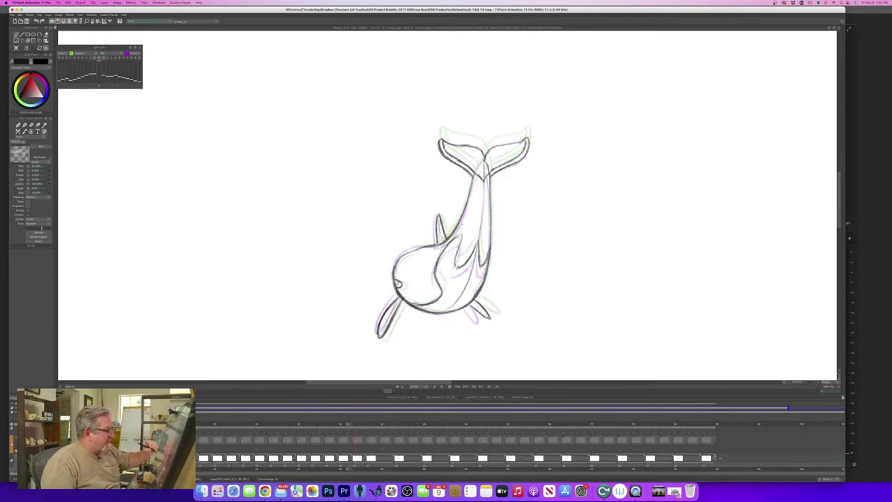
pyautogui.press('Right')
pyautogui.moveTo(433, 278)
pyautogui.mouseDown()
pyautogui.moveTo(429, 306)
pyautogui.moveTo(413, 305)
pyautogui.mouseUp()
pyautogui.press('Left')
pyautogui.press('Right')
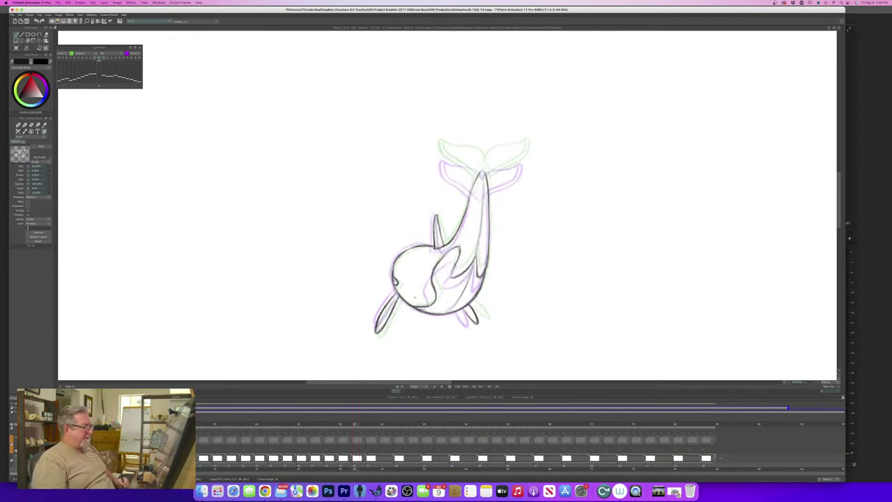
# Flip repeatedly between this drawing and the previous one to examine how the body markings move.
pyautogui.press('Left')
pyautogui.press('Right')
pyautogui.press('Left')
pyautogui.press('Right')
pyautogui.press('Left')
pyautogui.press('Right')
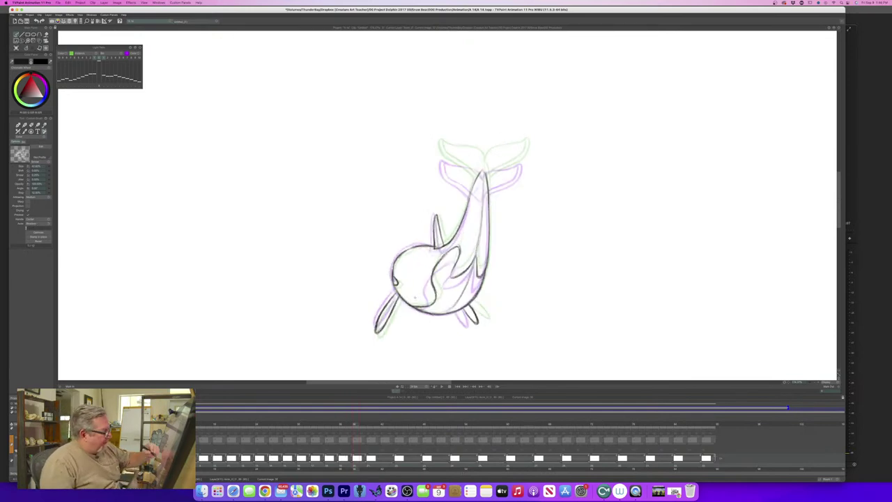
pyautogui.press('Left')
pyautogui.press('Right')
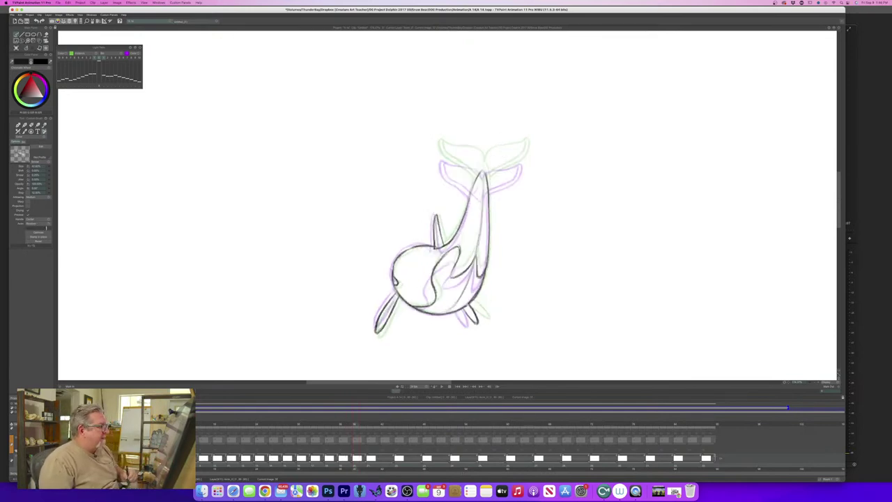
pyautogui.press('Left')
pyautogui.press('Right')
pyautogui.press('Left')
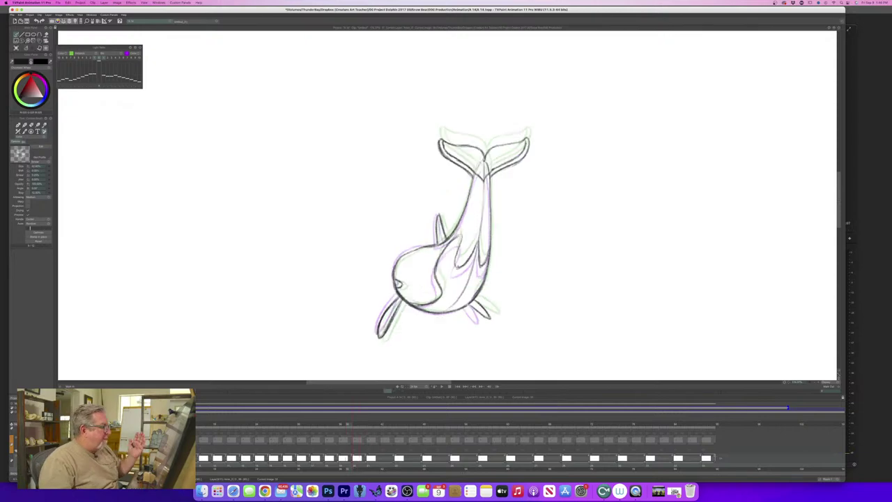
pyautogui.press('Right')
pyautogui.press('Left')
pyautogui.press('Right')
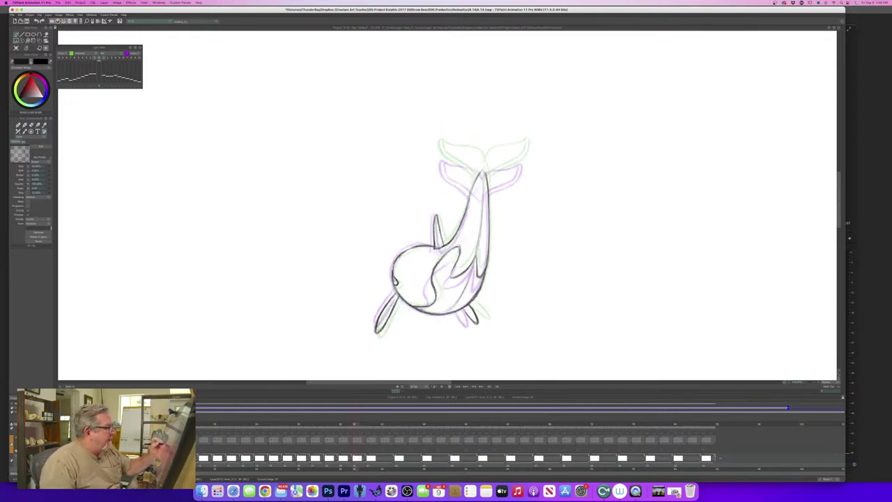
# Draw the lower edges of both tail flukes, joining them to the narrow tail between the neighbouring poses.
pyautogui.moveTo(470, 193); pyautogui.dragTo(464, 217)
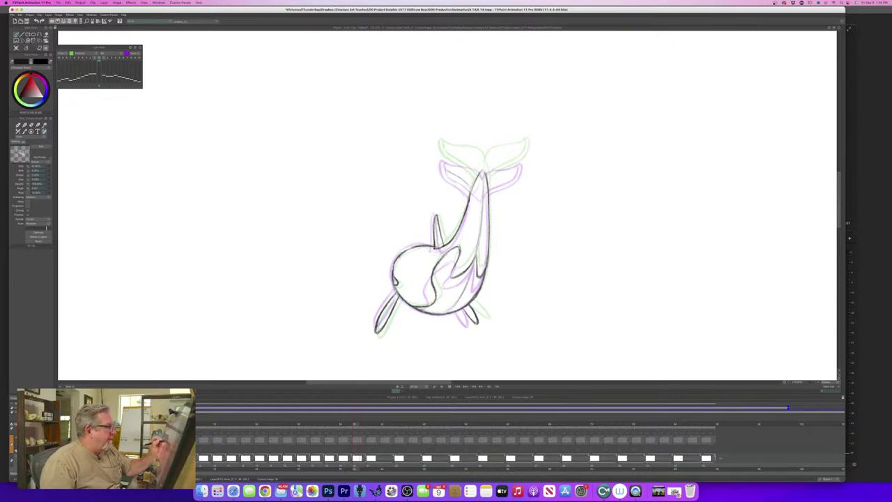
pyautogui.moveTo(438, 152); pyautogui.dragTo(472, 194)
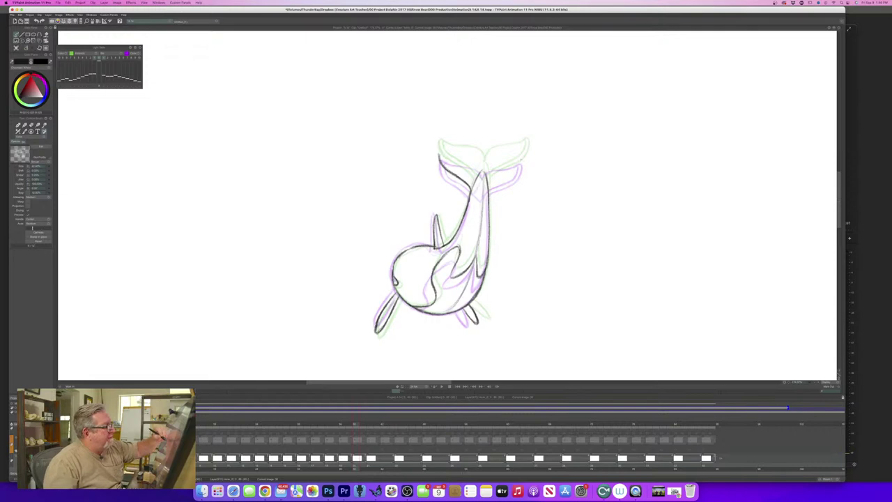
pyautogui.press('Left')
pyautogui.press('Right')
pyautogui.moveTo(526, 155); pyautogui.dragTo(496, 181)
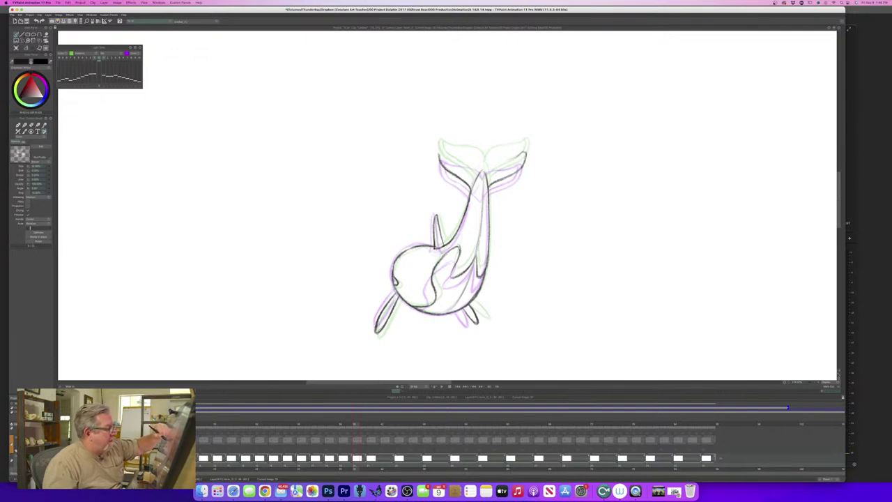
# Draw the upper edges of both flukes meeting at a centre notch, and check them against the previous drawing.
pyautogui.moveTo(515, 158); pyautogui.dragTo(486, 162)
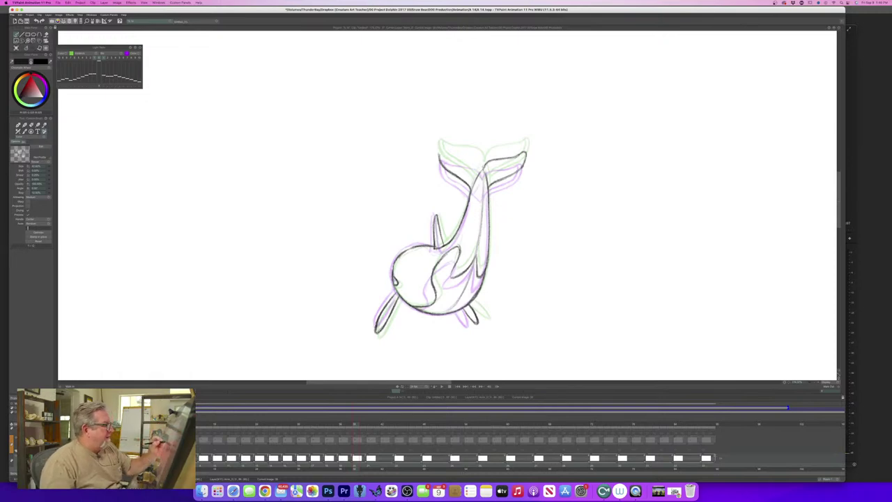
pyautogui.moveTo(482, 167); pyautogui.dragTo(472, 160)
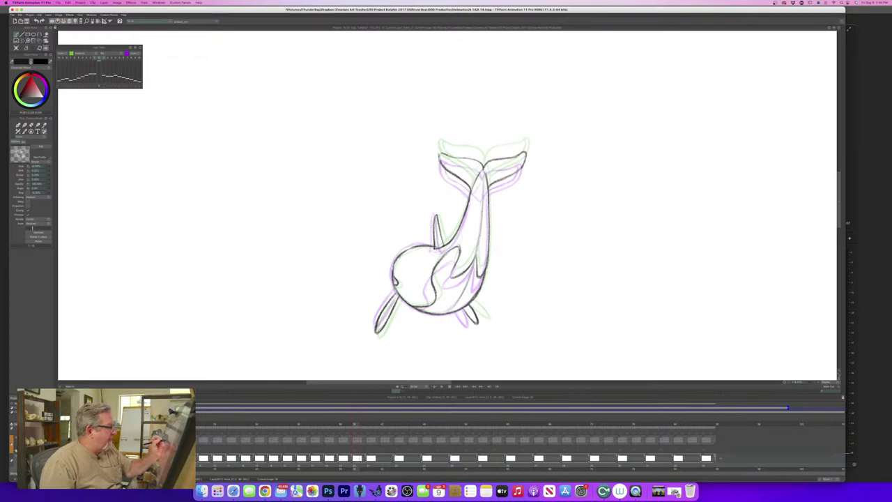
pyautogui.moveTo(441, 159); pyautogui.dragTo(481, 165)
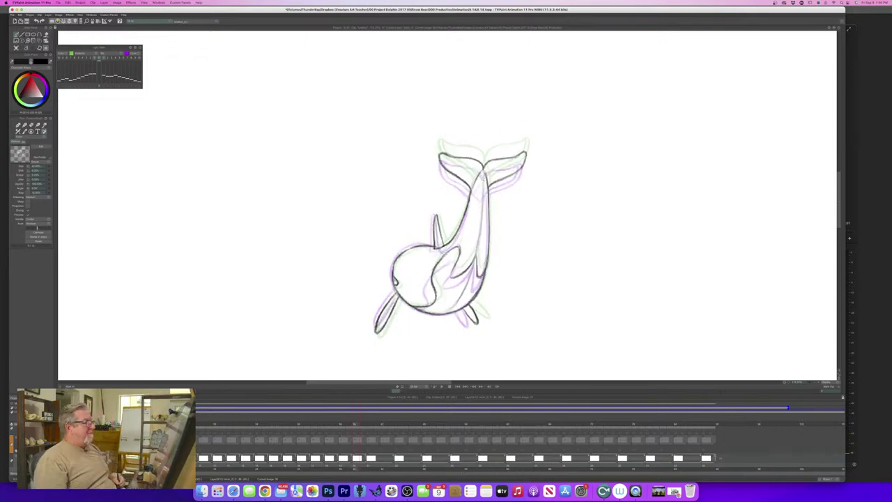
pyautogui.press('Left')
pyautogui.press('Right')
pyautogui.press('Left')
pyautogui.press('Right')
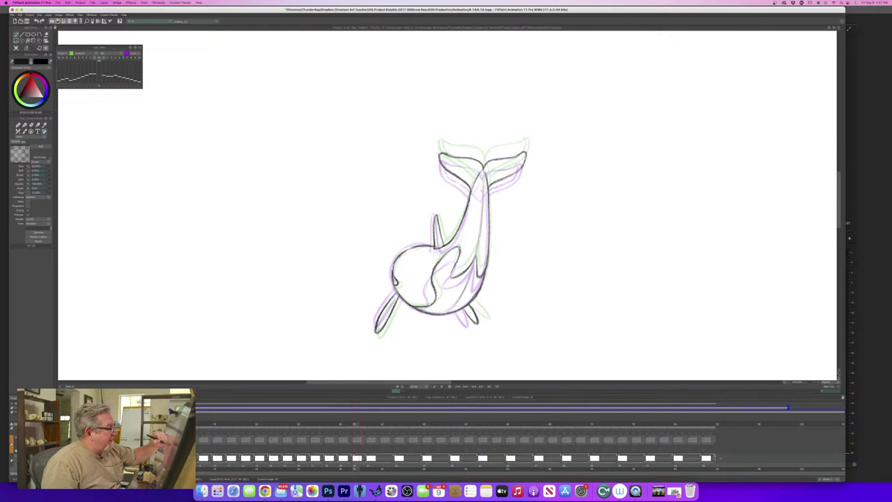
# Add the V at the tail base and the inner contour lines of both flukes, comparing them with the previous drawing.
pyautogui.moveTo(475, 183); pyautogui.dragTo(482, 190)
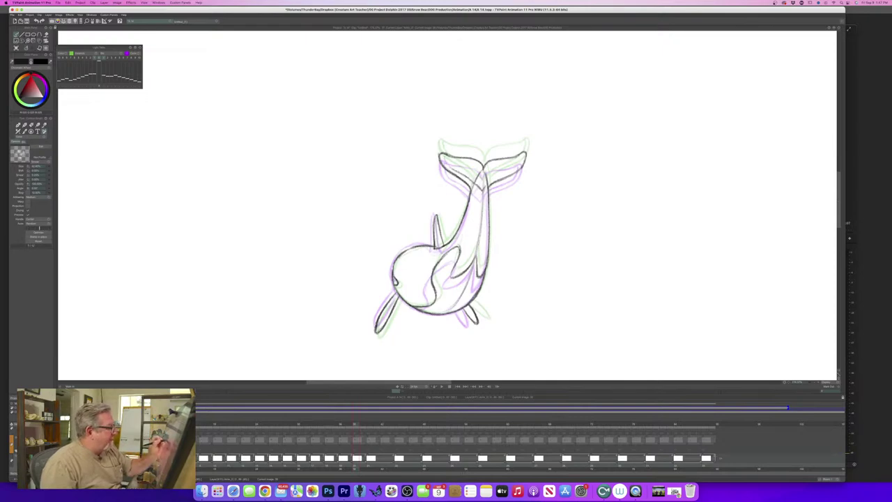
pyautogui.moveTo(443, 160); pyautogui.dragTo(472, 182)
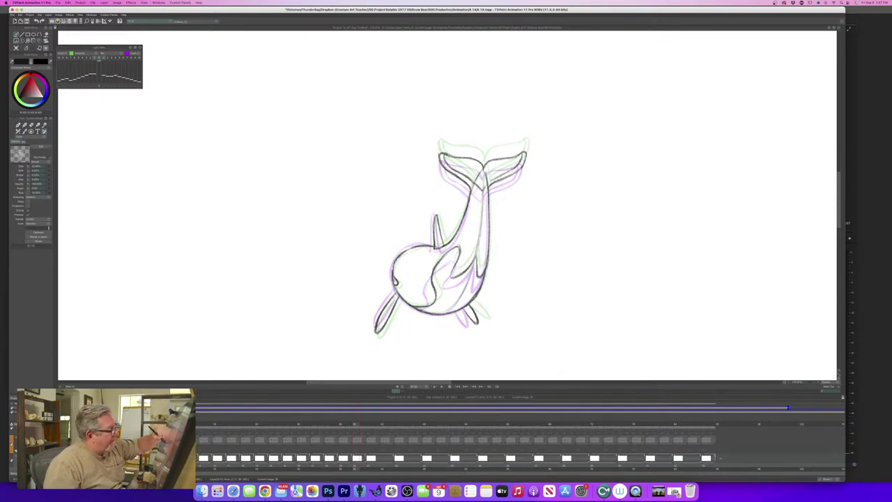
pyautogui.press('Left')
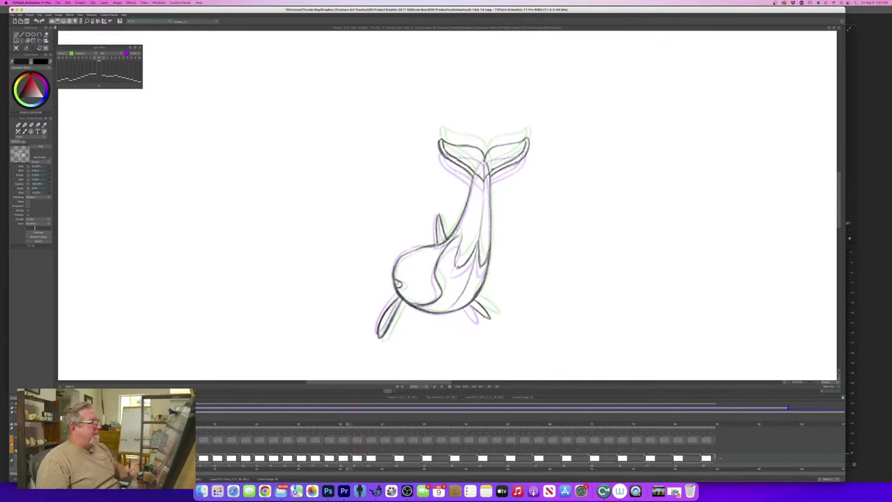
pyautogui.press('Right')
pyautogui.press('Left')
pyautogui.press('Right')
pyautogui.press('Left')
pyautogui.press('Right')
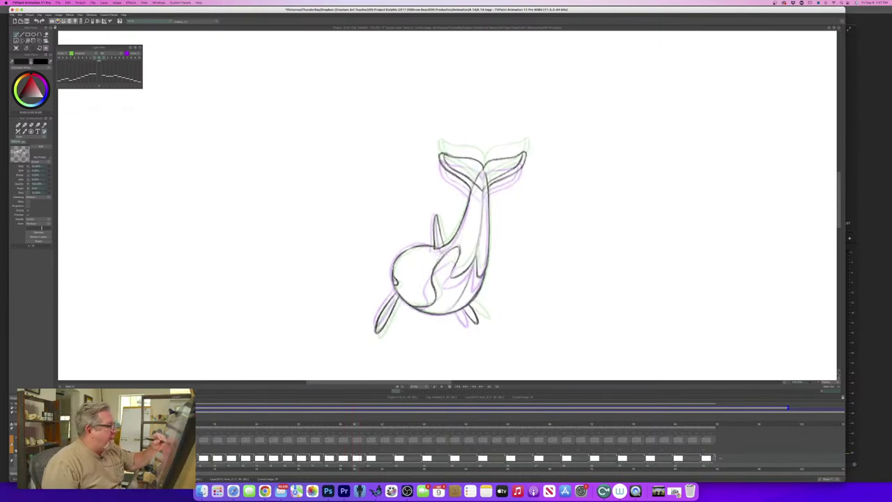
# Erase the overlapping line where the flukes join the tail and flip to check the cleanup.
pyautogui.press('e')
pyautogui.moveTo(479, 174); pyautogui.dragTo(475, 183)
pyautogui.press('Left')
pyautogui.press('Right')
# On the following blank in-between, draw the tail's two sides and the belly curve between the neighbouring poses.
pyautogui.press('b')
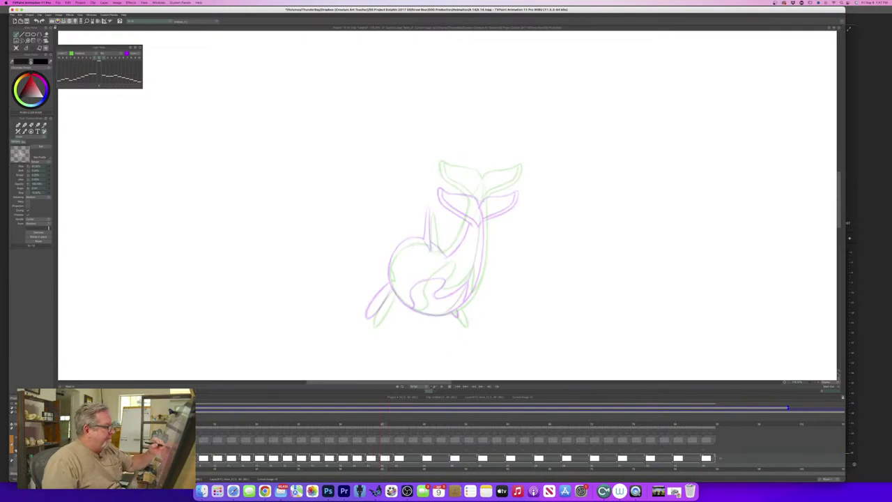
pyautogui.moveTo(484, 201)
pyautogui.mouseDown()
pyautogui.moveTo(477, 293)
pyautogui.moveTo(432, 315)
pyautogui.moveTo(397, 293)
pyautogui.moveTo(419, 312)
pyautogui.mouseUp()
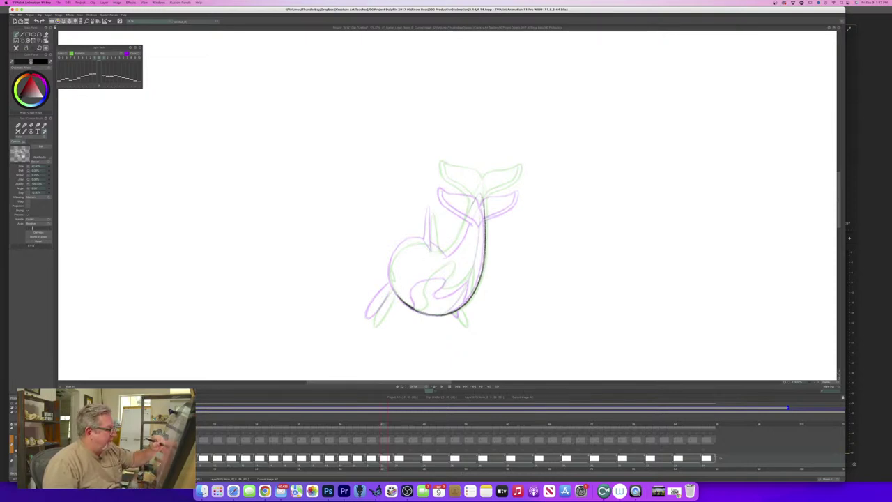
pyautogui.moveTo(475, 201); pyautogui.dragTo(444, 254)
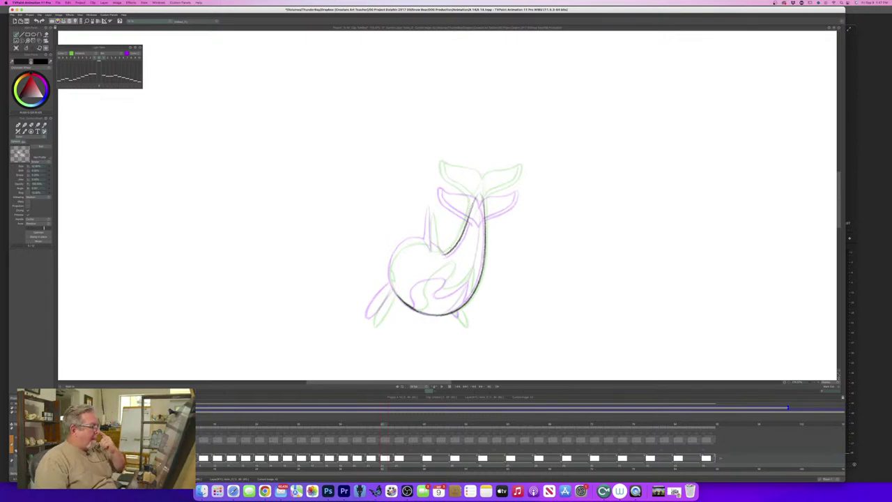
pyautogui.press('Left')
pyautogui.press('Right')
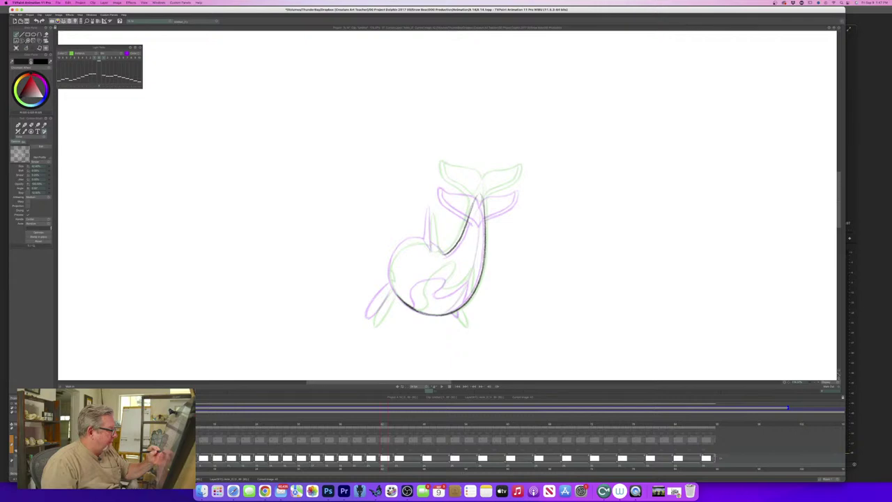
# Close the body outline around the back and head, add the small mark on the head's edge, and compare with the previous drawing.
pyautogui.moveTo(438, 248)
pyautogui.mouseDown()
pyautogui.moveTo(413, 241)
pyautogui.moveTo(396, 253)
pyautogui.moveTo(390, 289)
pyautogui.moveTo(403, 302)
pyautogui.mouseUp()
pyautogui.moveTo(390, 271); pyautogui.dragTo(391, 280)
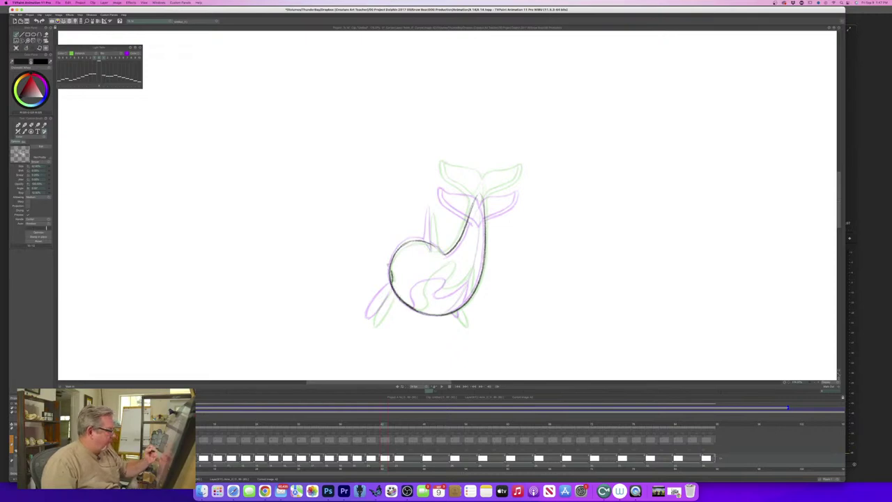
pyautogui.press('Left')
pyautogui.press('Right')
pyautogui.press('Left')
pyautogui.press('Right')
pyautogui.press('Left')
pyautogui.press('Right')
pyautogui.press('Left')
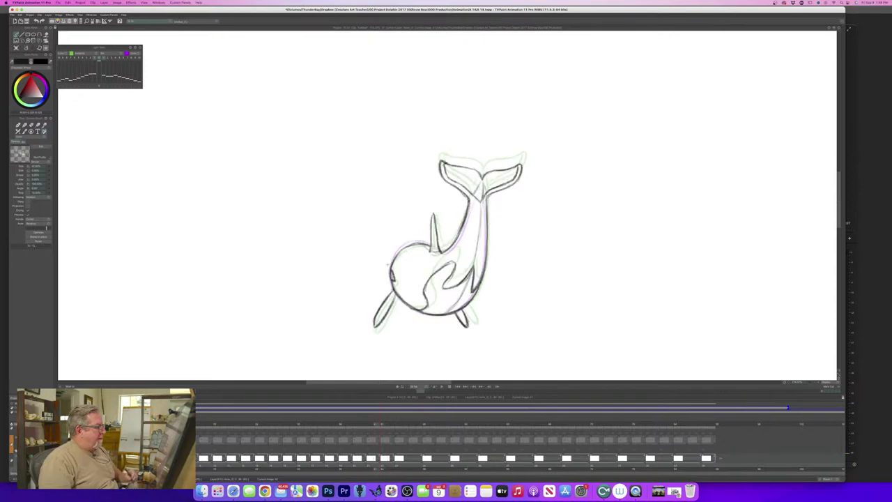
pyautogui.press('Right')
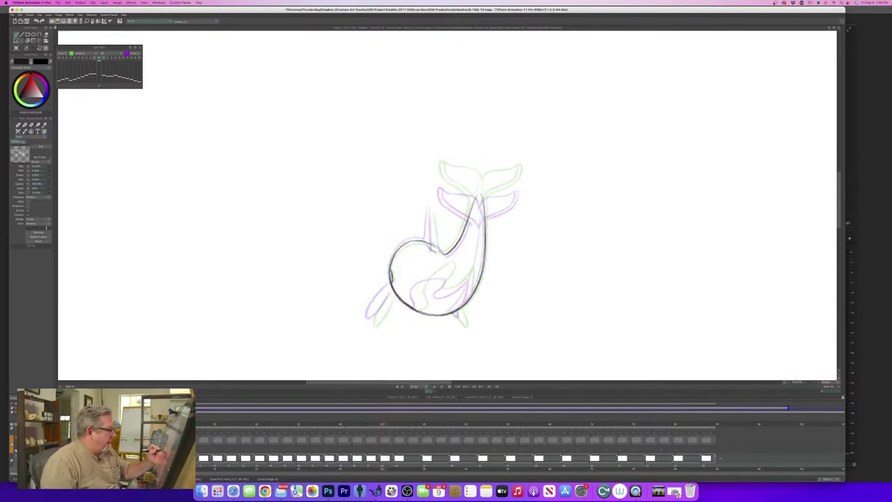
# Draw the narrow upright dorsal fin on the orca's back and flip against the previous drawing to check it.
pyautogui.moveTo(432, 220); pyautogui.dragTo(435, 253)
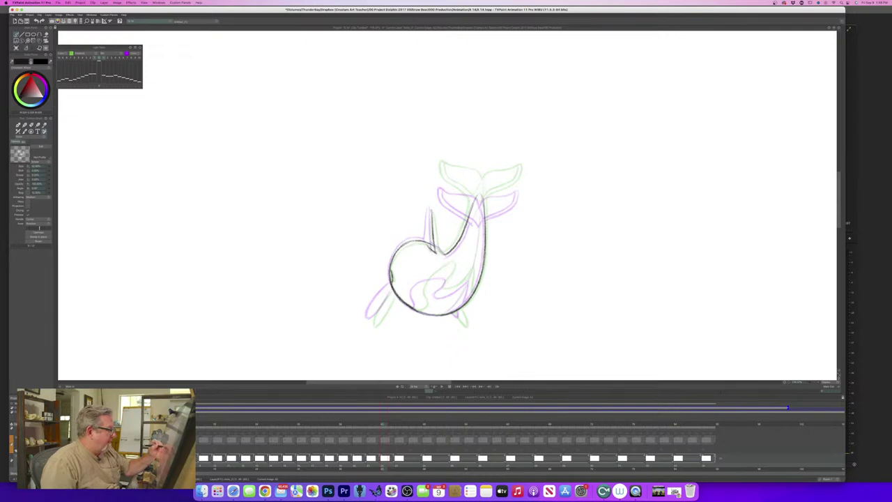
pyautogui.moveTo(428, 211)
pyautogui.mouseDown()
pyautogui.moveTo(424, 240)
pyautogui.moveTo(433, 246)
pyautogui.mouseUp()
pyautogui.press('e')
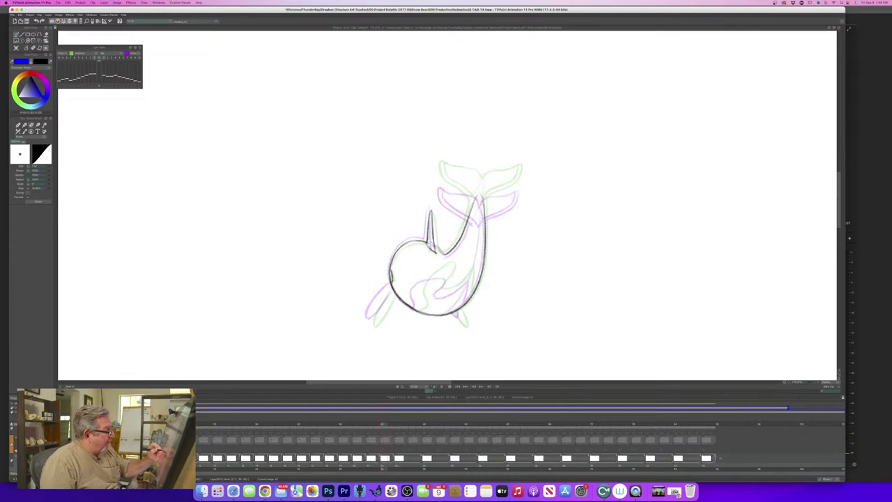
pyautogui.press('Left')
pyautogui.press('Right')
pyautogui.press('Left')
pyautogui.press('Right')
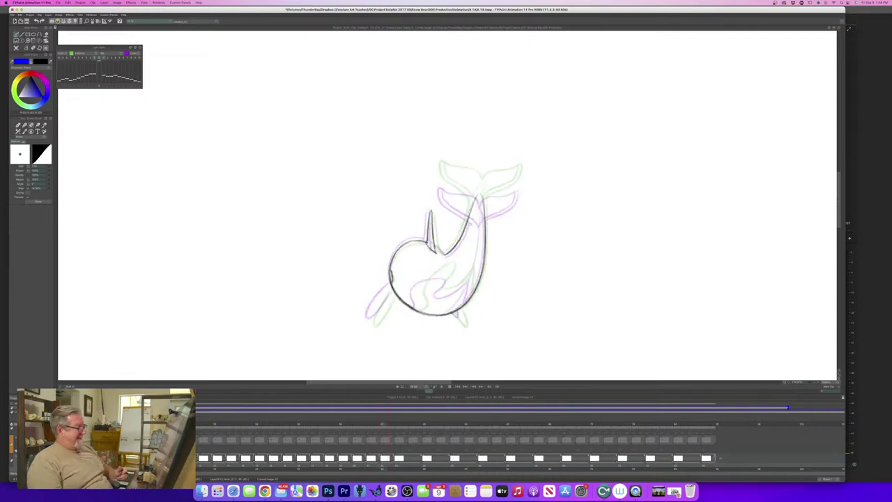
# With the sketch brush, draw the small pectoral fin under the orca's rear belly, using the preceding drawing as reference.
pyautogui.press('b')
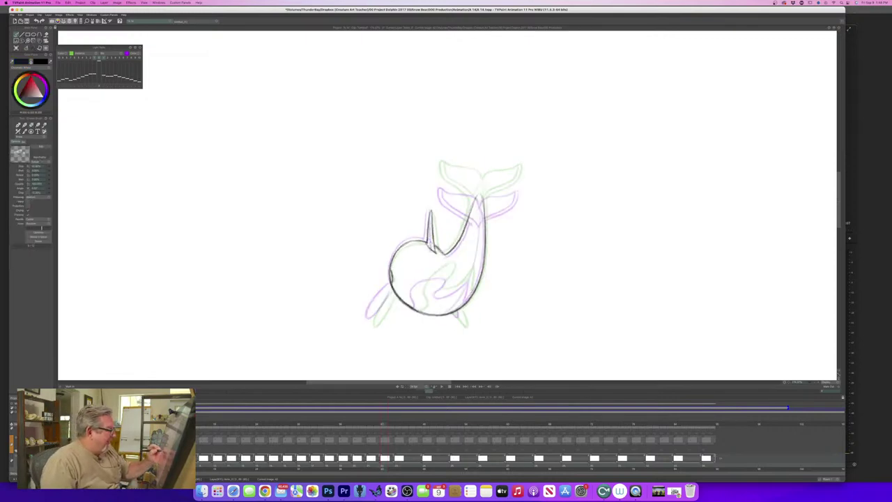
pyautogui.press('Left')
pyautogui.press('Right')
pyautogui.press('Left')
pyautogui.press('Right')
pyautogui.press('Left')
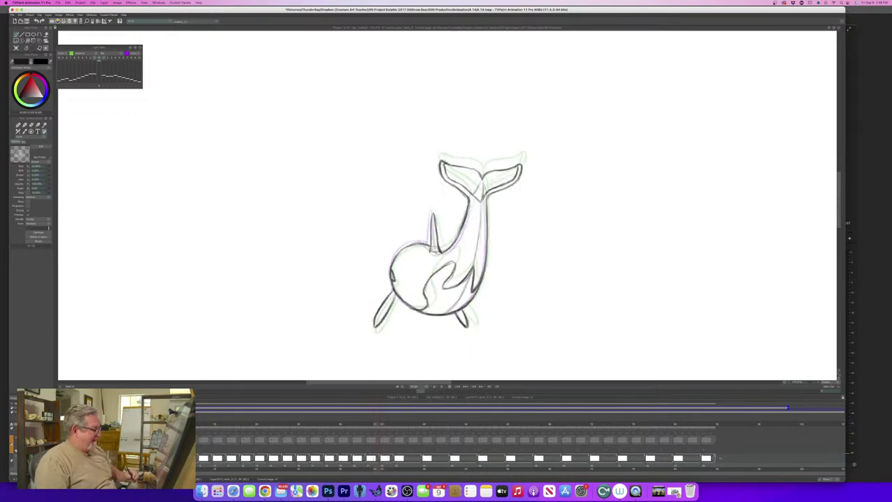
pyautogui.press('Right')
pyautogui.press('Left')
pyautogui.press('Right')
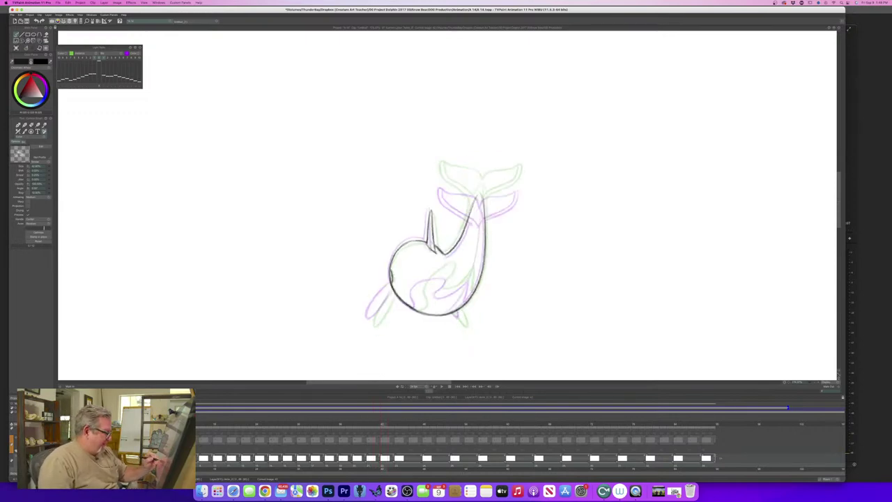
pyautogui.moveTo(463, 309); pyautogui.dragTo(462, 326)
# Draw the long pectoral fin below the orca's head and the wavy colour-boundary markings on its belly.
pyautogui.press('Left')
pyautogui.press('Right')
pyautogui.press('Left')
pyautogui.press('Right')
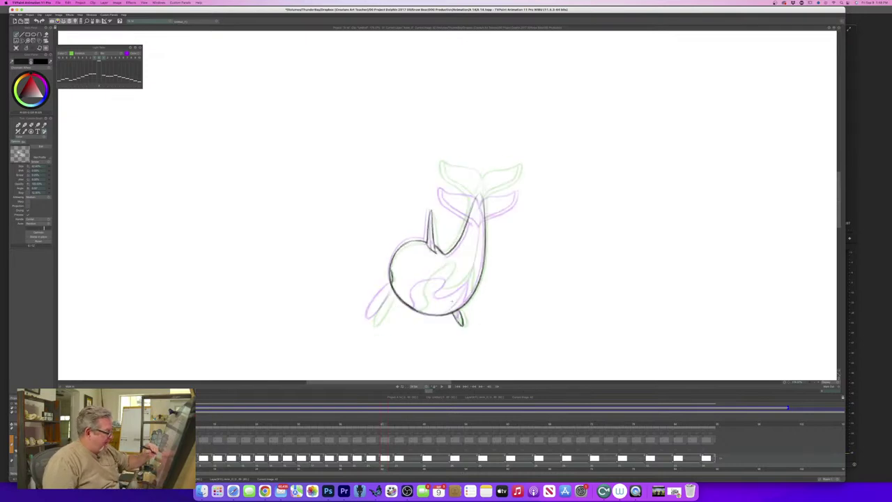
pyautogui.moveTo(394, 290); pyautogui.dragTo(370, 322)
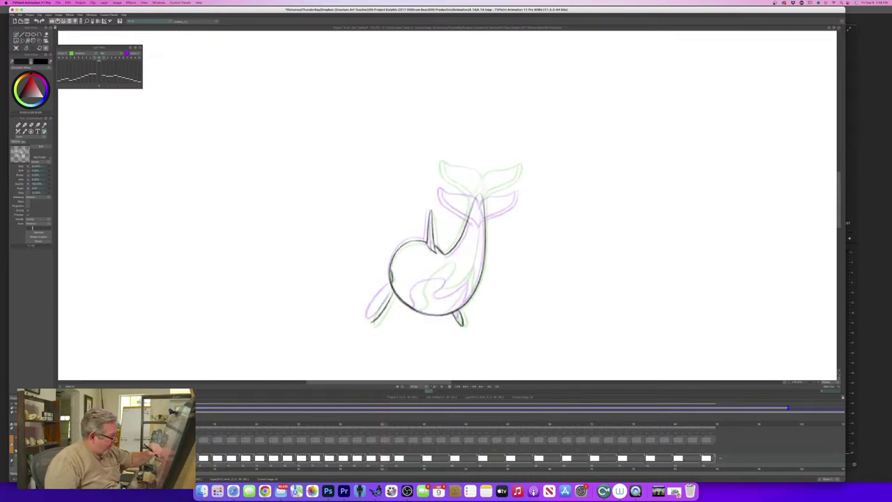
pyautogui.moveTo(393, 286); pyautogui.dragTo(370, 322)
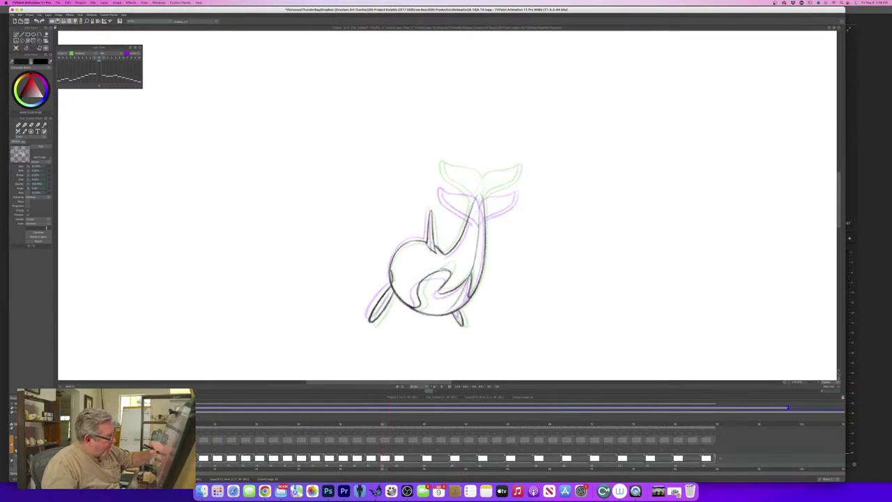
# Flip between the new orca drawing and the preceding ones to examine the motion of fins and markings.
pyautogui.press('Left')
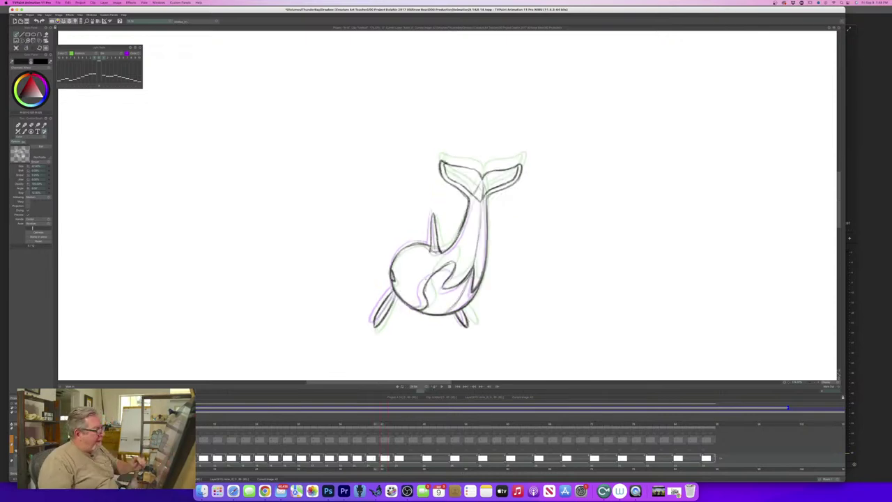
pyautogui.press('Right')
pyautogui.press('p')
pyautogui.press('Left')
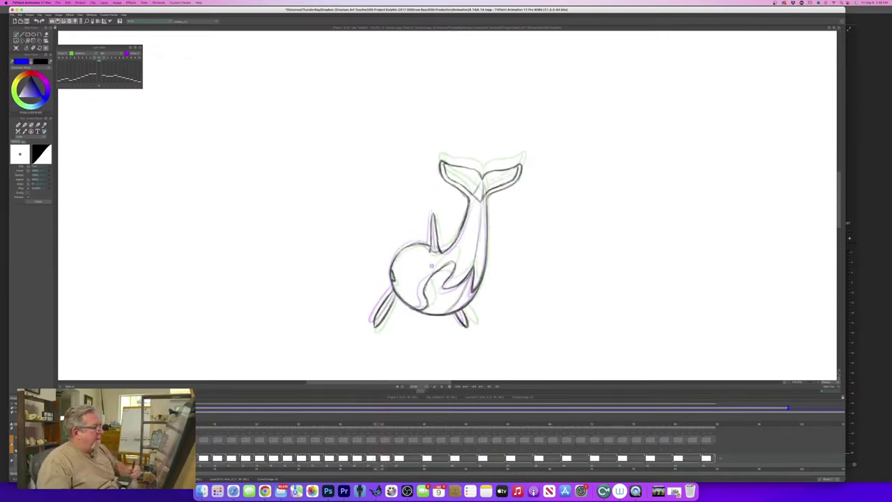
pyautogui.press('Right')
pyautogui.press('Left')
pyautogui.press('Right')
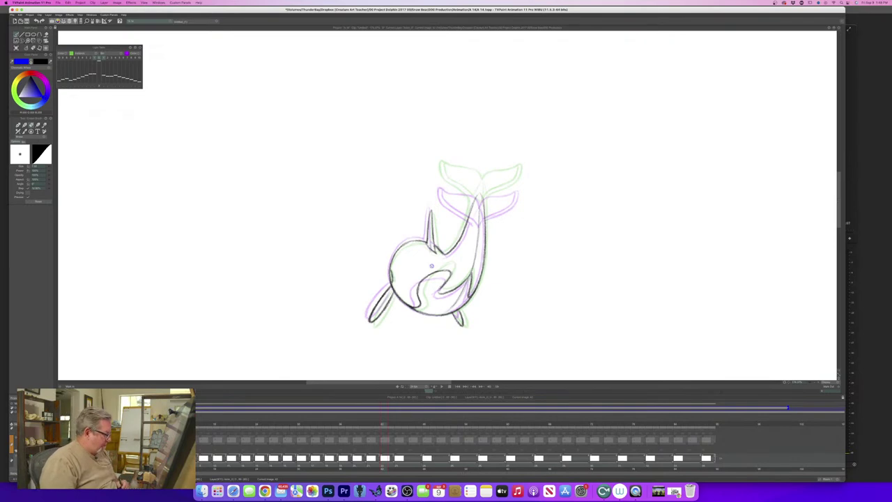
pyautogui.press('Left')
pyautogui.press('Left')
pyautogui.press('Left')
pyautogui.press('Left')
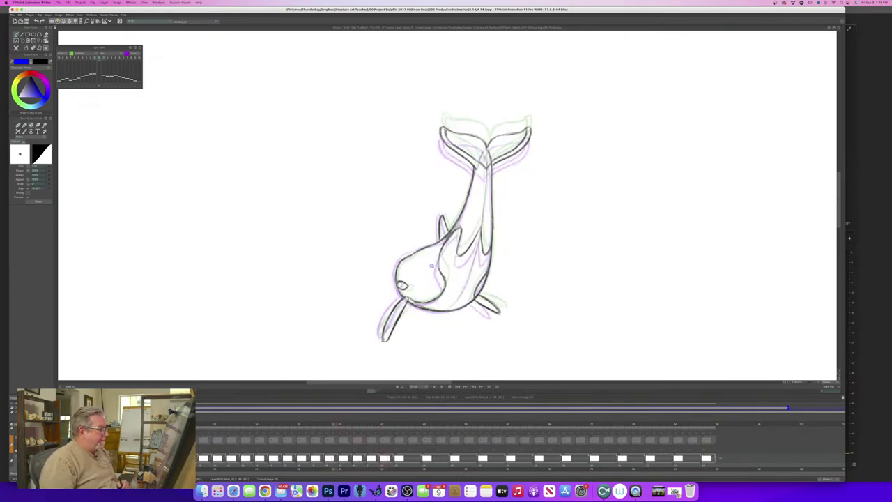
# Sketch the short saddle-patch line below the dorsal fin on an earlier orca drawing and start it on the drawing before that.
pyautogui.press('Right')
pyautogui.press('Right')
pyautogui.press('Right')
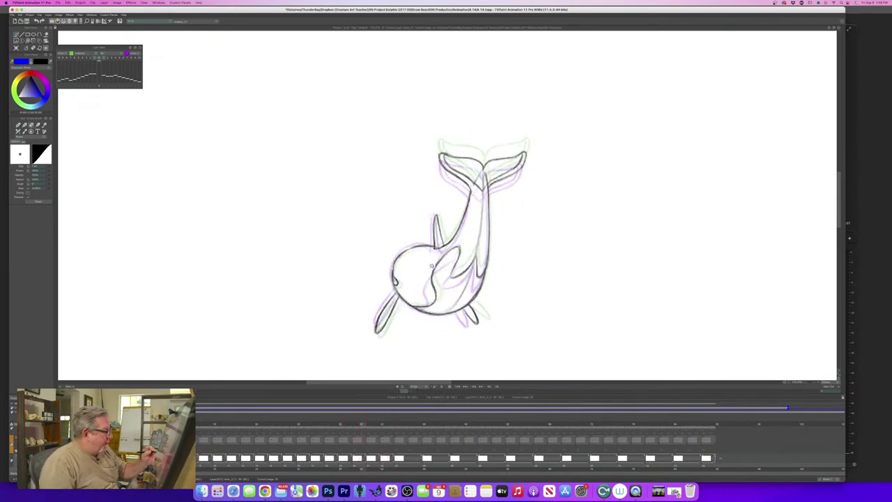
pyautogui.press('b')
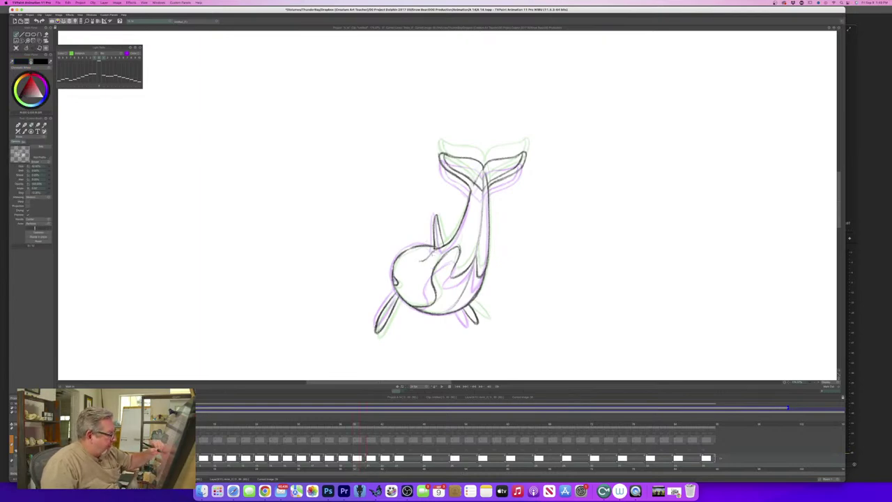
pyautogui.press('Left')
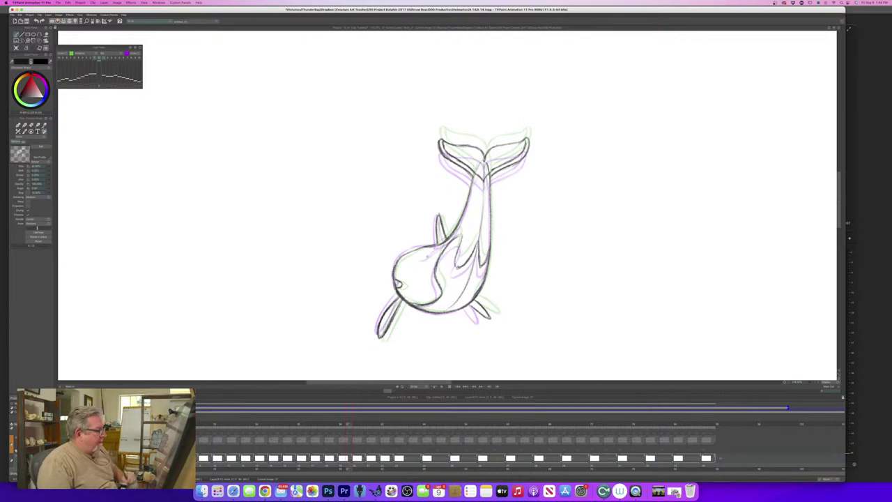
pyautogui.moveTo(439, 246); pyautogui.dragTo(428, 254)
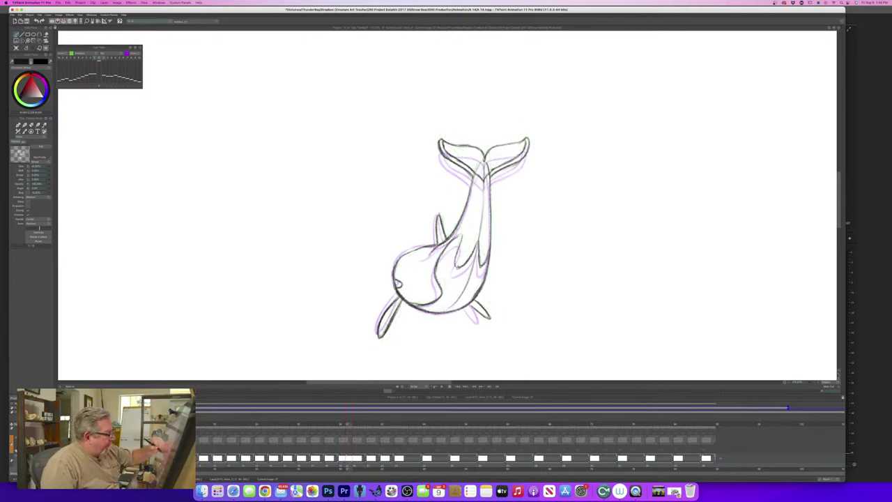
# Flip back and forth through the neighbouring orca drawings to check how the saddle-patch line emerges.
pyautogui.press('Left')
pyautogui.press('Right')
pyautogui.press('Left')
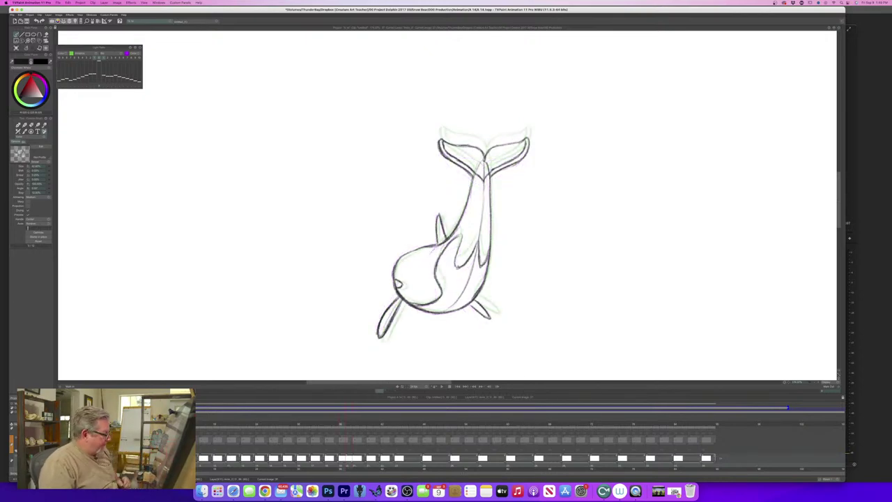
pyautogui.press('Right')
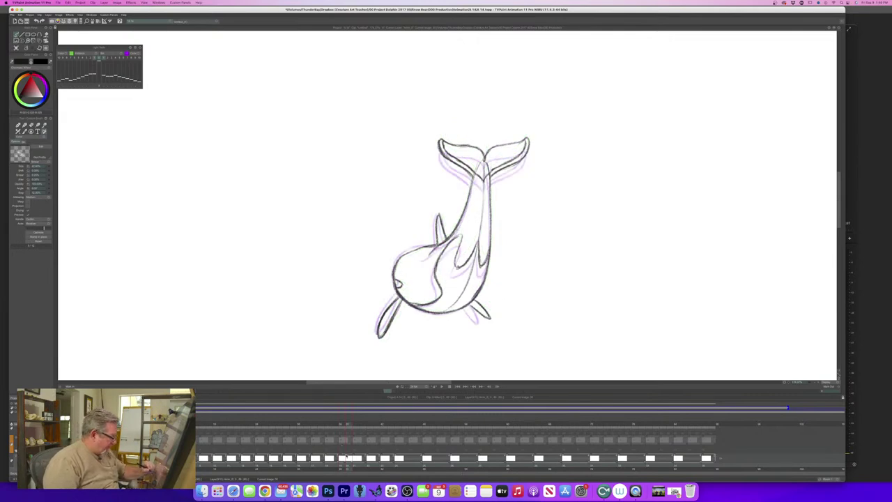
pyautogui.press('Left')
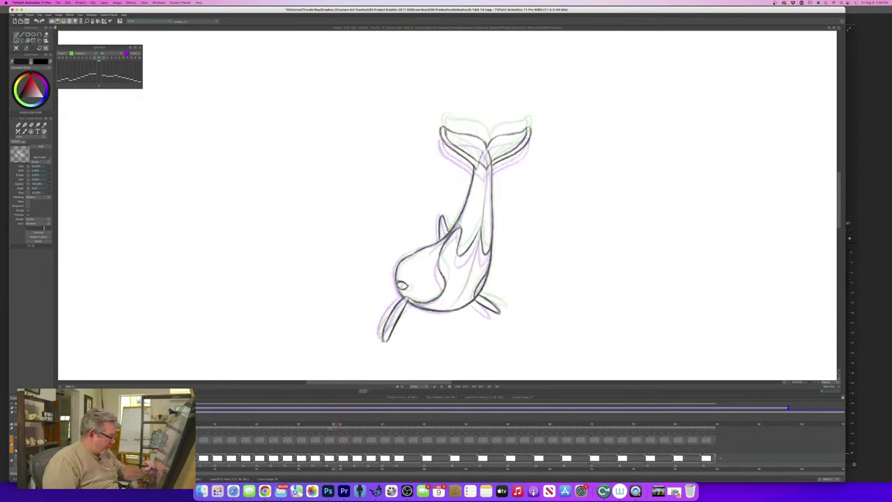
pyautogui.press('Left')
pyautogui.press('Right')
pyautogui.press('Right')
pyautogui.press('Right')
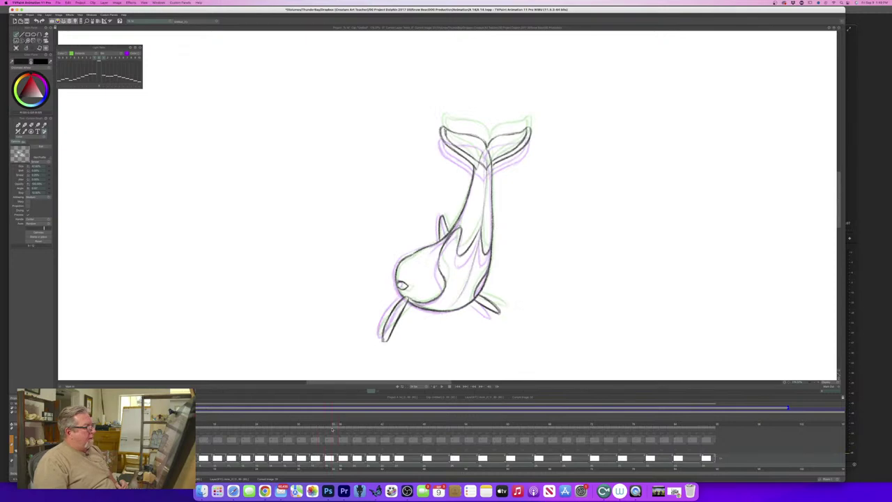
pyautogui.press('Right')
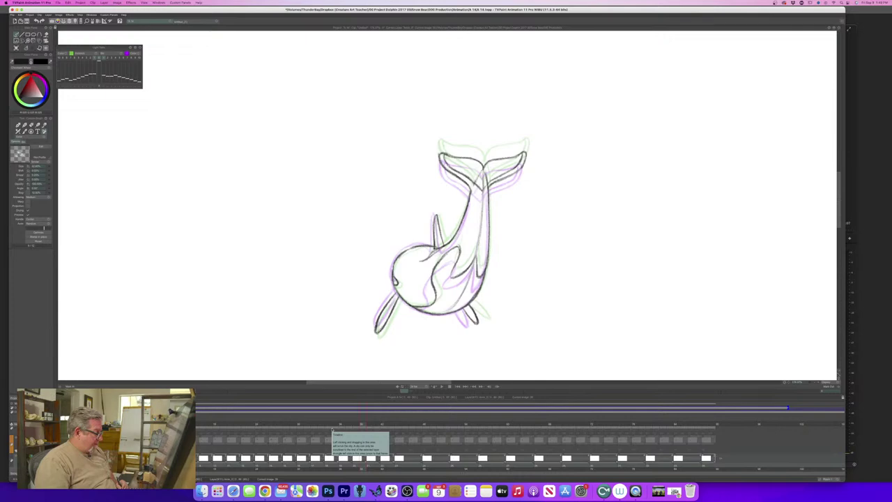
pyautogui.press('Right')
pyautogui.press('Left')
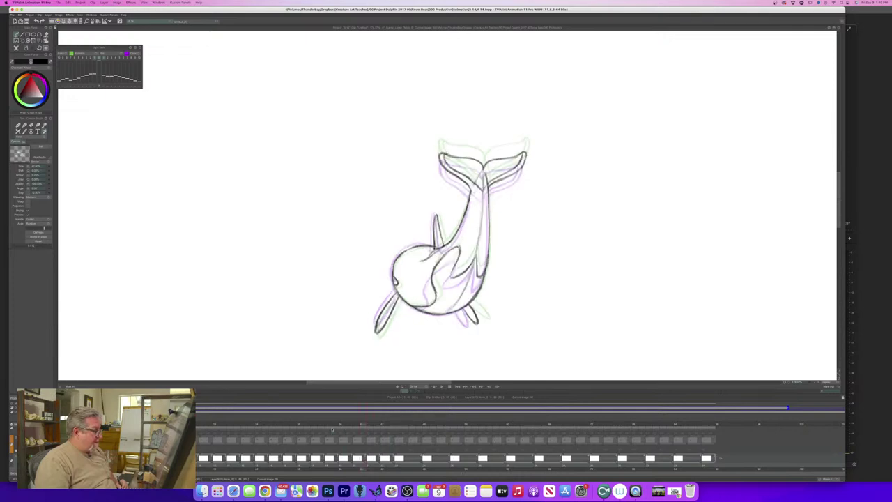
# Extend the curved saddle-patch line below the dorsal fin on the following orca drawing and compare it with its neighbours.
pyautogui.press('Right')
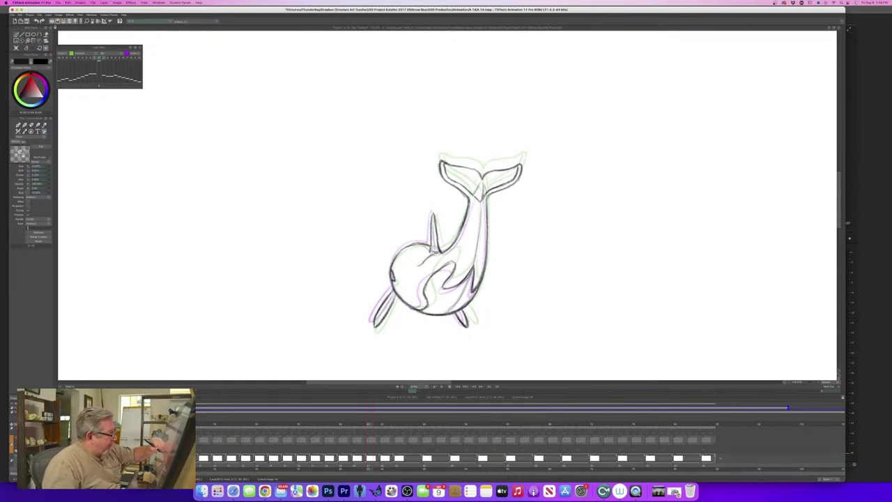
pyautogui.moveTo(432, 260); pyautogui.dragTo(417, 265)
pyautogui.press('Left')
pyautogui.press('Right')
pyautogui.press('Left')
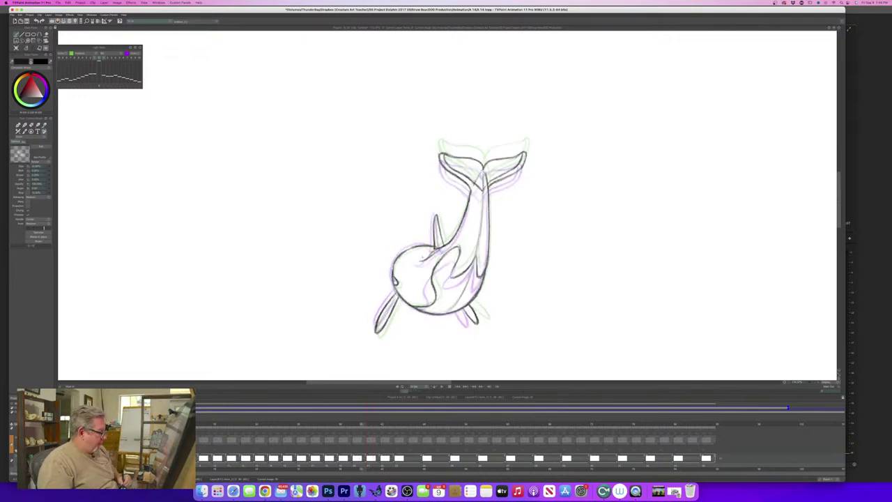
pyautogui.press('Right')
pyautogui.press('Right')
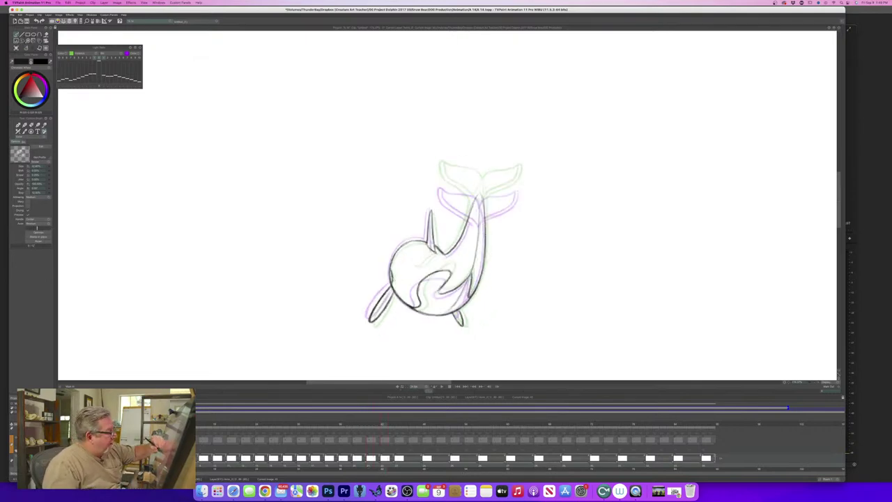
# Draw the saddle patch below the dorsal fin on the tailless orca drawing, erasing and redrawing its edge as needed.
pyautogui.press('Right')
pyautogui.press('Left')
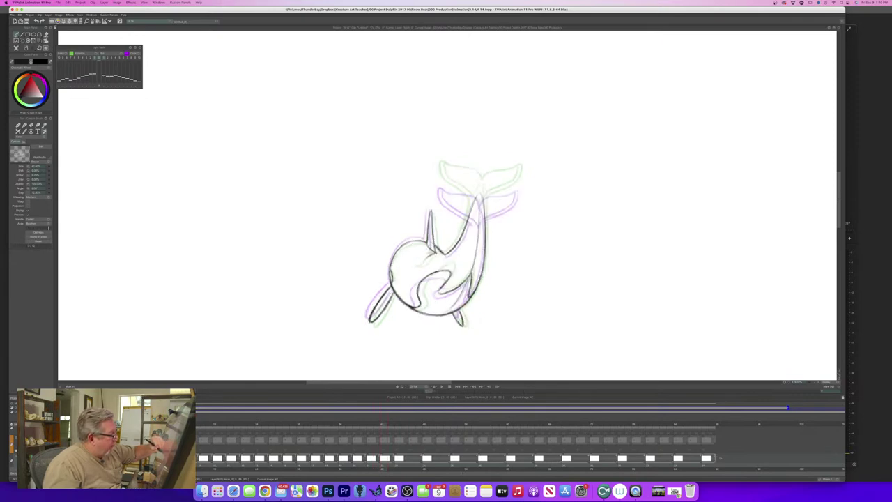
pyautogui.press('e')
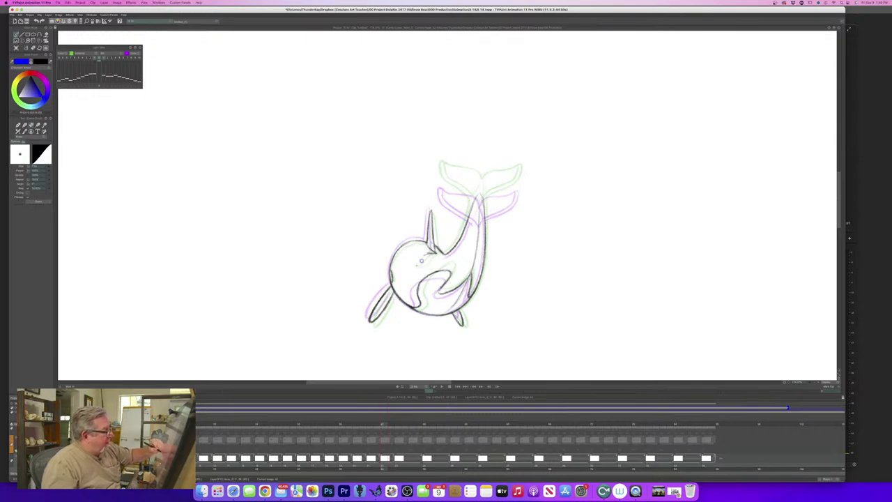
pyautogui.press('e')
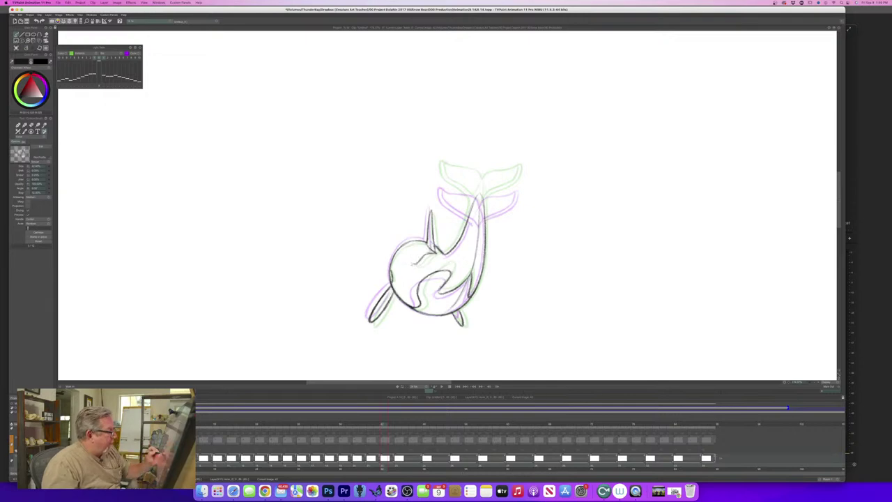
pyautogui.moveTo(412, 262)
pyautogui.mouseDown()
pyautogui.moveTo(433, 253)
pyautogui.moveTo(413, 263)
pyautogui.mouseUp()
pyautogui.press('Left')
pyautogui.press('Right')
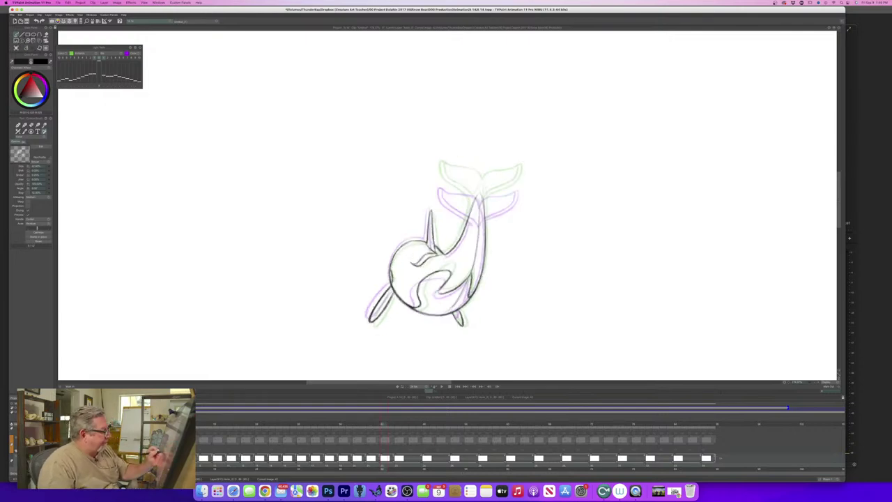
# Advance past the next orca drawing and insert a blank drawing before the following key pose.
pyautogui.press('Right')
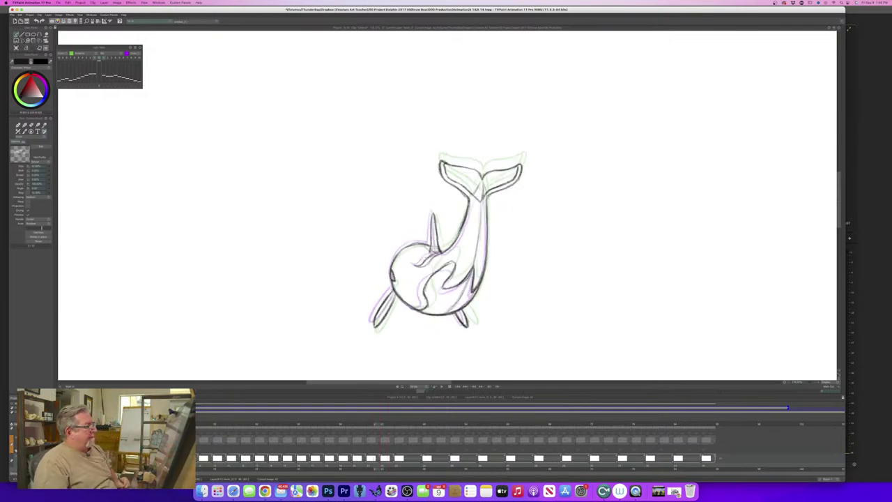
pyautogui.press('Left')
pyautogui.press('Right')
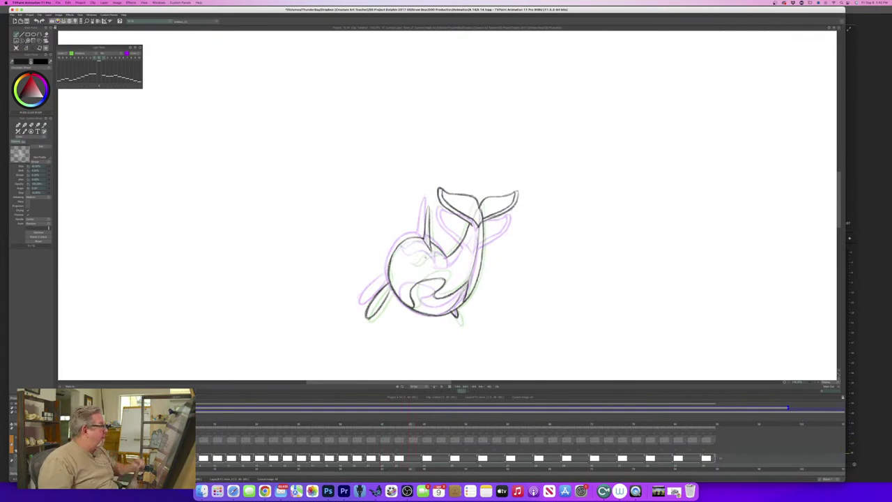
pyautogui.press('Right')
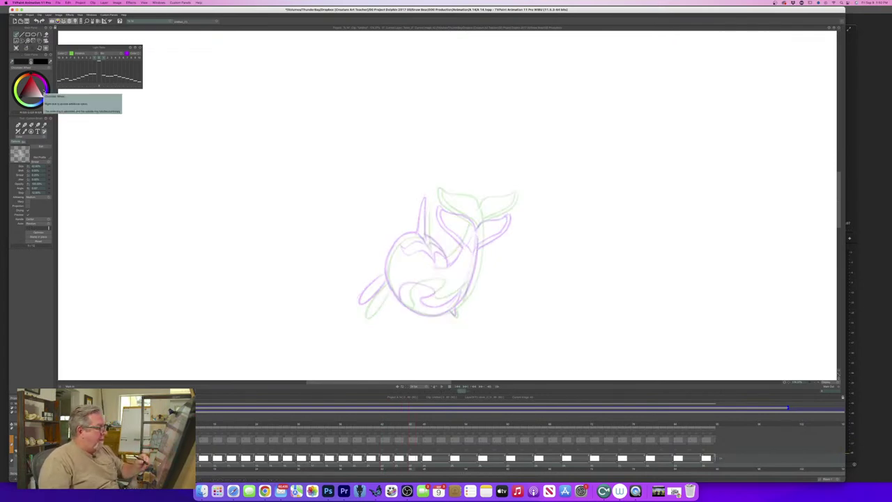
# Draw the saddle patch on the orca drawing just before the blank one and compare it with the preceding drawing.
pyautogui.press('Left')
pyautogui.press('Right')
pyautogui.press('Left')
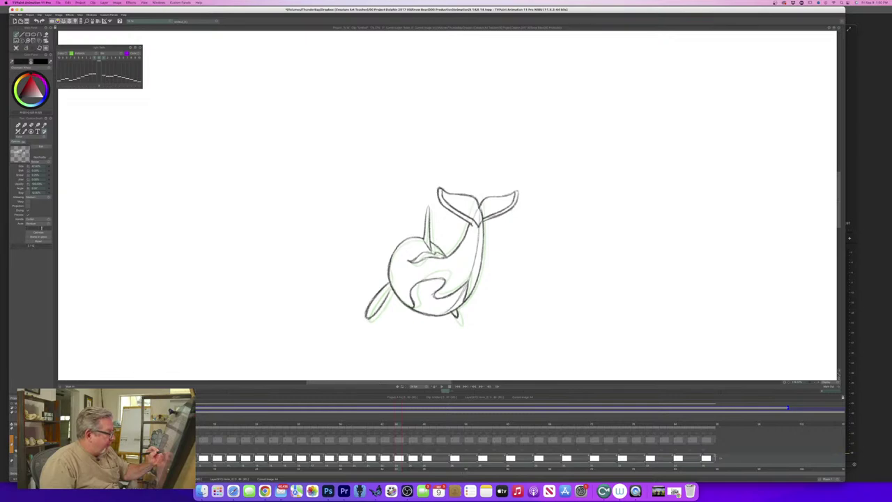
pyautogui.press('Left')
pyautogui.press('Right')
pyautogui.press('Left')
pyautogui.press('Right')
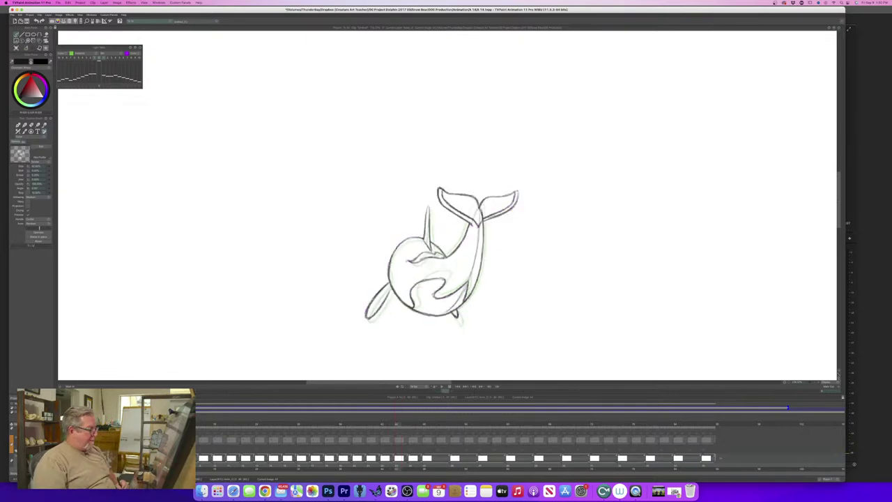
# Draw the orca's rounded head, back and belly outline on the blank inbetween drawing and compare it with the preceding drawing.
pyautogui.press('Right')
pyautogui.press('Right')
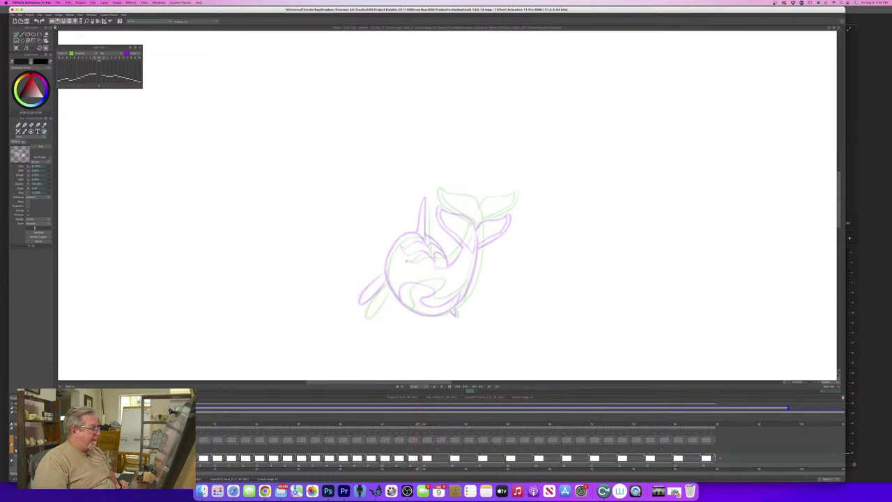
pyautogui.press('Left')
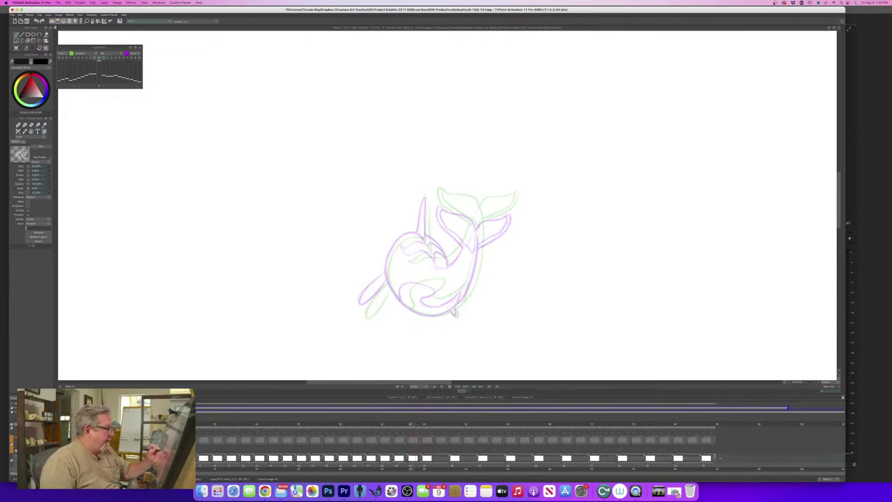
pyautogui.moveTo(442, 250)
pyautogui.mouseDown()
pyautogui.moveTo(415, 236)
pyautogui.moveTo(393, 246)
pyautogui.moveTo(388, 276)
pyautogui.moveTo(422, 312)
pyautogui.mouseUp()
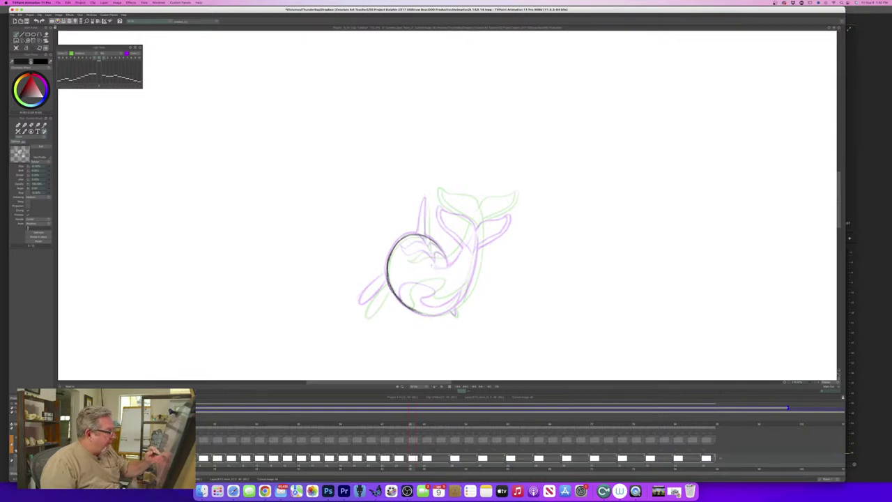
pyautogui.moveTo(480, 221)
pyautogui.mouseDown()
pyautogui.moveTo(479, 272)
pyautogui.moveTo(468, 295)
pyautogui.moveTo(439, 315)
pyautogui.moveTo(408, 306)
pyautogui.mouseUp()
pyautogui.press('Left')
pyautogui.press('Right')
pyautogui.press('Left')
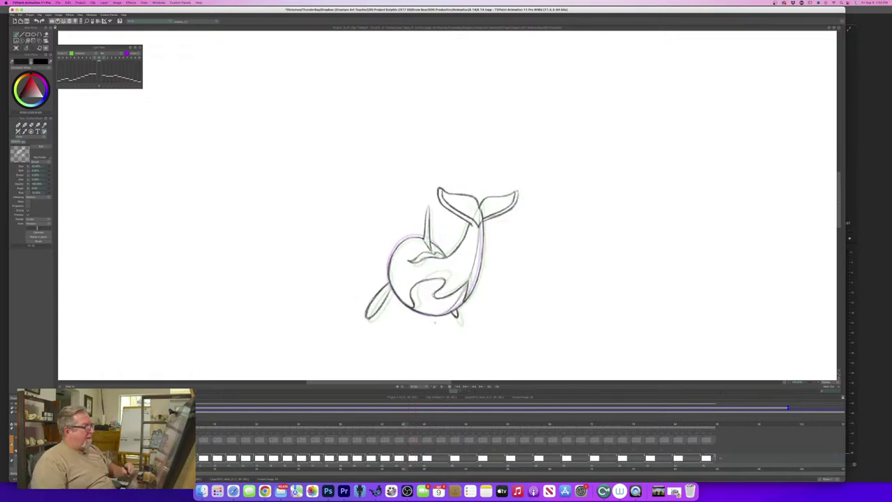
pyautogui.press('Right')
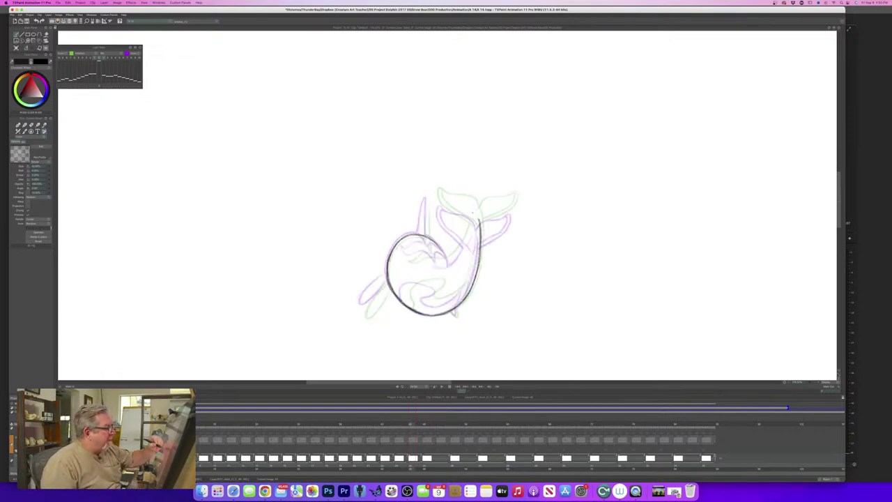
# Close the body outline with the upper tail-stock line, strengthen the tail-stock edges and compare with the neighbouring drawings.
pyautogui.moveTo(465, 237); pyautogui.dragTo(443, 260)
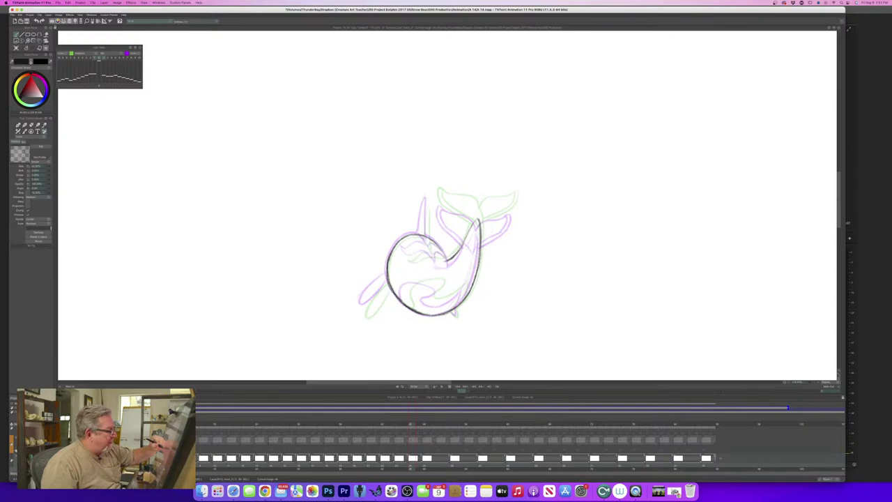
pyautogui.moveTo(474, 221); pyautogui.dragTo(460, 248)
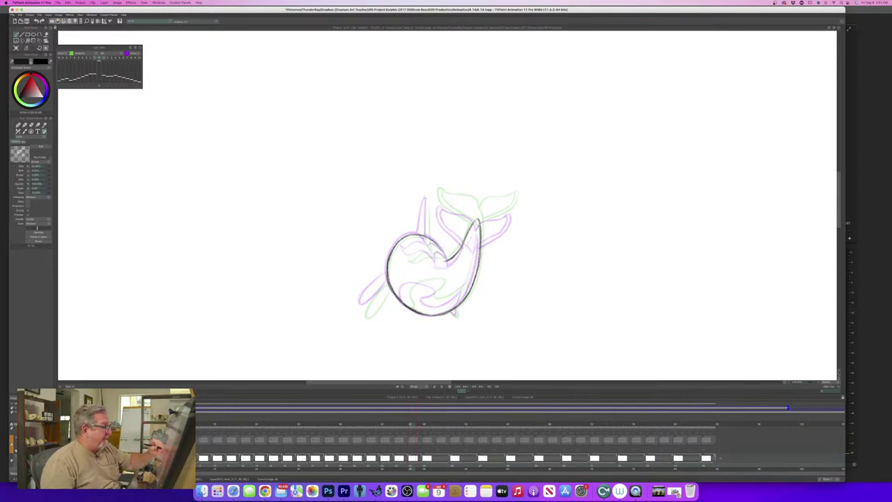
pyautogui.moveTo(478, 220); pyautogui.dragTo(477, 273)
pyautogui.press('Left')
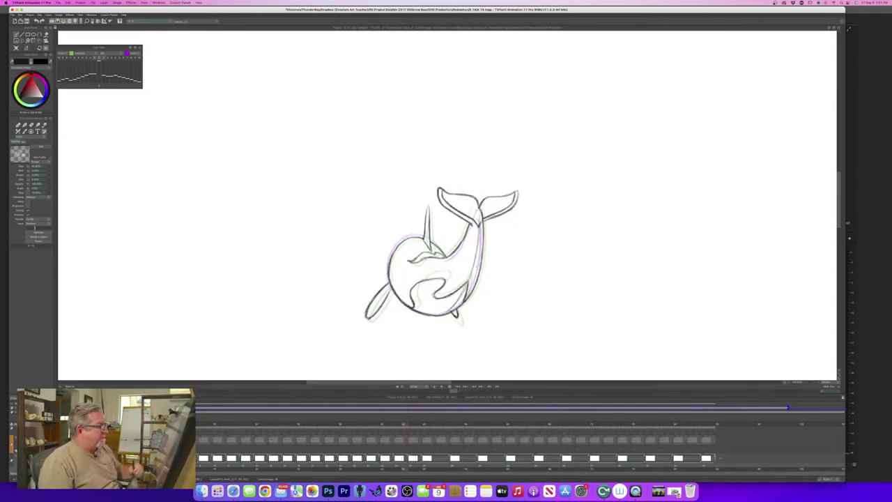
pyautogui.press('Right')
pyautogui.press('Left')
pyautogui.press('Right')
pyautogui.press('Right')
pyautogui.press('Left')
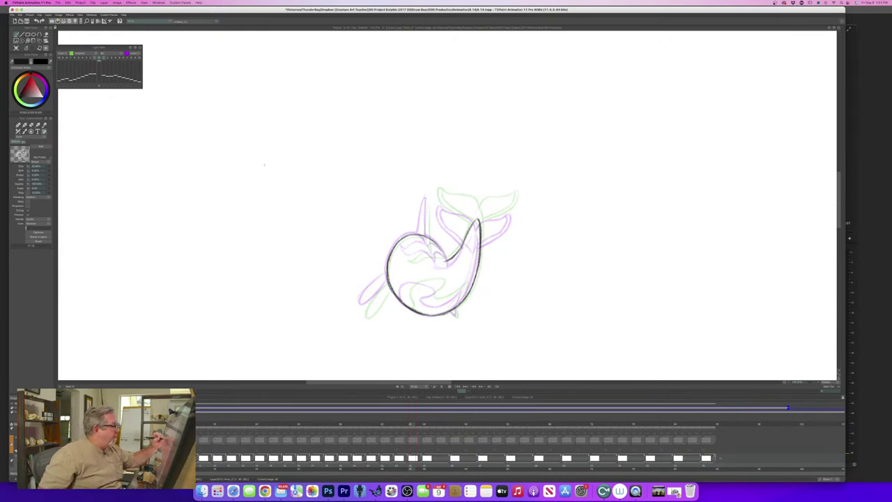
pyautogui.moveTo(264, 165); pyautogui.dragTo(257, 243)
pyautogui.moveTo(289, 167); pyautogui.dragTo(296, 245)
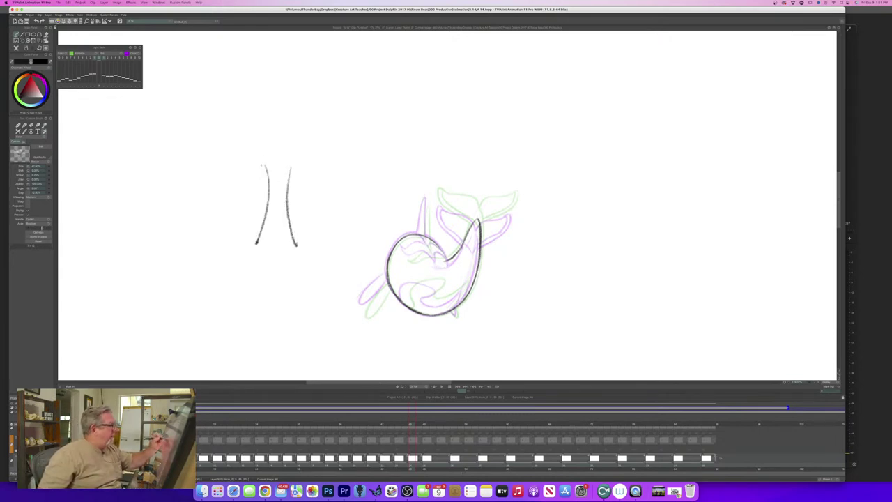
pyautogui.moveTo(259, 169)
pyautogui.mouseDown()
pyautogui.moveTo(212, 111)
pyautogui.moveTo(298, 75)
pyautogui.moveTo(330, 124)
pyautogui.moveTo(295, 159)
pyautogui.moveTo(252, 145)
pyautogui.moveTo(293, 121)
pyautogui.moveTo(305, 153)
pyautogui.moveTo(248, 148)
pyautogui.moveTo(226, 117)
pyautogui.mouseUp()
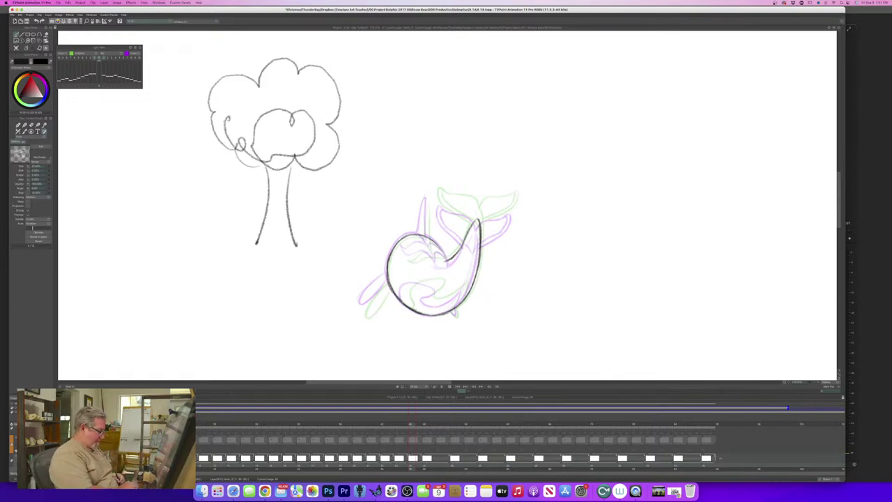
pyautogui.press('super+z')
pyautogui.press('super+z')
pyautogui.press('super+z')
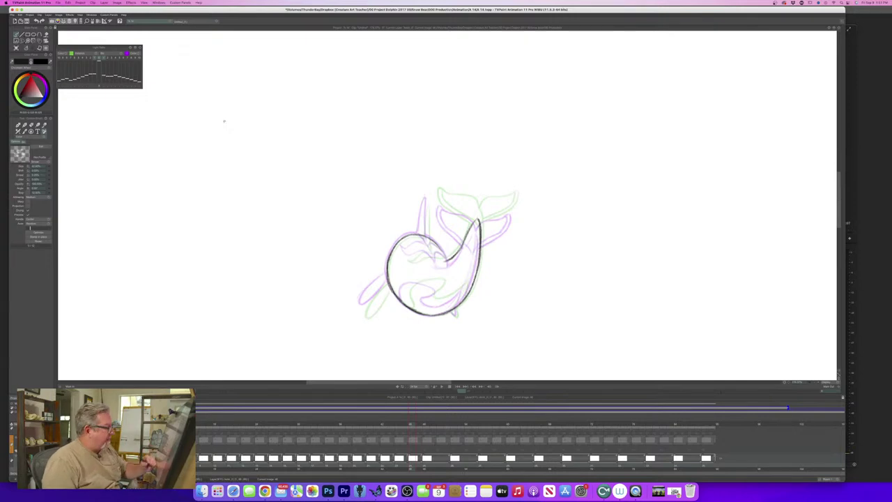
# Draw the tall, narrow dorsal fin on the orca's back, midway between the onion-skin fins, and compare it with the preceding drawing.
pyautogui.press('Left')
pyautogui.press('Right')
pyautogui.press('Left')
pyautogui.press('Right')
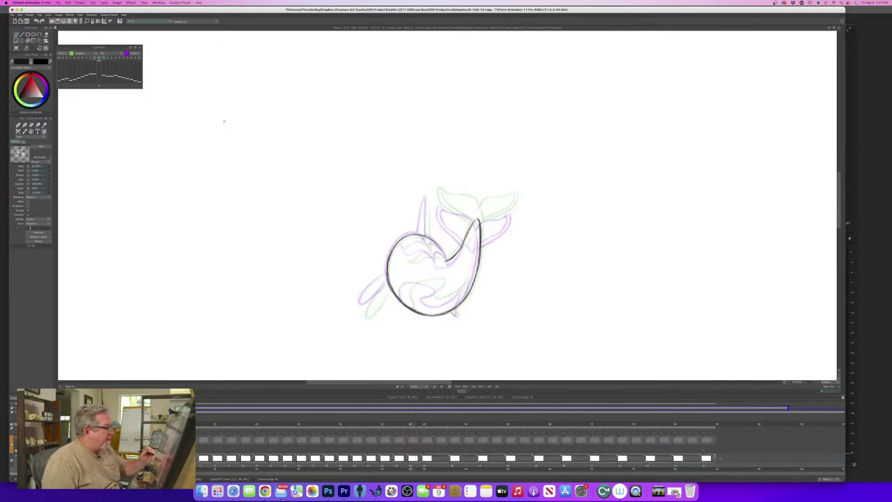
pyautogui.moveTo(427, 203); pyautogui.dragTo(425, 247)
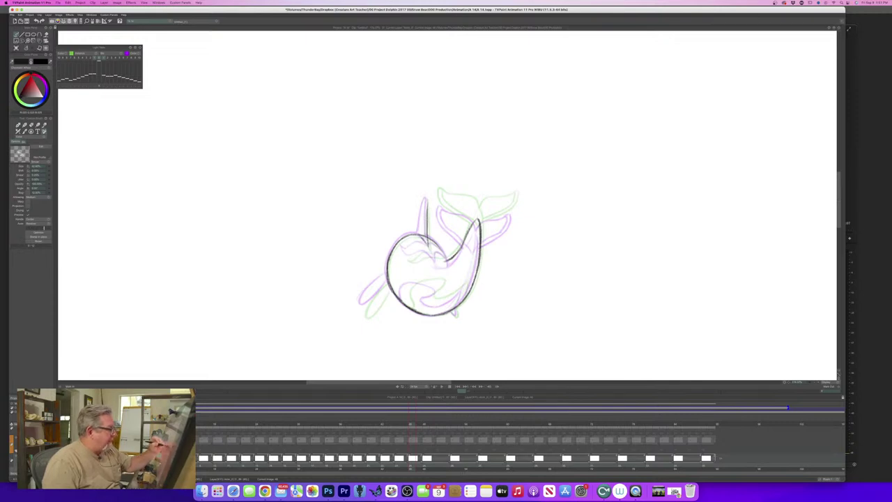
pyautogui.moveTo(424, 201); pyautogui.dragTo(420, 237)
pyautogui.moveTo(426, 204); pyautogui.dragTo(429, 228)
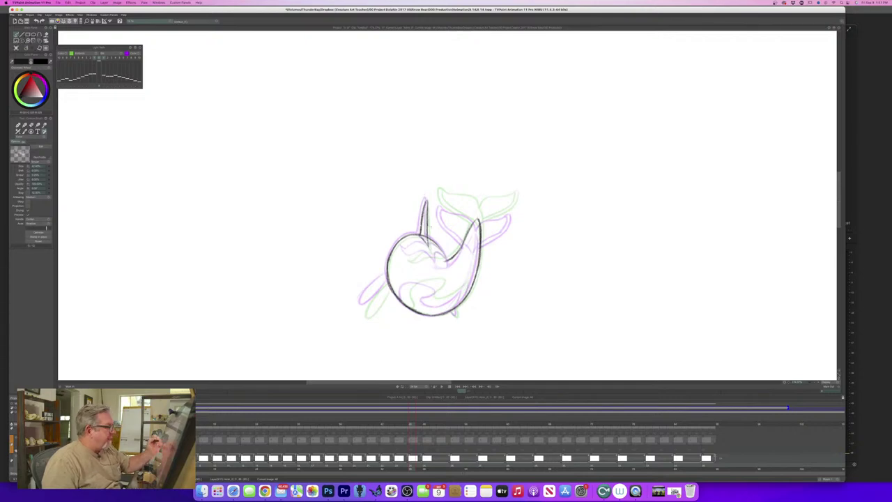
pyautogui.press('Left')
pyautogui.press('Right')
pyautogui.press('Left')
pyautogui.press('Right')
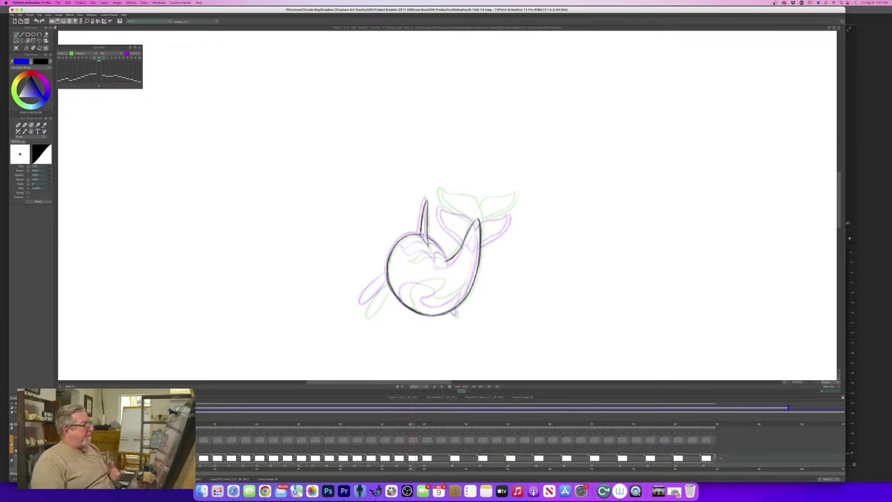
# Erase the back line crossing the dorsal fin's base and draw the curved saddle patch below the fin.
pyautogui.press('Left')
pyautogui.press('Right')
pyautogui.press('Left')
pyautogui.press('Right')
pyautogui.press('b')
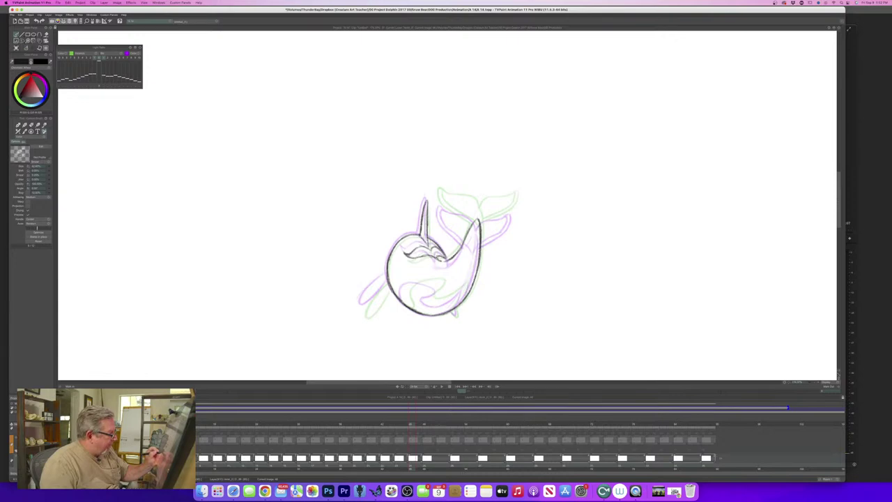
pyautogui.press('Left')
pyautogui.press('Right')
pyautogui.press('Left')
pyautogui.press('Right')
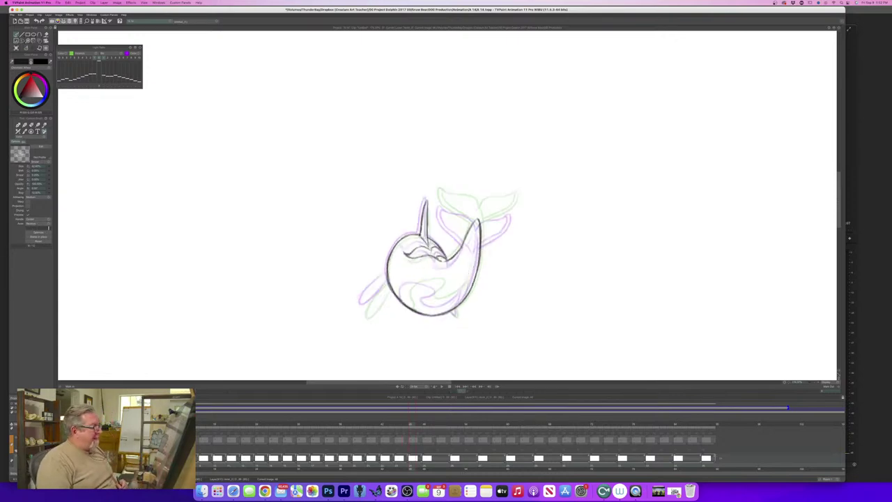
# Draw the small fin below the belly and the long pectoral fin at the orca's side, checking against the preceding drawing.
pyautogui.press('Left')
pyautogui.press('Right')
pyautogui.press('Left')
pyautogui.press('Right')
pyautogui.moveTo(453, 308); pyautogui.dragTo(457, 316)
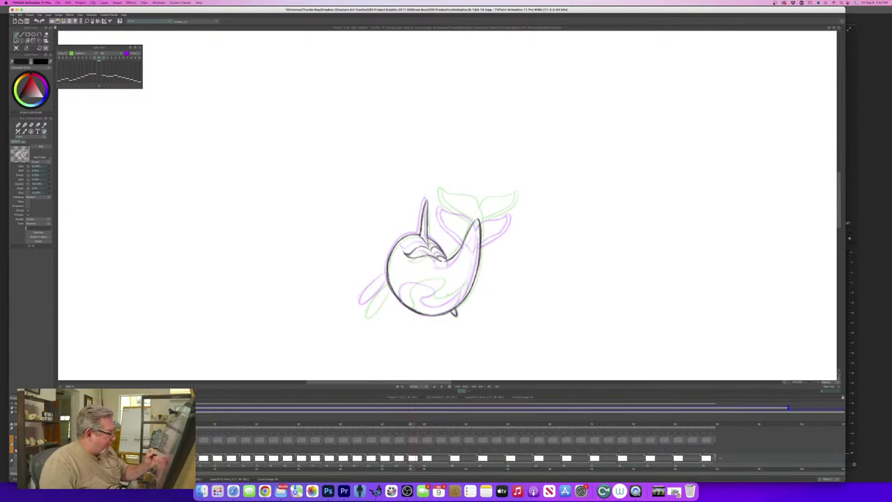
pyautogui.moveTo(383, 277)
pyautogui.mouseDown()
pyautogui.moveTo(362, 310)
pyautogui.moveTo(377, 300)
pyautogui.moveTo(363, 310)
pyautogui.moveTo(365, 301)
pyautogui.mouseUp()
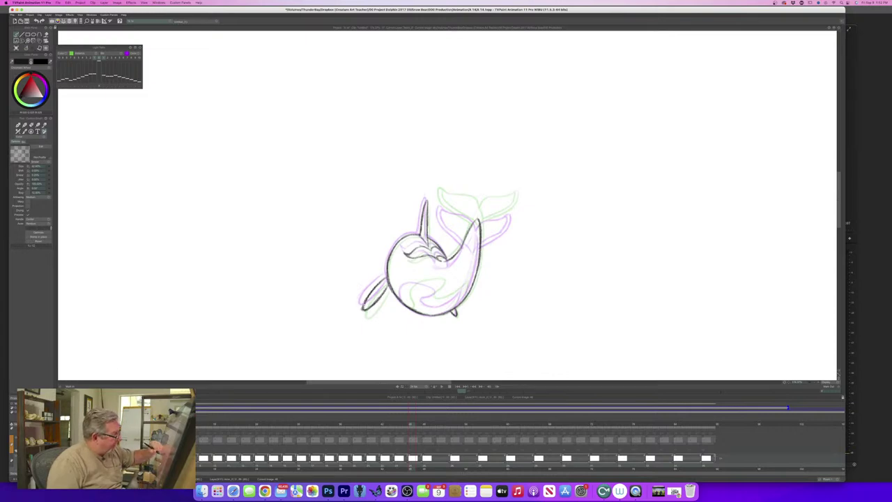
pyautogui.press('Left')
pyautogui.press('Right')
pyautogui.press('Left')
pyautogui.press('Right')
pyautogui.press('Left')
pyautogui.press('Right')
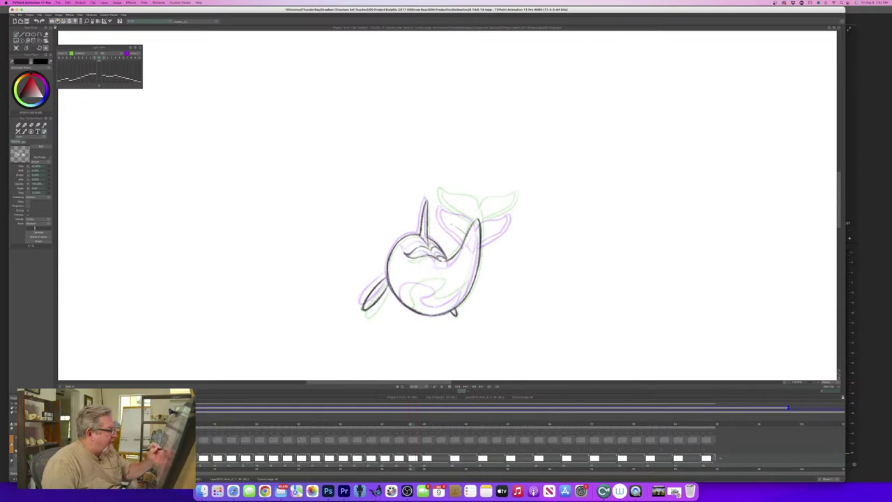
# Draw the lower edges and tips of both tail flukes midway between the onion-skin flukes.
pyautogui.moveTo(464, 234); pyautogui.dragTo(442, 217)
pyautogui.moveTo(441, 215); pyautogui.dragTo(437, 199)
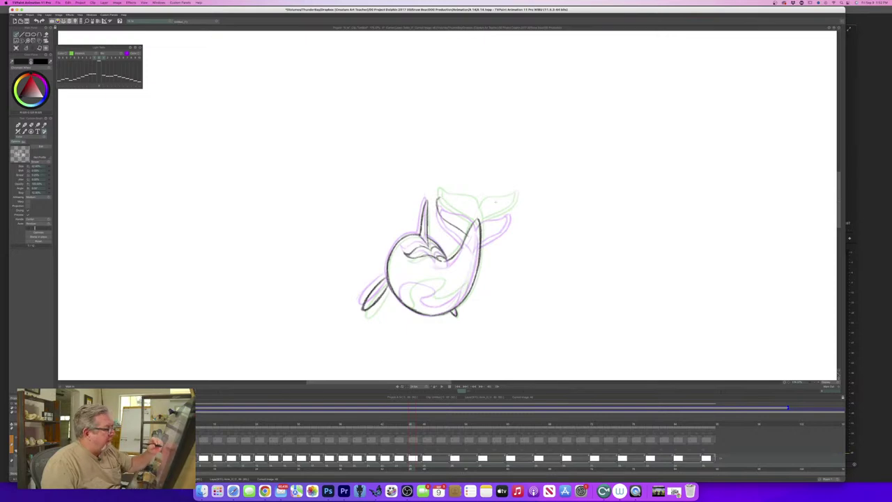
pyautogui.moveTo(514, 204); pyautogui.dragTo(475, 248)
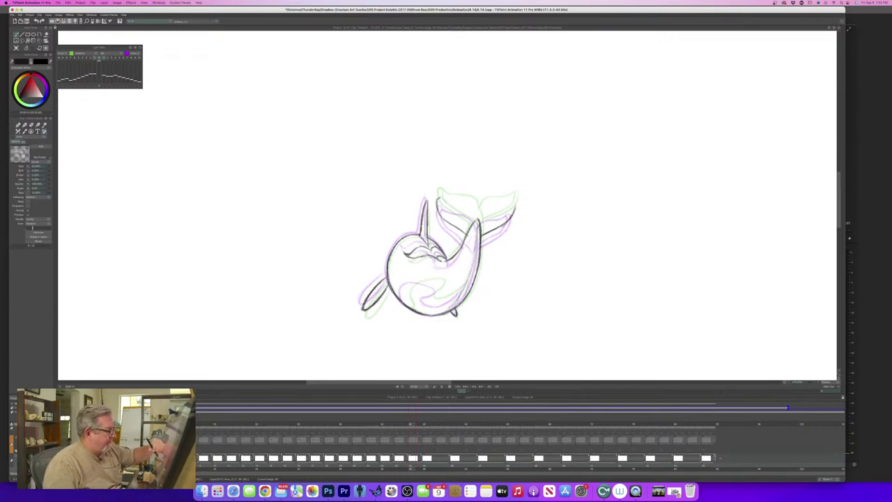
pyautogui.press('Left')
pyautogui.press('Right')
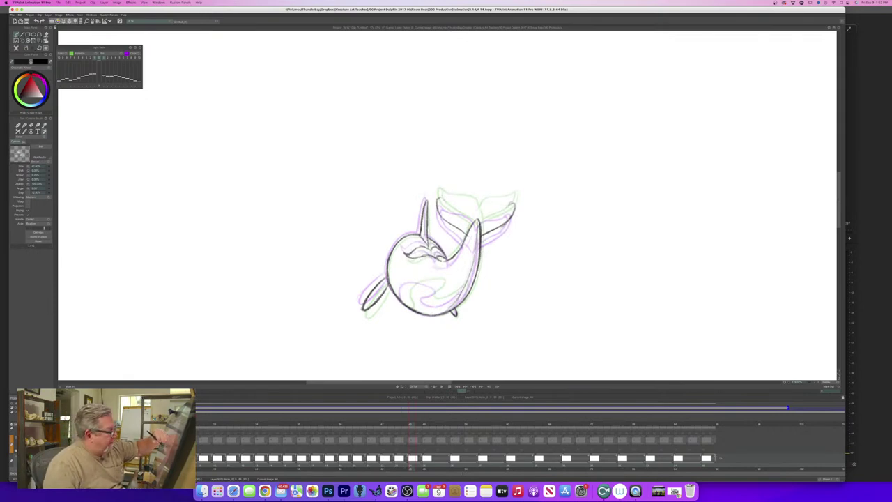
# Draw the upper edges of both tail flukes meeting at the centre notch and compare with the preceding drawing.
pyautogui.moveTo(507, 207)
pyautogui.mouseDown()
pyautogui.moveTo(478, 218)
pyautogui.moveTo(485, 212)
pyautogui.mouseUp()
pyautogui.moveTo(507, 204)
pyautogui.mouseDown()
pyautogui.moveTo(492, 211)
pyautogui.moveTo(513, 213)
pyautogui.moveTo(470, 216)
pyautogui.mouseUp()
pyautogui.moveTo(474, 207)
pyautogui.mouseDown()
pyautogui.moveTo(451, 209)
pyautogui.moveTo(451, 224)
pyautogui.moveTo(459, 207)
pyautogui.moveTo(473, 211)
pyautogui.mouseUp()
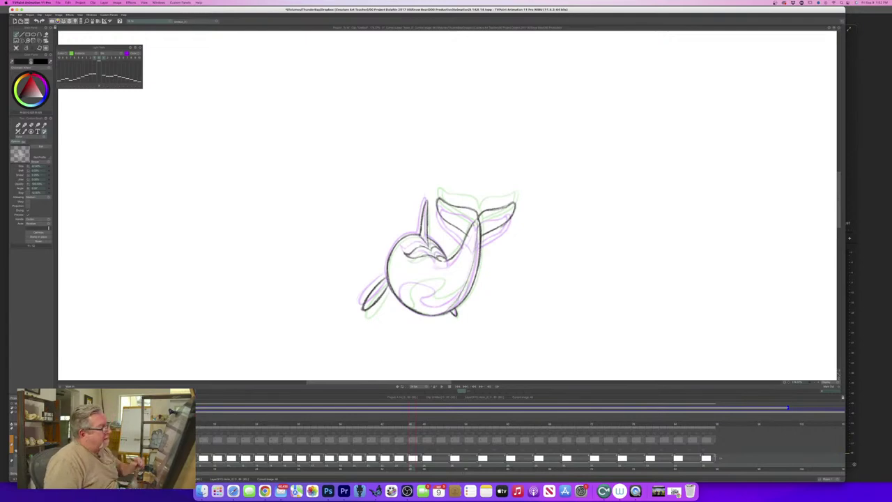
pyautogui.press('Left')
pyautogui.press('Right')
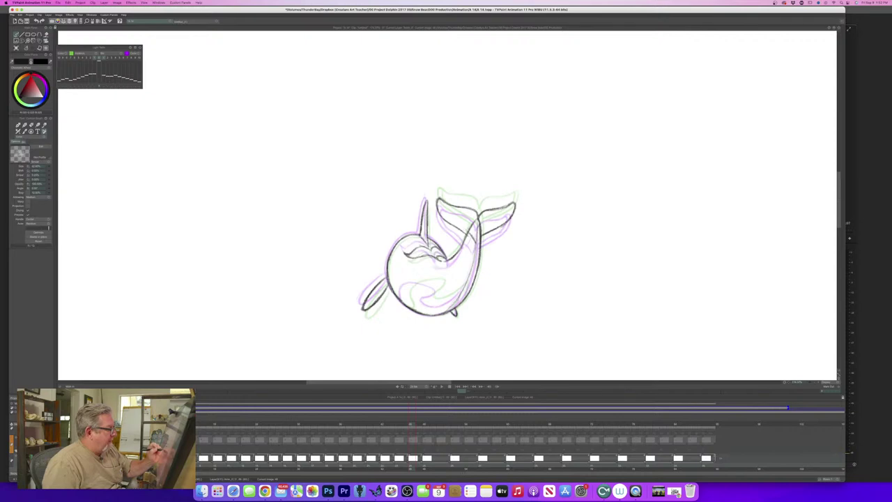
# Add the inner contour line along the lower edges of the tail flukes and compare with the preceding drawing.
pyautogui.moveTo(439, 200); pyautogui.dragTo(442, 213)
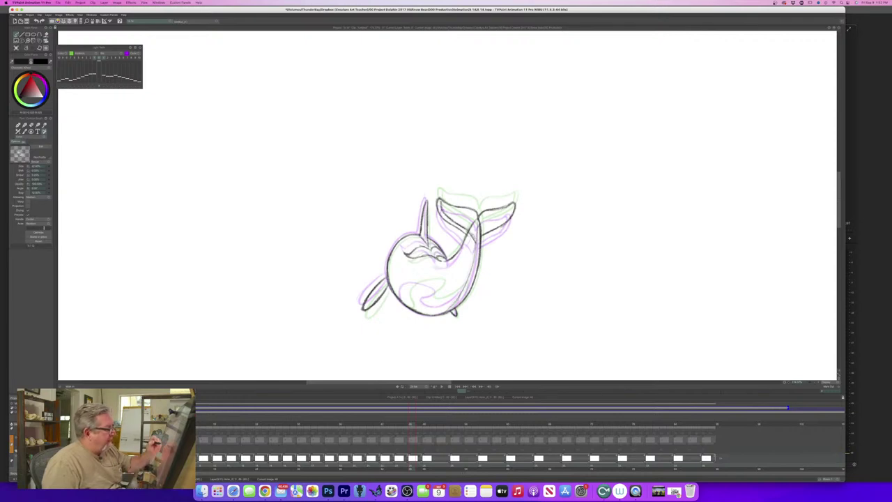
pyautogui.press('Left')
pyautogui.press('Right')
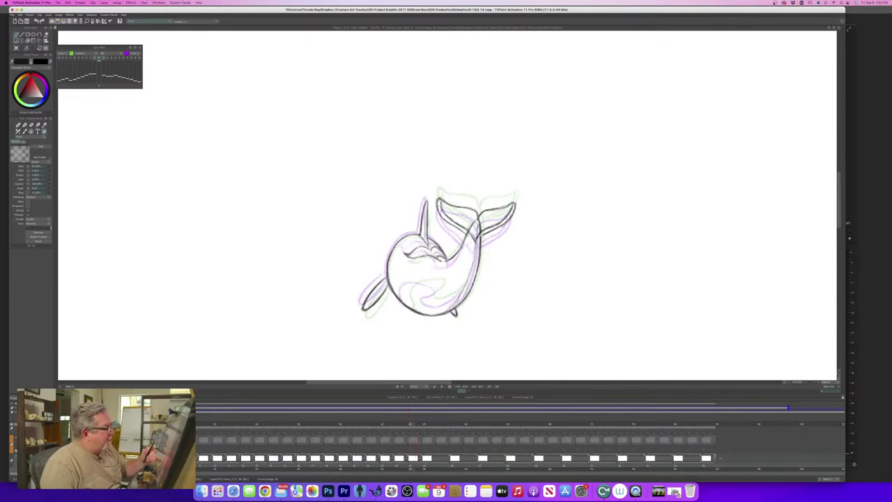
# Erase the overlapping tail-stock and fluke lines where the tail joins the flukes, checking against the preceding drawing.
pyautogui.press('e')
pyautogui.moveTo(474, 220); pyautogui.dragTo(468, 230)
pyautogui.press('Left')
pyautogui.press('Right')
pyautogui.press('b')
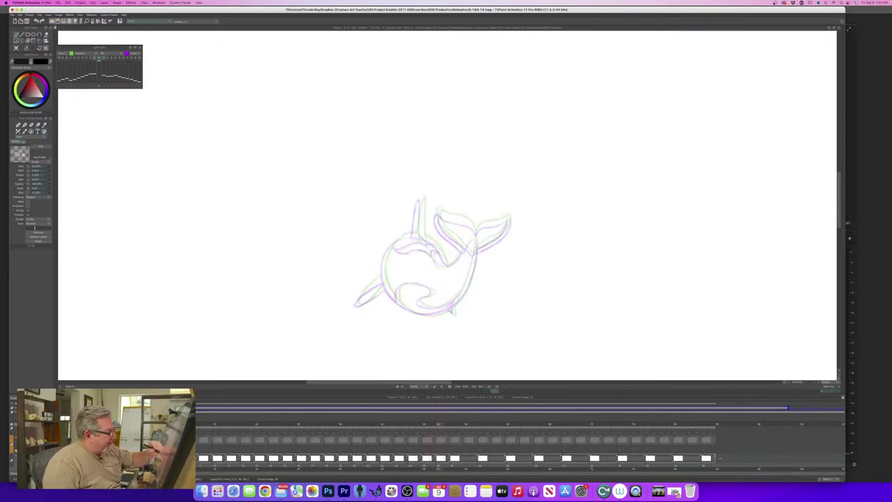
# Draw the orca's body and tail-stock outline on the next blank inbetween and compare it with the neighbouring drawings.
pyautogui.moveTo(474, 259)
pyautogui.mouseDown()
pyautogui.moveTo(467, 298)
pyautogui.moveTo(432, 315)
pyautogui.mouseUp()
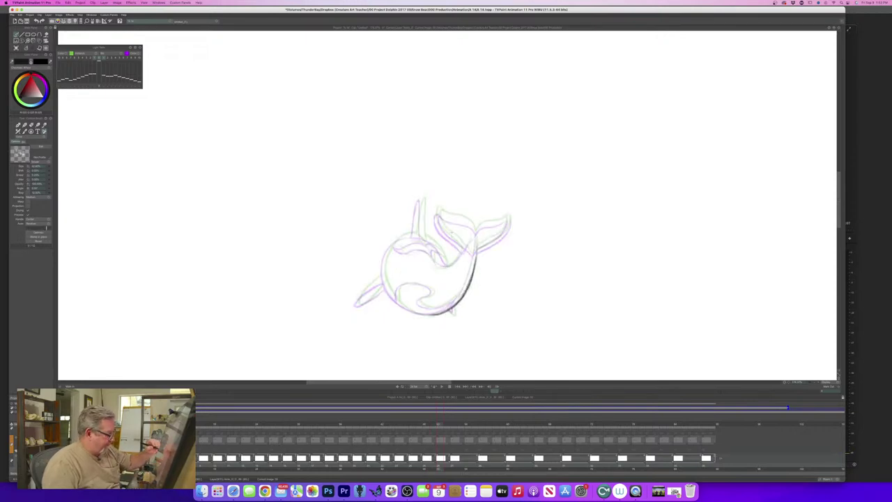
pyautogui.moveTo(475, 235)
pyautogui.mouseDown()
pyautogui.moveTo(476, 252)
pyautogui.moveTo(446, 267)
pyautogui.moveTo(438, 266)
pyautogui.moveTo(434, 241)
pyautogui.moveTo(410, 233)
pyautogui.moveTo(386, 255)
pyautogui.moveTo(384, 295)
pyautogui.moveTo(437, 317)
pyautogui.mouseUp()
pyautogui.moveTo(418, 313); pyautogui.dragTo(440, 313)
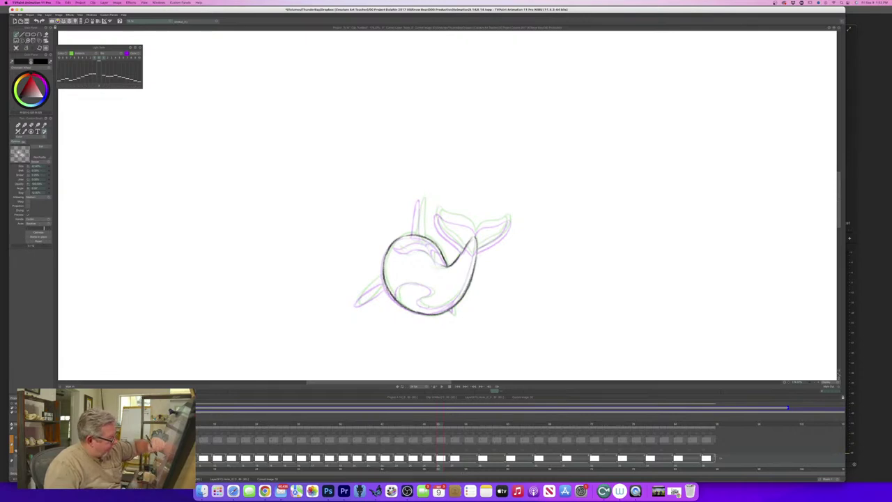
pyautogui.press('Left')
pyautogui.press('Right')
pyautogui.press('Left')
pyautogui.press('Right')
pyautogui.press('Right')
pyautogui.press('Left')
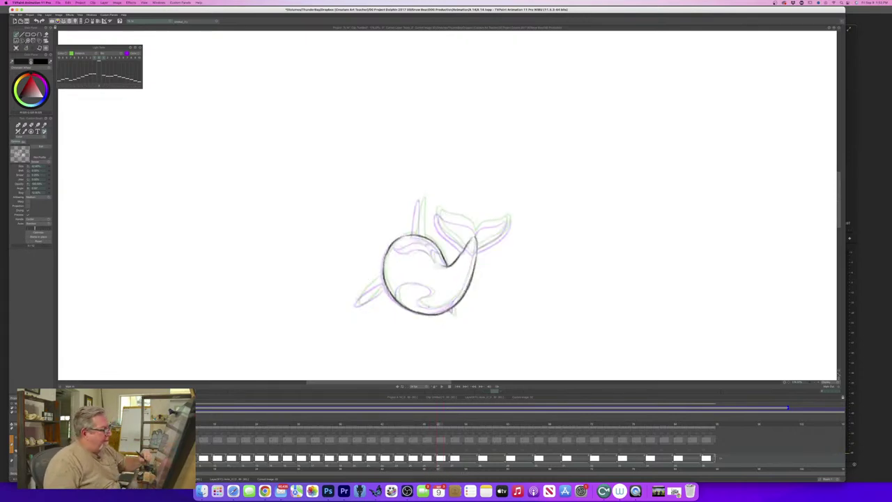
# Draw the tip and lower edge of the right-hand tail fluke down to the tail stock, checking against the following drawing.
pyautogui.press('Right')
pyautogui.press('Left')
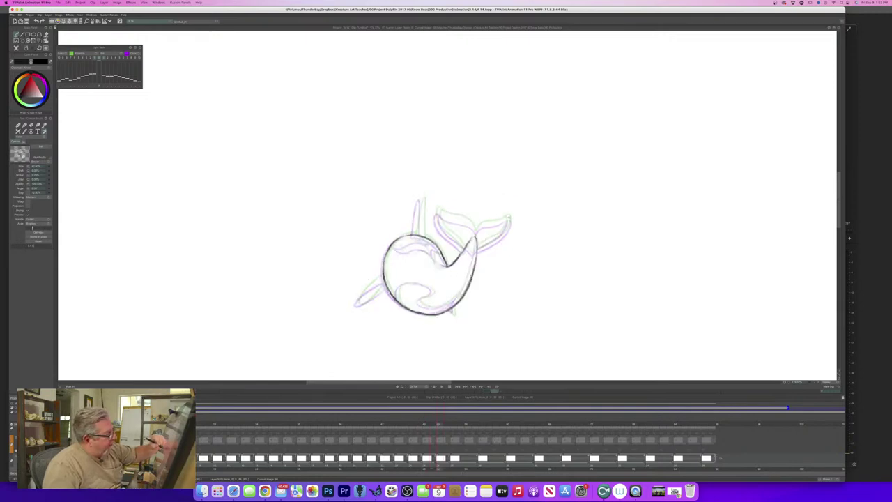
pyautogui.press('Right')
pyautogui.press('Left')
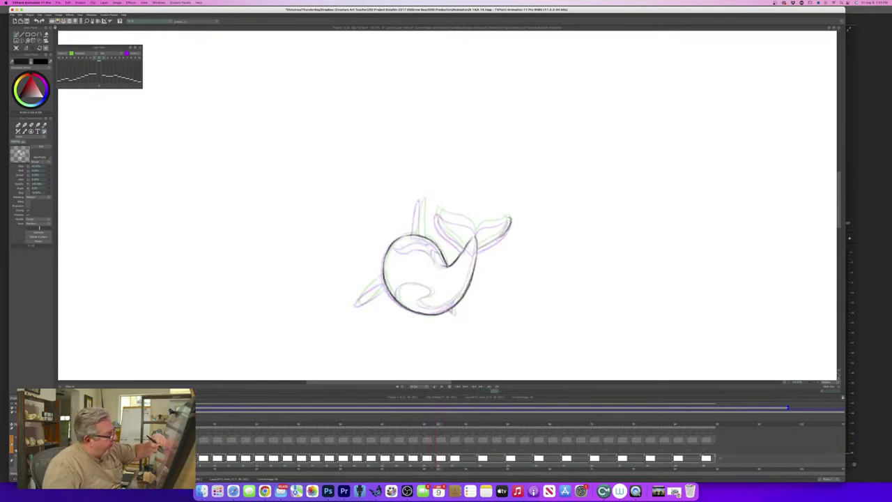
pyautogui.moveTo(504, 233); pyautogui.dragTo(476, 251)
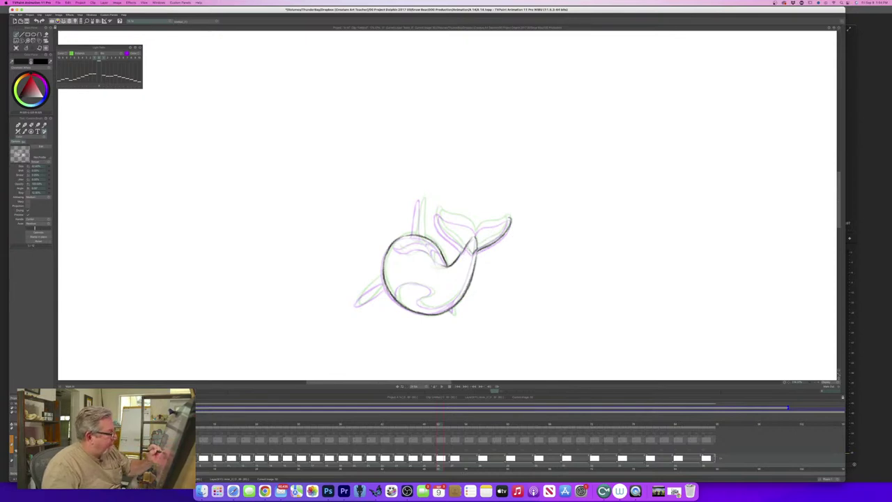
# Draw the left-hand tail fluke and the upper edge of the right-hand one, add their inner contour lines, and save the project.
pyautogui.moveTo(461, 249)
pyautogui.mouseDown()
pyautogui.moveTo(436, 213)
pyautogui.moveTo(437, 227)
pyautogui.moveTo(443, 214)
pyautogui.moveTo(463, 222)
pyautogui.mouseUp()
pyautogui.moveTo(451, 218)
pyautogui.mouseDown()
pyautogui.moveTo(476, 236)
pyautogui.moveTo(463, 221)
pyautogui.mouseUp()
pyautogui.moveTo(440, 213); pyautogui.dragTo(487, 225)
pyautogui.moveTo(498, 222); pyautogui.dragTo(477, 228)
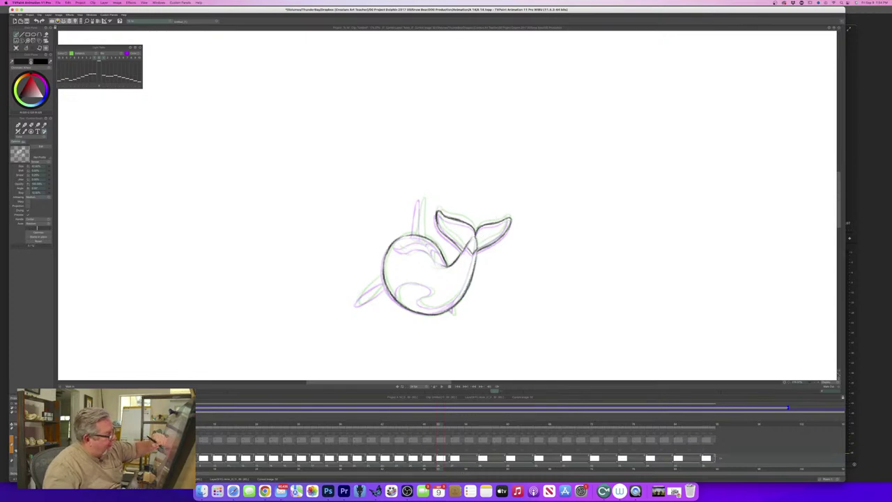
pyautogui.moveTo(509, 218)
pyautogui.mouseDown()
pyautogui.moveTo(475, 250)
pyautogui.moveTo(448, 232)
pyautogui.moveTo(441, 210)
pyautogui.mouseUp()
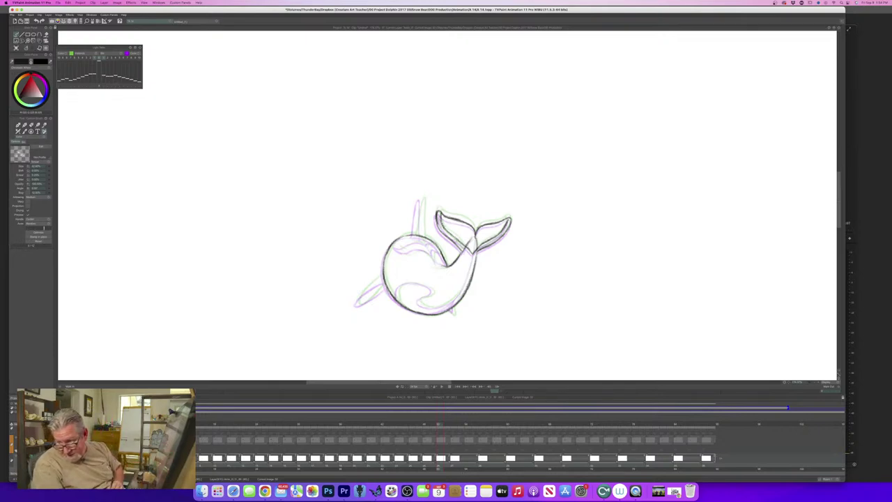
pyautogui.hotkey('ctrl', 's')
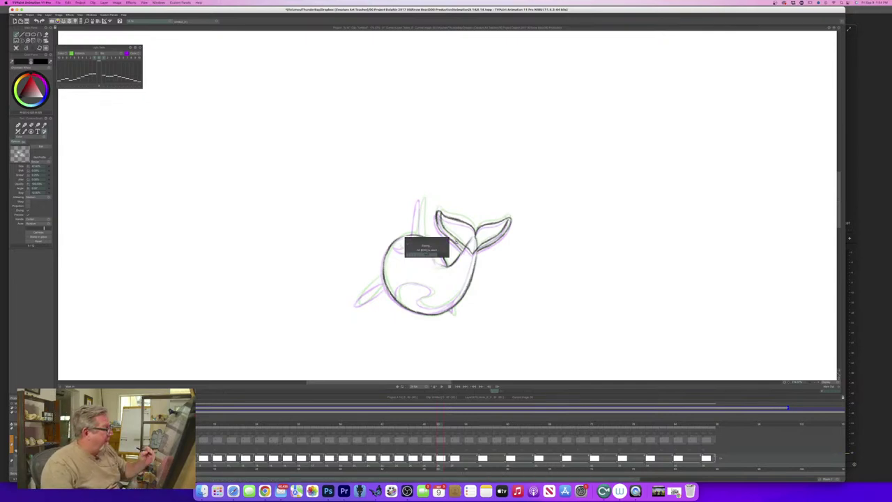
# Draw the small far fin tip beneath the orca's belly, checking against the neighbouring drawing.
pyautogui.press('Left')
pyautogui.press('Right')
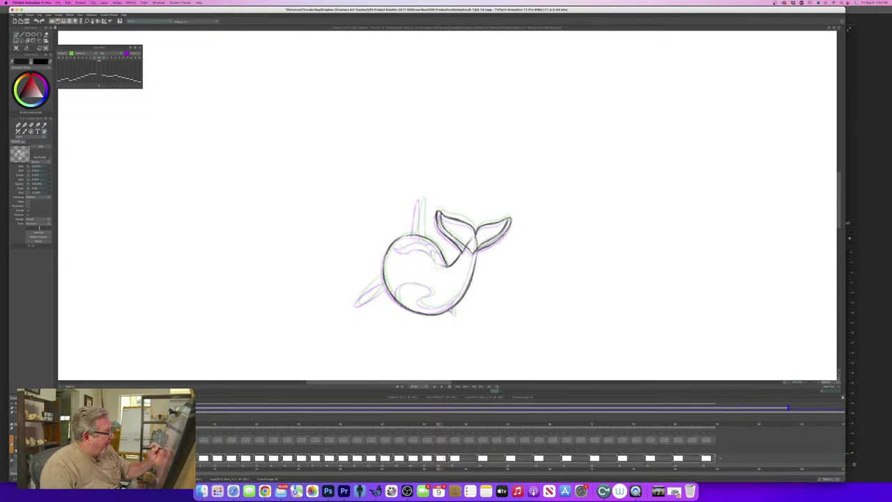
pyautogui.press('Left')
pyautogui.press('Right')
pyautogui.press('Left')
pyautogui.press('Right')
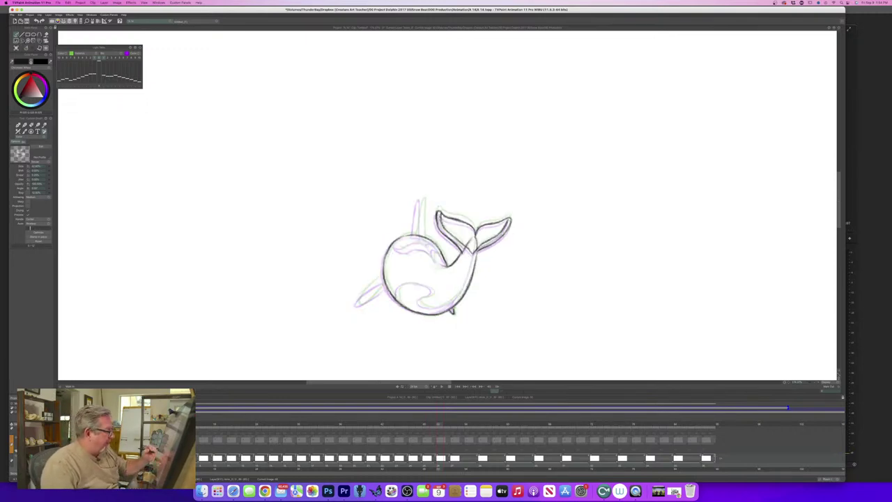
# Draw the long pectoral fin extending down from the left side of the body and compare it with the preceding drawing.
pyautogui.press('Left')
pyautogui.press('Right')
pyautogui.moveTo(383, 280); pyautogui.dragTo(359, 304)
pyautogui.press('Left')
pyautogui.press('Right')
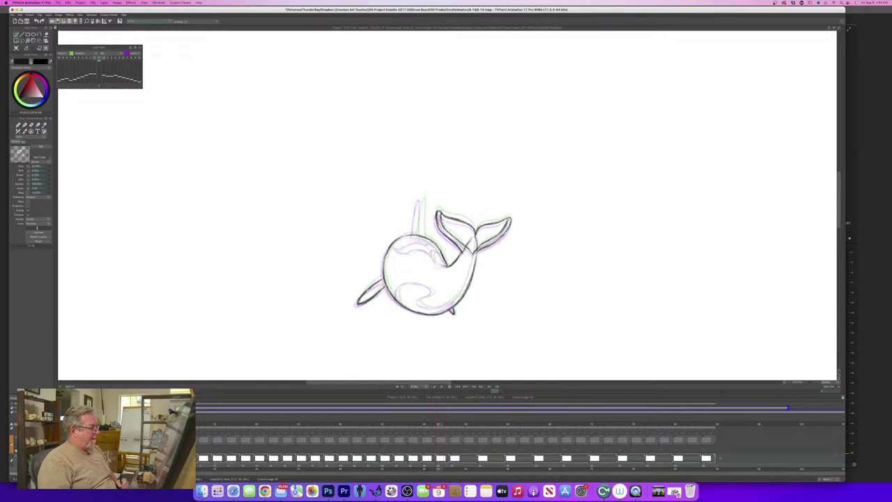
pyautogui.press('Left')
pyautogui.press('Right')
pyautogui.press('Left')
pyautogui.press('Right')
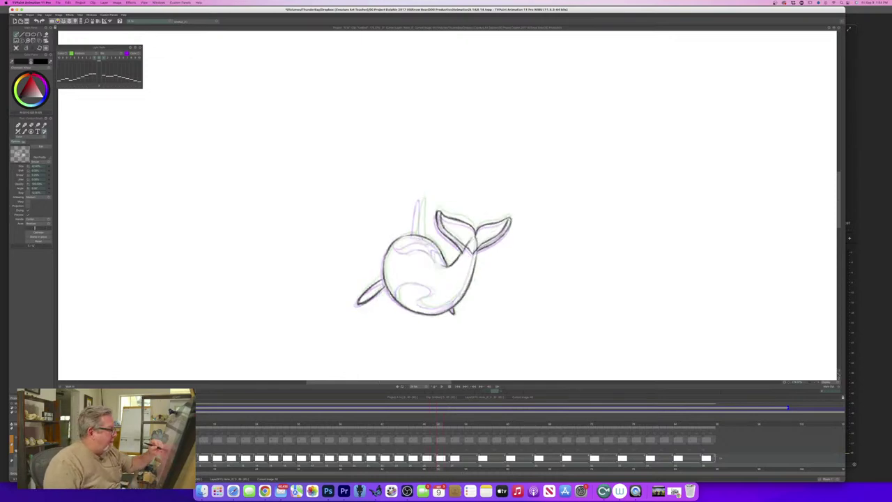
# Draw the narrow upright fin above the orca's back and check its motion against the preceding drawing.
pyautogui.moveTo(422, 240)
pyautogui.mouseDown()
pyautogui.moveTo(422, 198)
pyautogui.moveTo(417, 209)
pyautogui.mouseUp()
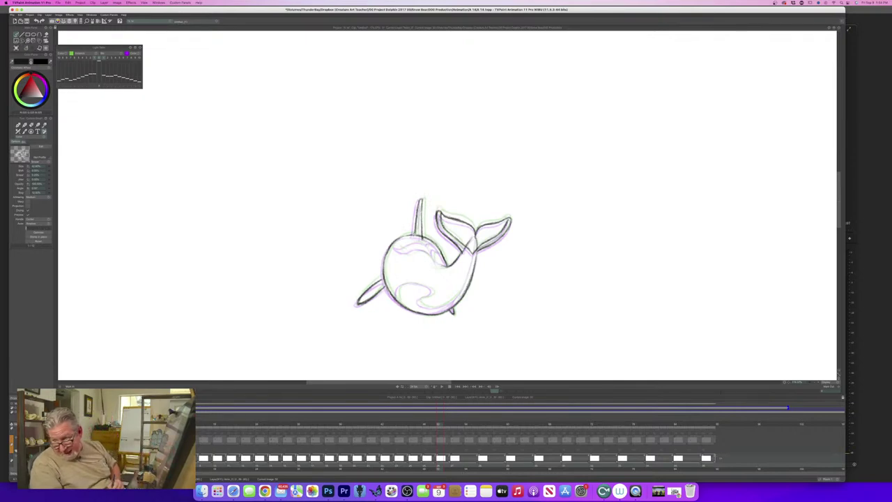
pyautogui.press('Left')
pyautogui.press('Right')
pyautogui.press('Left')
pyautogui.press('Right')
pyautogui.press('Left')
pyautogui.press('Right')
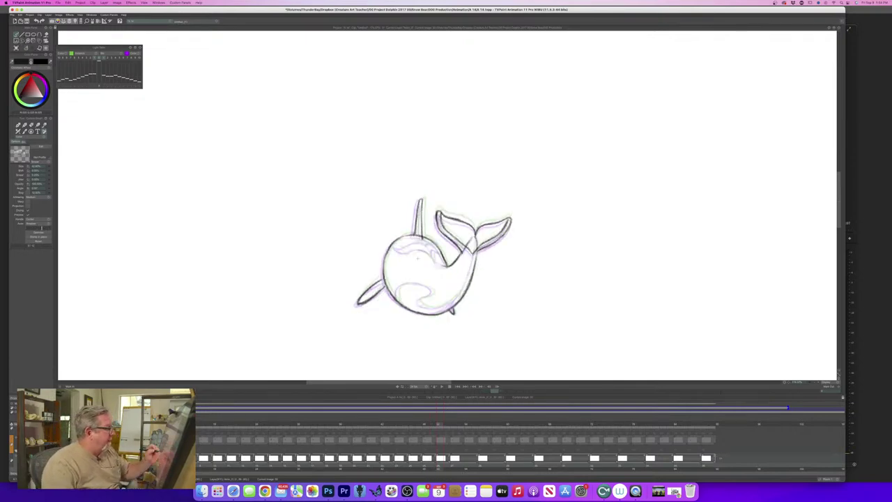
# Flip between this inbetween and the preceding drawing to examine the upright fin's base and the saddle patch position.
pyautogui.press('p')
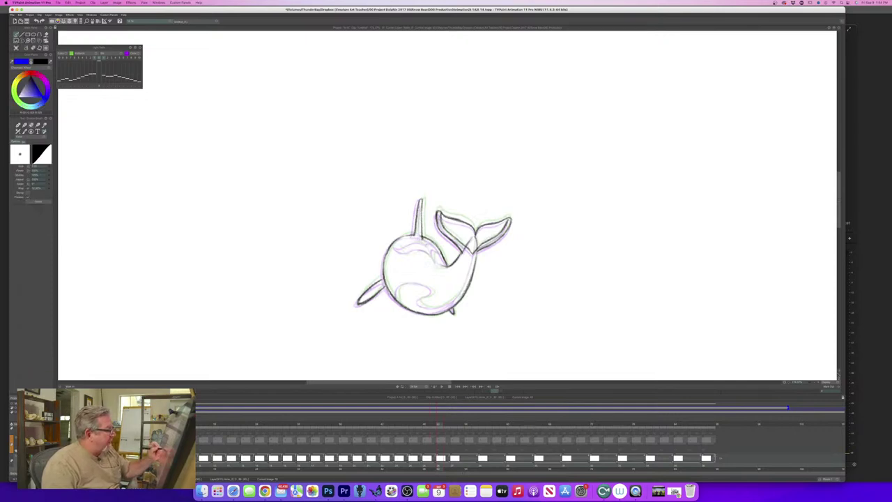
pyautogui.press('Left')
pyautogui.press('Right')
pyautogui.press('Left')
pyautogui.press('Right')
pyautogui.press('Left')
pyautogui.press('b')
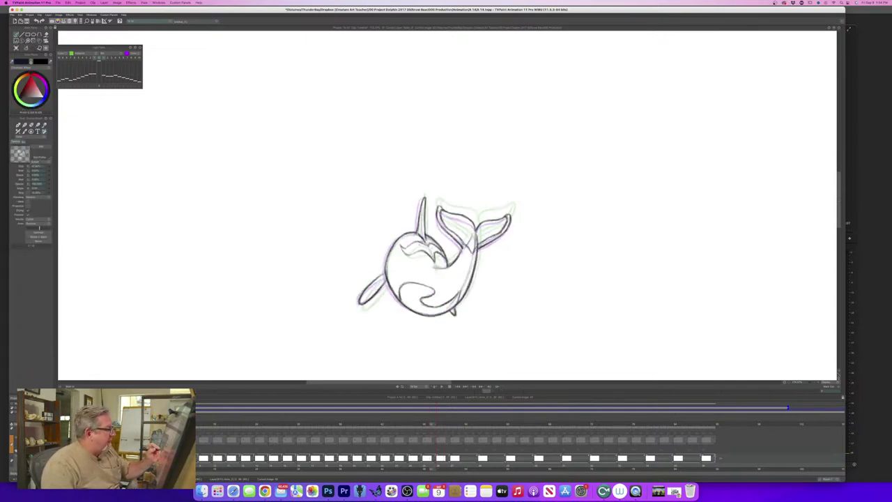
pyautogui.press('Left')
pyautogui.press('Right')
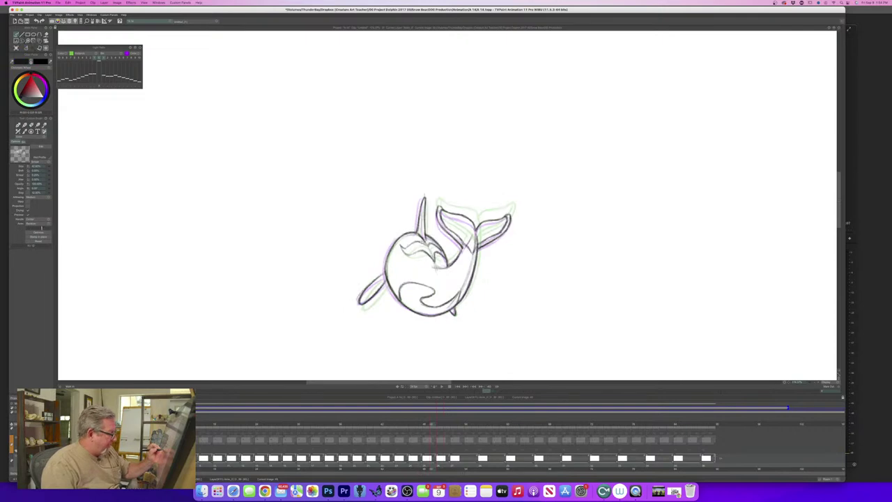
pyautogui.press('Right')
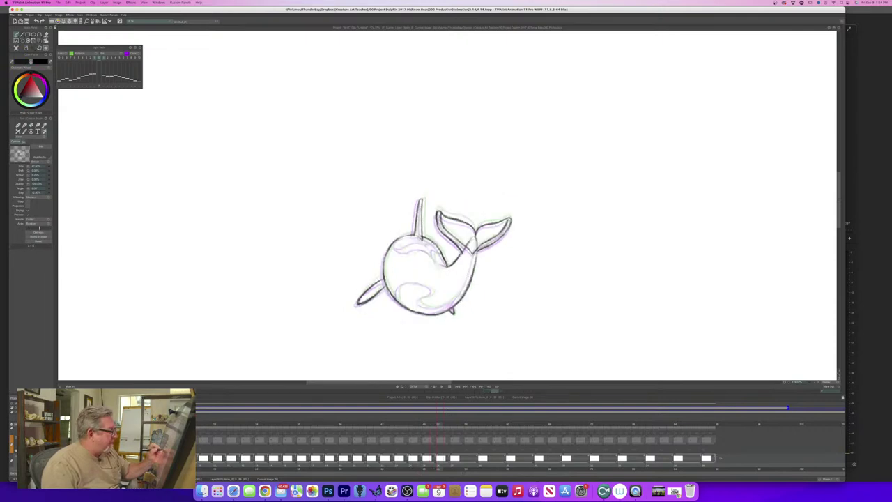
pyautogui.press('Left')
pyautogui.press('Right')
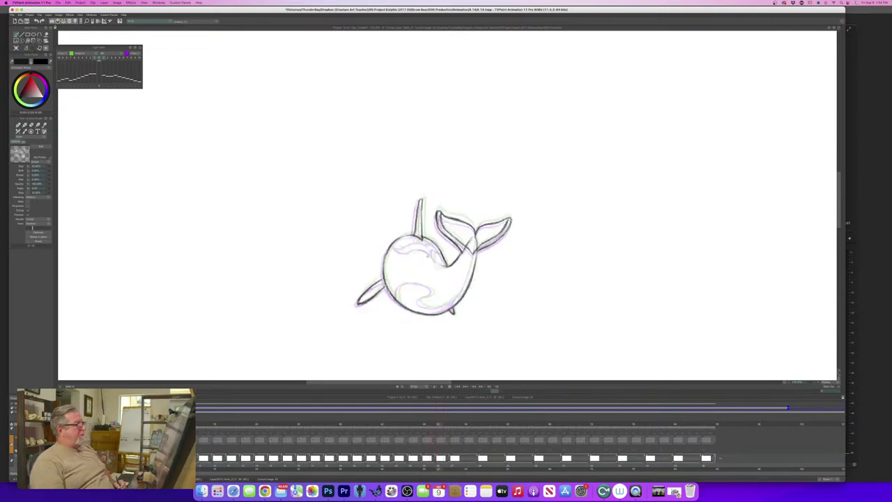
pyautogui.press('Left')
pyautogui.press('Right')
pyautogui.press('Left')
pyautogui.press('Right')
pyautogui.press('Left')
pyautogui.press('Right')
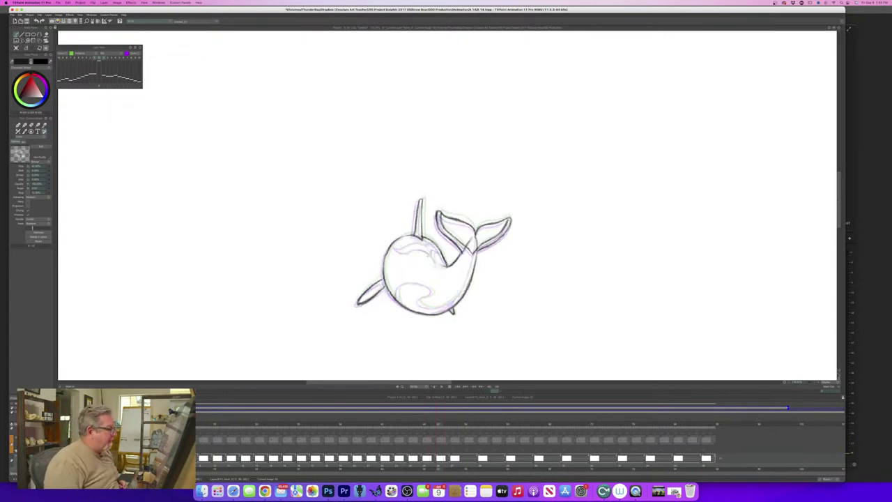
pyautogui.press('Left')
pyautogui.press('Right')
pyautogui.press('Left')
pyautogui.press('Right')
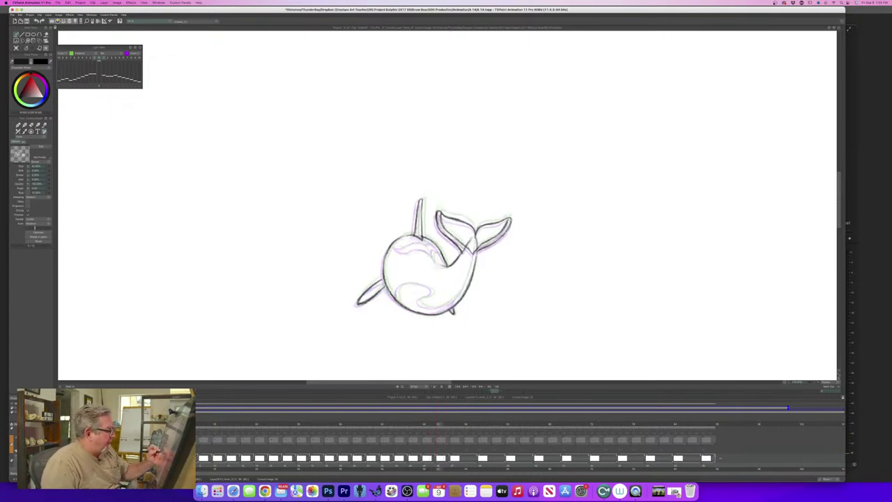
# Draw the jagged saddle patch across the back below the upright fin and check it against the preceding drawing.
pyautogui.press('Left')
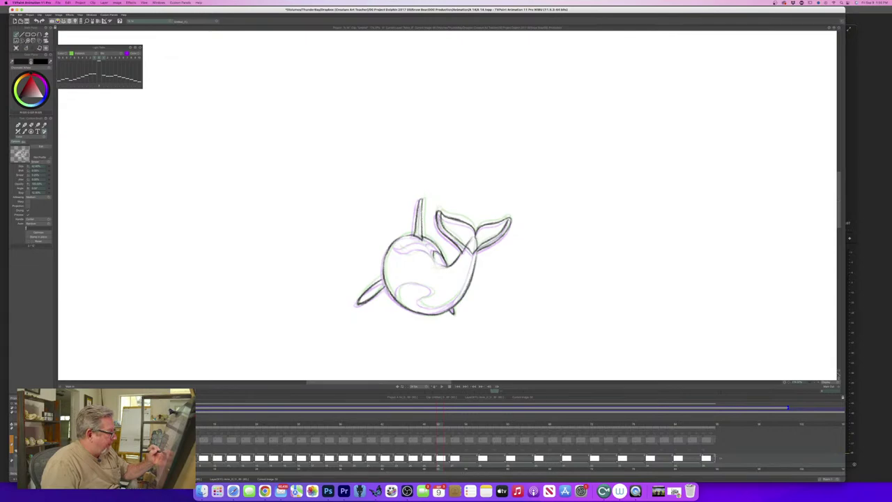
pyautogui.moveTo(433, 258); pyautogui.dragTo(419, 250)
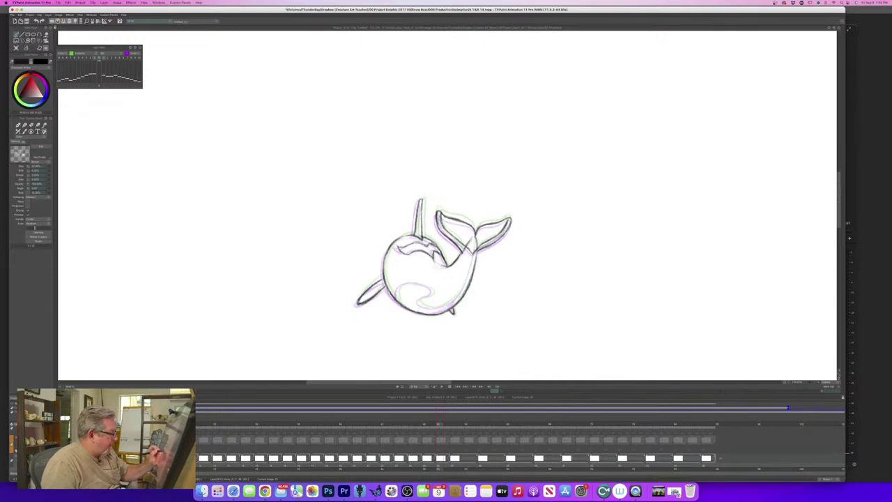
pyautogui.moveTo(412, 241); pyautogui.dragTo(423, 244)
pyautogui.press('Left')
pyautogui.press('Right')
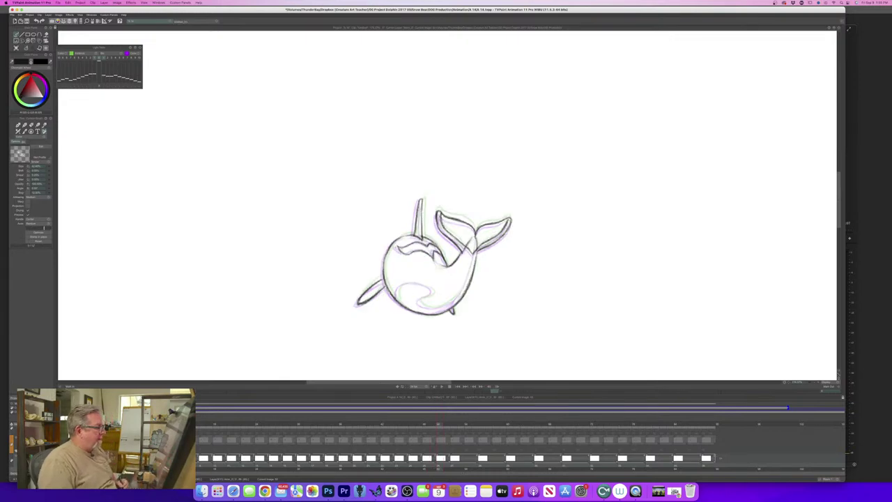
pyautogui.press('Left')
pyautogui.press('Right')
pyautogui.press('Right')
pyautogui.press('Left')
pyautogui.press('Right')
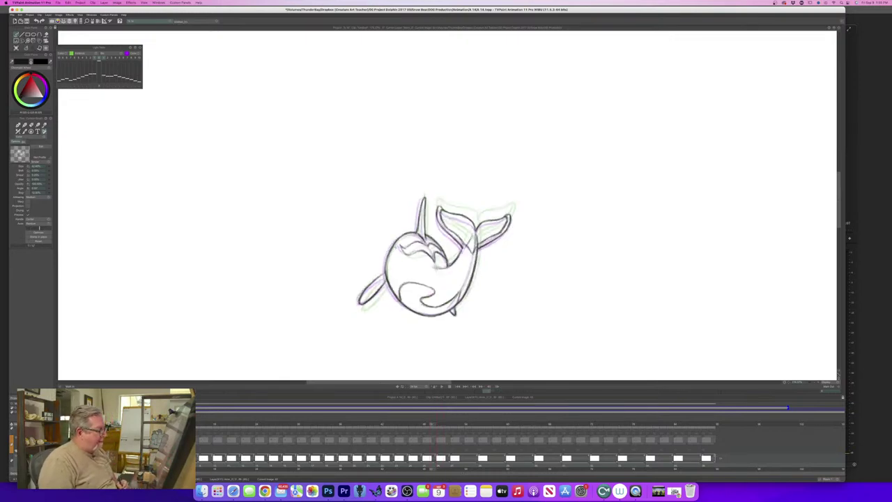
pyautogui.press('Left')
pyautogui.press('Right')
pyautogui.press('Left')
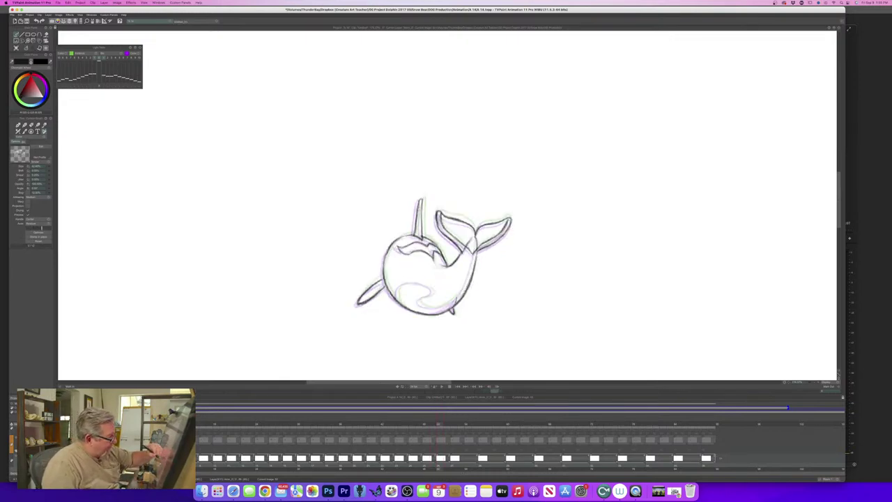
# Draw the curling belly marking on the lower body and compare it with the neighbouring drawing.
pyautogui.moveTo(456, 300); pyautogui.dragTo(427, 307)
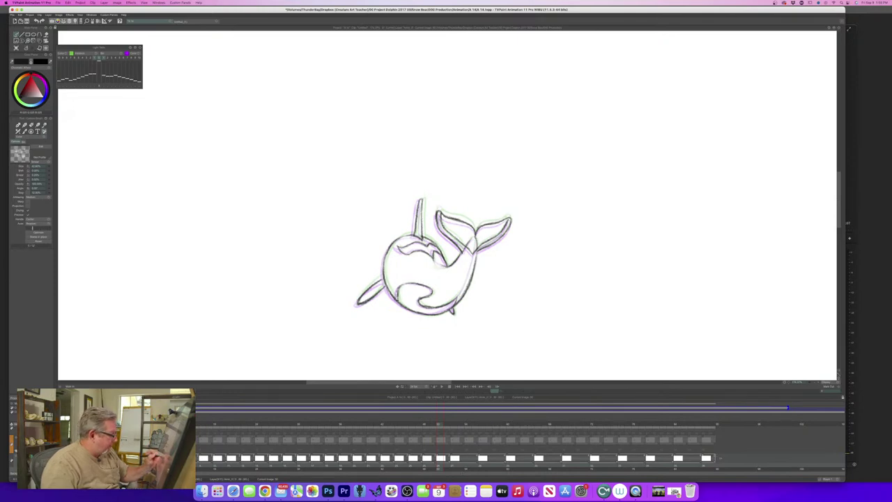
pyautogui.press('Left')
pyautogui.press('Right')
pyautogui.press('Left')
pyautogui.press('Right')
pyautogui.press('Left')
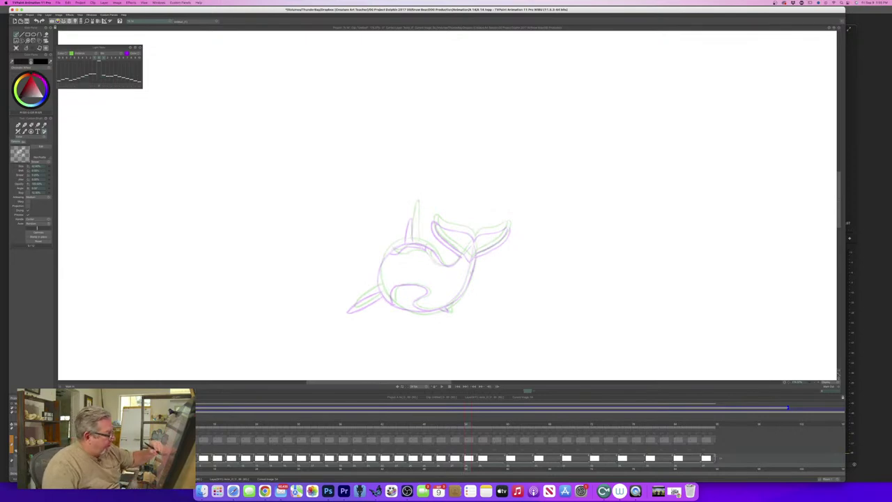
# Draw the round body and tail-stock outline on the next blank inbetween, checking against the neighbouring drawing.
pyautogui.moveTo(475, 259)
pyautogui.mouseDown()
pyautogui.moveTo(450, 306)
pyautogui.moveTo(413, 313)
pyautogui.moveTo(389, 299)
pyautogui.mouseUp()
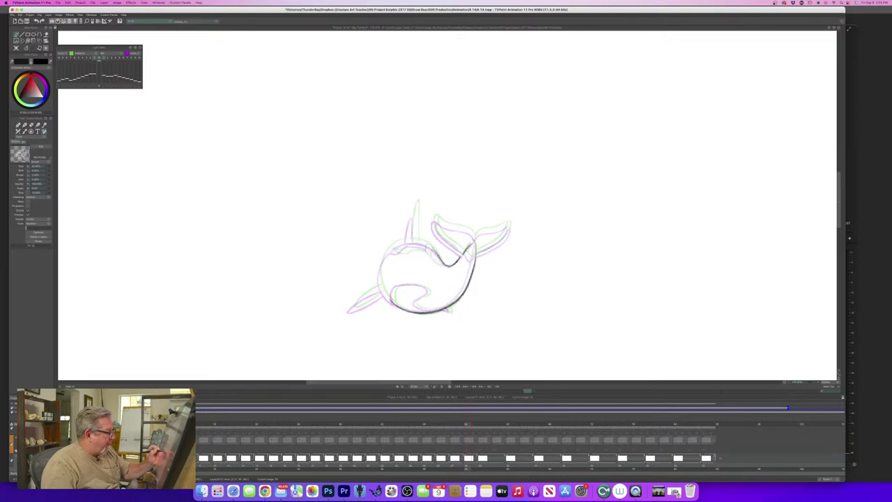
pyautogui.moveTo(432, 247); pyautogui.dragTo(407, 240)
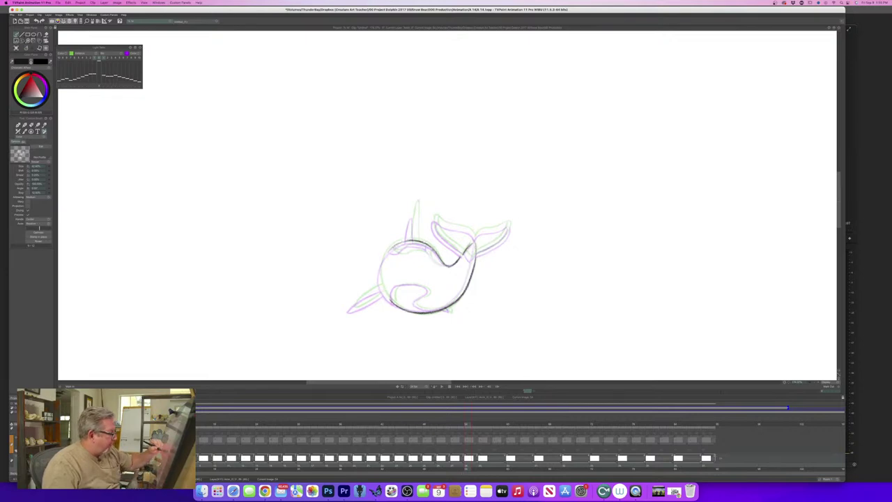
pyautogui.moveTo(390, 246)
pyautogui.mouseDown()
pyautogui.moveTo(379, 277)
pyautogui.moveTo(395, 305)
pyautogui.mouseUp()
pyautogui.press('Left')
pyautogui.press('Right')
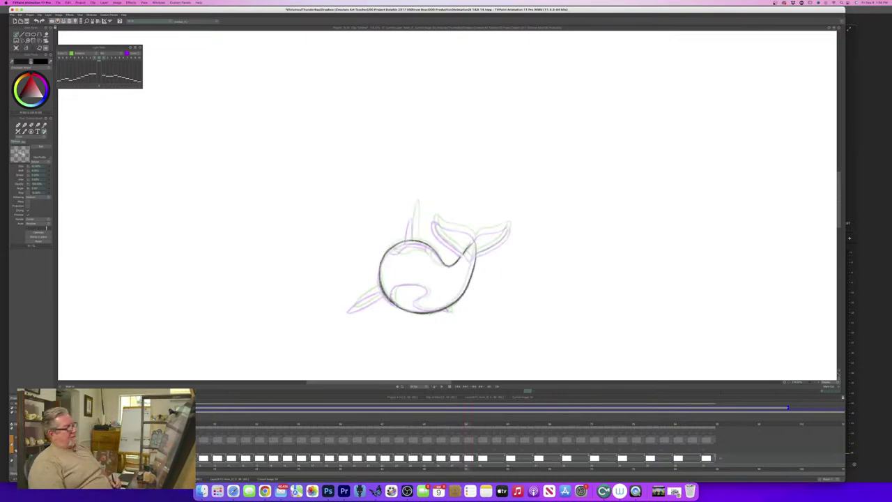
pyautogui.press('Left')
pyautogui.press('Right')
pyautogui.press('Left')
pyautogui.press('Right')
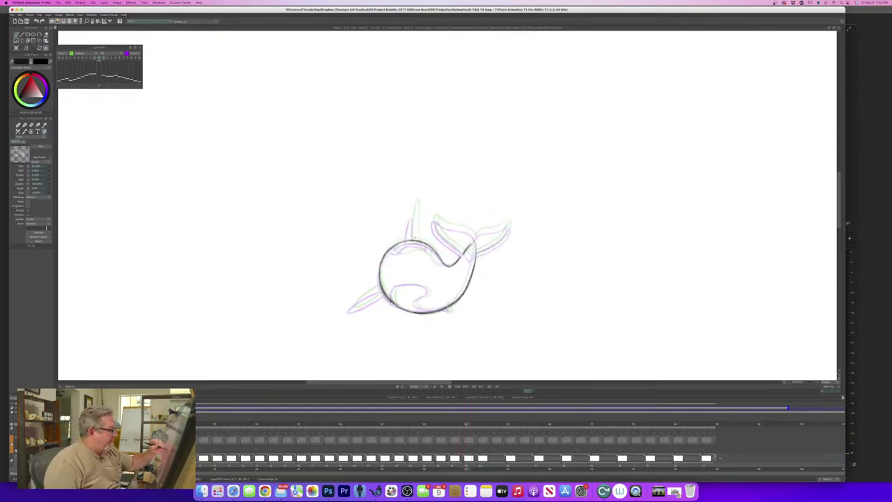
# Draw the upright fin midway between its two onion-skin positions and compare it with the preceding drawing.
pyautogui.moveTo(416, 237)
pyautogui.mouseDown()
pyautogui.moveTo(417, 203)
pyautogui.moveTo(408, 240)
pyautogui.mouseUp()
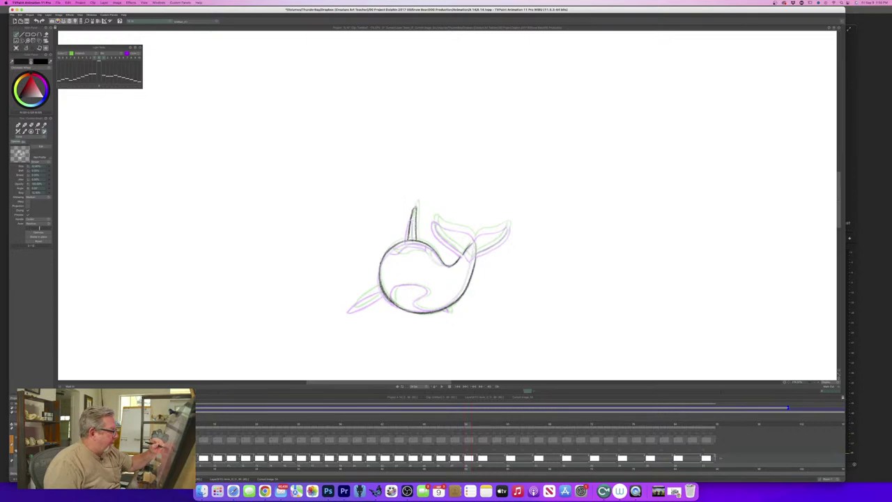
pyautogui.press('Left')
pyautogui.press('Right')
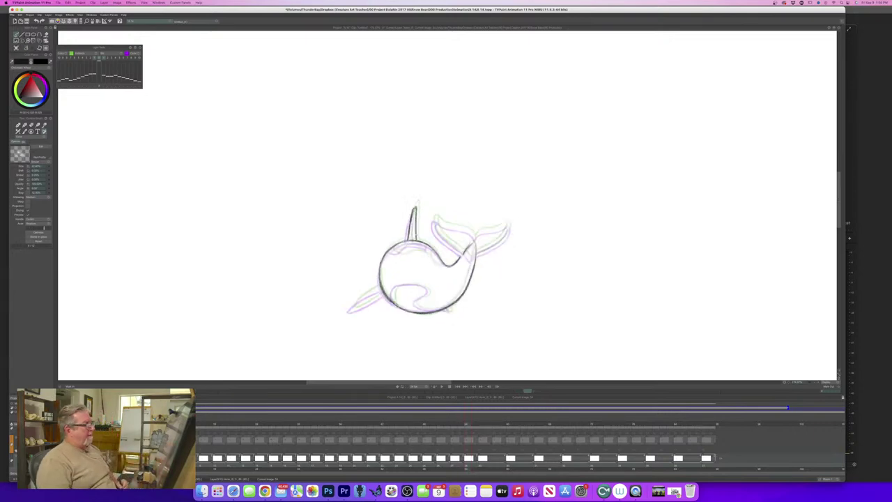
pyautogui.press('Left')
pyautogui.press('Right')
pyautogui.press('Left')
pyautogui.press('Right')
pyautogui.press('Left')
pyautogui.press('Right')
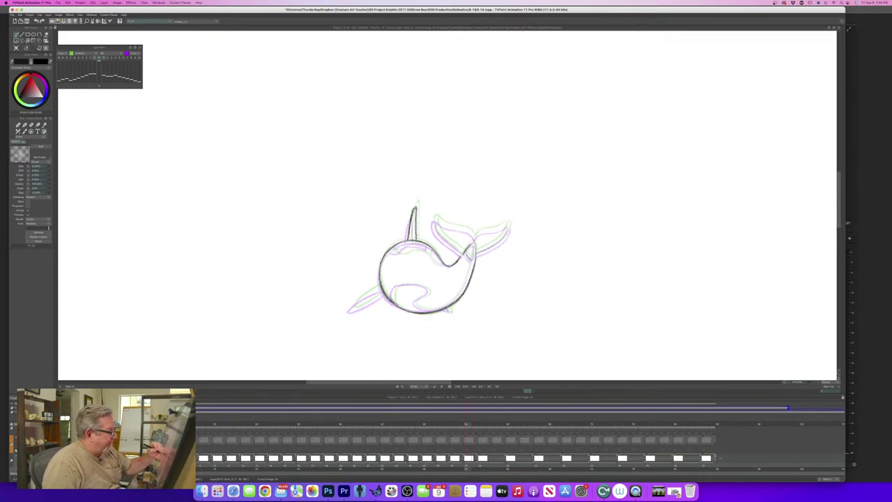
# Add the inner contour line down the right side of the tail stock to the belly, checking against the preceding drawing.
pyautogui.moveTo(470, 249)
pyautogui.mouseDown()
pyautogui.moveTo(461, 290)
pyautogui.moveTo(448, 302)
pyautogui.mouseUp()
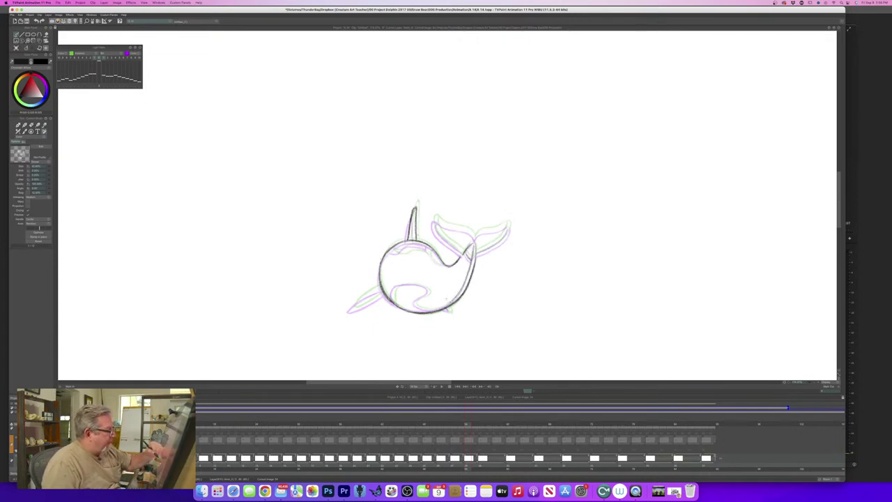
pyautogui.press('Left')
pyautogui.press('Right')
pyautogui.press('Left')
pyautogui.press('Right')
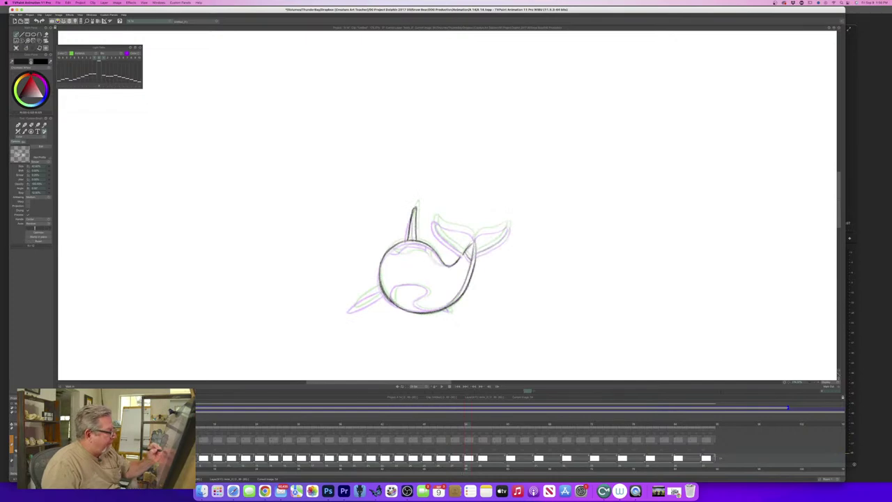
# Draw the left-hand and right-hand tail flukes where they join the tail stock, following the onion-skin positions.
pyautogui.moveTo(463, 230)
pyautogui.mouseDown()
pyautogui.moveTo(440, 223)
pyautogui.moveTo(459, 255)
pyautogui.moveTo(432, 220)
pyautogui.mouseUp()
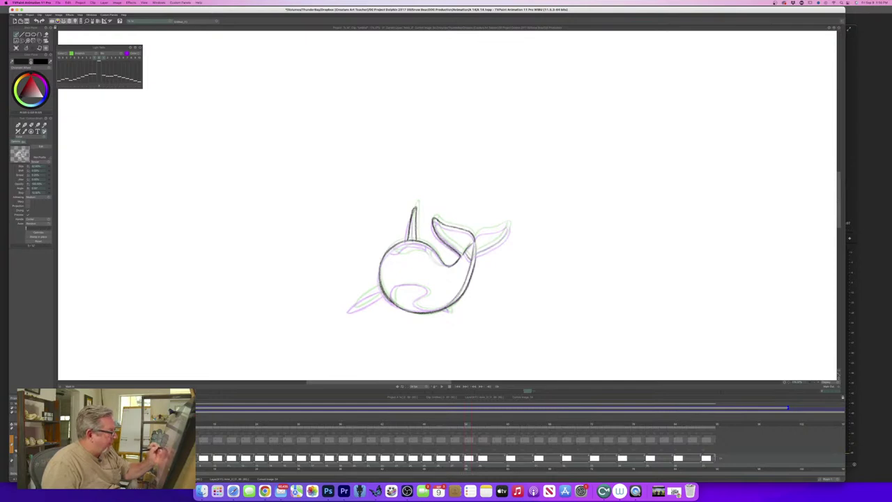
pyautogui.press('Left')
pyautogui.press('Right')
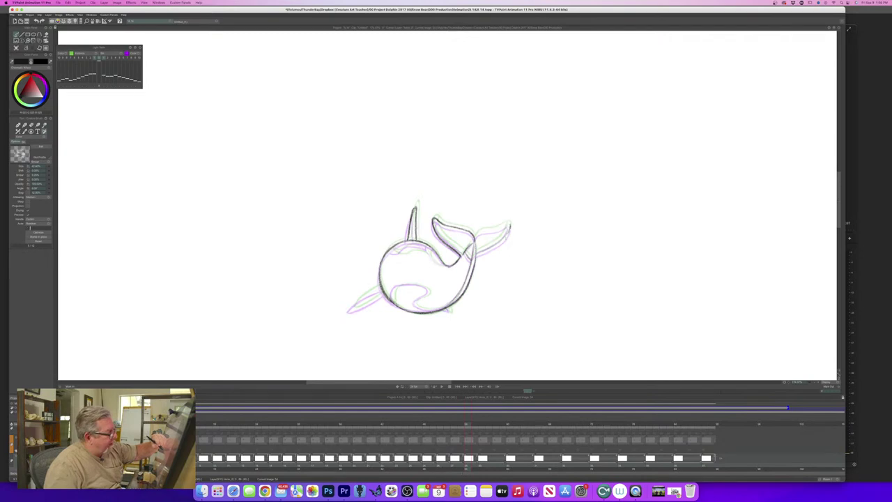
pyautogui.moveTo(510, 230); pyautogui.dragTo(481, 253)
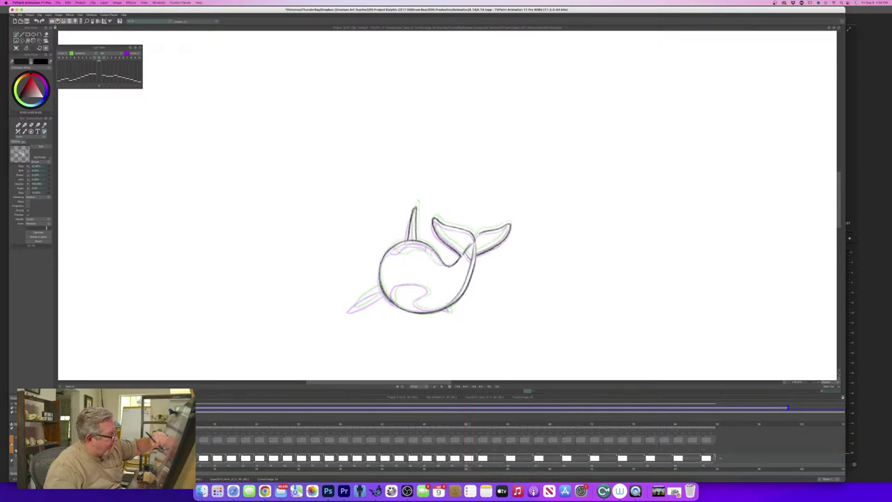
# Add the inner edge line along the underside of the right-hand tail fluke, comparing with the preceding drawing.
pyautogui.press('Left')
pyautogui.press('Right')
pyautogui.press('Left')
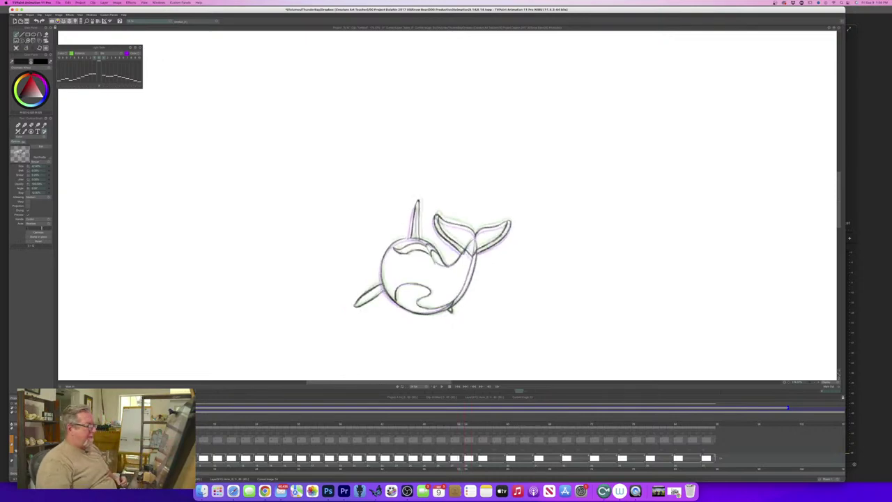
pyautogui.press('Right')
pyautogui.press('Left')
pyautogui.press('Right')
pyautogui.moveTo(509, 225); pyautogui.dragTo(478, 252)
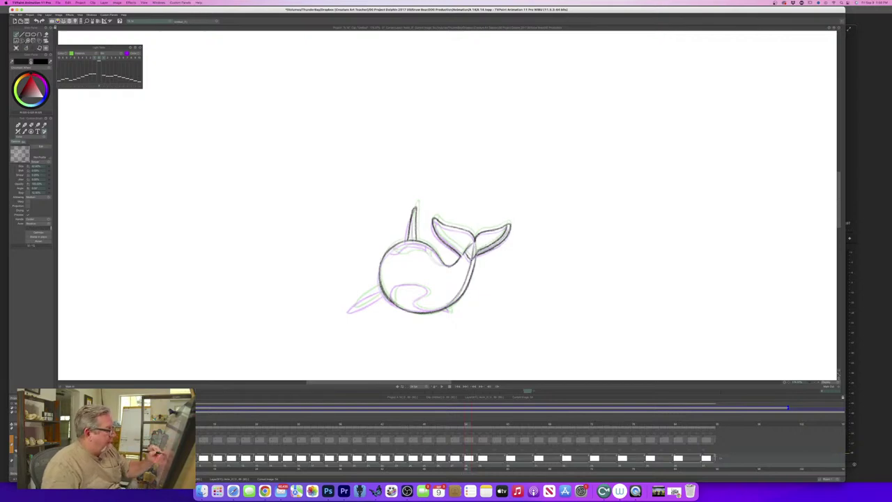
# Close the tail-fluke joint at the end of the tail stock and check it against the preceding drawing.
pyautogui.moveTo(463, 253)
pyautogui.mouseDown()
pyautogui.moveTo(444, 237)
pyautogui.moveTo(466, 255)
pyautogui.mouseUp()
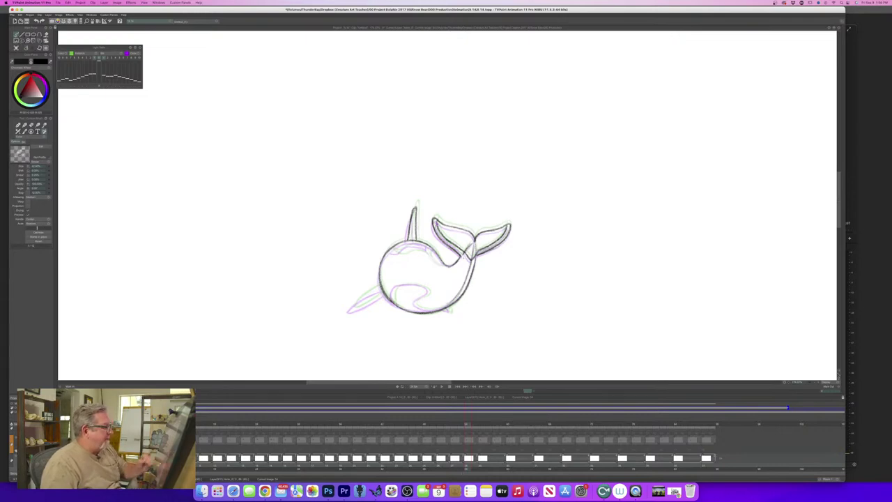
pyautogui.press('Left')
pyautogui.press('Right')
pyautogui.press('Left')
pyautogui.press('Right')
pyautogui.press('Left')
pyautogui.press('Right')
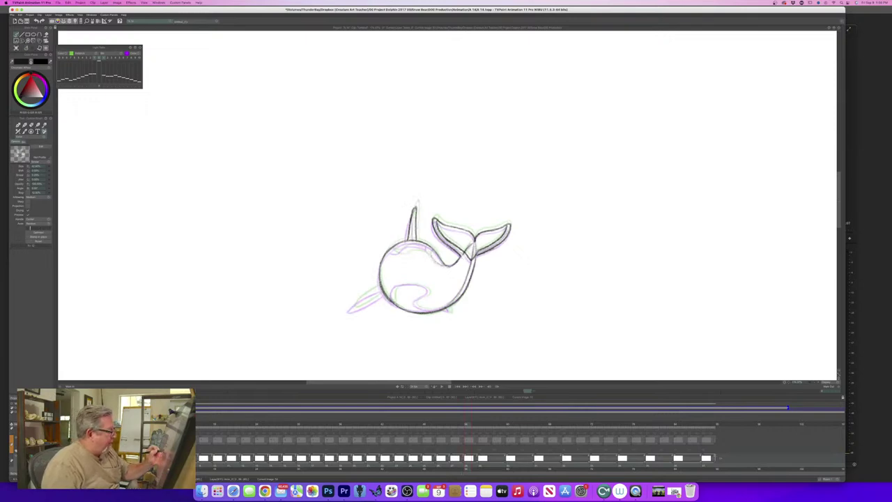
# Draw the saddle patch contour along the back beneath the upright fin, checking against the neighbouring drawings.
pyautogui.press('Left')
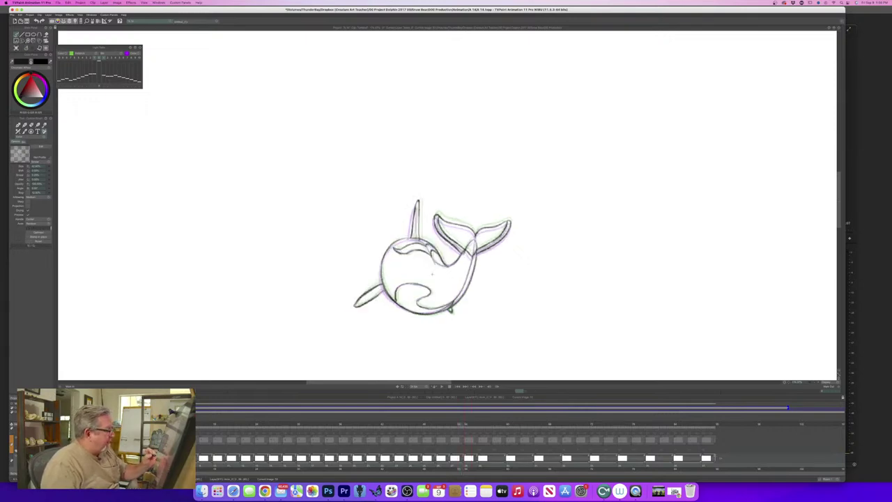
pyautogui.press('Right')
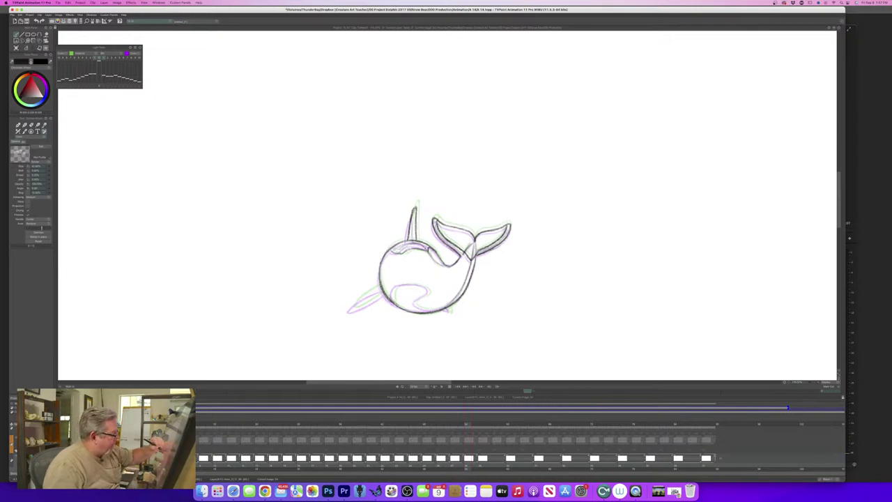
pyautogui.moveTo(407, 244)
pyautogui.mouseDown()
pyautogui.moveTo(390, 251)
pyautogui.moveTo(429, 247)
pyautogui.mouseUp()
pyautogui.press('Left')
pyautogui.press('Right')
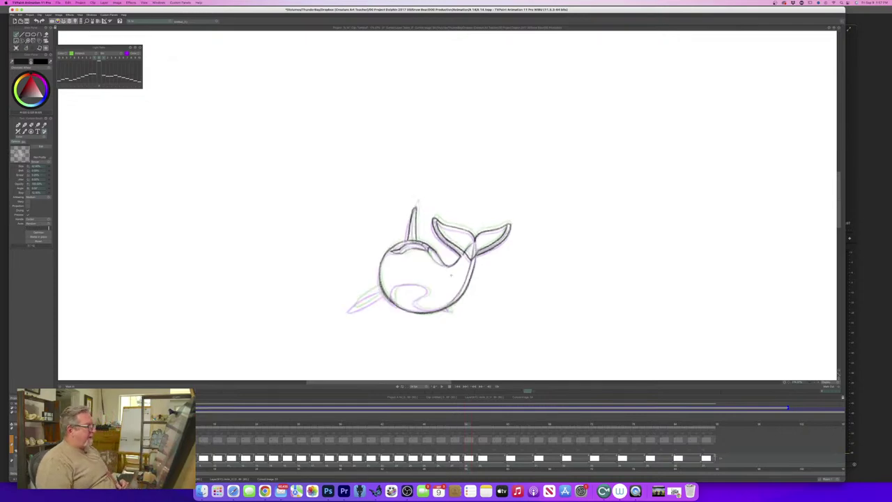
pyautogui.press('Right')
pyautogui.press('Left')
pyautogui.press('Left')
pyautogui.press('Right')
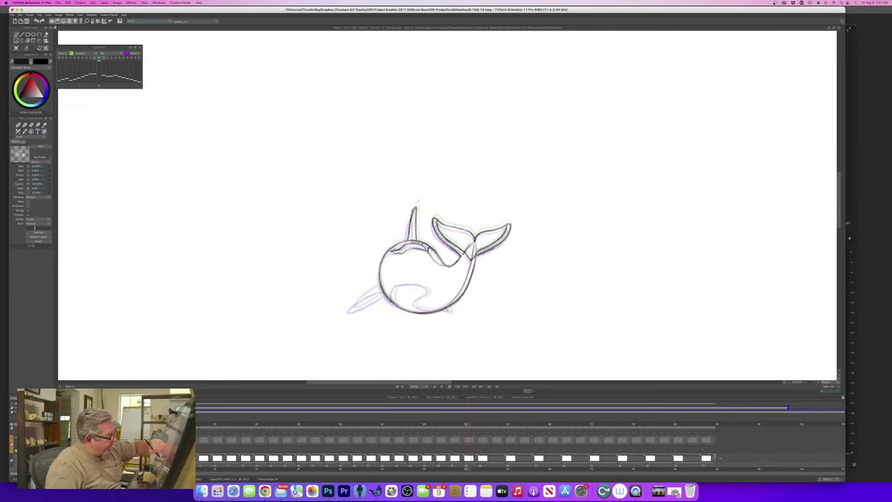
# Draw the curved belly marking and the small far flipper below the belly, checking against the preceding drawing.
pyautogui.moveTo(427, 312); pyautogui.dragTo(453, 304)
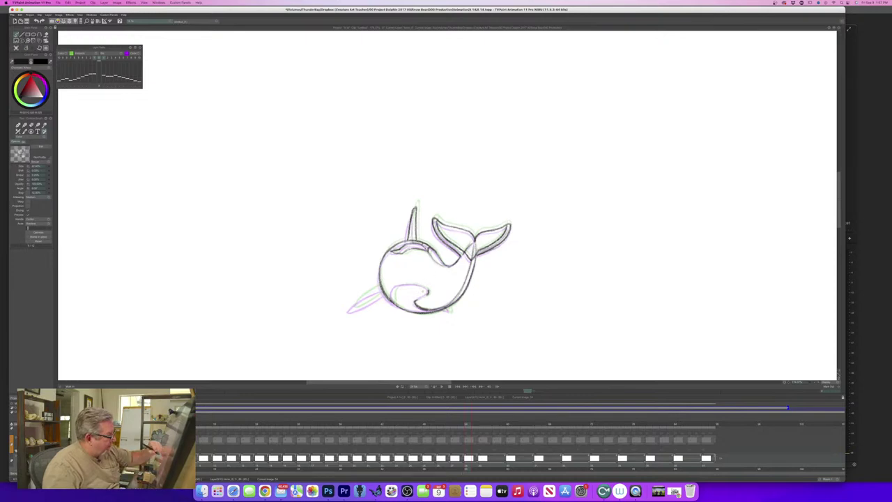
pyautogui.moveTo(428, 294)
pyautogui.mouseDown()
pyautogui.moveTo(399, 285)
pyautogui.moveTo(393, 303)
pyautogui.mouseUp()
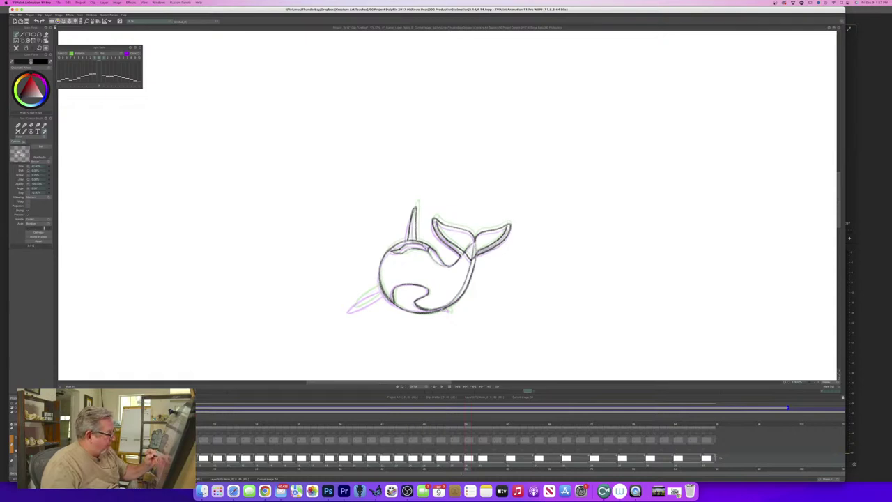
pyautogui.moveTo(450, 311); pyautogui.dragTo(450, 313)
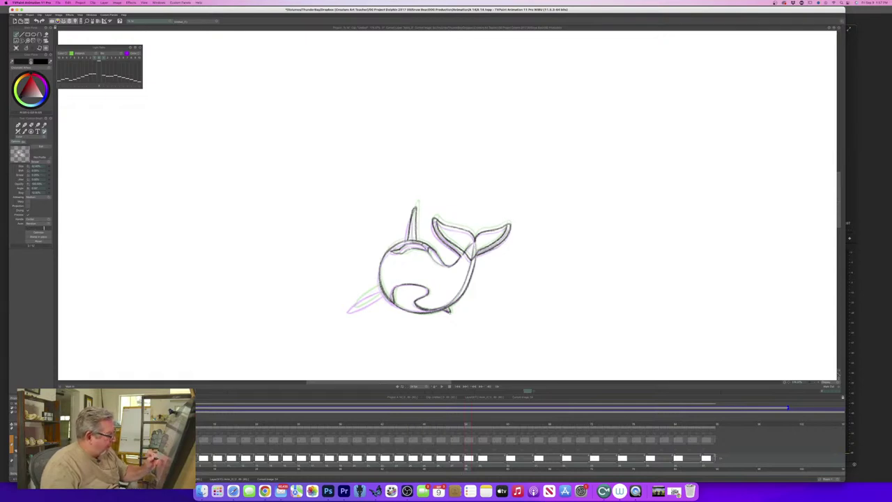
pyautogui.press('Left')
pyautogui.press('Right')
pyautogui.press('Left')
pyautogui.press('Right')
pyautogui.press('Left')
pyautogui.press('Right')
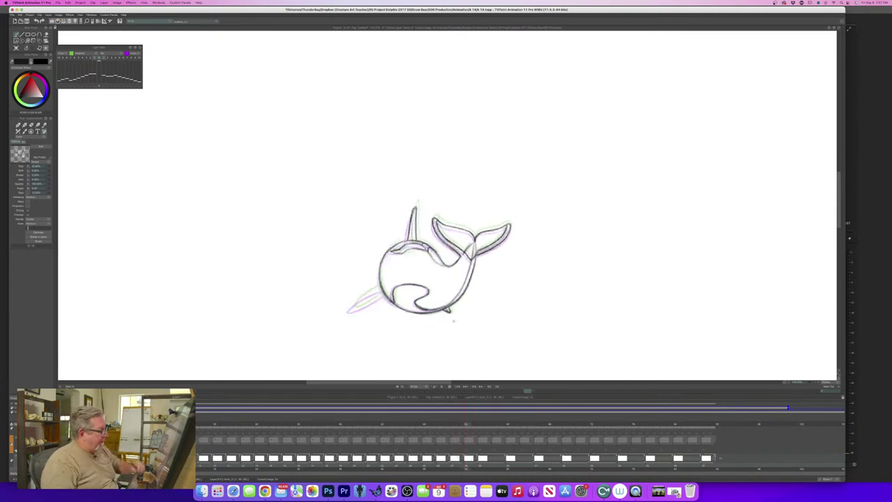
# Draw the left-hand flipper between its two onion-skin positions and compare it with the preceding drawing.
pyautogui.moveTo(382, 288); pyautogui.dragTo(351, 309)
pyautogui.press('Left')
pyautogui.press('Right')
pyautogui.press('Left')
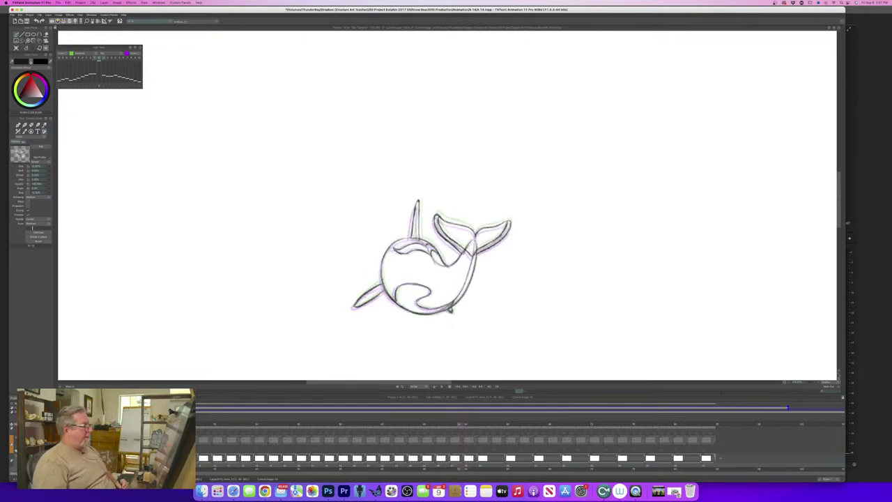
pyautogui.press('Right')
pyautogui.press('Left')
pyautogui.press('Right')
pyautogui.press('Left')
pyautogui.press('Right')
# Advance to the held frame after the next finished drawing and clear it for a new blank inbetween.
pyautogui.press('Right')
pyautogui.press('Right')
pyautogui.press('Right')
pyautogui.press('Right')
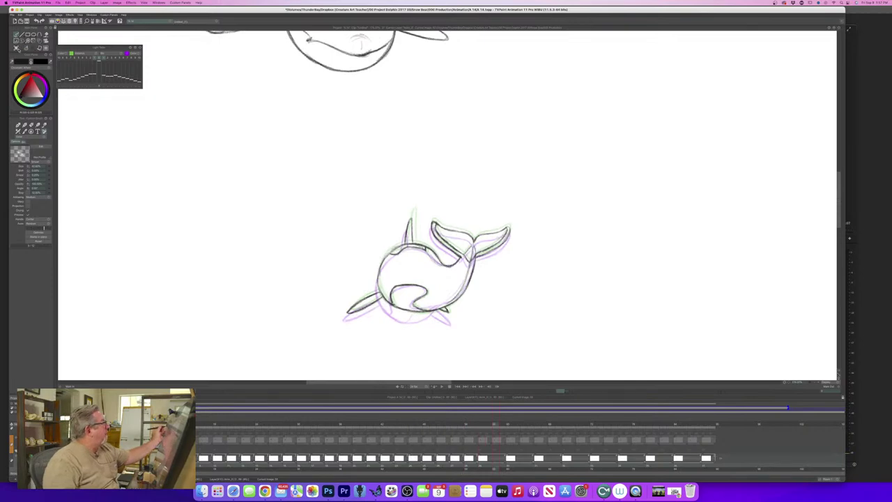
pyautogui.click(18, 49)
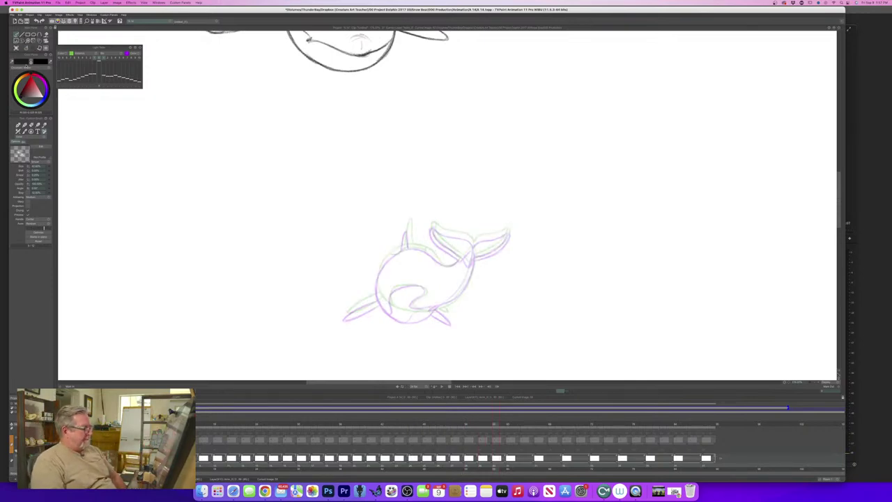
pyautogui.press('Left')
pyautogui.press('Right')
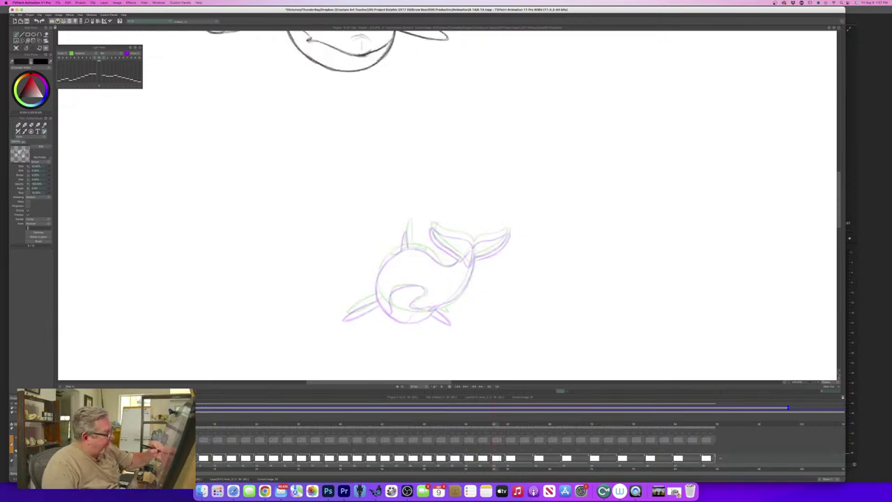
# Draw the round body and tail-stock outline of the new inbetween midway between the onion-skin drawings.
pyautogui.moveTo(475, 250)
pyautogui.mouseDown()
pyautogui.moveTo(468, 286)
pyautogui.moveTo(453, 301)
pyautogui.mouseUp()
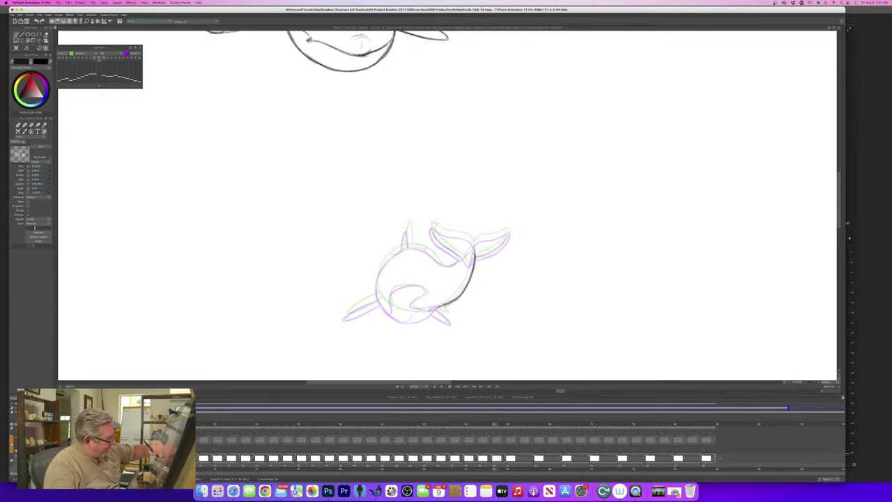
pyautogui.moveTo(436, 308); pyautogui.dragTo(415, 317)
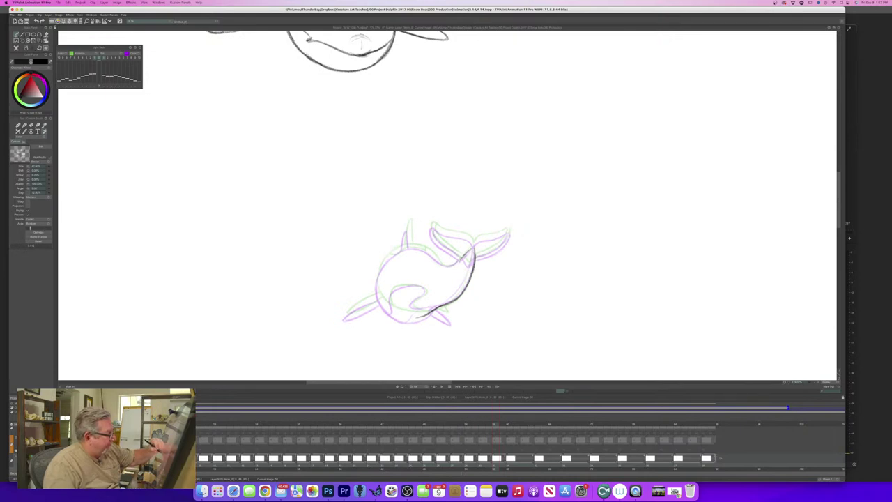
pyautogui.moveTo(460, 260)
pyautogui.mouseDown()
pyautogui.moveTo(449, 266)
pyautogui.moveTo(410, 247)
pyautogui.moveTo(390, 254)
pyautogui.moveTo(376, 287)
pyautogui.moveTo(383, 306)
pyautogui.moveTo(430, 318)
pyautogui.moveTo(394, 314)
pyautogui.mouseUp()
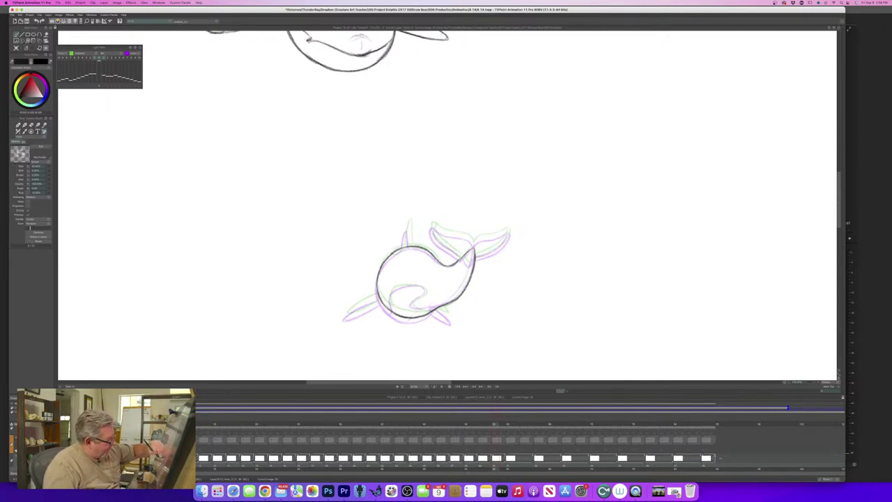
# Draw the hooked belly marking inside the body down to its lower edge and compare it with the preceding drawing.
pyautogui.moveTo(436, 307); pyautogui.dragTo(420, 308)
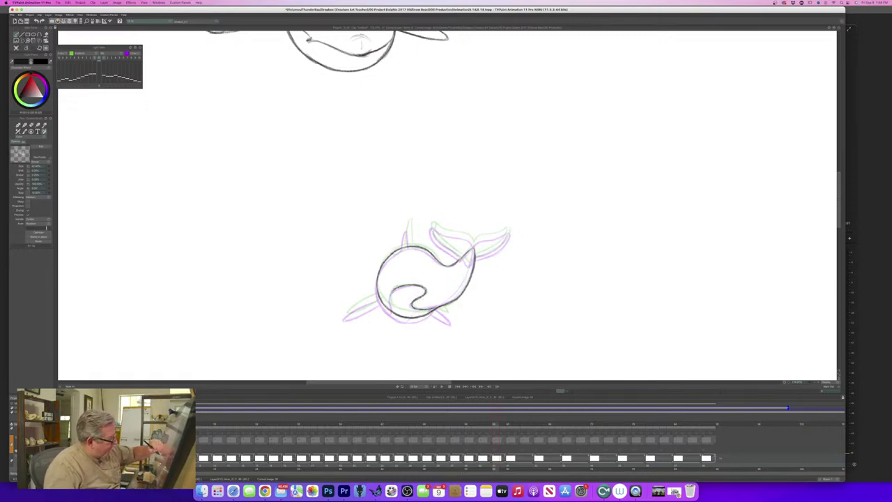
pyautogui.moveTo(390, 297); pyautogui.dragTo(393, 310)
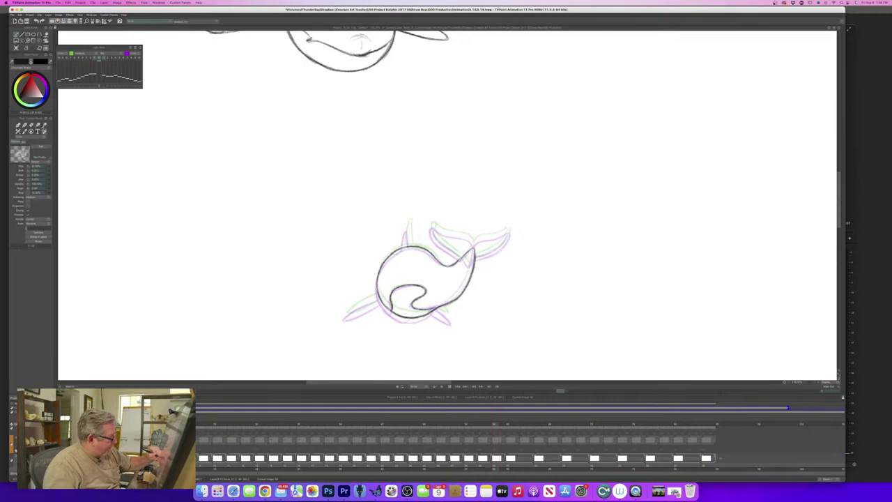
pyautogui.press('Left')
pyautogui.press('Right')
pyautogui.press('Left')
pyautogui.press('Right')
pyautogui.press('Left')
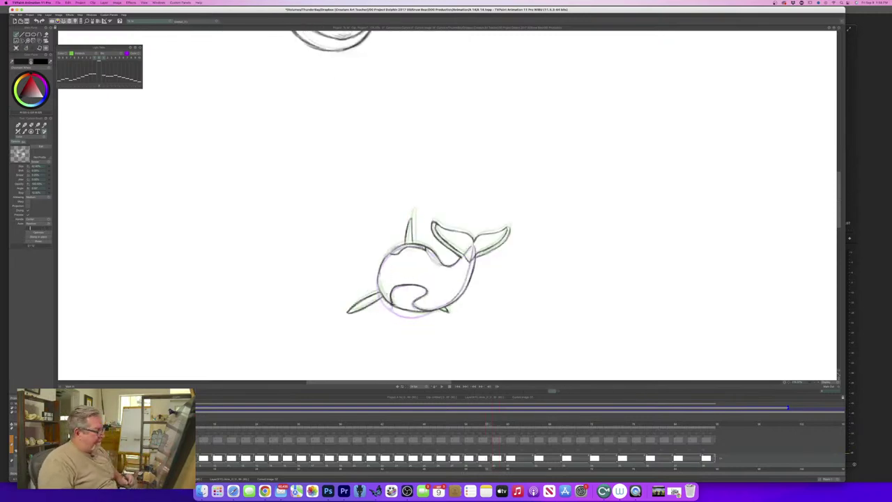
# Draw the small far flipper and the longer left-hand flipper between their onion-skin positions, checking against the preceding drawing.
pyautogui.press('Right')
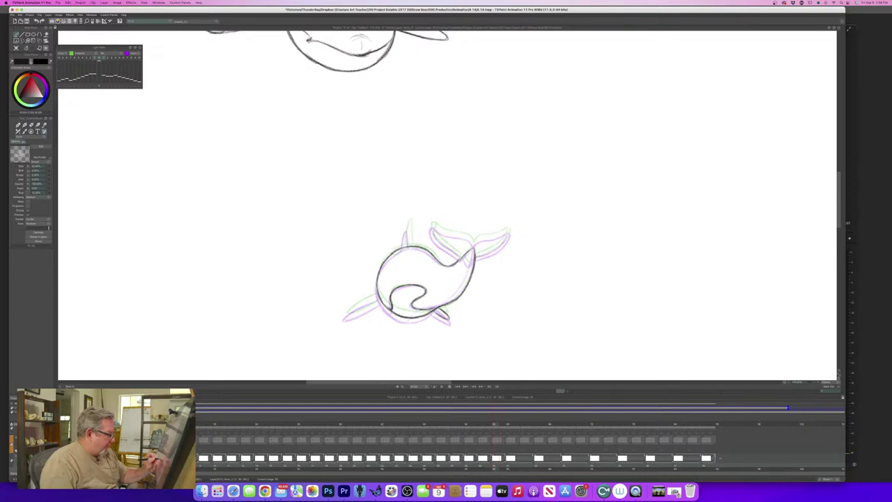
pyautogui.press('Left')
pyautogui.press('Right')
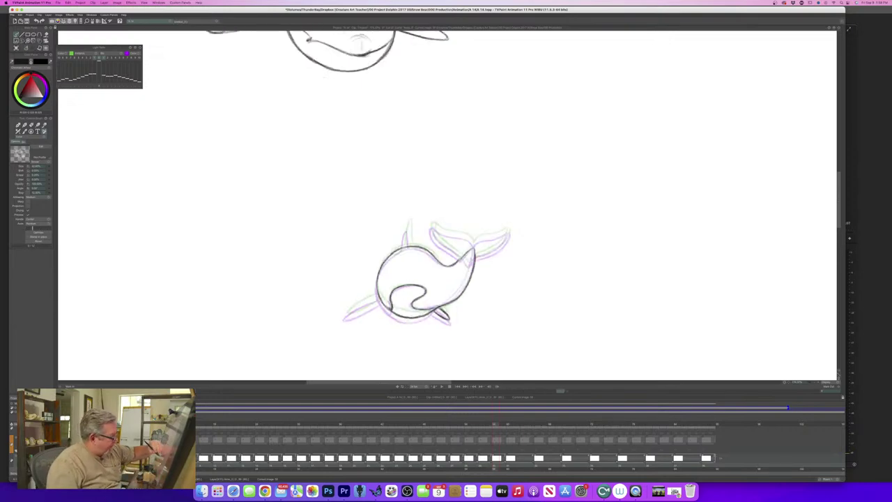
pyautogui.moveTo(379, 301)
pyautogui.mouseDown()
pyautogui.moveTo(346, 317)
pyautogui.moveTo(368, 310)
pyautogui.mouseUp()
pyautogui.press('Left')
pyautogui.press('Right')
pyautogui.press('Left')
pyautogui.press('Right')
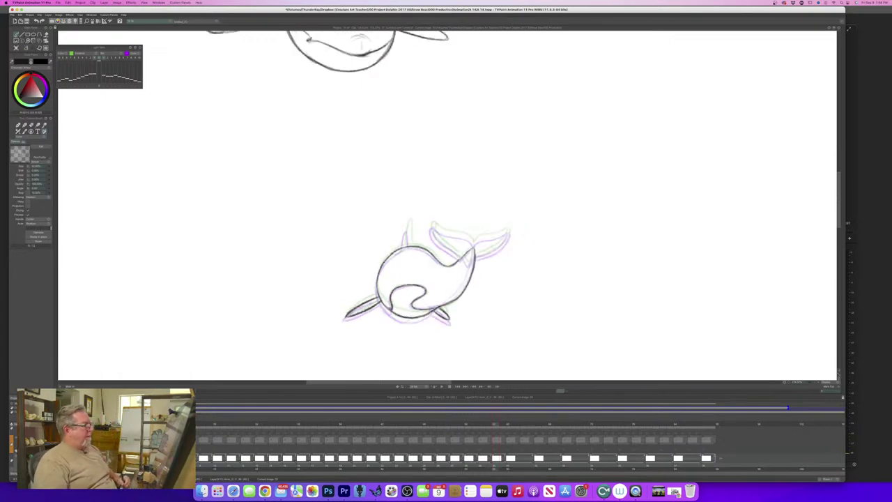
pyautogui.press('Left')
pyautogui.press('Right')
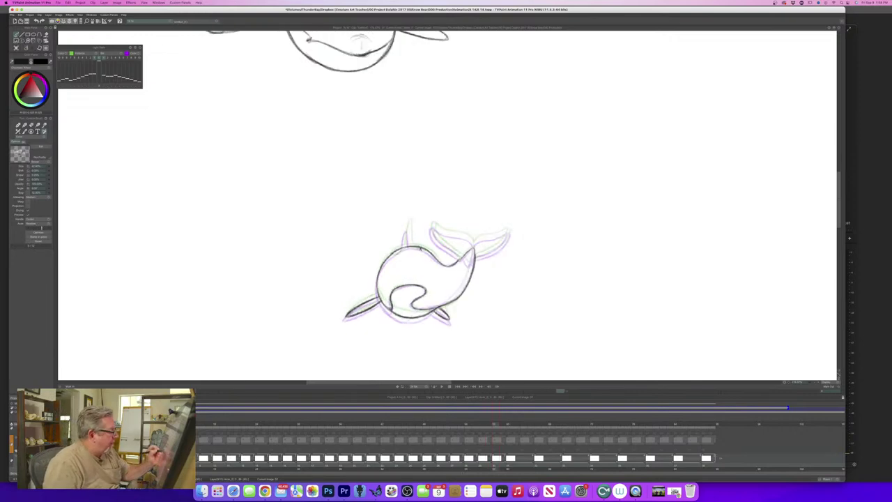
# Draw the upright fin on the back between its onion-skin positions and check it against the preceding drawing.
pyautogui.moveTo(421, 249)
pyautogui.mouseDown()
pyautogui.moveTo(400, 247)
pyautogui.moveTo(405, 229)
pyautogui.mouseUp()
pyautogui.press('Left')
pyautogui.press('Right')
pyautogui.press('Left')
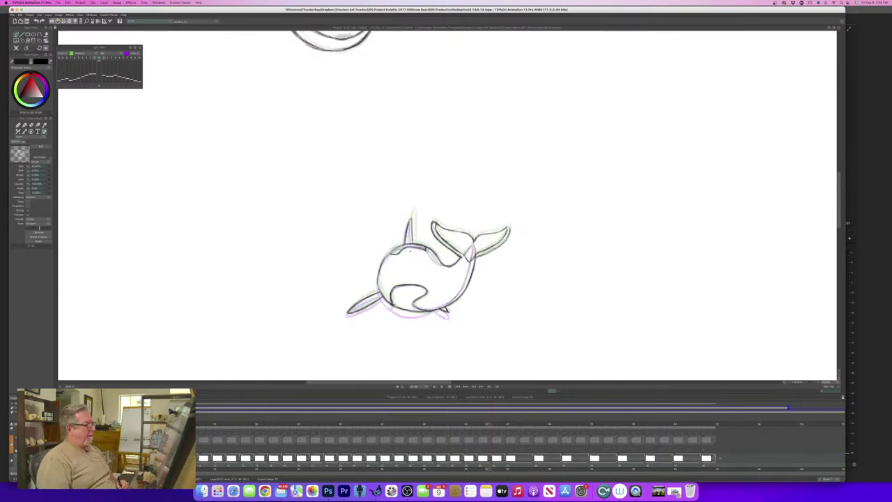
pyautogui.press('Right')
pyautogui.press('Left')
pyautogui.press('Right')
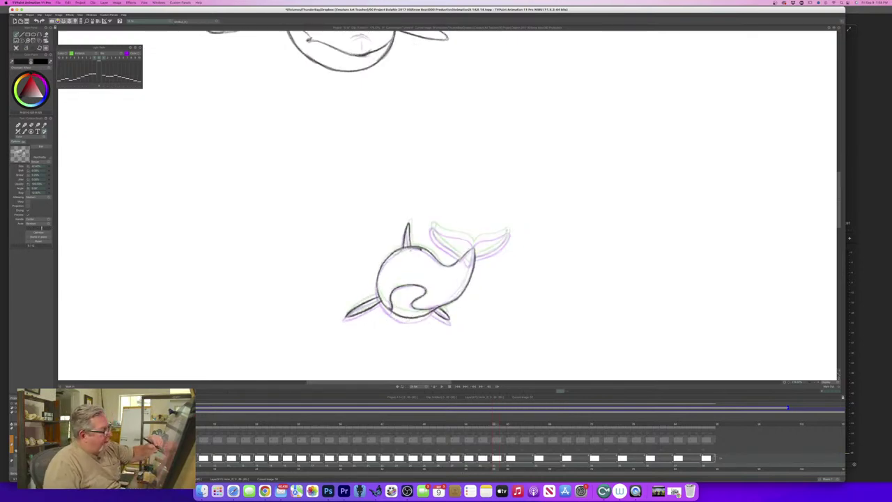
# Draw the lower edge of the right-hand tail fluke and the pointed joint at the end of the tail stock.
pyautogui.moveTo(510, 232); pyautogui.dragTo(476, 258)
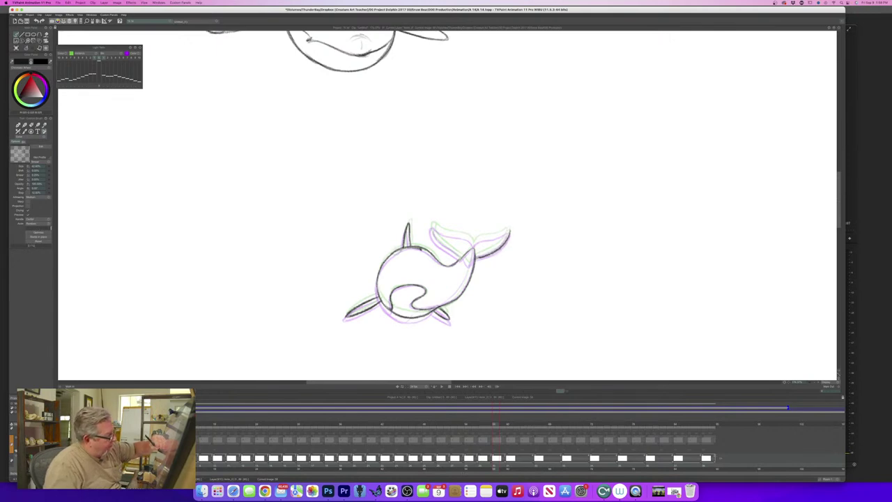
pyautogui.press('Left')
pyautogui.press('Right')
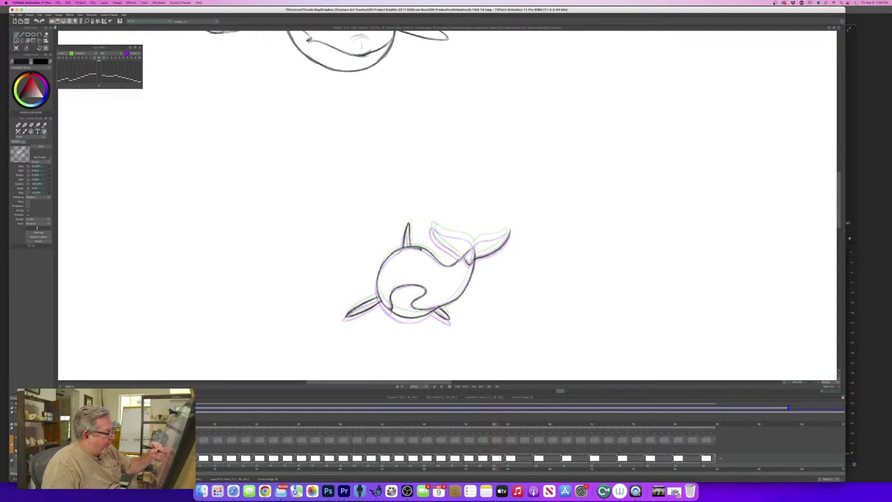
pyautogui.moveTo(471, 255); pyautogui.dragTo(464, 281)
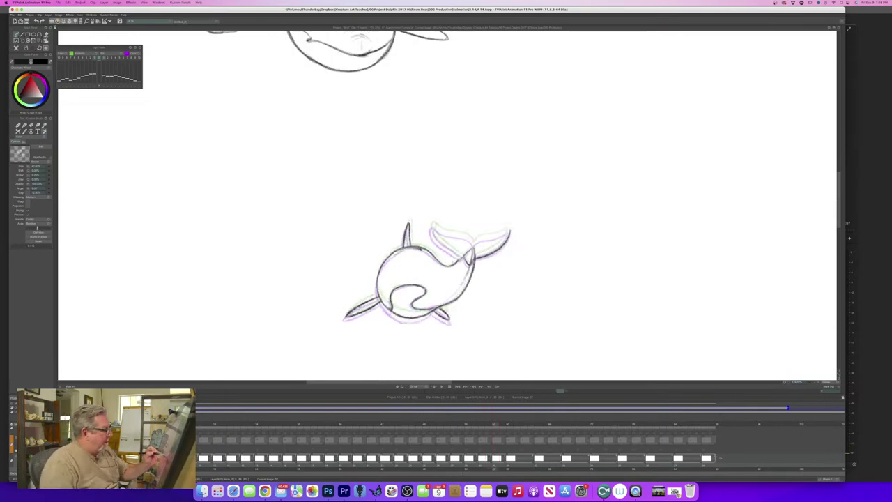
# Draw the left-hand tail fluke and the upper edge of the right-hand one, comparing with the preceding drawing.
pyautogui.moveTo(443, 249); pyautogui.dragTo(431, 232)
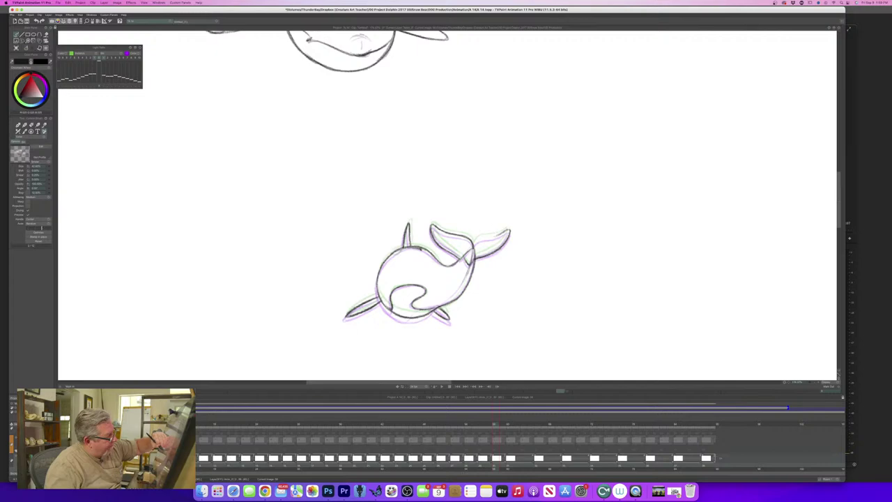
pyautogui.moveTo(473, 247); pyautogui.dragTo(481, 240)
pyautogui.press('Left')
pyautogui.press('Right')
pyautogui.press('Left')
pyautogui.press('Right')
pyautogui.press('Left')
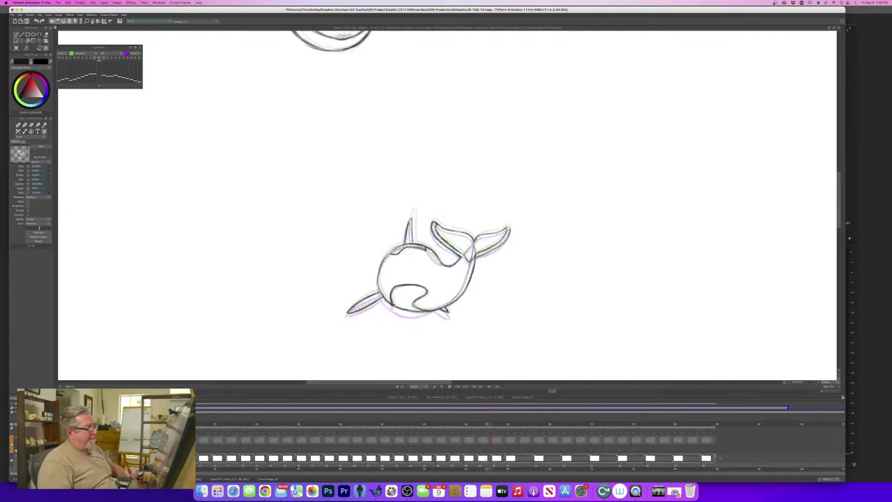
pyautogui.press('Right')
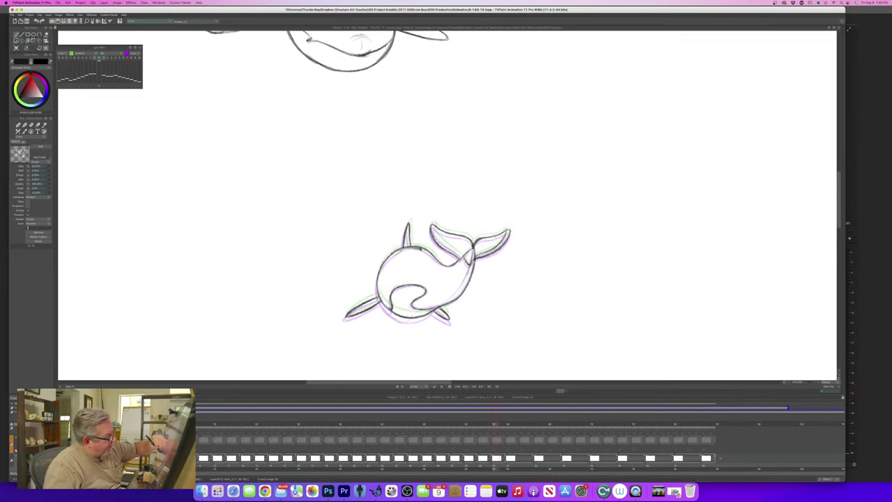
# Add the inner edge line along the underside of the left-hand fluke and compare it with the preceding drawing.
pyautogui.moveTo(464, 256)
pyautogui.mouseDown()
pyautogui.moveTo(440, 240)
pyautogui.moveTo(464, 258)
pyautogui.mouseUp()
pyautogui.press('Left')
pyautogui.press('Right')
pyautogui.press('Left')
pyautogui.press('Right')
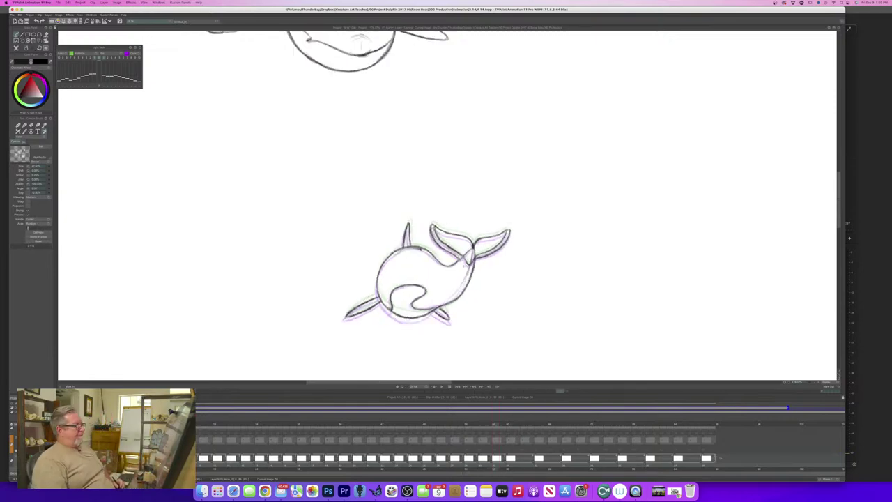
# Draw the back line and the outer curve of the tail stock for the new inbetween, checking against the preceding drawing.
pyautogui.press('Left')
pyautogui.press('Right')
pyautogui.press('Left')
pyautogui.press('Right')
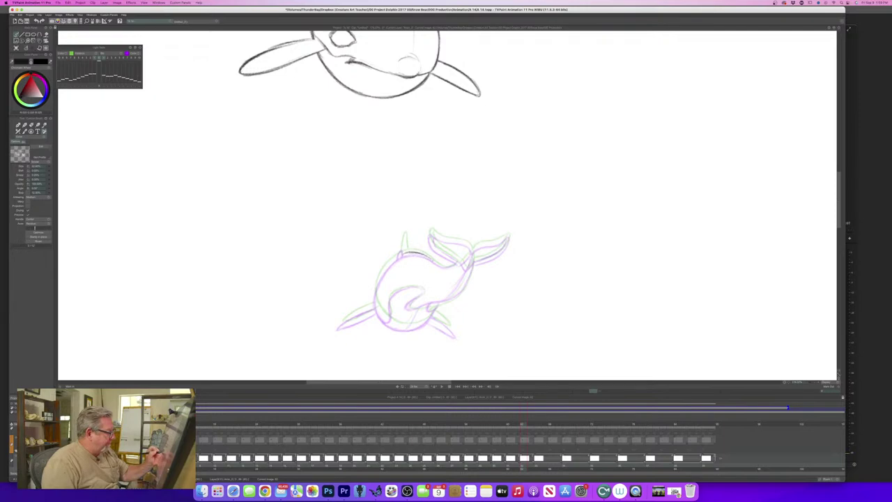
pyautogui.moveTo(432, 259); pyautogui.dragTo(444, 267)
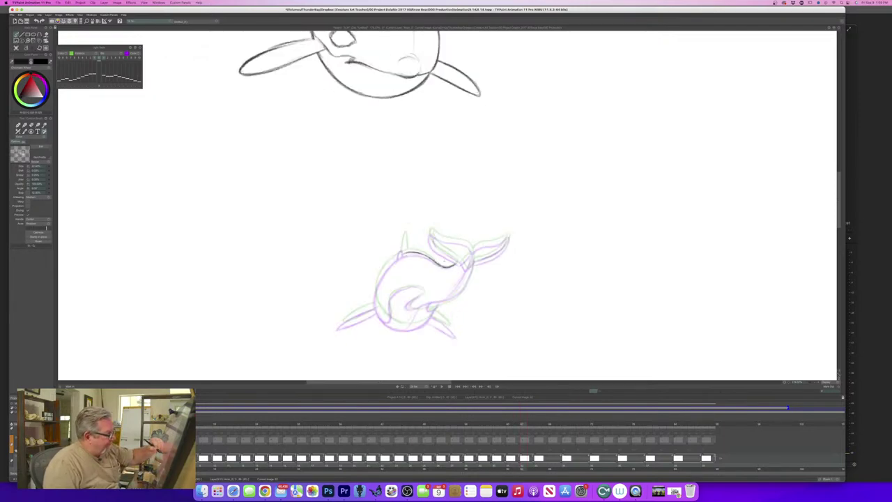
pyautogui.moveTo(473, 254)
pyautogui.mouseDown()
pyautogui.moveTo(466, 286)
pyautogui.moveTo(446, 301)
pyautogui.mouseUp()
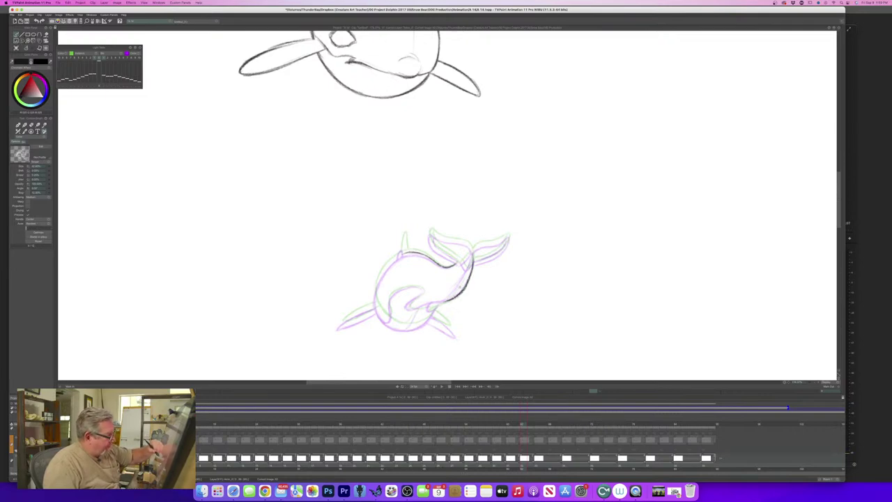
pyautogui.press('Left')
pyautogui.press('Right')
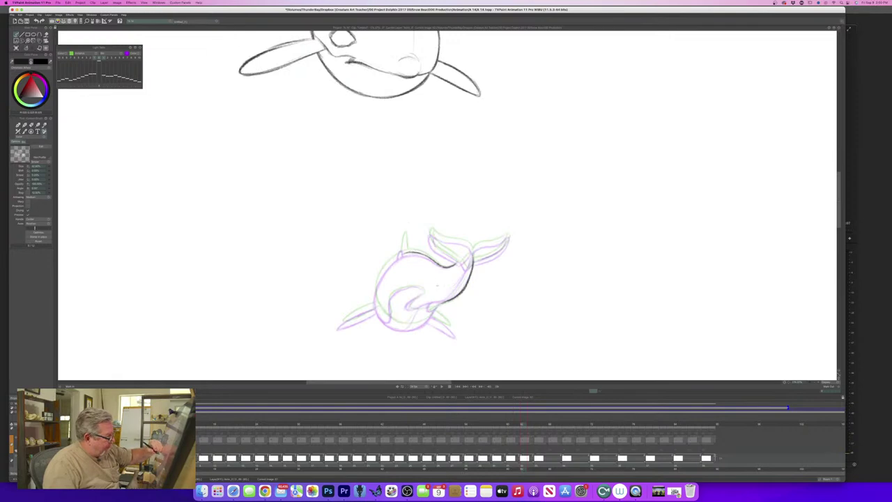
# Complete the rounded belly and body outline, add the right-hand pectoral fin, and compare with the preceding drawing.
pyautogui.press('Left')
pyautogui.press('Right')
pyautogui.moveTo(439, 304); pyautogui.dragTo(406, 327)
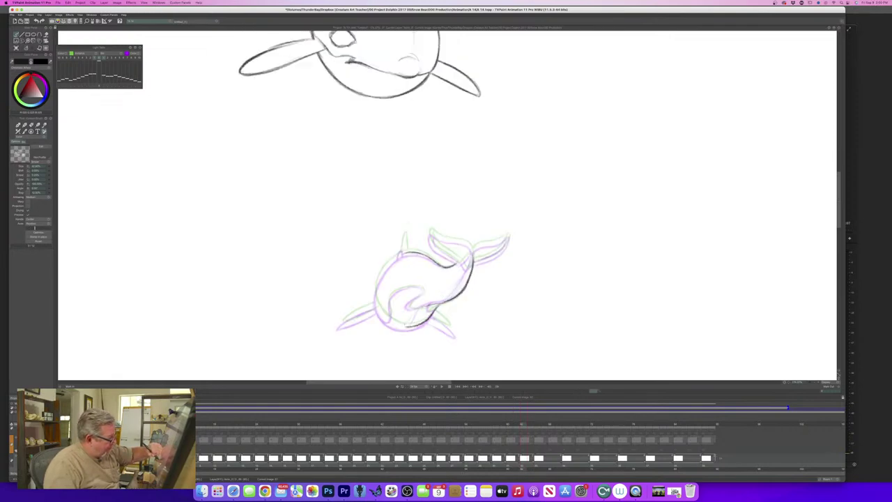
pyautogui.press('Left')
pyautogui.press('Right')
pyautogui.moveTo(402, 253)
pyautogui.mouseDown()
pyautogui.moveTo(375, 300)
pyautogui.moveTo(398, 325)
pyautogui.moveTo(446, 325)
pyautogui.moveTo(453, 333)
pyautogui.moveTo(444, 329)
pyautogui.mouseUp()
pyautogui.press('Left')
pyautogui.press('Right')
pyautogui.press('Left')
pyautogui.press('Right')
# Draw the left-hand pectoral fin between its onion-skin positions and compare it with the preceding drawing.
pyautogui.moveTo(377, 310); pyautogui.dragTo(341, 324)
pyautogui.press('Left')
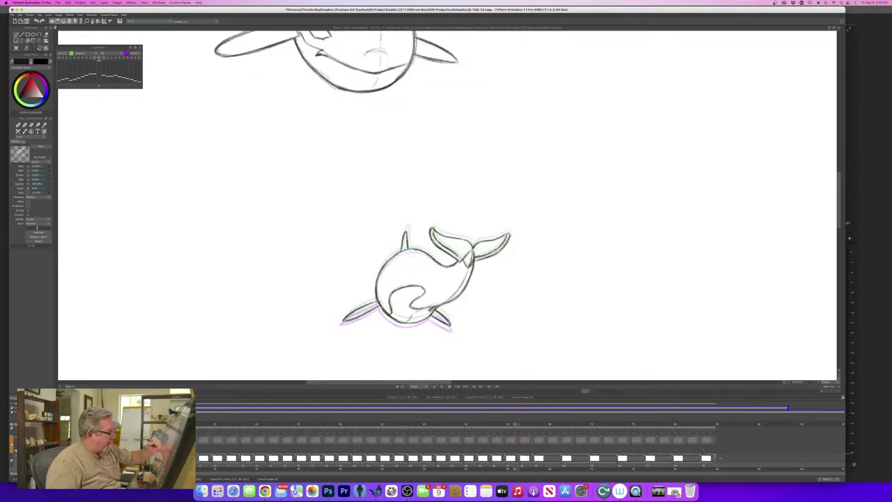
pyautogui.press('Right')
pyautogui.press('Left')
pyautogui.press('Right')
pyautogui.press('Left')
pyautogui.press('Right')
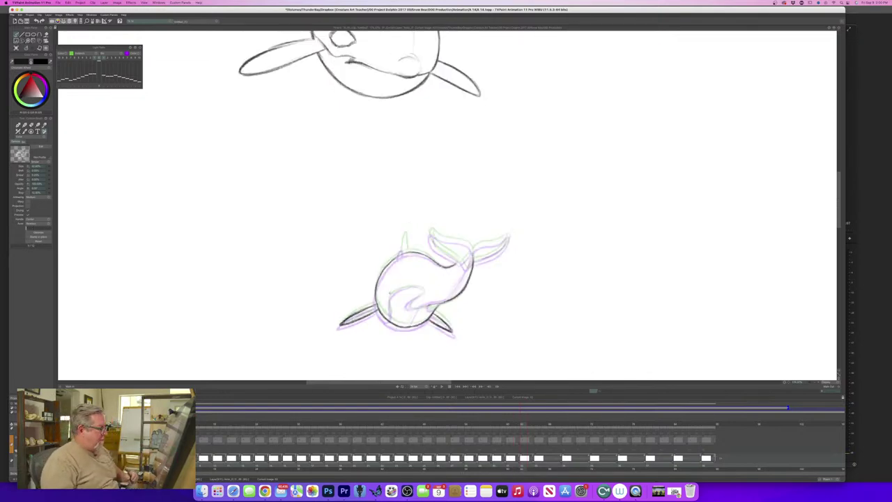
# Draw the short upright dorsal fin on the back and check it against the preceding drawing.
pyautogui.press('Left')
pyautogui.press('Right')
pyautogui.moveTo(404, 240)
pyautogui.mouseDown()
pyautogui.moveTo(398, 256)
pyautogui.moveTo(411, 252)
pyautogui.moveTo(382, 273)
pyautogui.mouseUp()
pyautogui.press('Left')
pyautogui.press('Right')
pyautogui.press('Left')
pyautogui.press('Right')
# Draw the lower edge of the right-hand fluke and the pointed joint of the tail stock, comparing with the neighbouring drawings.
pyautogui.moveTo(508, 235); pyautogui.dragTo(466, 269)
pyautogui.press('Left')
pyautogui.press('Right')
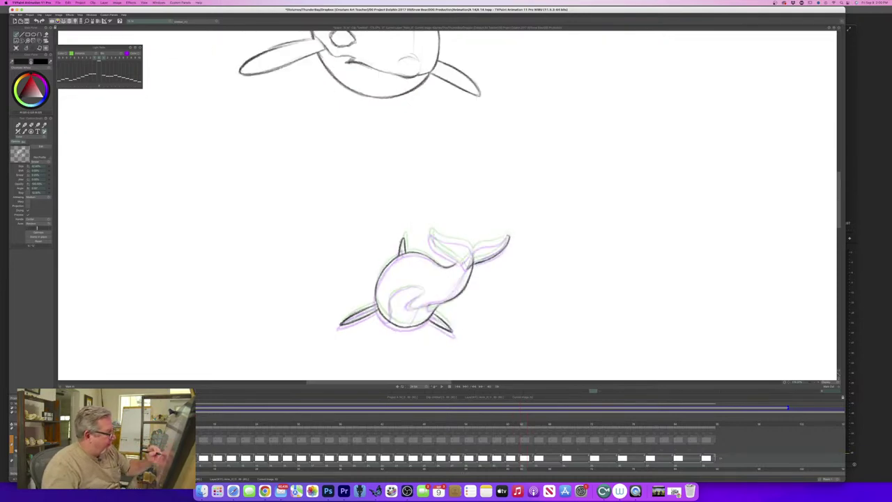
pyautogui.press('Right')
pyautogui.press('Left')
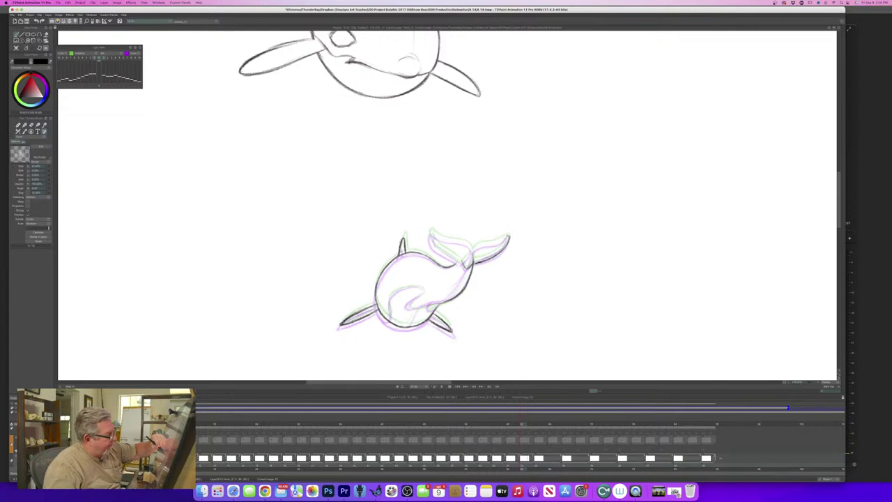
# Draw the upper edge of the right-hand fluke and the inner line along the tail stock, comparing with the neighbouring drawings.
pyautogui.moveTo(505, 236)
pyautogui.mouseDown()
pyautogui.moveTo(472, 250)
pyautogui.moveTo(471, 267)
pyautogui.moveTo(461, 261)
pyautogui.moveTo(457, 291)
pyautogui.mouseUp()
pyautogui.press('Right')
pyautogui.press('Left')
pyautogui.press('Right')
pyautogui.press('Left')
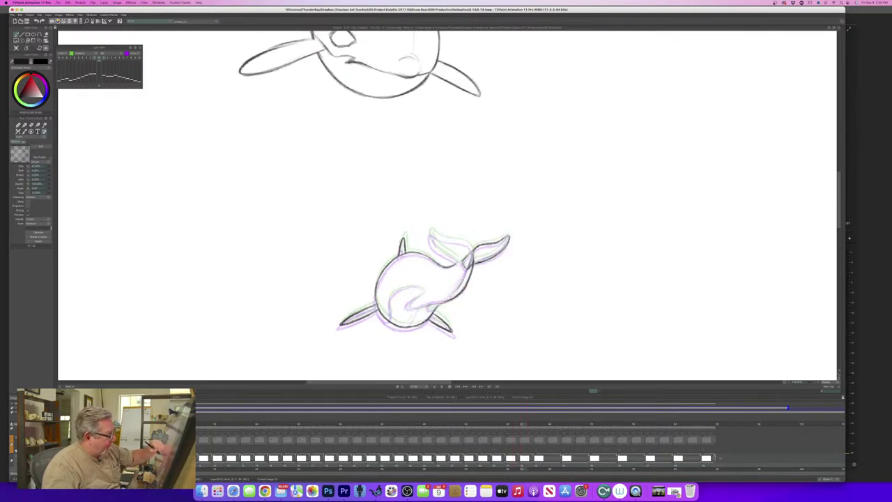
pyautogui.press('Left')
pyautogui.press('Right')
pyautogui.press('Left')
pyautogui.press('Right')
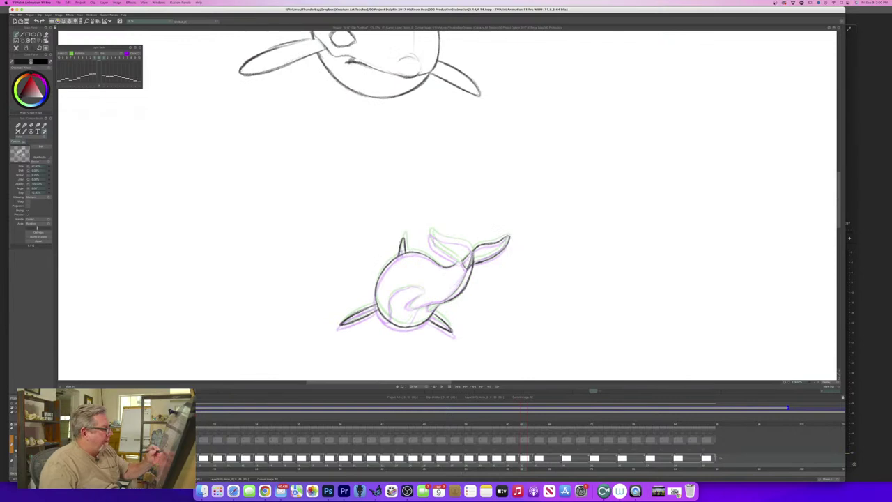
# Draw the left-hand fluke and the inner edge lines under both flukes, comparing with the preceding drawing.
pyautogui.moveTo(471, 249); pyautogui.dragTo(430, 231)
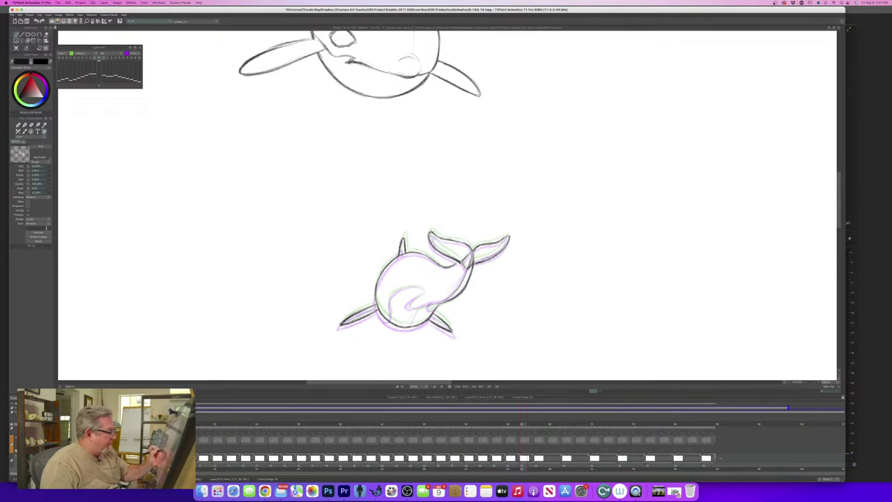
pyautogui.press('Left')
pyautogui.press('Right')
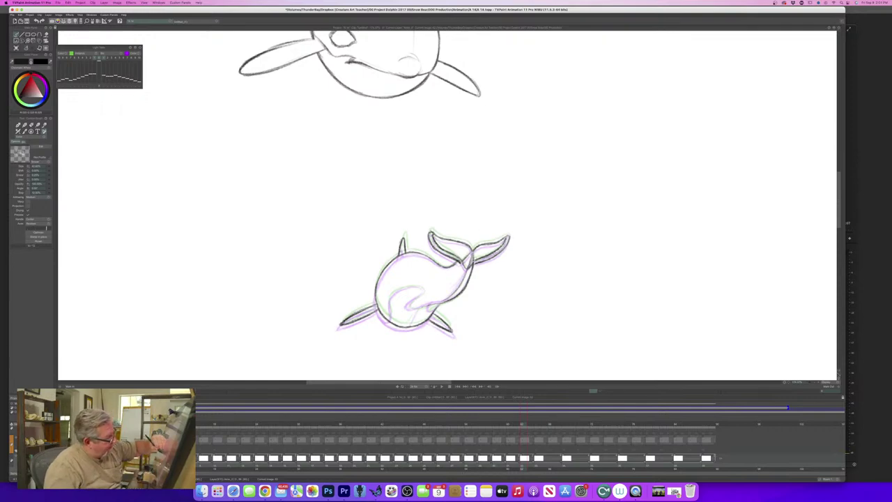
pyautogui.press('Left')
pyautogui.press('Right')
pyautogui.press('Left')
pyautogui.press('Right')
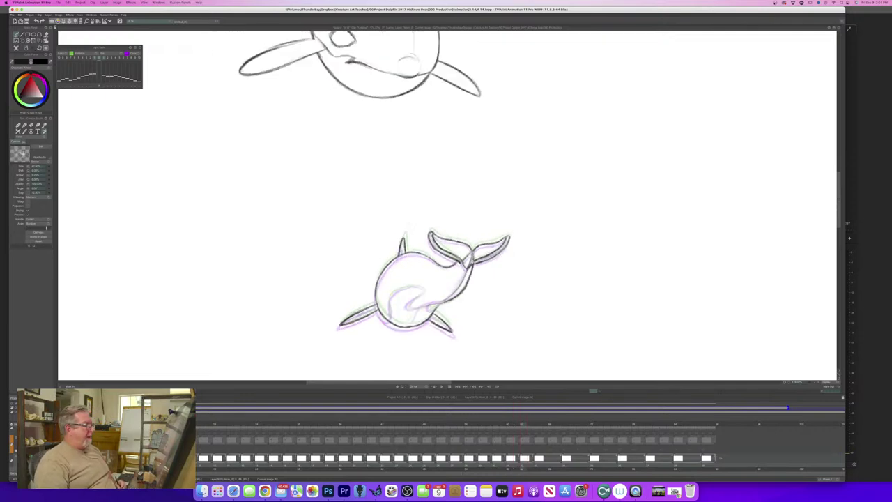
# Draw the curved marking on the orca's side between its onion-skin positions, comparing with the preceding drawing.
pyautogui.press('Left')
pyautogui.press('Right')
pyautogui.press('Left')
pyautogui.press('Right')
pyautogui.press('Left')
pyautogui.press('Right')
pyautogui.press('Left')
pyautogui.press('Right')
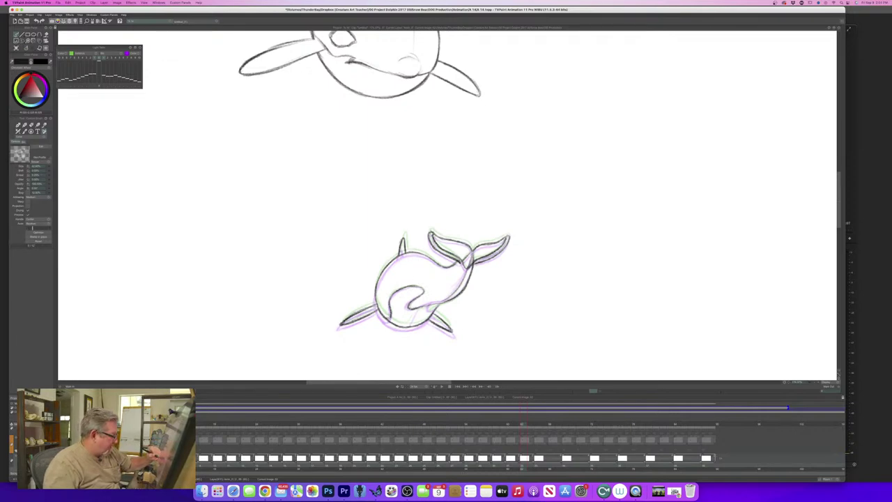
# Finish the marking lines at the lower edge of the body and play back the animation with the whole canvas in view.
pyautogui.moveTo(382, 313); pyautogui.dragTo(390, 319)
pyautogui.press('Left')
pyautogui.press('Right')
pyautogui.press('Left')
pyautogui.press('Right')
pyautogui.press('Left')
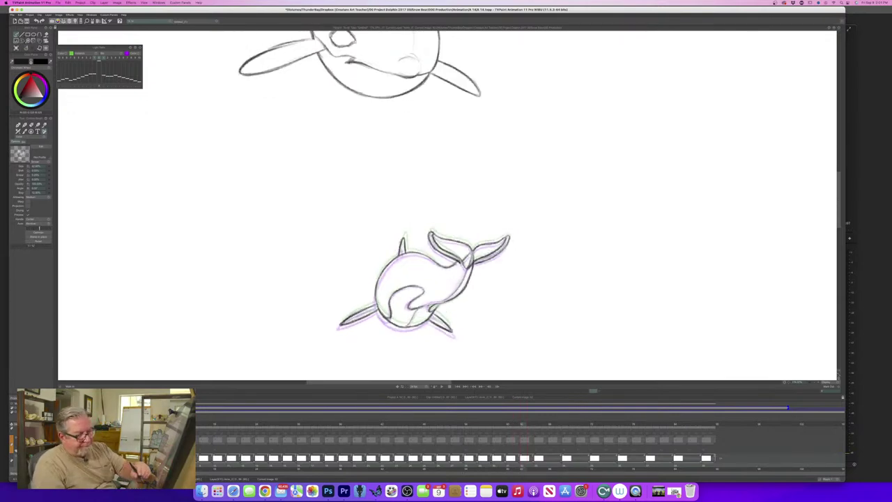
pyautogui.click(838, 374)
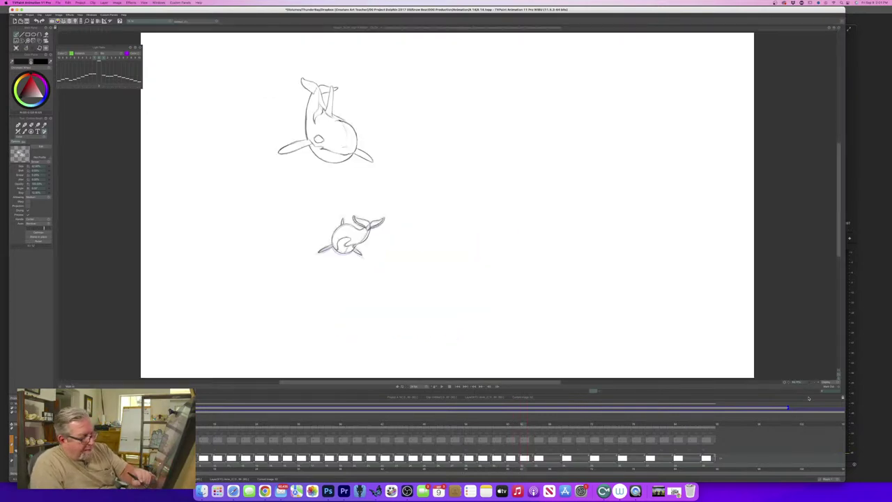
pyautogui.click(441, 386)
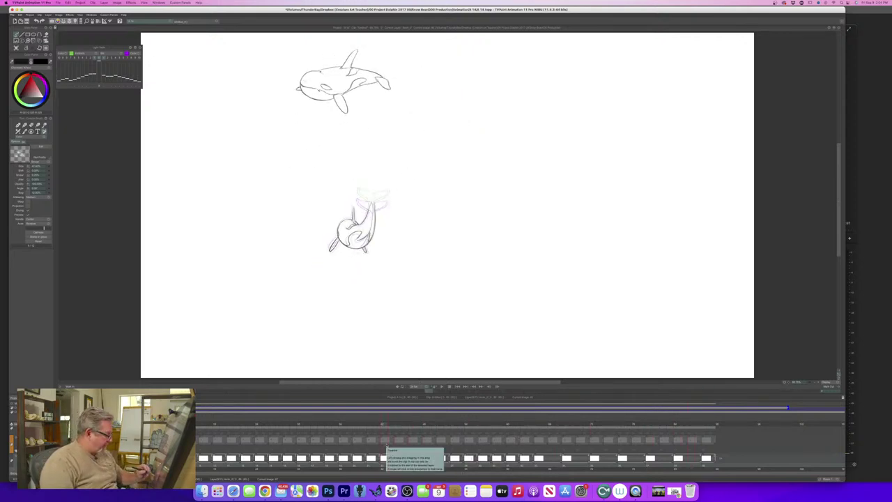
# Draw the outlines of both tail flukes on the earlier frame where they are missing, and compare with the preceding drawing.
pyautogui.moveTo(809, 382); pyautogui.dragTo(829, 387)
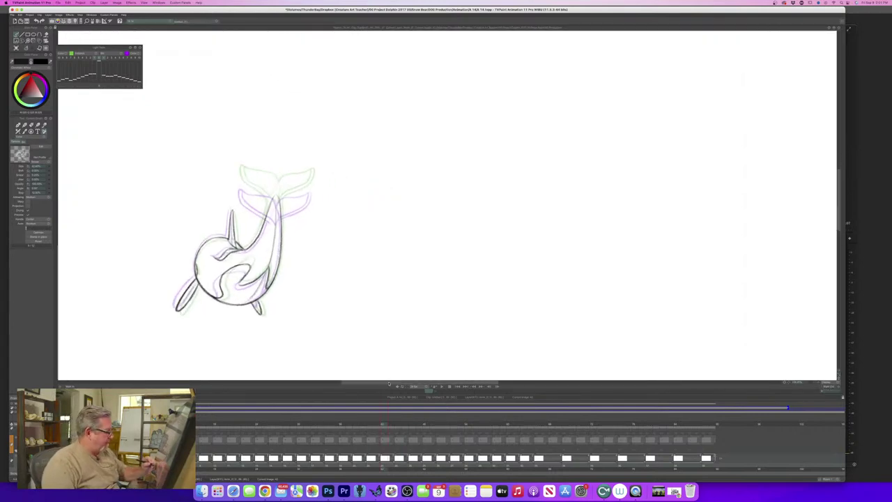
pyautogui.moveTo(387, 382); pyautogui.dragTo(353, 379)
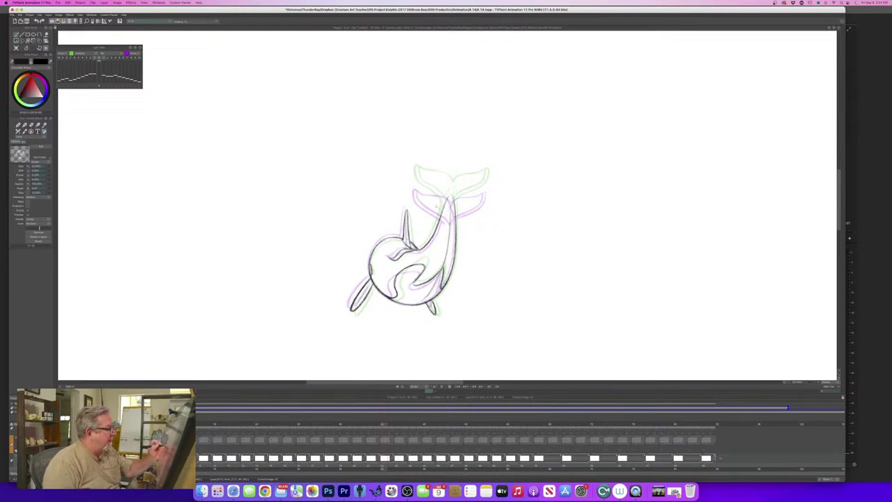
pyautogui.moveTo(439, 209)
pyautogui.mouseDown()
pyautogui.moveTo(413, 179)
pyautogui.moveTo(443, 212)
pyautogui.mouseUp()
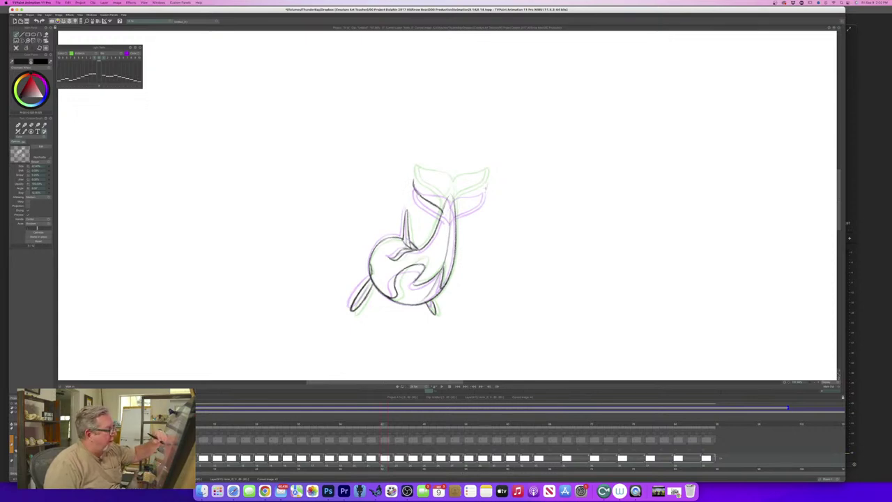
pyautogui.moveTo(485, 183)
pyautogui.mouseDown()
pyautogui.moveTo(477, 202)
pyautogui.moveTo(483, 193)
pyautogui.moveTo(457, 209)
pyautogui.mouseUp()
pyautogui.press('e')
pyautogui.press('e')
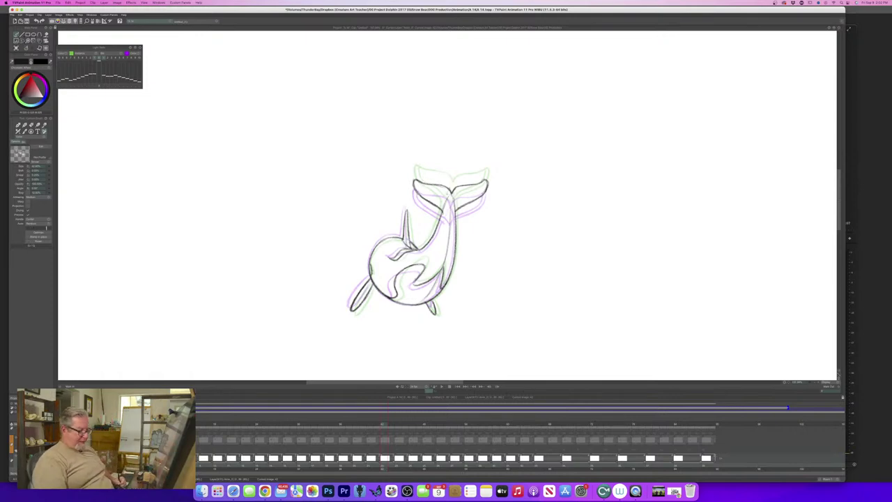
pyautogui.press('Left')
pyautogui.press('Right')
pyautogui.press('Left')
pyautogui.press('Right')
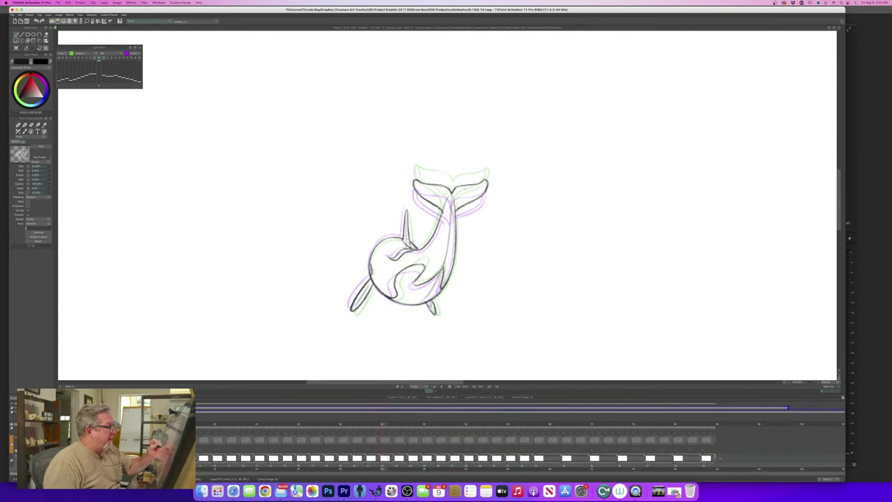
# Add the inner edge lines and central joint to the new flukes, and play back the animation with the whole canvas in view.
pyautogui.press('p')
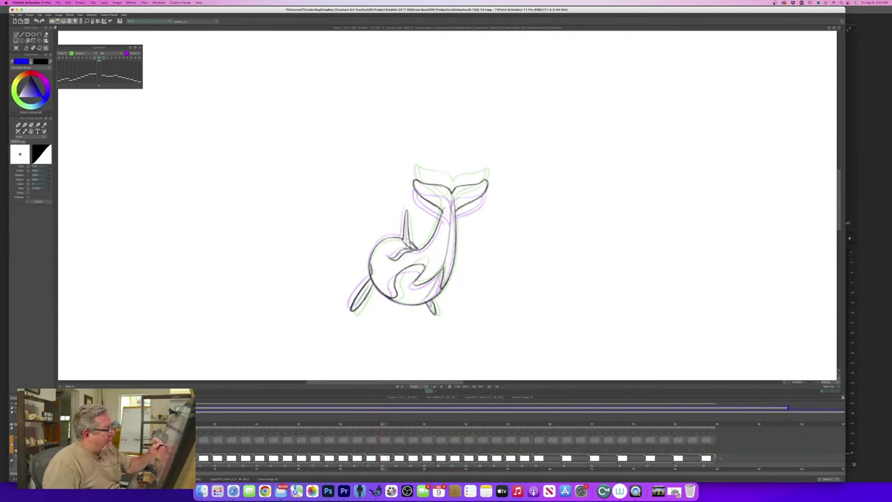
pyautogui.press('Left')
pyautogui.press('Right')
pyautogui.press('Left')
pyautogui.press('Right')
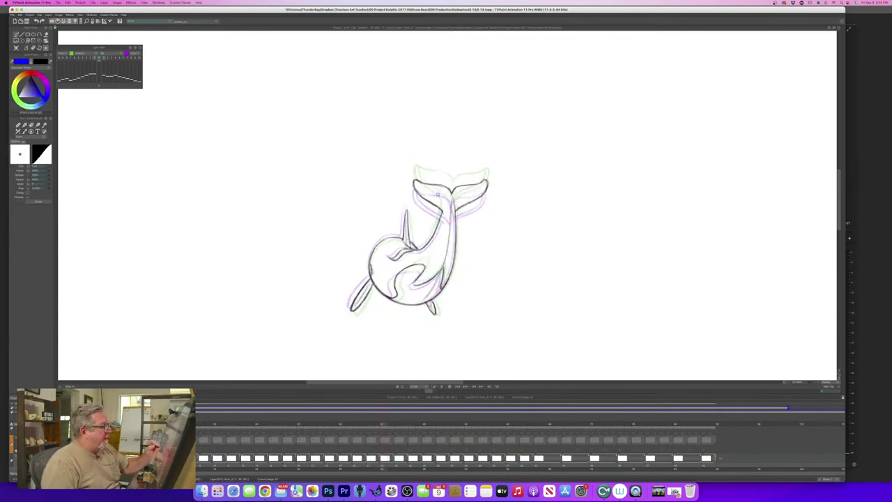
pyautogui.press('b')
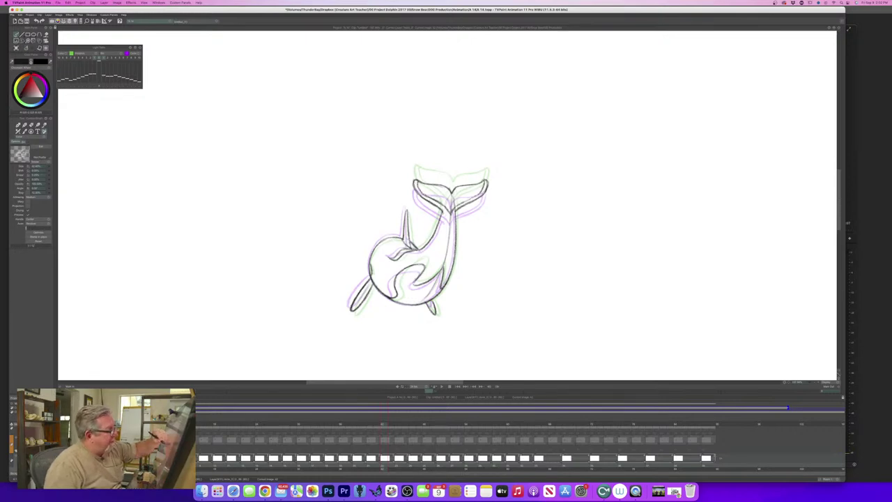
pyautogui.moveTo(453, 196); pyautogui.dragTo(454, 211)
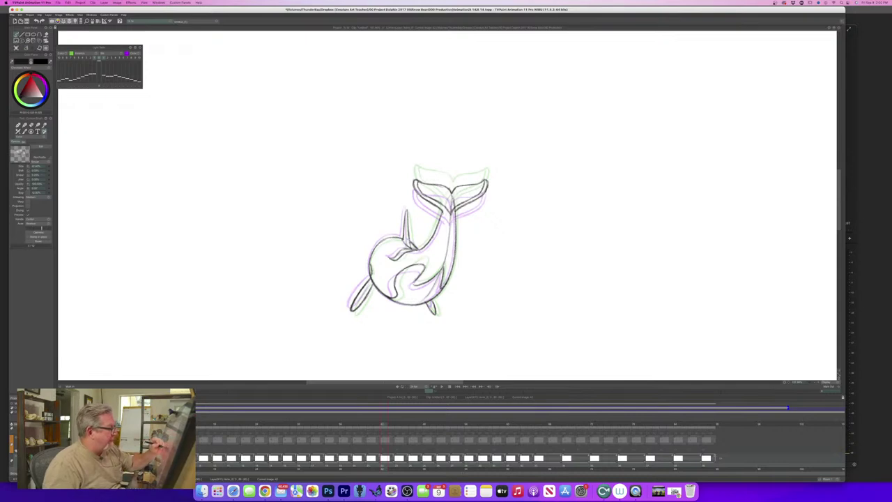
pyautogui.press('Left')
pyautogui.press('Right')
pyautogui.press('Left')
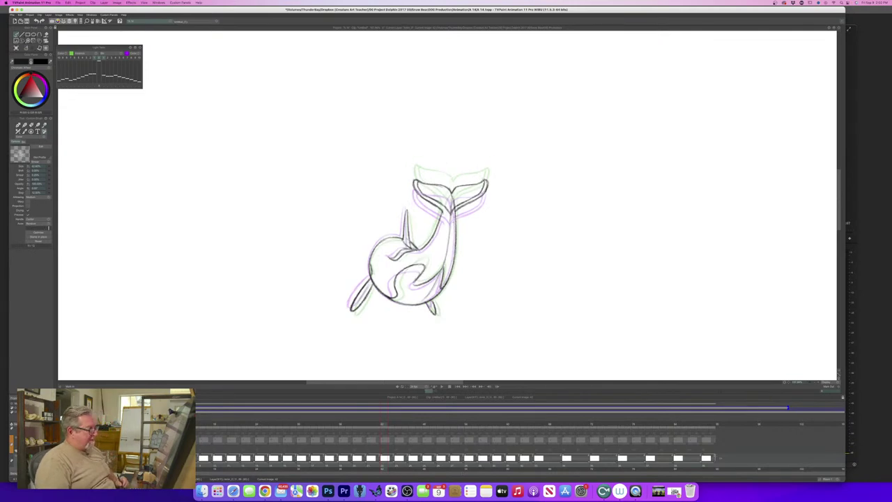
pyautogui.click(838, 376)
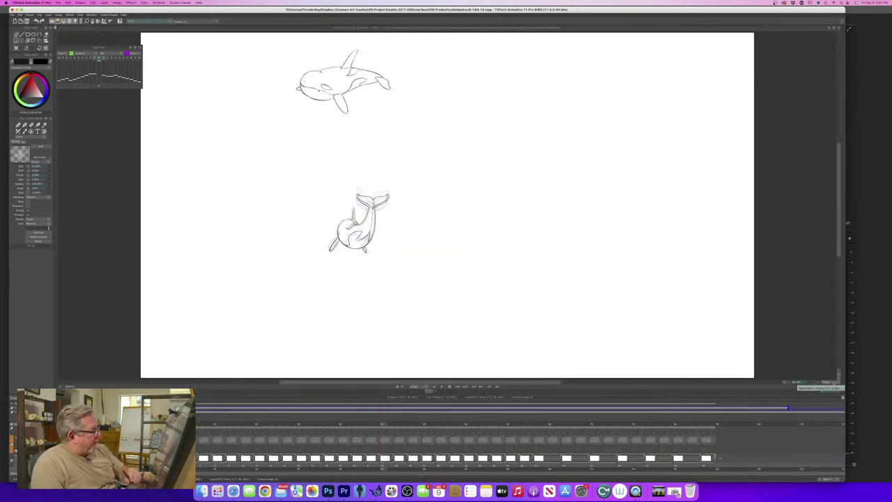
pyautogui.click(441, 390)
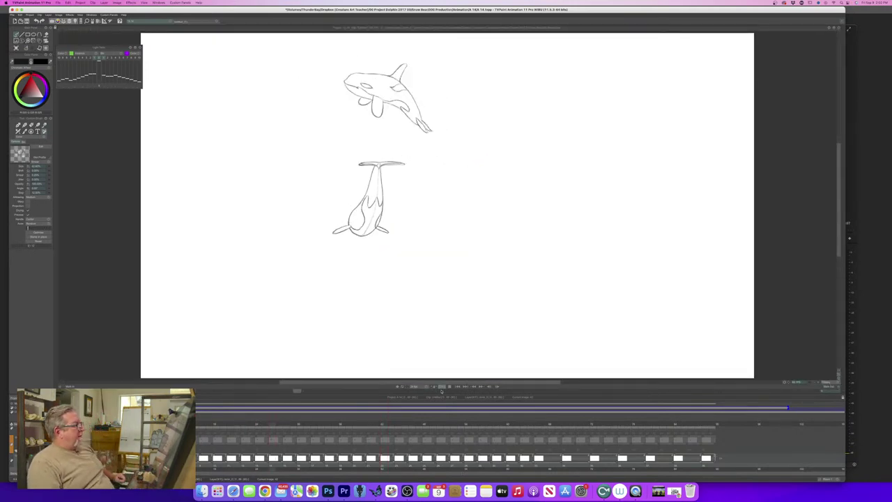
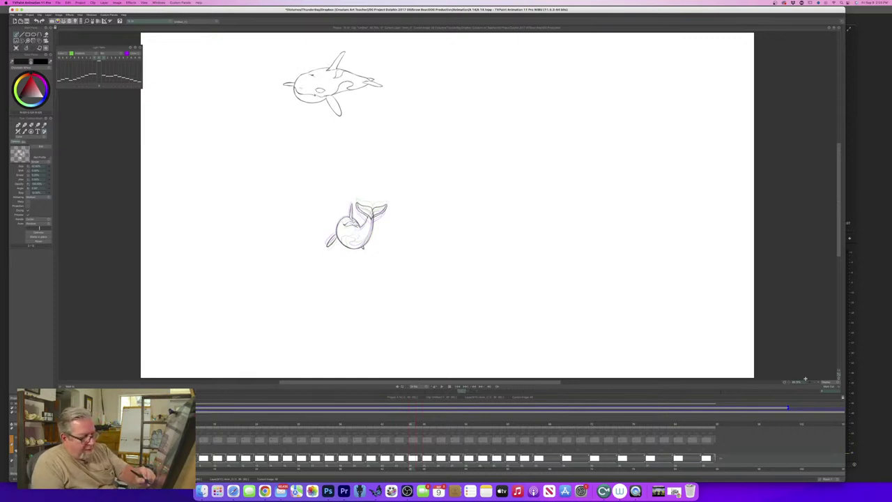
# Draw the missing curved side marking on the earlier frame with the raised flukes and compare it with the preceding drawing.
pyautogui.moveTo(808, 381); pyautogui.dragTo(831, 385)
pyautogui.click(831, 384)
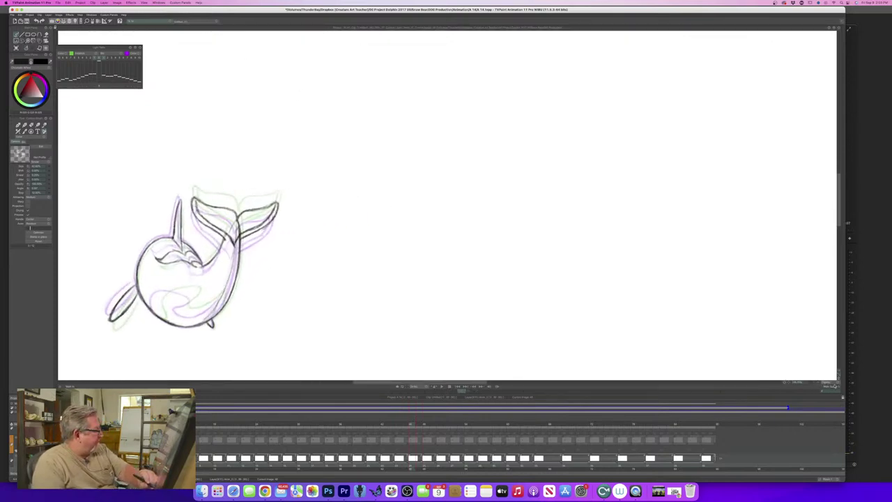
pyautogui.moveTo(390, 384); pyautogui.dragTo(350, 384)
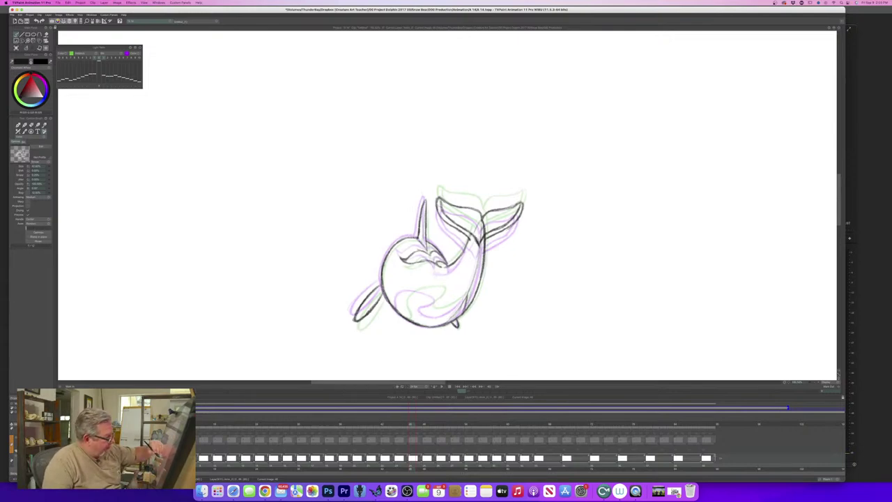
pyautogui.moveTo(467, 295); pyautogui.dragTo(434, 310)
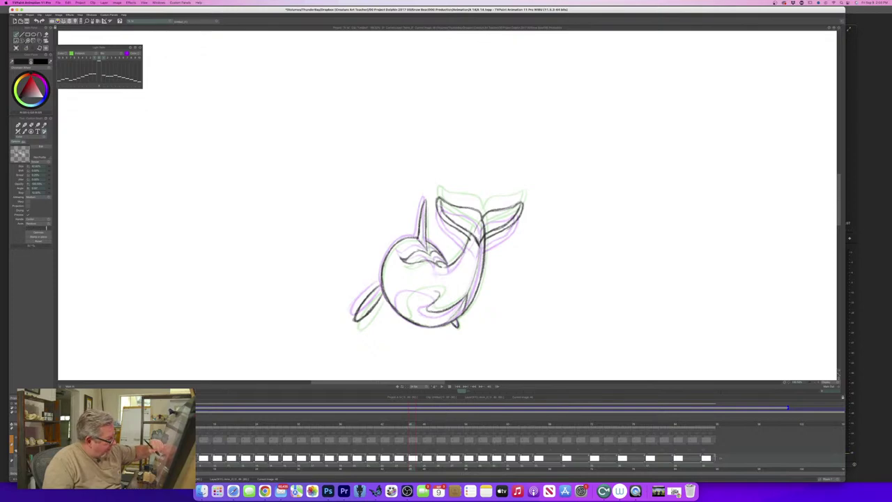
pyautogui.moveTo(439, 295)
pyautogui.mouseDown()
pyautogui.moveTo(408, 295)
pyautogui.moveTo(400, 315)
pyautogui.moveTo(411, 293)
pyautogui.moveTo(443, 312)
pyautogui.mouseUp()
pyautogui.press('Left')
pyautogui.press('Right')
pyautogui.press('Left')
pyautogui.press('Right')
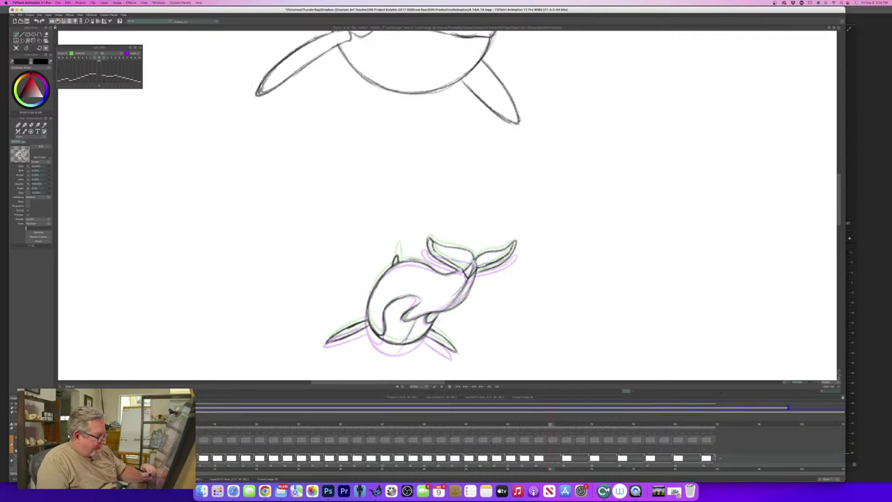
# Scrub back through the earlier orca drawings to check the motion, and save the project.
pyautogui.moveTo(549, 424); pyautogui.dragTo(398, 443)
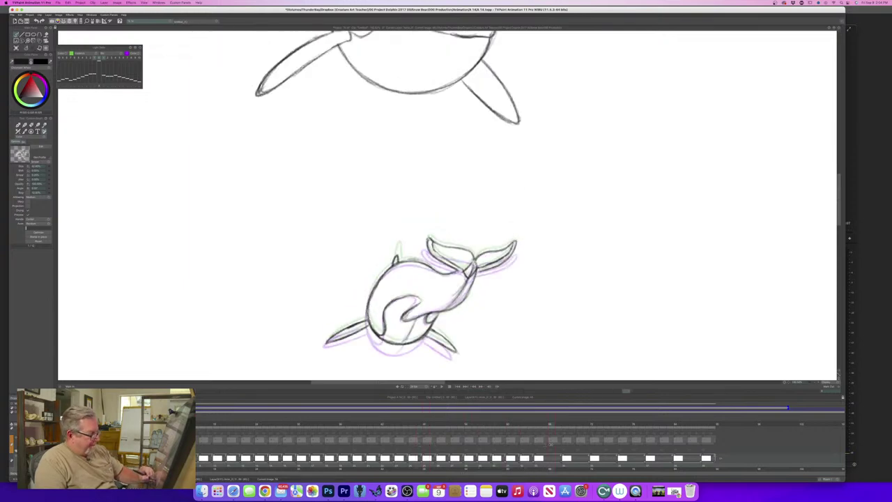
pyautogui.press('super+s')
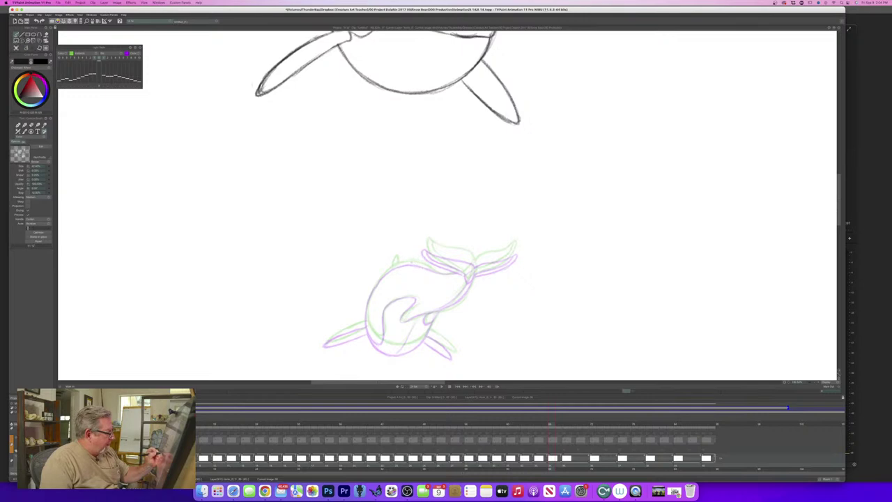
# Draw the body outline and diagonal belly line midway between the onion-skin poses on the new inbetween, and compare it with the preceding drawing.
pyautogui.moveTo(404, 262)
pyautogui.mouseDown()
pyautogui.moveTo(446, 273)
pyautogui.moveTo(464, 294)
pyautogui.moveTo(439, 311)
pyautogui.mouseUp()
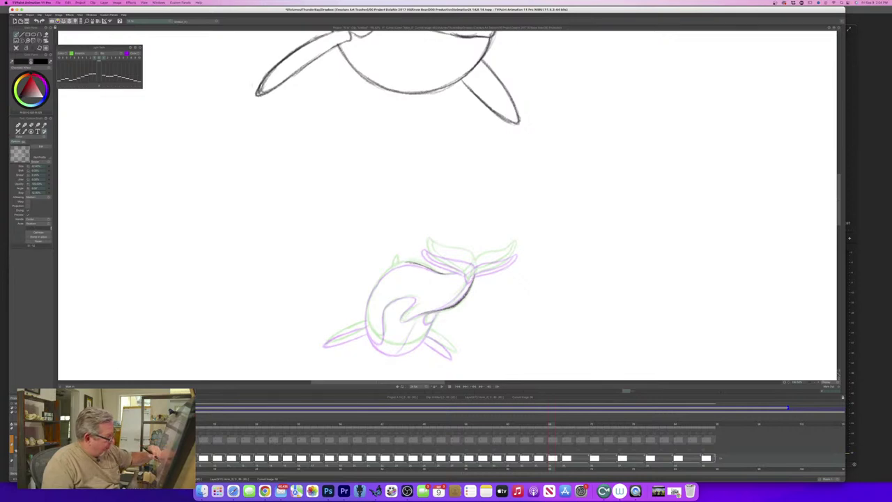
pyautogui.moveTo(838, 230); pyautogui.dragTo(838, 238)
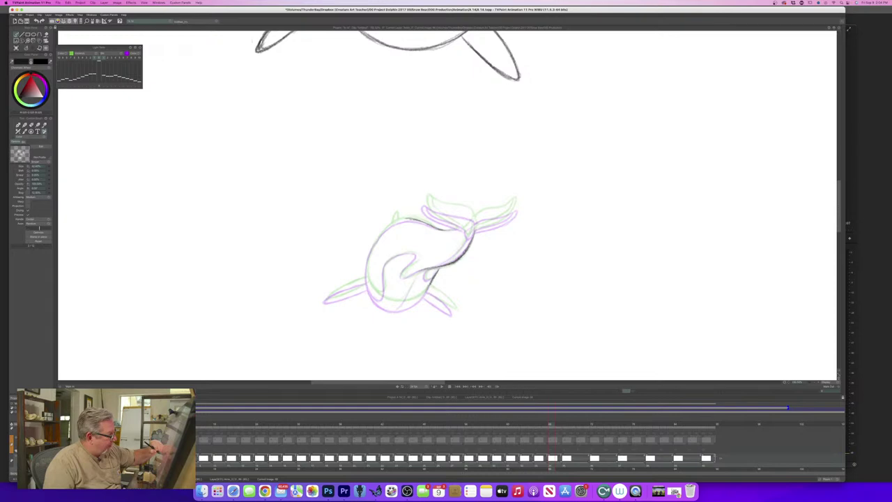
pyautogui.moveTo(433, 277); pyautogui.dragTo(422, 295)
pyautogui.moveTo(429, 284); pyautogui.dragTo(405, 305)
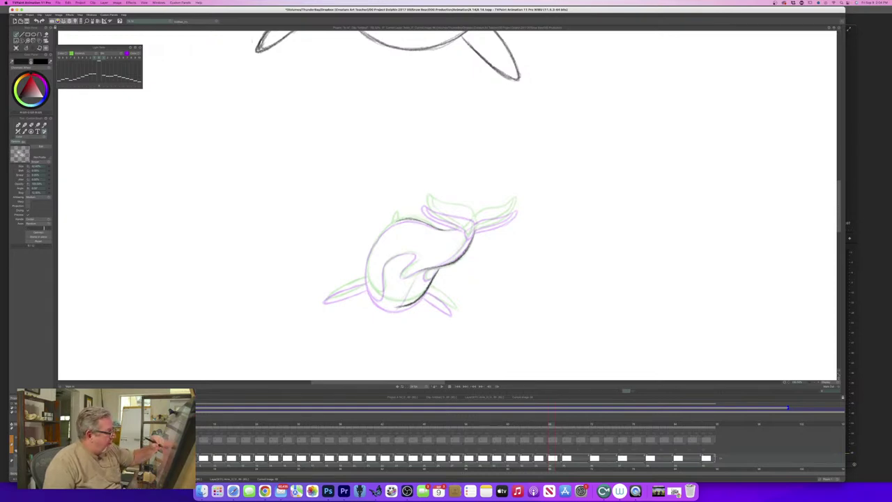
pyautogui.moveTo(380, 236)
pyautogui.mouseDown()
pyautogui.moveTo(369, 257)
pyautogui.moveTo(372, 290)
pyautogui.moveTo(384, 303)
pyautogui.mouseUp()
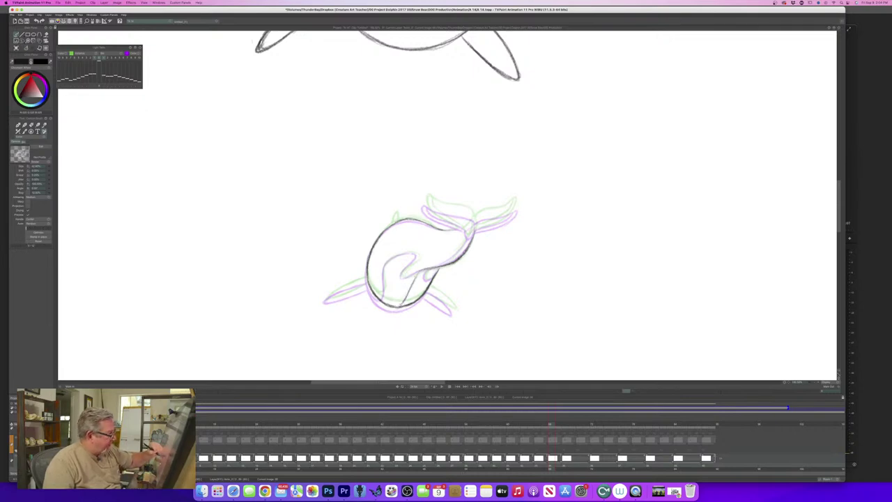
pyautogui.press('Left')
pyautogui.press('Right')
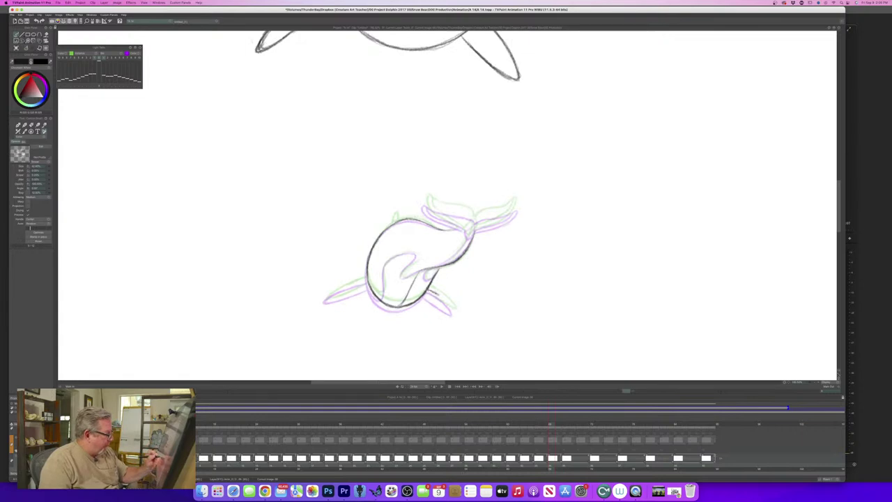
# Draw both pectoral fins between their onion-skin positions and flip to the preceding drawing to check them.
pyautogui.moveTo(426, 291); pyautogui.dragTo(445, 300)
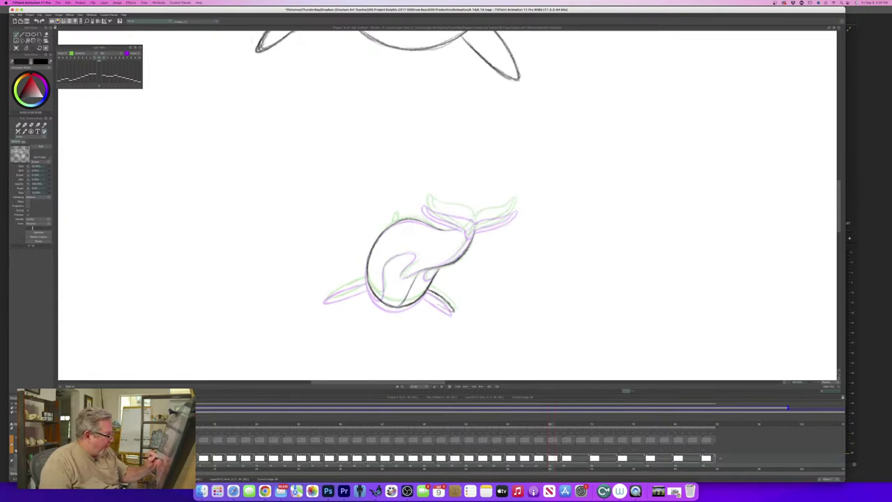
pyautogui.moveTo(441, 305); pyautogui.dragTo(453, 311)
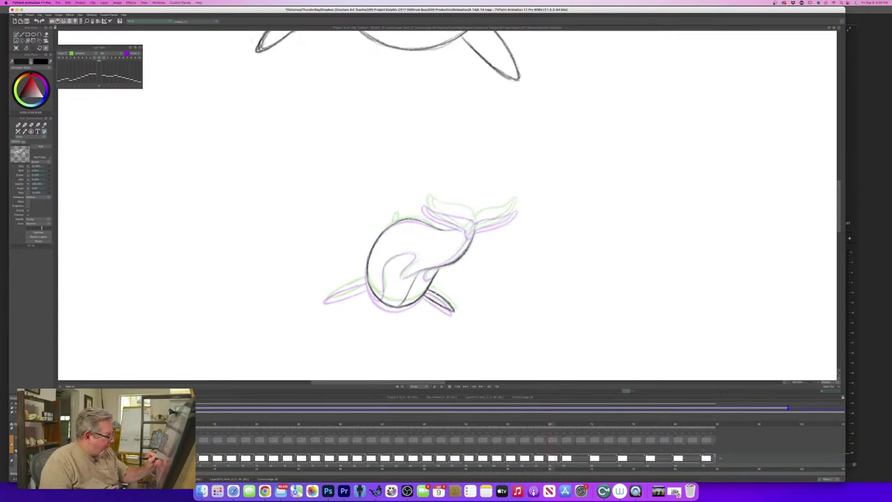
pyautogui.press('Left')
pyautogui.press('Right')
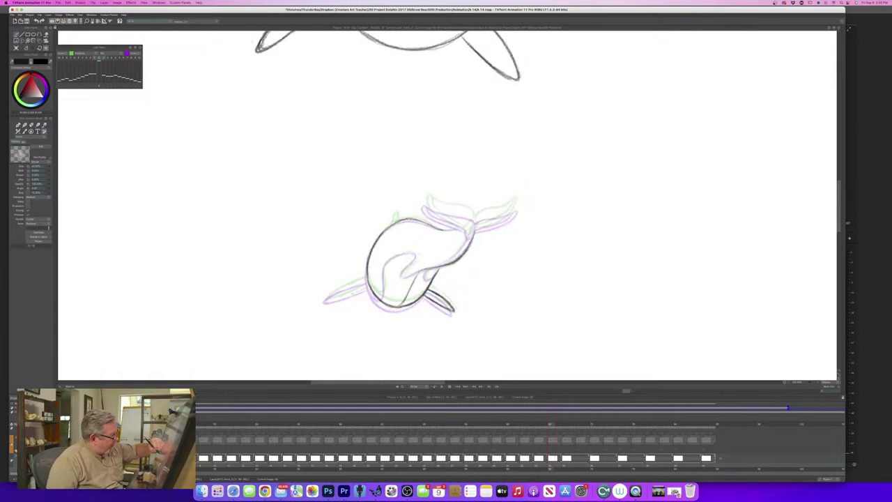
pyautogui.moveTo(370, 285); pyautogui.dragTo(330, 298)
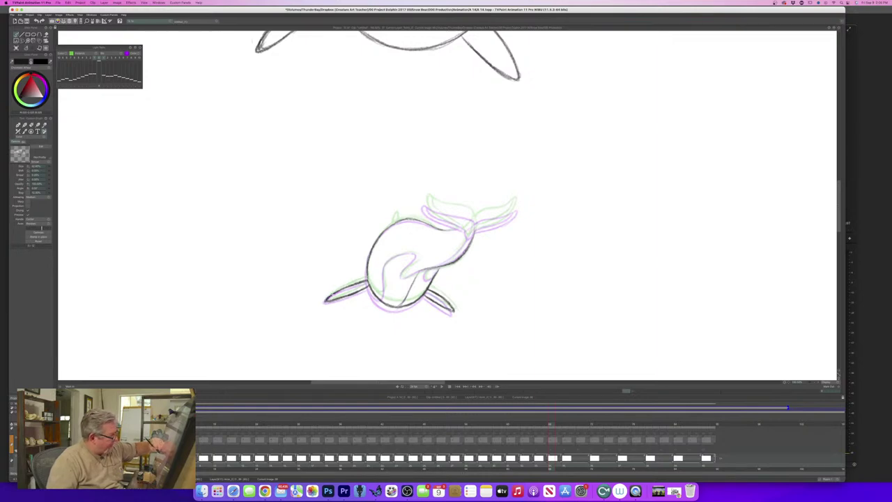
pyautogui.press('Left')
pyautogui.press('Right')
# Draw the curved side marking and the small patch beside the belly line, comparing them with the preceding drawing.
pyautogui.press('Left')
pyautogui.press('Right')
pyautogui.press('Left')
pyautogui.press('Right')
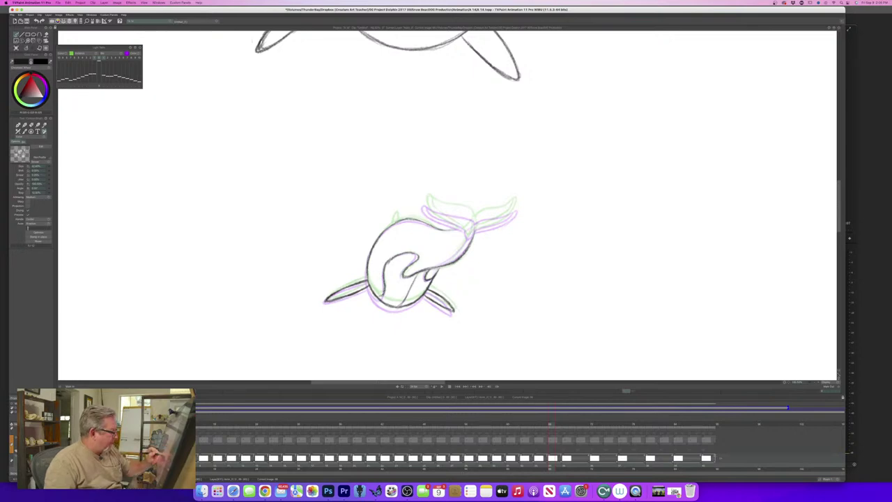
pyautogui.press('Left')
pyautogui.press('Right')
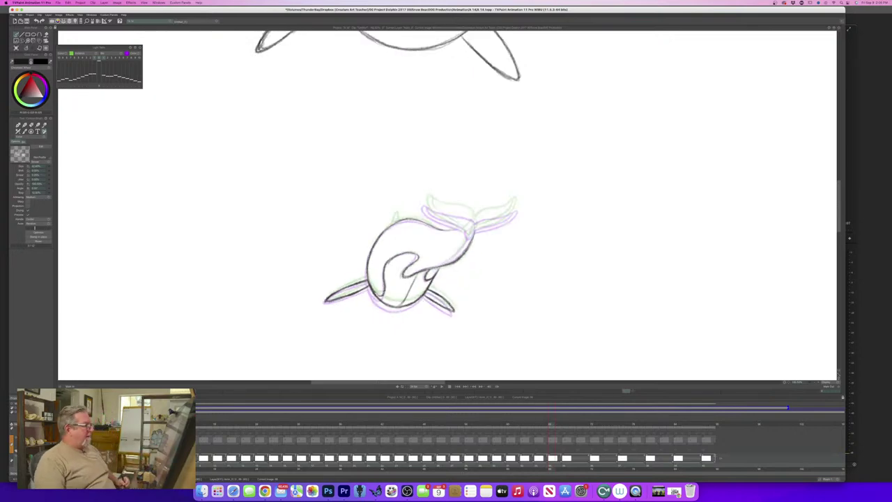
# Add the small tip of the dorsal fin on top of the back and compare it with the preceding drawing.
pyautogui.press('Left')
pyautogui.press('Right')
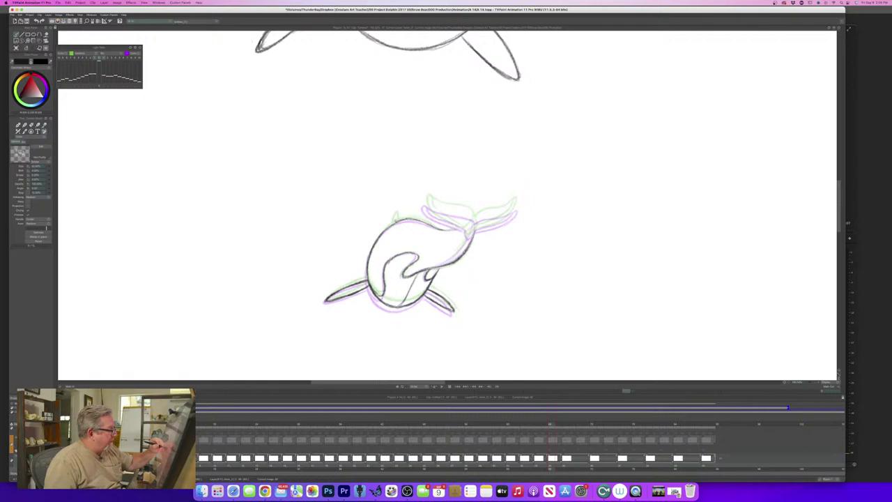
pyautogui.press('Left')
pyautogui.press('Right')
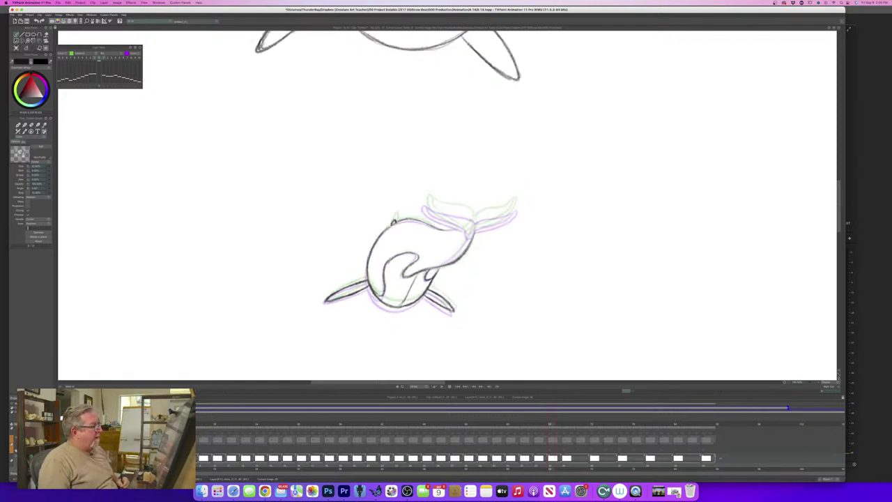
pyautogui.press('Left')
pyautogui.press('Right')
pyautogui.press('Left')
pyautogui.press('Right')
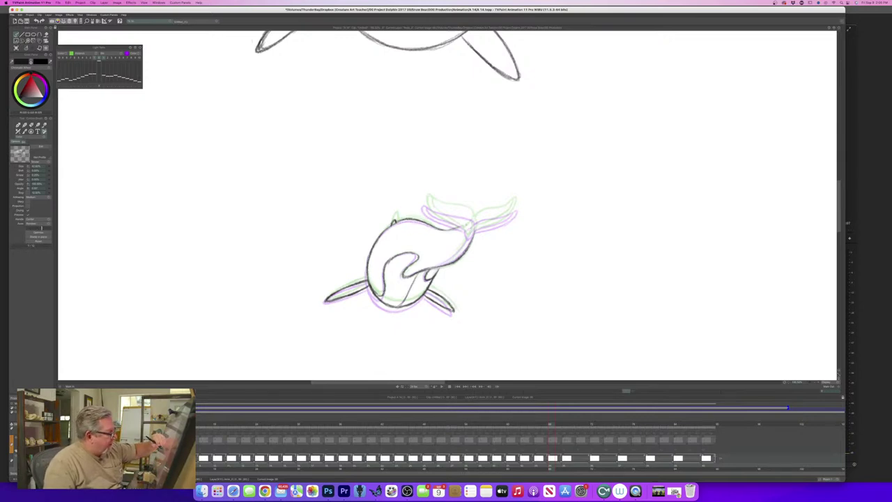
# Draw the tail joint and both flukes between the onion-skin poses, flipping frames to check the tail's movement.
pyautogui.moveTo(475, 229); pyautogui.dragTo(469, 245)
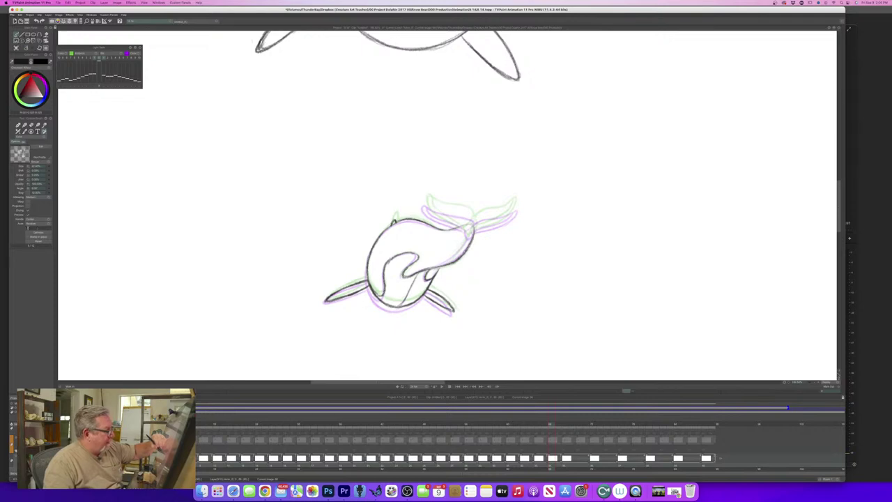
pyautogui.press('Left')
pyautogui.press('Right')
pyautogui.press('Left')
pyautogui.press('Right')
pyautogui.press('Left')
pyautogui.press('Right')
pyautogui.press('Left')
pyautogui.press('Right')
pyautogui.press('Left')
pyautogui.press('Right')
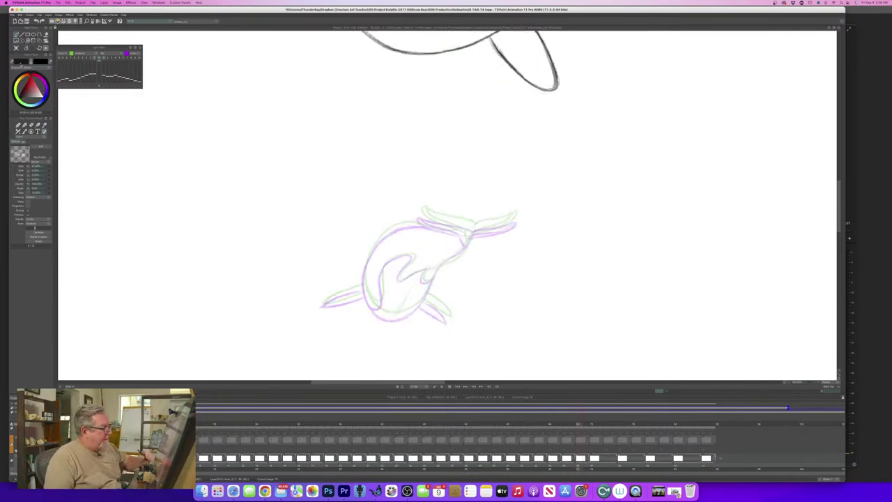
# Draw the lower contour from the tail to the belly on the next blank inbetween, and compare it with the preceding drawing.
pyautogui.moveTo(472, 237)
pyautogui.mouseDown()
pyautogui.moveTo(438, 264)
pyautogui.moveTo(385, 316)
pyautogui.mouseUp()
pyautogui.press('Left')
pyautogui.press('Right')
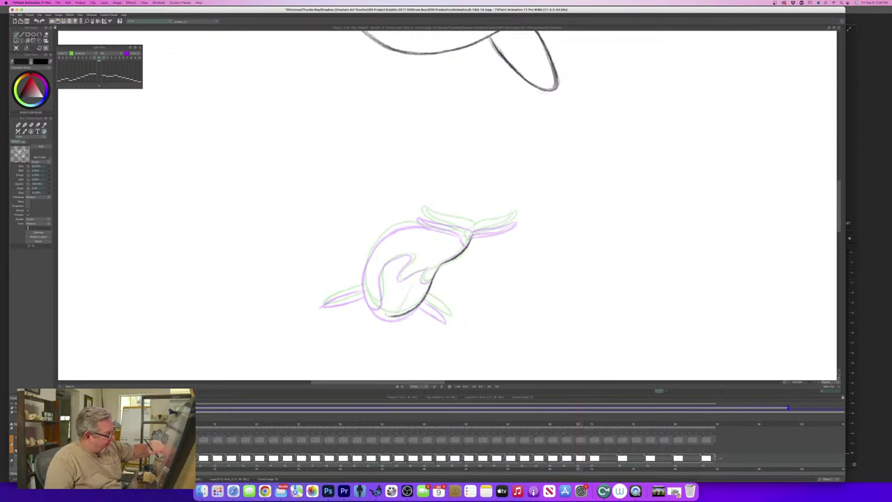
pyautogui.press('Left')
pyautogui.press('Right')
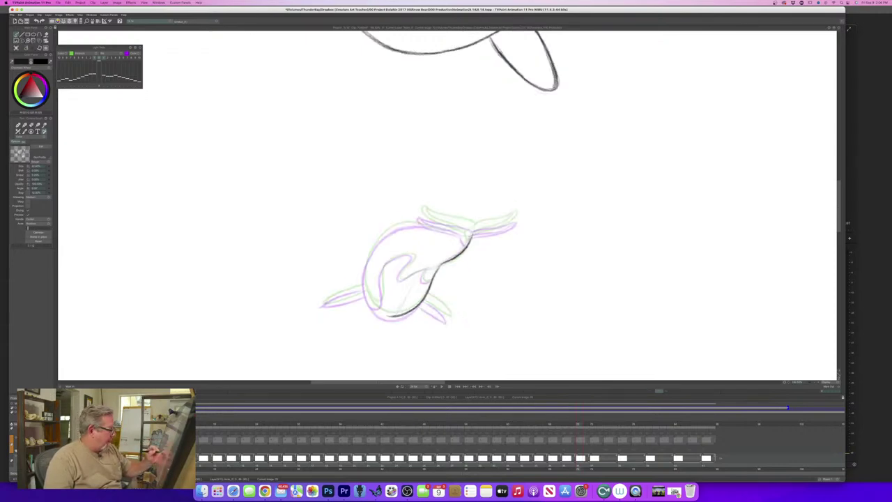
# Draw the rounded front of the body down to the belly line, and flip frames to compare it with the preceding drawing.
pyautogui.moveTo(364, 262)
pyautogui.mouseDown()
pyautogui.moveTo(369, 303)
pyautogui.moveTo(391, 316)
pyautogui.mouseUp()
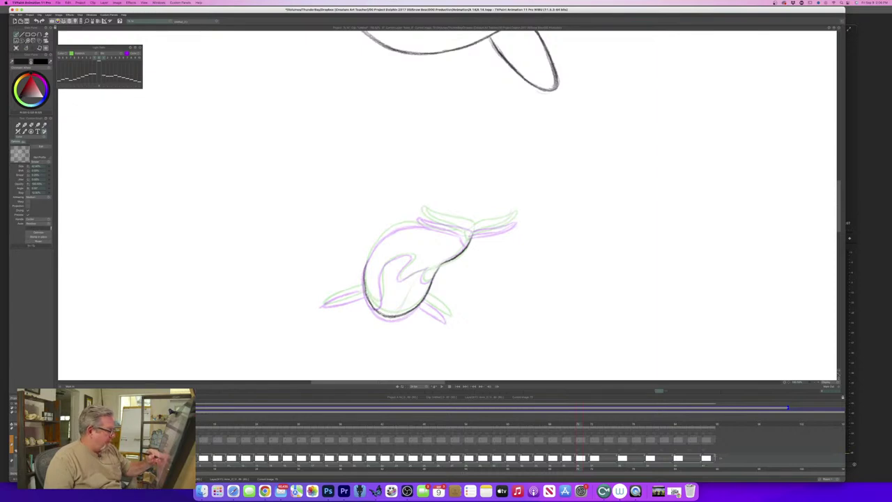
pyautogui.press('Left')
pyautogui.press('Right')
pyautogui.press('Left')
pyautogui.press('Right')
pyautogui.press('Left')
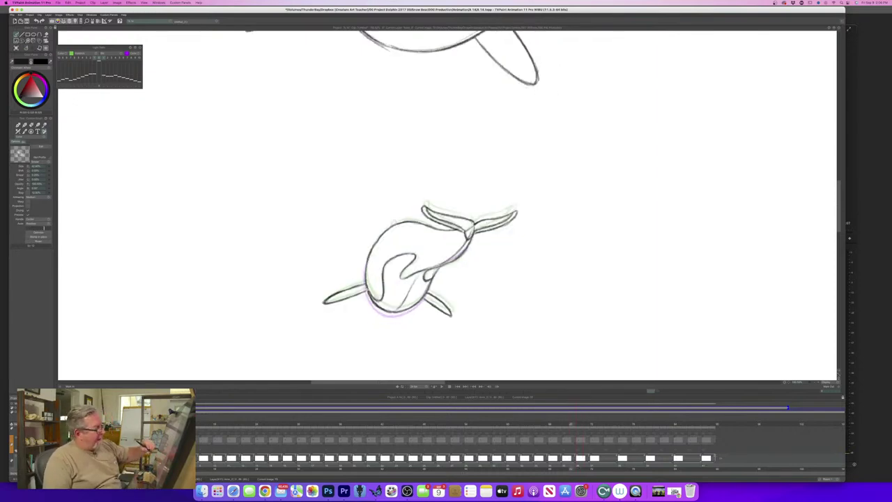
pyautogui.press('Right')
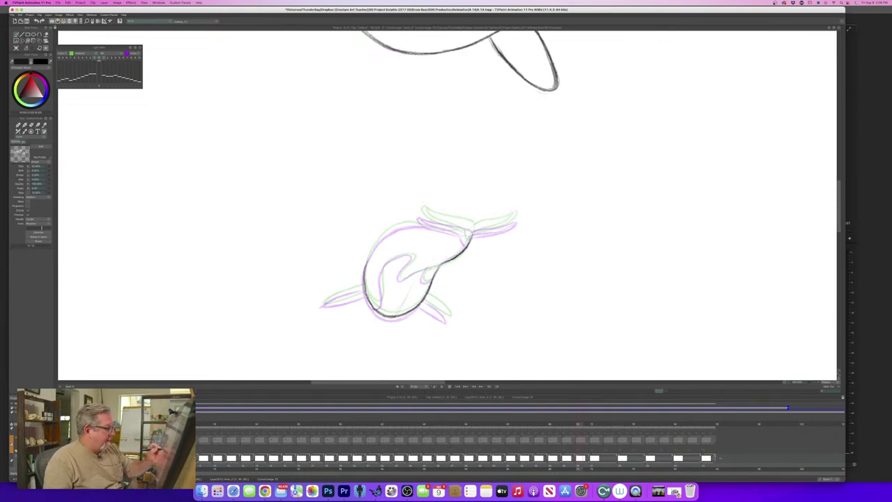
pyautogui.press('Left')
pyautogui.press('Right')
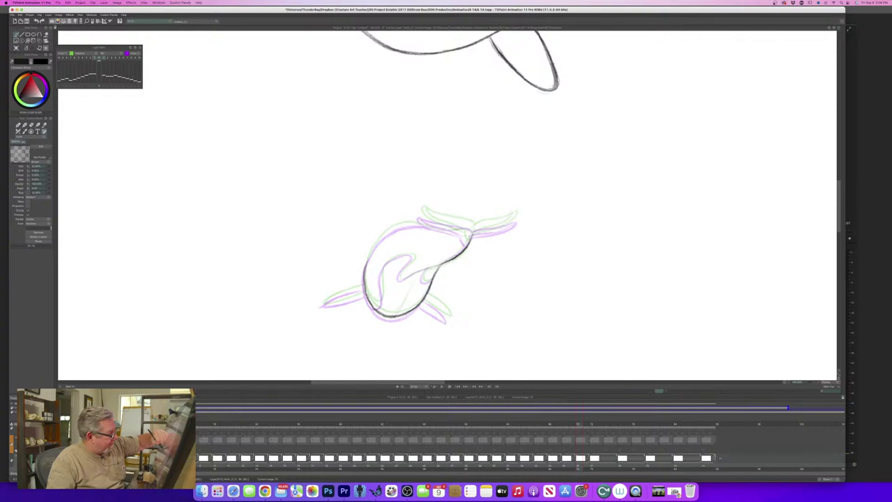
# Close the body outline with the curve of the back from the tail to the head, and compare it with the preceding drawing.
pyautogui.moveTo(419, 224)
pyautogui.mouseDown()
pyautogui.moveTo(385, 233)
pyautogui.moveTo(369, 253)
pyautogui.moveTo(364, 296)
pyautogui.moveTo(376, 308)
pyautogui.mouseUp()
pyautogui.press('Left')
pyautogui.press('Right')
pyautogui.press('Left')
pyautogui.press('Right')
pyautogui.press('Left')
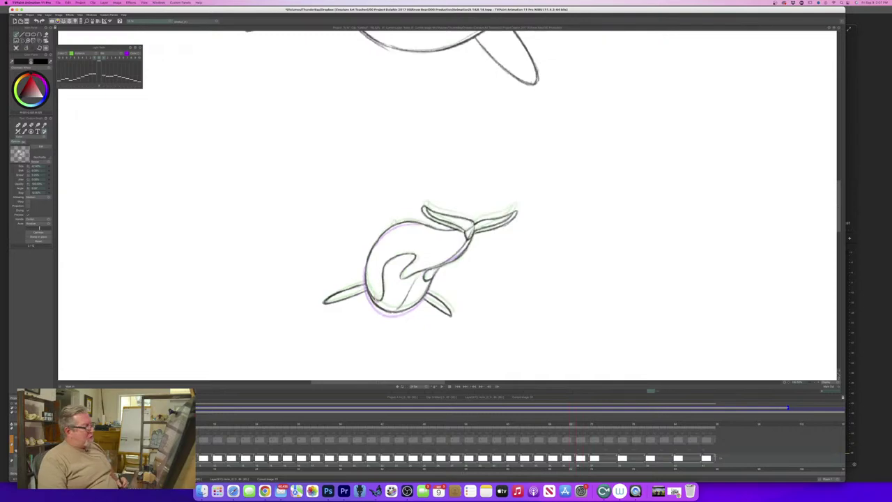
pyautogui.press('Right')
pyautogui.press('Left')
pyautogui.press('Right')
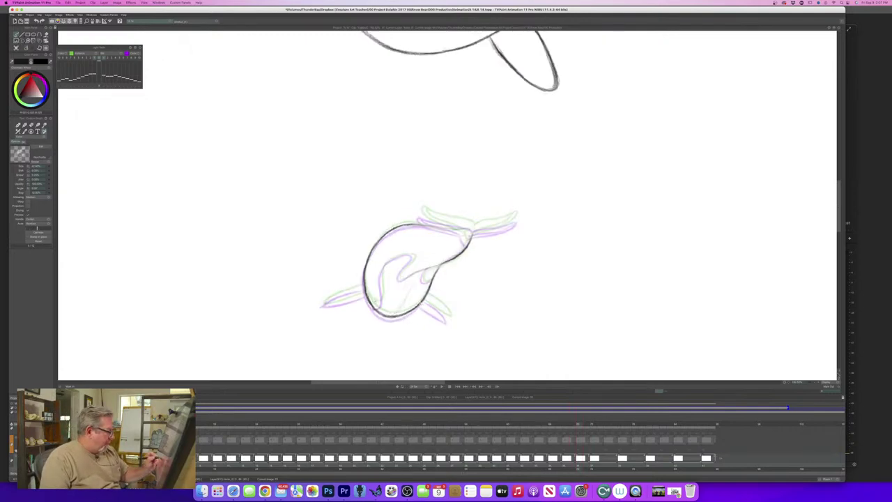
# Draw both pectoral fins on this inbetween between the onion-skin poses, flipping to the preceding drawing to check each one.
pyautogui.moveTo(418, 302)
pyautogui.mouseDown()
pyautogui.moveTo(447, 320)
pyautogui.moveTo(422, 295)
pyautogui.moveTo(448, 320)
pyautogui.moveTo(442, 309)
pyautogui.mouseUp()
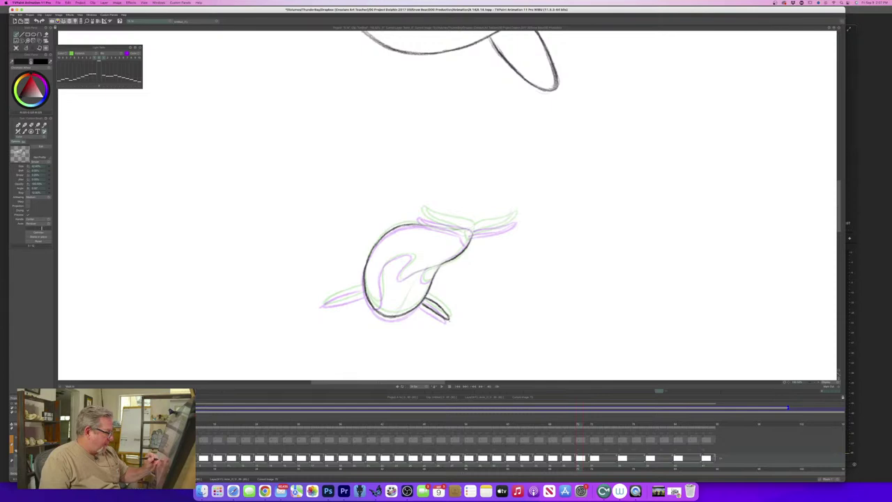
pyautogui.press('Left')
pyautogui.press('Right')
pyautogui.press('Left')
pyautogui.press('Right')
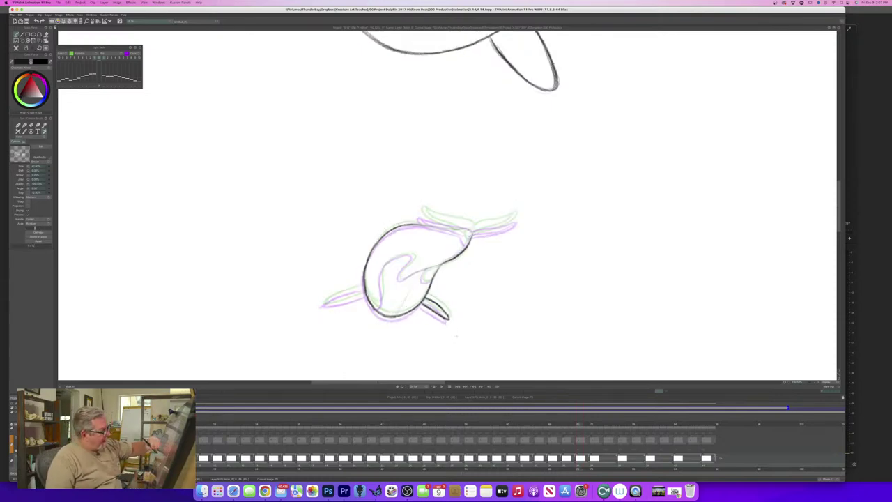
pyautogui.moveTo(364, 295); pyautogui.dragTo(324, 305)
pyautogui.press('Left')
pyautogui.press('Right')
pyautogui.press('Left')
pyautogui.press('Right')
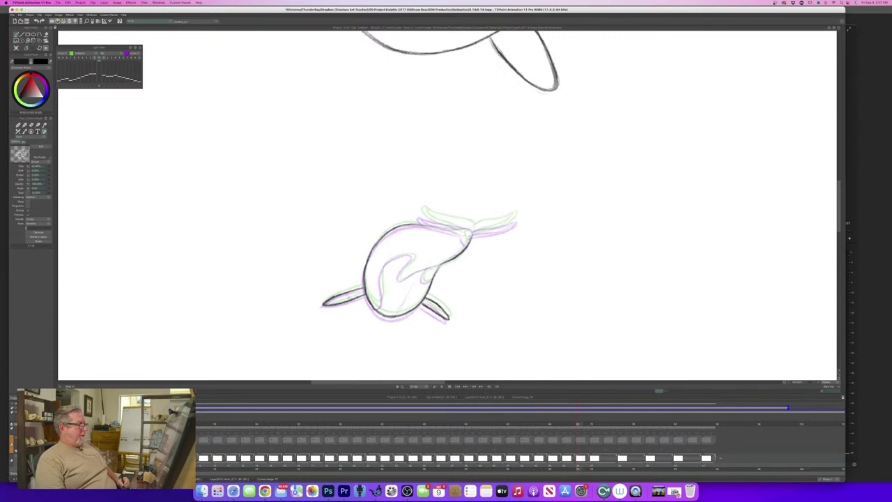
# Flip back and forth through the neighbouring drawings to examine how the body, fins and flukes move between frames.
pyautogui.press('Right')
pyautogui.press('Left')
pyautogui.press('Right')
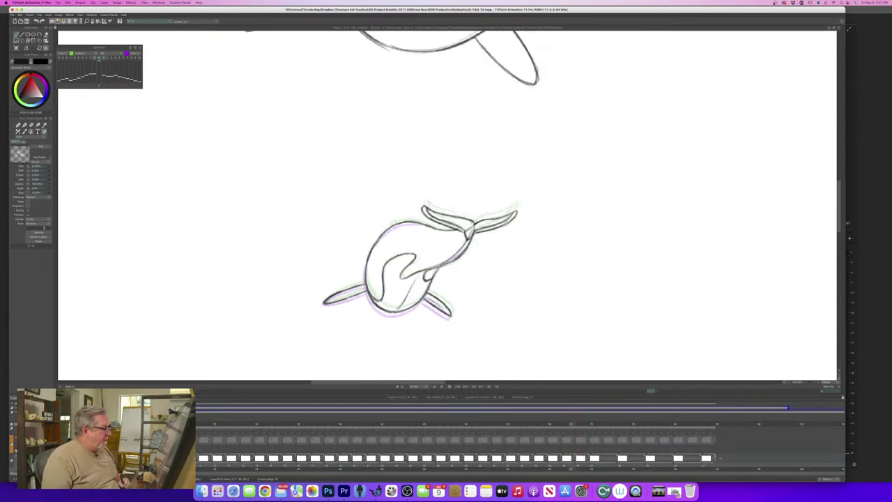
pyautogui.press('Left')
pyautogui.press('Right')
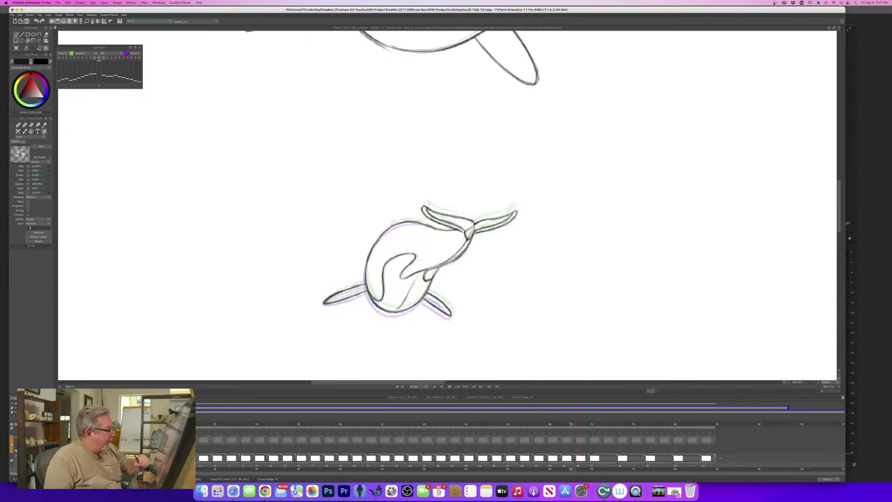
pyautogui.press('Left')
pyautogui.press('Left')
pyautogui.press('Left')
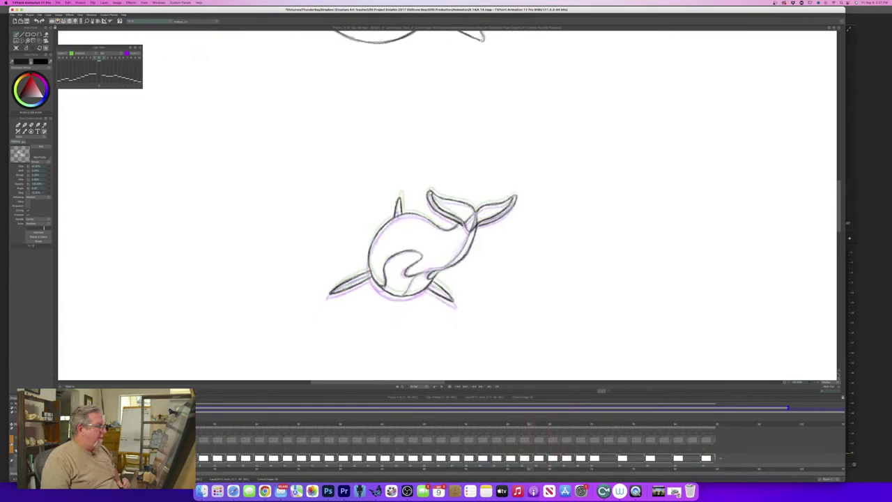
pyautogui.press('Left')
pyautogui.press('Left')
pyautogui.press('Right')
pyautogui.press('Right')
pyautogui.press('Right')
pyautogui.press('Right')
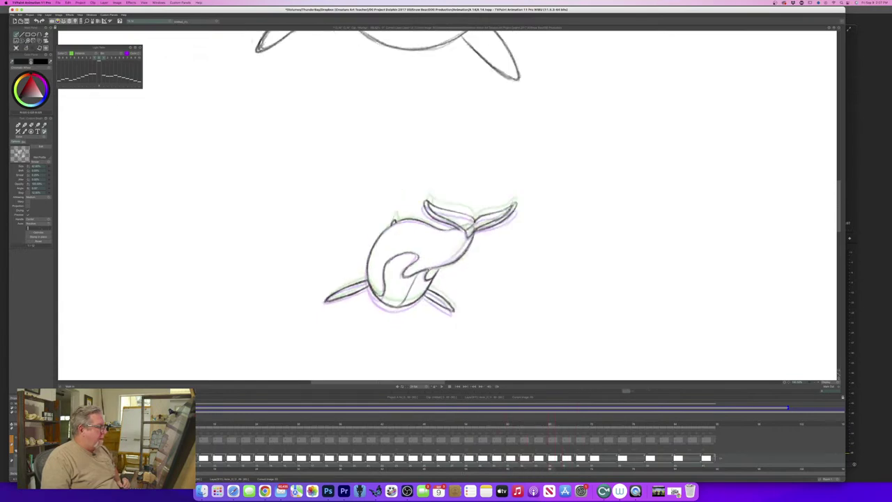
pyautogui.press('Right')
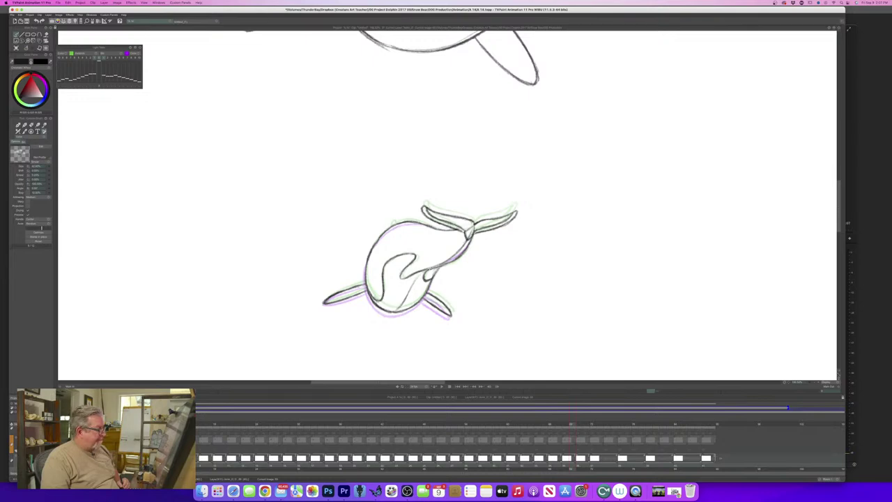
pyautogui.press('Right')
pyautogui.press('Left')
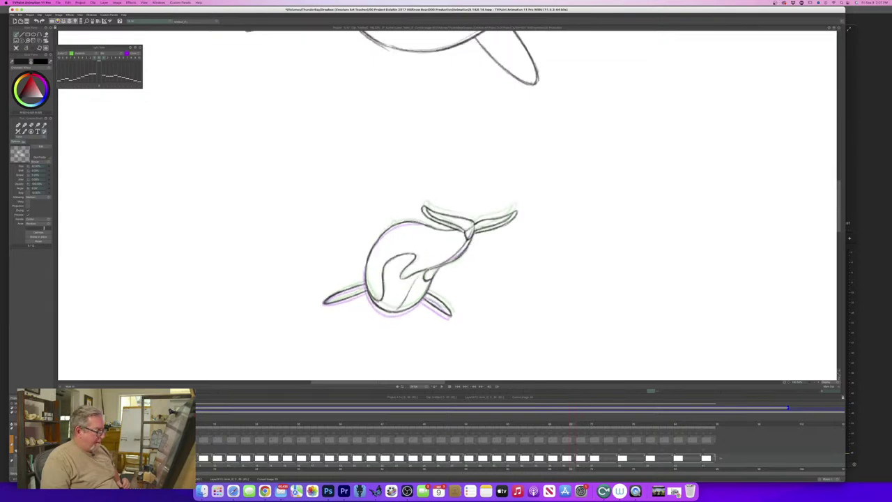
# Draw the curved dorsal fin and the small patch inside the body, and compare them with the preceding drawing.
pyautogui.press('Left')
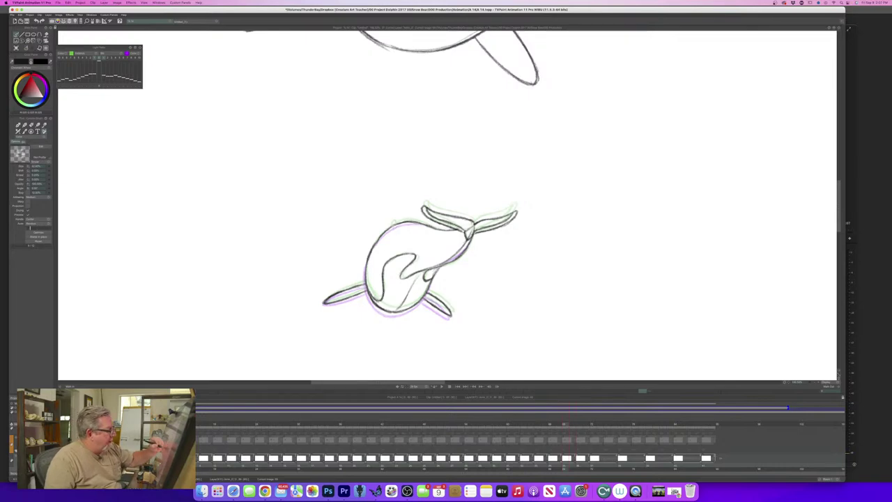
pyautogui.press('Right')
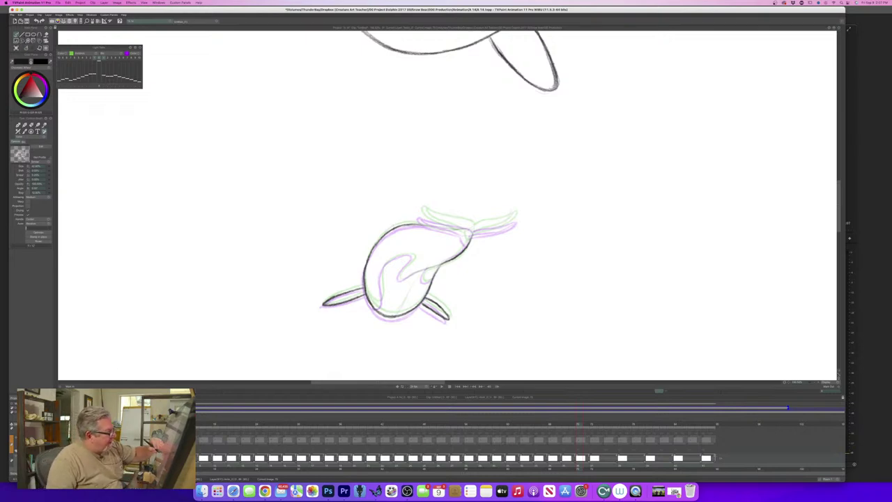
pyautogui.moveTo(430, 269)
pyautogui.mouseDown()
pyautogui.moveTo(423, 278)
pyautogui.moveTo(432, 279)
pyautogui.moveTo(402, 280)
pyautogui.moveTo(402, 304)
pyautogui.moveTo(408, 262)
pyautogui.moveTo(387, 265)
pyautogui.moveTo(379, 307)
pyautogui.moveTo(366, 305)
pyautogui.mouseUp()
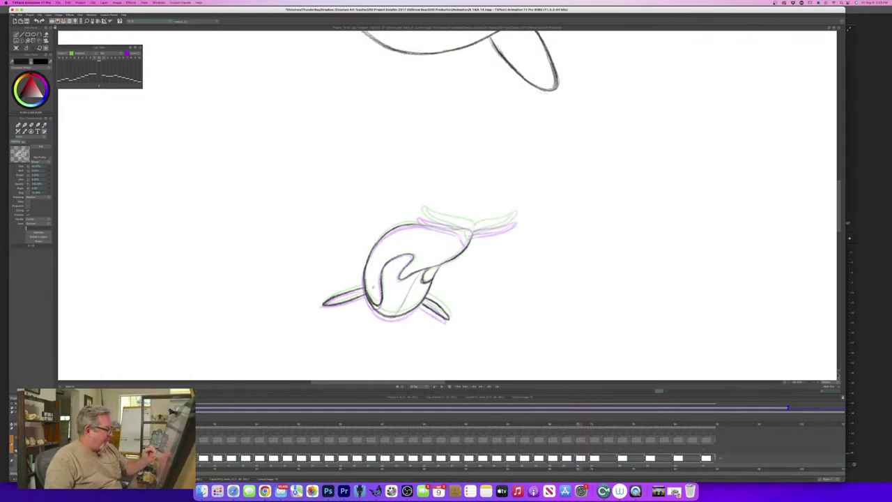
pyautogui.press('Left')
pyautogui.press('Right')
pyautogui.press('Left')
pyautogui.press('Right')
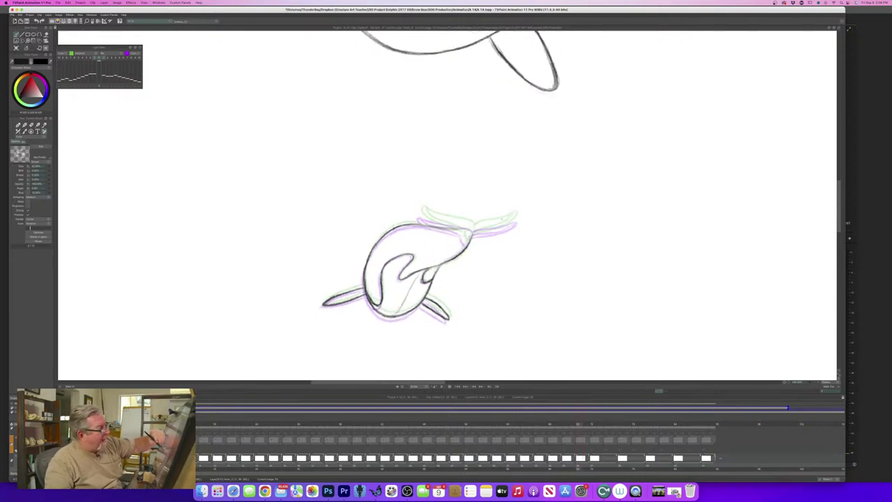
# Draw both tail flukes between the onion-skin poses, flipping to the preceding drawings to check them.
pyautogui.moveTo(516, 219)
pyautogui.mouseDown()
pyautogui.moveTo(465, 244)
pyautogui.moveTo(420, 216)
pyautogui.moveTo(456, 232)
pyautogui.moveTo(431, 217)
pyautogui.mouseUp()
pyautogui.press('Left')
pyautogui.press('Right')
pyautogui.moveTo(466, 227); pyautogui.dragTo(443, 219)
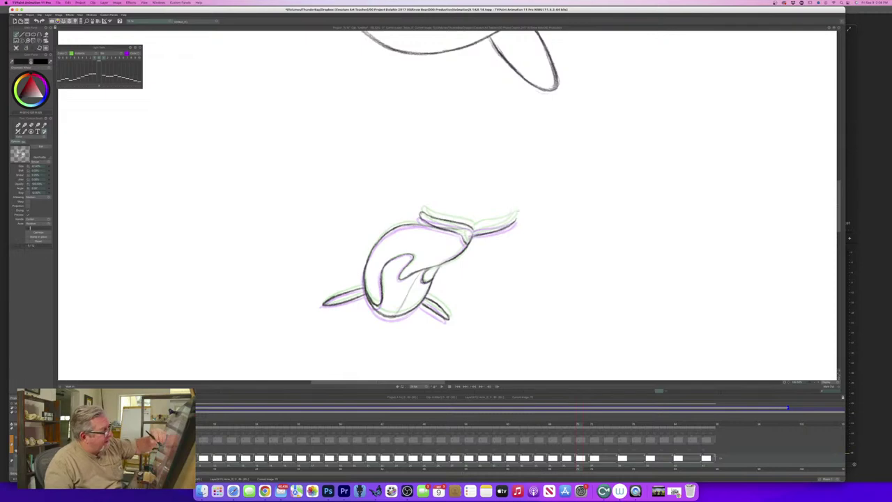
pyautogui.moveTo(510, 220); pyautogui.dragTo(492, 223)
pyautogui.moveTo(504, 222)
pyautogui.mouseDown()
pyautogui.moveTo(471, 230)
pyautogui.moveTo(496, 224)
pyautogui.moveTo(492, 233)
pyautogui.mouseUp()
pyautogui.press('Left')
pyautogui.press('Left')
pyautogui.press('Right')
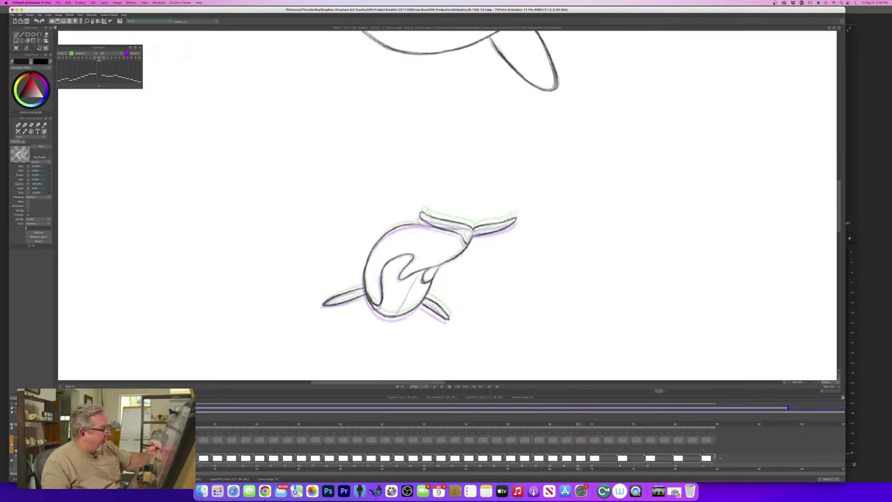
# Clean up the lines where the near fluke meets the tail with the eraser, and redraw the small tail joint.
pyautogui.press('e')
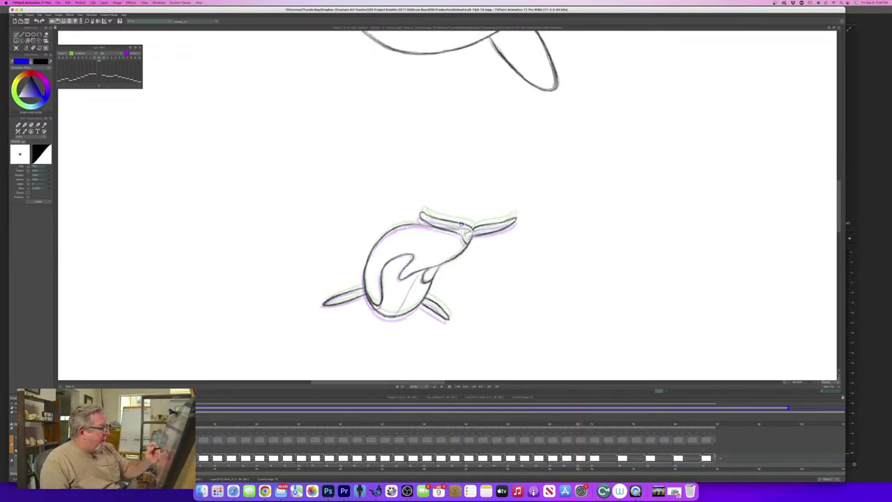
pyautogui.moveTo(465, 224); pyautogui.dragTo(452, 228)
pyautogui.press('Left')
pyautogui.press('Right')
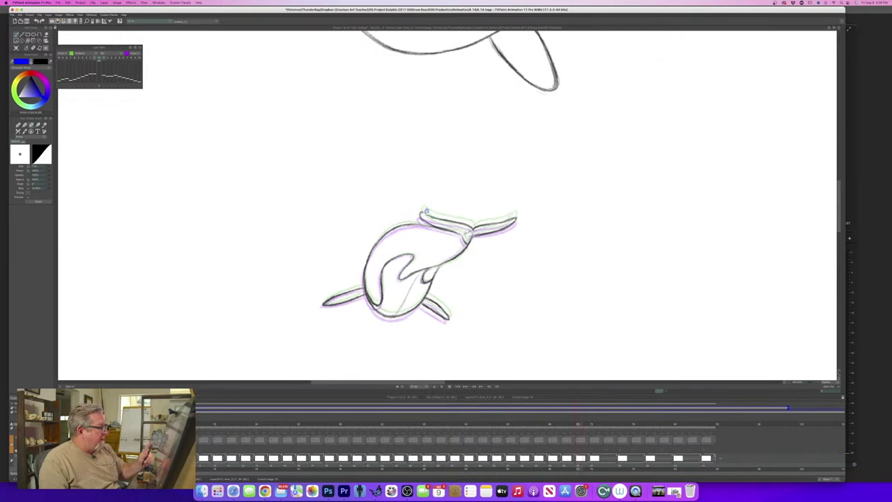
pyautogui.press('n')
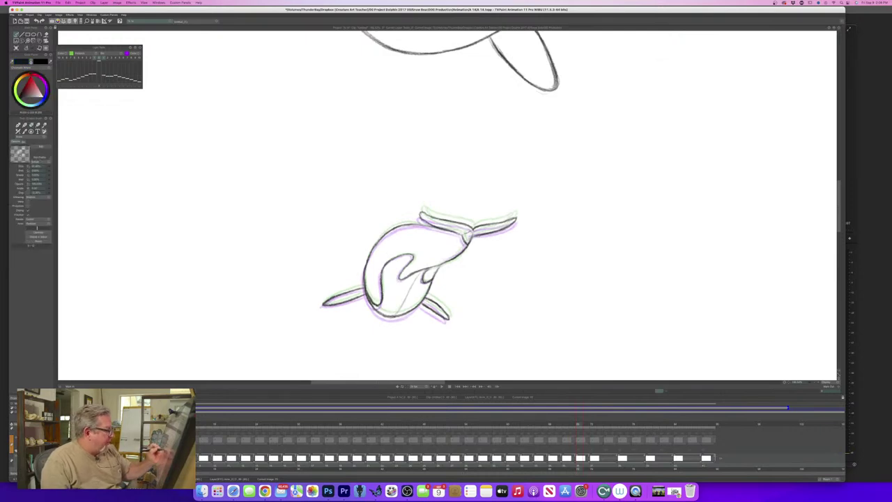
pyautogui.moveTo(461, 233)
pyautogui.mouseDown()
pyautogui.moveTo(426, 217)
pyautogui.moveTo(463, 237)
pyautogui.mouseUp()
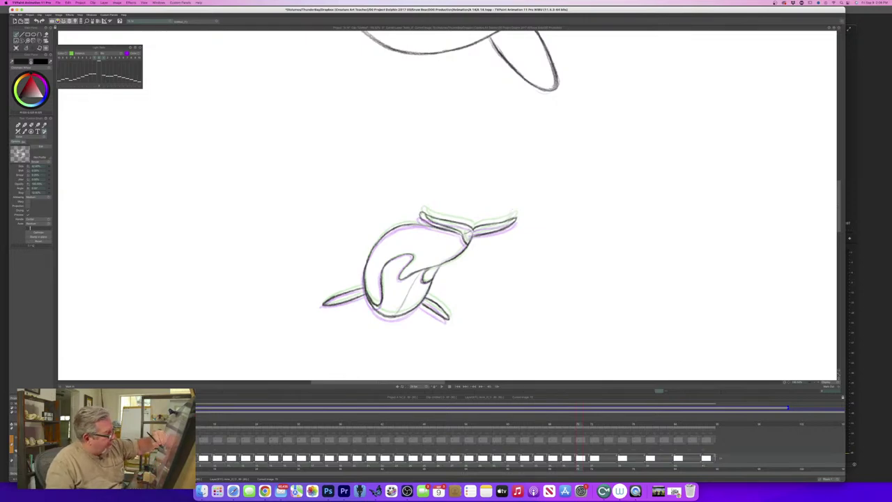
# Reinforce the lower edge of the far fluke, and flip between neighbouring drawings to check the tail's movement.
pyautogui.moveTo(513, 221); pyautogui.dragTo(472, 236)
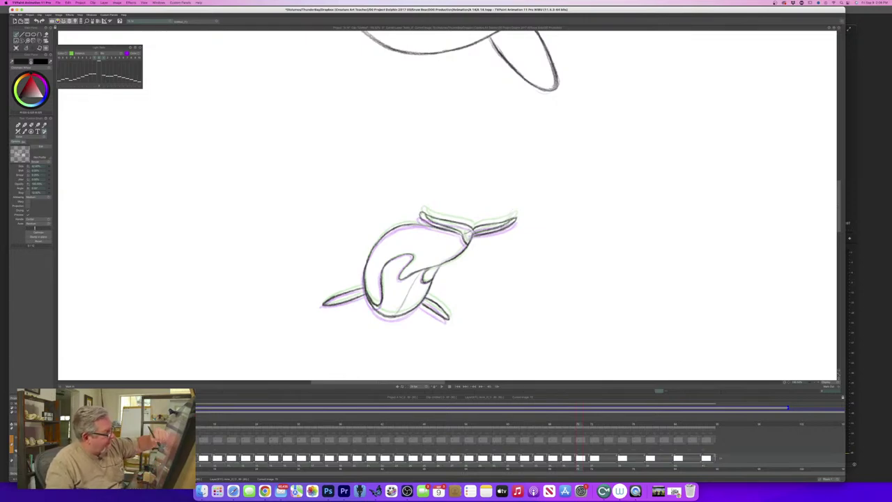
pyautogui.press('Left')
pyautogui.press('Right')
pyautogui.press('Left')
pyautogui.press('Right')
pyautogui.press('Left')
pyautogui.press('Right')
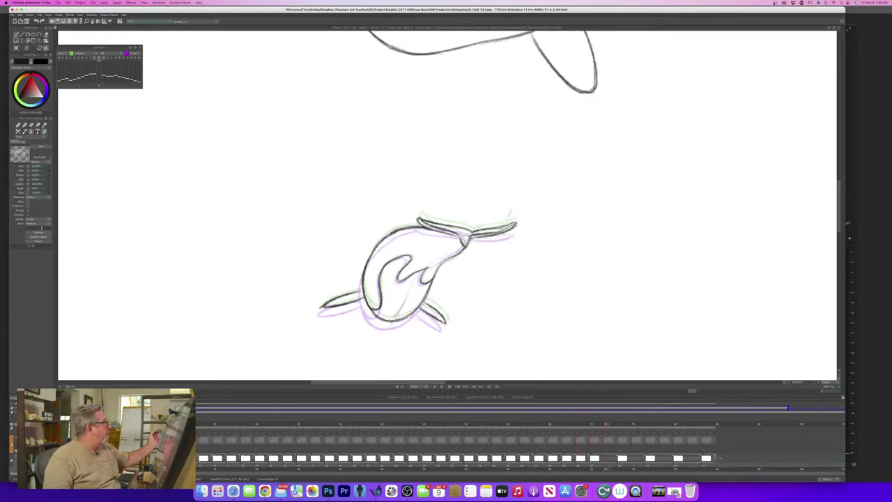
# Insert a blank drawing for the next inbetween, and flip through the poses on either side of it.
pyautogui.click(17, 48)
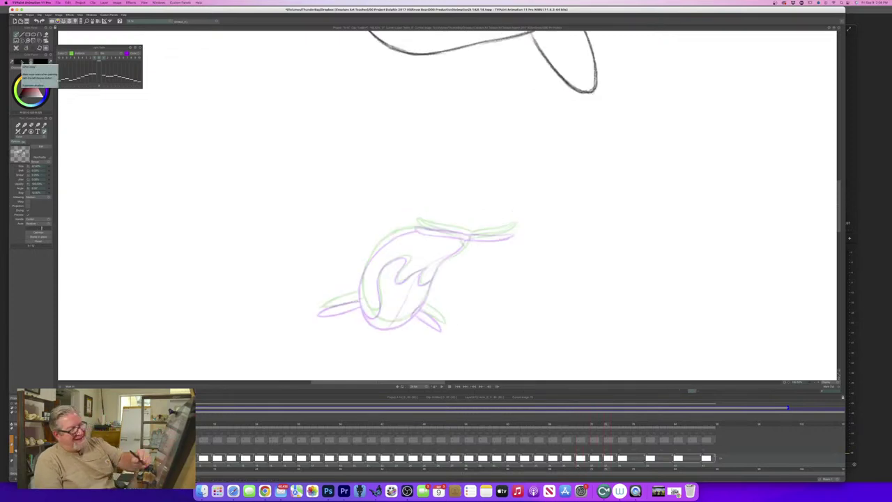
pyautogui.moveTo(838, 227); pyautogui.dragTo(838, 233)
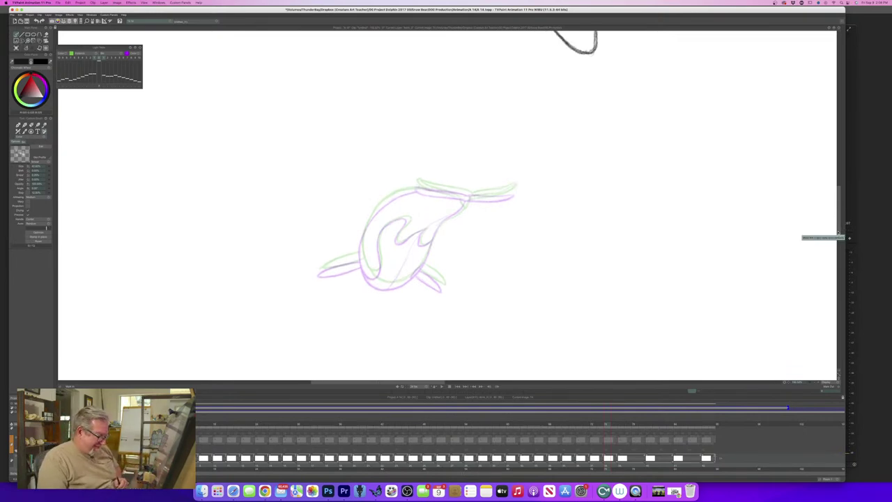
pyautogui.press('Right')
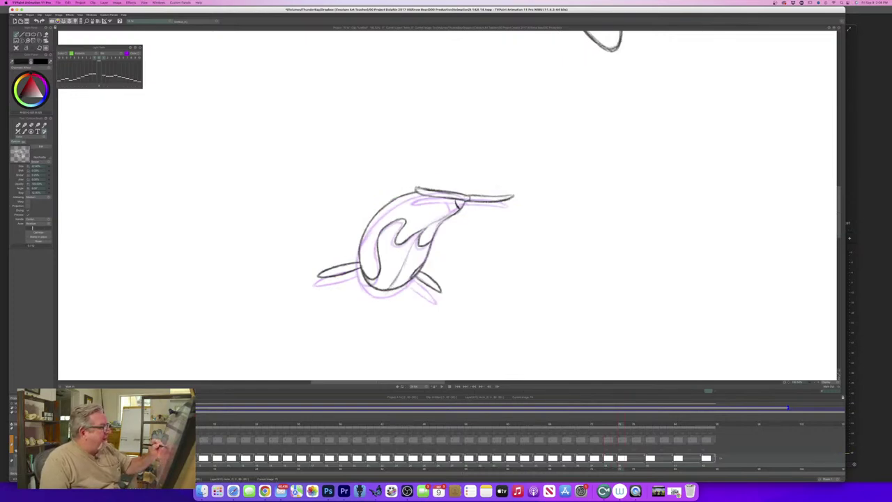
pyautogui.press('Left')
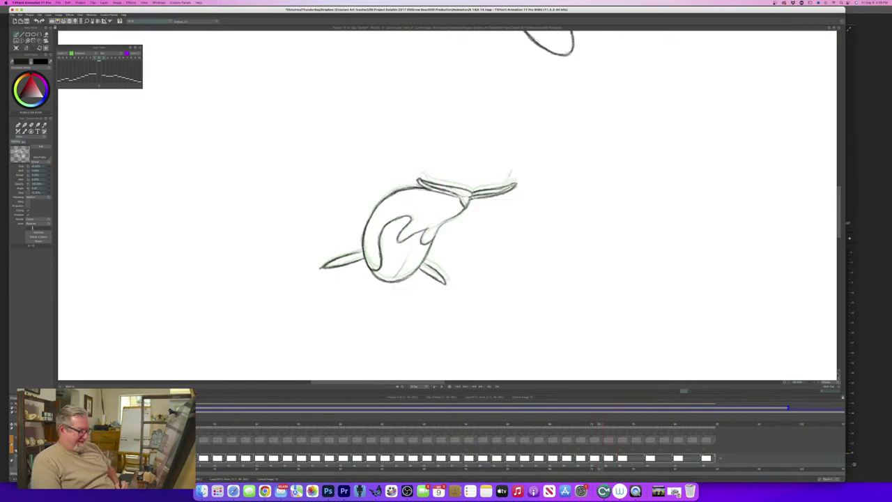
pyautogui.press('Right')
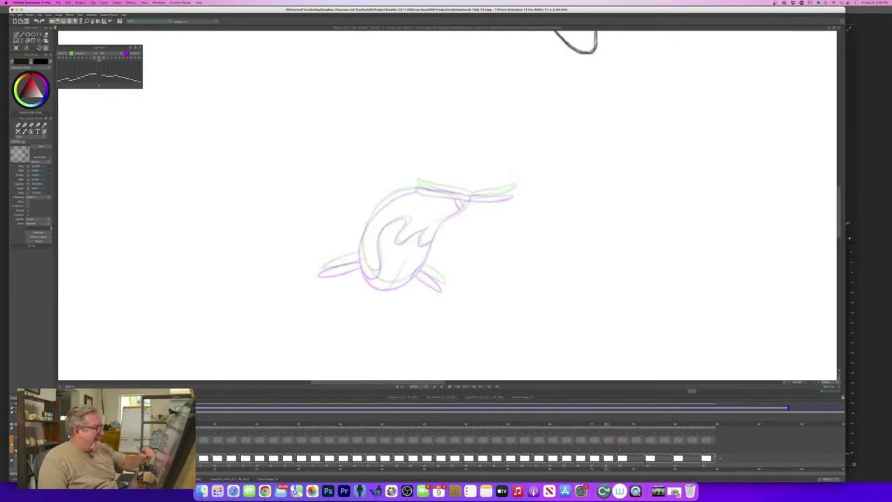
# Draw the belly line from the tail joint down to the head on the blank inbetween, and compare it with the preceding drawing.
pyautogui.moveTo(460, 200)
pyautogui.mouseDown()
pyautogui.moveTo(466, 211)
pyautogui.moveTo(446, 219)
pyautogui.moveTo(414, 276)
pyautogui.moveTo(384, 286)
pyautogui.mouseUp()
pyautogui.press('Left')
pyautogui.press('Right')
pyautogui.press('Left')
pyautogui.press('Right')
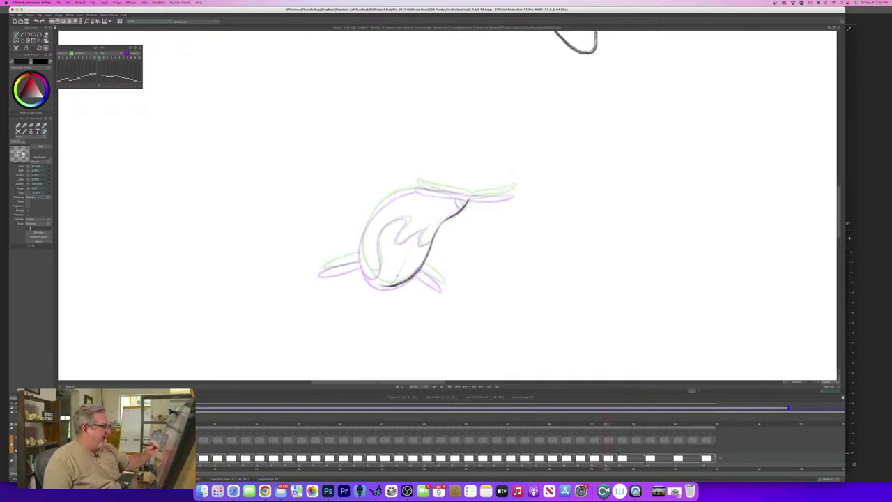
# Close the body outline around the head and along the back, and add both tail flukes between the onion-skin poses.
pyautogui.moveTo(368, 223)
pyautogui.mouseDown()
pyautogui.moveTo(364, 276)
pyautogui.moveTo(386, 286)
pyautogui.mouseUp()
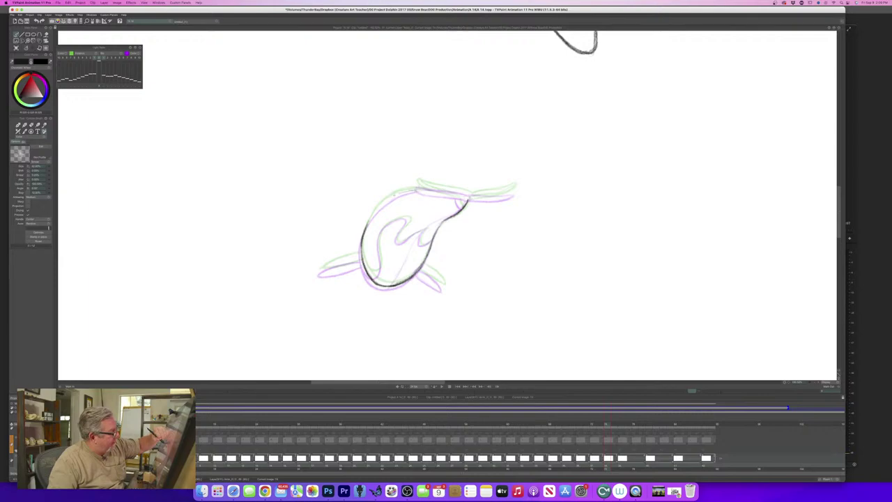
pyautogui.moveTo(408, 191); pyautogui.dragTo(389, 198)
pyautogui.moveTo(396, 197); pyautogui.dragTo(379, 208)
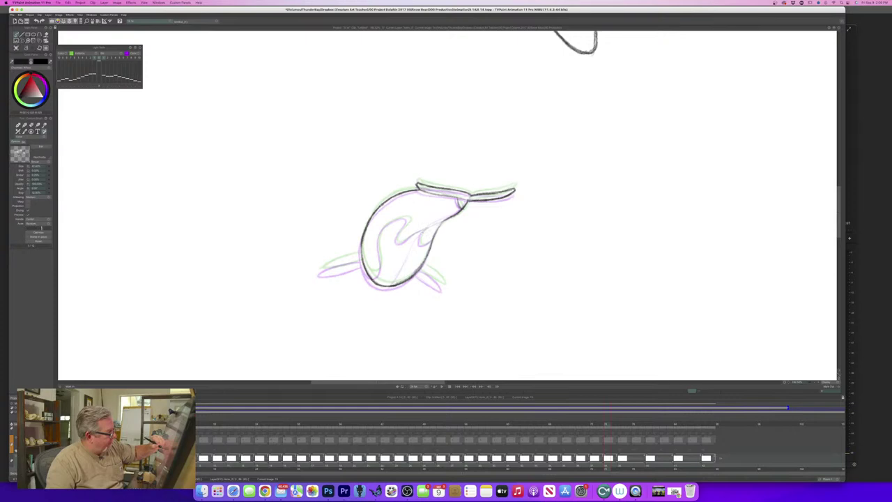
# Draw the dorsal fin curve and the small side patch on this inbetween, flipping to the preceding drawing to check them.
pyautogui.moveTo(426, 229)
pyautogui.mouseDown()
pyautogui.moveTo(420, 243)
pyautogui.moveTo(432, 241)
pyautogui.moveTo(398, 244)
pyautogui.moveTo(408, 218)
pyautogui.moveTo(391, 221)
pyautogui.moveTo(375, 275)
pyautogui.moveTo(362, 253)
pyautogui.mouseUp()
pyautogui.press('Left')
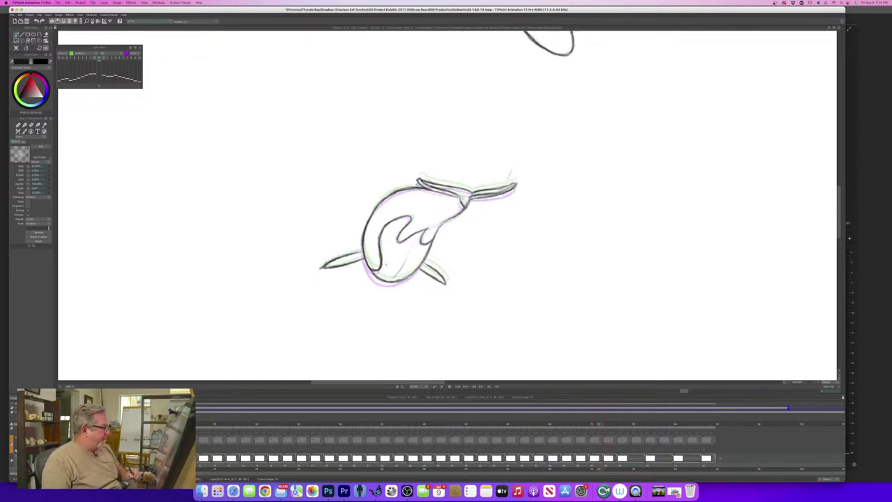
pyautogui.press('Right')
pyautogui.press('Left')
pyautogui.press('Right')
pyautogui.press('Left')
pyautogui.press('Right')
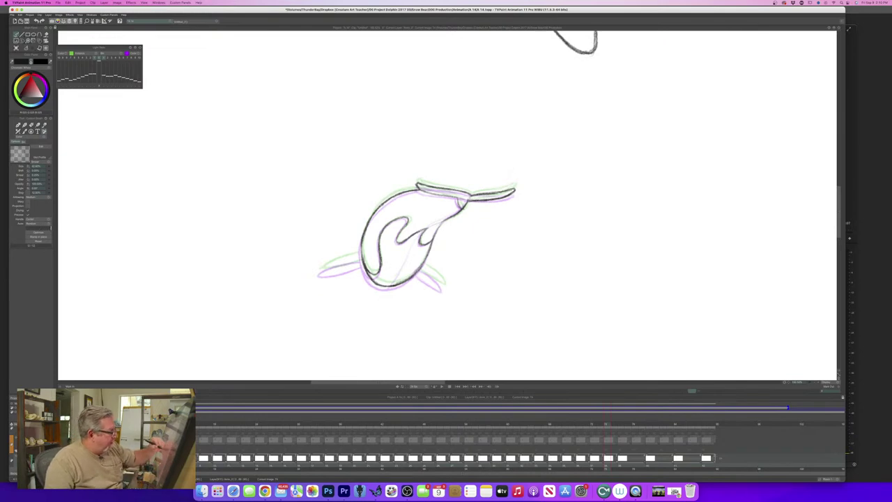
# Add the diagonal line inside the body and both pectoral fins, and check them against the preceding drawing.
pyautogui.moveTo(413, 244); pyautogui.dragTo(405, 259)
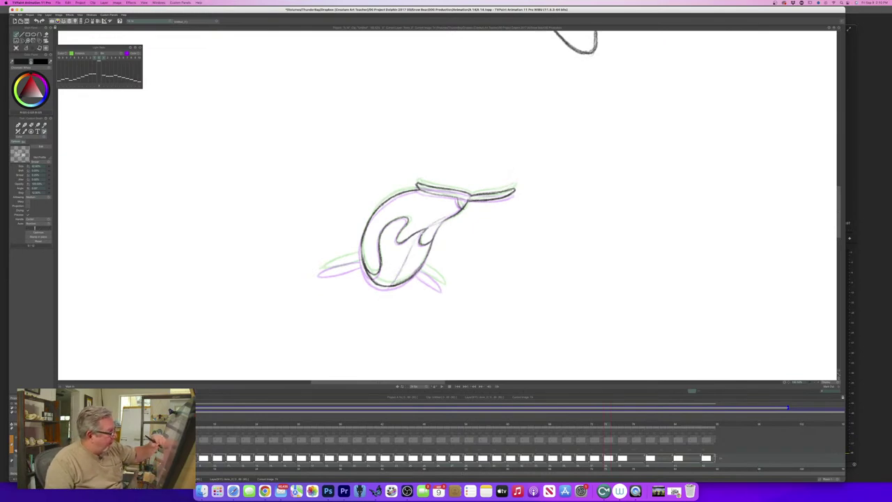
pyautogui.moveTo(416, 272); pyautogui.dragTo(443, 287)
pyautogui.press('Left')
pyautogui.press('Right')
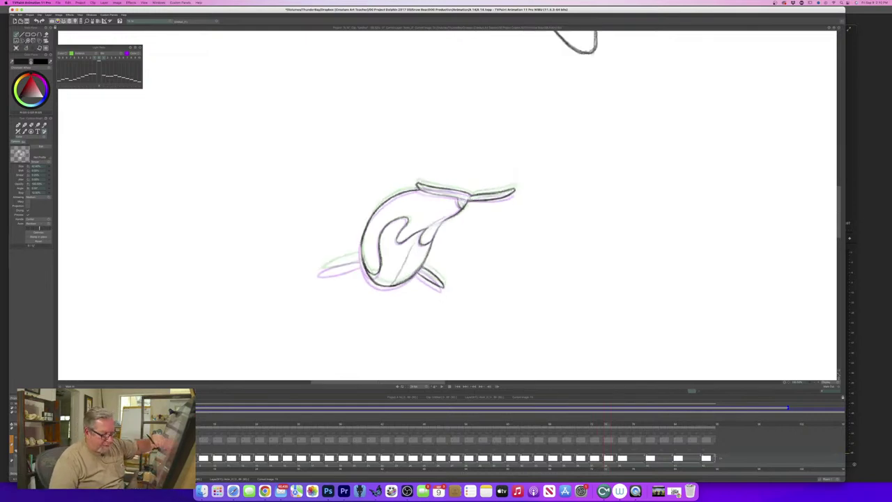
pyautogui.moveTo(359, 263); pyautogui.dragTo(319, 272)
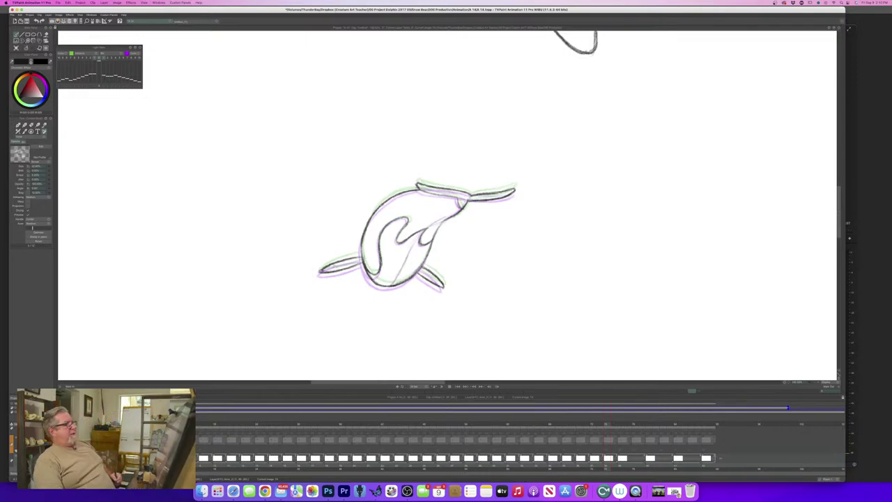
pyautogui.press('Left')
pyautogui.press('Right')
pyautogui.press('Left')
pyautogui.press('Right')
pyautogui.press('Left')
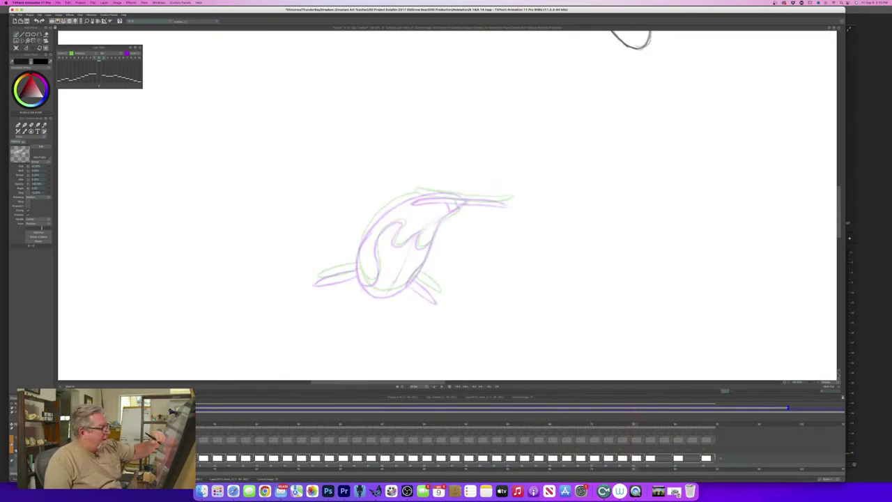
# Draw the complete body outline on the next blank inbetween, from belly to head and back, and compare it with the preceding drawing.
pyautogui.moveTo(462, 203)
pyautogui.mouseDown()
pyautogui.moveTo(441, 223)
pyautogui.moveTo(410, 283)
pyautogui.moveTo(374, 294)
pyautogui.mouseUp()
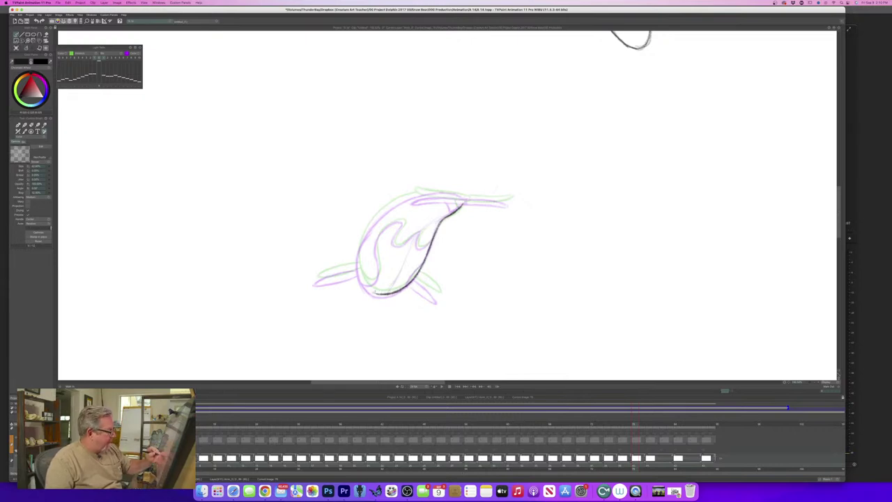
pyautogui.moveTo(360, 246)
pyautogui.mouseDown()
pyautogui.moveTo(360, 274)
pyautogui.moveTo(382, 294)
pyautogui.mouseUp()
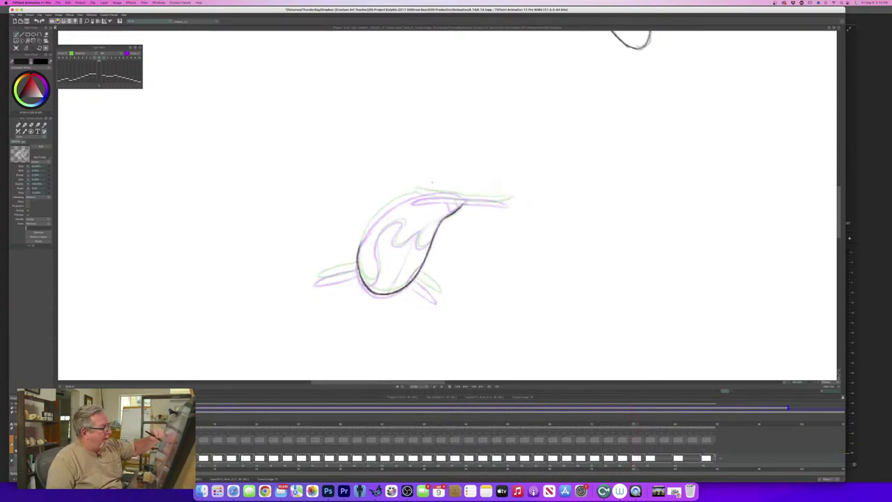
pyautogui.moveTo(446, 191)
pyautogui.mouseDown()
pyautogui.moveTo(387, 207)
pyautogui.moveTo(360, 242)
pyautogui.moveTo(358, 264)
pyautogui.mouseUp()
pyautogui.press('Left')
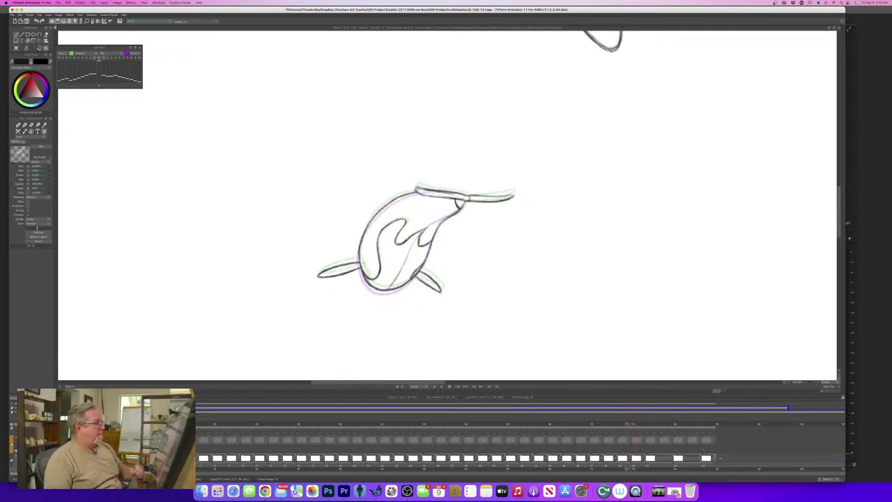
pyautogui.press('Right')
pyautogui.press('Left')
pyautogui.press('Right')
pyautogui.press('Left')
pyautogui.press('Right')
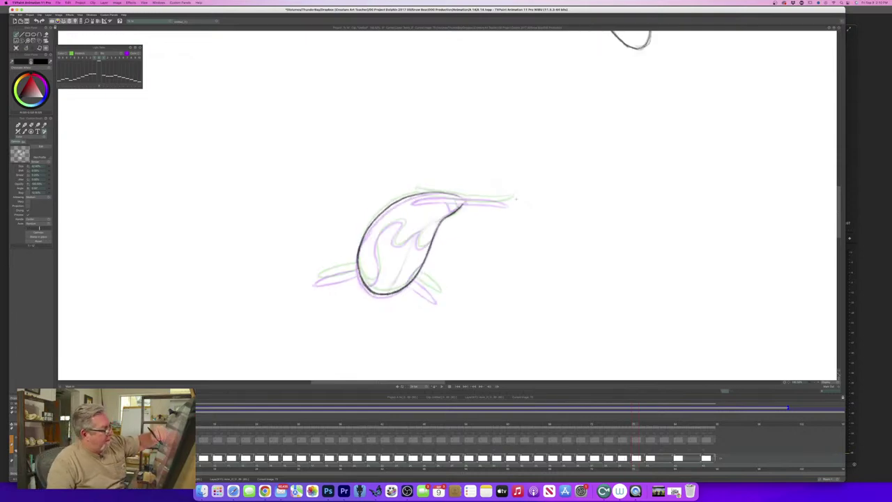
# Draw the thin far fluke extending outward from the tail joint, flipping repeatedly to the preceding drawing to check it.
pyautogui.moveTo(502, 199)
pyautogui.mouseDown()
pyautogui.moveTo(511, 201)
pyautogui.moveTo(461, 204)
pyautogui.moveTo(466, 199)
pyautogui.mouseUp()
pyautogui.moveTo(489, 200); pyautogui.dragTo(463, 197)
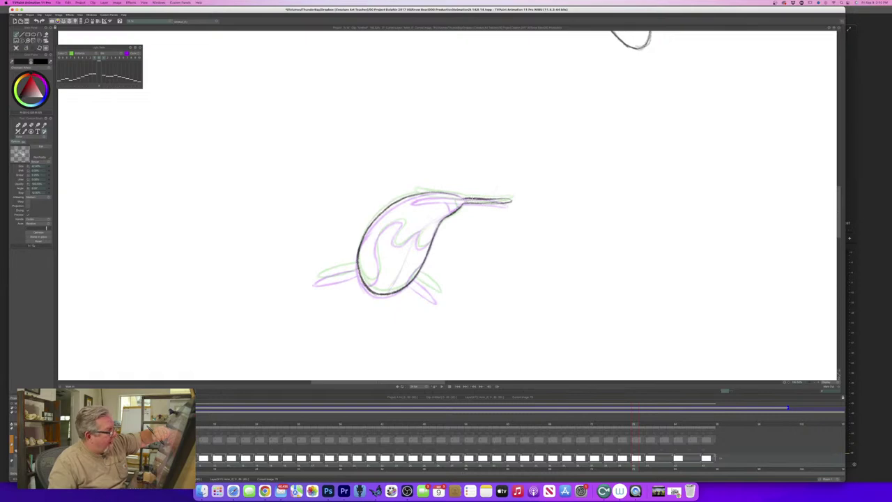
pyautogui.press('Left')
pyautogui.press('Right')
pyautogui.press('Left')
pyautogui.press('Right')
pyautogui.press('Left')
pyautogui.press('Right')
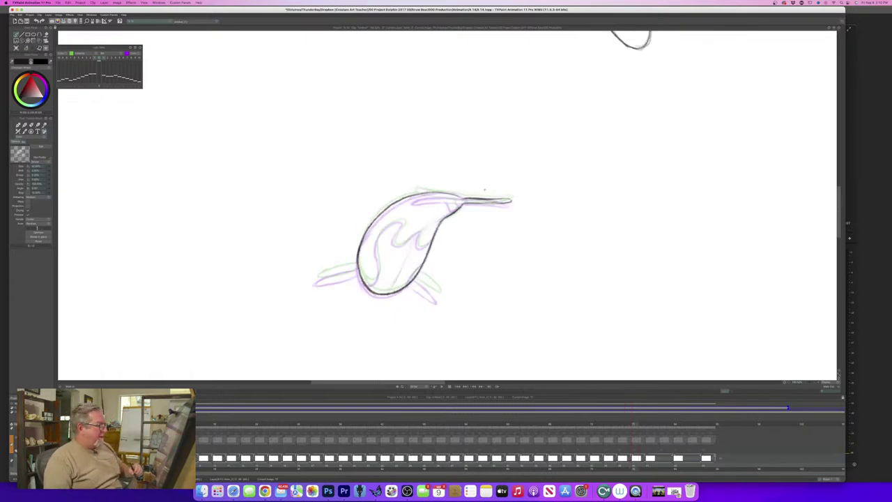
pyautogui.press('Left')
pyautogui.press('Right')
# Draw the narrow near fluke across the top of the back to the tail joint, and compare it with the preceding drawing.
pyautogui.moveTo(463, 203); pyautogui.dragTo(415, 197)
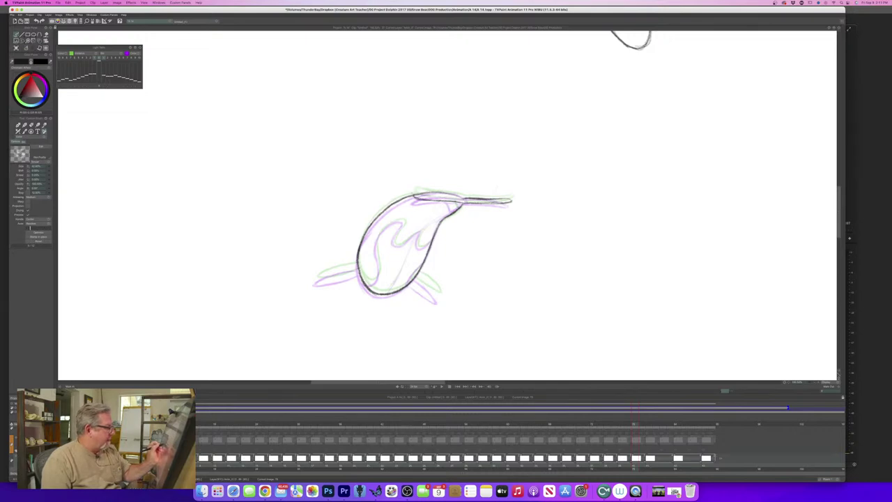
pyautogui.moveTo(426, 195); pyautogui.dragTo(465, 202)
pyautogui.press('Left')
pyautogui.press('Right')
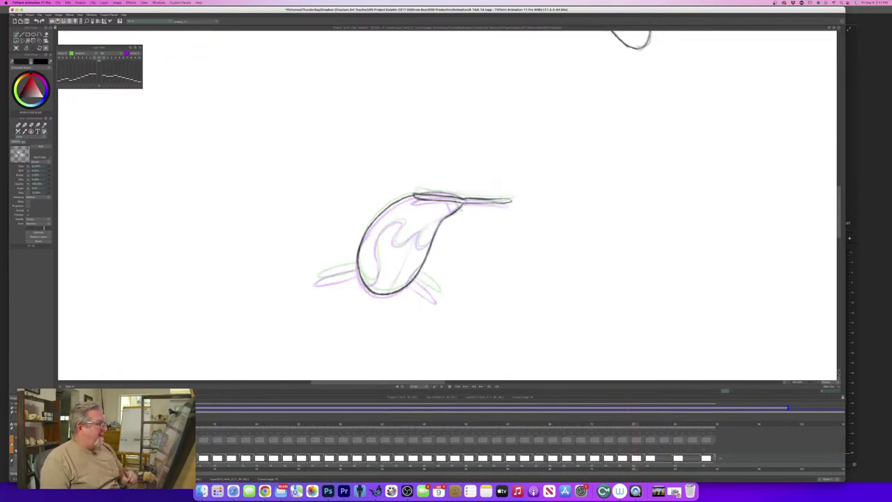
pyautogui.press('Left')
pyautogui.press('Right')
pyautogui.press('Left')
pyautogui.press('Right')
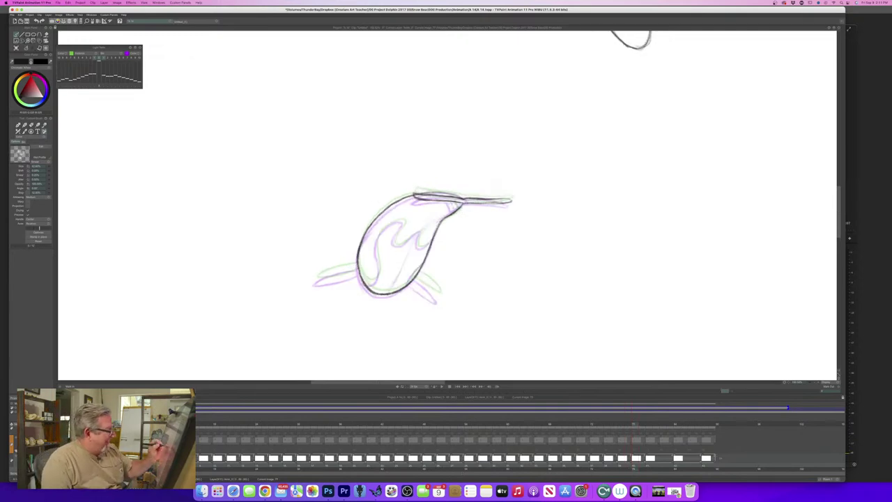
# Add the short connecting line under the tail joint of the current drawing and compare it with the preceding drawing.
pyautogui.moveTo(449, 202); pyautogui.dragTo(455, 211)
pyautogui.press('Left')
pyautogui.press('Right')
pyautogui.press('Left')
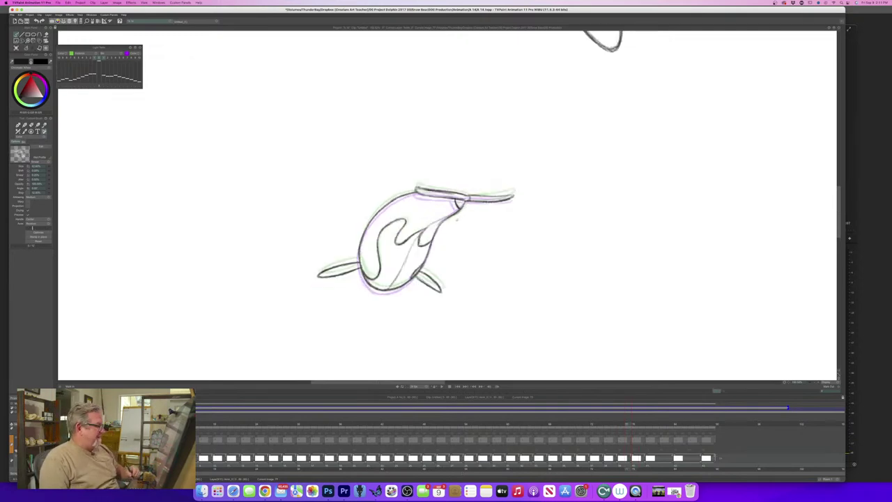
pyautogui.press('Right')
# Draw the wavy colour-patch marking across the body, following the onion skin, and flip to the preceding drawing to check it.
pyautogui.moveTo(432, 241); pyautogui.dragTo(419, 247)
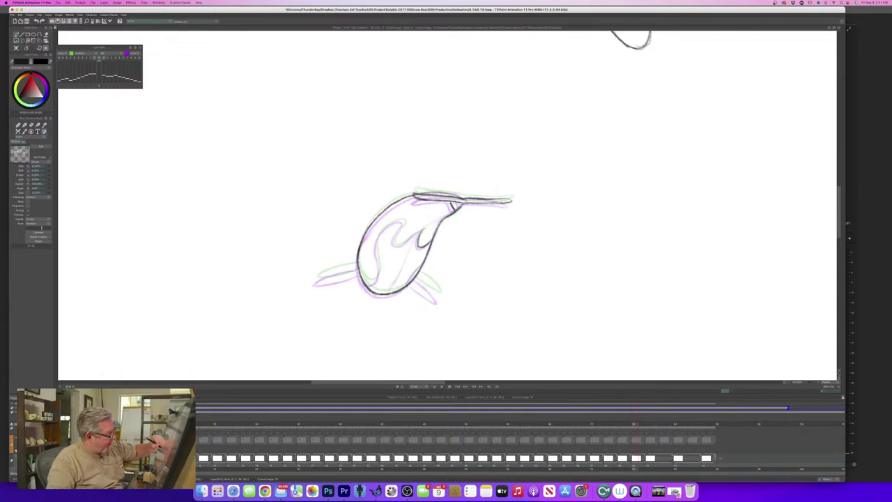
pyautogui.moveTo(418, 243)
pyautogui.mouseDown()
pyautogui.moveTo(439, 221)
pyautogui.moveTo(397, 246)
pyautogui.moveTo(404, 222)
pyautogui.moveTo(387, 229)
pyautogui.moveTo(375, 247)
pyautogui.moveTo(379, 282)
pyautogui.moveTo(360, 273)
pyautogui.mouseUp()
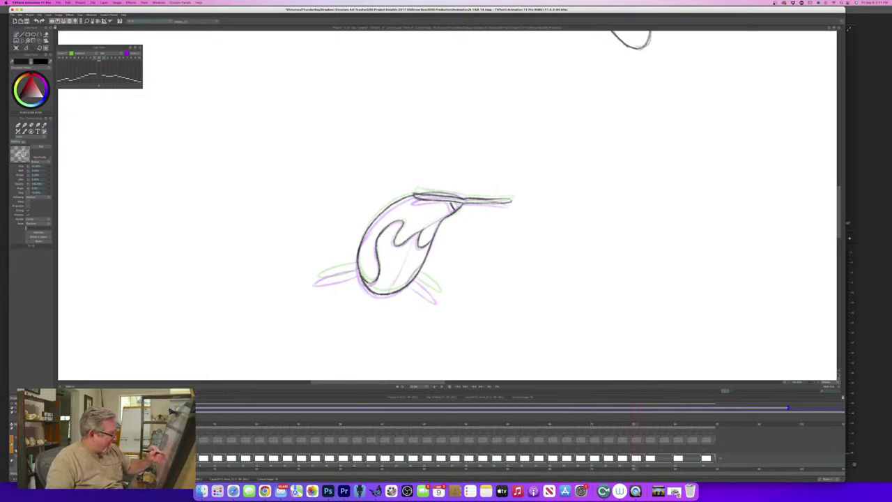
pyautogui.press('Left')
pyautogui.press('Right')
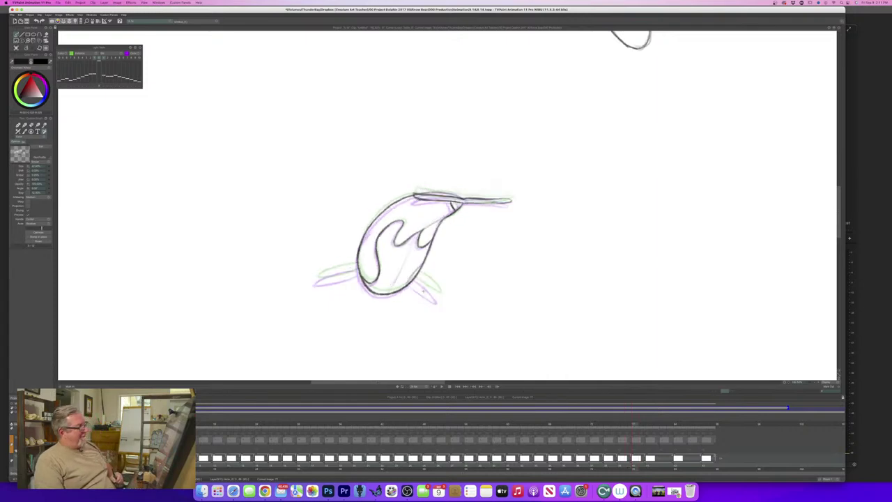
pyautogui.press('Left')
pyautogui.press('Right')
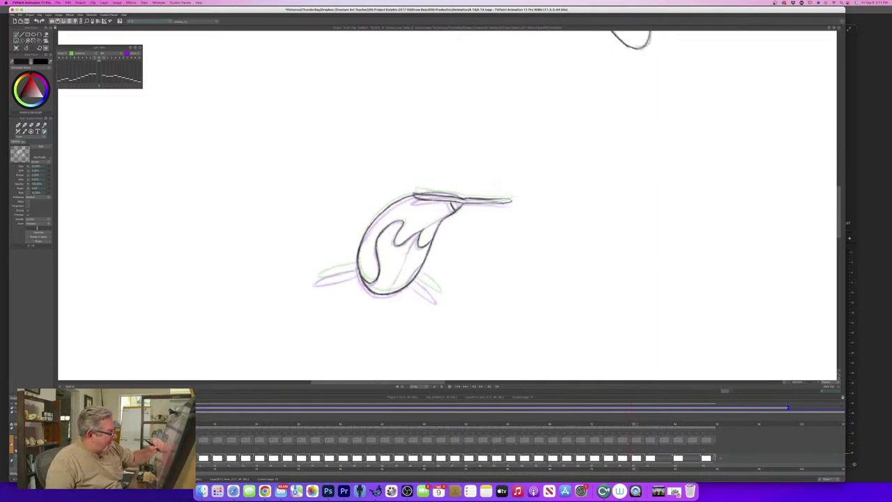
# Add the diagonal line inside the body and both pectoral fins midway between the onion-skin poses, comparing them with the preceding drawing.
pyautogui.moveTo(395, 282)
pyautogui.mouseDown()
pyautogui.moveTo(388, 291)
pyautogui.moveTo(432, 286)
pyautogui.moveTo(437, 298)
pyautogui.mouseUp()
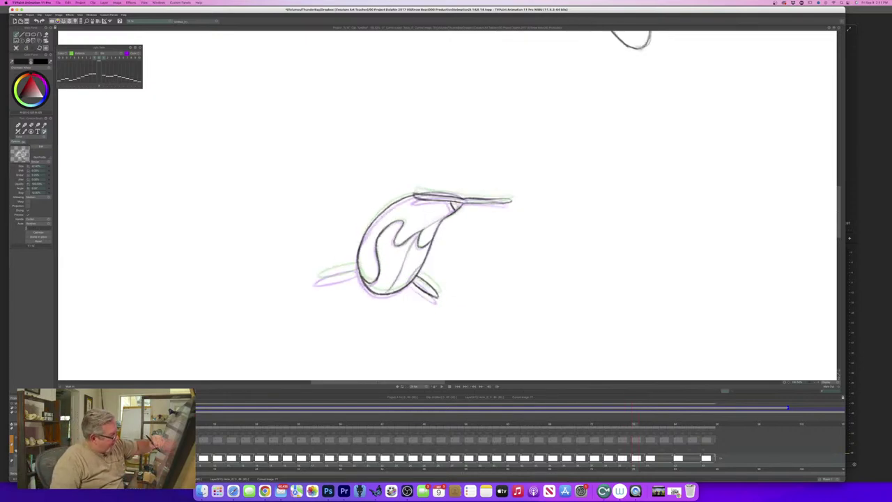
pyautogui.moveTo(361, 269)
pyautogui.mouseDown()
pyautogui.moveTo(313, 282)
pyautogui.moveTo(333, 271)
pyautogui.moveTo(315, 281)
pyautogui.moveTo(333, 281)
pyautogui.mouseUp()
pyautogui.press('Left')
pyautogui.press('Right')
pyautogui.press('Left')
pyautogui.press('Right')
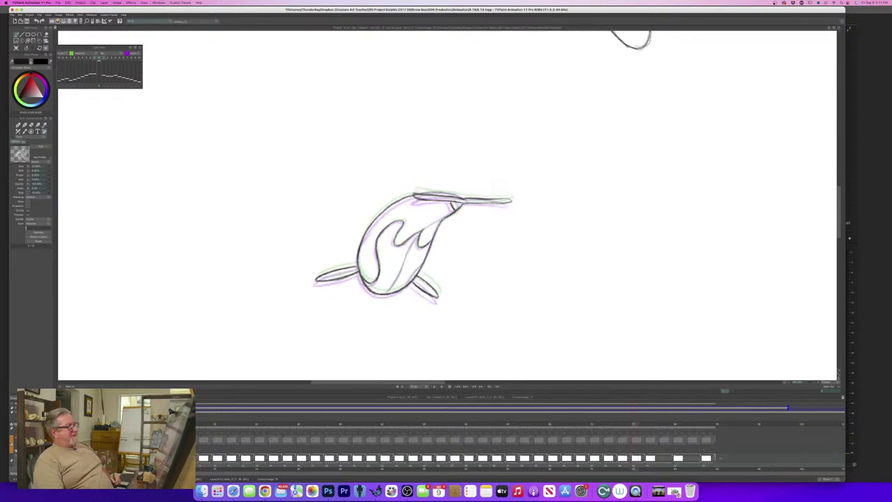
# Flip repeatedly between the completed inbetween and its preceding drawing to examine the whole orca's movement.
pyautogui.press('Left')
pyautogui.press('Right')
pyautogui.press('Left')
pyautogui.press('Right')
pyautogui.press('Left')
pyautogui.press('Right')
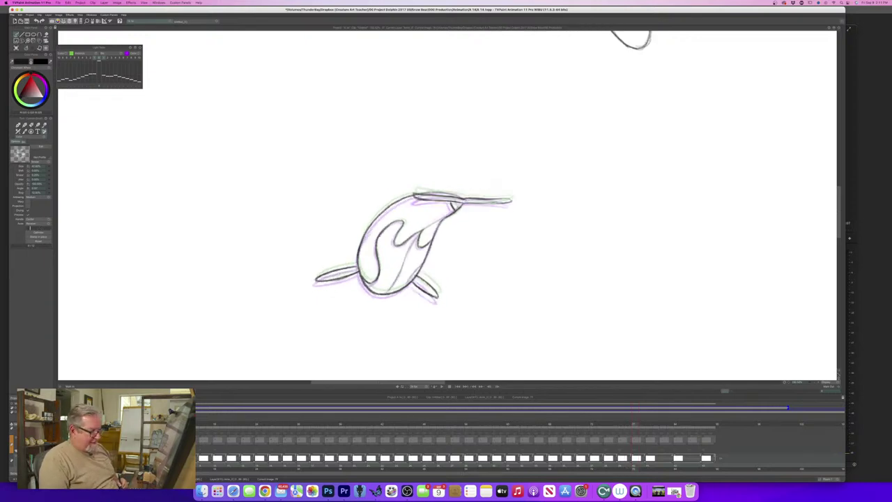
pyautogui.press('Left')
pyautogui.press('Right')
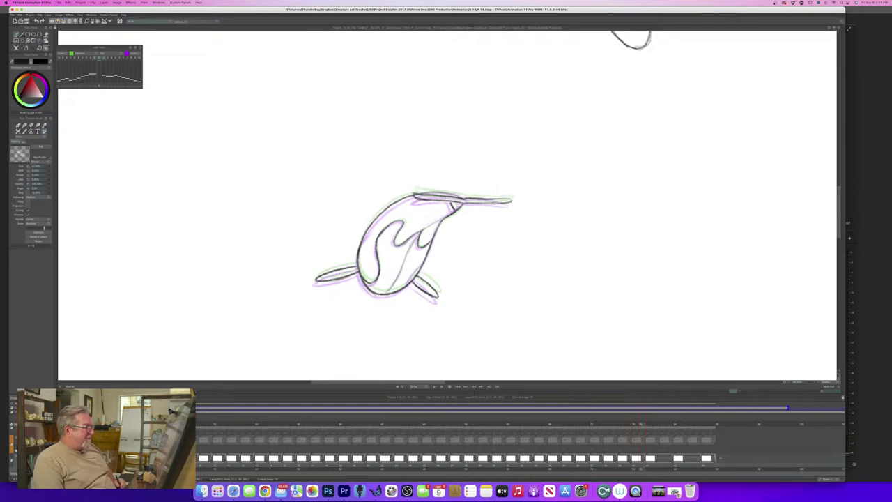
# Start the next blank inbetween, draw the body outline and both pectoral fins, and compare them with the preceding drawing.
pyautogui.press('Right')
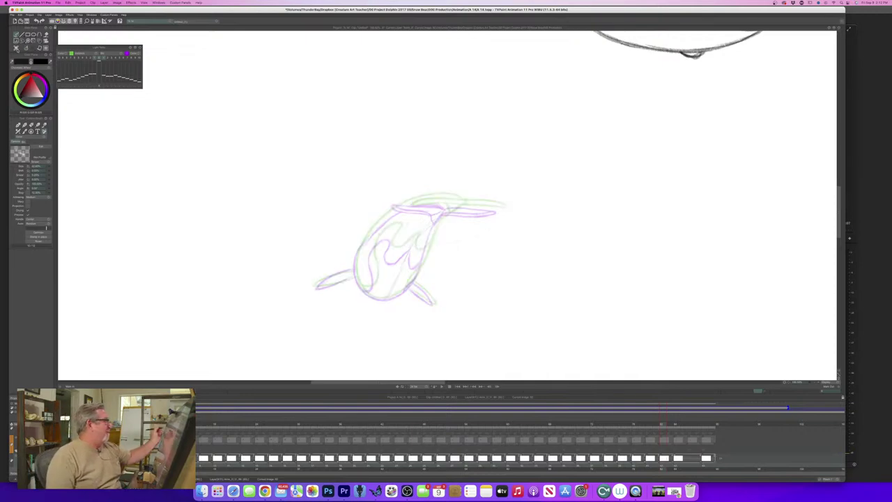
pyautogui.press('Right')
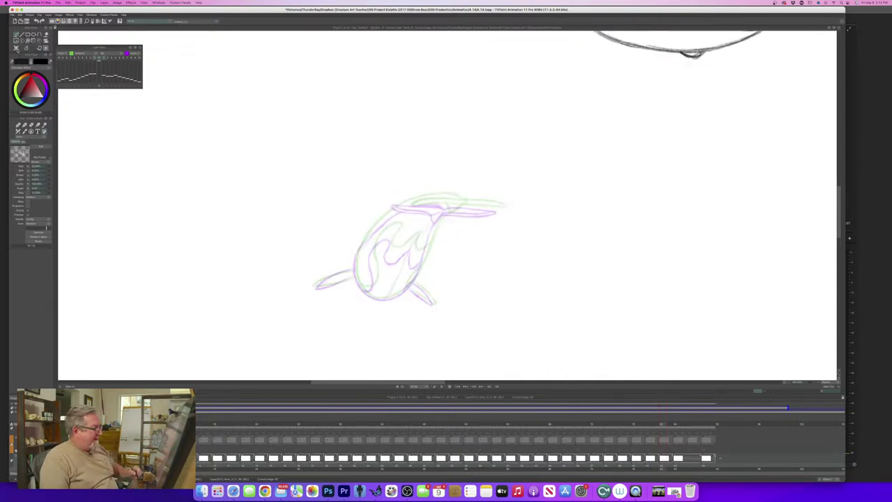
pyautogui.moveTo(451, 207)
pyautogui.mouseDown()
pyautogui.moveTo(419, 273)
pyautogui.moveTo(382, 299)
pyautogui.mouseUp()
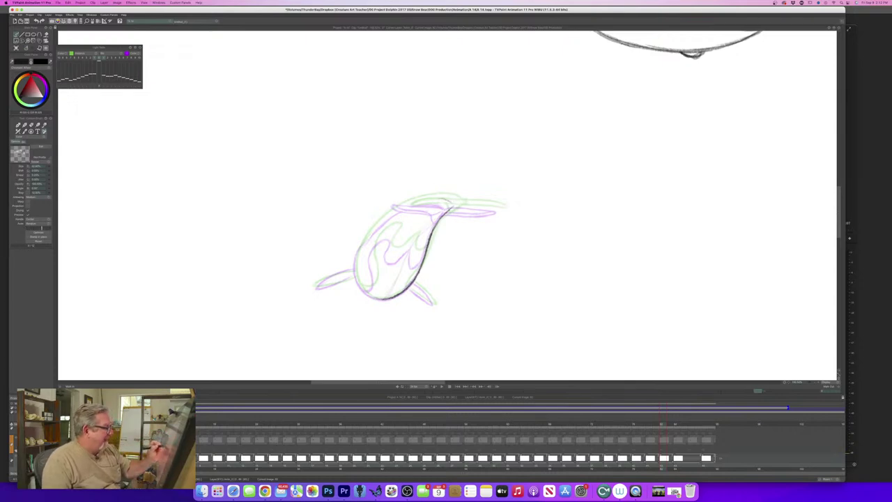
pyautogui.moveTo(430, 203)
pyautogui.mouseDown()
pyautogui.moveTo(450, 202)
pyautogui.moveTo(403, 202)
pyautogui.moveTo(382, 220)
pyautogui.mouseUp()
pyautogui.moveTo(387, 215)
pyautogui.mouseDown()
pyautogui.moveTo(357, 258)
pyautogui.moveTo(361, 287)
pyautogui.moveTo(382, 299)
pyautogui.moveTo(422, 289)
pyautogui.moveTo(434, 304)
pyautogui.mouseUp()
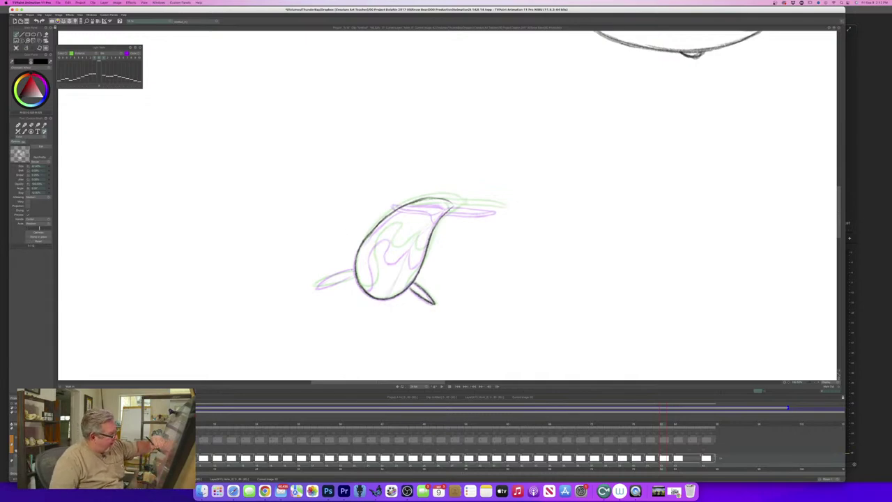
pyautogui.moveTo(356, 271); pyautogui.dragTo(315, 289)
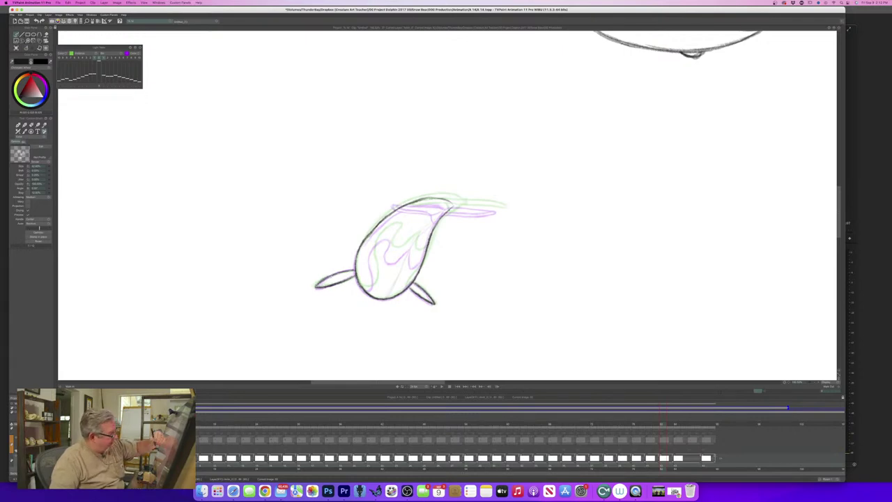
pyautogui.press('Left')
pyautogui.press('Right')
pyautogui.press('Left')
pyautogui.press('Right')
pyautogui.press('Left')
pyautogui.press('Right')
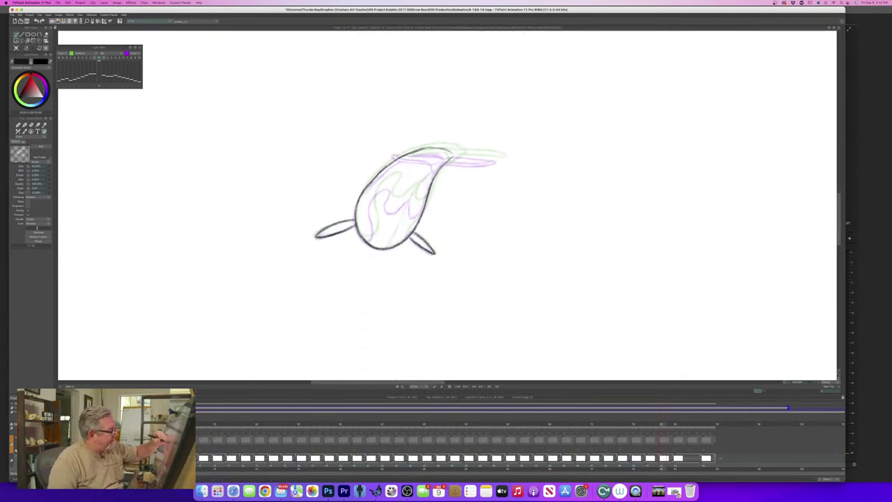
# Draw the diagonal line and the wavy colour-patch marking inside the body, and check them against the preceding drawing.
pyautogui.moveTo(408, 202); pyautogui.dragTo(387, 248)
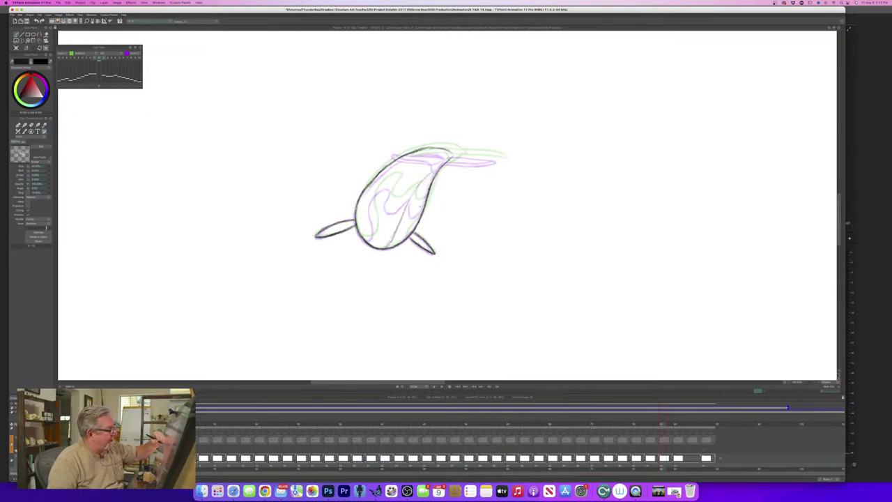
pyautogui.moveTo(413, 210)
pyautogui.mouseDown()
pyautogui.moveTo(423, 204)
pyautogui.moveTo(412, 212)
pyautogui.moveTo(401, 204)
pyautogui.mouseUp()
pyautogui.moveTo(411, 191)
pyautogui.mouseDown()
pyautogui.moveTo(399, 206)
pyautogui.moveTo(378, 191)
pyautogui.moveTo(374, 237)
pyautogui.moveTo(359, 238)
pyautogui.mouseUp()
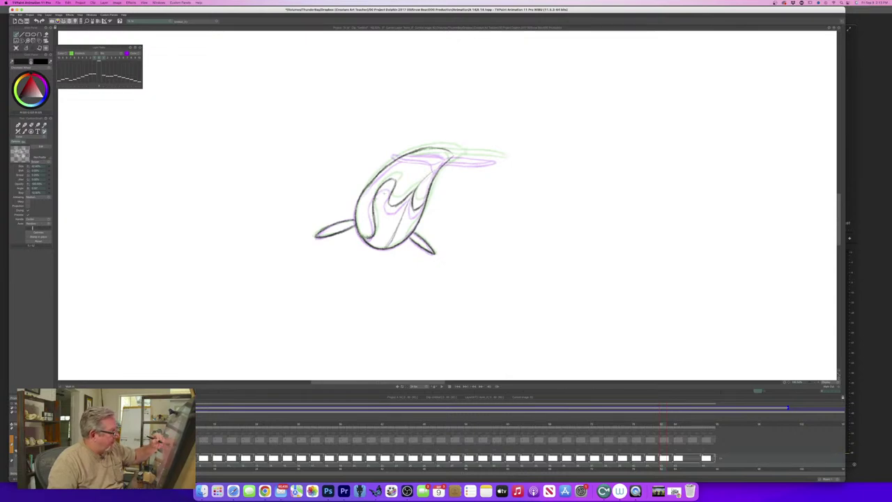
pyautogui.press('Left')
pyautogui.press('Right')
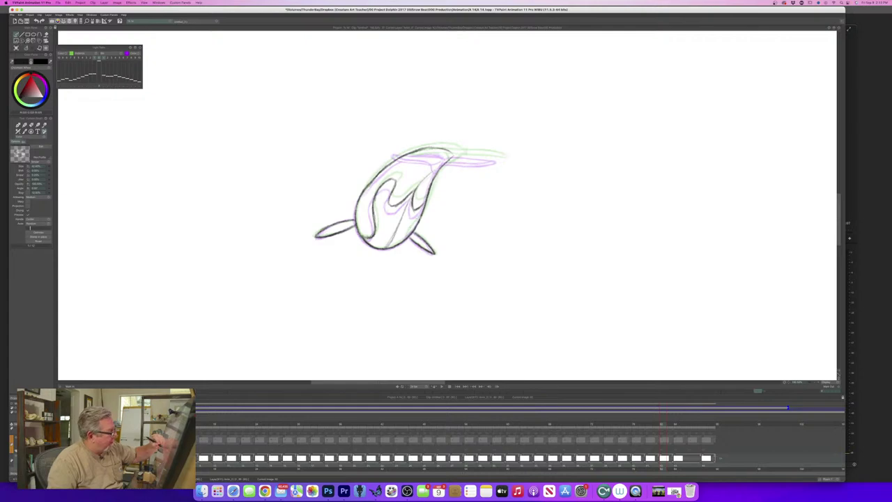
# Strengthen the lower body contour beside the near pectoral fin's base and flip repeatedly to the preceding drawing to check it.
pyautogui.moveTo(420, 215); pyautogui.dragTo(404, 238)
pyautogui.moveTo(411, 227); pyautogui.dragTo(400, 244)
pyautogui.press('Left')
pyautogui.press('Right')
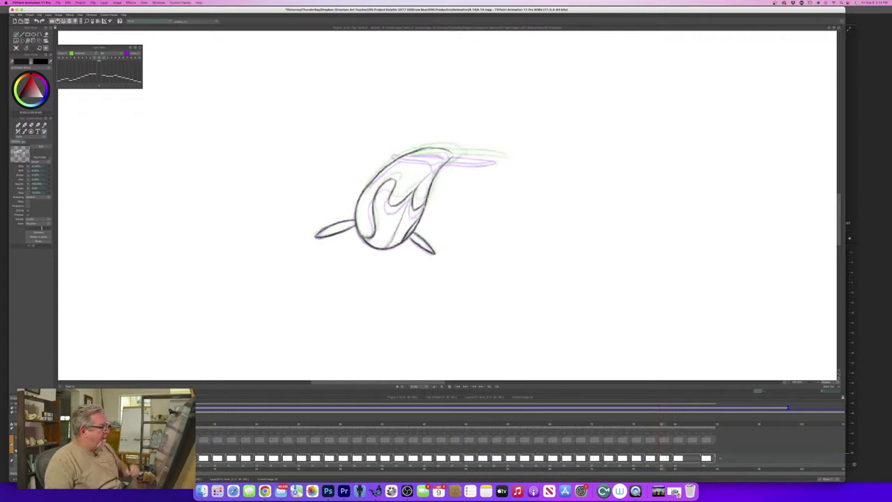
pyautogui.press('Left')
pyautogui.press('Right')
pyautogui.press('Left')
pyautogui.press('Right')
pyautogui.press('Left')
pyautogui.press('Right')
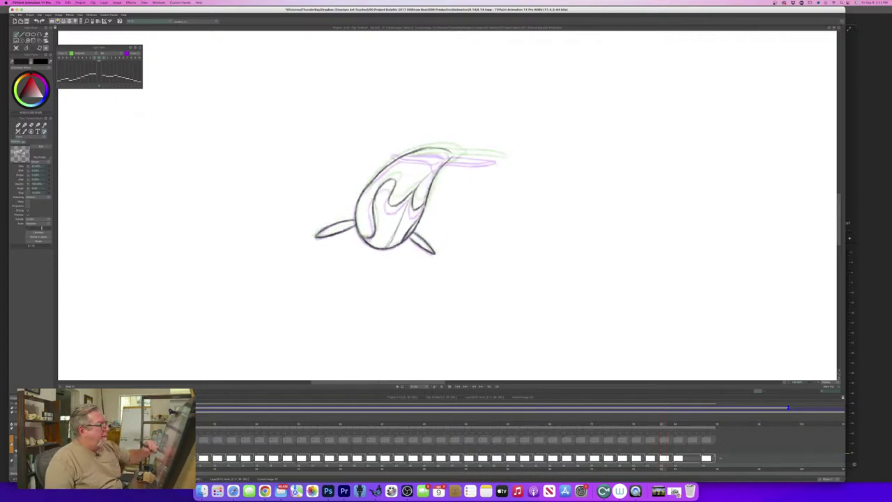
# Draw the thin far fluke extending outward from the tail joint, flipping to the neighbouring drawings to check its shape.
pyautogui.moveTo(839, 232); pyautogui.dragTo(840, 223)
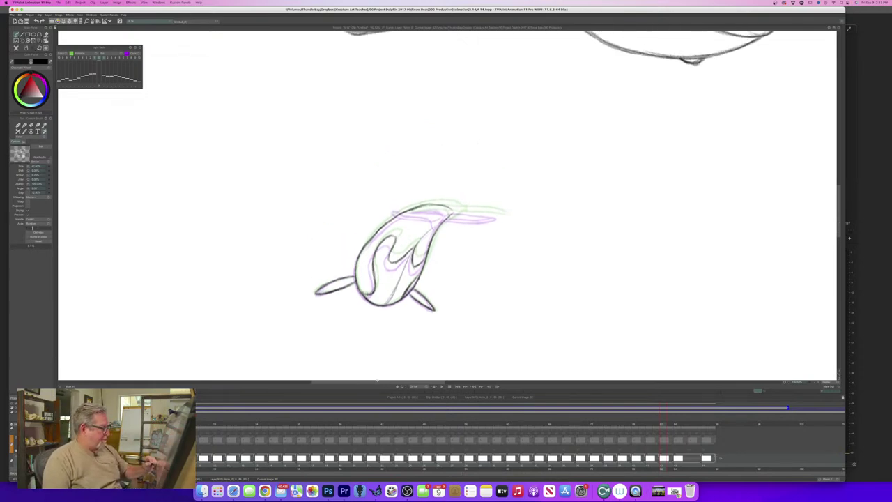
pyautogui.moveTo(377, 381); pyautogui.dragTo(387, 381)
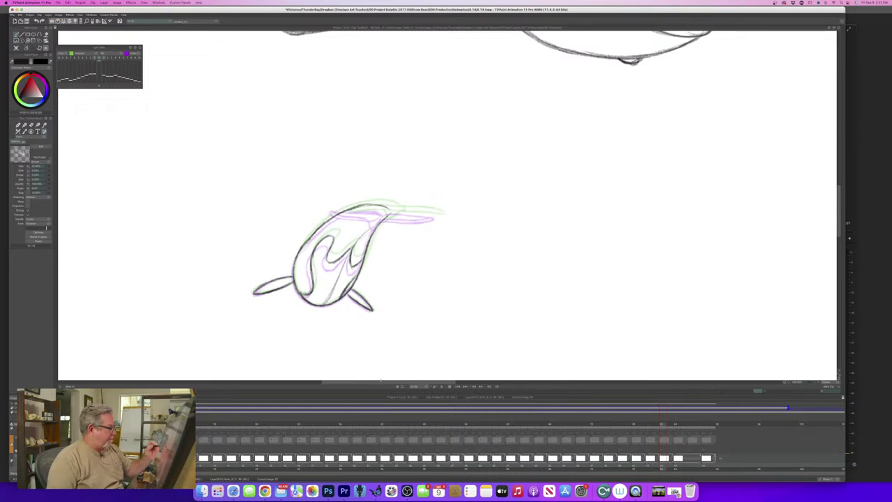
pyautogui.press('Left')
pyautogui.press('Right')
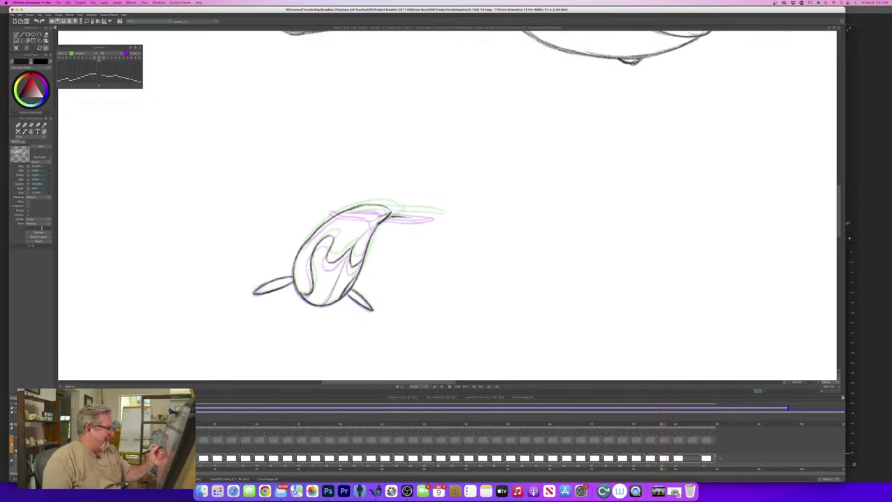
pyautogui.press('Right')
pyautogui.press('Left')
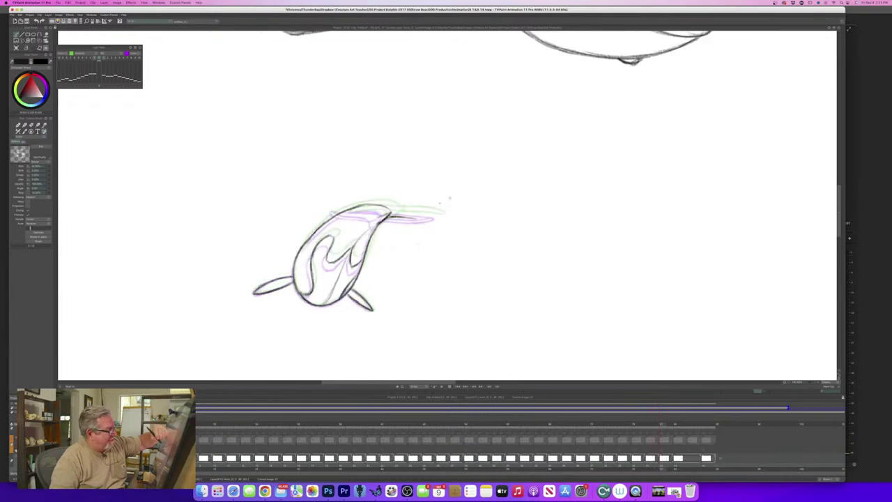
pyautogui.moveTo(416, 217); pyautogui.dragTo(437, 218)
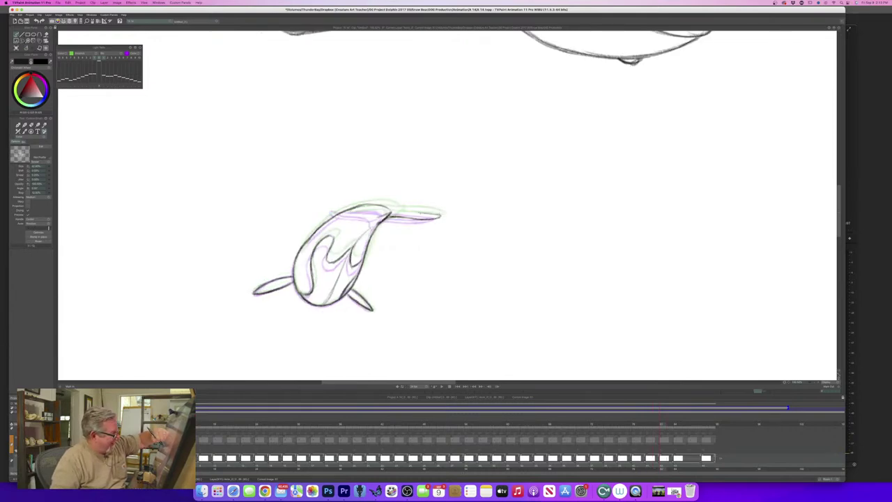
pyautogui.press('Right')
pyautogui.press('Left')
pyautogui.moveTo(417, 210); pyautogui.dragTo(390, 212)
pyautogui.press('Right')
pyautogui.press('Left')
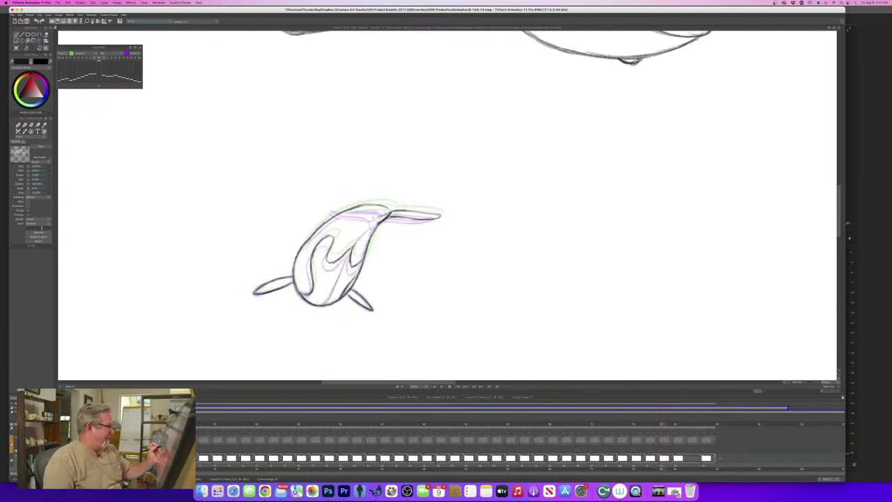
# Draw the near fluke's lower edge across the back and erase the body line that crosses the fluke's tip.
pyautogui.moveTo(373, 213); pyautogui.dragTo(342, 210)
pyautogui.press('e')
pyautogui.press('Left')
pyautogui.press('Right')
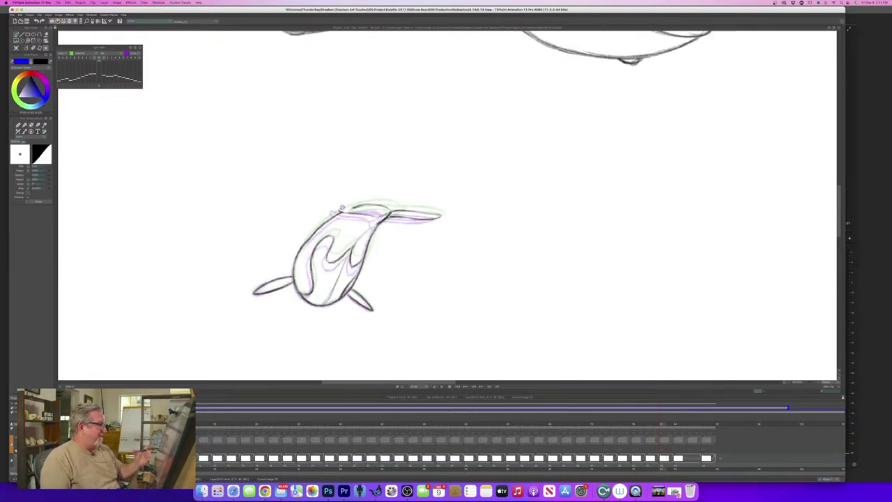
pyautogui.press('Left')
pyautogui.press('Right')
# Complete the near fluke's tip and the tail joint with the brush, and compare the drawing with its neighbours.
pyautogui.press('b')
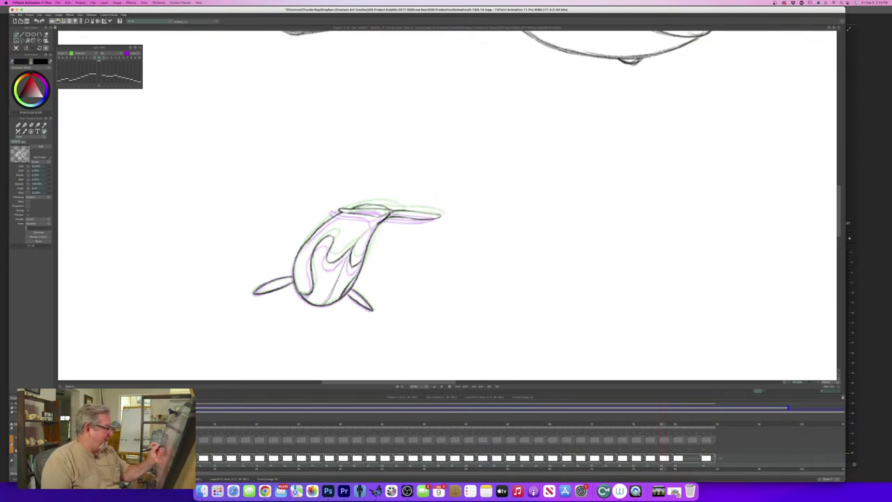
pyautogui.press('Right')
pyautogui.press('Left')
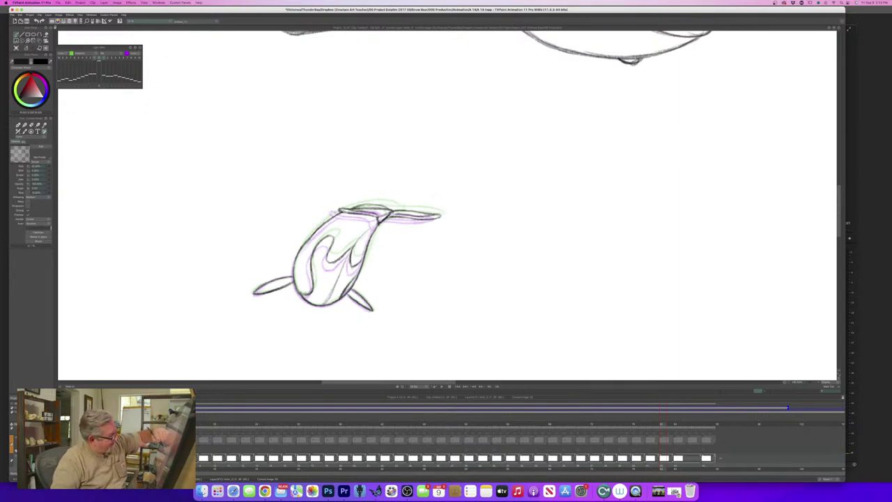
pyautogui.press('Left')
pyautogui.press('Right')
pyautogui.press('Left')
pyautogui.press('Right')
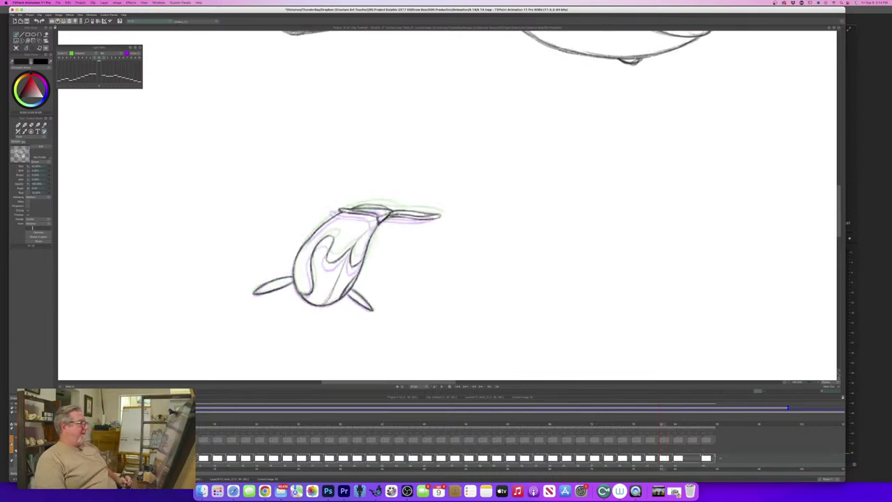
# Create a blank inbetween drawing in the remaining gap before the last drawing and draw the belly-side body contour from the tail joint down.
pyautogui.press('Left')
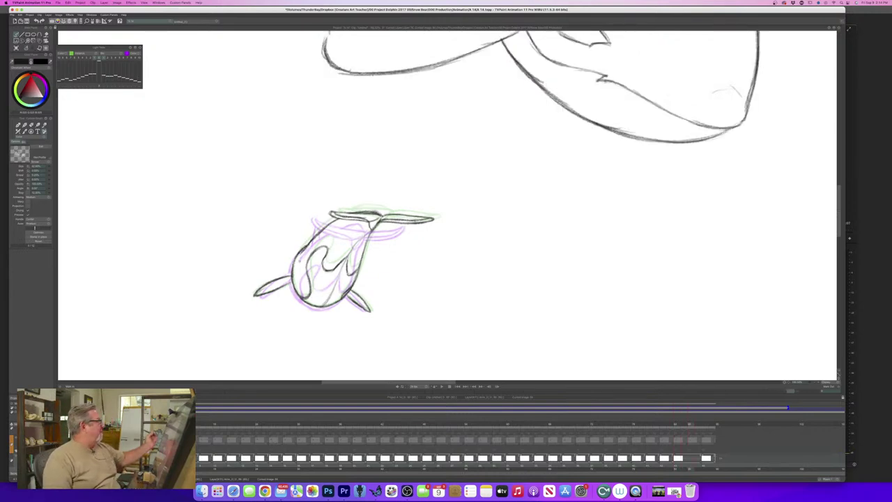
pyautogui.click(16, 48)
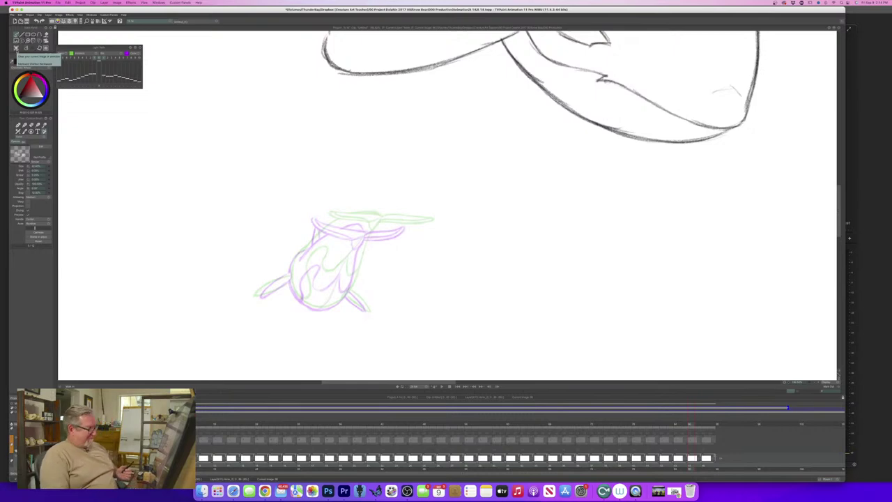
pyautogui.press('Left')
pyautogui.press('Right')
pyautogui.press('Left')
pyautogui.press('Right')
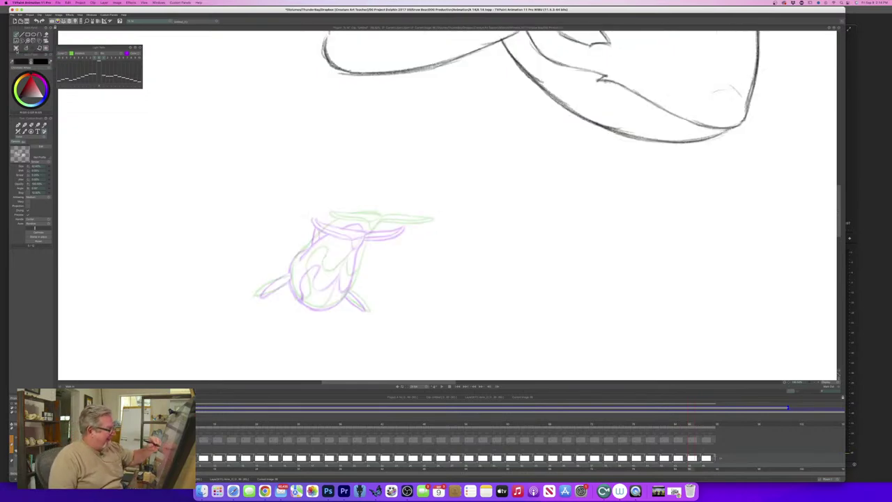
pyautogui.moveTo(370, 229)
pyautogui.mouseDown()
pyautogui.moveTo(353, 288)
pyautogui.moveTo(338, 304)
pyautogui.mouseUp()
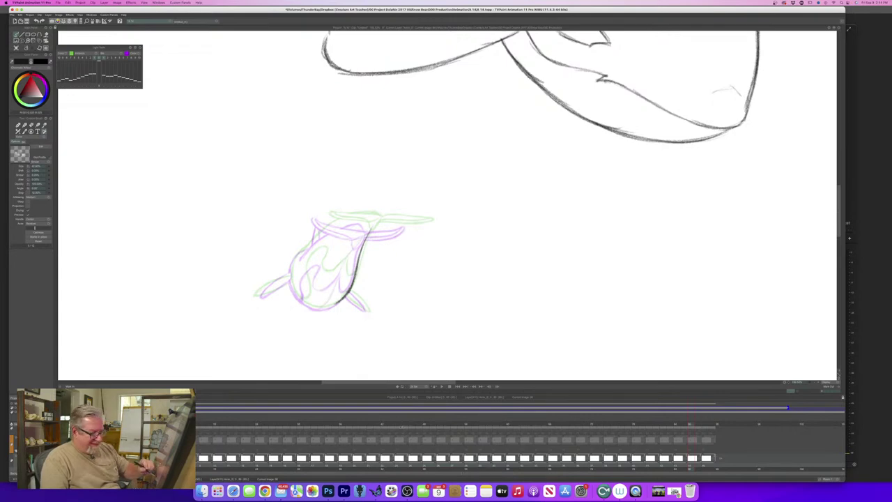
# Save the project and draw the rounded head contour from the back to the belly line, flipping to the preceding drawing to check it.
pyautogui.moveTo(797, 381); pyautogui.dragTo(818, 382)
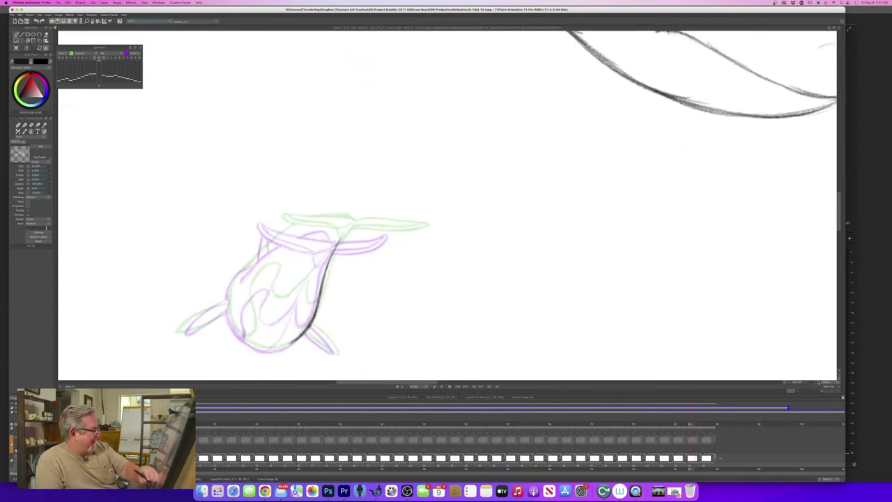
pyautogui.press('super+s')
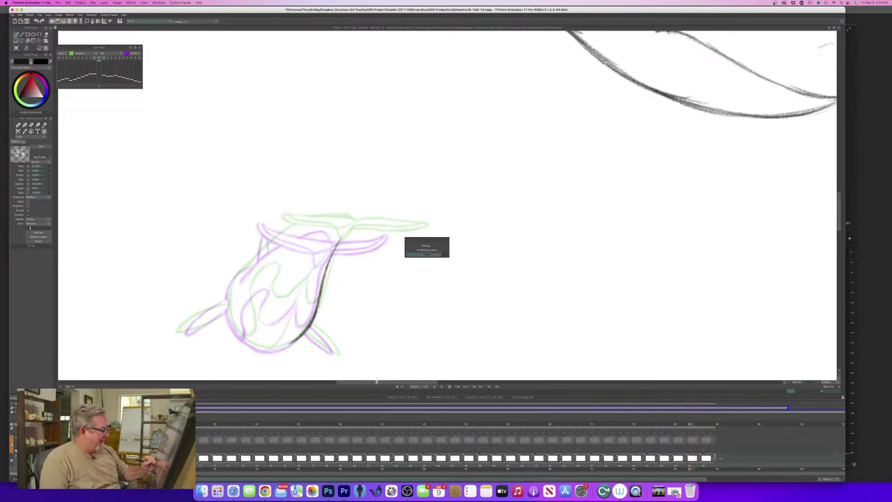
pyautogui.moveTo(376, 382); pyautogui.dragTo(358, 382)
pyautogui.moveTo(838, 226); pyautogui.dragTo(838, 234)
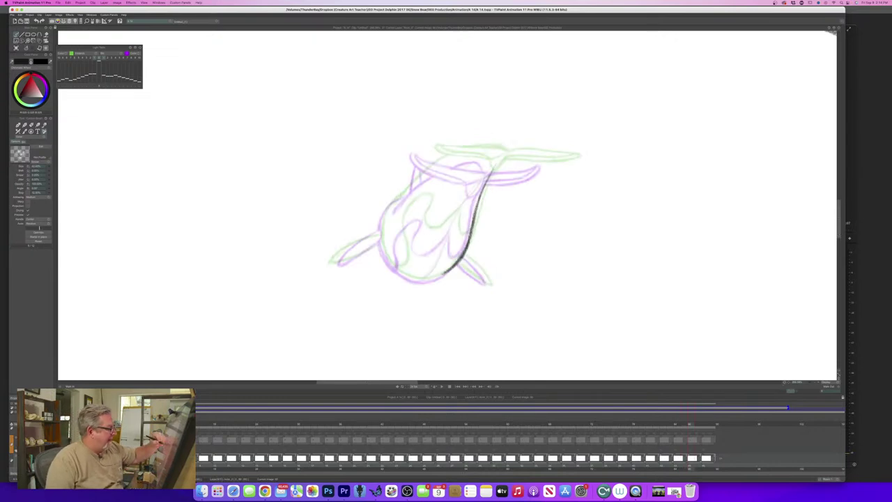
pyautogui.moveTo(402, 195)
pyautogui.mouseDown()
pyautogui.moveTo(381, 224)
pyautogui.moveTo(383, 259)
pyautogui.moveTo(409, 277)
pyautogui.moveTo(432, 278)
pyautogui.moveTo(403, 277)
pyautogui.mouseUp()
pyautogui.press('Left')
pyautogui.press('Right')
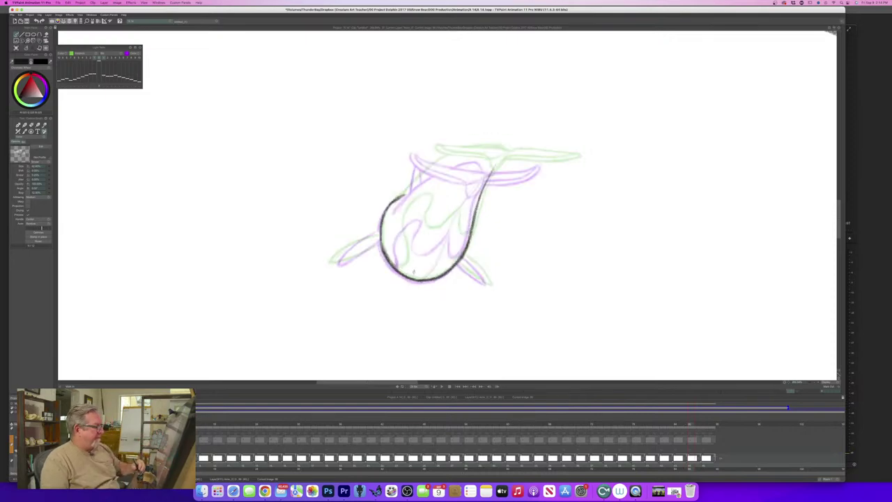
pyautogui.press('Left')
pyautogui.press('Right')
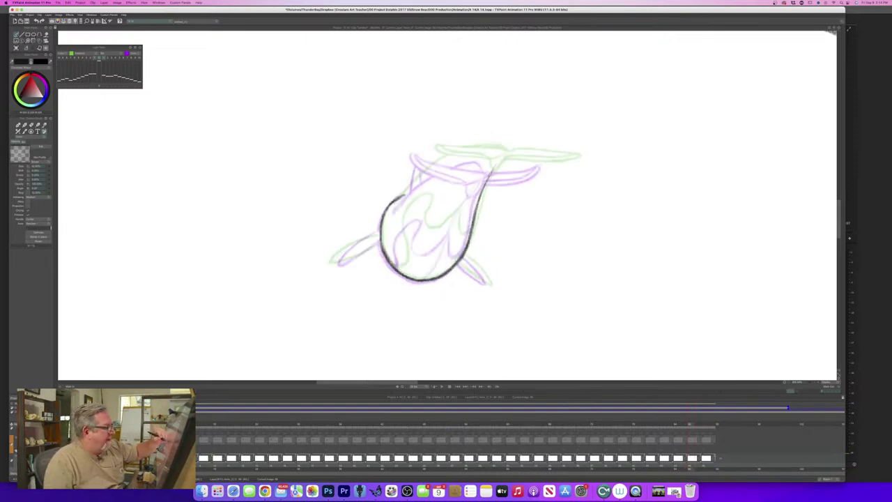
# Draw the back contour from the tail joint to the head, closing the body outline, and compare it with the preceding drawing.
pyautogui.moveTo(490, 160)
pyautogui.mouseDown()
pyautogui.moveTo(449, 159)
pyautogui.moveTo(465, 155)
pyautogui.mouseUp()
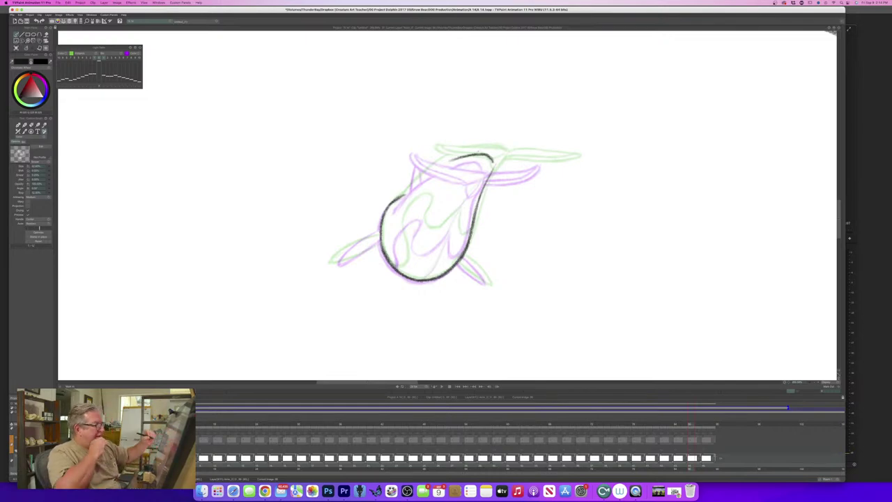
pyautogui.moveTo(451, 159); pyautogui.dragTo(397, 203)
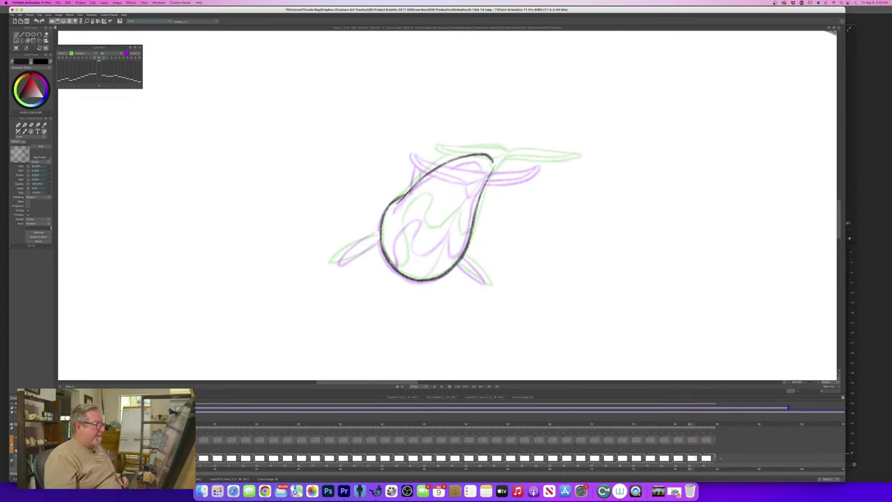
pyautogui.press('Left')
pyautogui.press('Right')
pyautogui.press('Left')
pyautogui.press('Right')
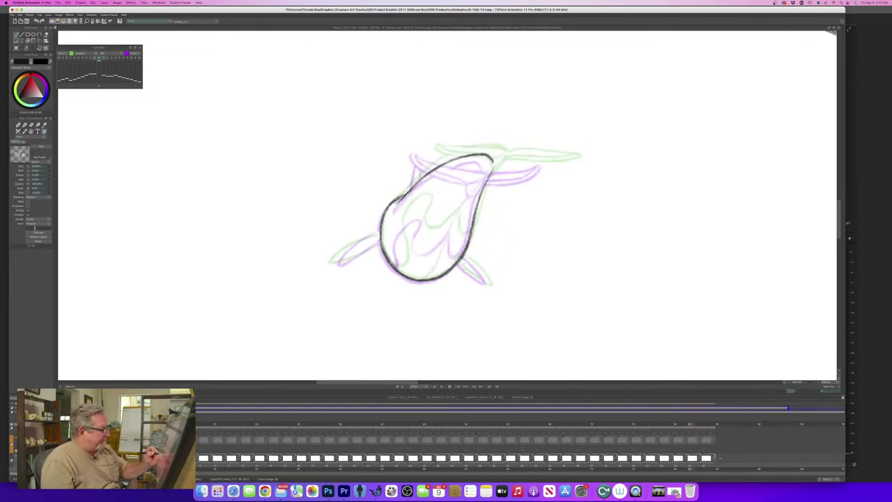
# Draw both pectoral fins out from the body and flip repeatedly to the preceding drawing to check their shapes.
pyautogui.moveTo(462, 255); pyautogui.dragTo(490, 286)
pyautogui.press('Left')
pyautogui.press('Right')
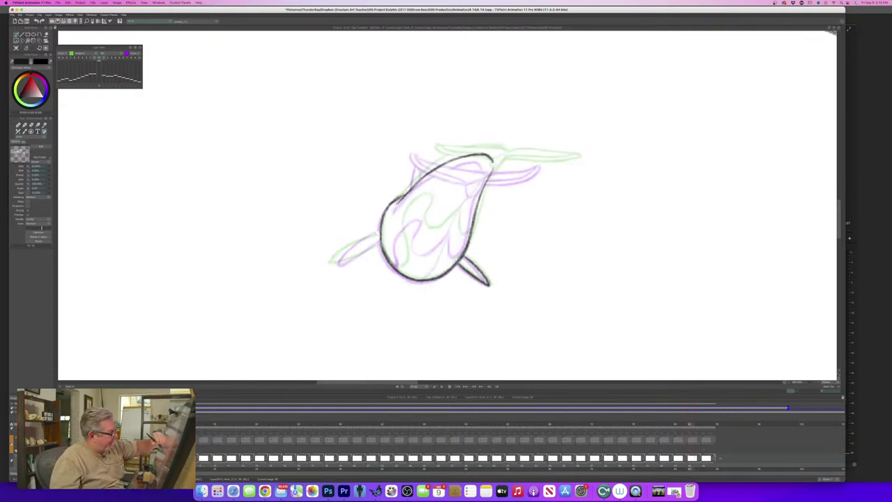
pyautogui.moveTo(380, 231)
pyautogui.mouseDown()
pyautogui.moveTo(333, 266)
pyautogui.moveTo(368, 251)
pyautogui.moveTo(334, 265)
pyautogui.moveTo(339, 257)
pyautogui.mouseUp()
pyautogui.press('Left')
pyautogui.press('Right')
pyautogui.press('Left')
pyautogui.press('Right')
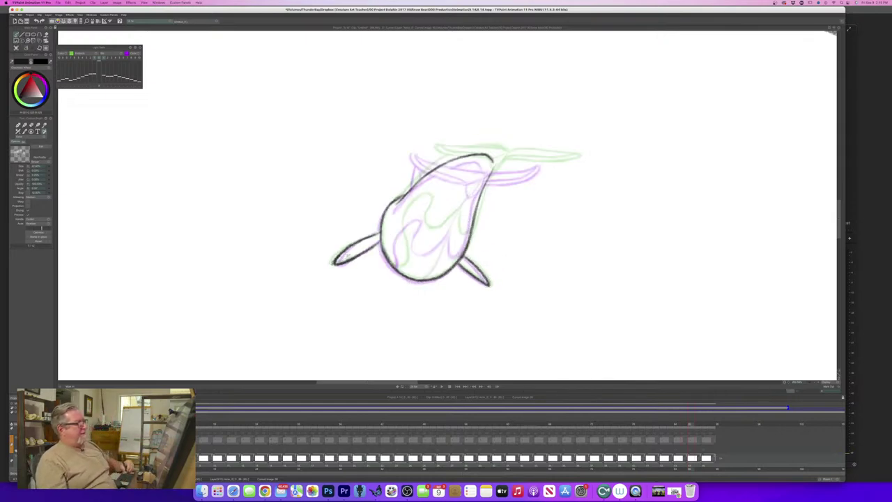
pyautogui.press('Left')
pyautogui.press('Right')
# Draw the belly's light centre line and the curved patch markings inside the body, comparing them with the neighbouring drawings.
pyautogui.moveTo(490, 171); pyautogui.dragTo(458, 210)
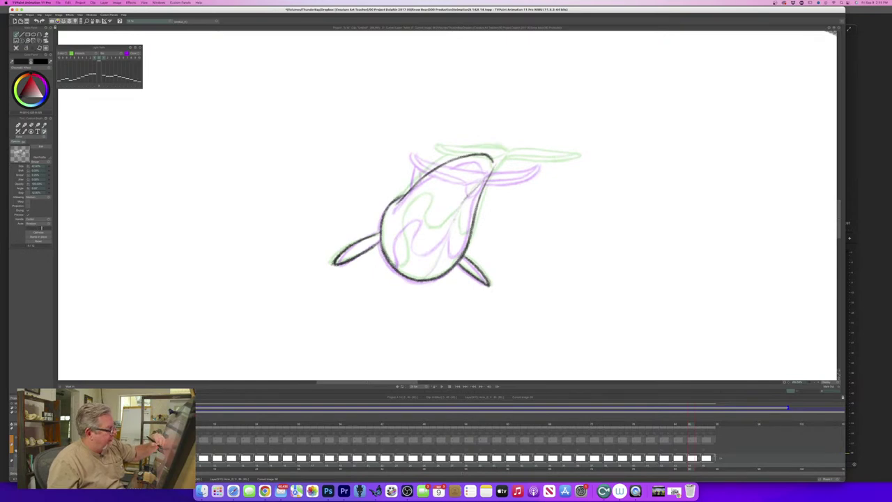
pyautogui.moveTo(446, 241); pyautogui.dragTo(425, 277)
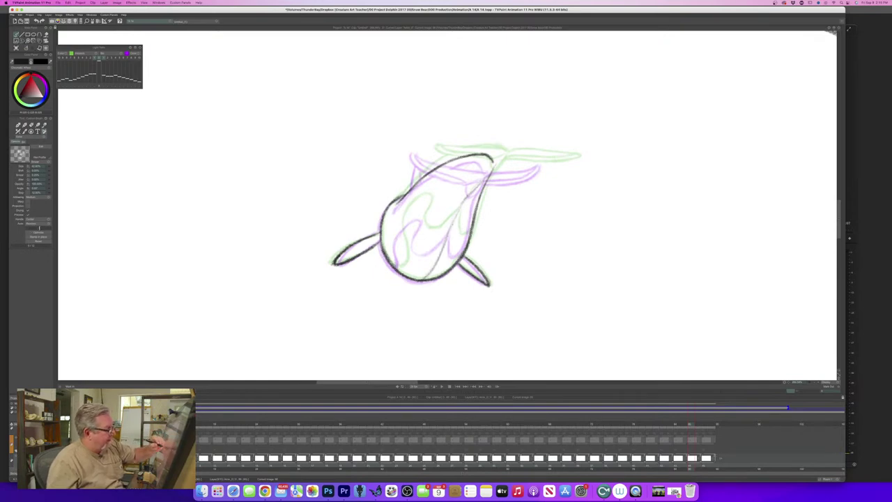
pyautogui.moveTo(455, 214); pyautogui.dragTo(458, 248)
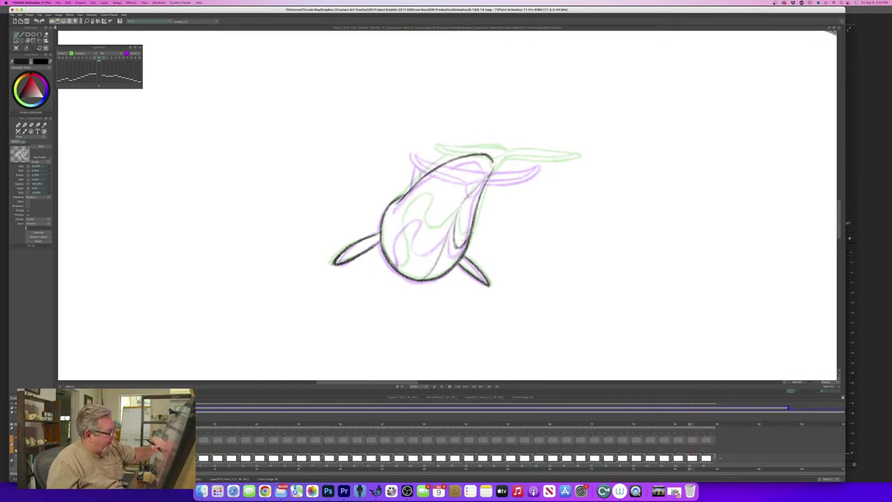
pyautogui.moveTo(457, 214)
pyautogui.mouseDown()
pyautogui.moveTo(453, 240)
pyautogui.moveTo(422, 239)
pyautogui.moveTo(424, 207)
pyautogui.moveTo(401, 230)
pyautogui.moveTo(396, 269)
pyautogui.moveTo(399, 248)
pyautogui.mouseUp()
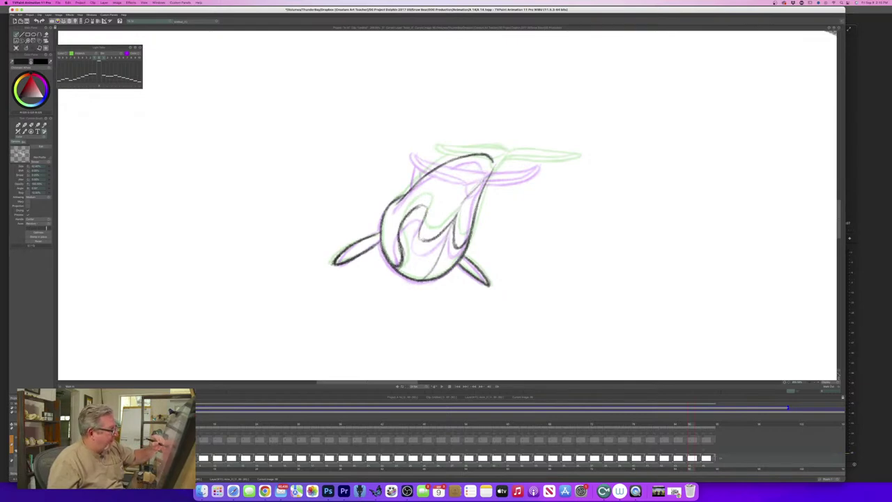
pyautogui.moveTo(425, 207); pyautogui.dragTo(428, 242)
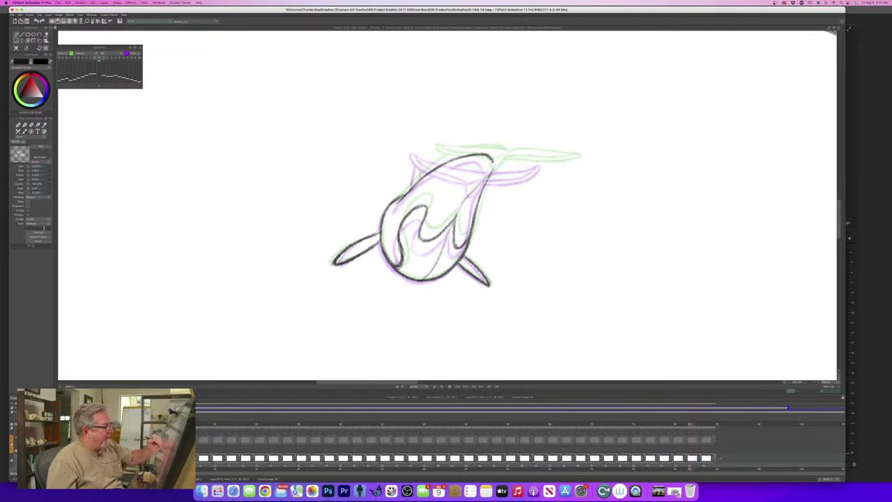
pyautogui.press('Left')
pyautogui.press('Right')
pyautogui.press('Left')
pyautogui.press('Right')
pyautogui.press('Left')
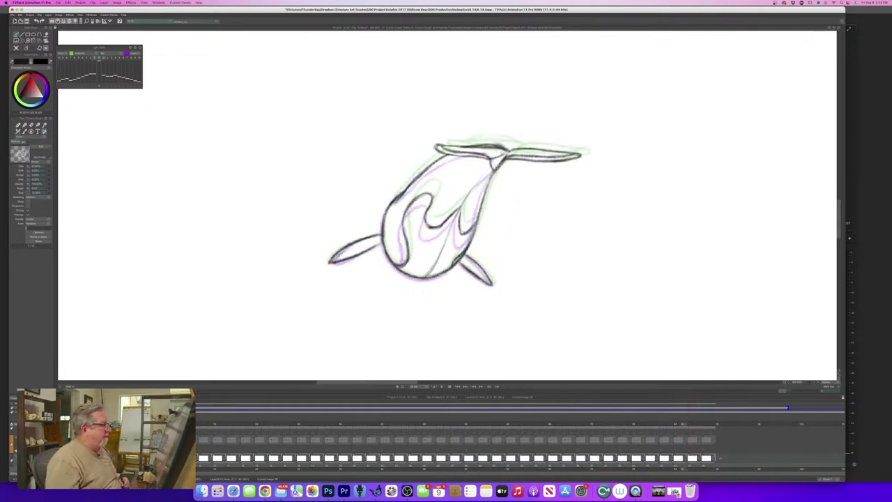
pyautogui.press('Right')
pyautogui.press('Right')
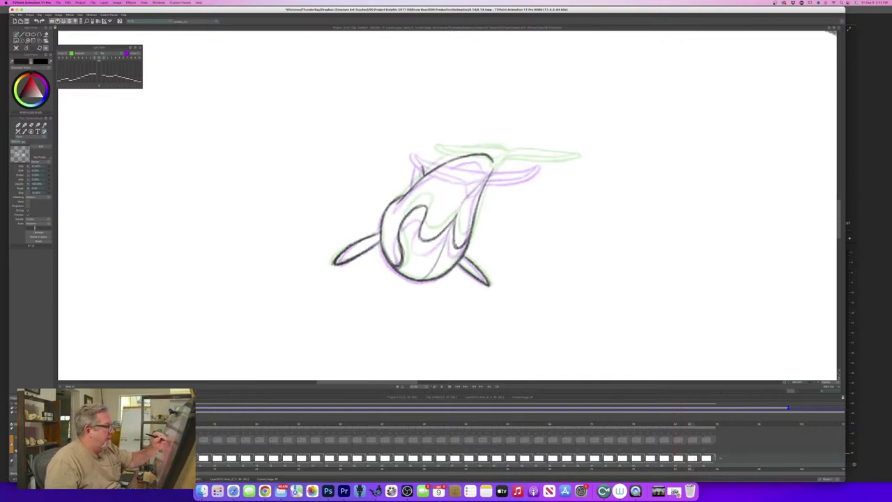
# Add the small pointed dorsal fin on the back edge of both this drawing and the preceding one.
pyautogui.moveTo(415, 184)
pyautogui.mouseDown()
pyautogui.moveTo(421, 166)
pyautogui.moveTo(423, 176)
pyautogui.mouseUp()
pyautogui.press('Left')
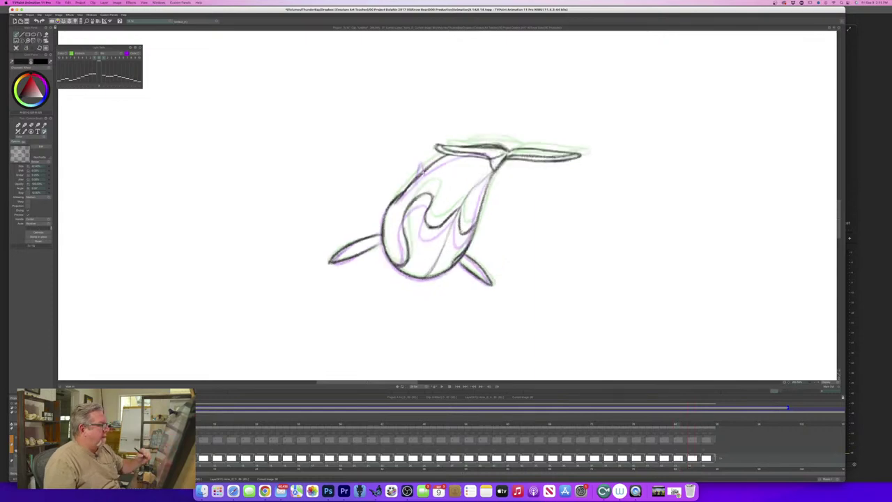
pyautogui.press('Left')
pyautogui.press('Right')
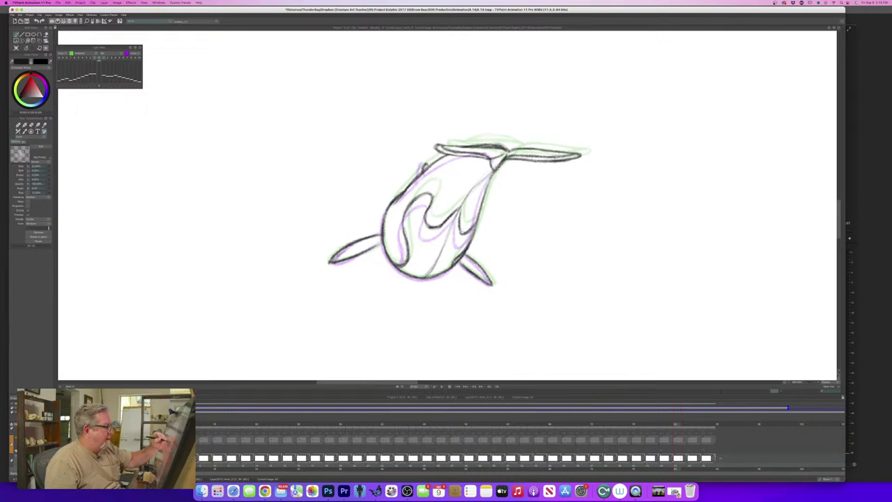
pyautogui.press('Right')
pyautogui.press('Left')
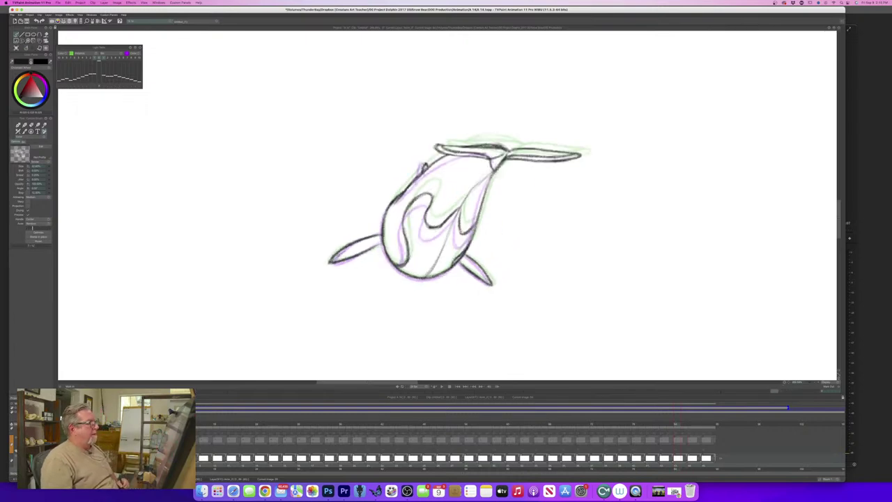
# Flip back and forth through the neighbouring drawings to check the dorsal fin's progression.
pyautogui.press('Left')
pyautogui.press('Left')
pyautogui.press('Right')
pyautogui.press('Right')
pyautogui.press('Right')
pyautogui.press('Right')
pyautogui.press('Right')
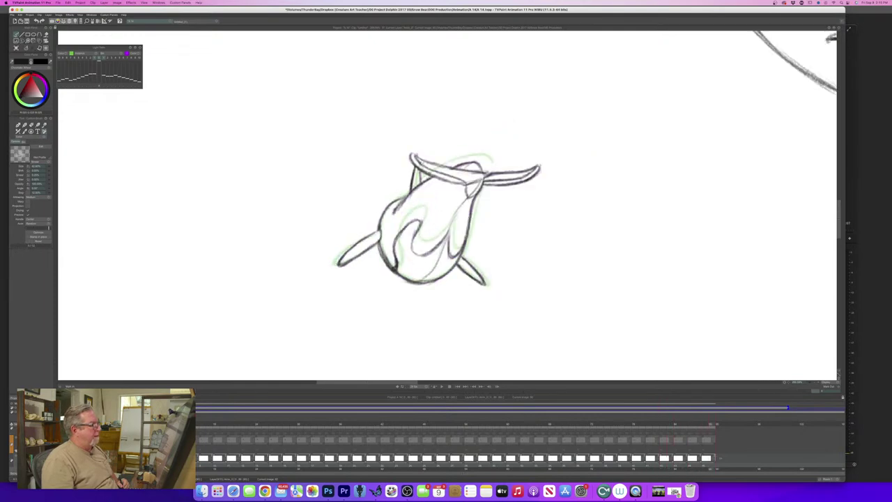
pyautogui.press('Left')
pyautogui.press('Left')
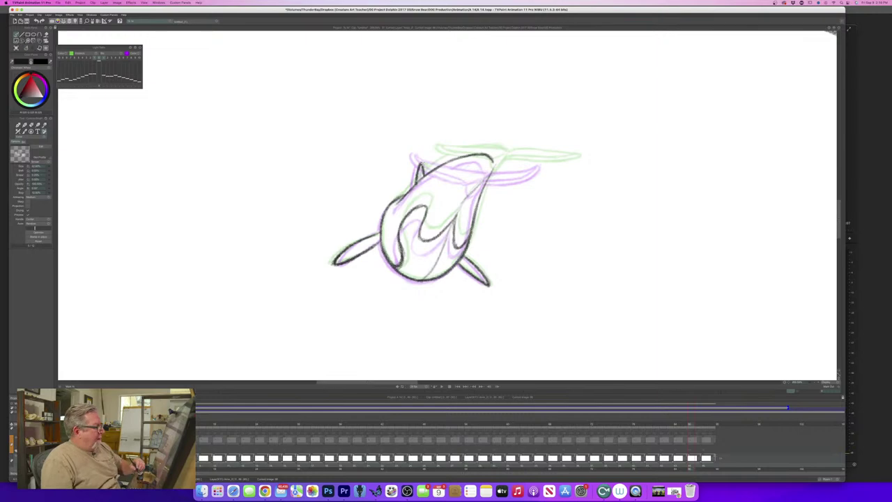
pyautogui.press('Left')
pyautogui.press('Right')
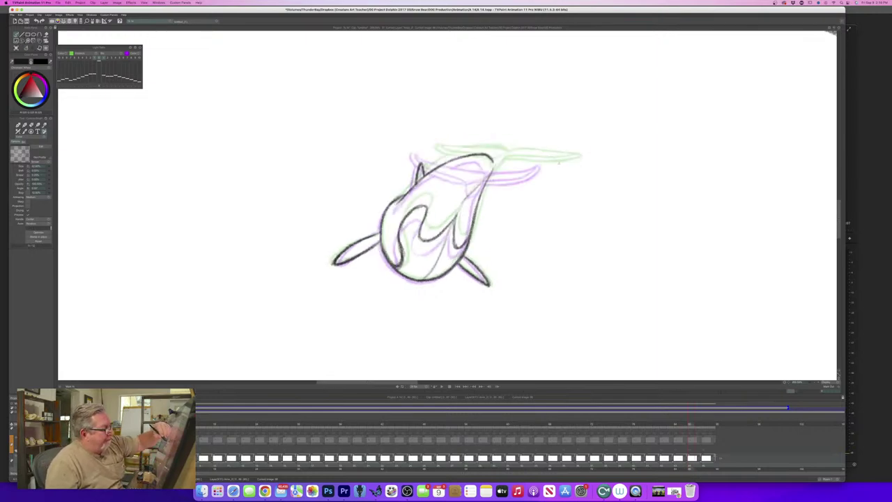
# Draw the lower edges of both flukes and the near fluke's rounded tip, and erase the back line crossing the fluke.
pyautogui.moveTo(546, 169); pyautogui.dragTo(499, 171)
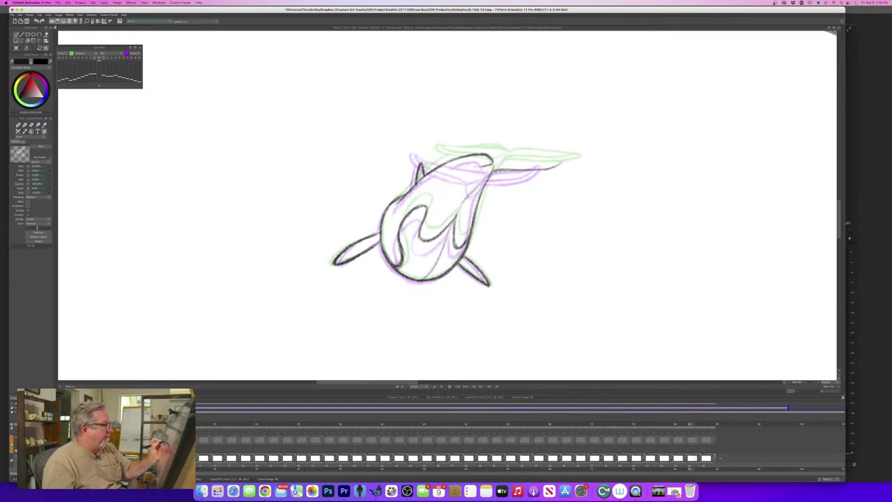
pyautogui.moveTo(461, 160); pyautogui.dragTo(434, 164)
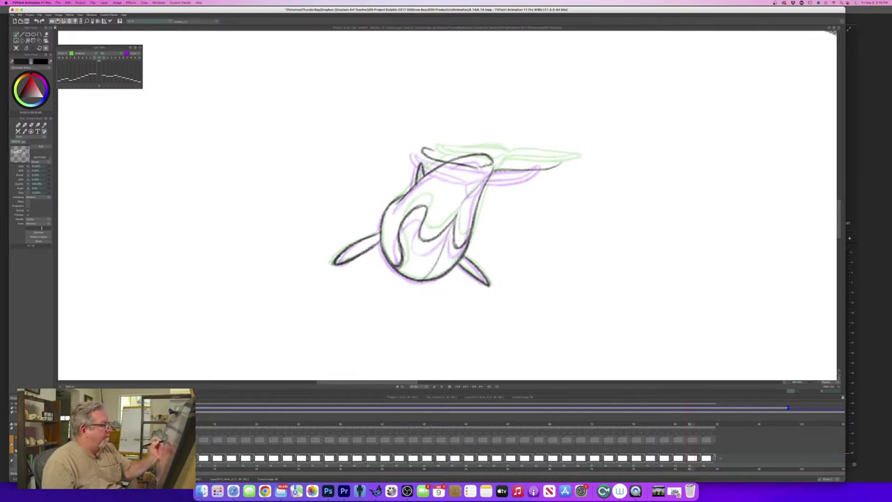
pyautogui.moveTo(488, 158)
pyautogui.mouseDown()
pyautogui.moveTo(429, 152)
pyautogui.moveTo(484, 157)
pyautogui.mouseUp()
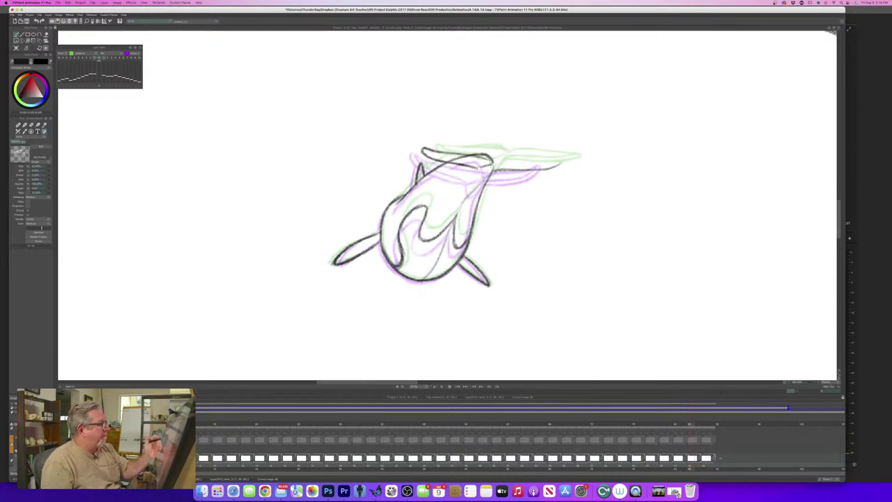
pyautogui.press('e')
pyautogui.moveTo(469, 158); pyautogui.dragTo(481, 161)
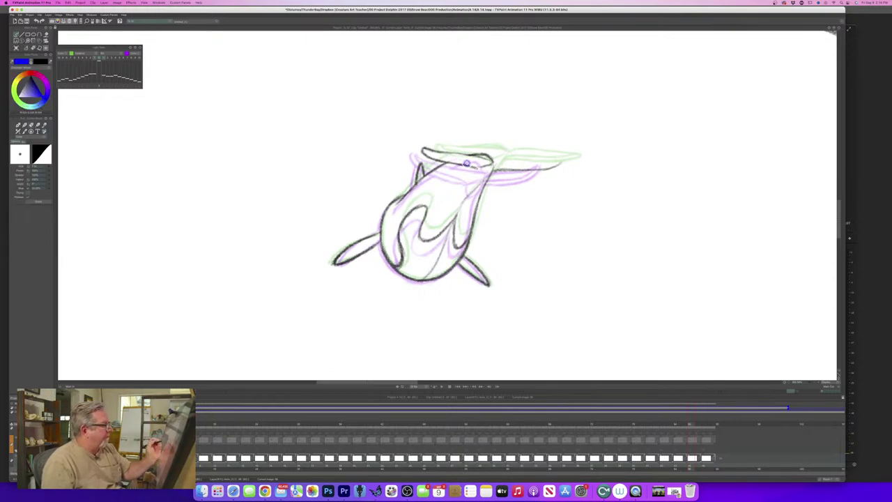
pyautogui.press('Left')
pyautogui.press('Right')
# Draw the far fluke's upper edge and the tail joint with the brush, and add the inner contour lines along both flukes.
pyautogui.press('b')
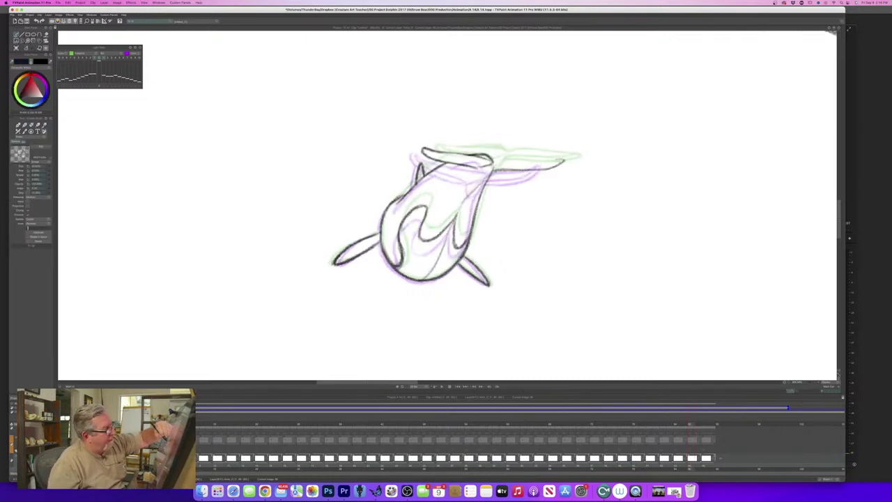
pyautogui.moveTo(541, 160); pyautogui.dragTo(491, 159)
pyautogui.moveTo(551, 160); pyautogui.dragTo(528, 159)
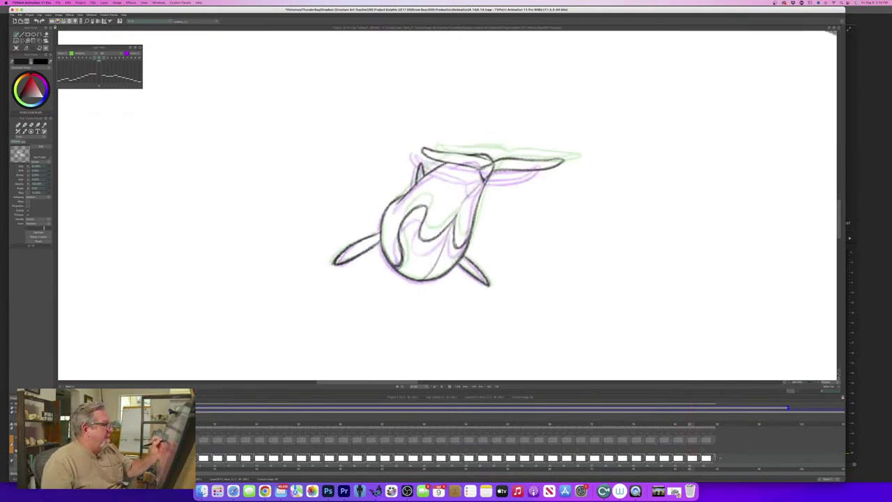
pyautogui.moveTo(469, 163)
pyautogui.mouseDown()
pyautogui.moveTo(439, 156)
pyautogui.moveTo(459, 160)
pyautogui.mouseUp()
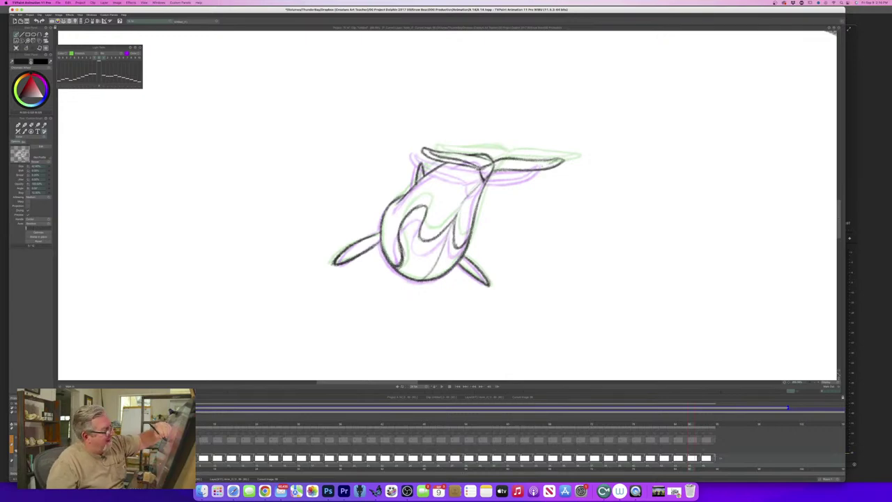
pyautogui.moveTo(542, 164); pyautogui.dragTo(492, 169)
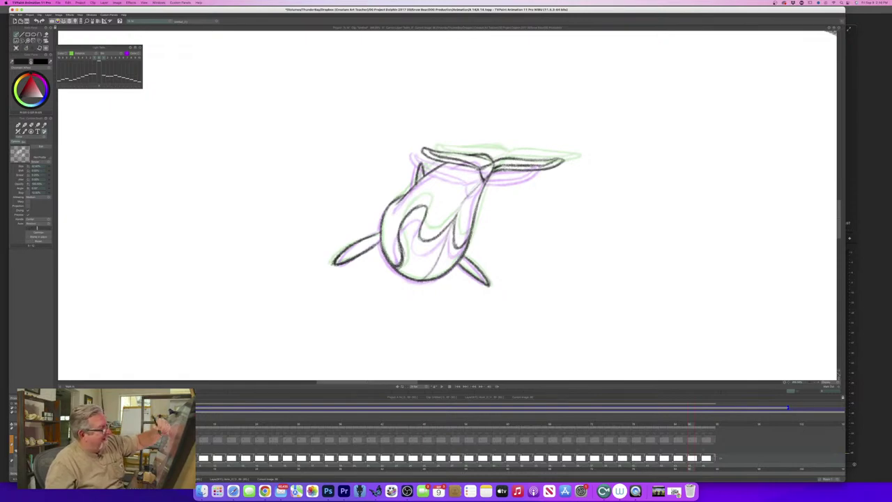
# Flip between the neighbouring orca drawings to check the flukes, and play the whole animation with the entire frame in view.
pyautogui.press('Left')
pyautogui.press('Right')
pyautogui.press('Left')
pyautogui.press('Right')
pyautogui.press('Left')
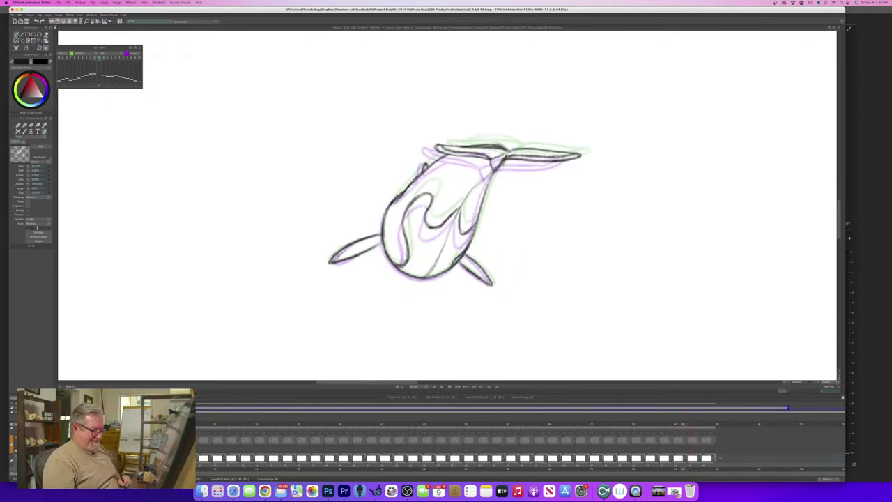
pyautogui.click(836, 372)
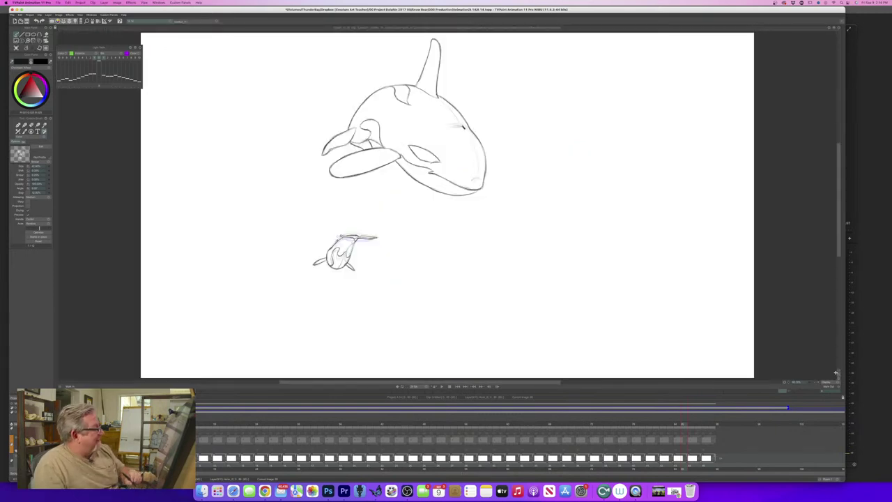
pyautogui.click(441, 387)
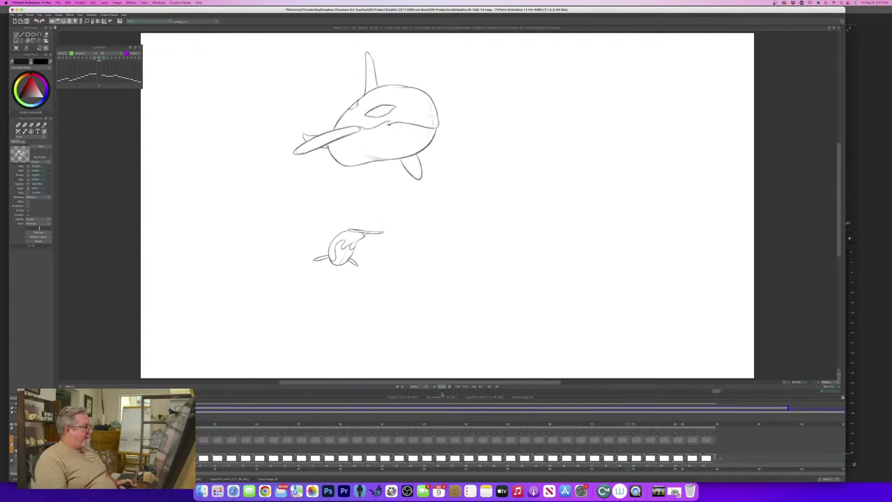
pyautogui.click(450, 386)
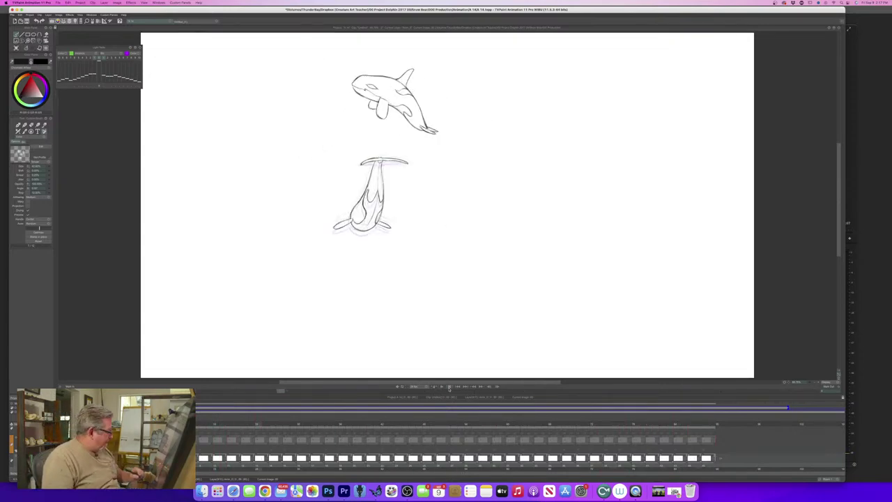
# Make the second small orca's line layer visible and play the animation with all three orcas.
pyautogui.scroll(3, 455, 448)
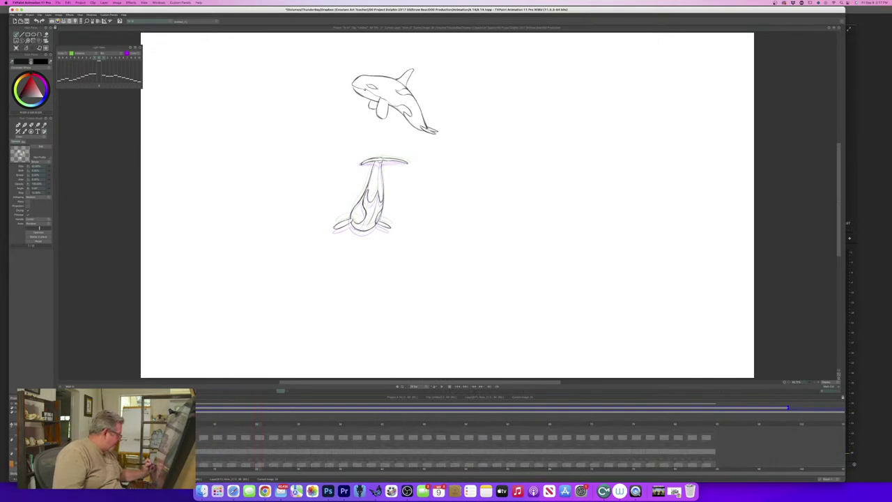
pyautogui.click(12, 443)
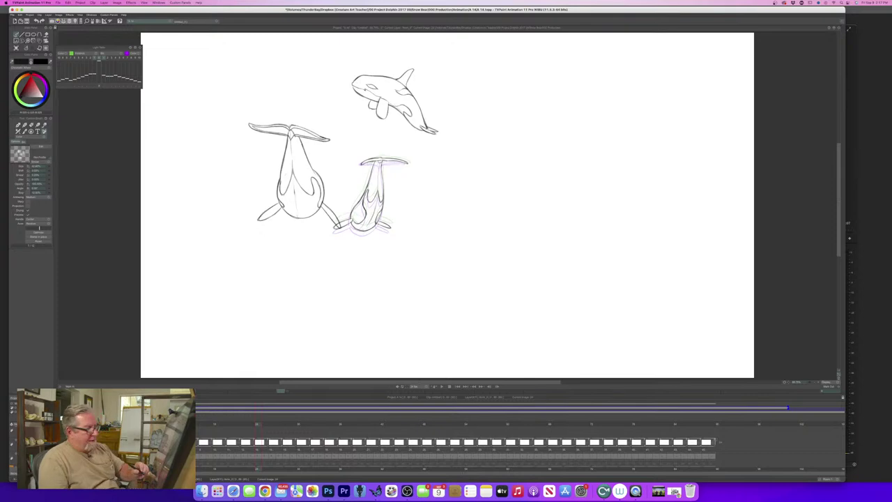
pyautogui.click(439, 387)
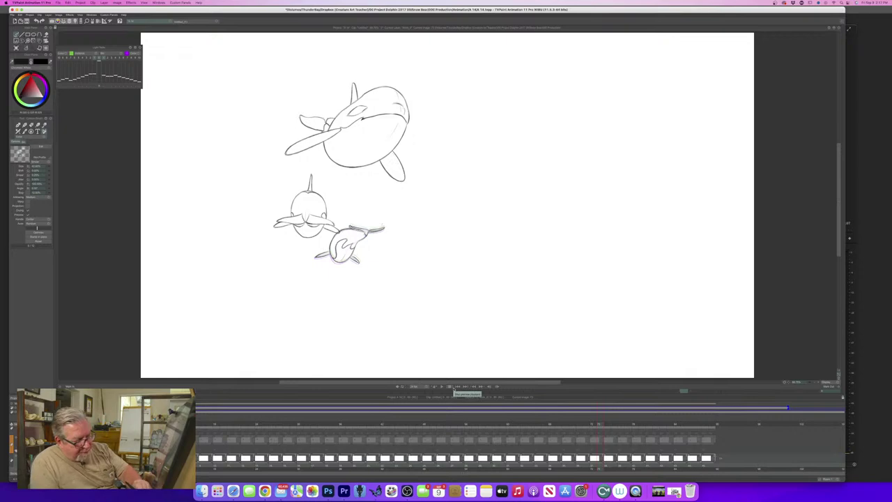
pyautogui.click(454, 387)
# Shrink the animation window to play the three orcas at reduced size, and enlarge it again over the editing window.
pyautogui.moveTo(844, 480); pyautogui.dragTo(490, 301)
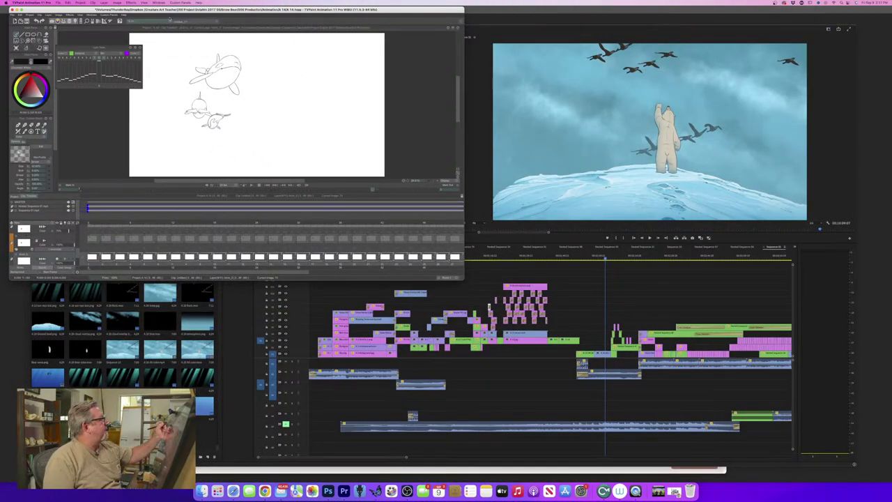
pyautogui.moveTo(161, 9); pyautogui.dragTo(351, 89)
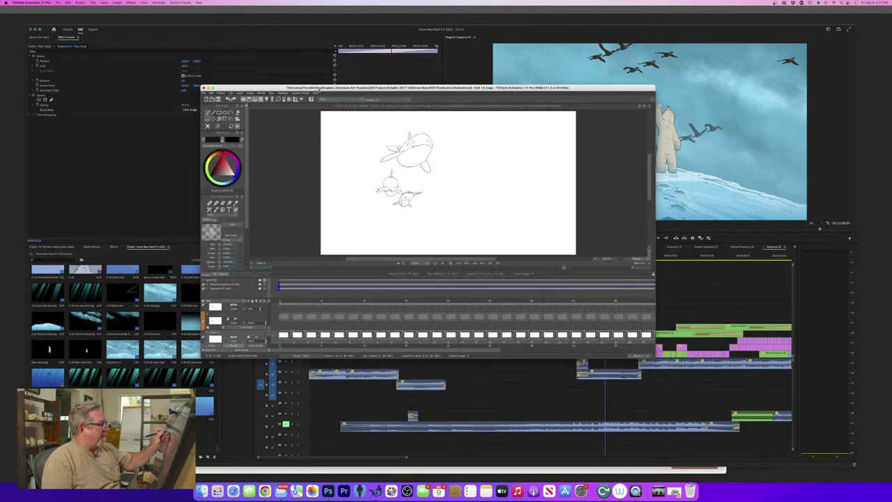
pyautogui.moveTo(654, 359); pyautogui.dragTo(696, 392)
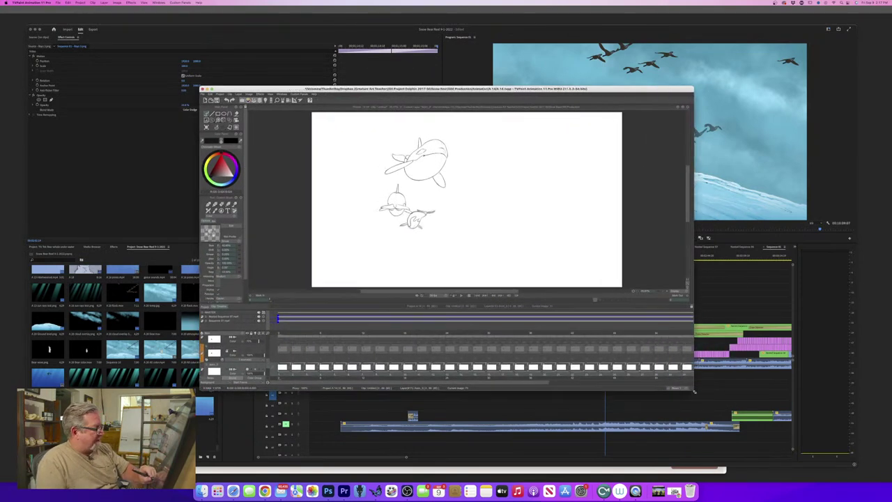
pyautogui.click(463, 297)
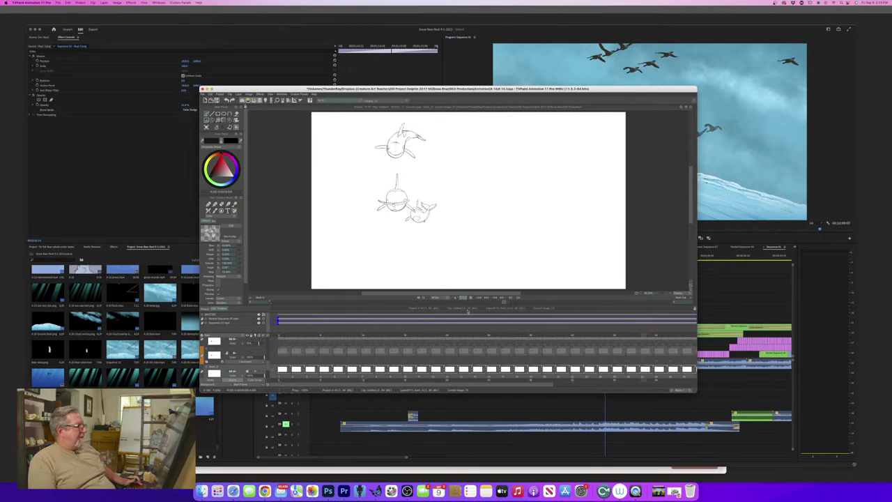
pyautogui.moveTo(258, 89); pyautogui.dragTo(125, 23)
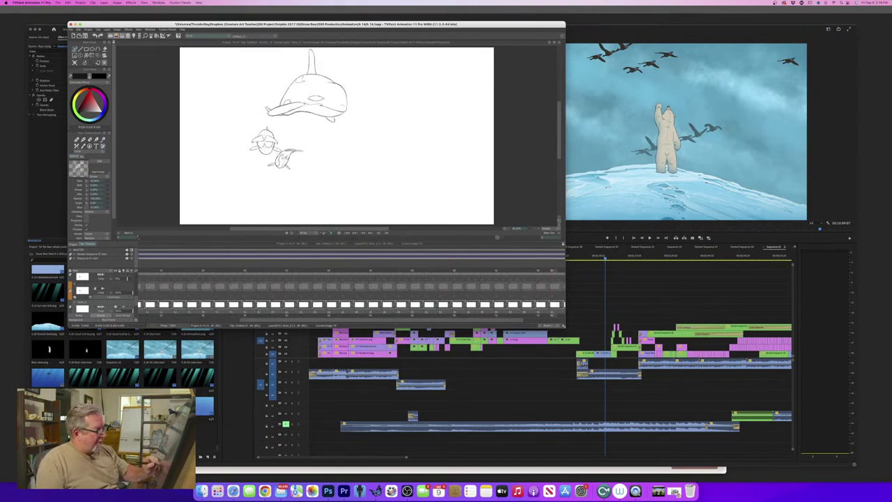
pyautogui.moveTo(564, 326); pyautogui.dragTo(805, 470)
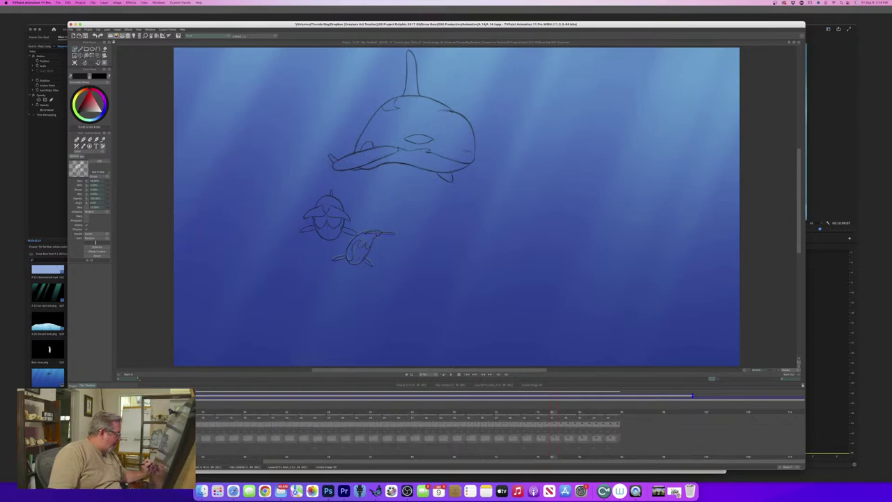
# Show the colour and shading layers of the large orca and the upper small orca.
pyautogui.click(83, 437)
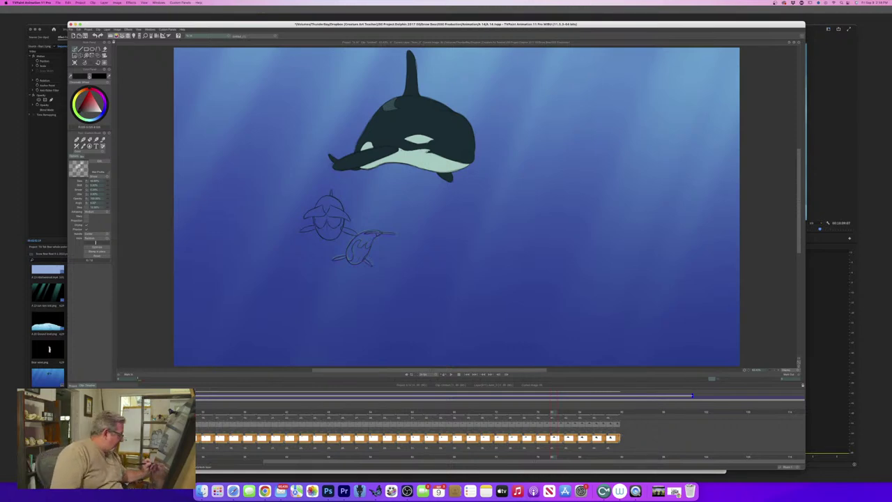
pyautogui.scroll(2, 409, 433)
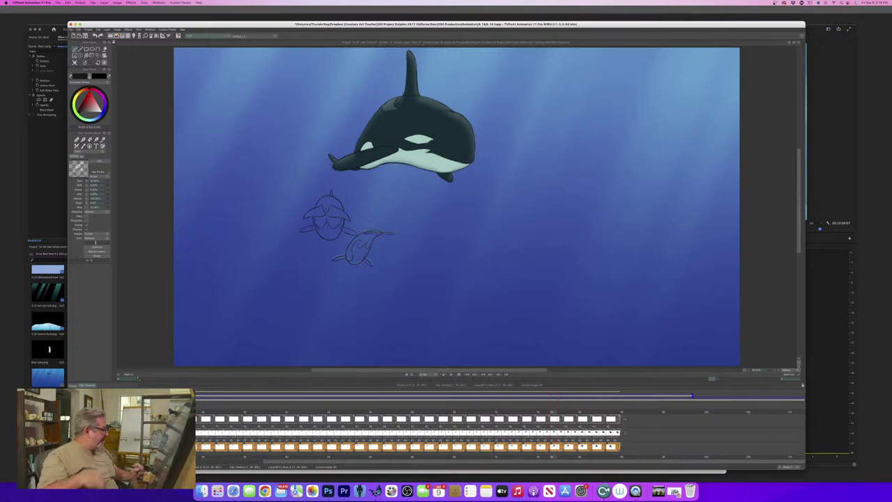
pyautogui.scroll(-5, 408, 433)
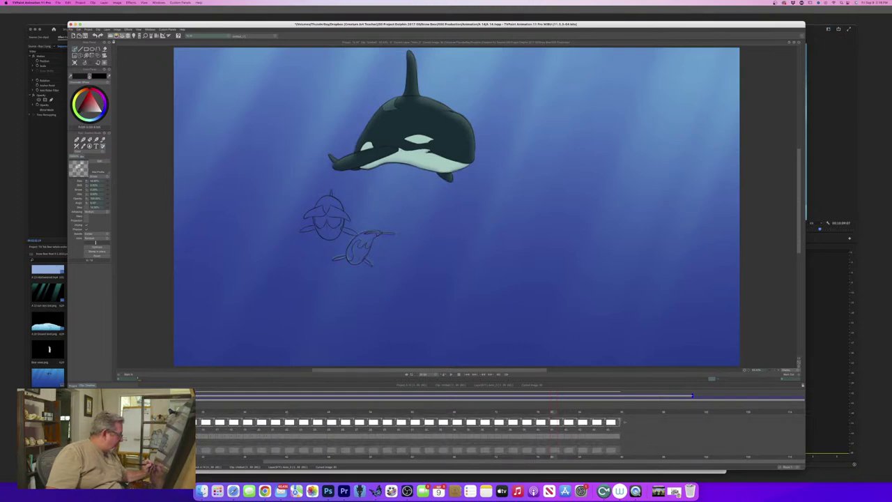
pyautogui.click(87, 443)
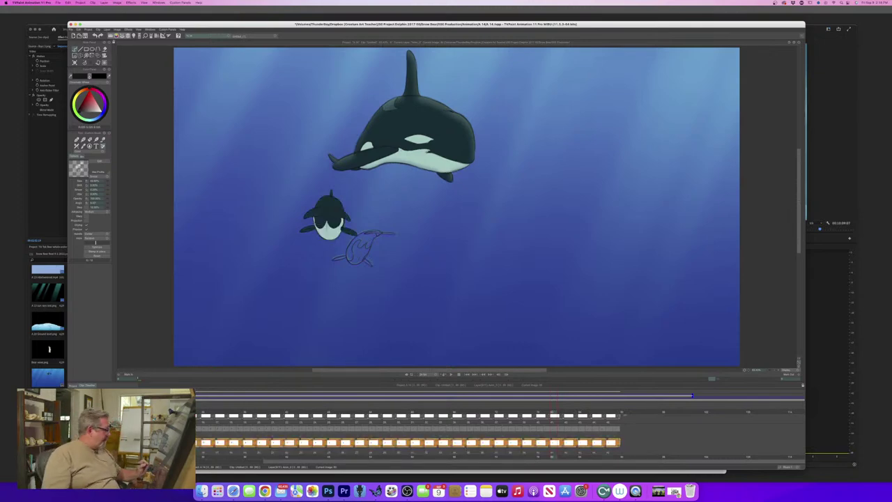
pyautogui.click(87, 428)
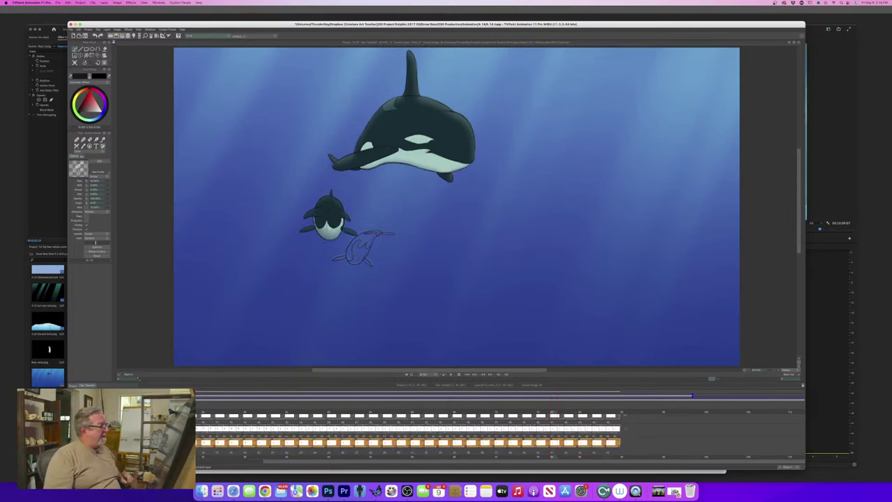
# Look through the remaining layers and play the coloured animation against the underwater background.
pyautogui.scroll(-5, 499, 433)
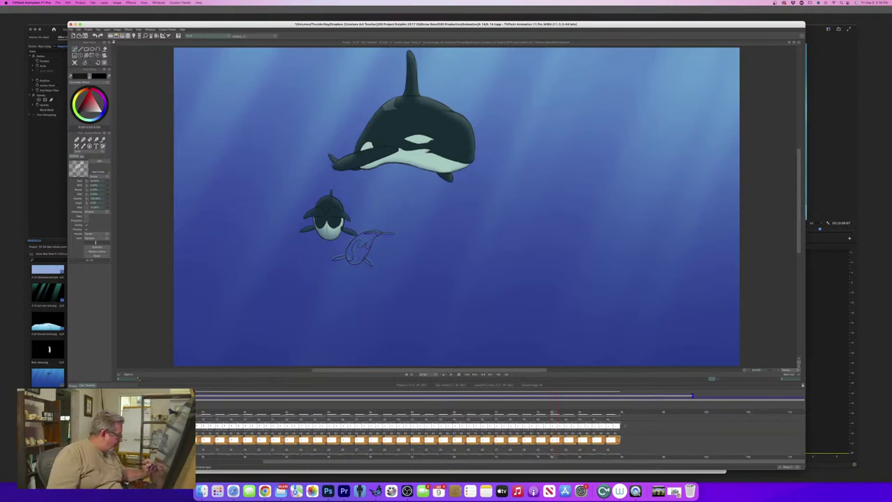
pyautogui.scroll(3, 498, 434)
pyautogui.scroll(-3, 499, 434)
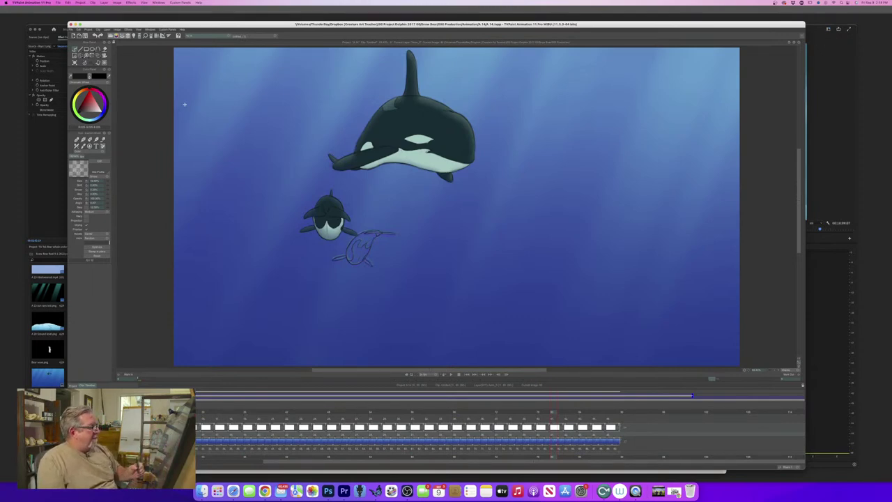
pyautogui.click(451, 374)
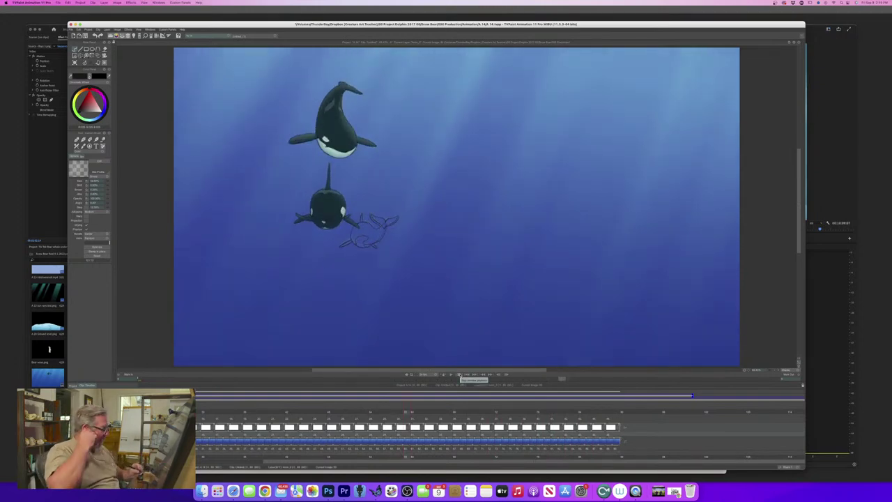
# Go back to the beginning of the clip and add a new CTG layer for the uncoloured orca's line drawings.
pyautogui.moveTo(299, 462); pyautogui.dragTo(215, 463)
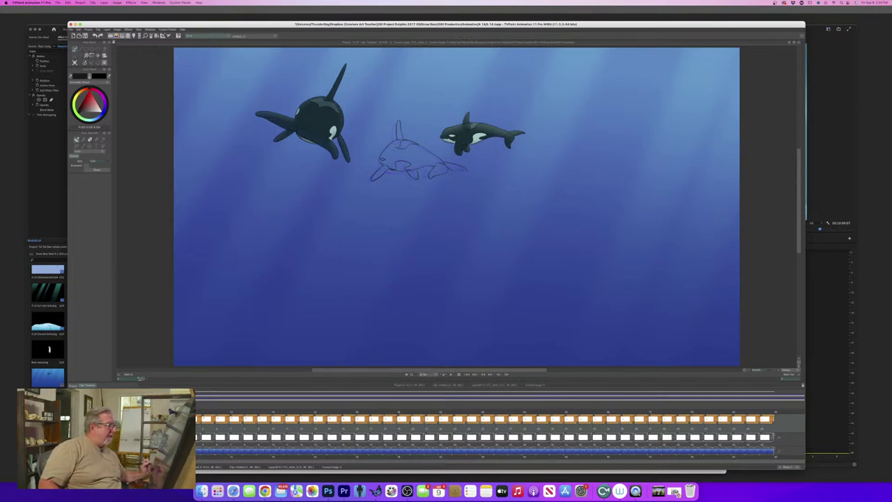
pyautogui.scroll(5, 487, 435)
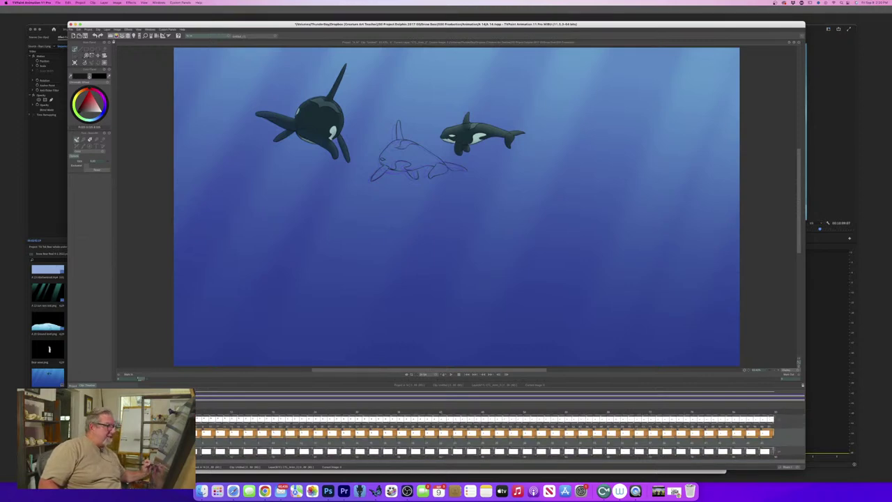
pyautogui.scroll(1, 500, 439)
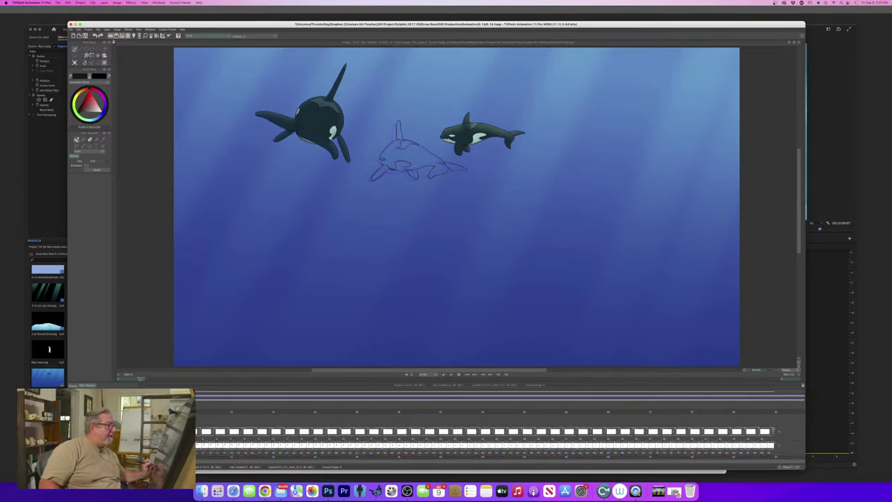
pyautogui.click(77, 444)
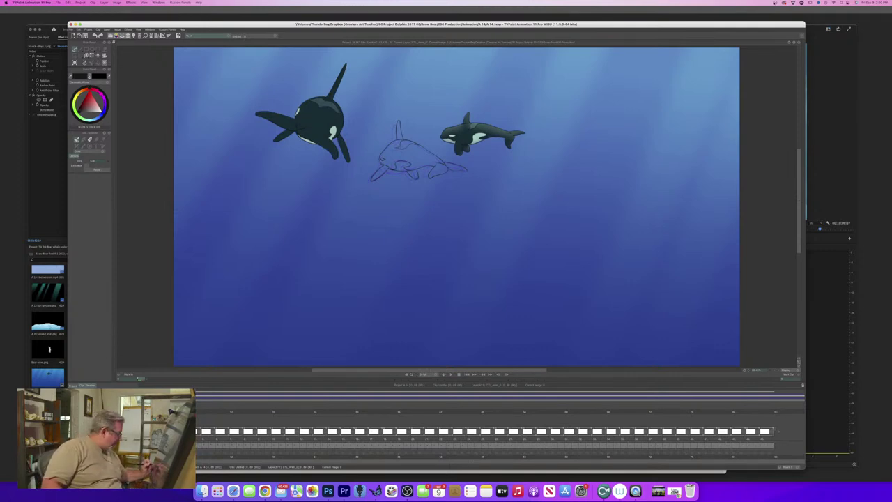
pyautogui.scroll(-2, 500, 439)
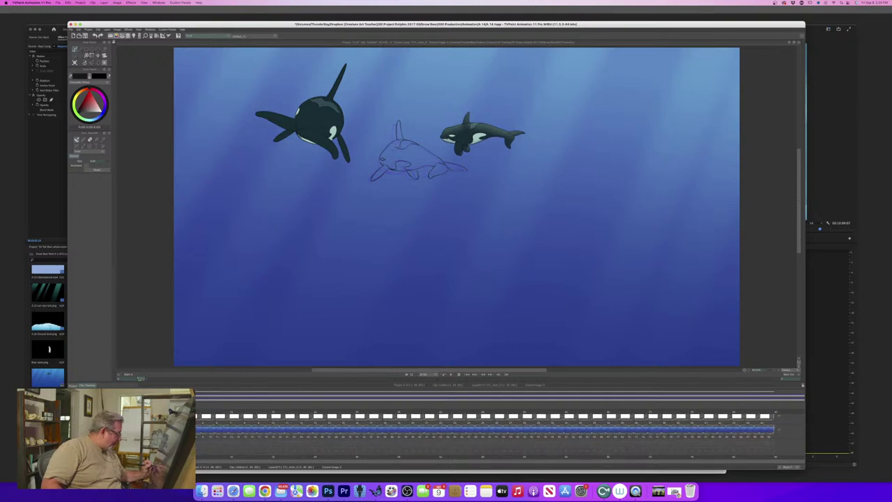
pyautogui.scroll(2, 500, 435)
pyautogui.click(140, 436)
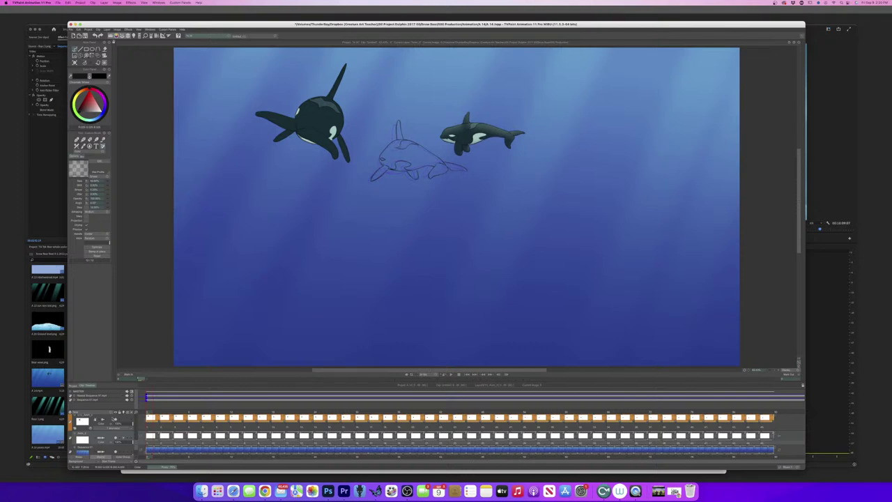
pyautogui.rightClick(114, 411)
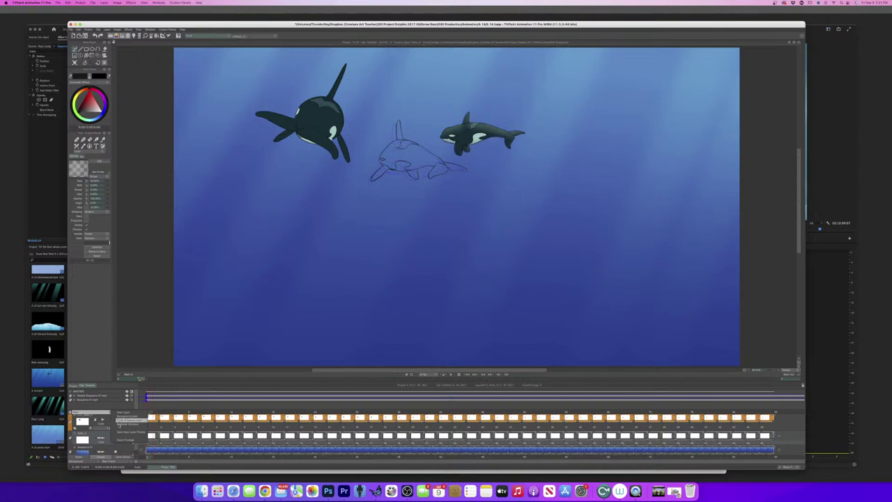
pyautogui.click(123, 419)
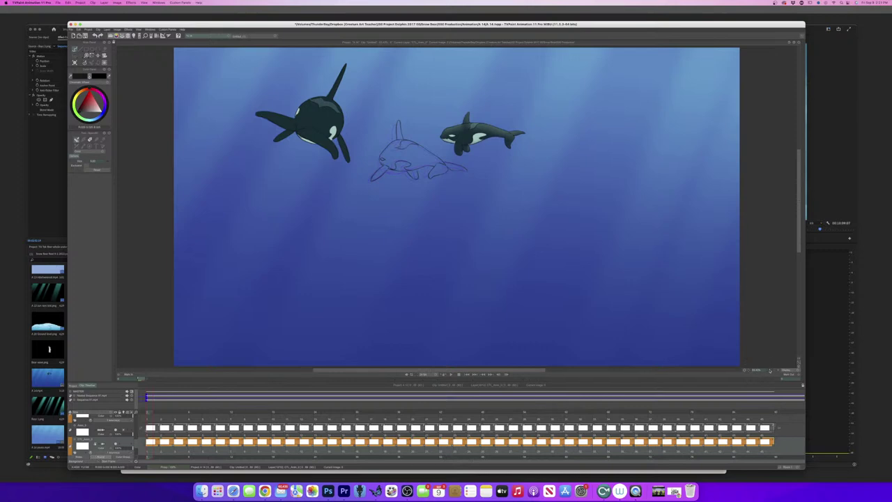
# Pick the large orca's dark teal body colour and fill the uncoloured orca's body, fins and flukes on the first drawing.
pyautogui.moveTo(769, 371); pyautogui.dragTo(783, 370)
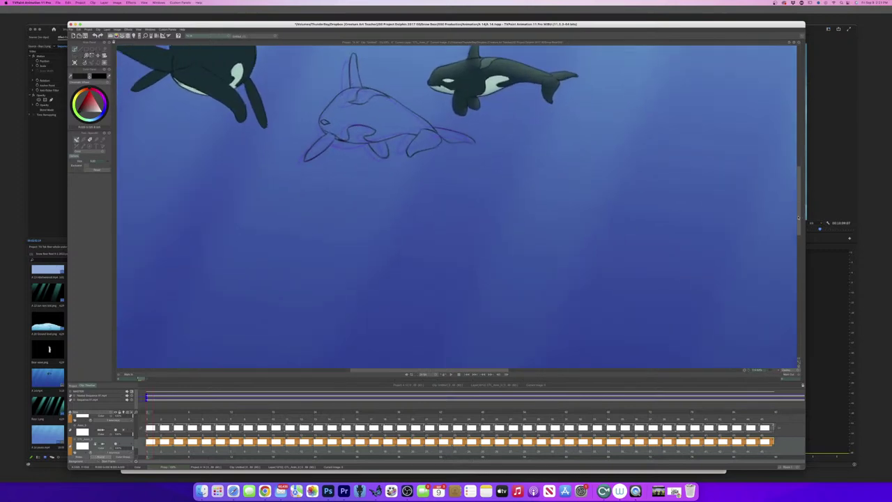
pyautogui.moveTo(798, 217); pyautogui.dragTo(798, 198)
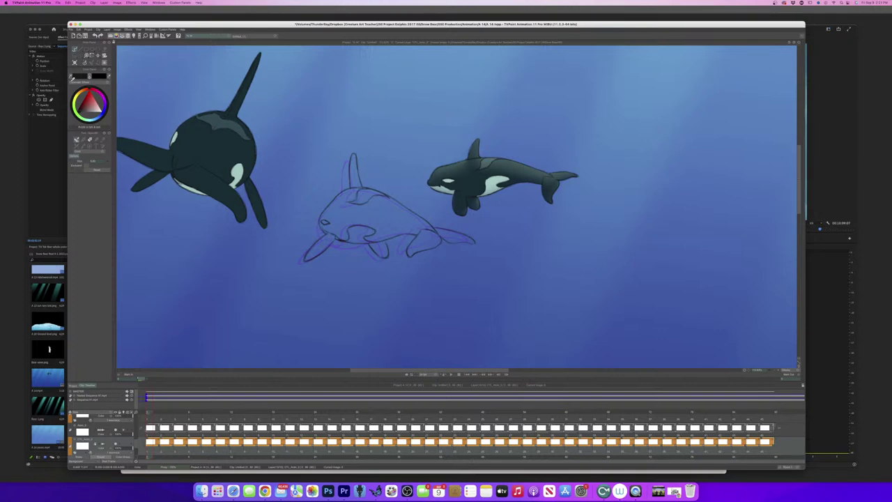
pyautogui.click(216, 155)
pyautogui.click(326, 243)
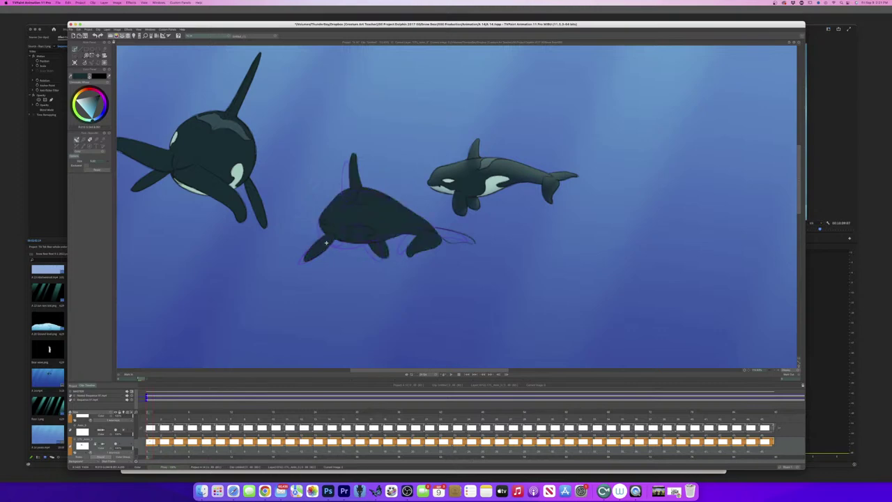
pyautogui.click(461, 237)
# Check the CTG layer's colouring marks over the filled orca and hide the purple ghost lines of the neighbouring drawings.
pyautogui.click(86, 453)
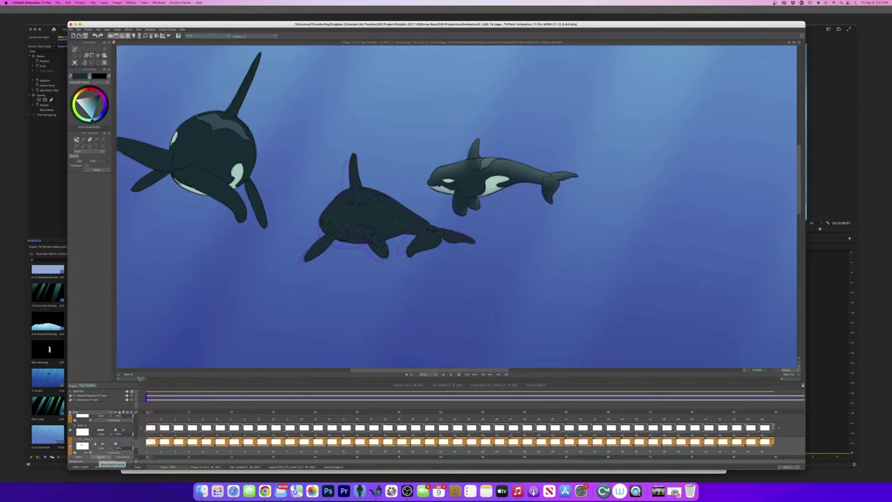
pyautogui.click(86, 453)
pyautogui.click(87, 453)
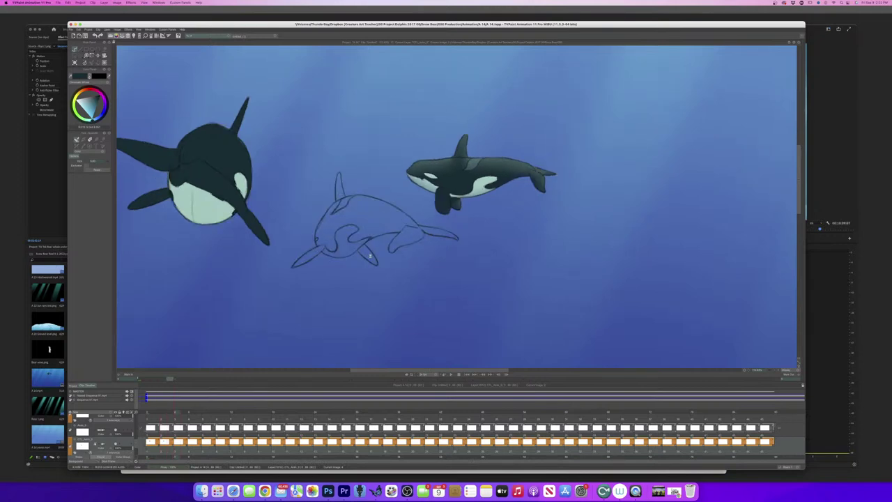
# Fill the uncoloured orca's body, fins and flukes with dark teal on the third, fourth and fifth drawings.
pyautogui.click(369, 255)
pyautogui.press('Right')
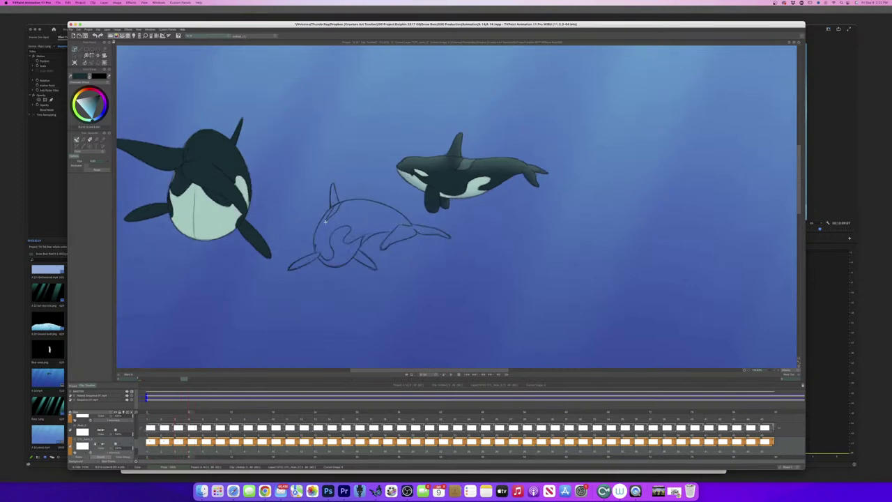
pyautogui.click(312, 256)
pyautogui.press('Right')
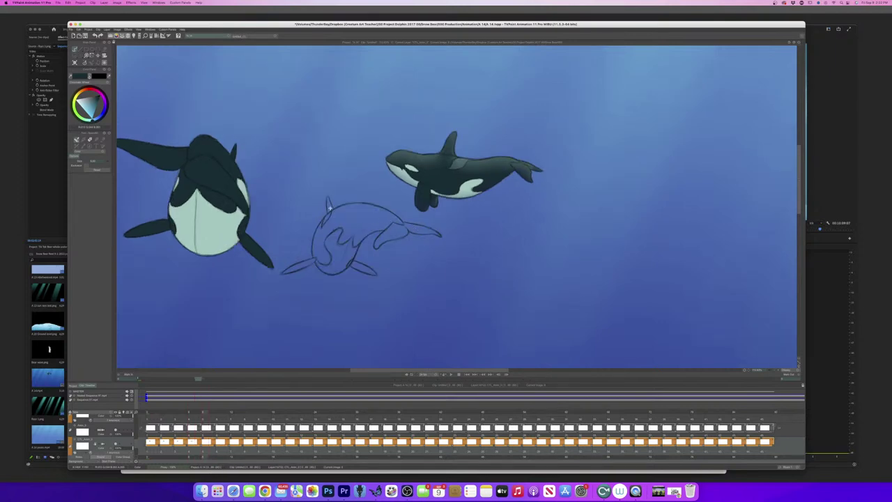
pyautogui.click(364, 268)
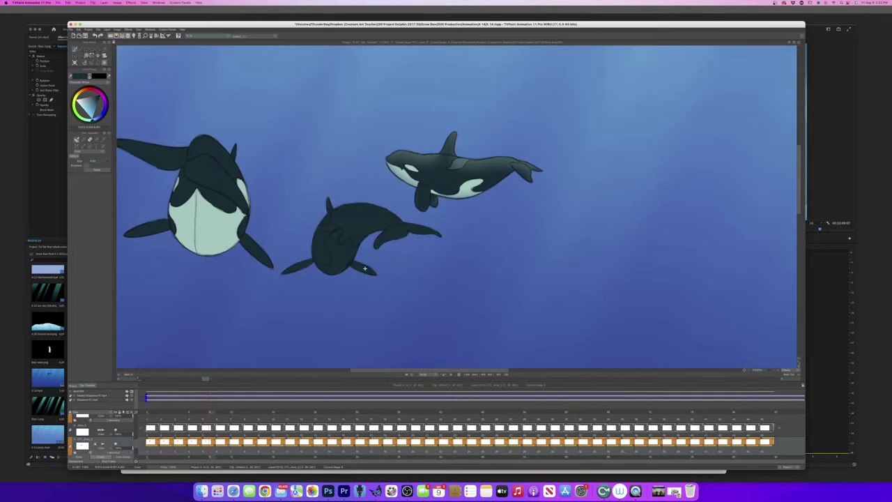
pyautogui.press('Right')
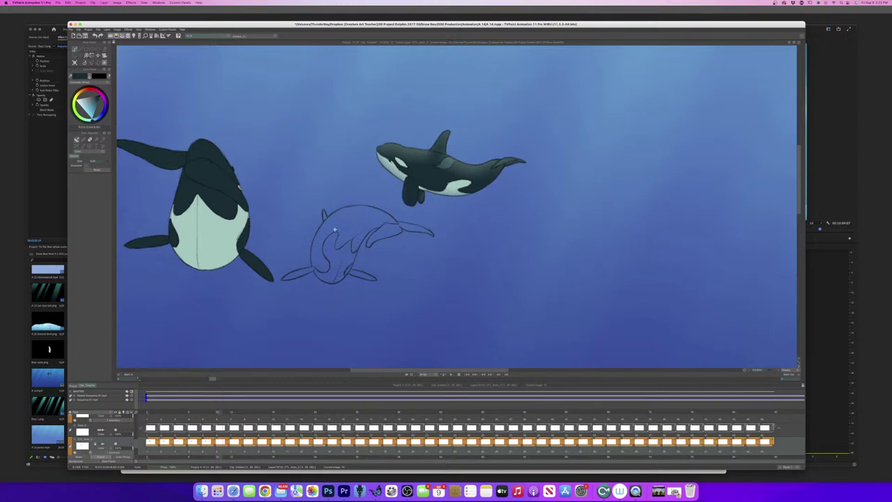
# Fill the uncoloured orca's body, fins and flukes with dark teal on the sixth, seventh and eighth drawings.
pyautogui.click(359, 277)
pyautogui.press('Right')
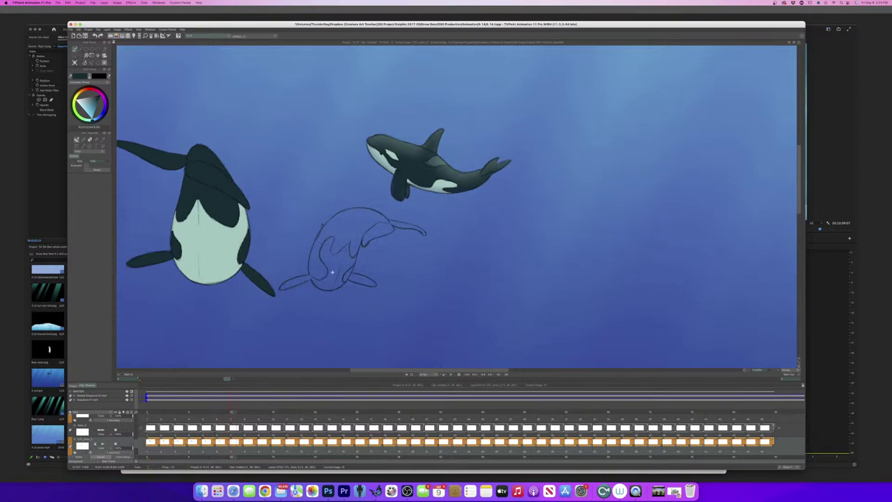
pyautogui.click(362, 280)
pyautogui.press('Right')
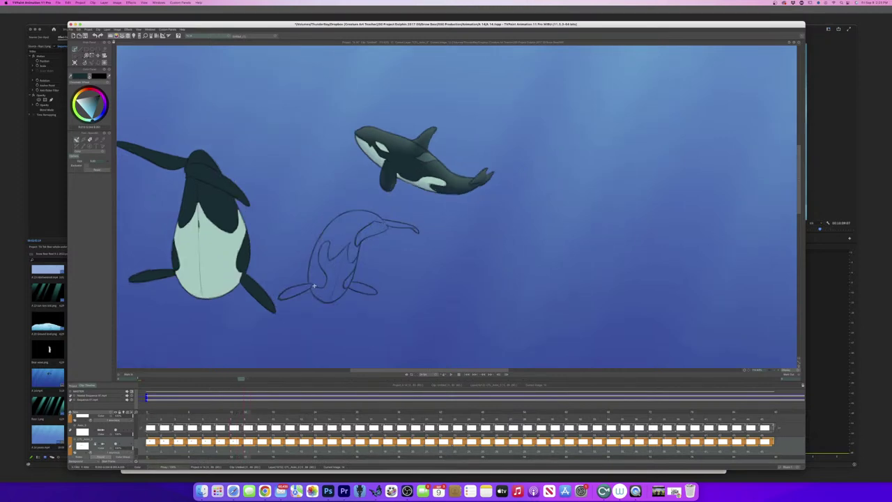
pyautogui.click(362, 288)
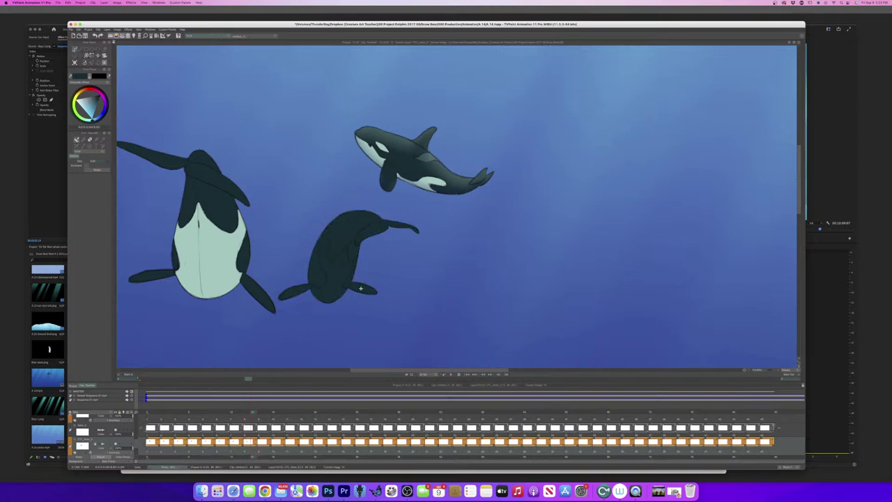
pyautogui.press('Right')
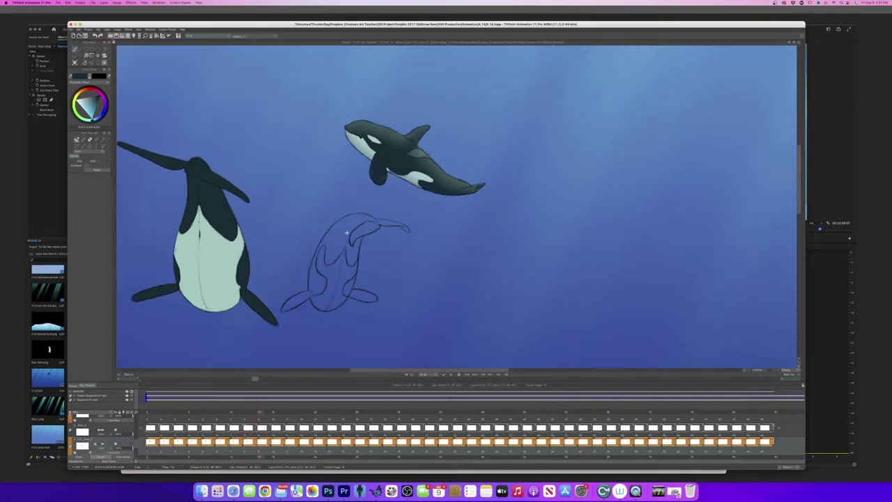
# Fill the small orca's body, flippers and tail with dark teal on the current frame and the one after it, where the tail curls over.
pyautogui.click(302, 299)
pyautogui.press('Right')
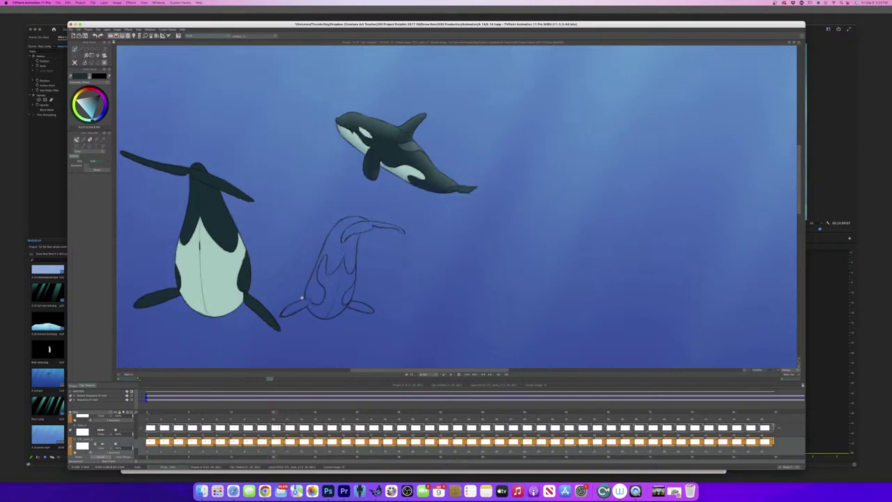
pyautogui.press('Left')
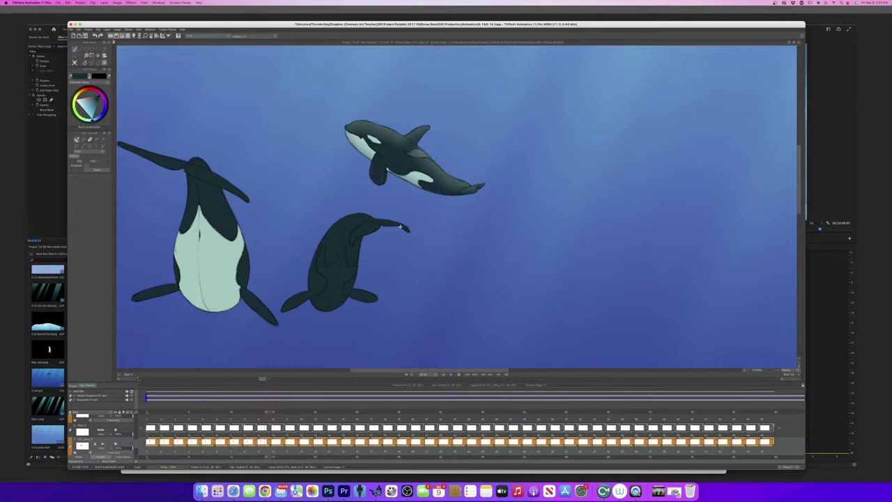
pyautogui.press('Right')
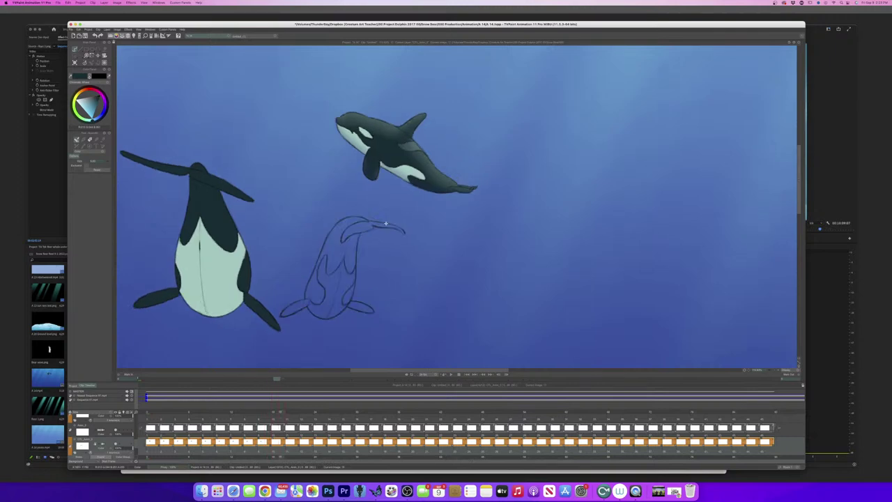
pyautogui.press('Left')
pyautogui.click(302, 302)
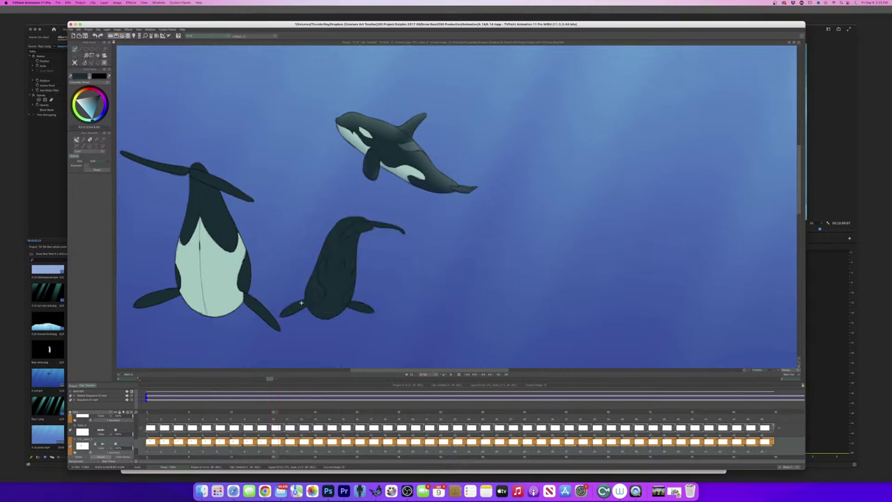
# Fill the small orca's outline with dark teal on the following three frames, as its curled tail straightens into a flat fluke.
pyautogui.press('Right')
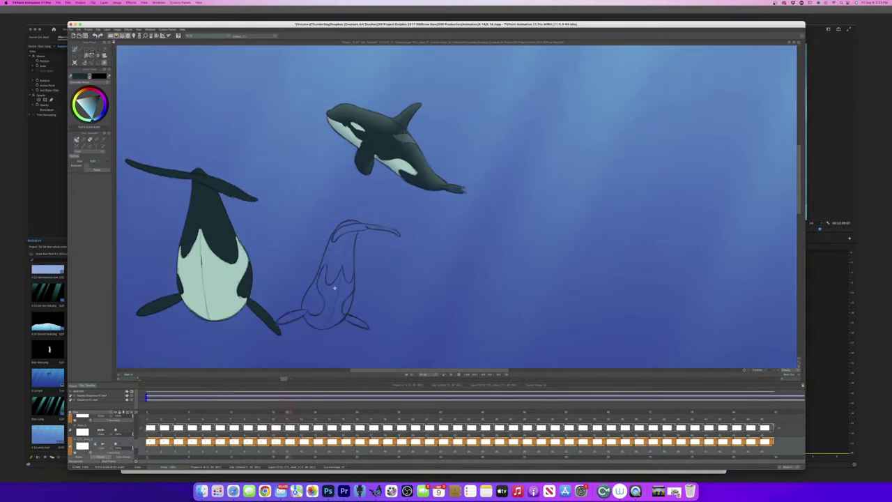
pyautogui.click(297, 317)
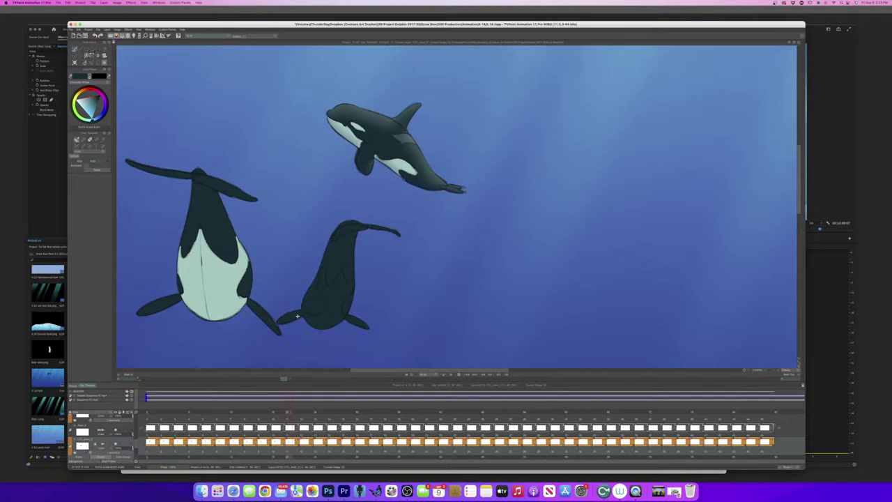
pyautogui.press('Right')
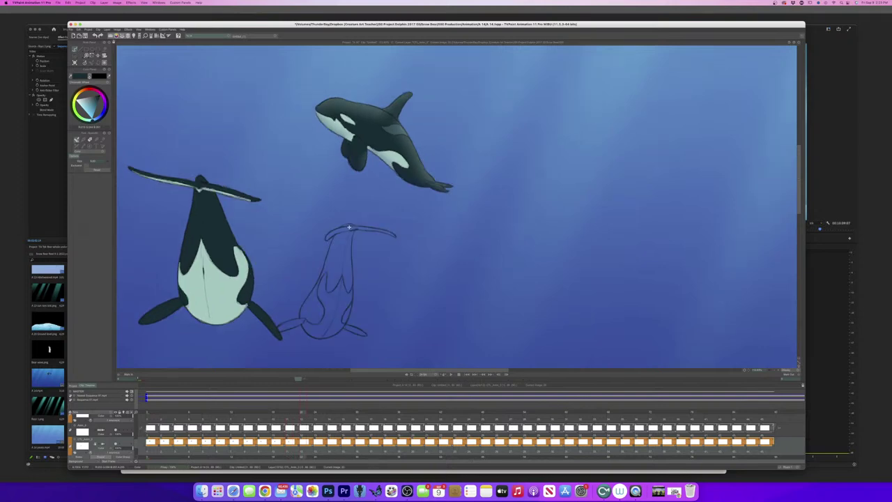
pyautogui.click(290, 322)
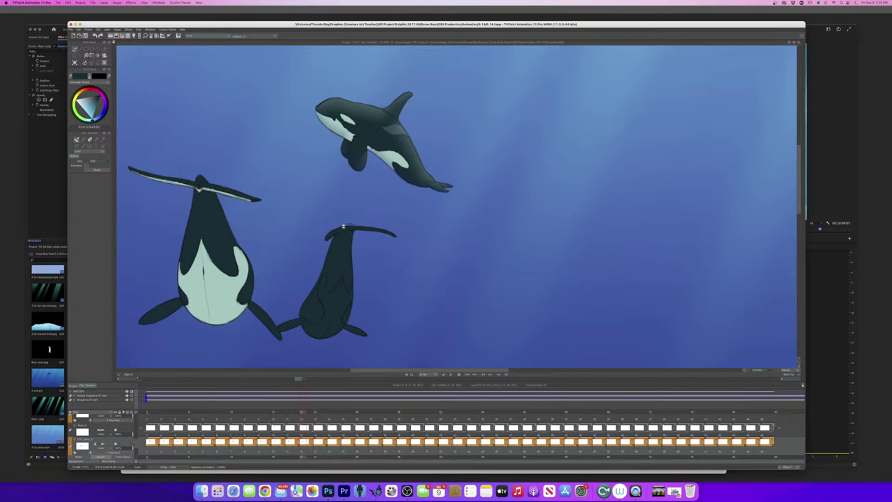
pyautogui.press('Right')
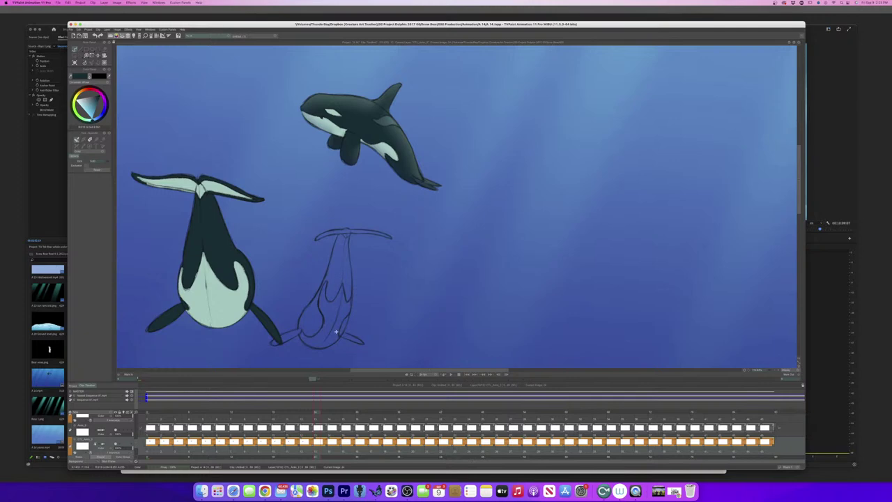
pyautogui.click(297, 338)
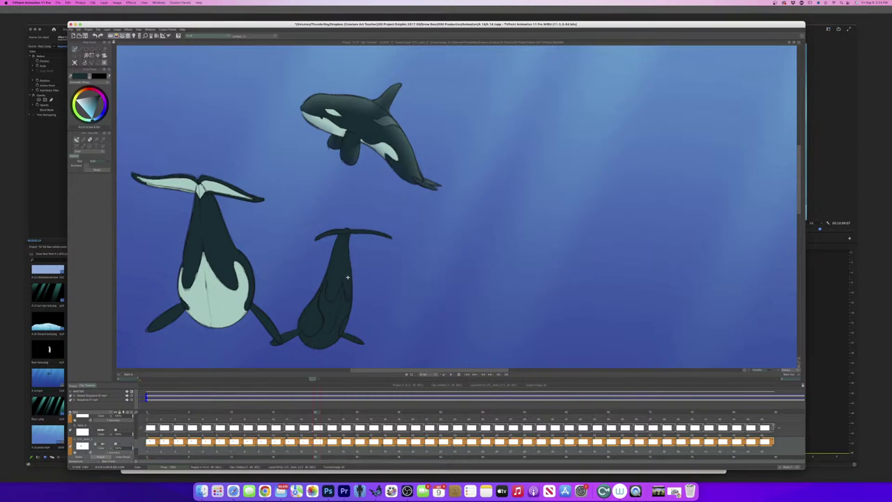
# Fill the small orca with dark teal on the next three frames, as the fluke opens into two lobes above the body.
pyautogui.press('Right')
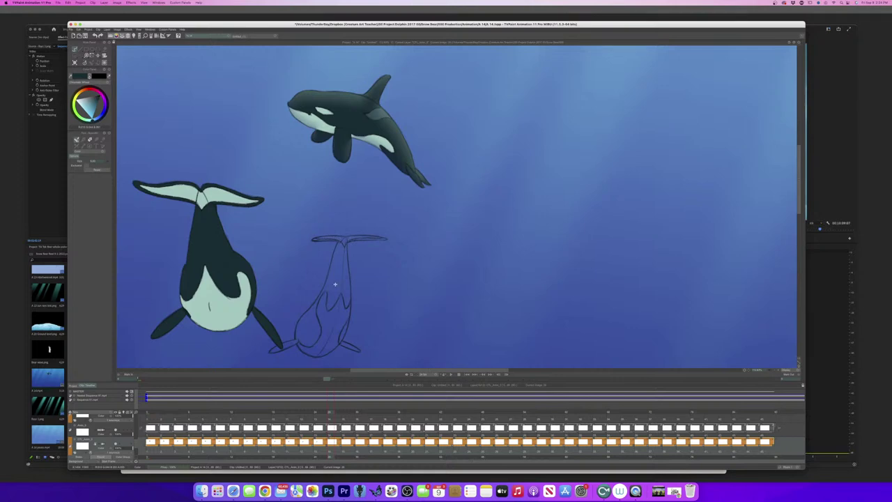
pyautogui.click(291, 342)
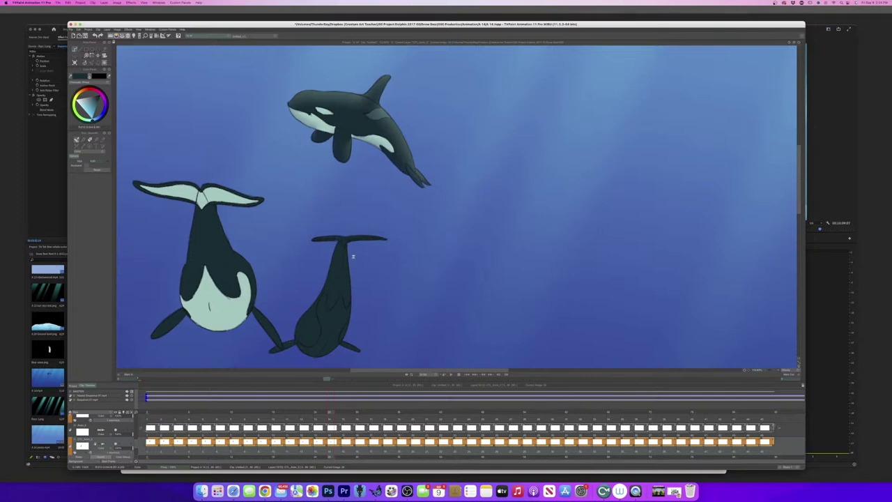
pyautogui.press('Right')
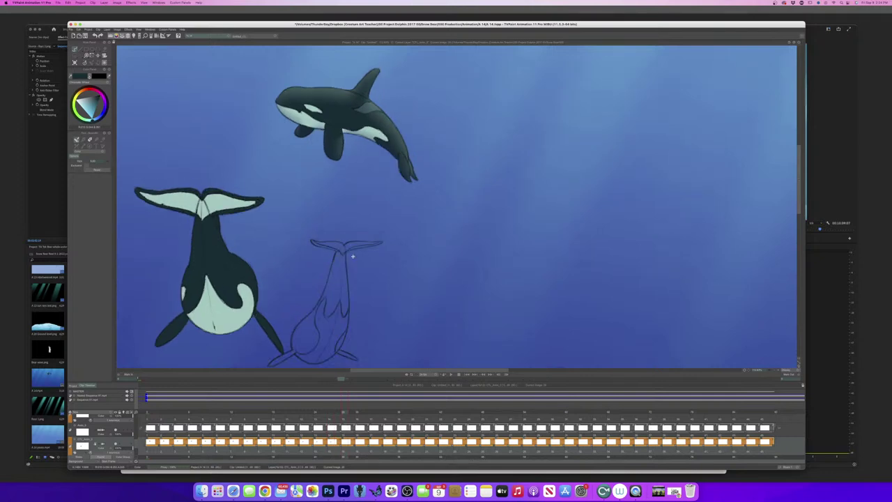
pyautogui.moveTo(796, 214); pyautogui.dragTo(798, 227)
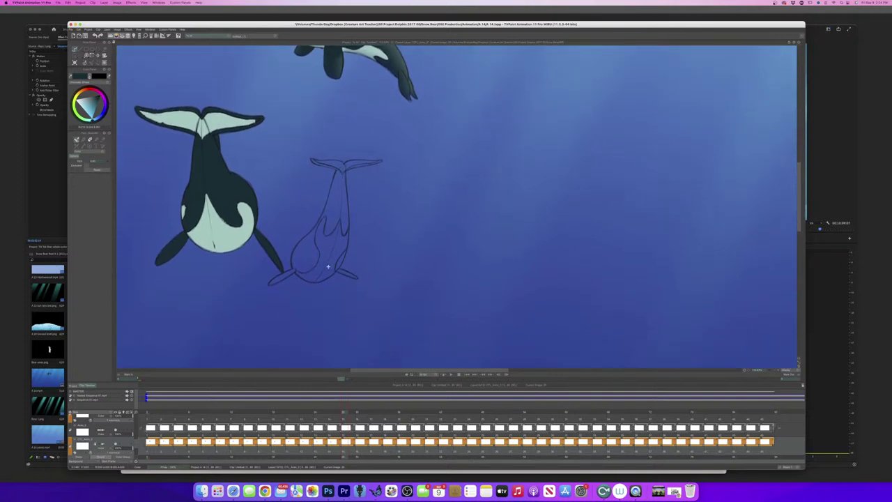
pyautogui.click(287, 272)
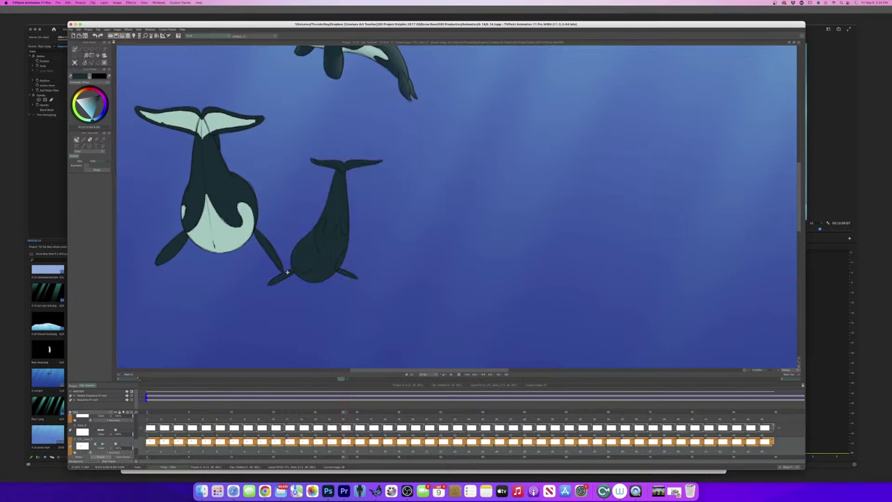
pyautogui.press('Right')
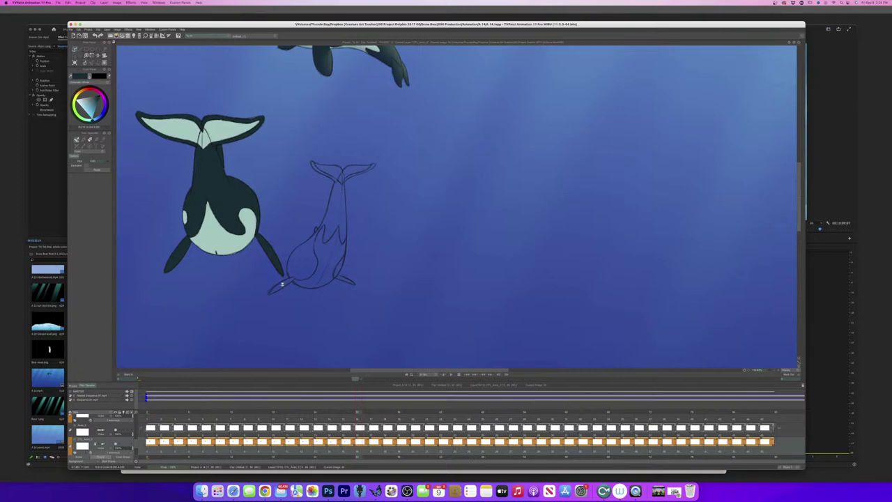
pyautogui.click(282, 283)
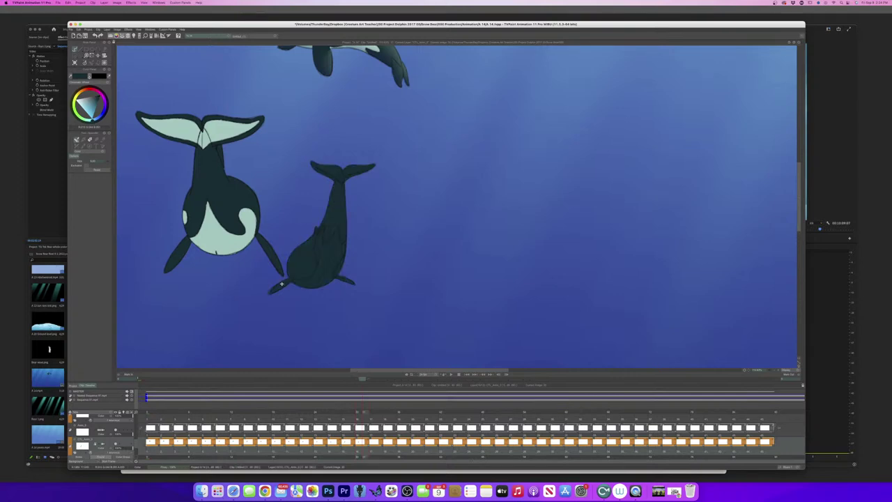
# Fill the small orca with dark teal on the next frame, including the unfilled edge of its left fluke, and save the project.
pyautogui.press('Right')
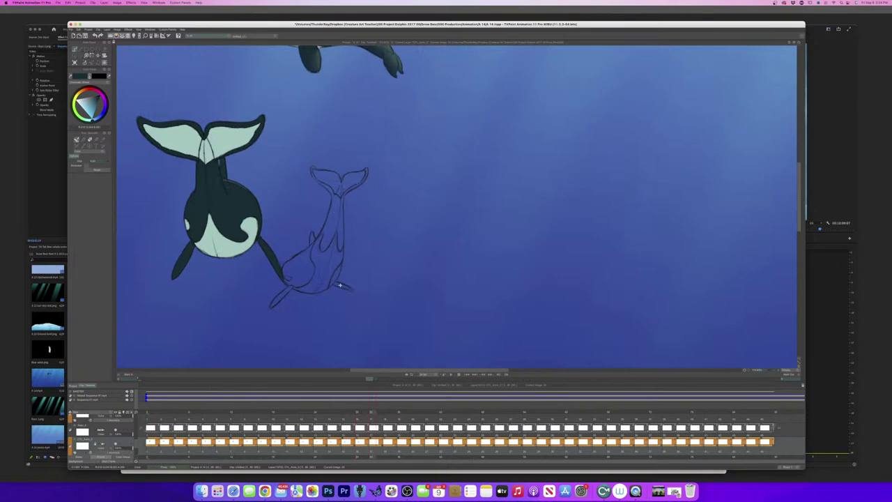
pyautogui.click(280, 295)
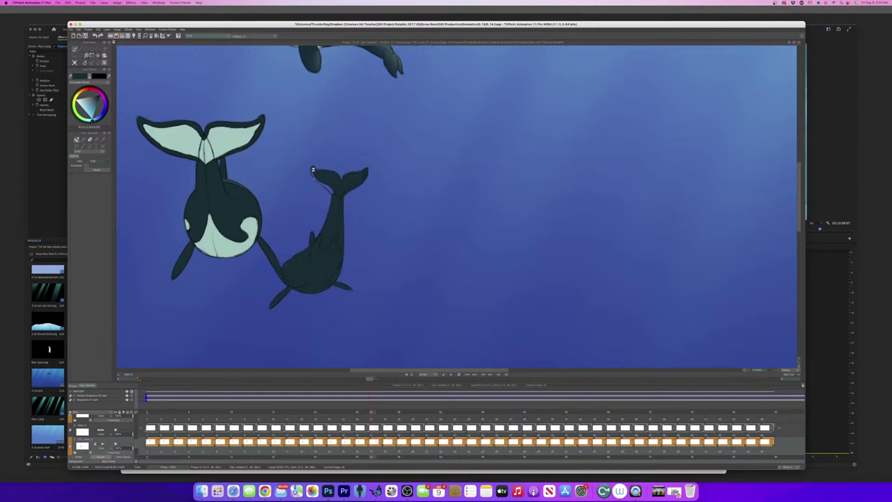
pyautogui.click(313, 170)
pyautogui.click(314, 169)
pyautogui.press('super+s')
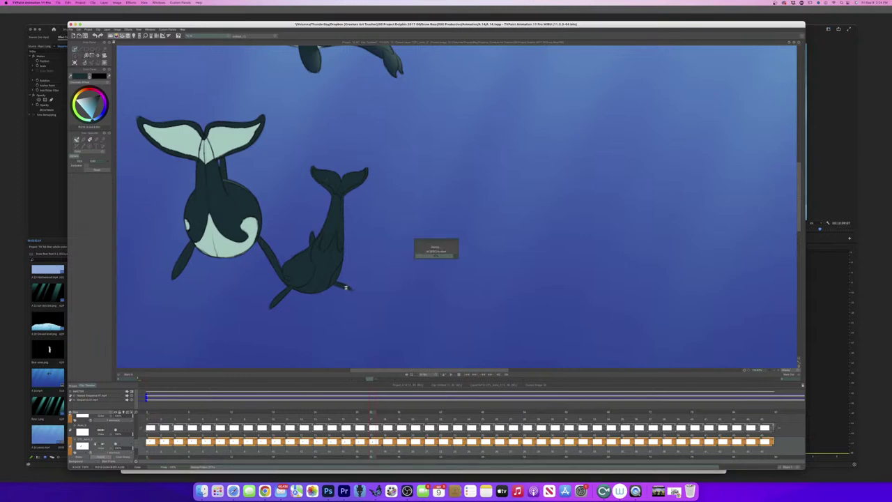
# Fill the small orca with dark teal on the next two frames, where its dorsal fin stands clear of the back.
pyautogui.press('Right')
pyautogui.click(278, 298)
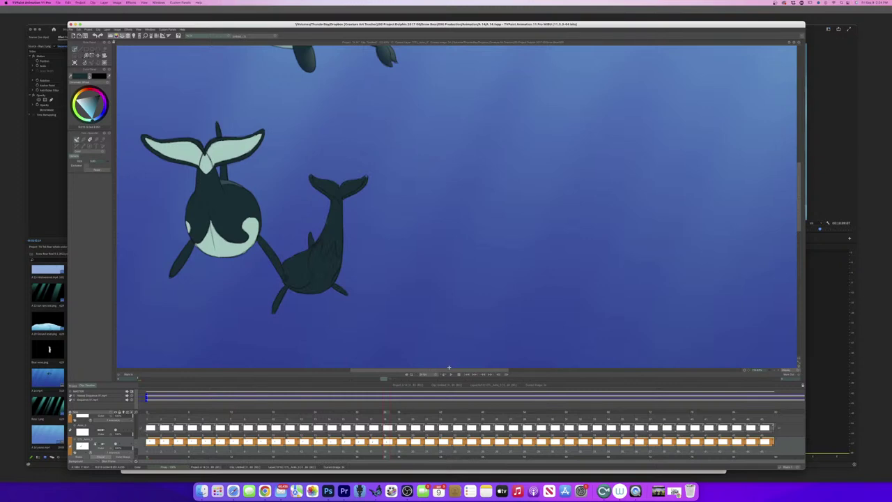
pyautogui.moveTo(769, 370); pyautogui.dragTo(776, 369)
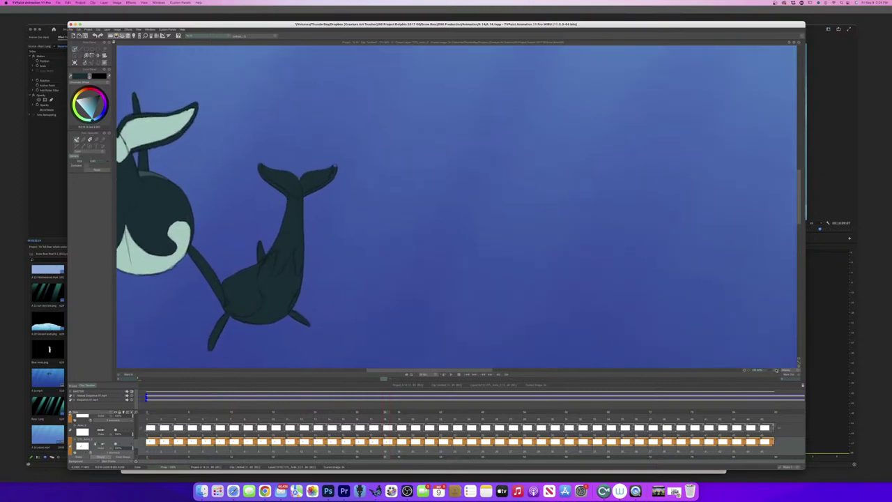
pyautogui.hscroll(-10, 392, 362)
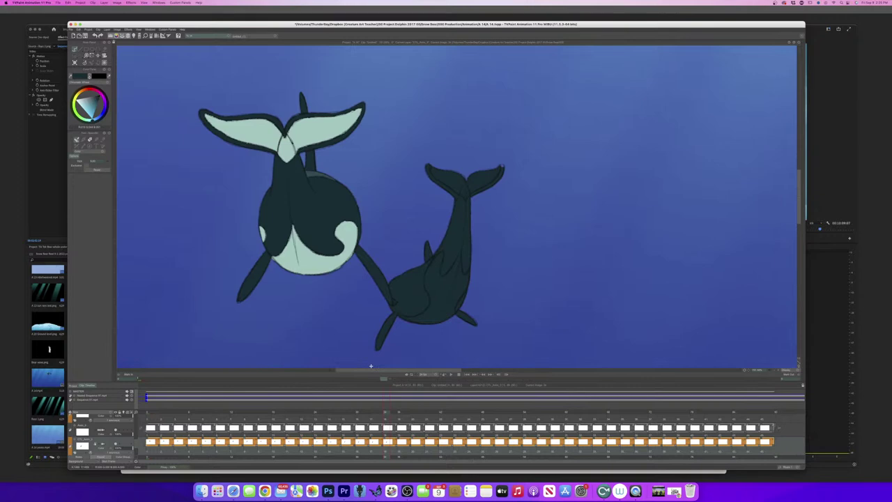
pyautogui.moveTo(799, 220); pyautogui.dragTo(798, 227)
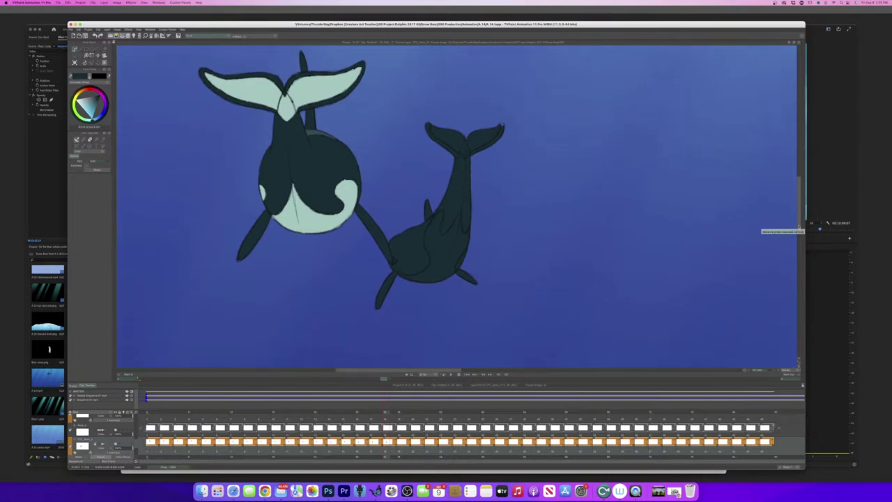
pyautogui.press('Right')
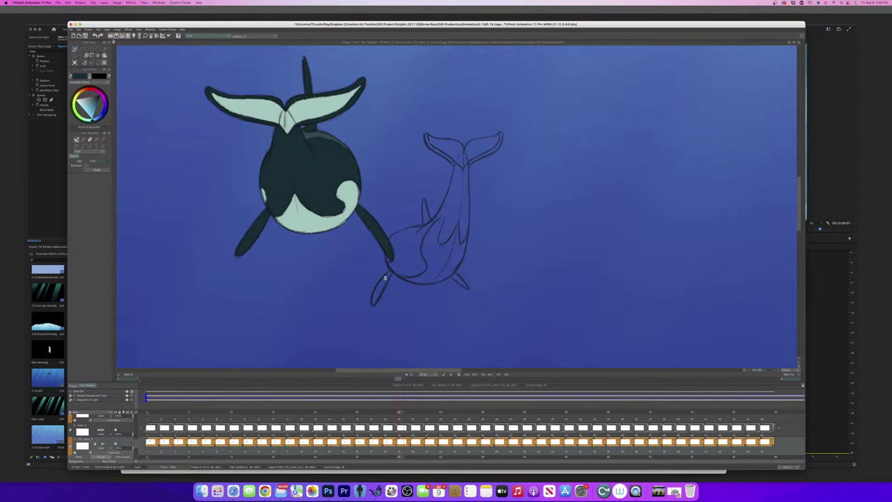
pyautogui.click(384, 278)
# Fill the small orca's body, dorsal fin and both flippers with dark teal on the next frame.
pyautogui.press('Right')
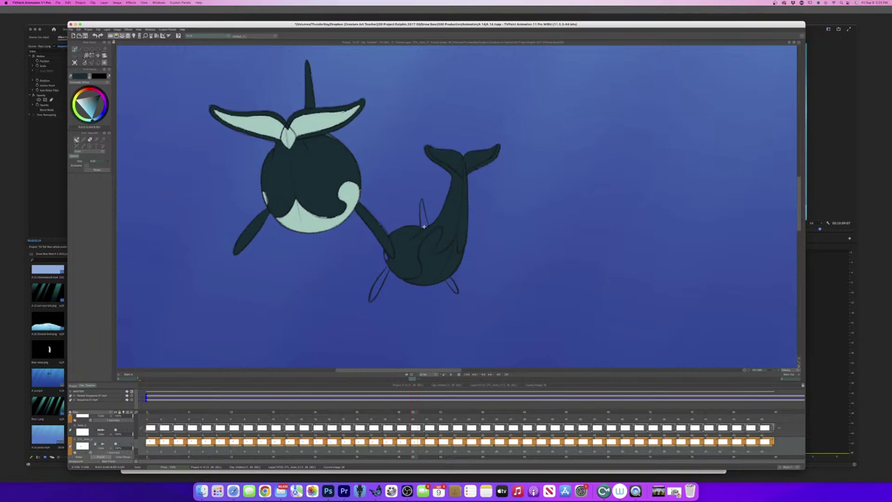
pyautogui.click(421, 208)
pyautogui.click(453, 285)
pyautogui.click(380, 285)
# Fill the small orca's whole outline with dark teal on the next two frames, where its raised tail starts to lower.
pyautogui.press('Right')
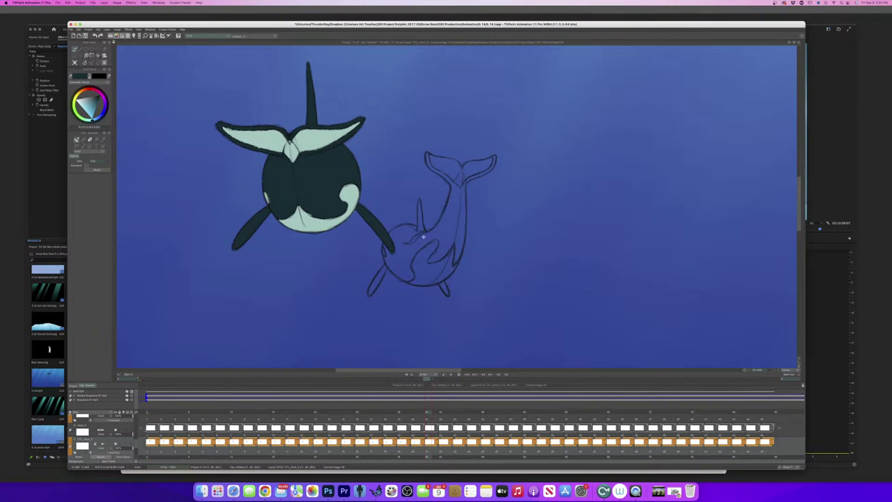
pyautogui.click(376, 281)
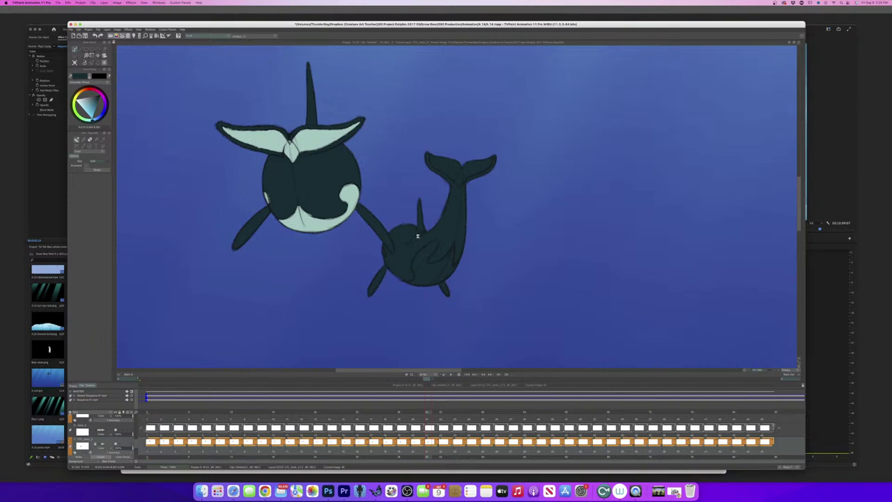
pyautogui.press('Right')
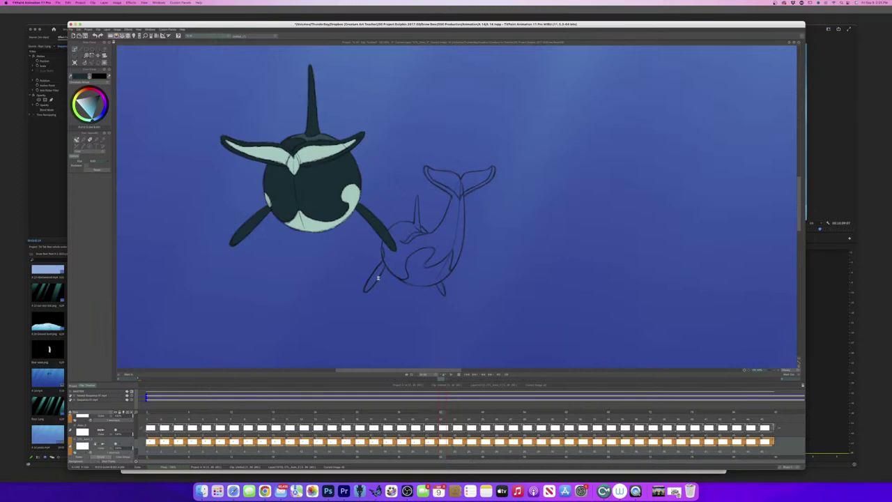
pyautogui.click(377, 278)
# Fill the small orca with dark teal on two more frames, including the tiny far flipper beneath its belly.
pyautogui.press('Right')
pyautogui.press('Right')
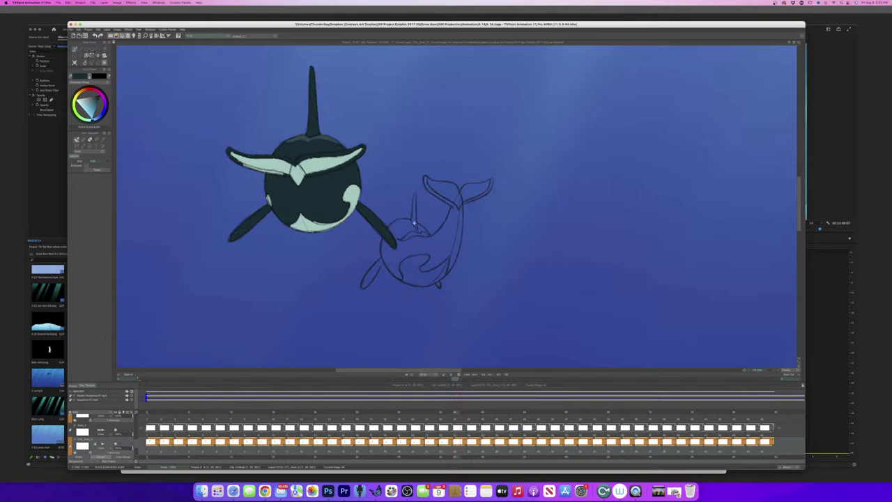
pyautogui.click(438, 283)
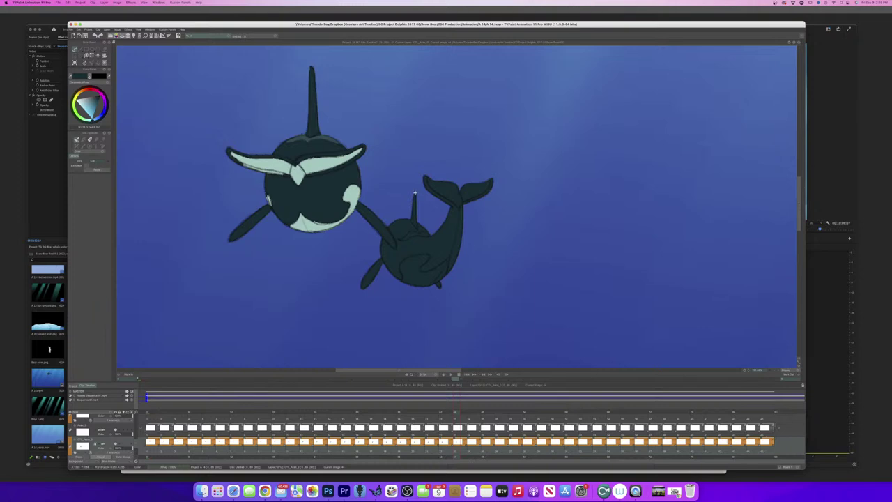
pyautogui.press('Right')
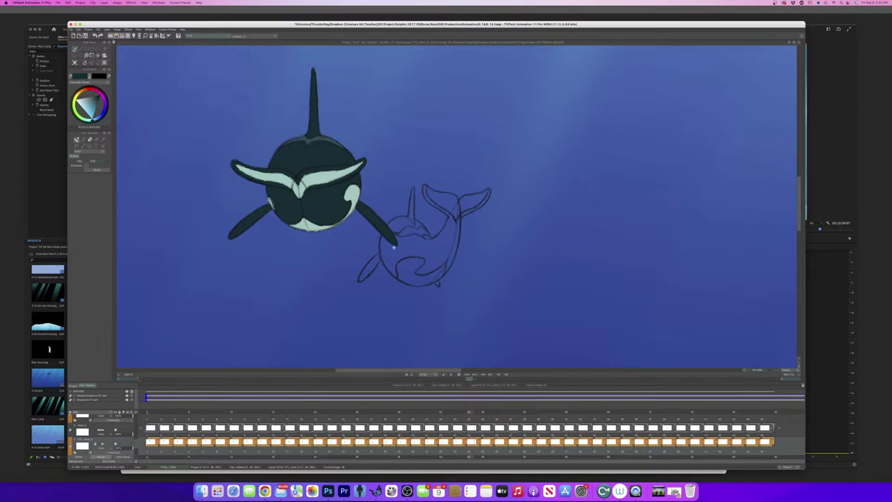
pyautogui.click(436, 278)
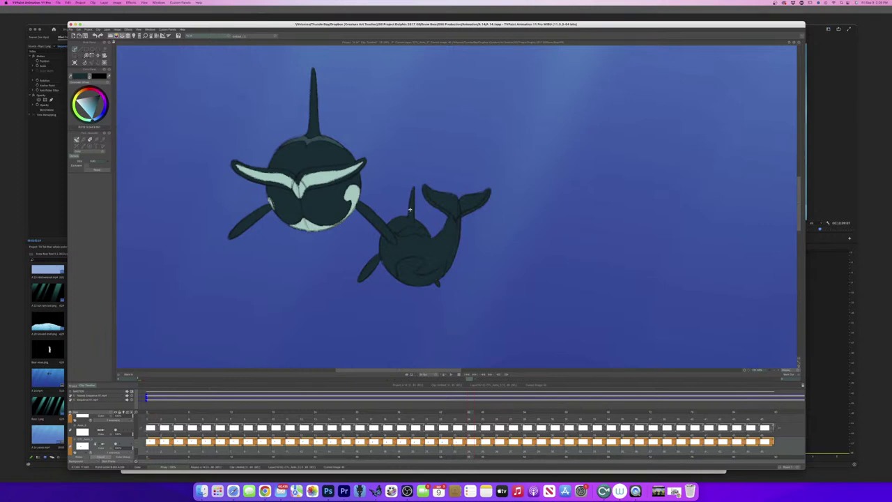
# Fill the small orca, including its right fluke and near flipper, with dark teal on the frame that follows.
pyautogui.press('Right')
pyautogui.moveTo(484, 202); pyautogui.dragTo(480, 208)
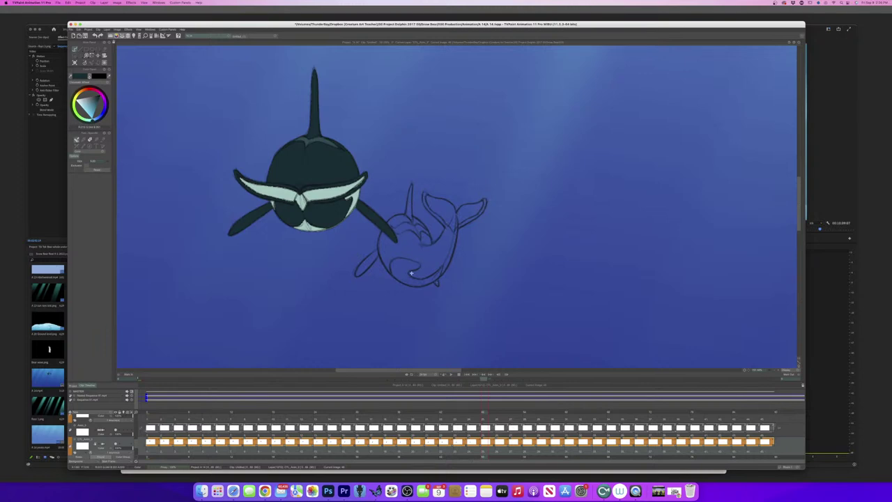
pyautogui.click(363, 265)
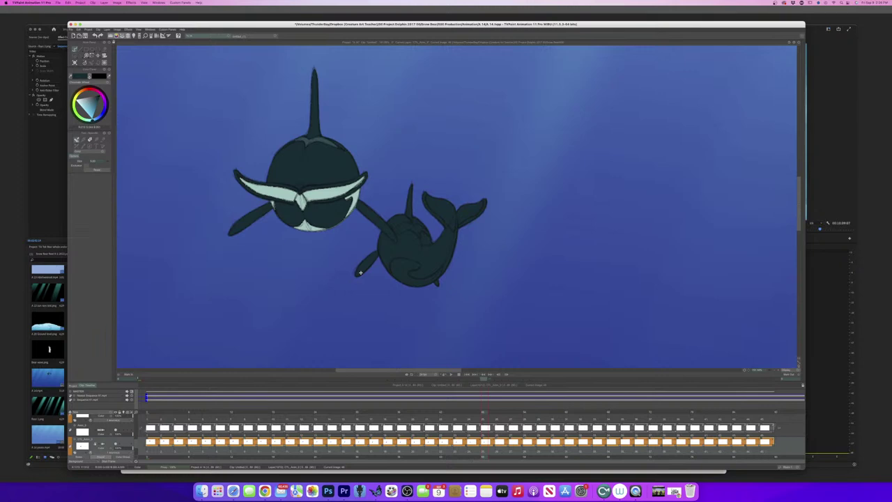
# Fill the small orca's body, flukes, dorsal fin and near flipper with dark teal on the next three frames.
pyautogui.press('Right')
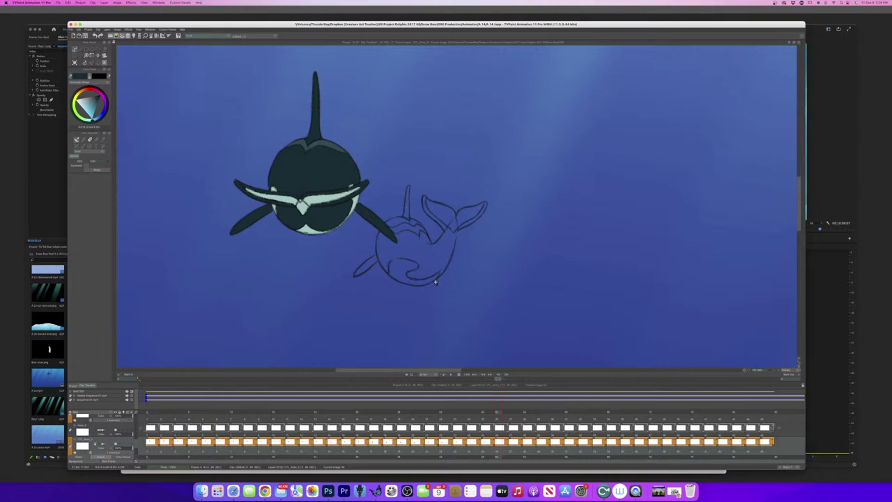
pyautogui.click(368, 266)
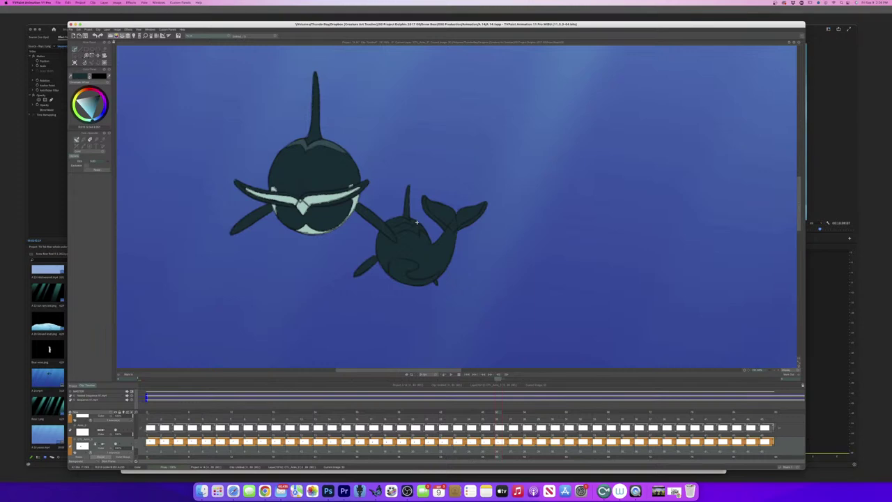
pyautogui.press('Right')
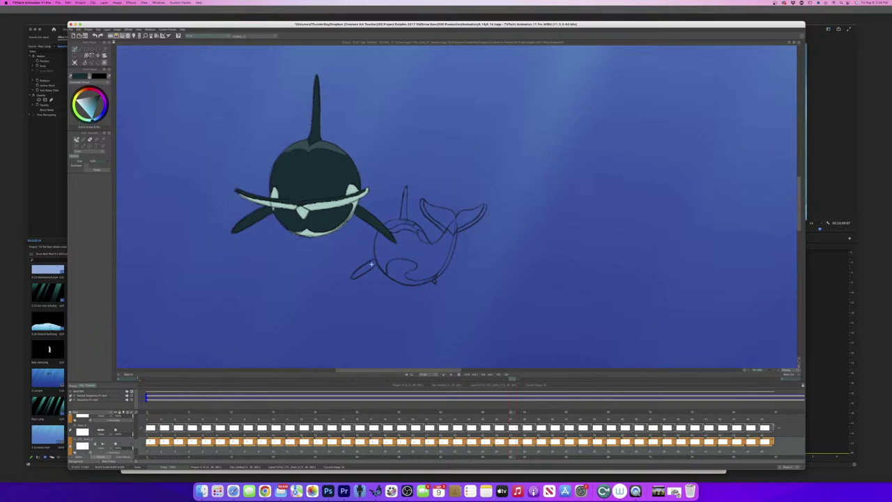
pyautogui.click(431, 278)
pyautogui.press('Right')
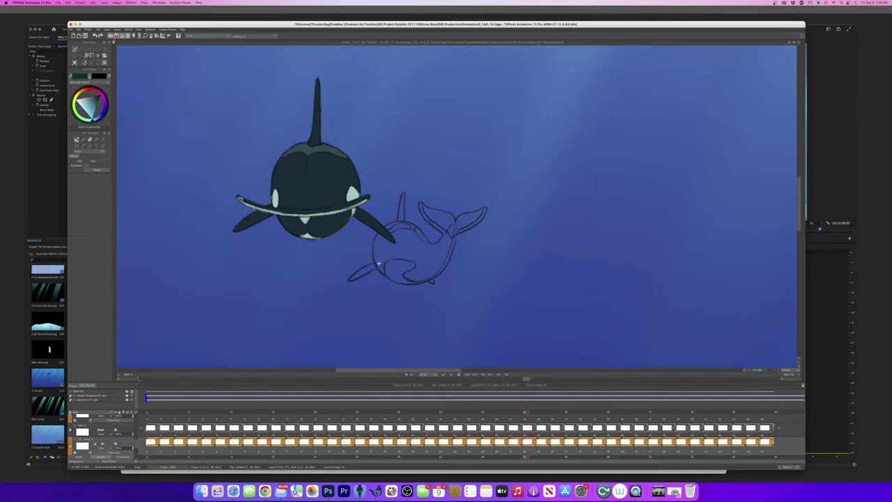
pyautogui.click(416, 265)
# Fill the small orca with dark teal on three more frames, including the far flipper emerging beneath its belly.
pyautogui.press('Right')
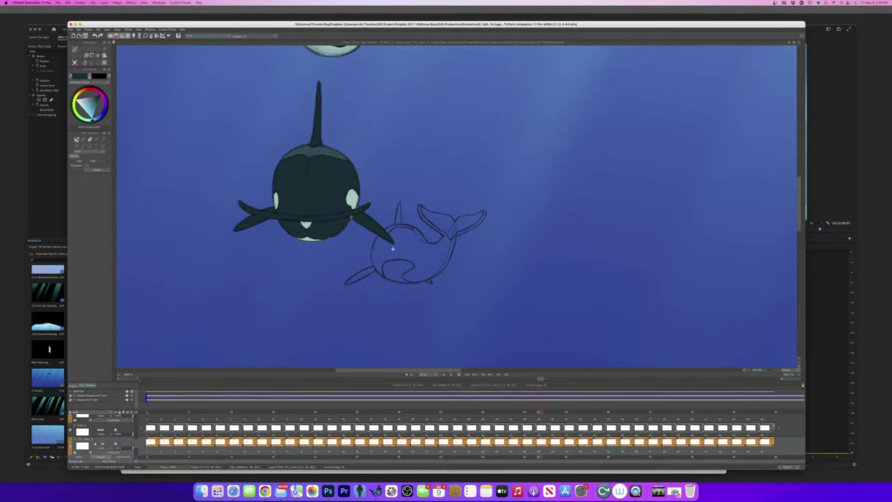
pyautogui.click(365, 272)
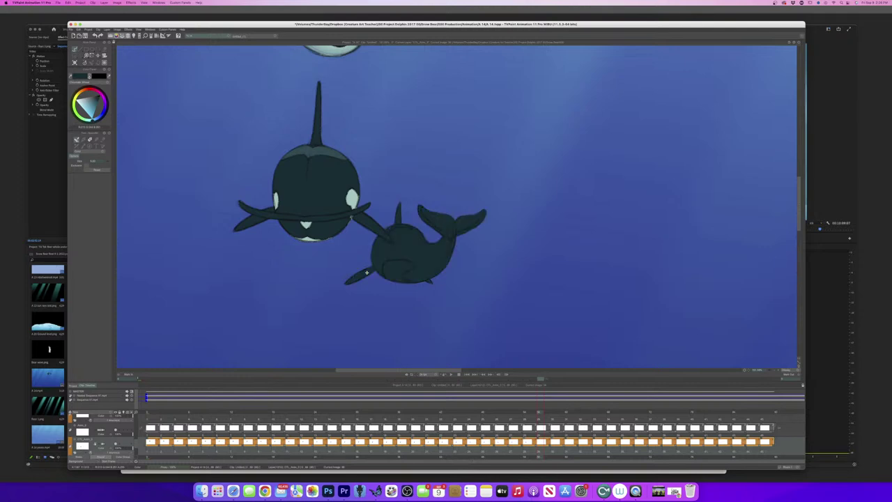
pyautogui.press('Right')
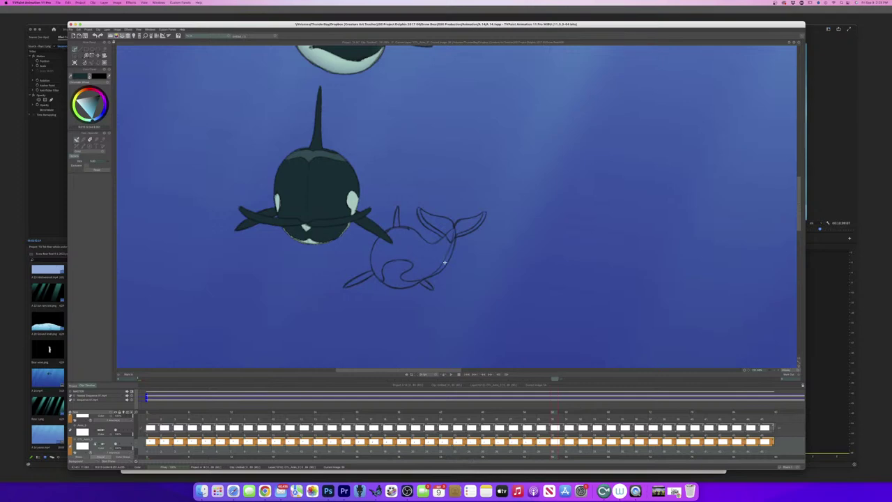
pyautogui.click(437, 256)
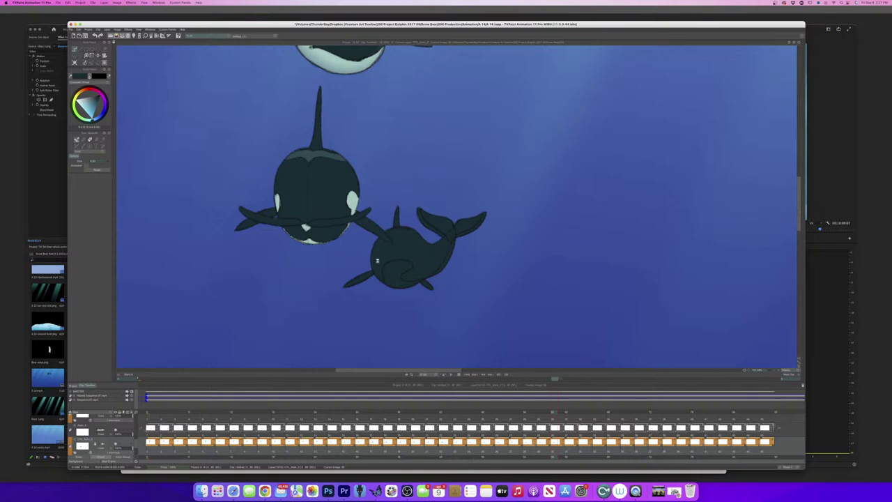
pyautogui.press('Right')
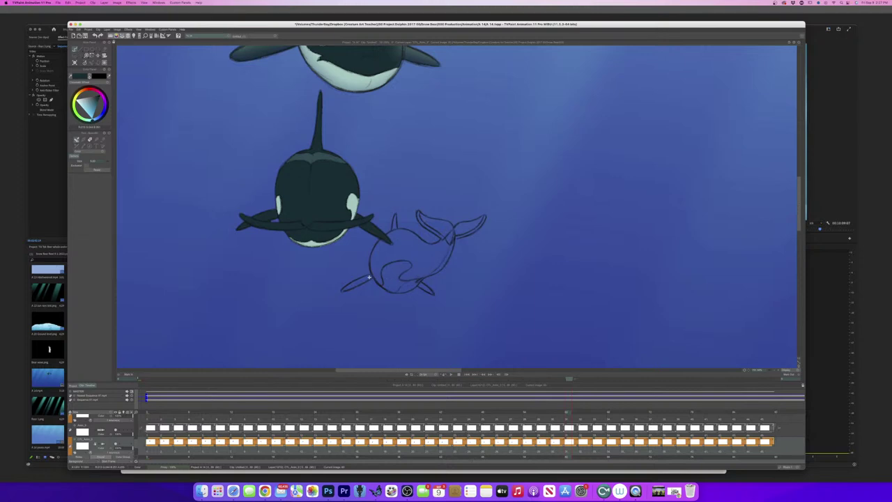
pyautogui.click(359, 280)
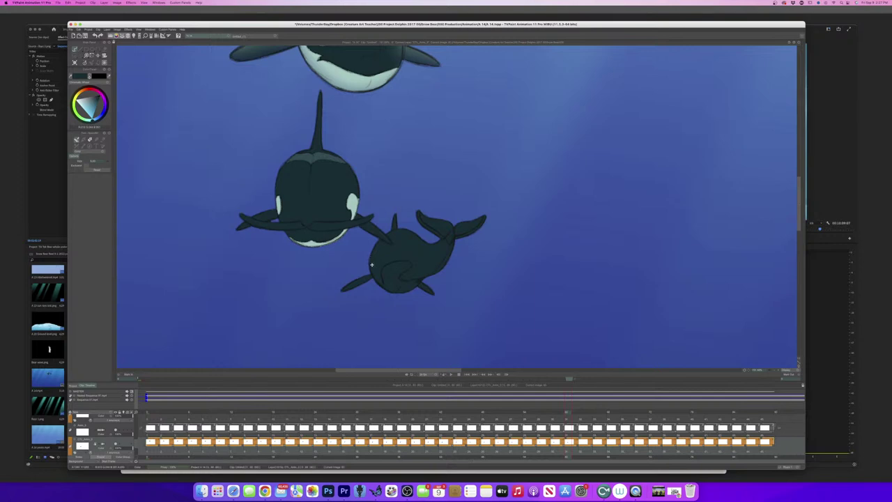
# Fill the small orca's outline and both flippers with dark teal on the three frames where its dorsal fin shrinks out of sight.
pyautogui.press('Right')
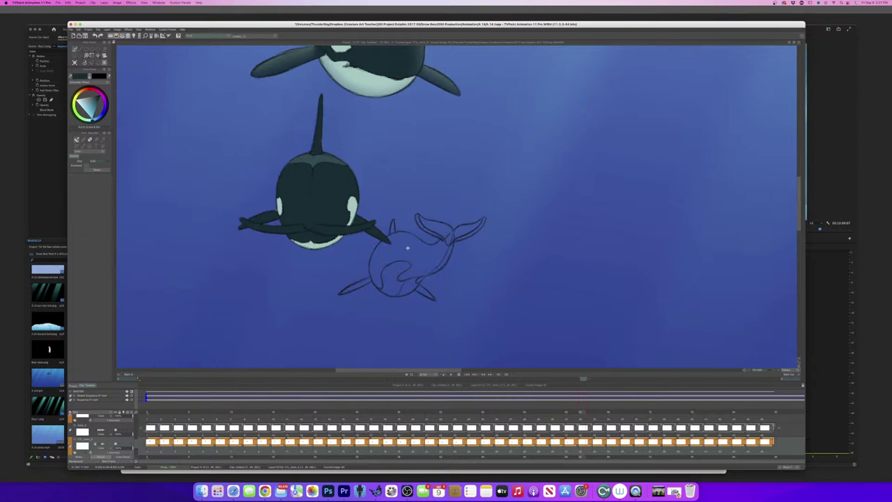
pyautogui.click(359, 285)
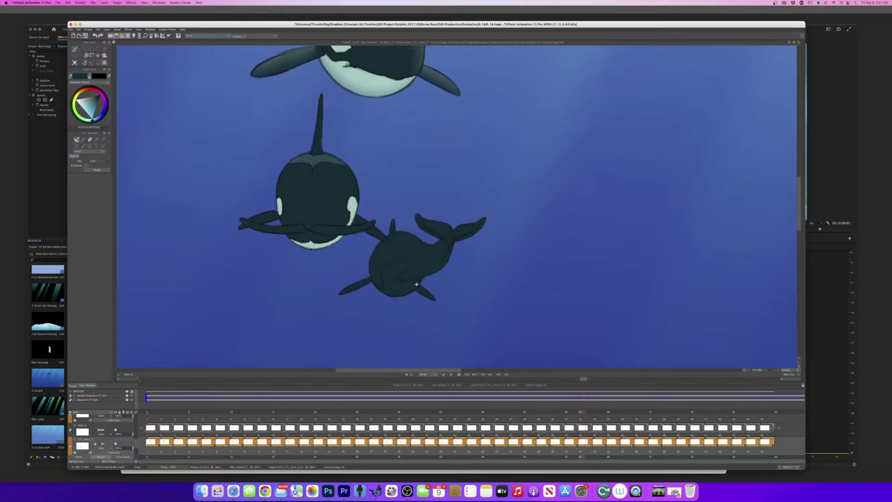
pyautogui.press('Right')
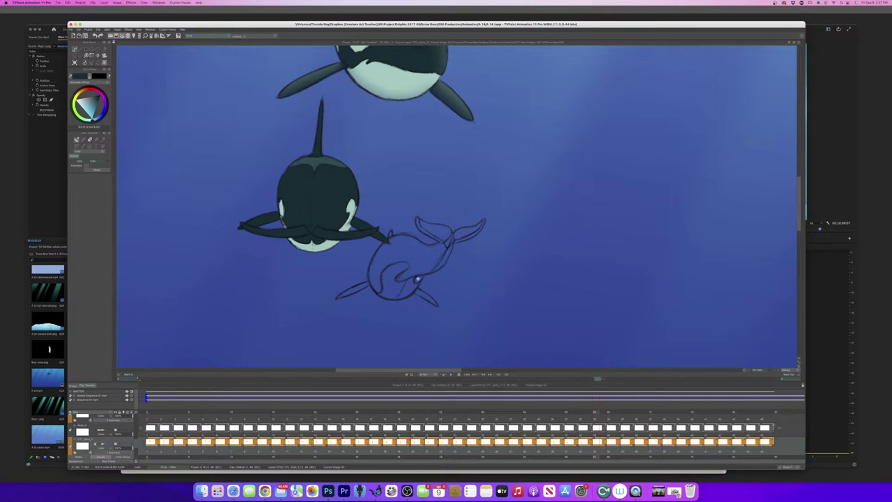
pyautogui.click(362, 286)
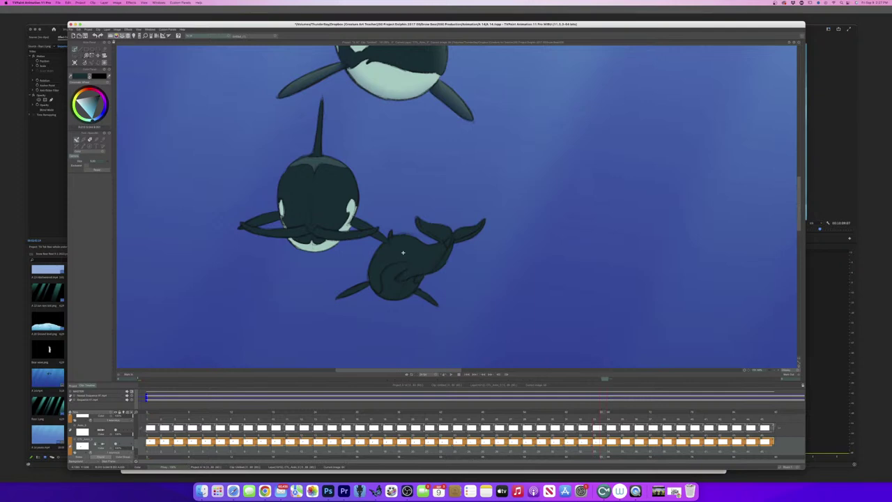
pyautogui.press('Right')
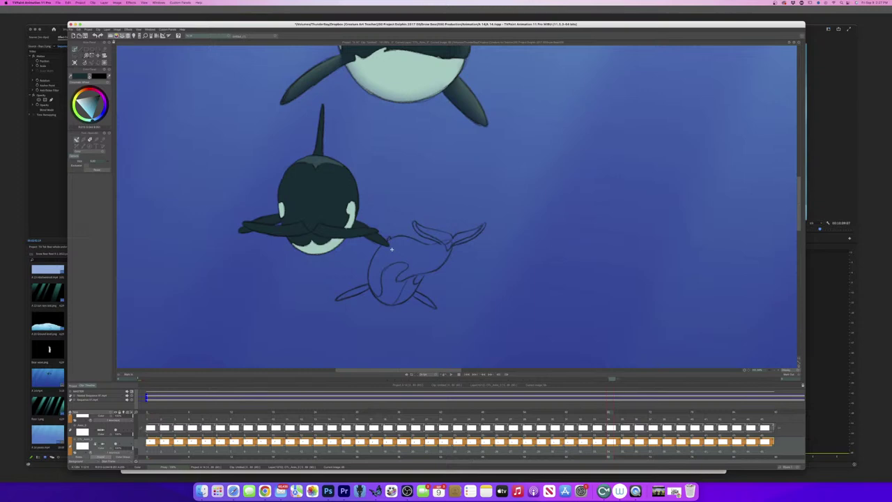
pyautogui.click(353, 293)
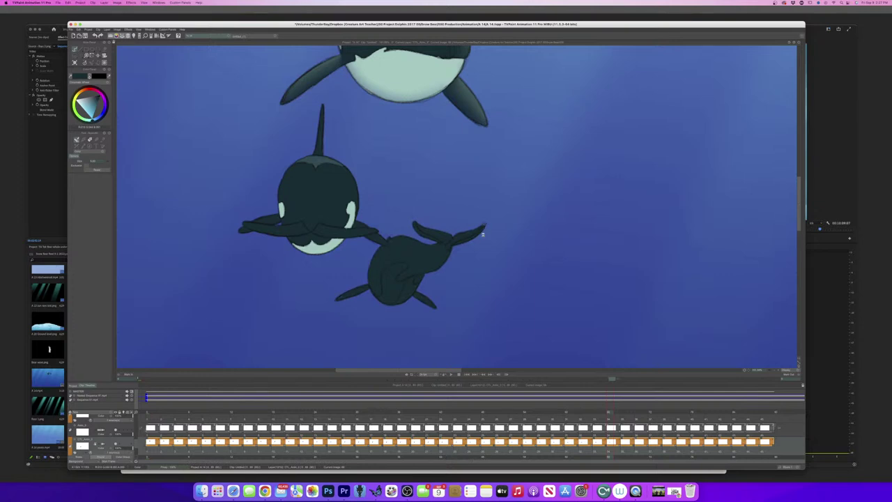
# Fill the small orca with dark teal on the following two frames, including the small gap between its belly and tail.
pyautogui.press('Right')
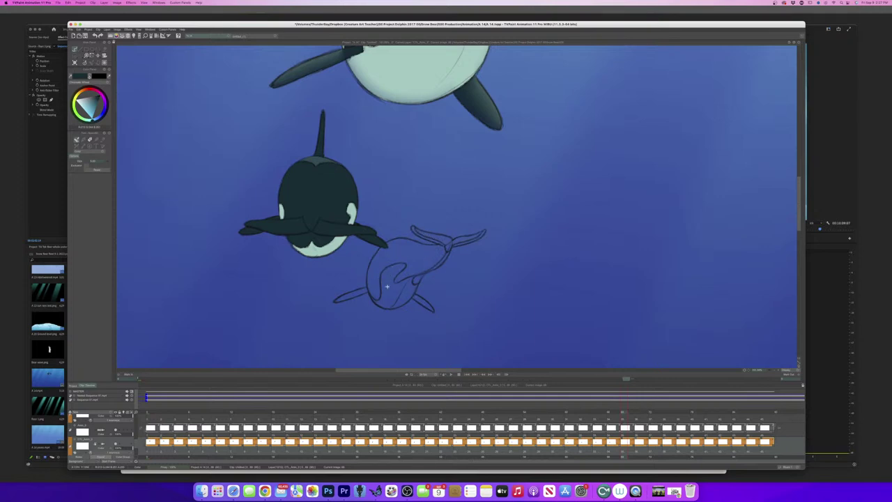
pyautogui.click(350, 295)
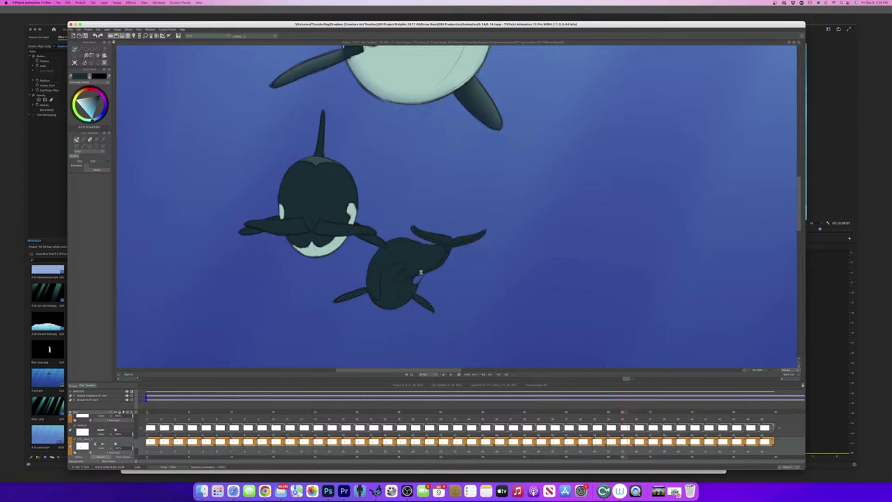
pyautogui.click(419, 272)
pyautogui.press('Right')
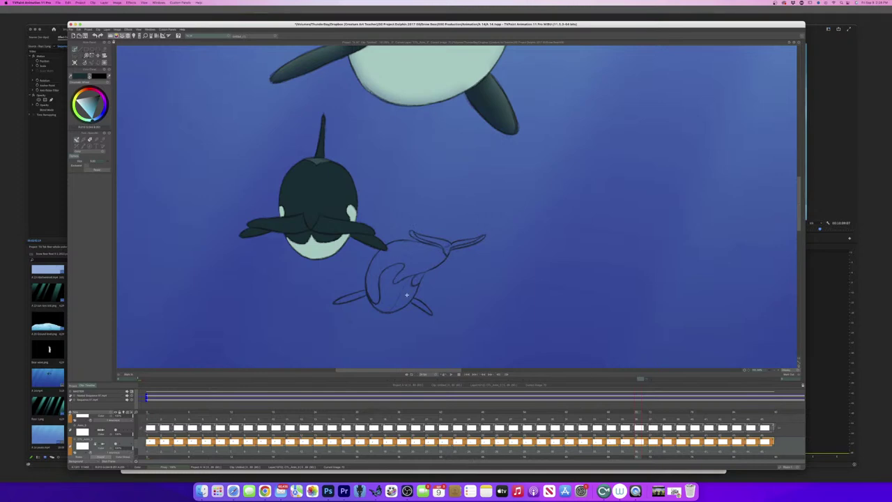
pyautogui.click(350, 297)
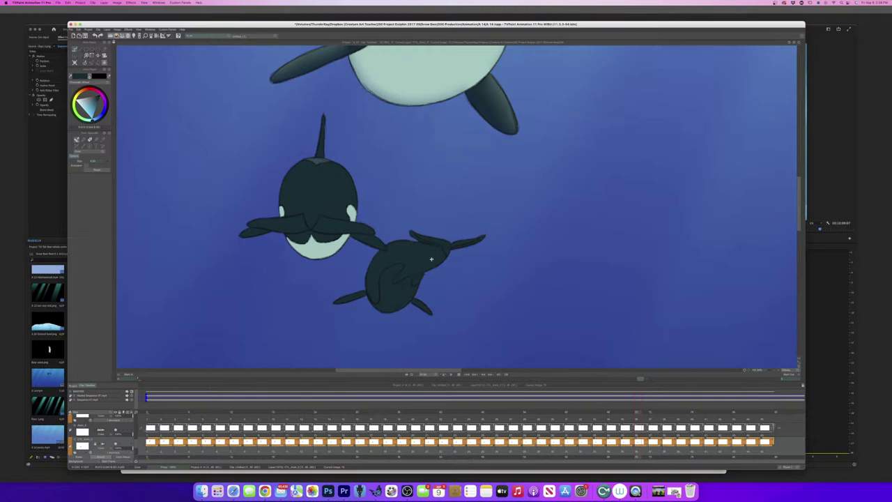
# Fill the small orca's body, flippers and flattening flukes with dark teal on the next three frames.
pyautogui.press('Right')
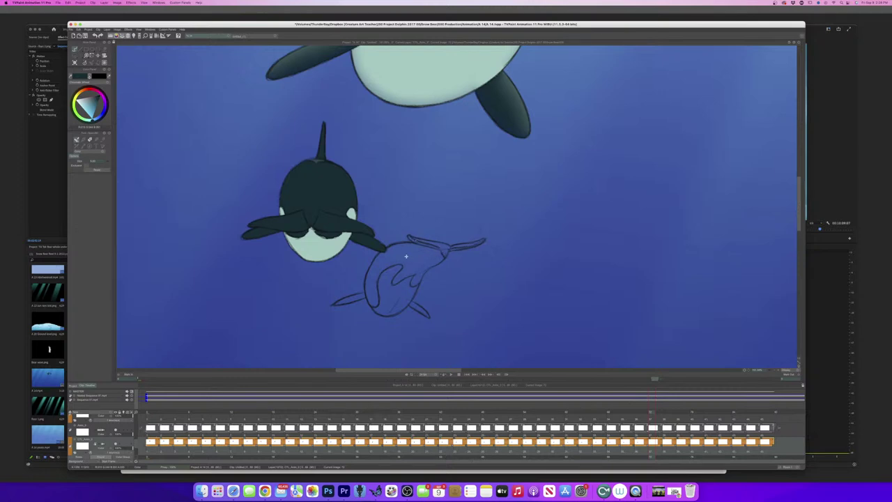
pyautogui.click(343, 301)
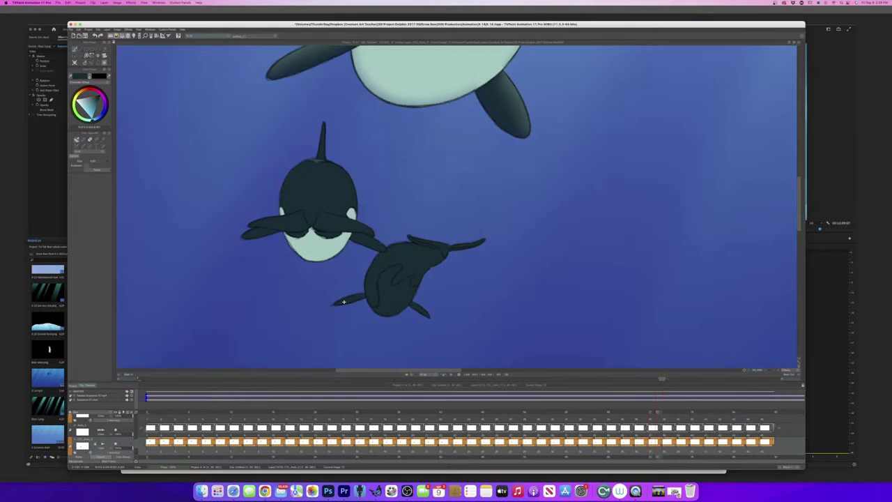
pyautogui.press('Right')
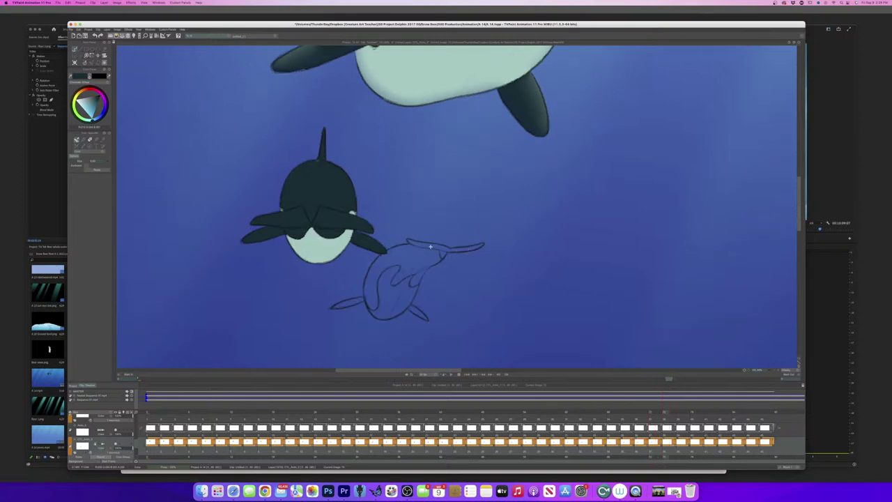
pyautogui.click(352, 303)
pyautogui.press('Right')
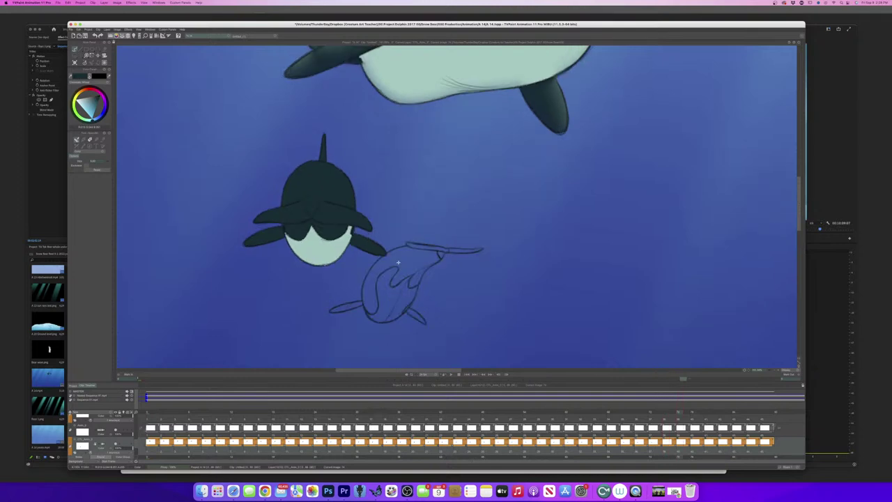
pyautogui.click(355, 305)
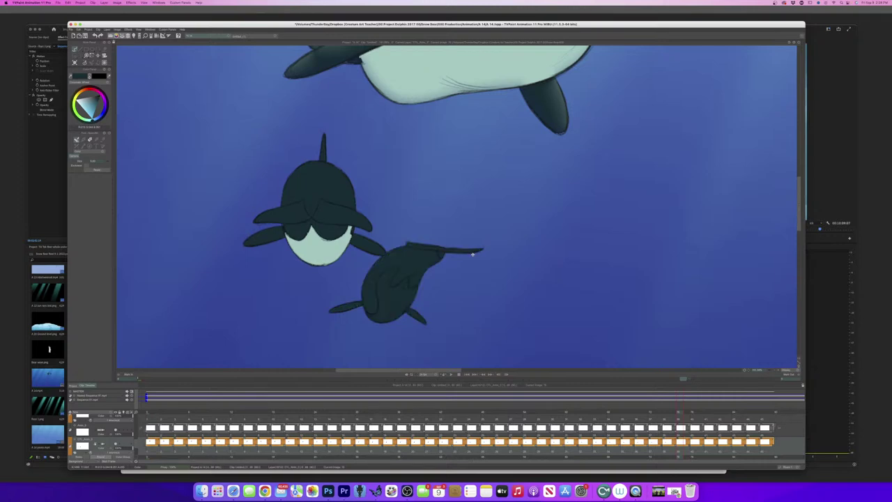
# Fill the small orca with dark teal on the three frames where its thin flukes are seen edge-on above the body.
pyautogui.press('Right')
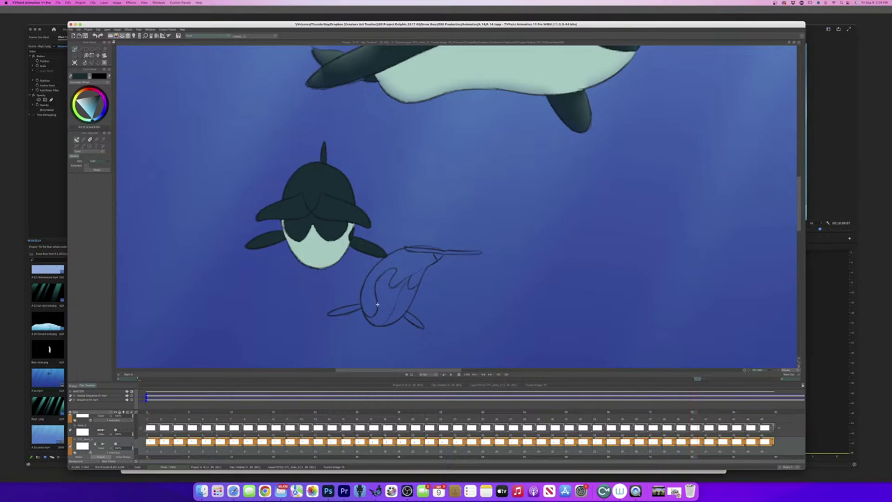
pyautogui.click(352, 309)
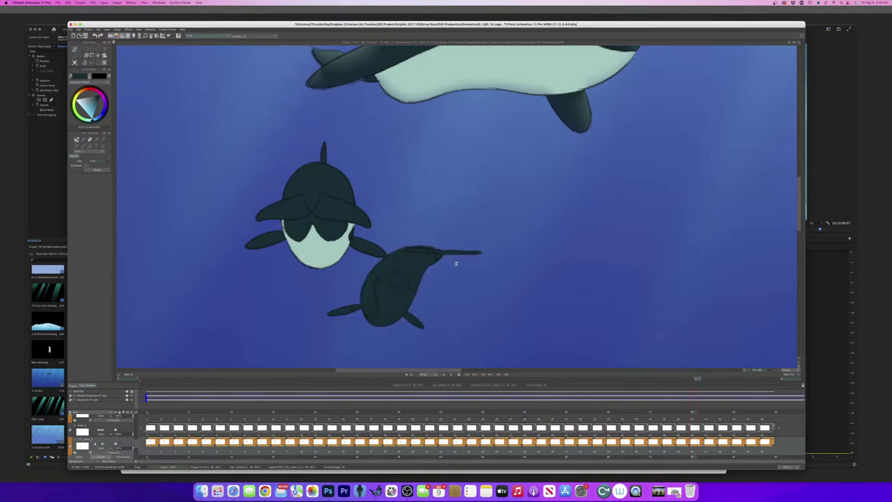
pyautogui.press('Right')
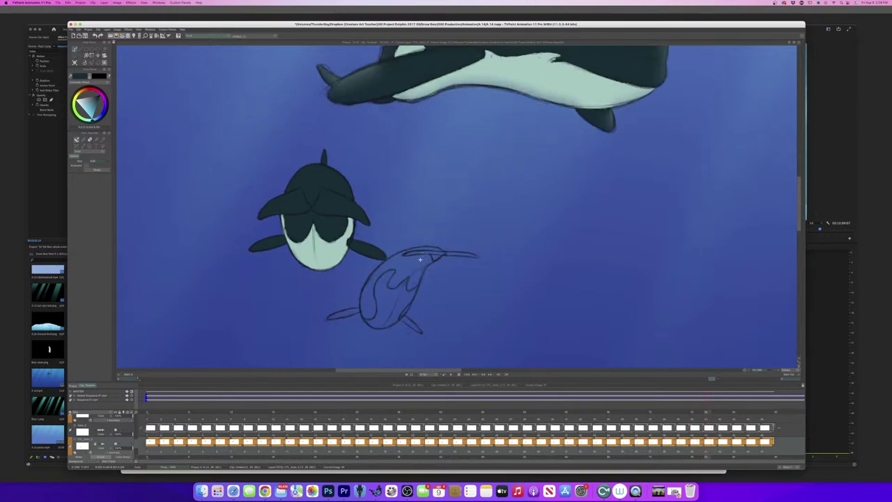
pyautogui.click(347, 316)
pyautogui.press('Right')
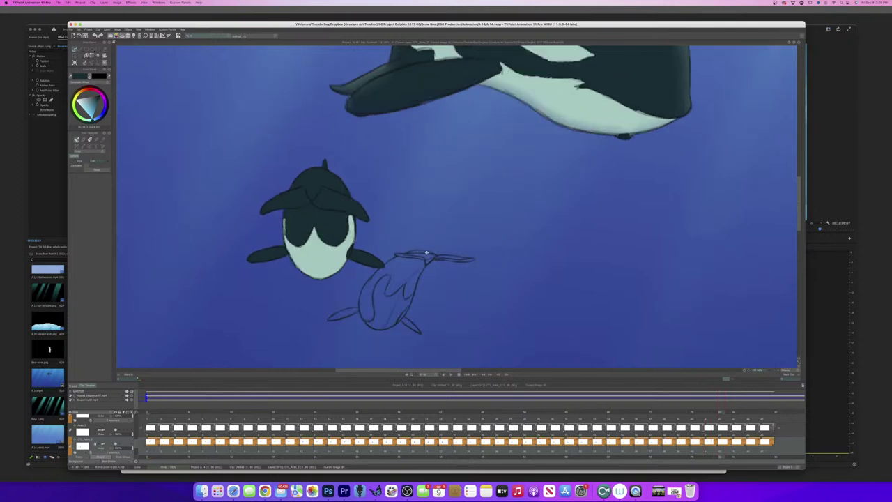
pyautogui.click(349, 315)
# Fill the small orca, including its drooping flukes and both flippers, with dark teal on the clip's final three frames.
pyautogui.press('Right')
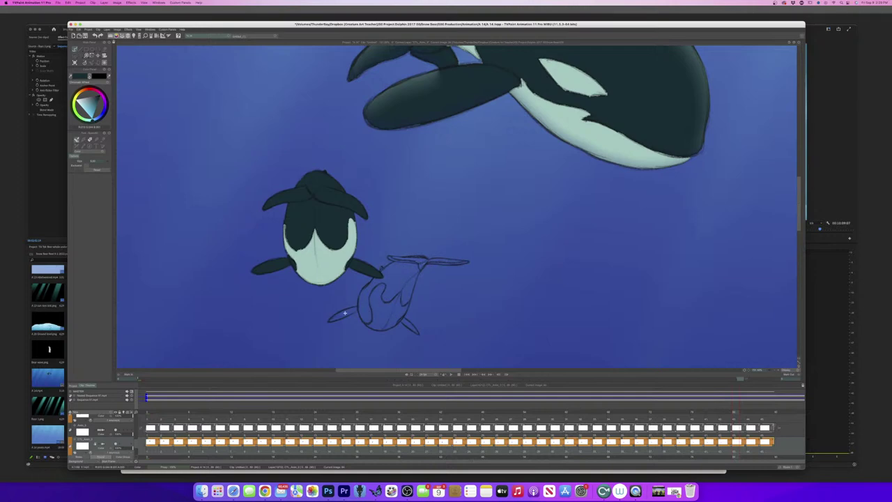
pyautogui.click(367, 289)
pyautogui.press('Right')
pyautogui.press('Right')
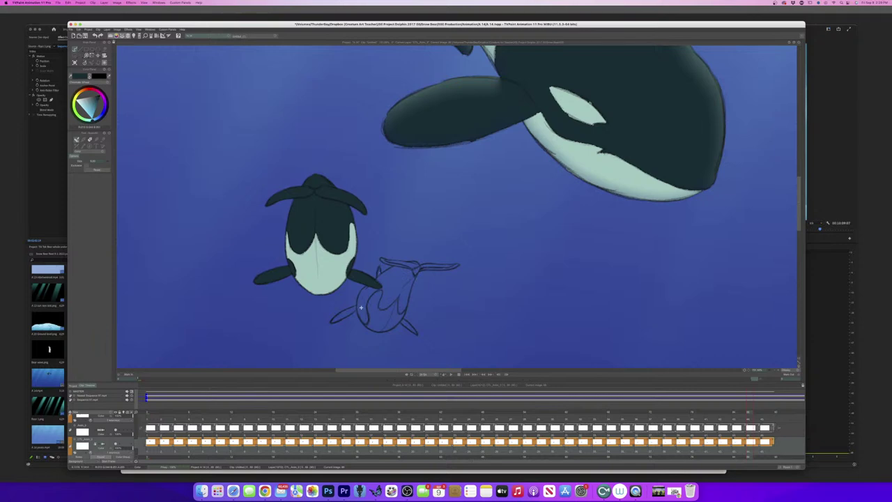
pyautogui.click(399, 307)
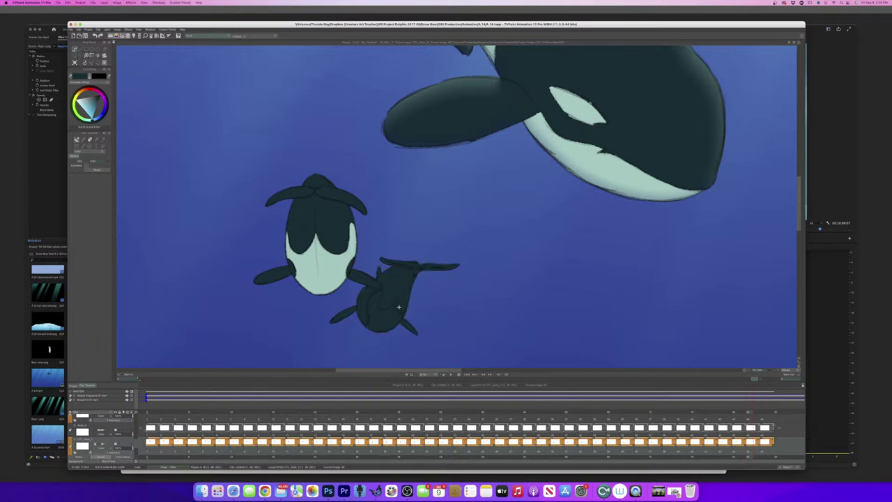
pyautogui.press('Right')
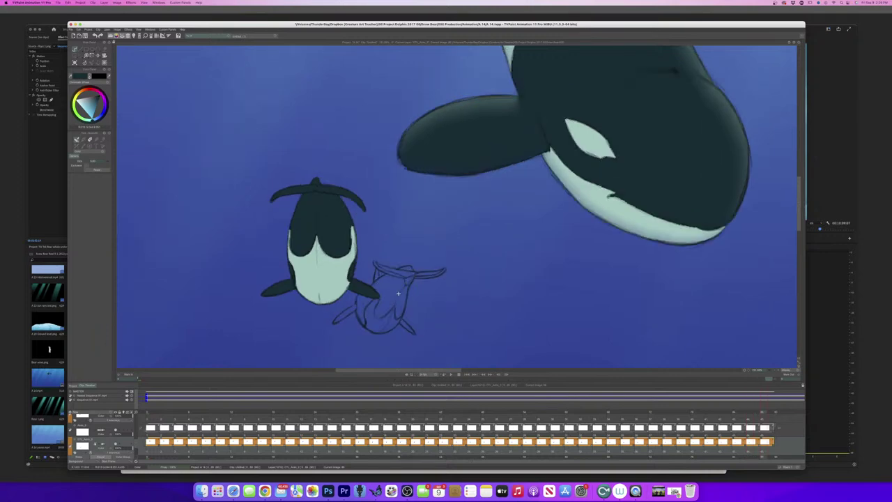
pyautogui.click(408, 328)
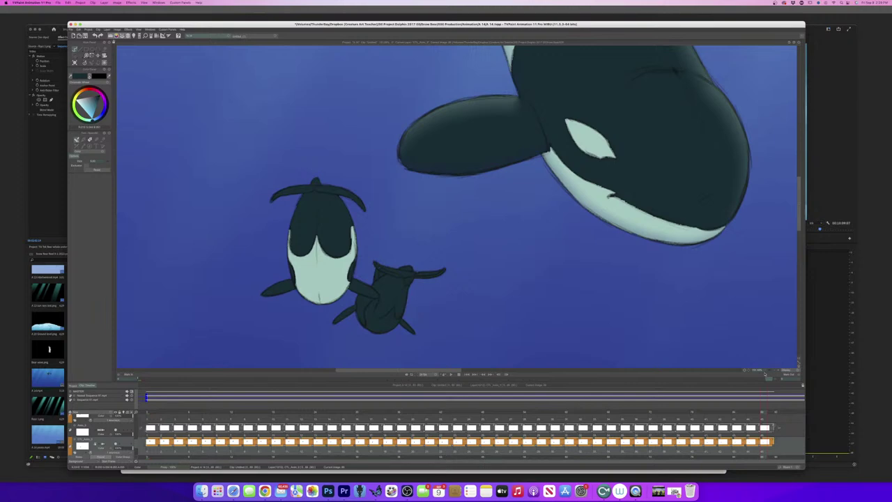
pyautogui.moveTo(764, 374); pyautogui.dragTo(779, 372)
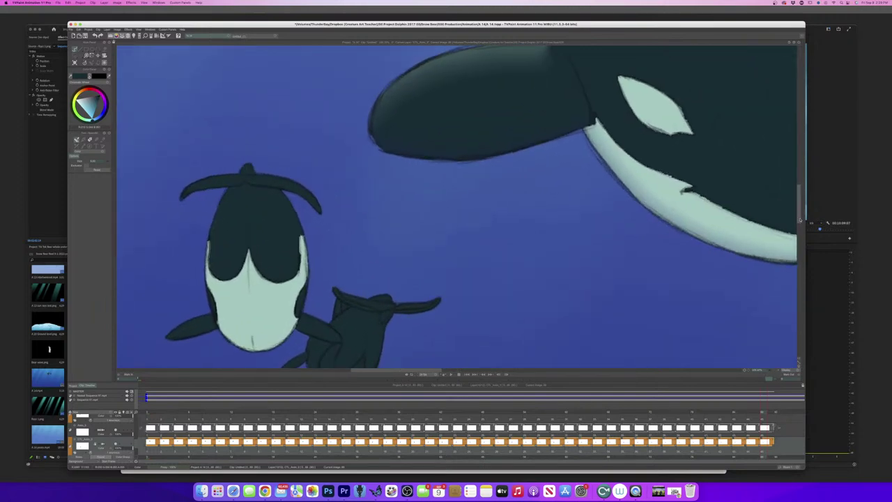
# Play back the clip with the whole frame in view to check the small orca's dark teal fills.
pyautogui.moveTo(799, 218); pyautogui.dragTo(799, 231)
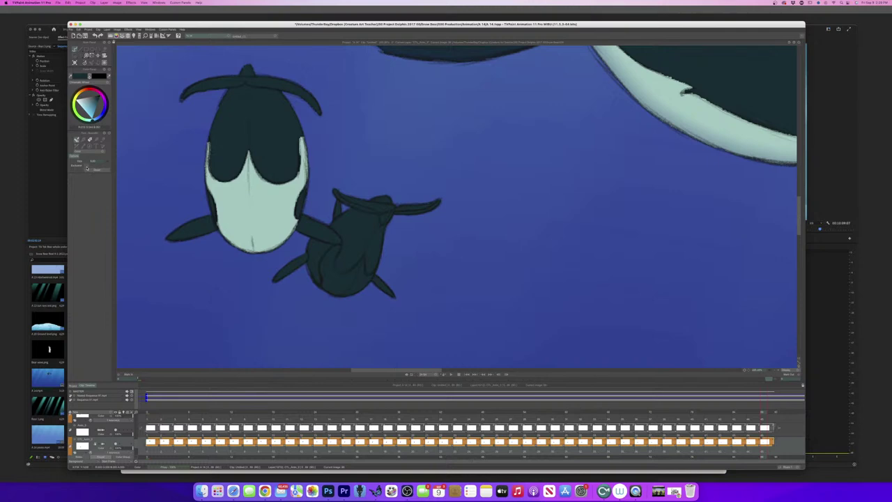
pyautogui.click(797, 365)
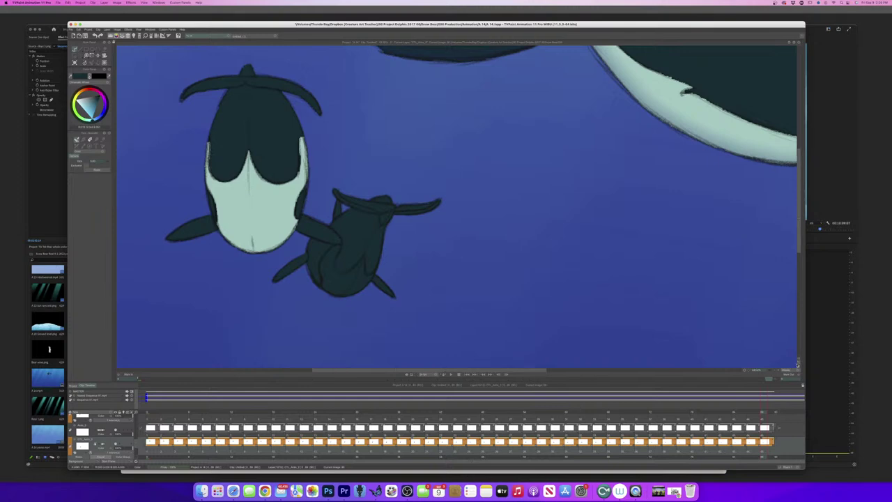
pyautogui.click(451, 374)
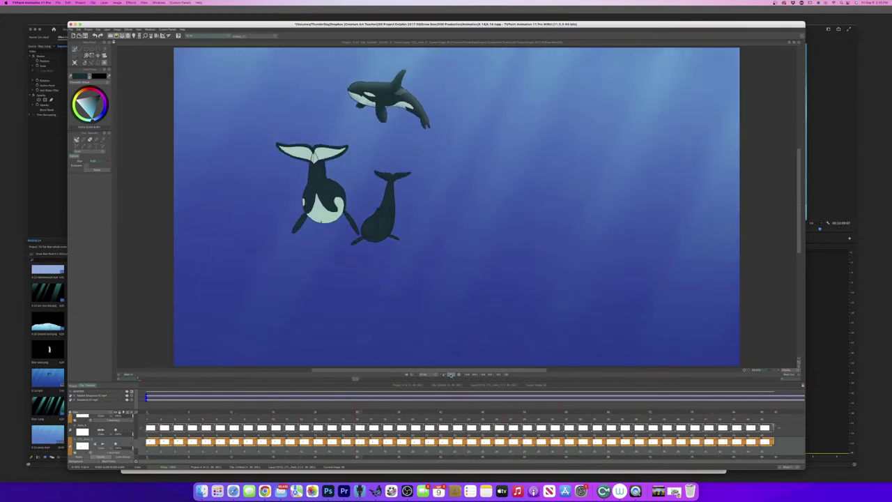
pyautogui.click(450, 374)
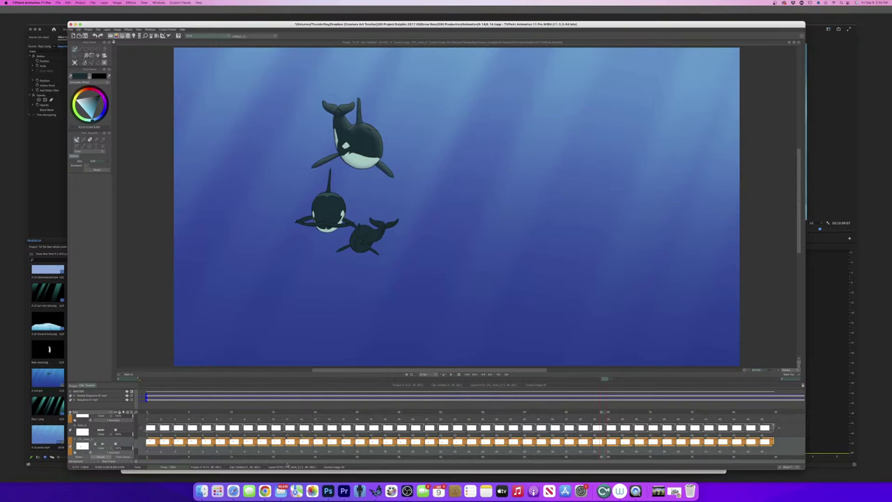
# On the clip's first frame, fill the small orca's belly and eye patches with pale mint sampled from the large orca's eye patch.
pyautogui.click(149, 418)
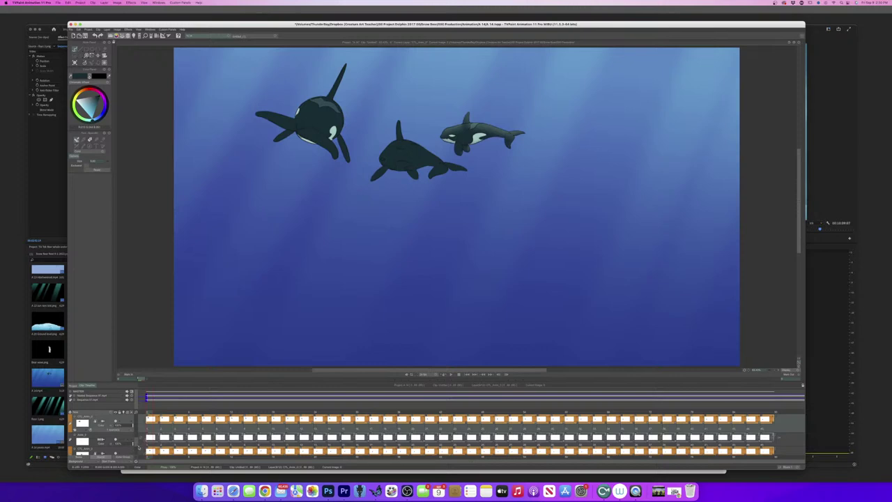
pyautogui.scroll(-2, 137, 444)
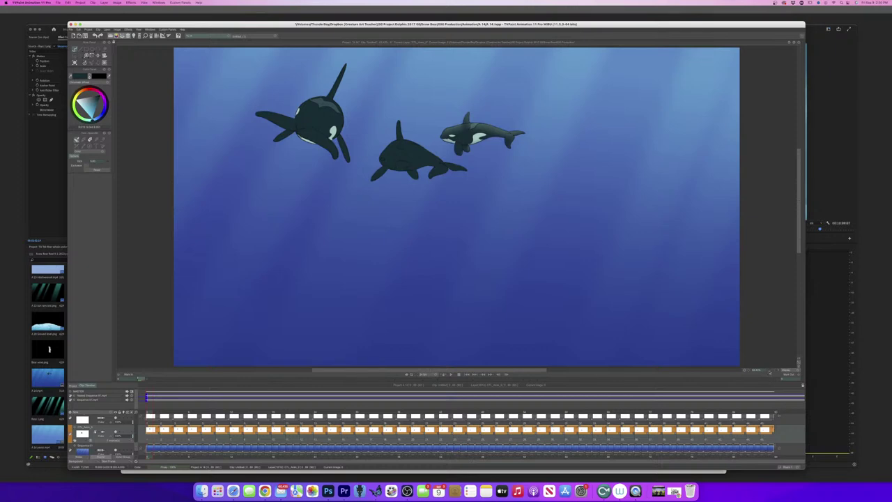
pyautogui.moveTo(799, 244); pyautogui.dragTo(797, 223)
pyautogui.moveTo(399, 370); pyautogui.dragTo(383, 370)
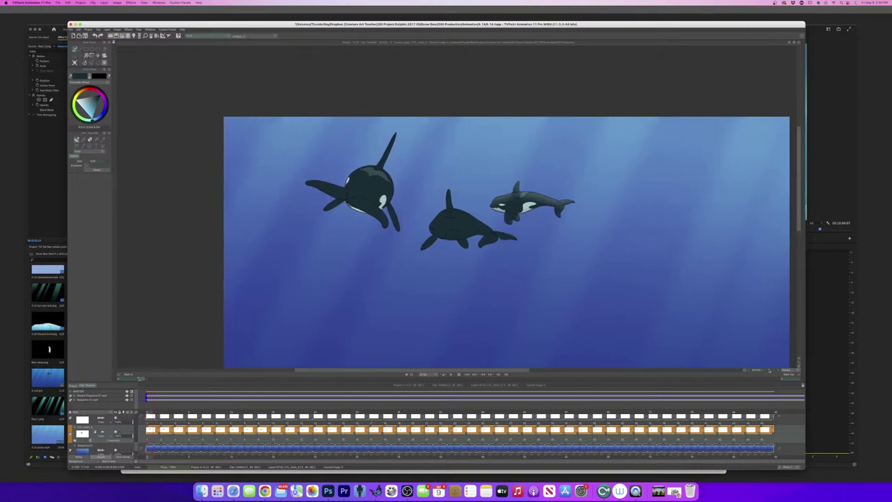
pyautogui.moveTo(769, 370); pyautogui.dragTo(778, 371)
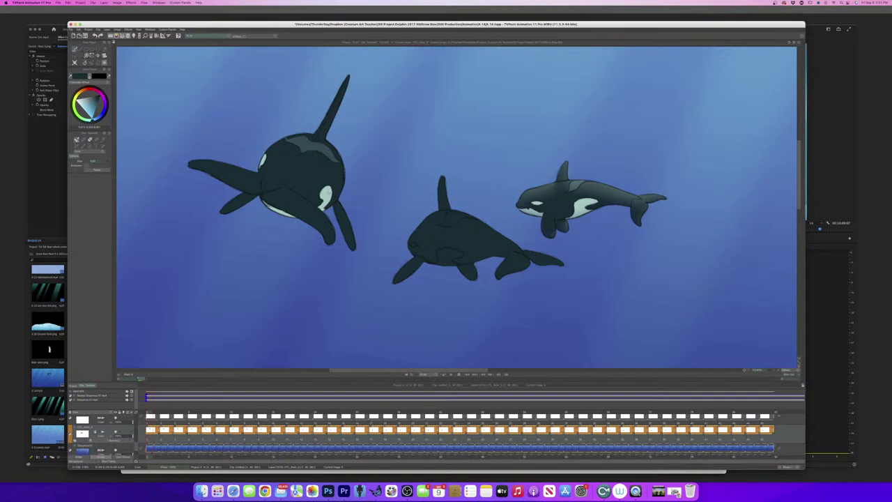
pyautogui.click(326, 196)
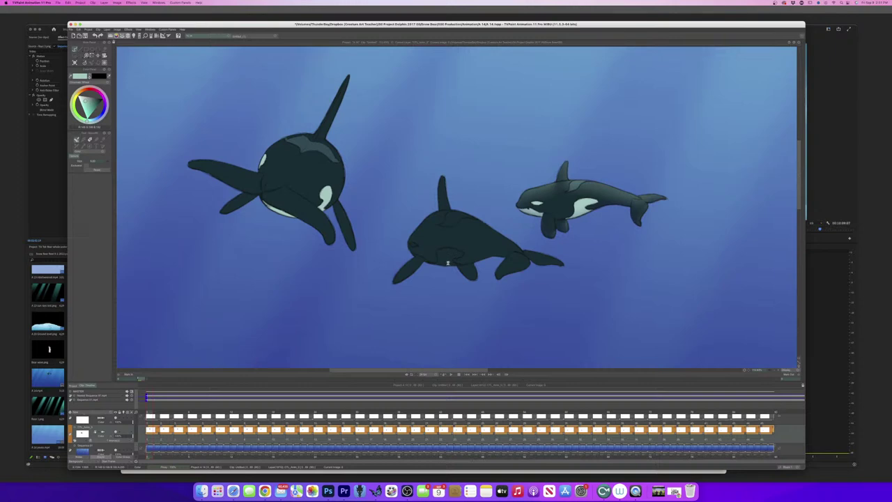
pyautogui.click(447, 263)
pyautogui.moveTo(768, 370); pyautogui.dragTo(772, 370)
pyautogui.moveTo(402, 256); pyautogui.dragTo(396, 254)
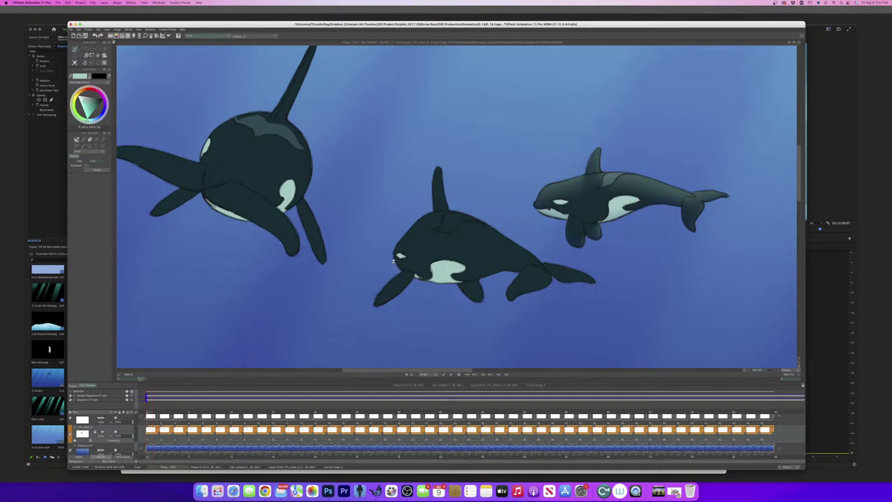
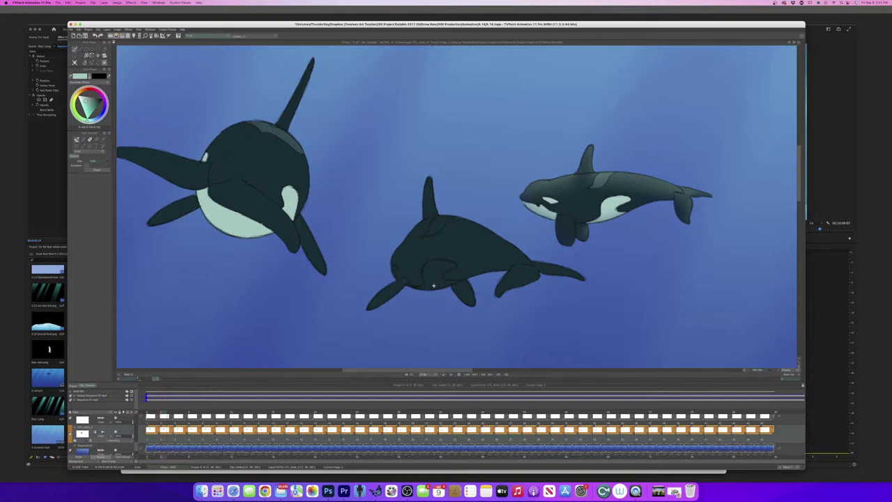
# Fill the small orca's belly on the next three frames with pale mint, including the eye patch where it shows.
pyautogui.click(410, 283)
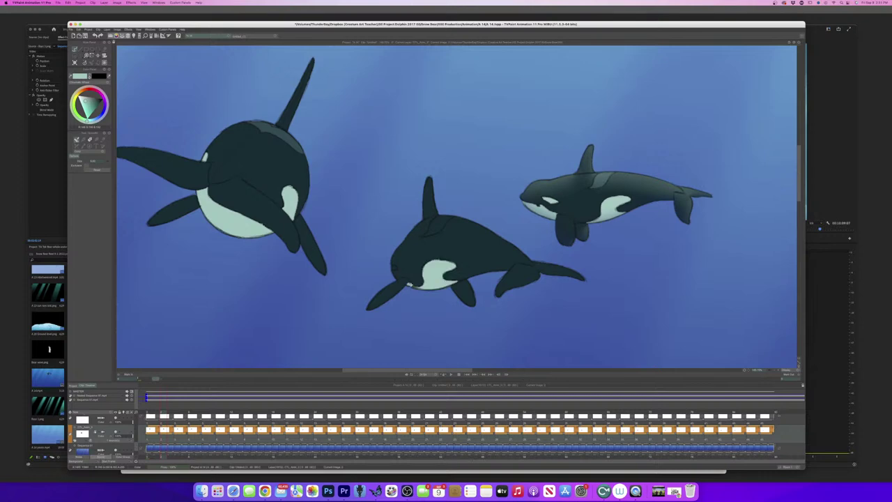
pyautogui.click(393, 268)
pyautogui.press('Right')
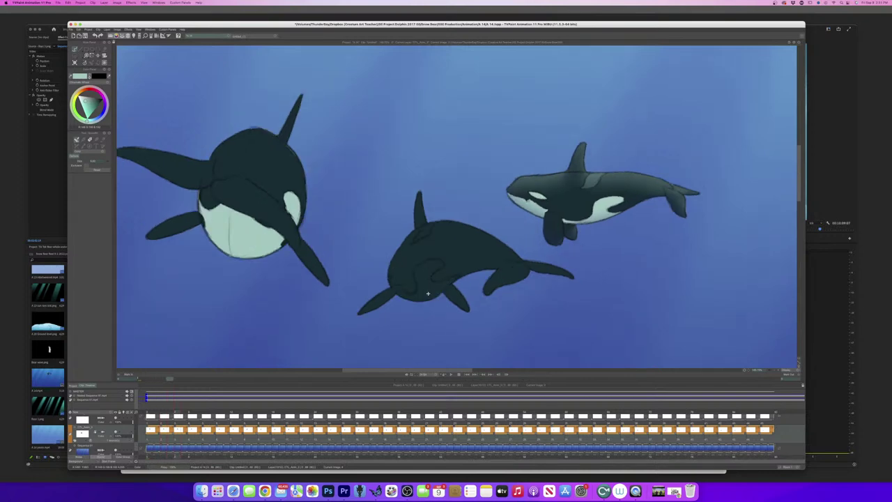
pyautogui.click(387, 277)
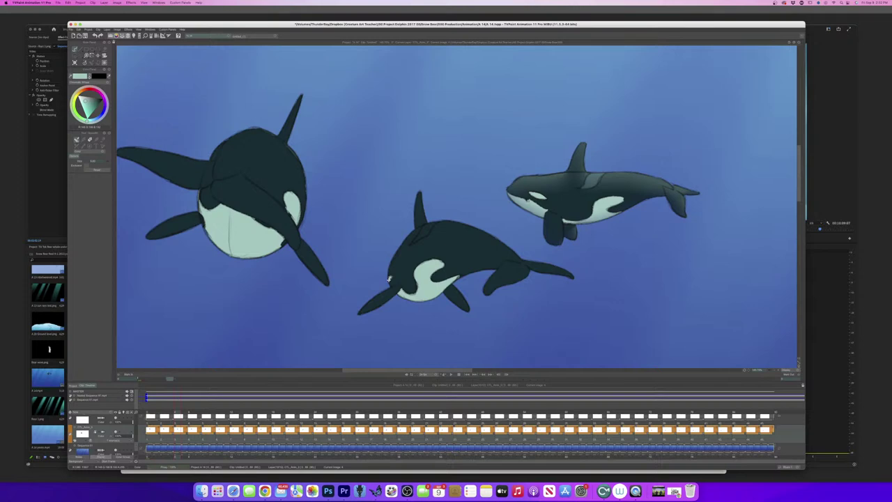
pyautogui.press('Right')
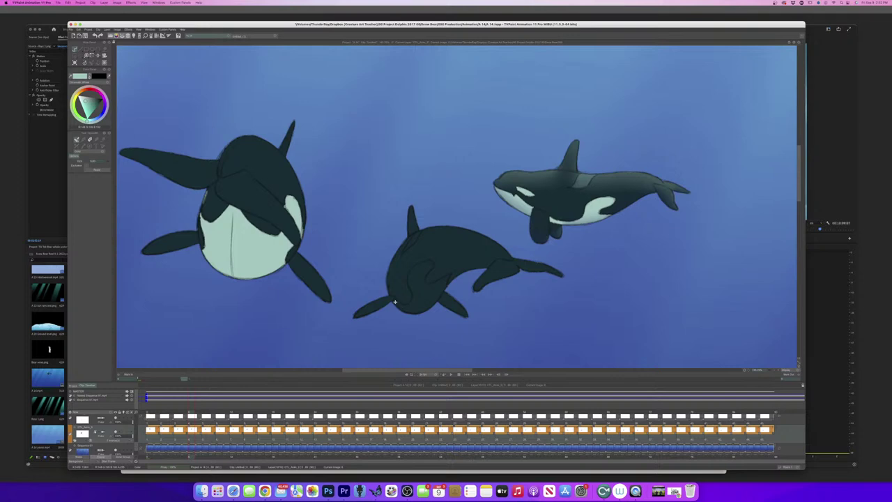
pyautogui.click(395, 301)
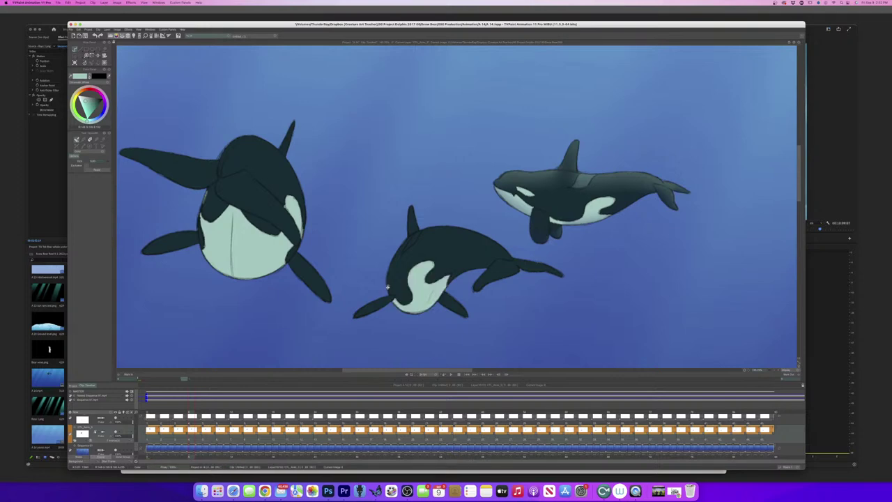
# Fill the small orca's belly marking with pale mint on the following three frames, as its body tips head-down.
pyautogui.press('Right')
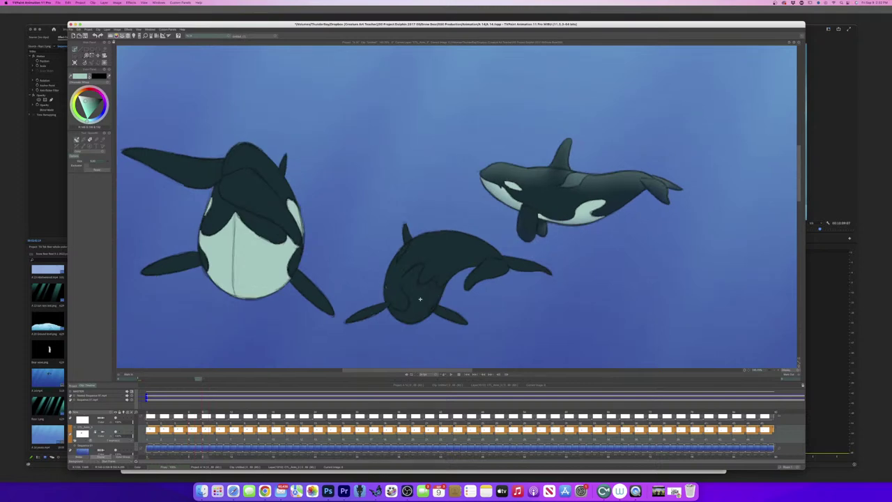
pyautogui.click(396, 307)
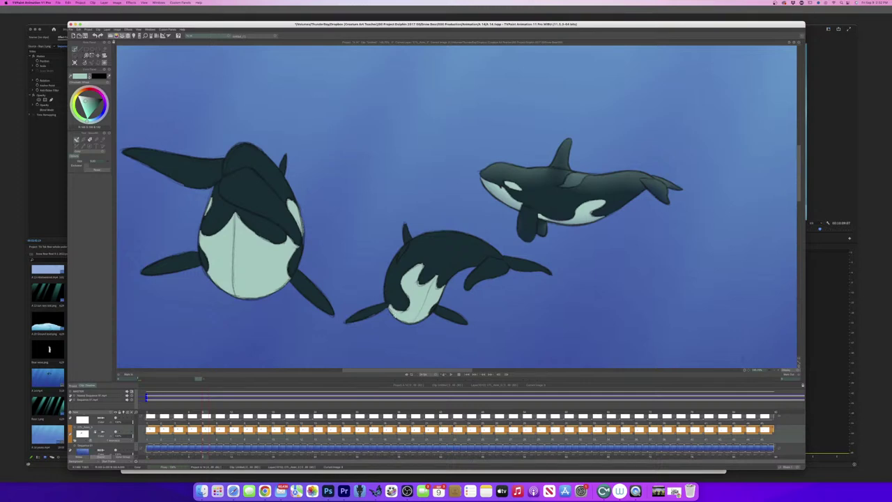
pyautogui.press('s')
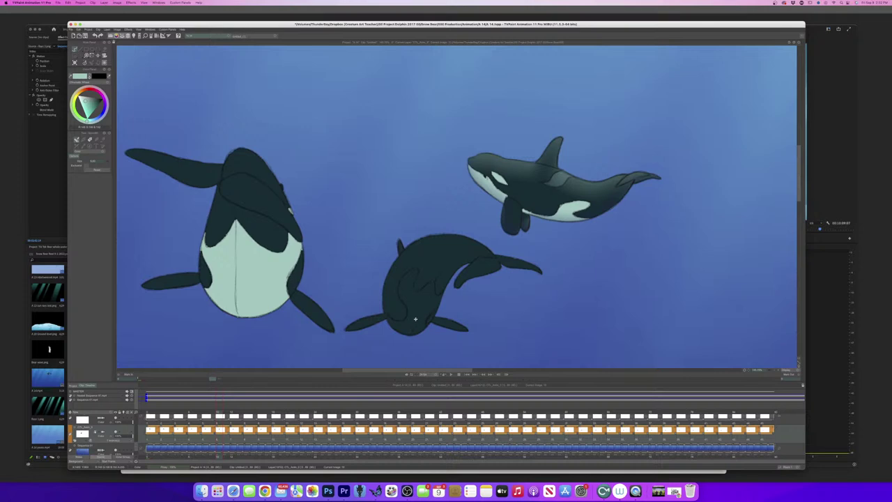
pyautogui.click(390, 321)
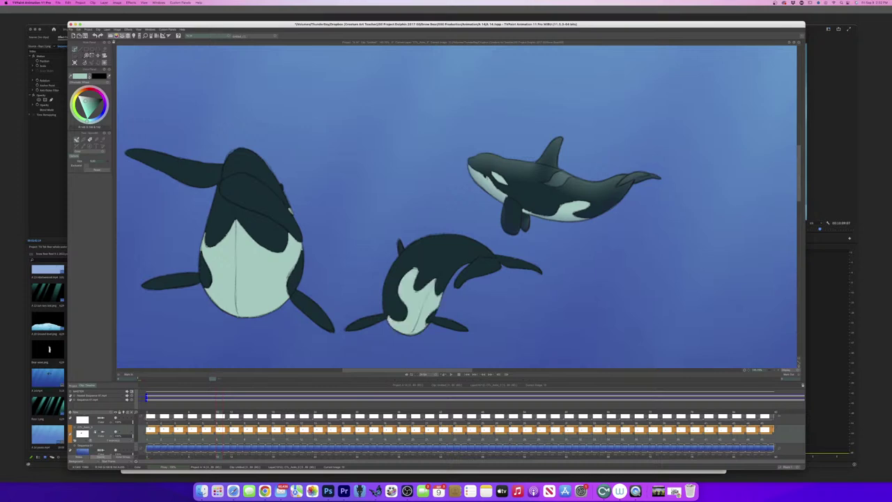
pyautogui.press('s')
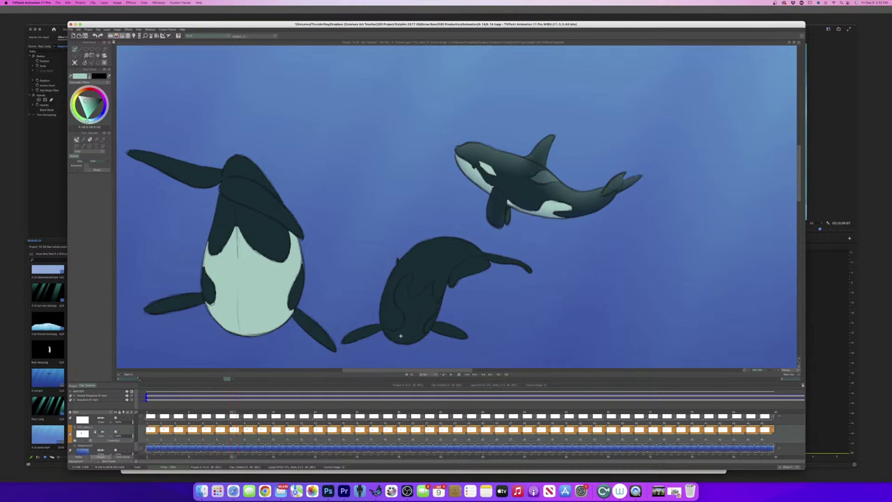
pyautogui.click(420, 335)
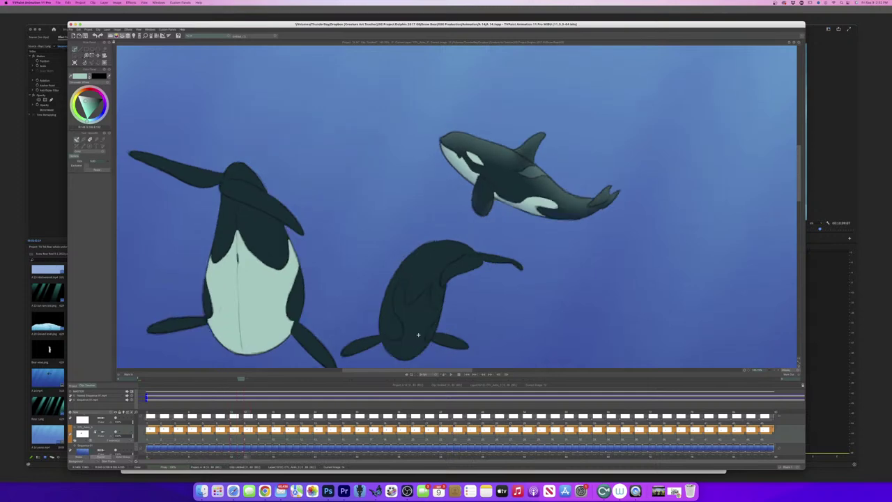
# Fill the small orca's forked belly marking with pale mint on three more frames, where its tail arches over.
pyautogui.moveTo(799, 199); pyautogui.dragTo(799, 215)
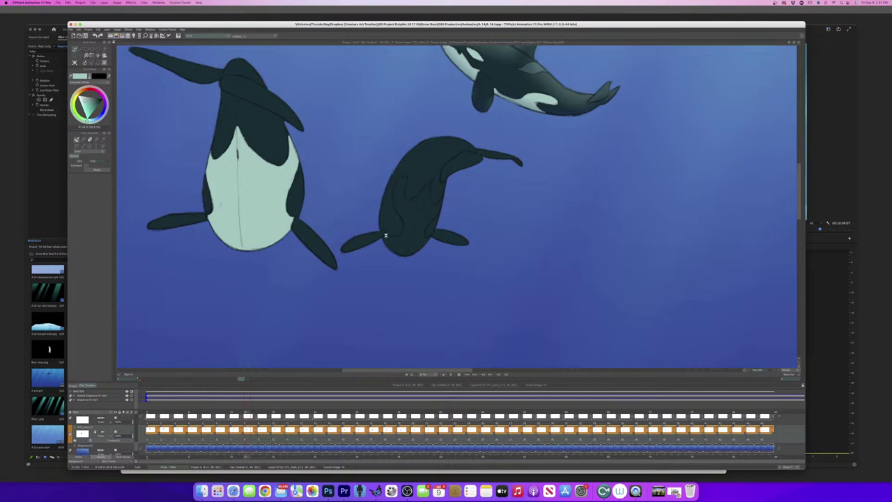
pyautogui.click(386, 237)
pyautogui.press('Right')
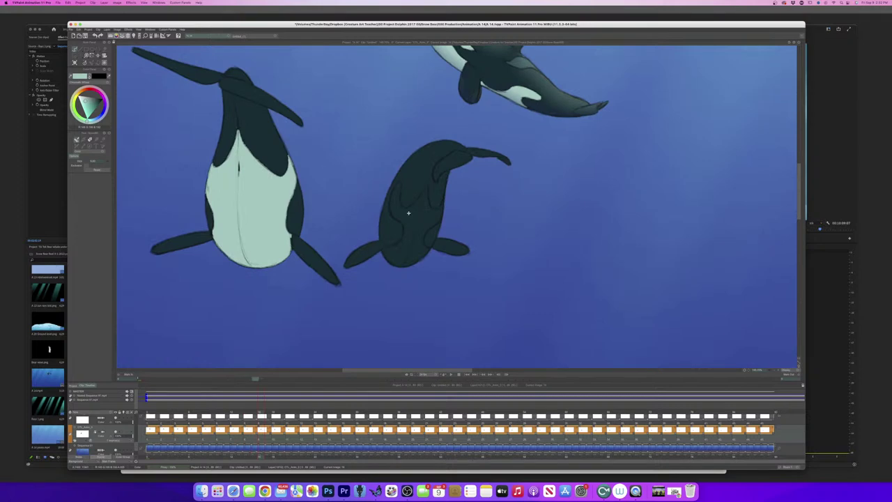
pyautogui.click(395, 249)
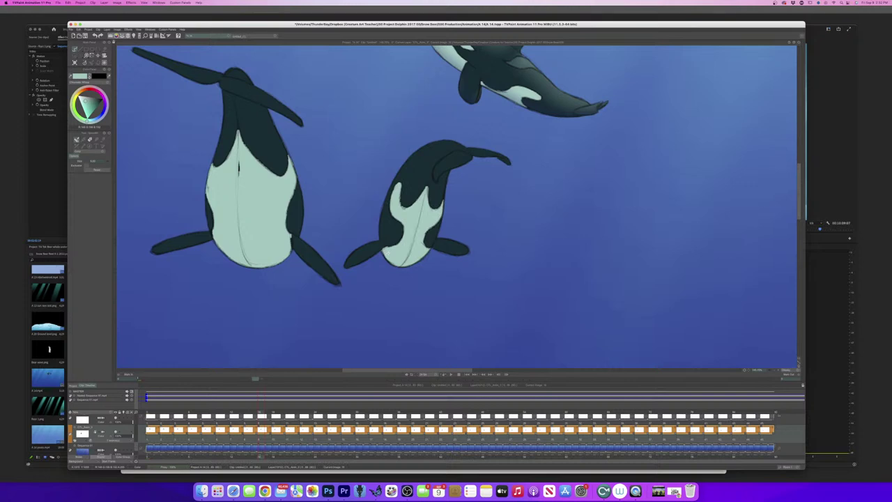
pyautogui.press('Right')
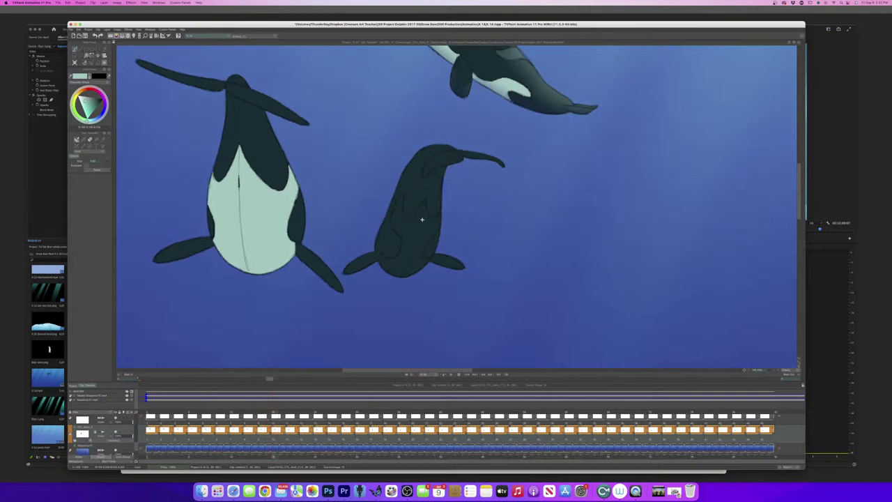
pyautogui.click(386, 263)
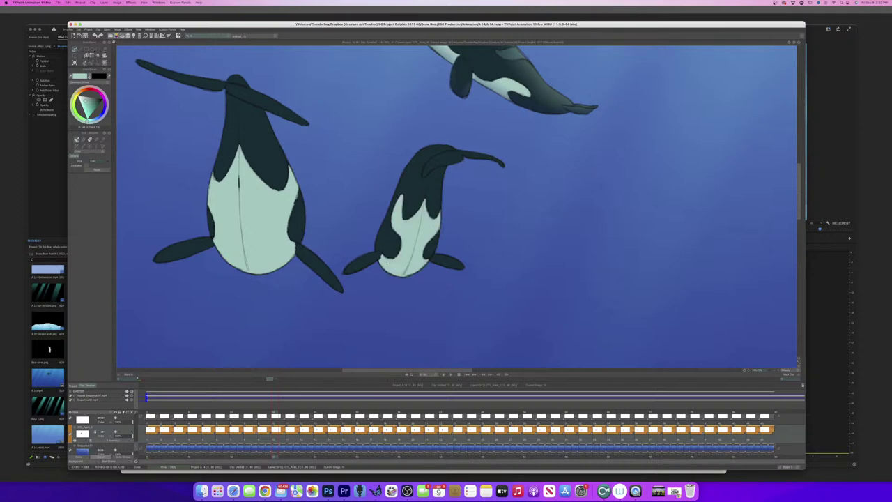
# On the next frame, fill the small orca's belly with pale mint and restore dark teal in the flank patch beside its far flipper.
pyautogui.press('Right')
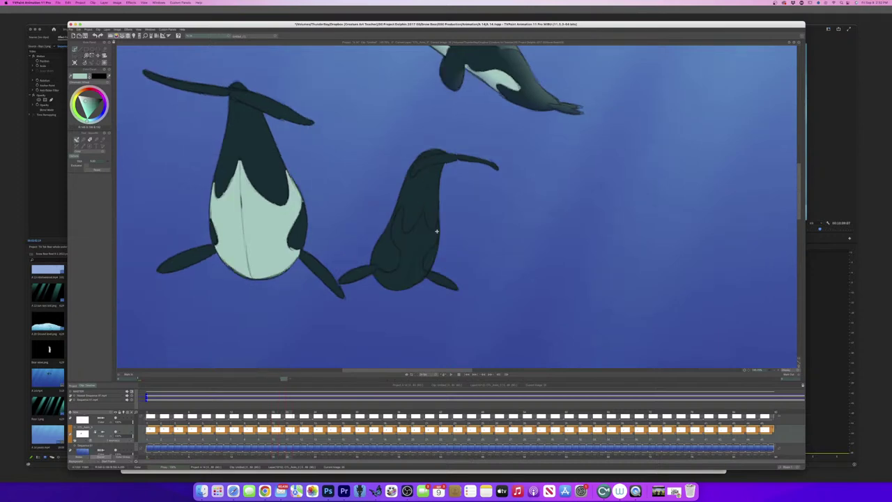
pyautogui.click(390, 268)
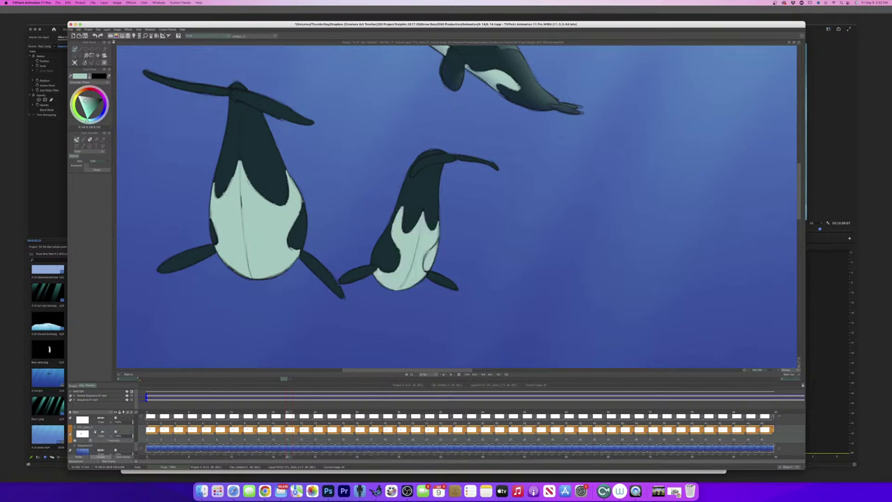
pyautogui.click(71, 75)
pyautogui.click(414, 193)
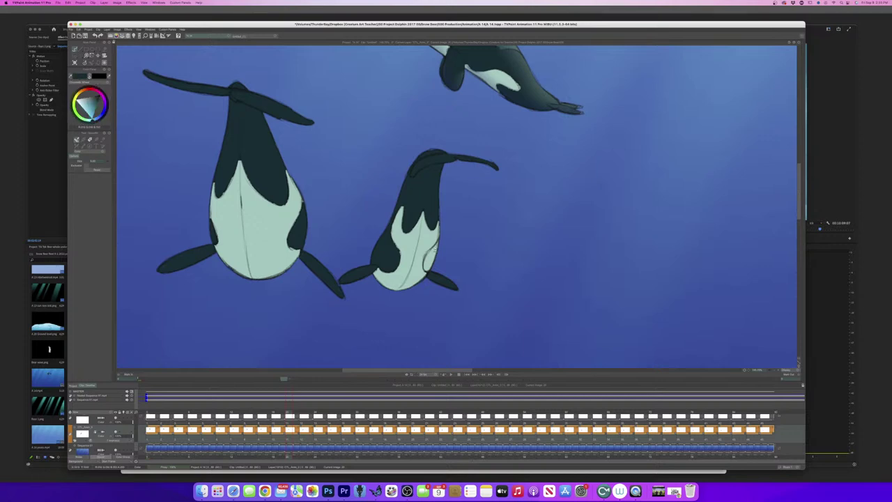
pyautogui.click(434, 249)
# Resample pale mint for the belly on the following frame, refill its enclosed flank patch with dark teal, and advance a frame.
pyautogui.keyDown('ctrl'); pyautogui.click(266, 240); pyautogui.keyUp('ctrl')
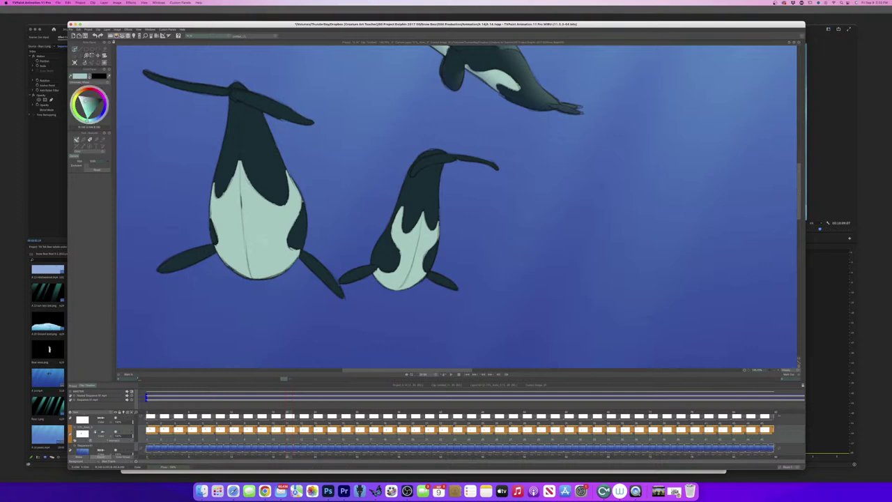
pyautogui.press('Right')
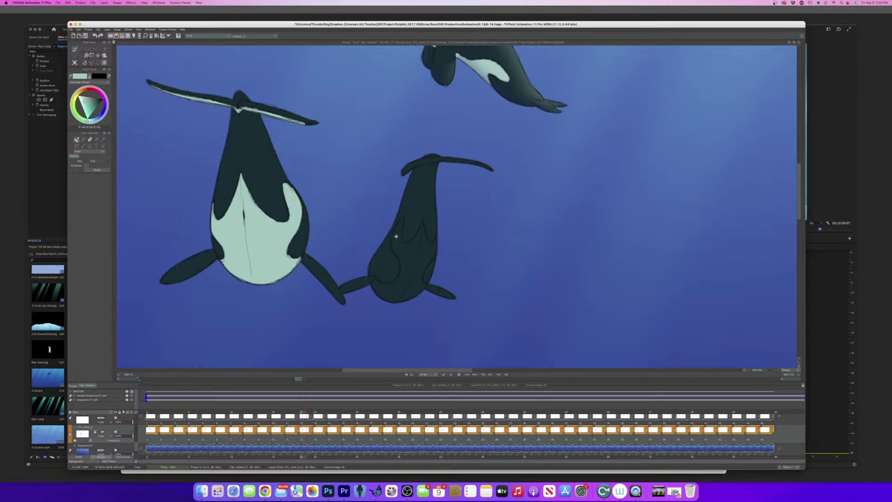
pyautogui.click(382, 286)
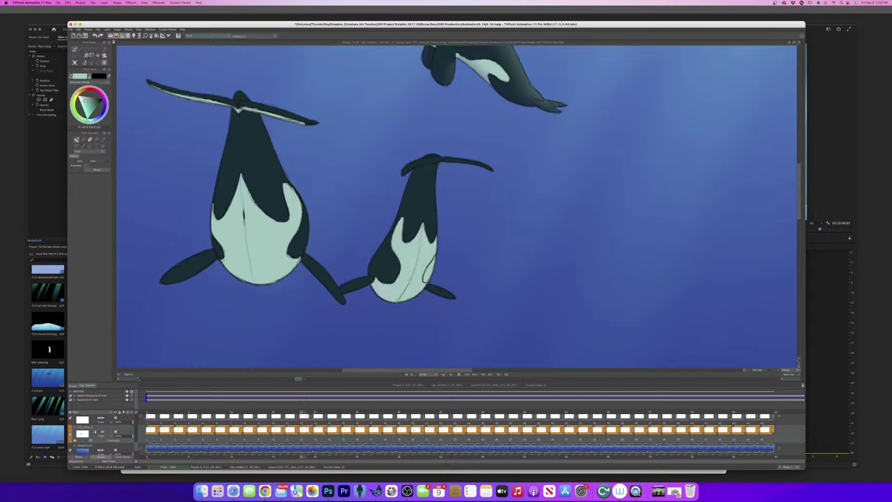
pyautogui.click(433, 219)
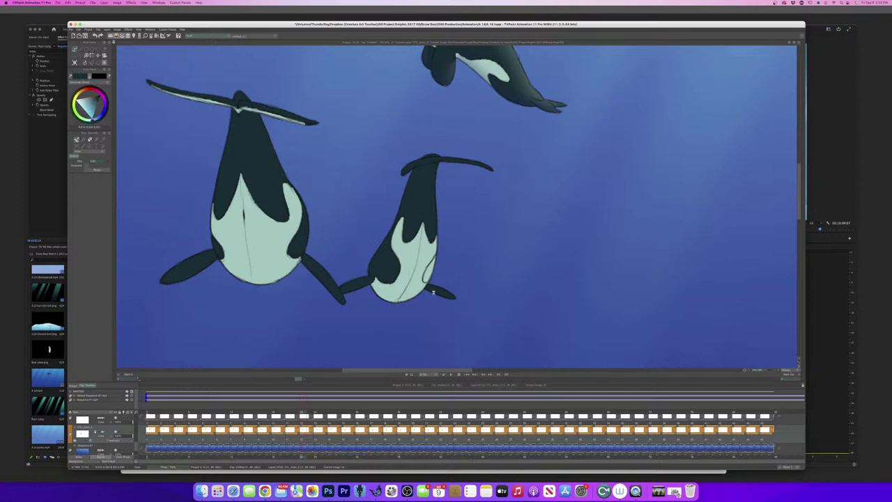
pyautogui.click(430, 271)
pyautogui.click(71, 76)
pyautogui.click(406, 274)
pyautogui.press('Right')
pyautogui.press('Right')
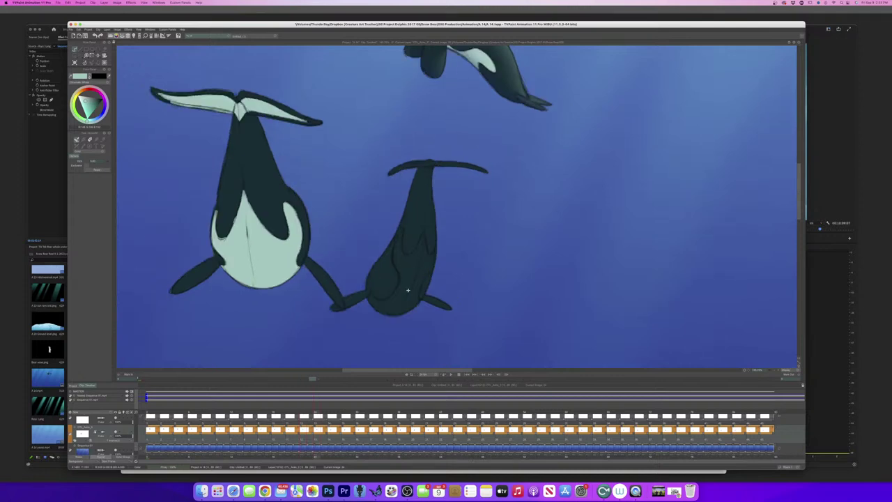
# Fill the small orca's forked belly marking with pale mint on four consecutive frames, starting with the current one.
pyautogui.click(381, 302)
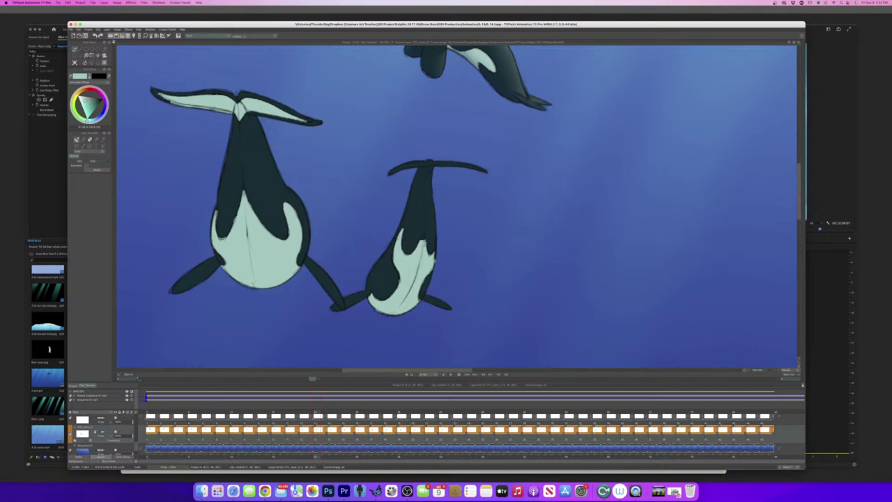
pyautogui.click(427, 251)
pyautogui.press('Right')
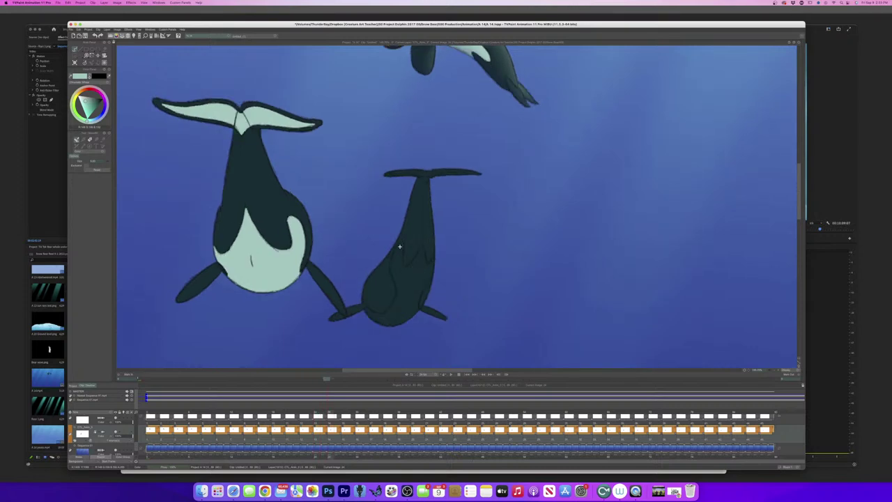
pyautogui.click(370, 311)
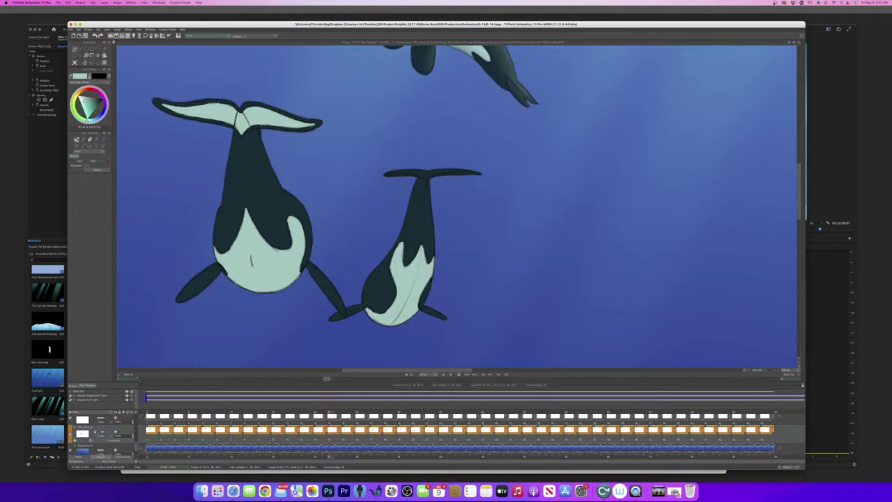
pyautogui.press('Right')
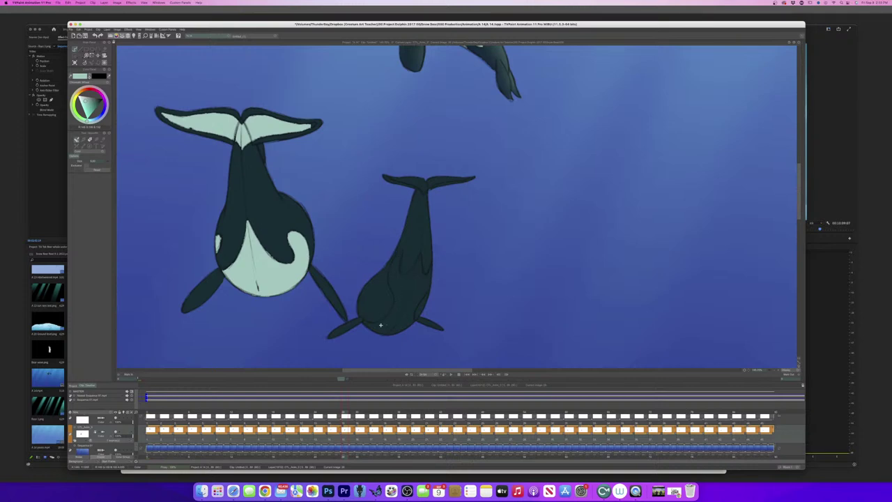
pyautogui.click(403, 325)
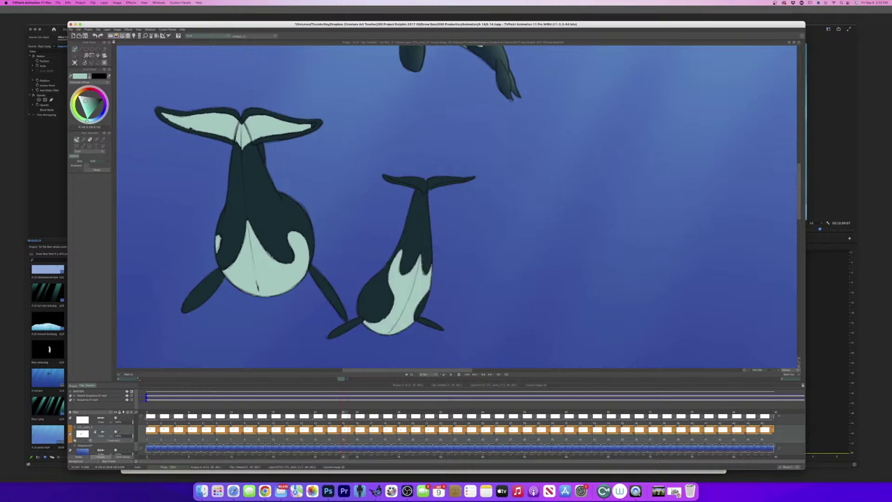
pyautogui.press('Right')
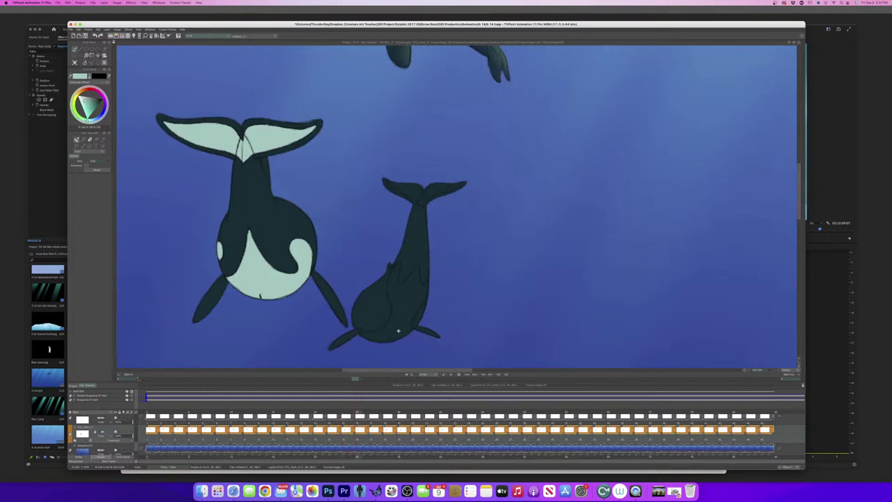
pyautogui.click(370, 335)
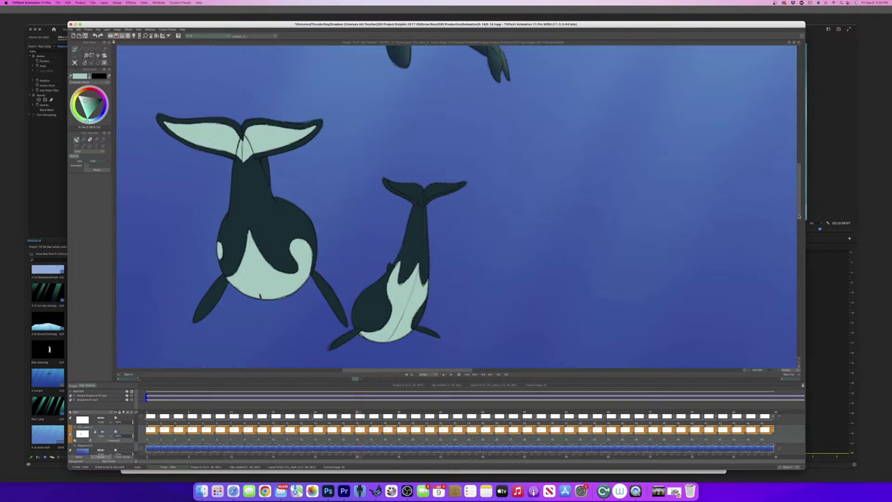
# Fill the small orca's belly marking and the small eye patch beside its near flipper with pale mint on the next three frames.
pyautogui.moveTo(799, 216); pyautogui.dragTo(799, 229)
pyautogui.press('Right')
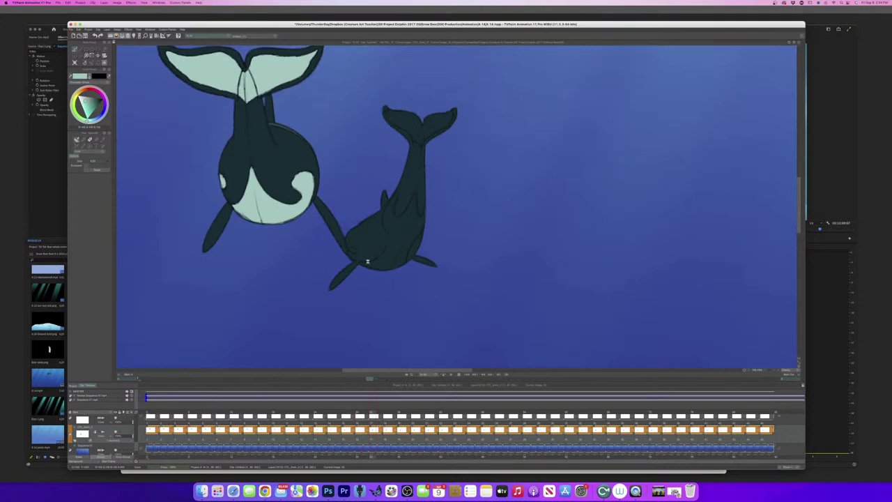
pyautogui.click(367, 261)
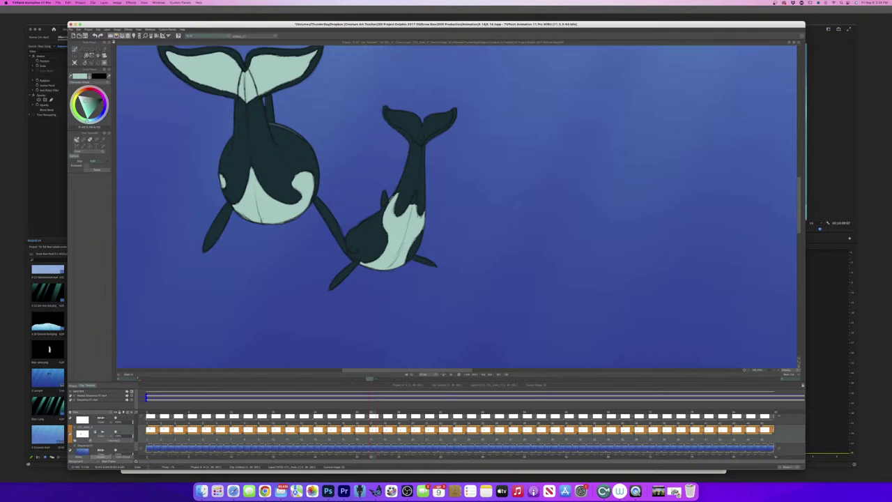
pyautogui.click(413, 230)
pyautogui.click(351, 249)
pyautogui.press('Right')
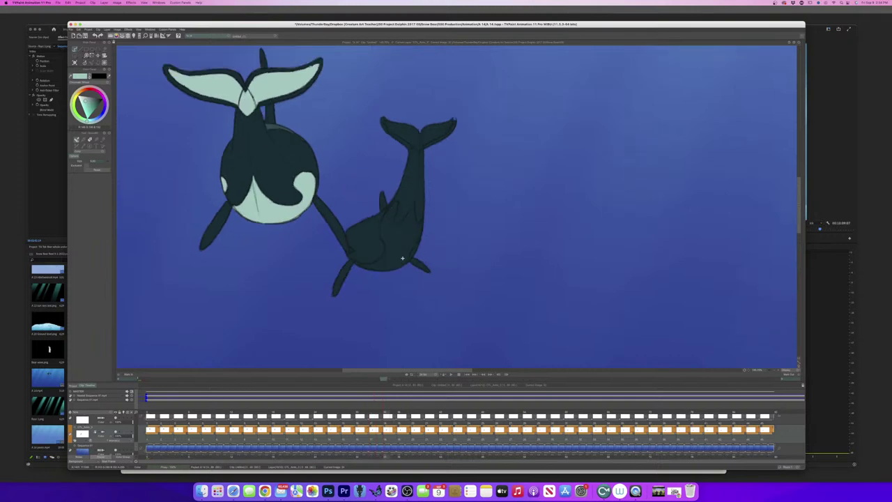
pyautogui.click(356, 261)
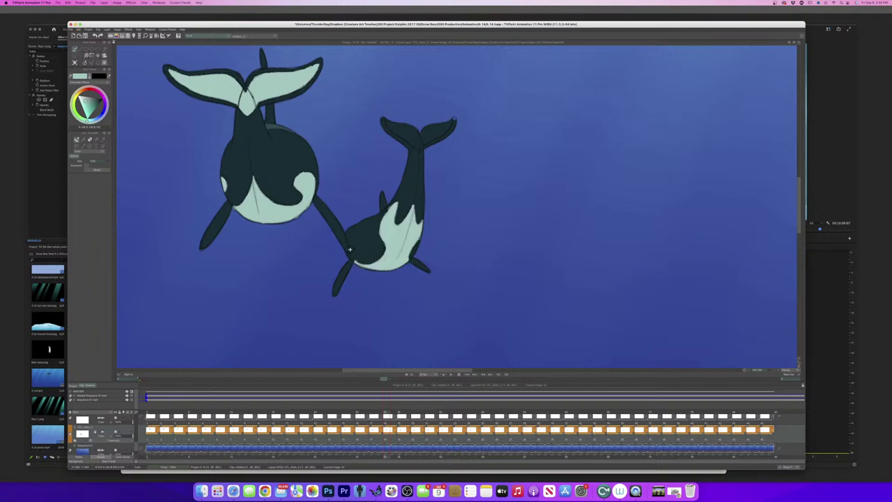
pyautogui.click(350, 249)
pyautogui.press('Right')
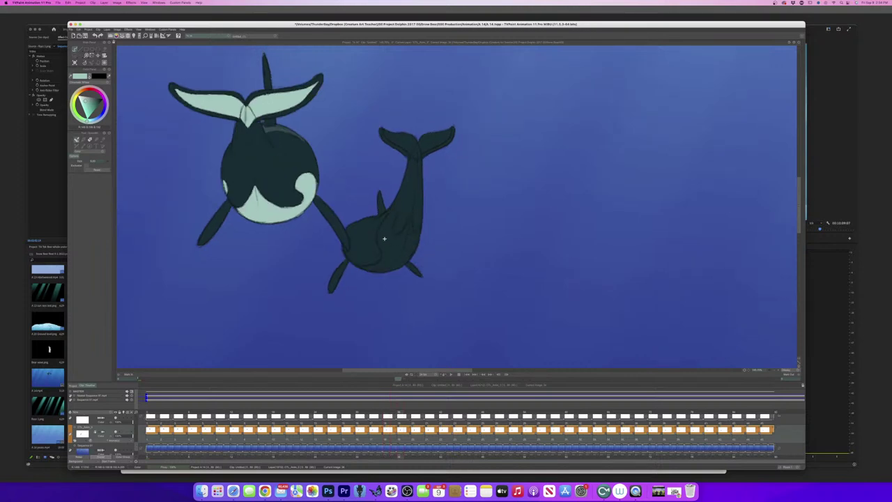
pyautogui.click(356, 262)
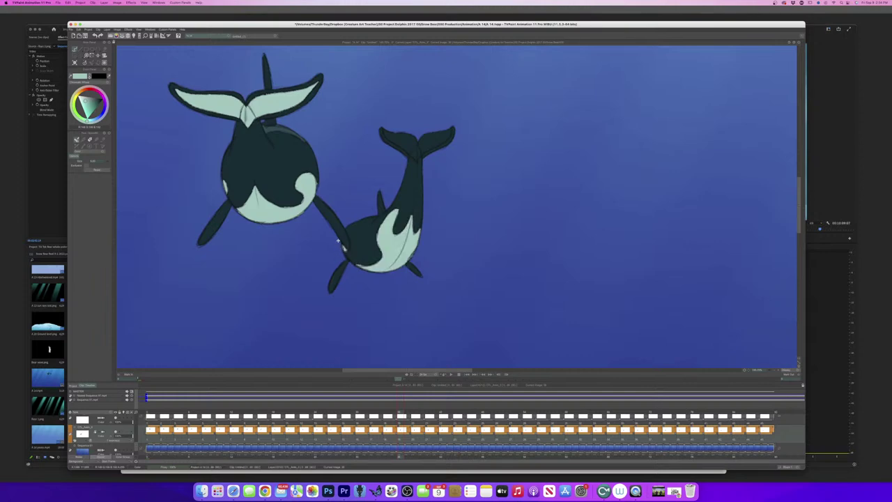
# Go back to the frame where the small orca's flukes spread almost flat and fill the tiny patch at its tail base with pale mint.
pyautogui.press('Right')
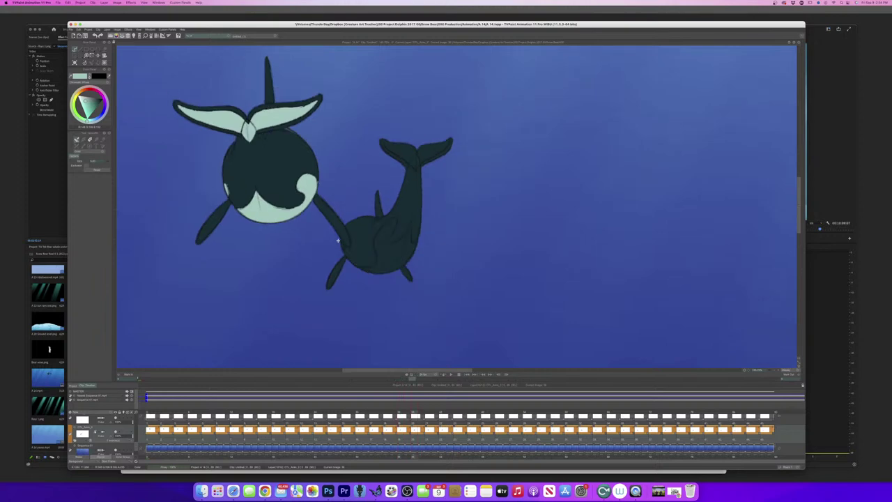
pyautogui.press('Left')
pyautogui.press('Left')
pyautogui.press('Left')
pyautogui.press('Left')
pyautogui.press('Left')
pyautogui.press('Left')
pyautogui.press('Left')
pyautogui.press('Left')
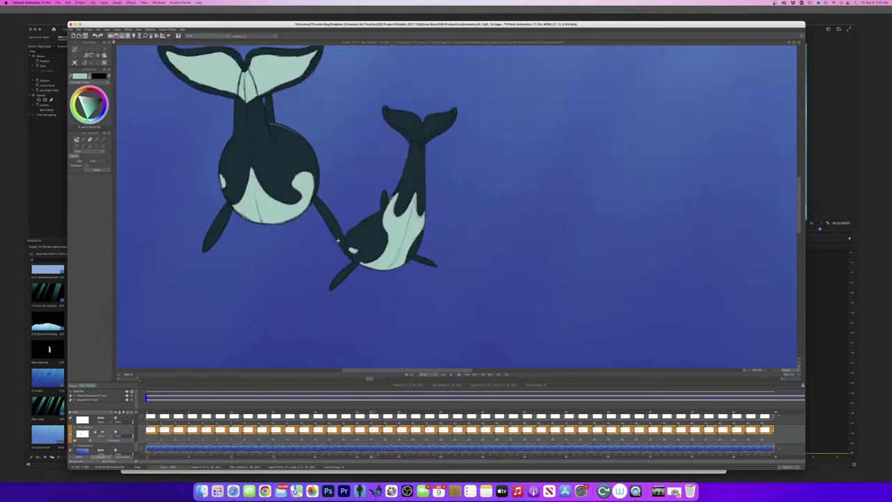
pyautogui.press('Left')
pyautogui.press('Left')
pyautogui.press('Left')
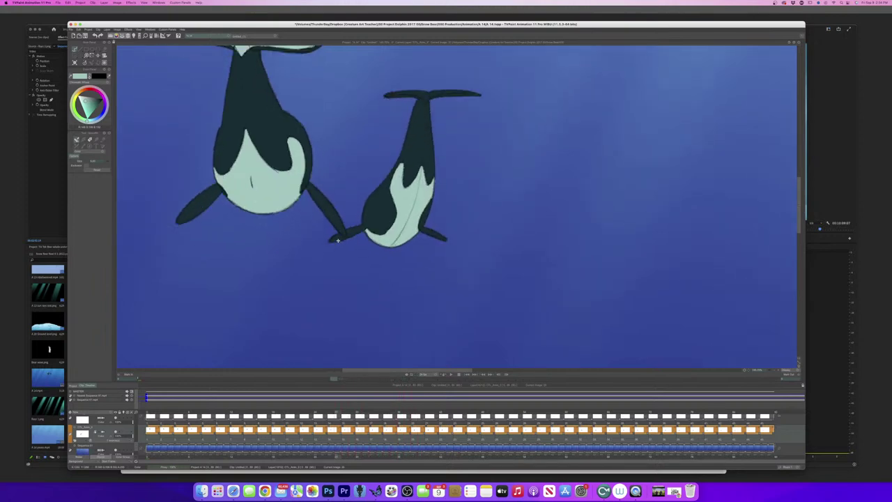
pyautogui.press('Left')
pyautogui.press('Left')
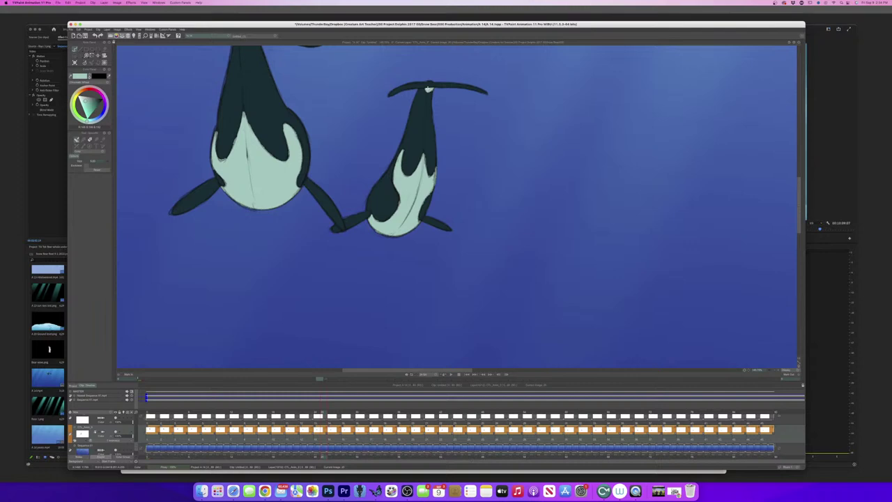
pyautogui.press('Left')
pyautogui.press('Left')
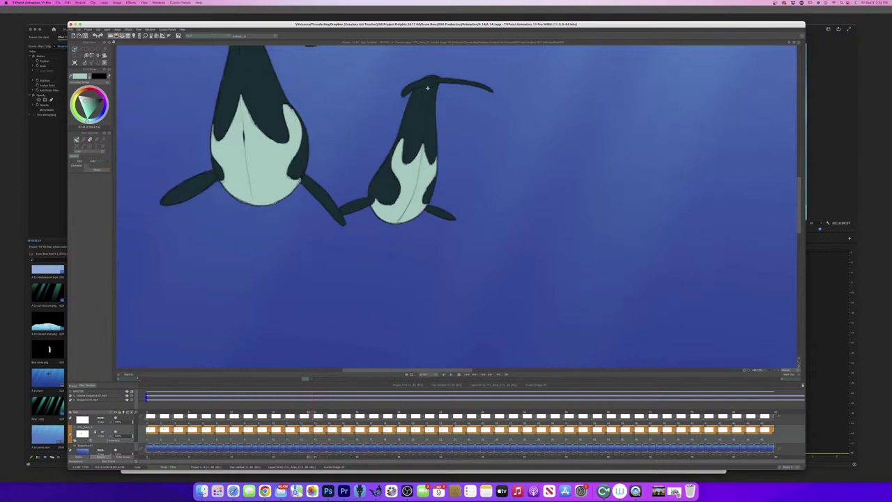
# On the frame after the tail-base patch, fill the undersides of both small orca flukes with pale mint, advance a frame and save the project.
pyautogui.press('Right')
pyautogui.press('Right')
pyautogui.press('Right')
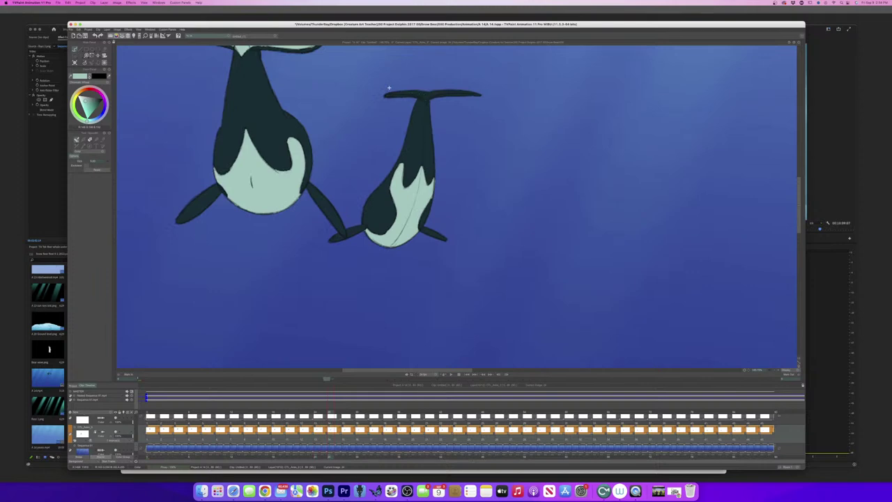
pyautogui.click(397, 88)
pyautogui.click(471, 91)
pyautogui.click(470, 89)
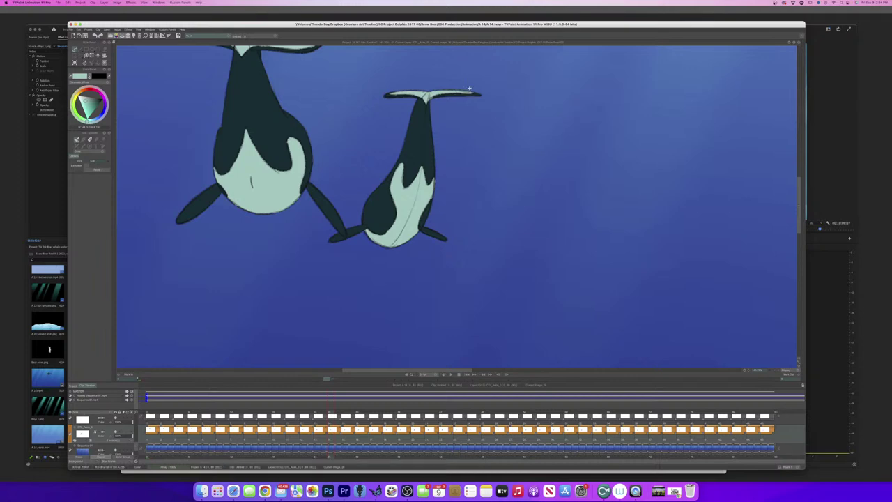
pyautogui.press('Right')
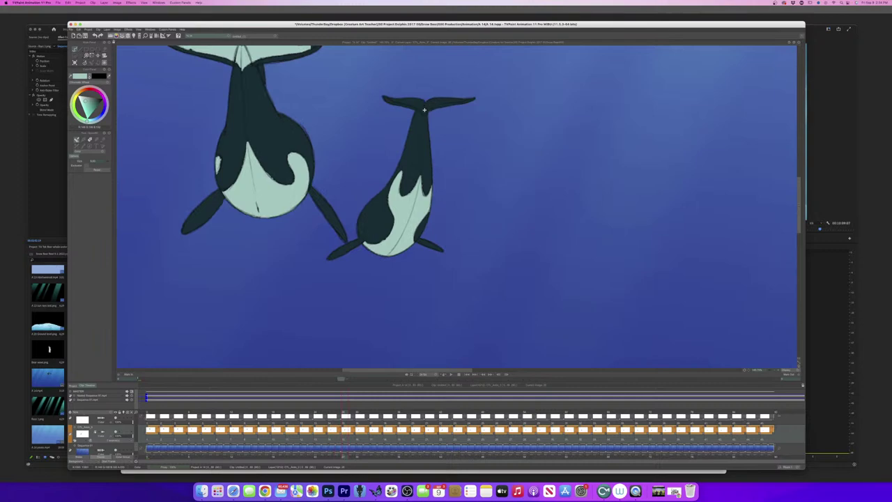
pyautogui.press('super+s')
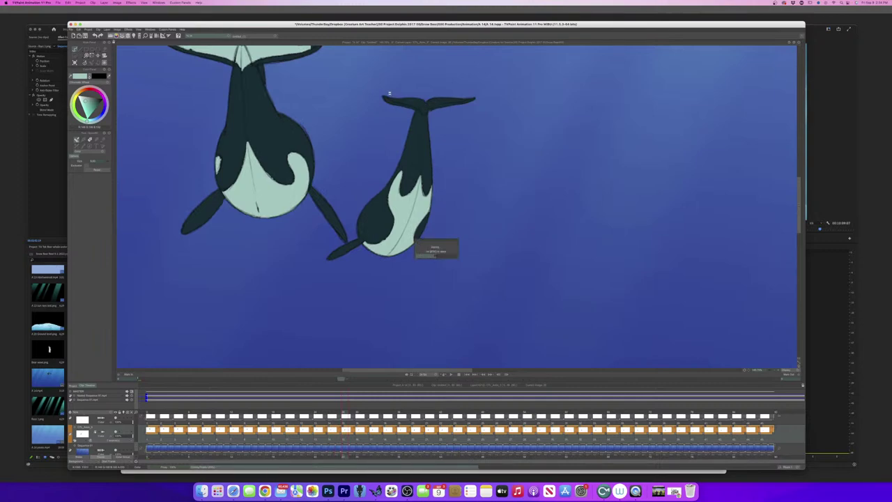
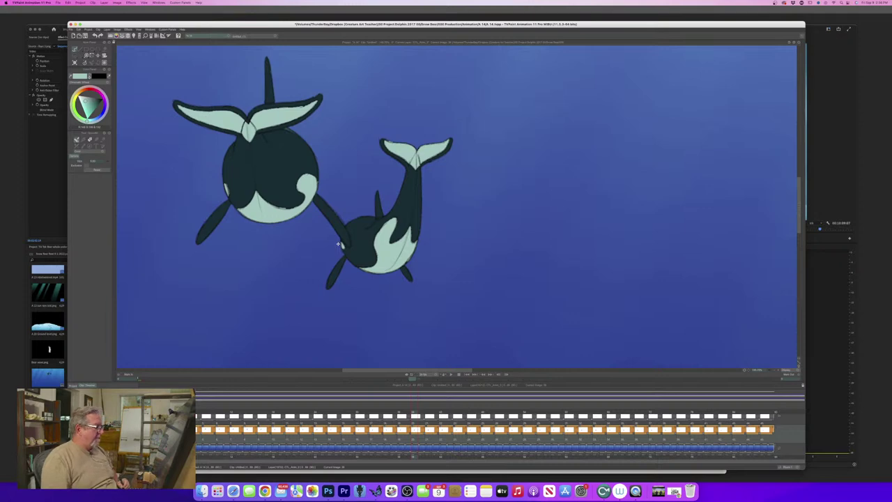
# Add the small orca's pale mint belly and eye markings on the next two frames, filling its fluke undersides too on the second.
pyautogui.press('Right')
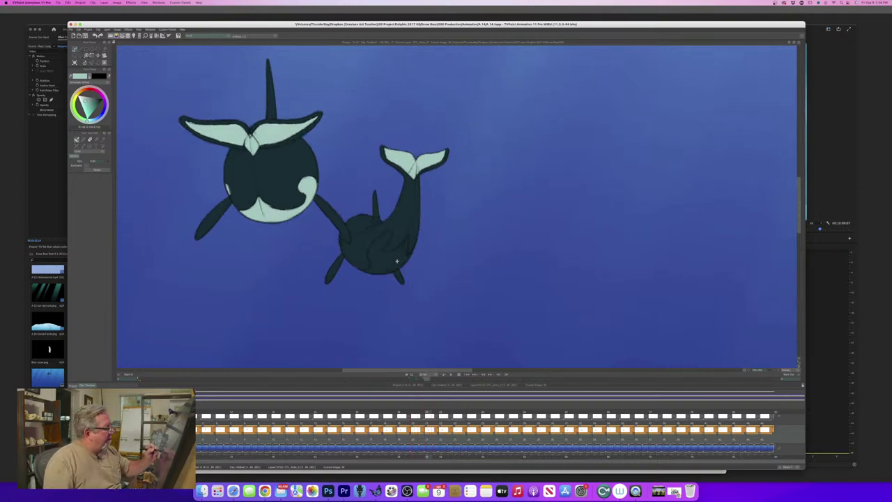
pyautogui.click(360, 264)
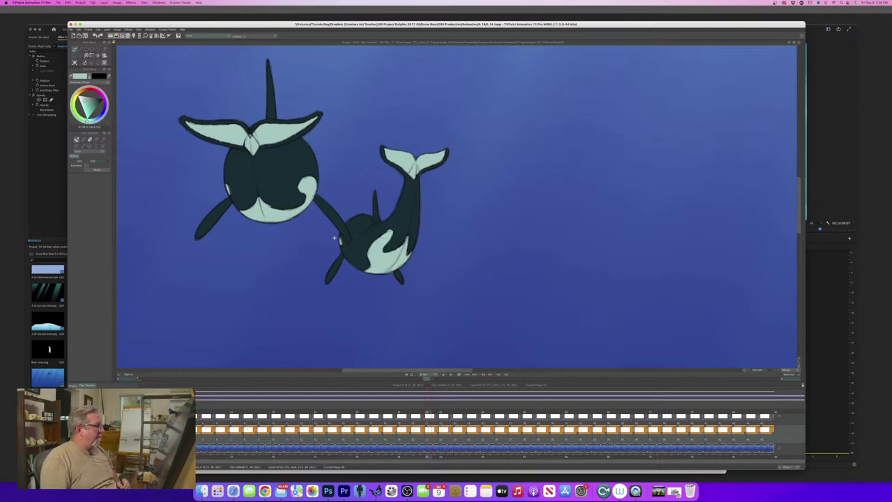
pyautogui.press('Right')
pyautogui.press('Right')
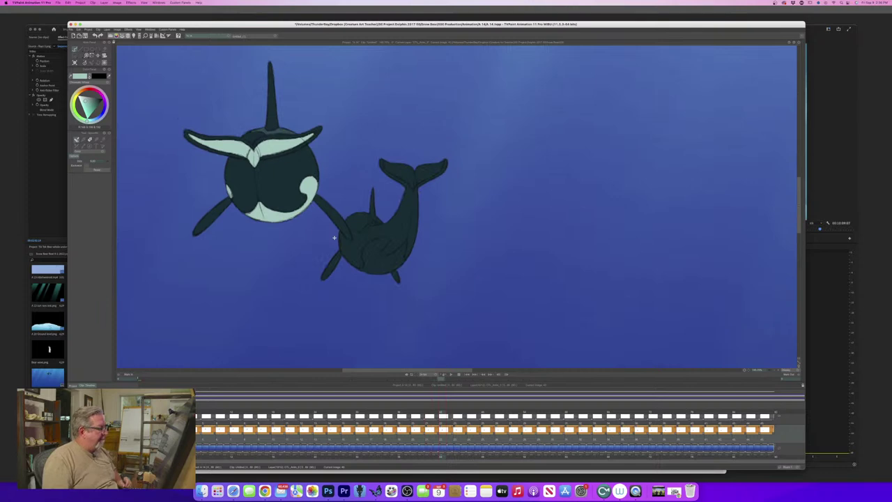
pyautogui.click(369, 258)
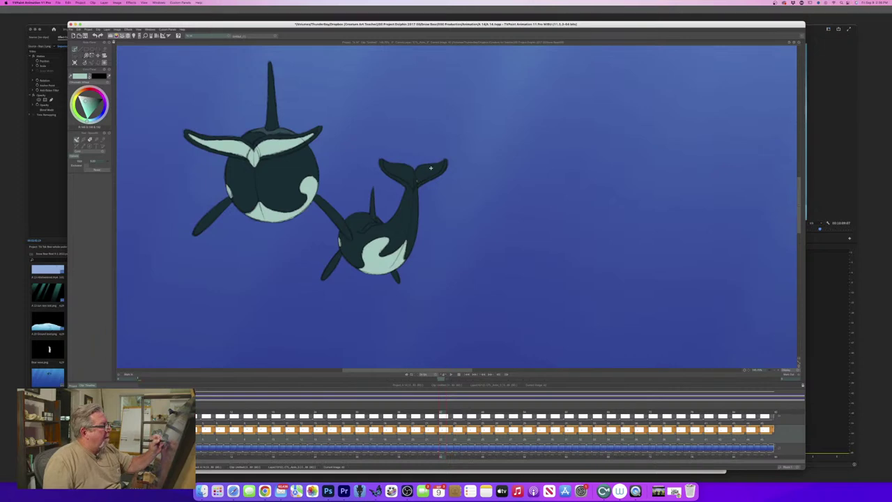
pyautogui.click(395, 168)
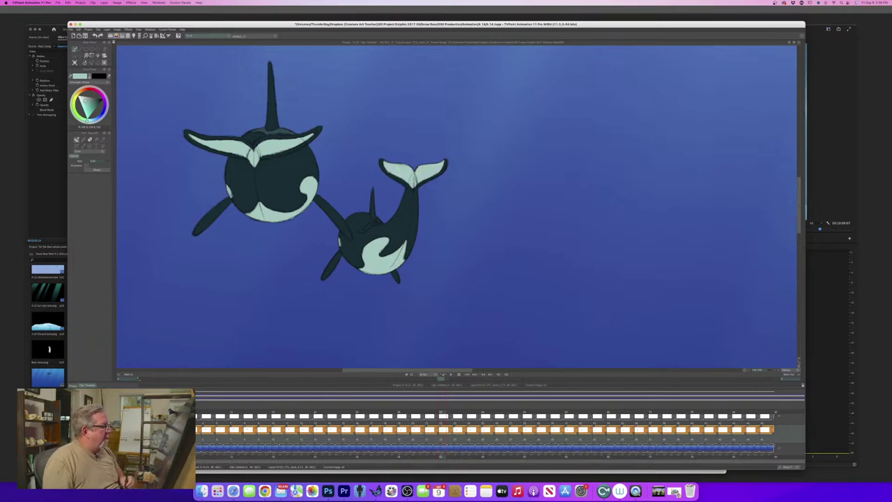
# Fill the small orca's fluke undersides and curled belly marking with pale mint on the following two frames.
pyautogui.press('Right')
pyautogui.press('Right')
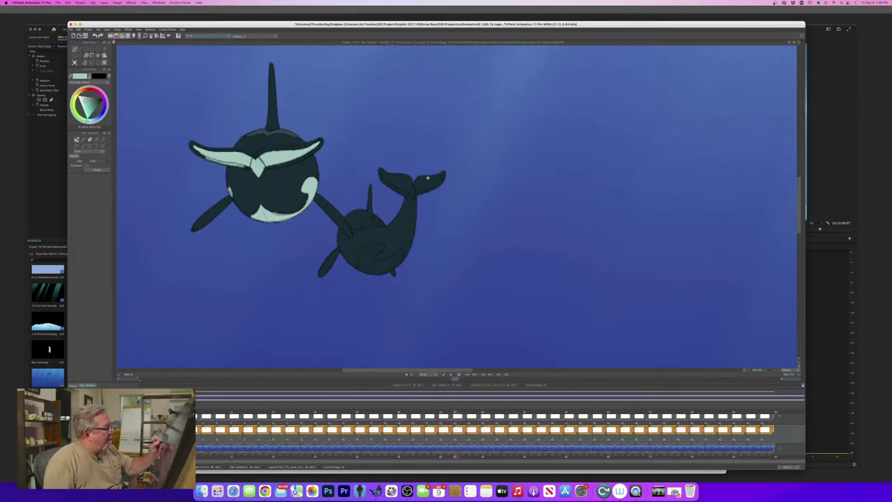
pyautogui.click(386, 172)
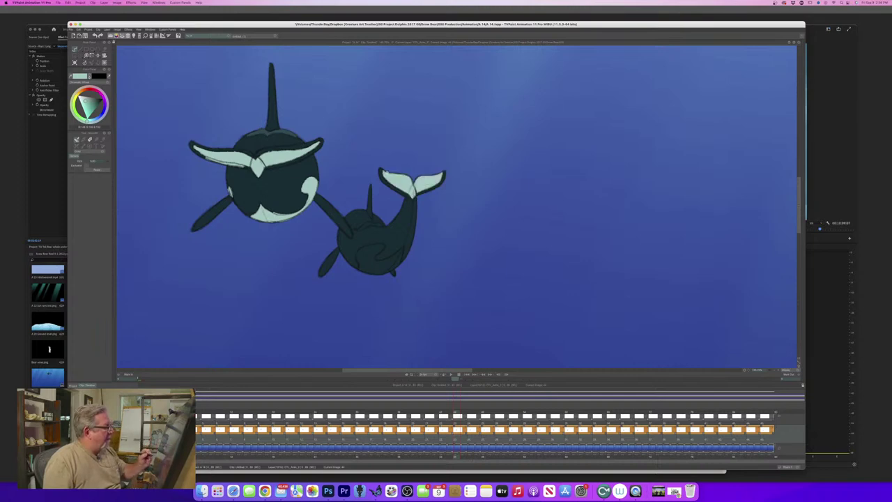
pyautogui.click(367, 267)
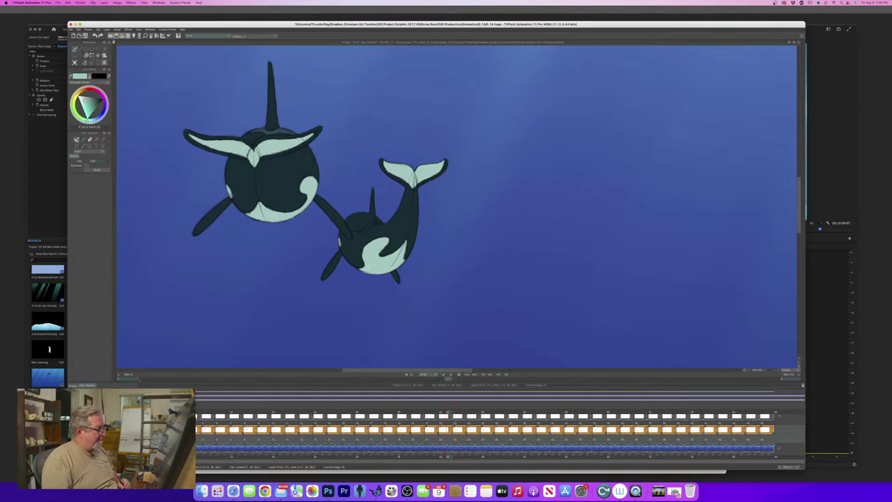
pyautogui.press('Right')
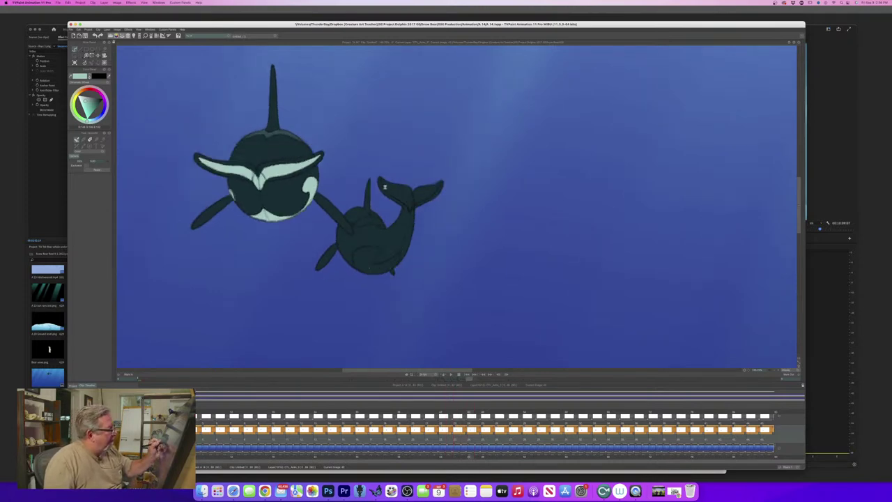
pyautogui.click(385, 188)
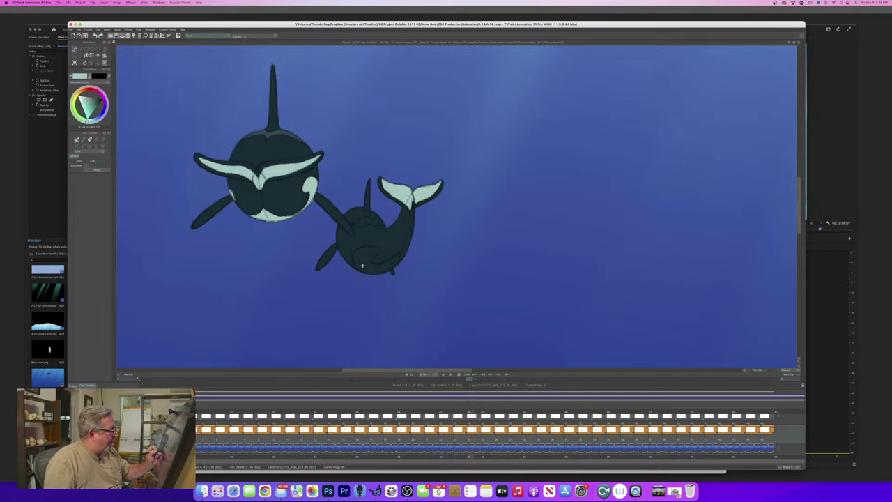
pyautogui.click(362, 264)
pyautogui.press('Right')
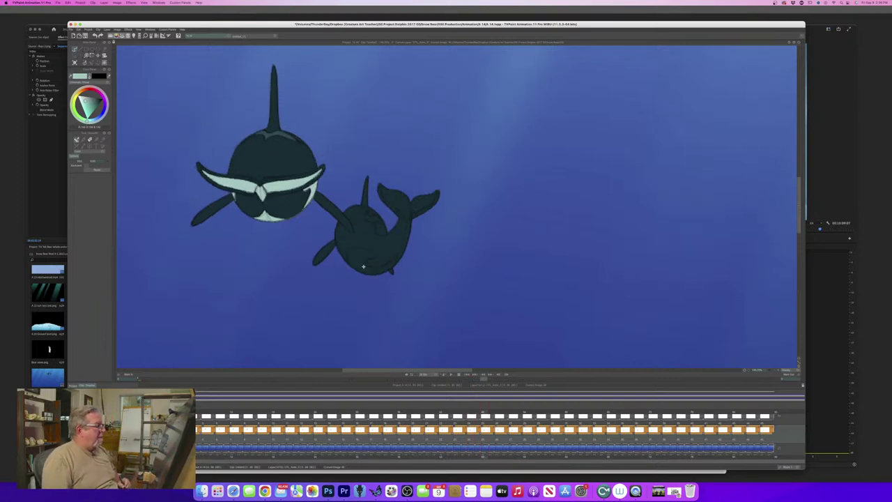
pyautogui.press('Left')
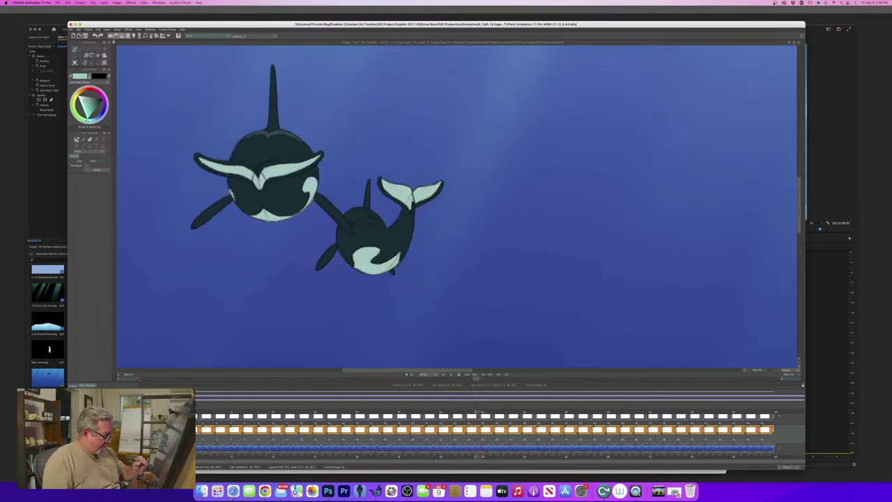
# On each of the next two frames, fill the small orca's fluke undersides and hook-shaped belly marking with pale mint.
pyautogui.press('Left')
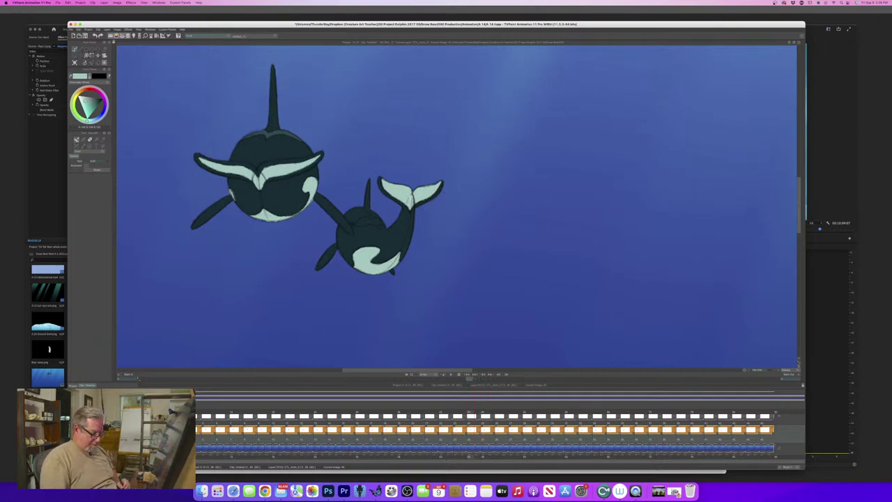
pyautogui.press('Right')
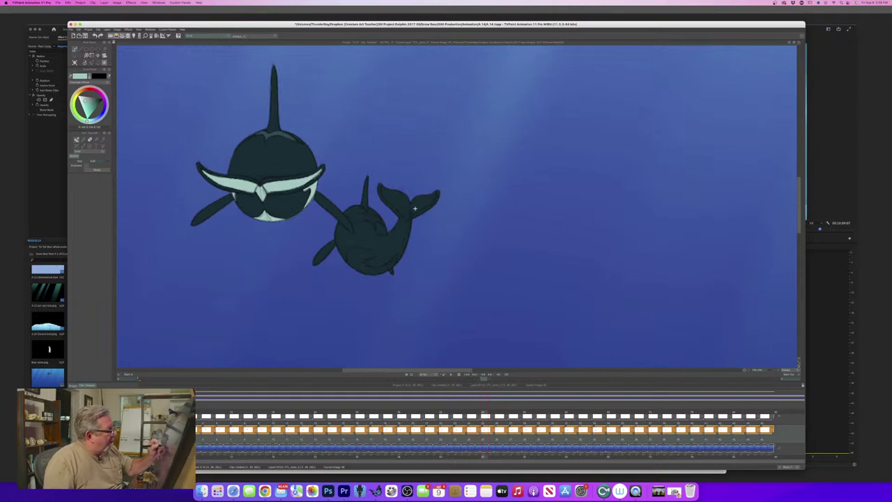
pyautogui.click(388, 188)
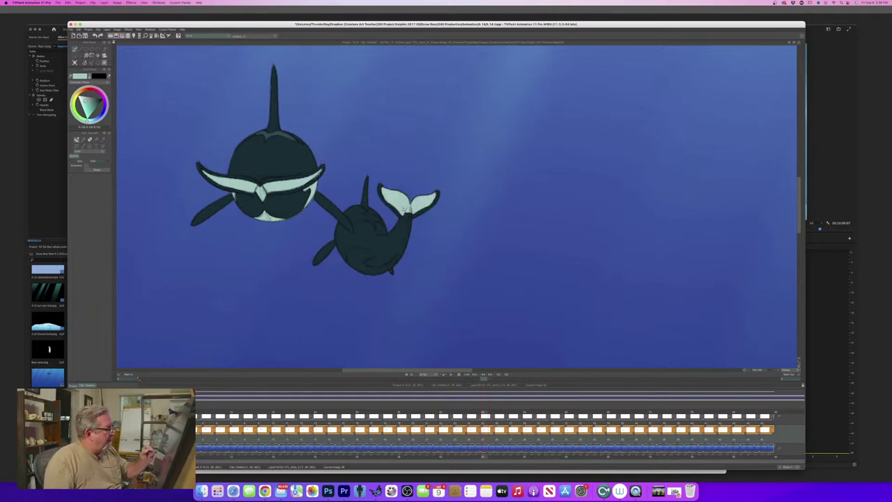
pyautogui.click(375, 267)
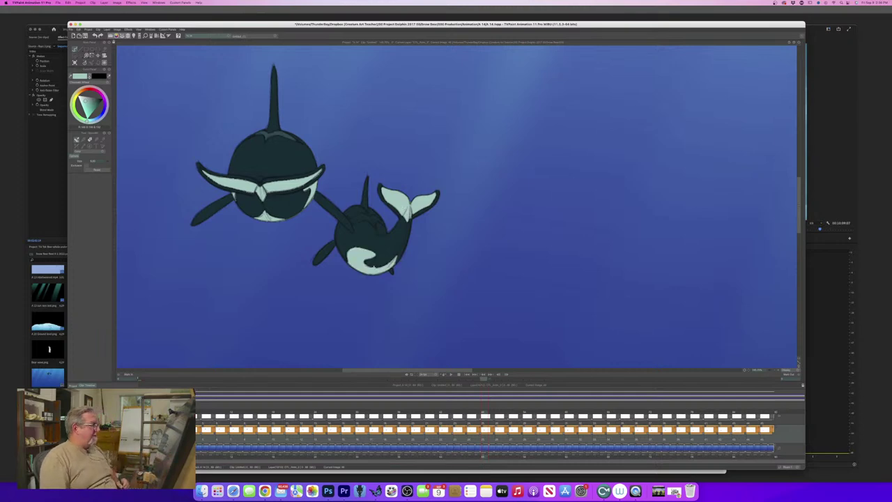
pyautogui.press('Right')
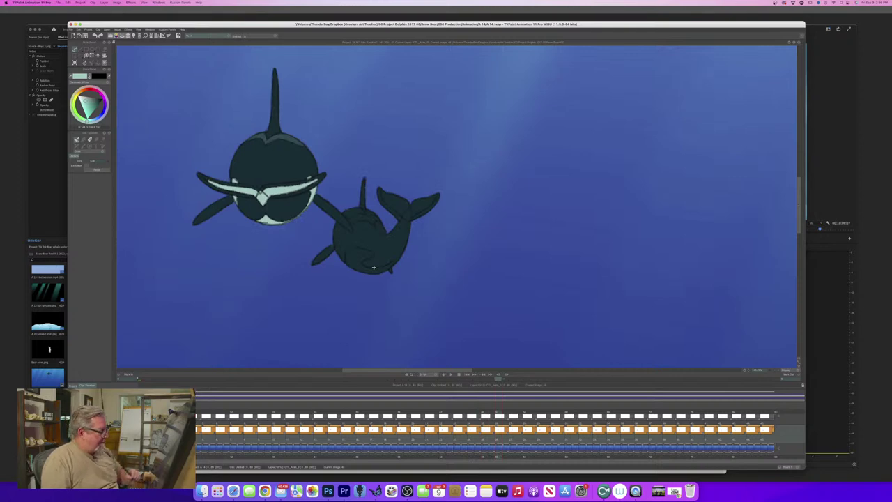
pyautogui.click(388, 196)
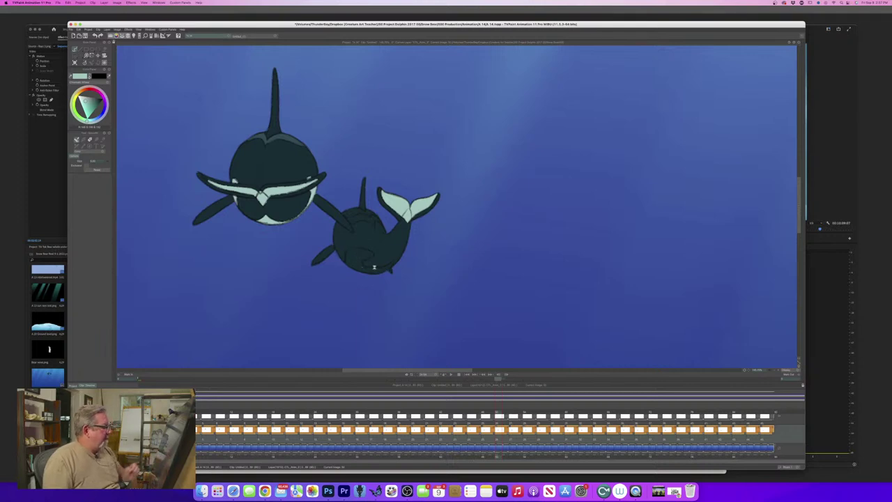
pyautogui.click(373, 266)
# Colour the small orca's fluke undersides and belly pale mint on the two frames where the larger orca's flukes thin to a strip.
pyautogui.press('Right')
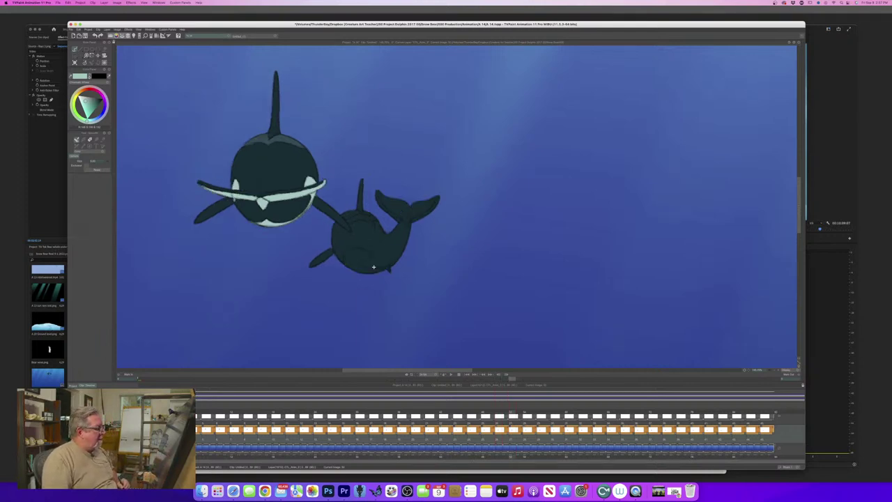
pyautogui.click(388, 200)
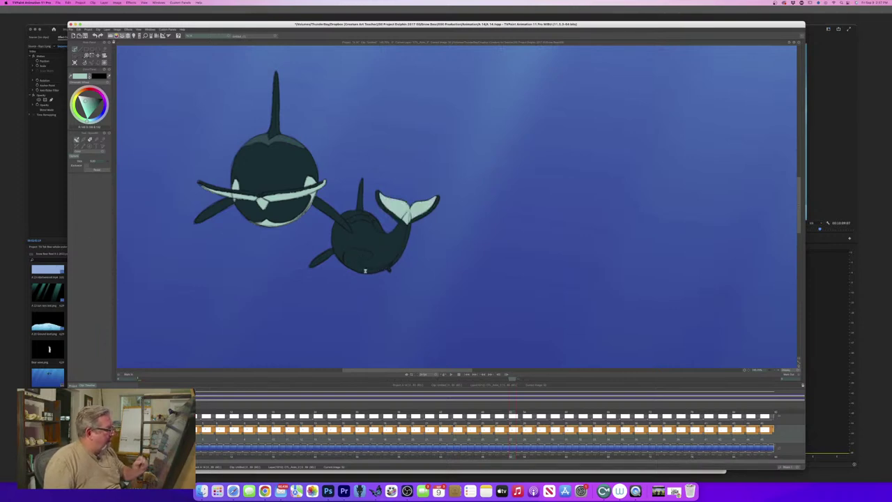
pyautogui.press('Right')
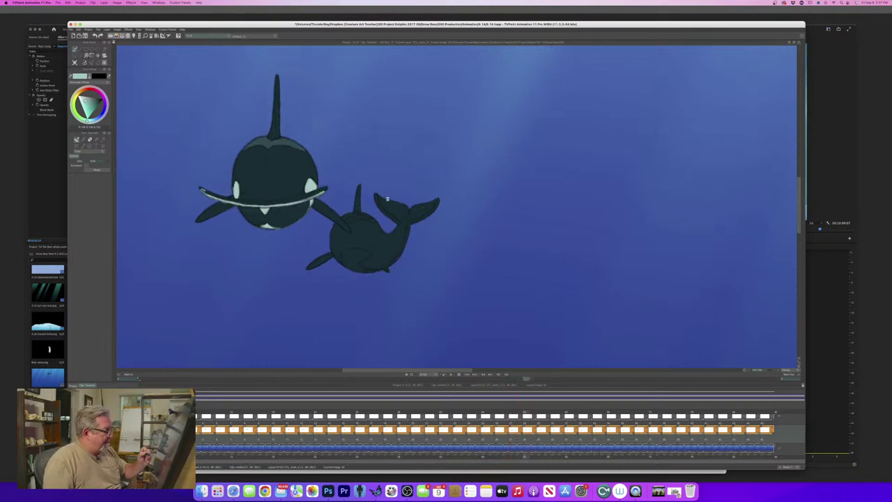
pyautogui.click(388, 200)
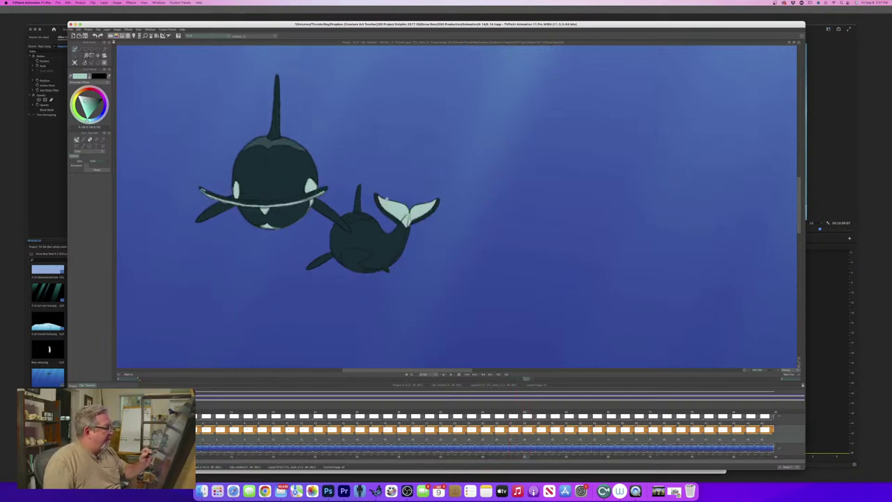
pyautogui.click(348, 253)
# Fill the small orca's flukes and belly with pale mint on the two frames where a third orca's belly starts entering above.
pyautogui.press('Right')
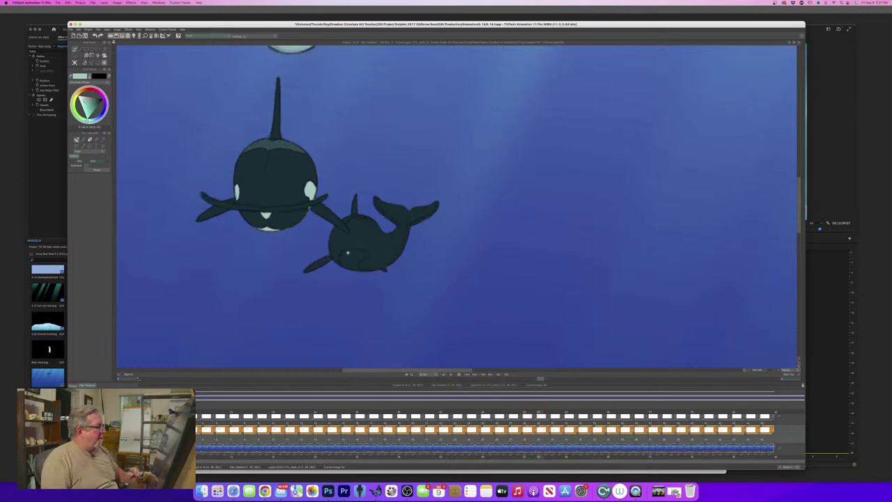
pyautogui.click(382, 202)
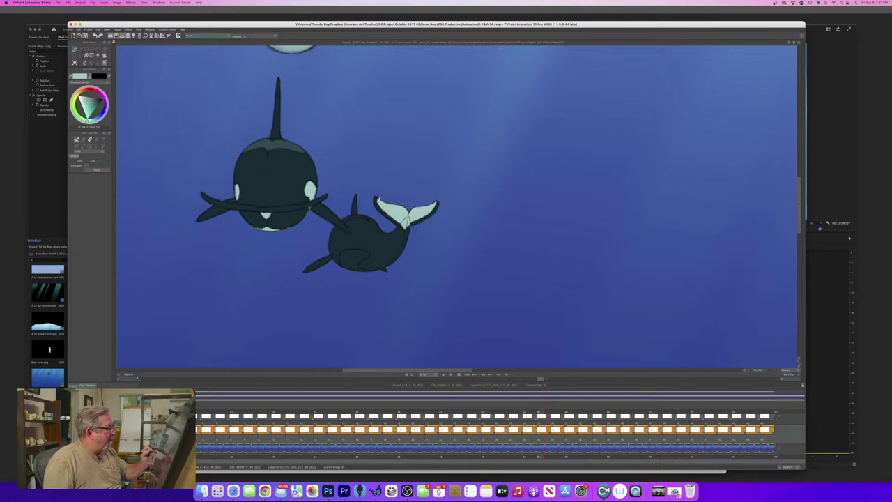
pyautogui.click(355, 257)
pyautogui.press('Right')
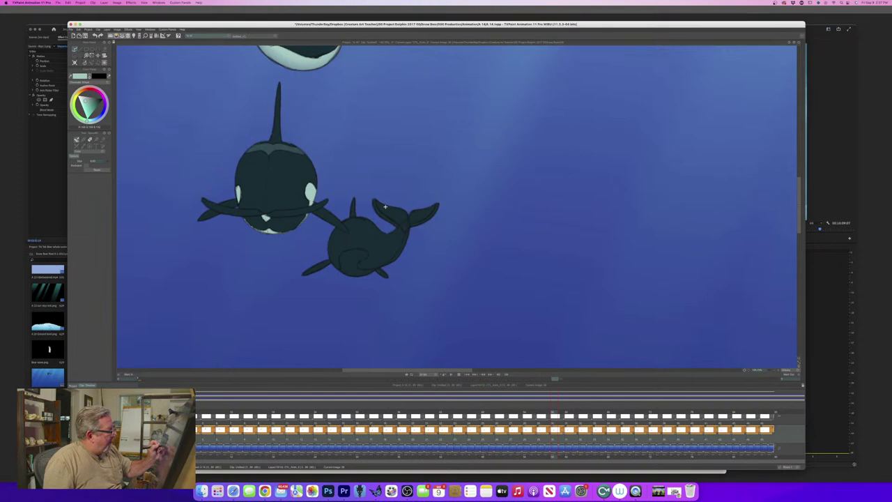
pyautogui.click(383, 202)
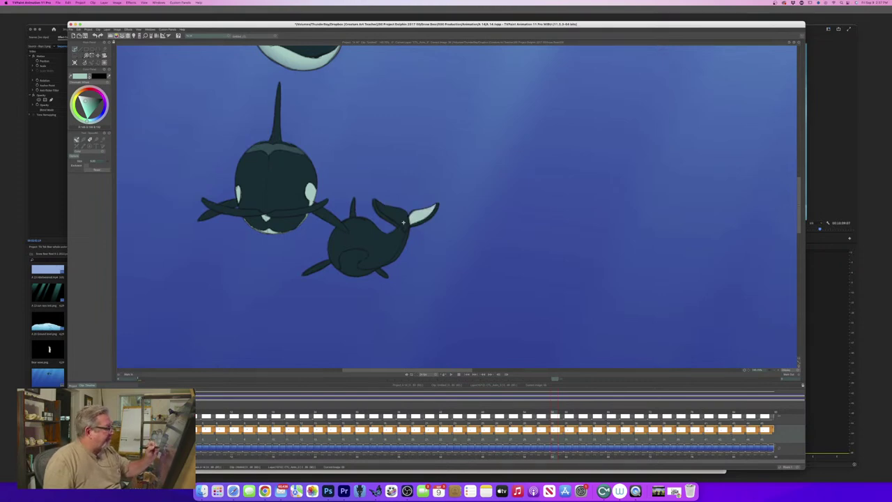
pyautogui.click(388, 210)
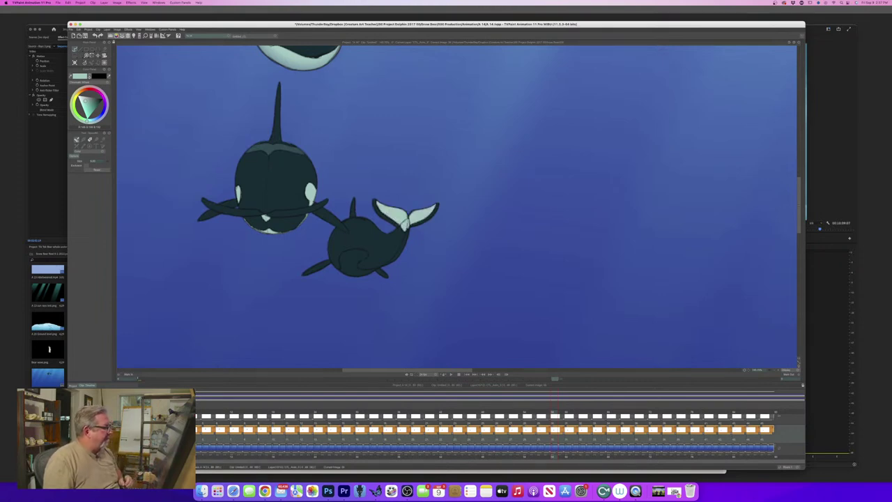
pyautogui.click(347, 263)
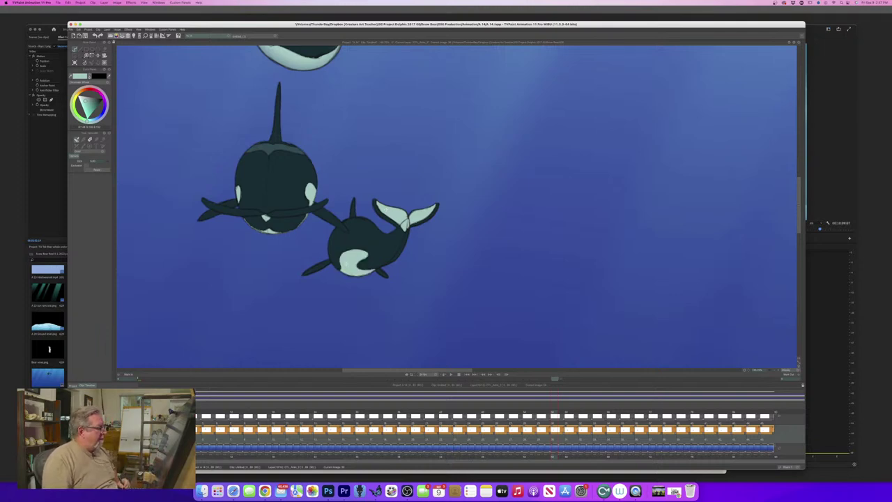
# Advance one frame and fill the small orca's belly, both fluke undersides and the tiny tail-base patch with pale mint.
pyautogui.press('Right')
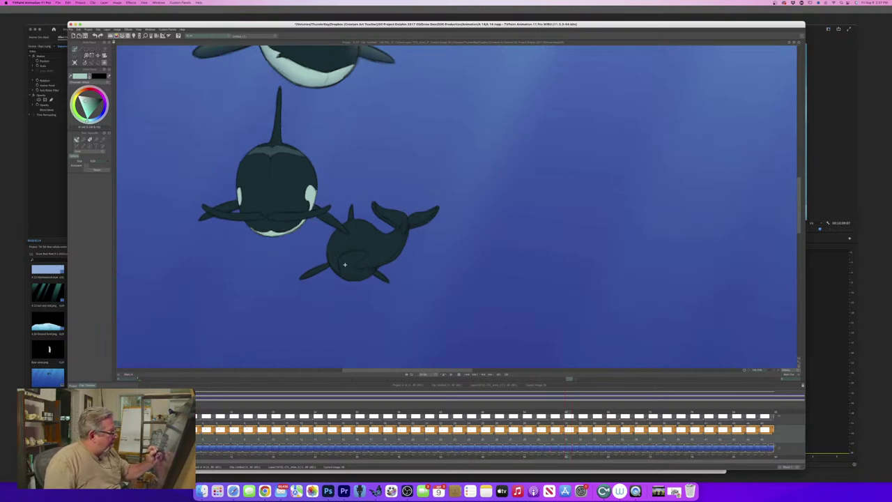
pyautogui.click(349, 272)
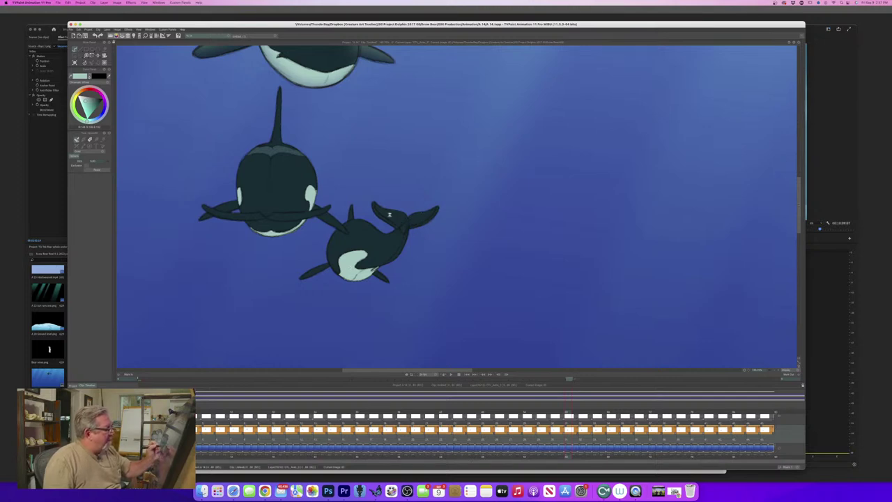
pyautogui.click(391, 216)
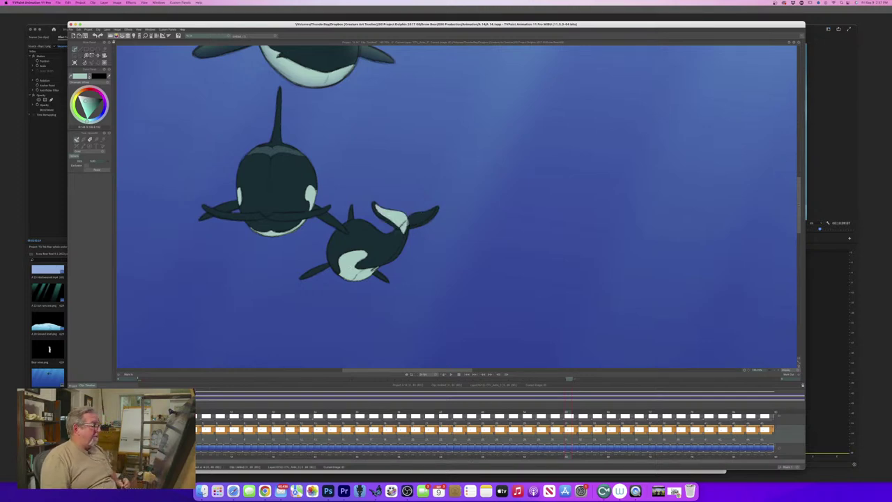
pyautogui.click(418, 210)
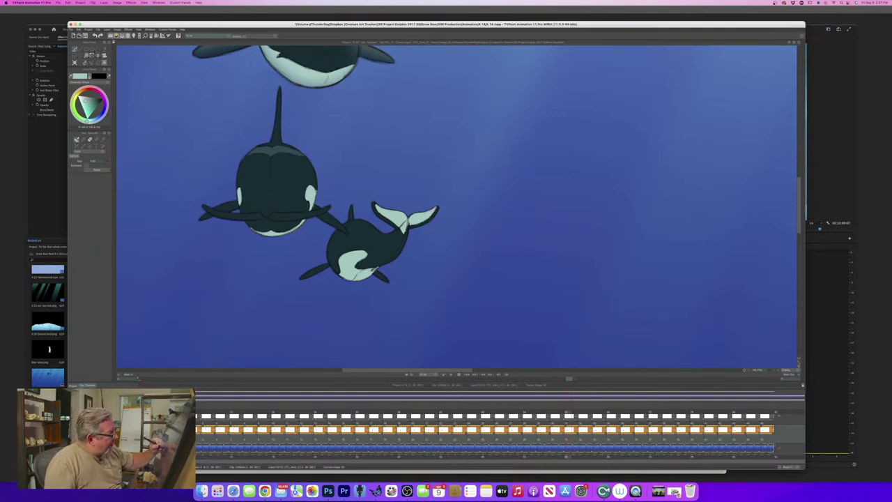
pyautogui.click(405, 226)
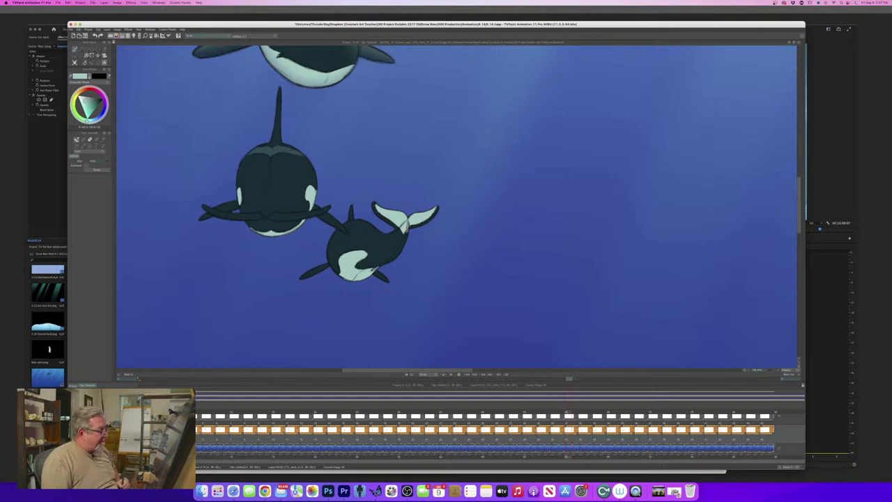
# On the following frame, fill the small orca's two fluke undersides, tail-base slivers and curled belly marking with pale mint.
pyautogui.press('Right')
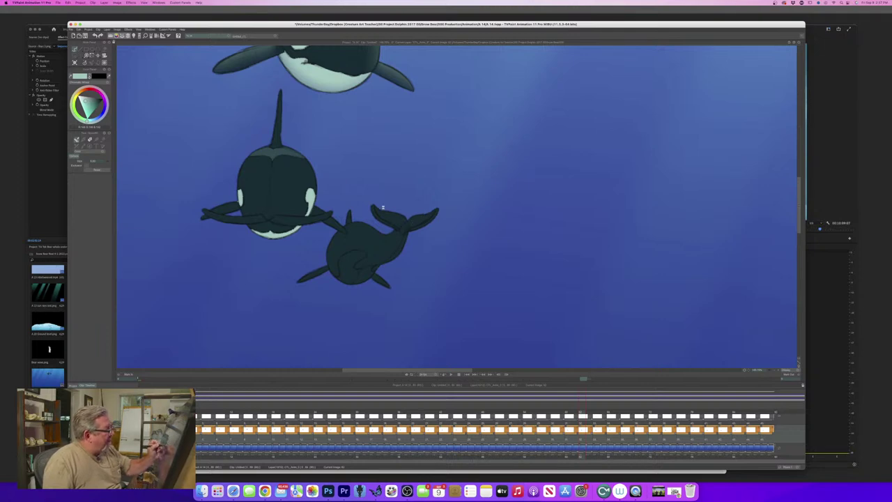
pyautogui.click(417, 221)
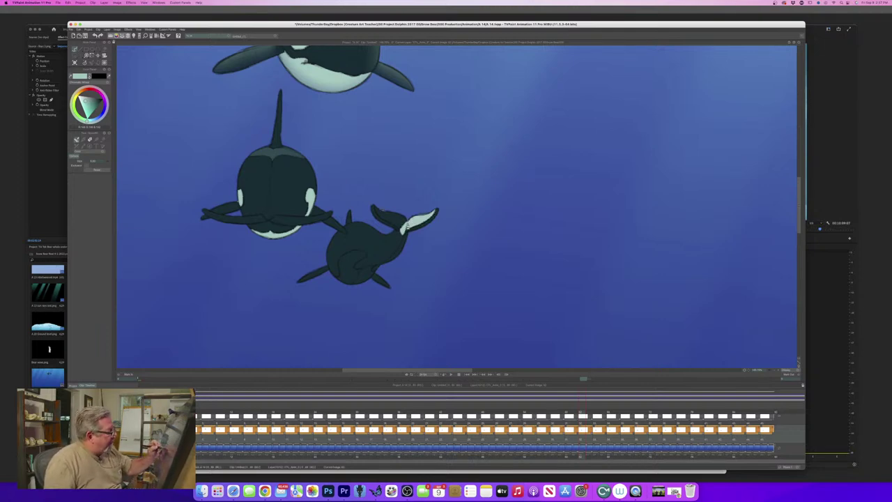
pyautogui.click(407, 227)
pyautogui.click(404, 227)
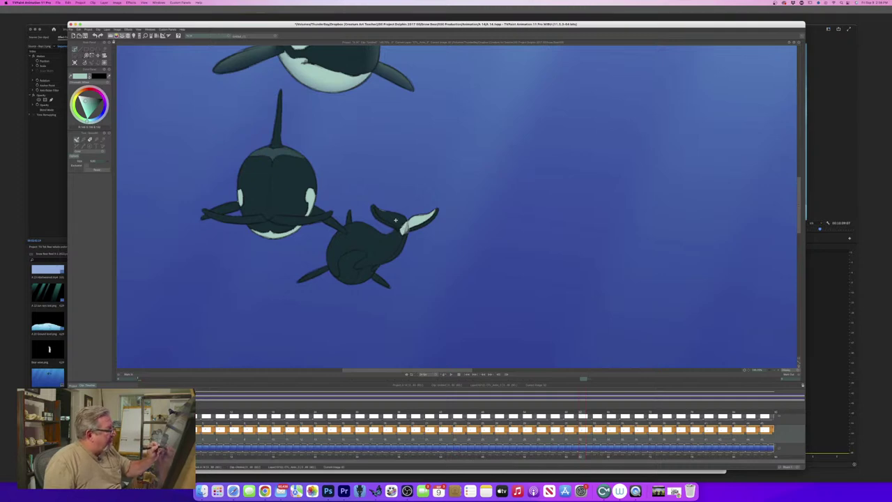
pyautogui.click(380, 210)
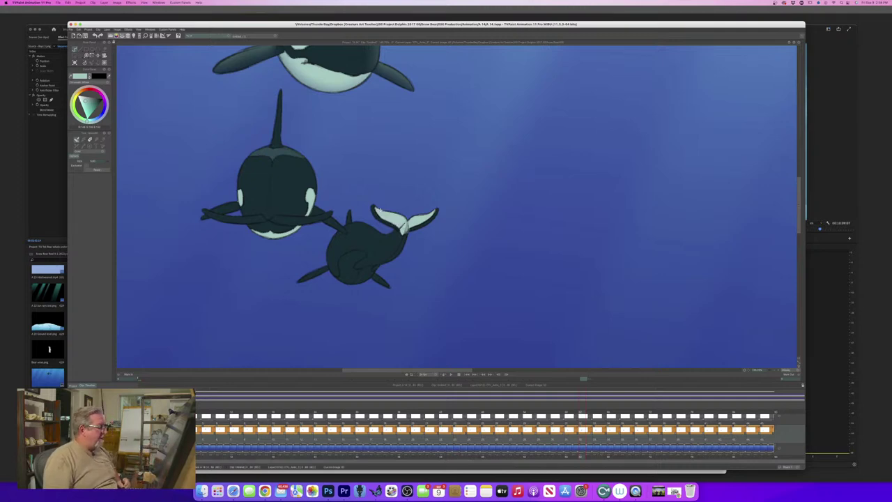
pyautogui.click(352, 261)
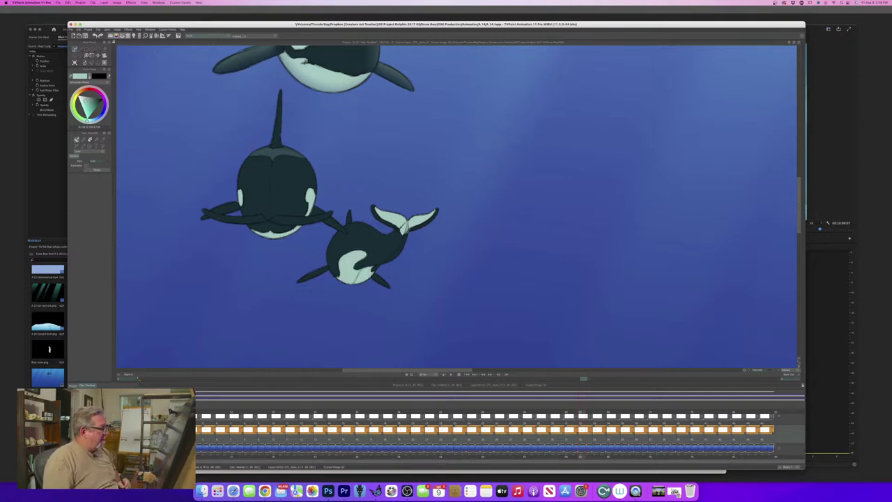
# Colour both fluke undersides and the belly marking of the small orca pale mint on the next frame.
pyautogui.press('Right')
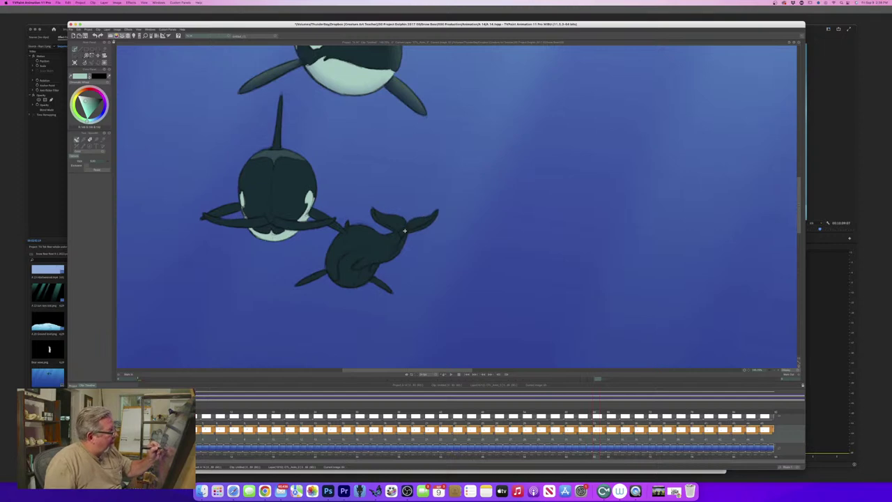
pyautogui.click(384, 217)
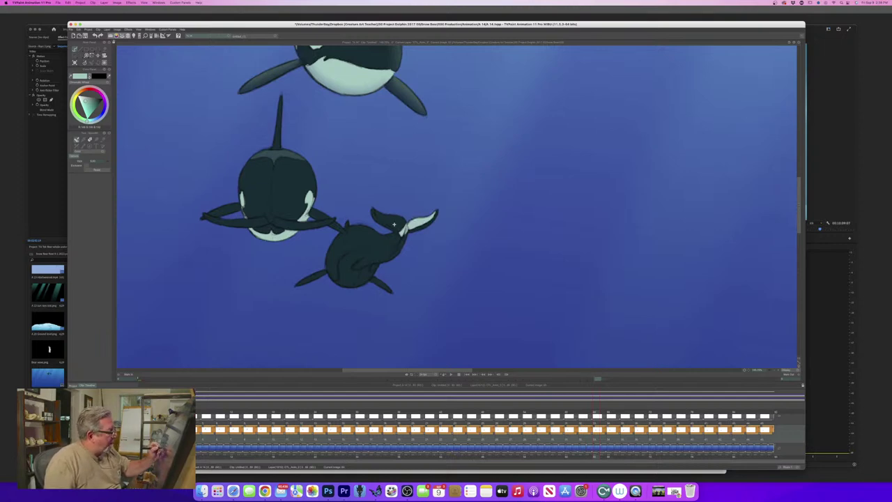
pyautogui.click(384, 219)
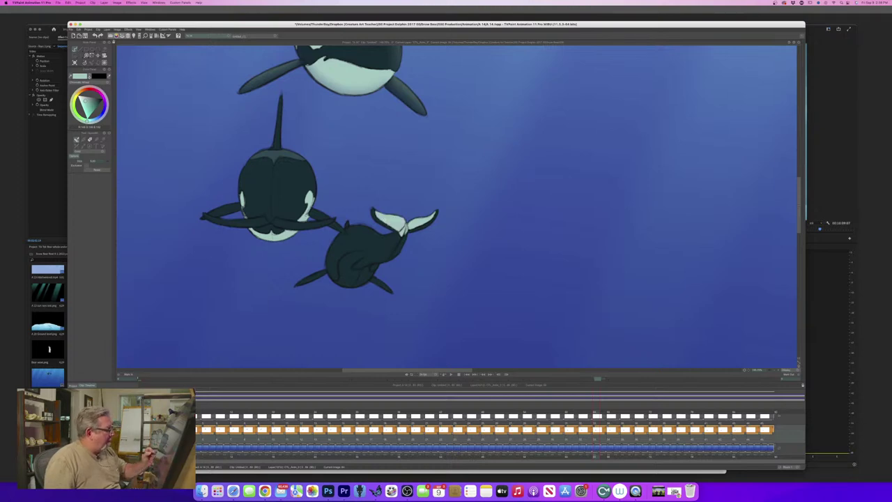
pyautogui.click(354, 257)
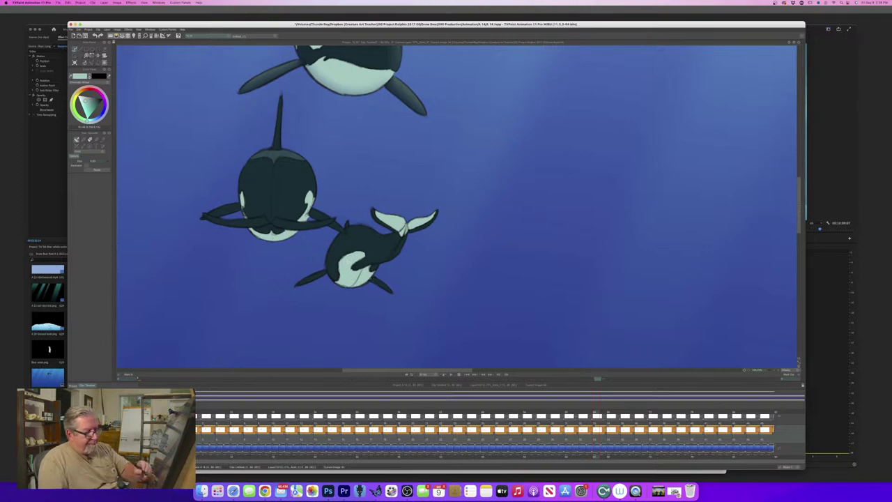
# Advance to the next uncoloured drawing and fill the small orca's fluke undersides and tail-base patch with pale mint.
pyautogui.moveTo(769, 370); pyautogui.dragTo(781, 372)
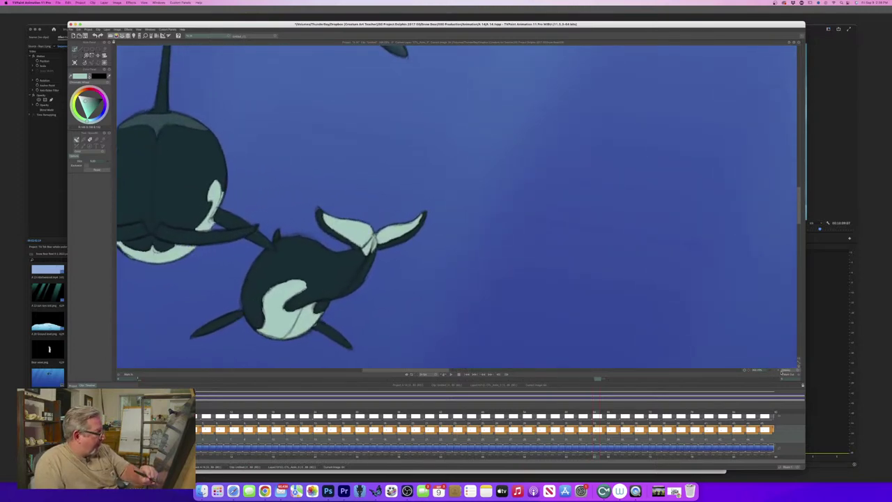
pyautogui.moveTo(416, 370); pyautogui.dragTo(395, 370)
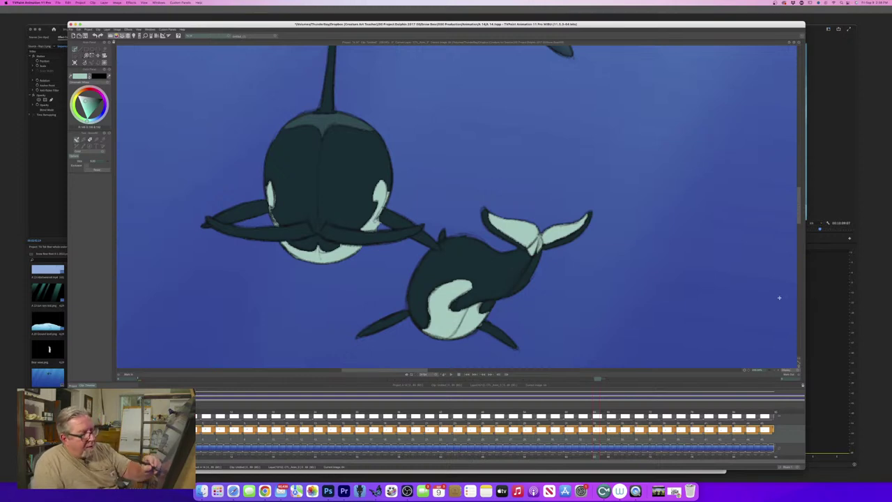
pyautogui.moveTo(799, 222); pyautogui.dragTo(799, 230)
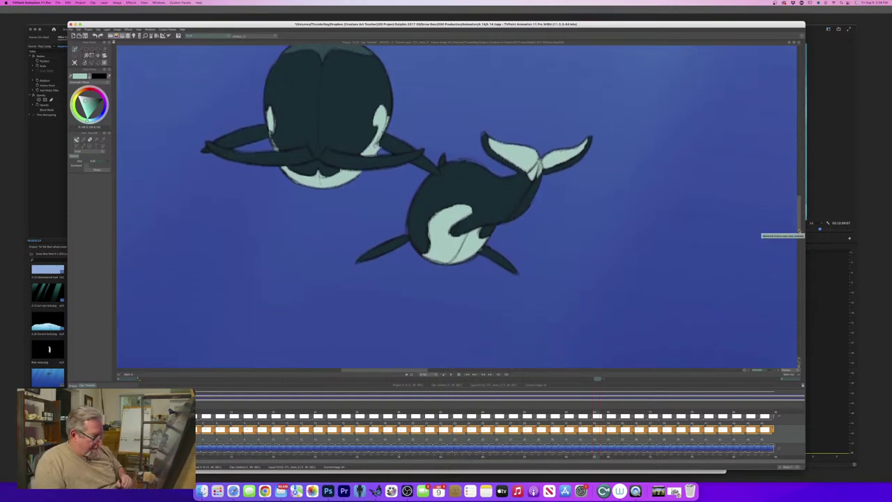
pyautogui.press('Right')
pyautogui.press('Right')
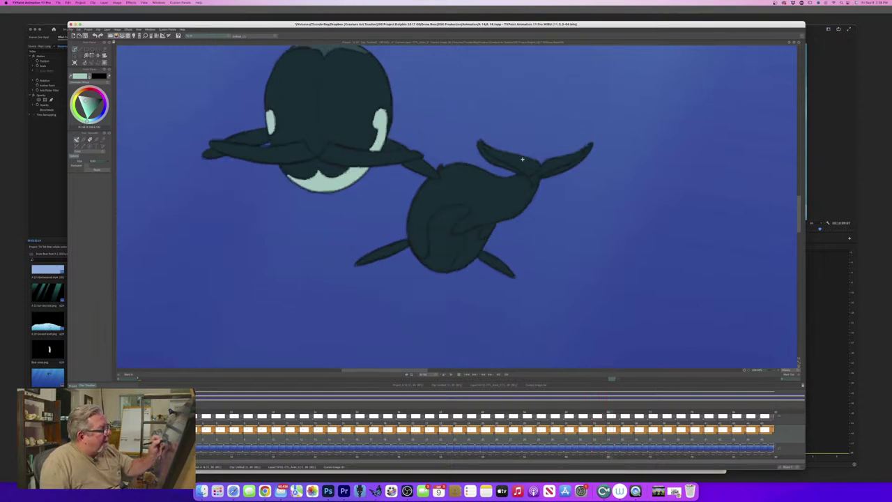
pyautogui.click(565, 146)
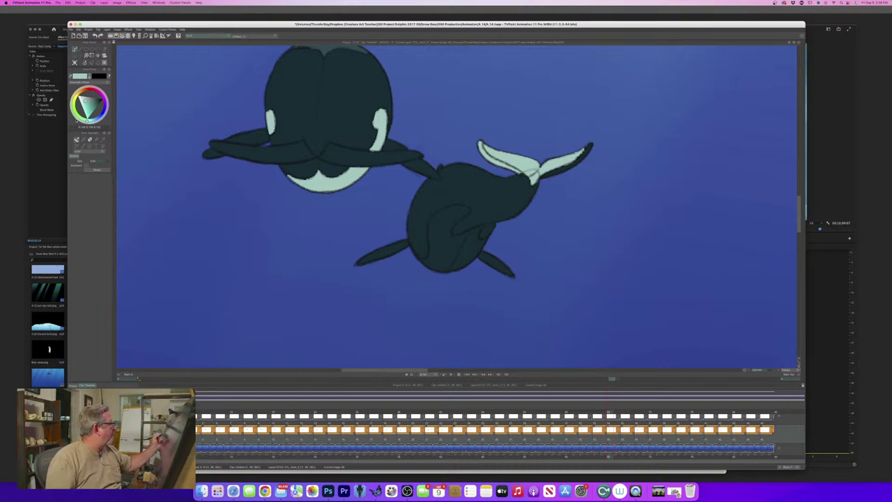
# Recolour the left fluke's lower edge dark teal on this frame and fill the small orca's belly marking with pale mint.
pyautogui.click(436, 208)
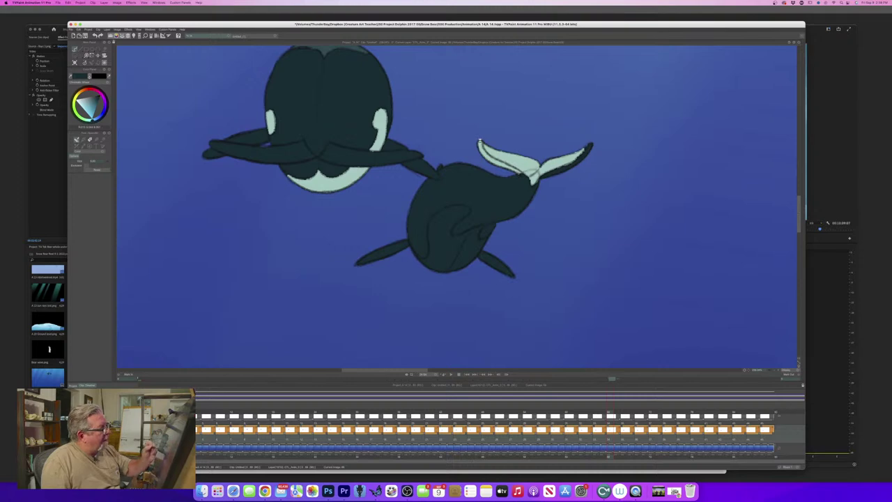
pyautogui.click(479, 143)
pyautogui.click(71, 76)
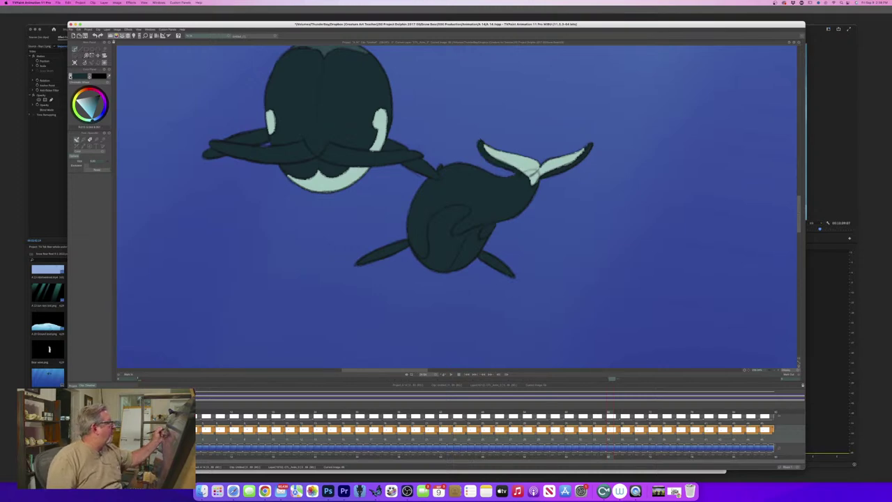
pyautogui.click(515, 161)
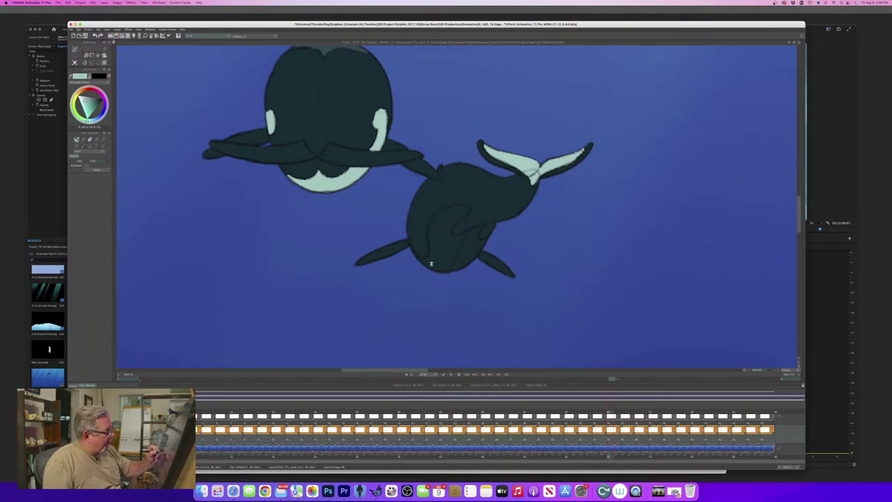
pyautogui.click(431, 264)
# On the next two drawings, fill the small orca's fluke undersides, tail-base patch and belly marking with pale mint.
pyautogui.press('Right')
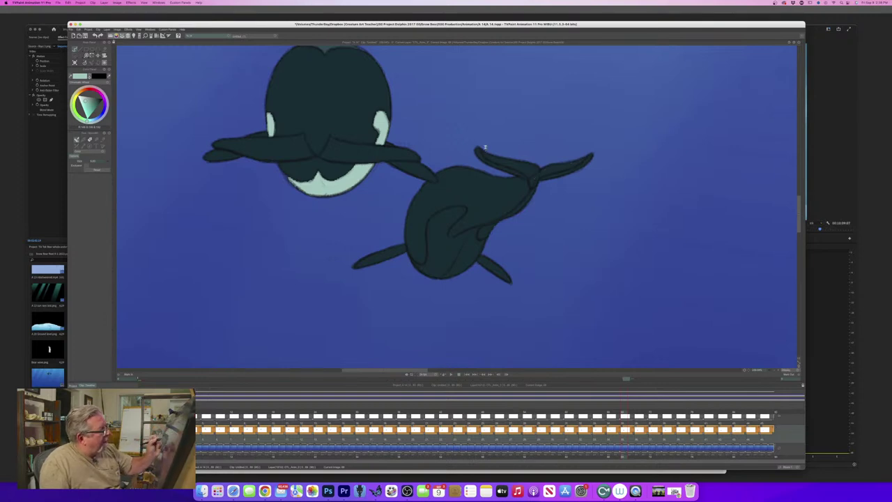
pyautogui.click(484, 147)
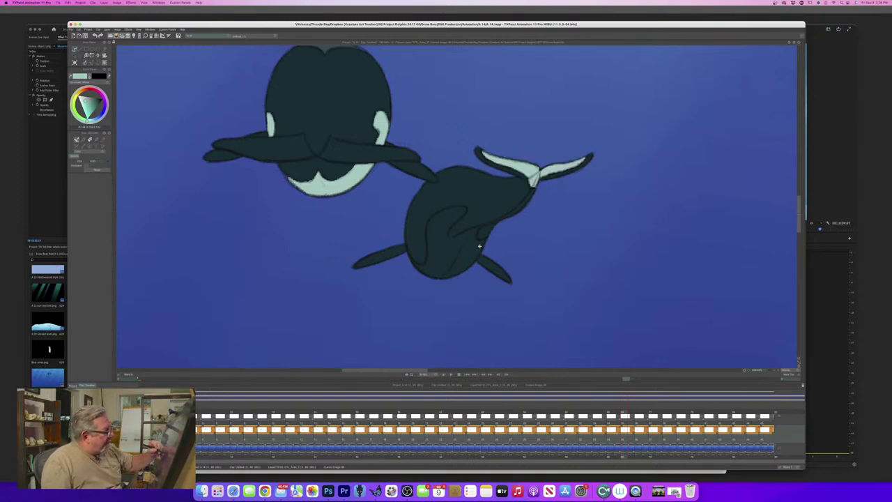
pyautogui.click(444, 270)
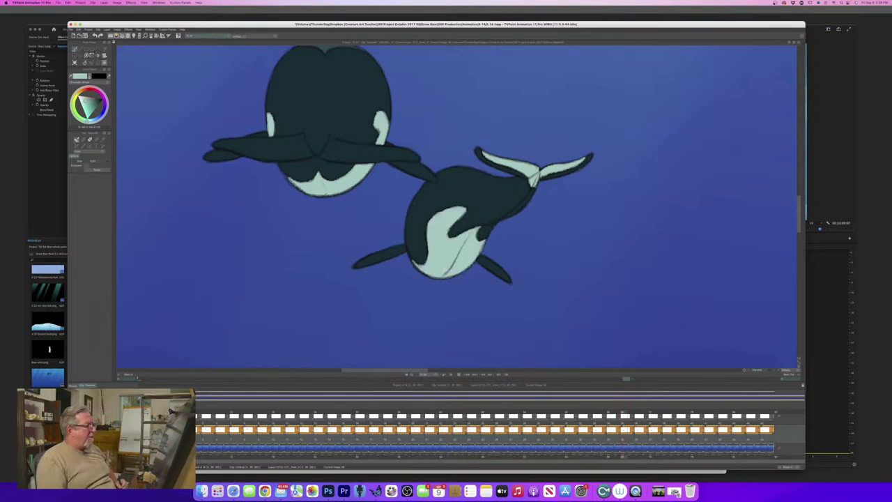
pyautogui.press('Right')
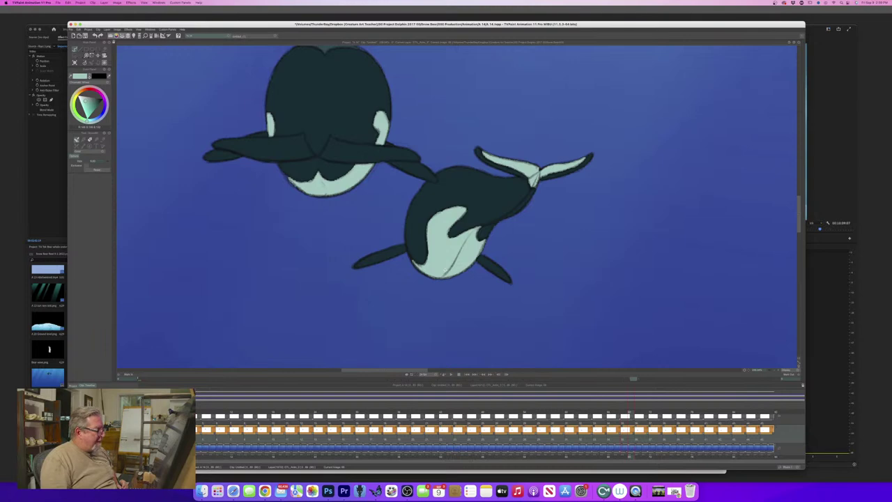
pyautogui.press('Right')
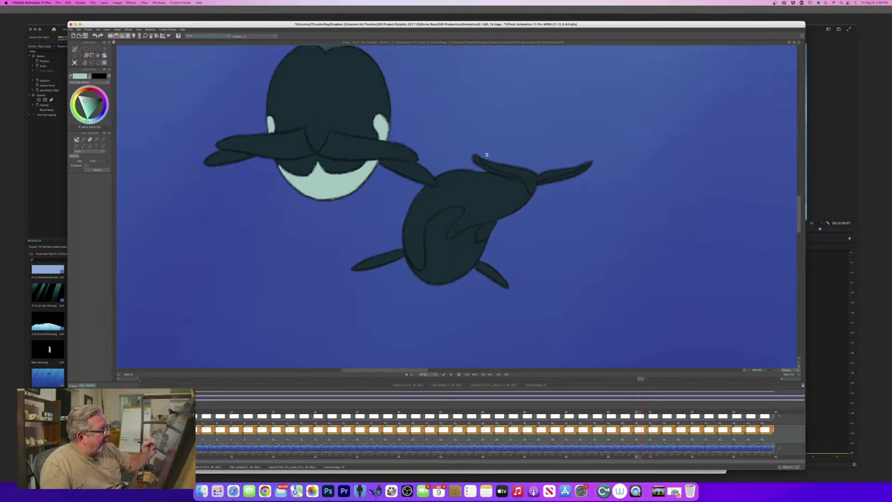
pyautogui.click(486, 154)
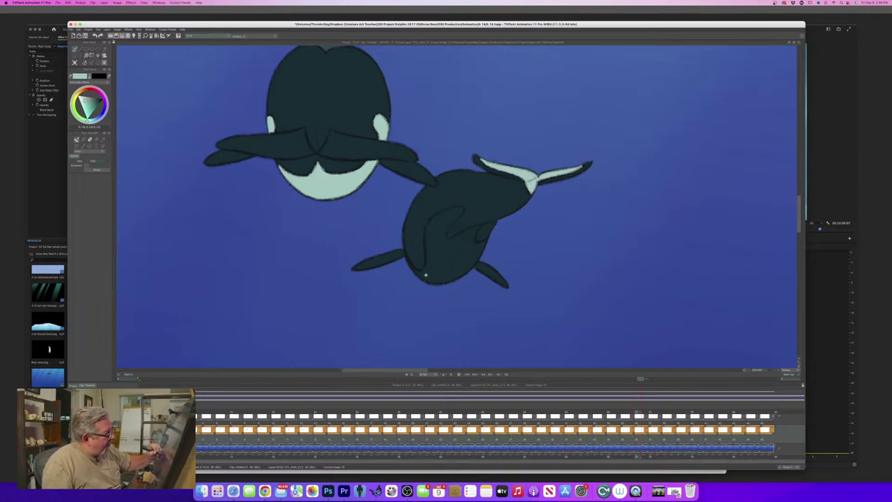
pyautogui.click(468, 244)
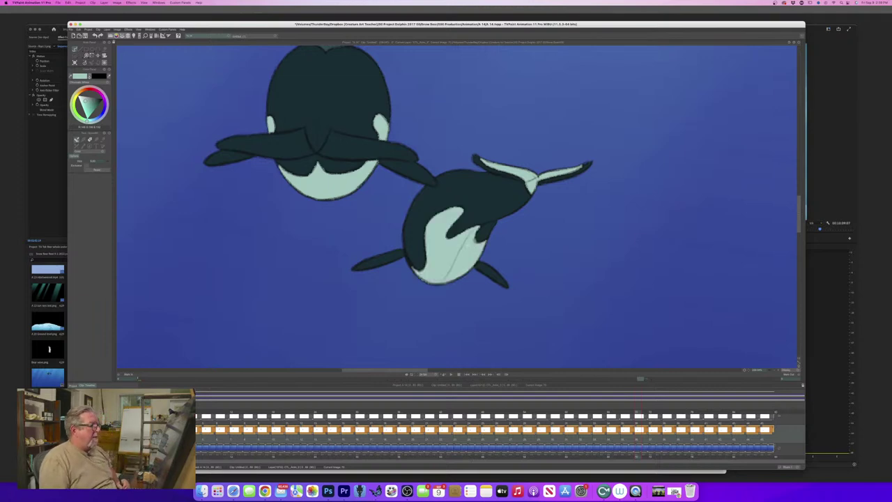
# Colour the small orca's thin, flattening flukes, tail-base patch and belly pale mint on the following two drawings.
pyautogui.press('Right')
pyautogui.click(533, 179)
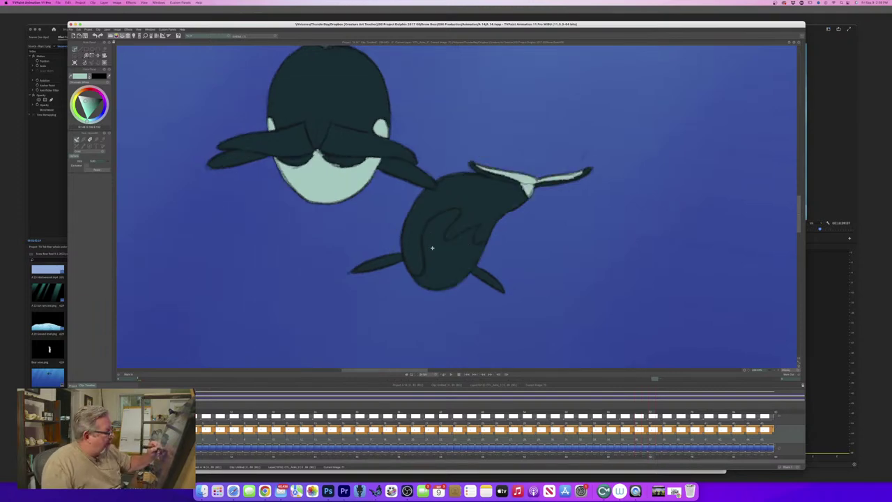
pyautogui.click(464, 244)
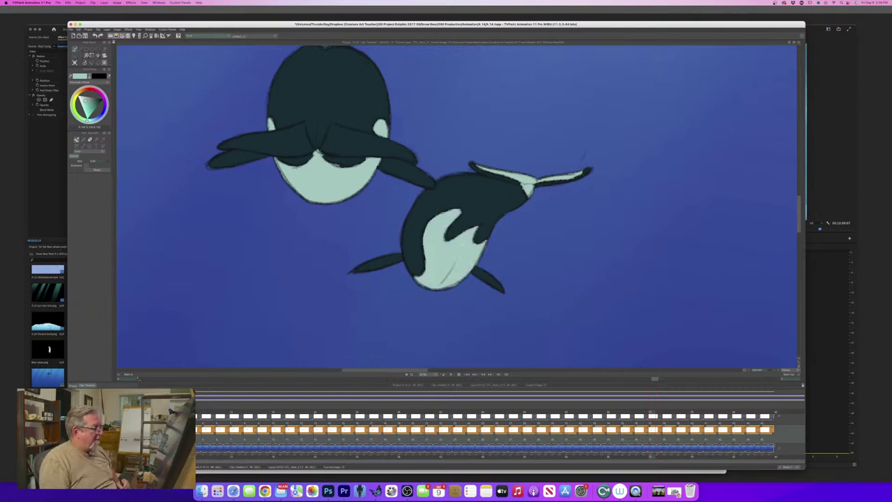
pyautogui.press('Right')
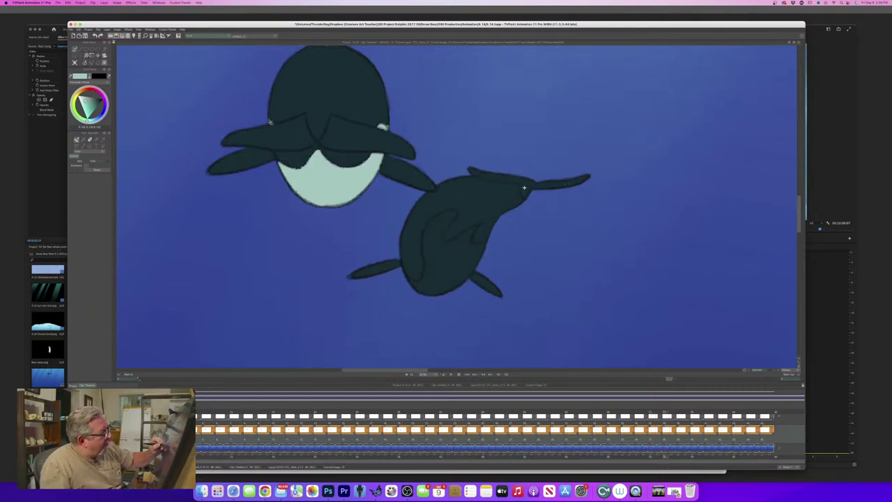
pyautogui.click(473, 169)
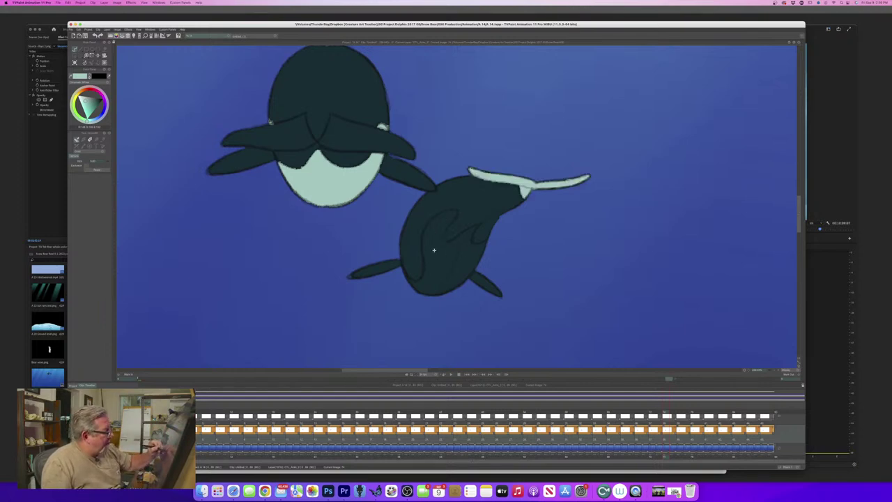
pyautogui.click(452, 271)
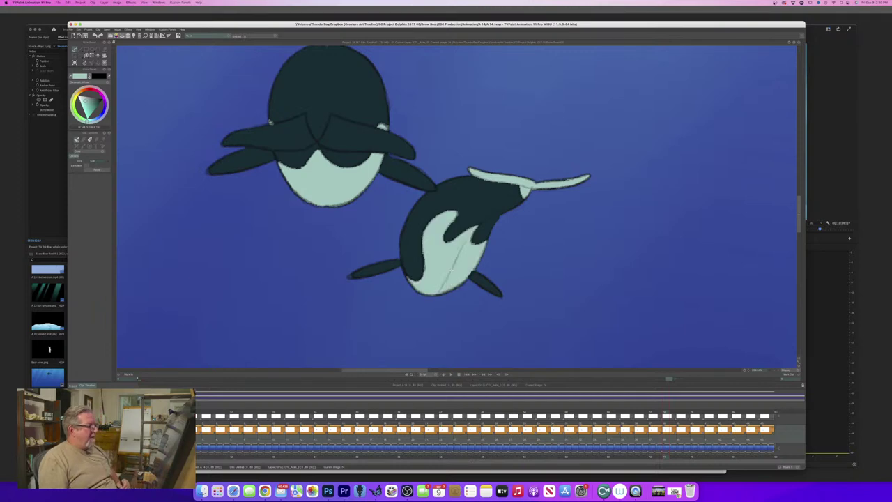
# On the three drawings with edge-on flukes, fill only the small orca's tail-base patch and belly marking with pale mint.
pyautogui.press('Right')
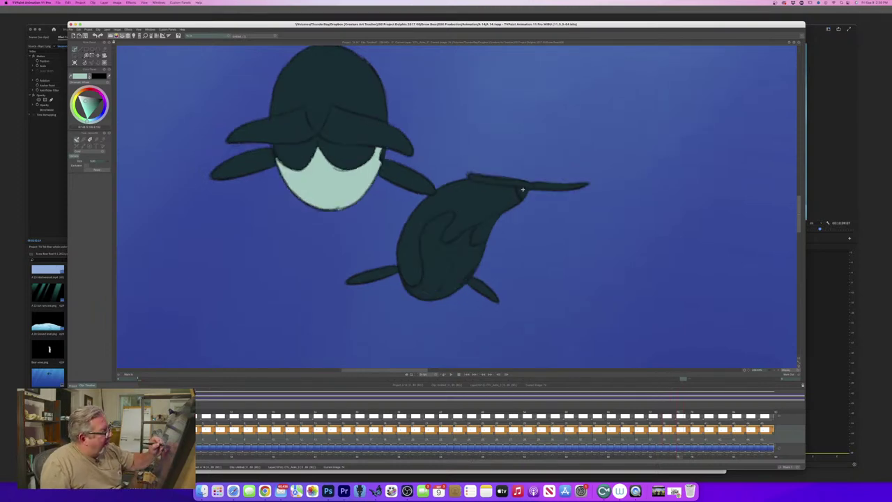
pyautogui.click(516, 187)
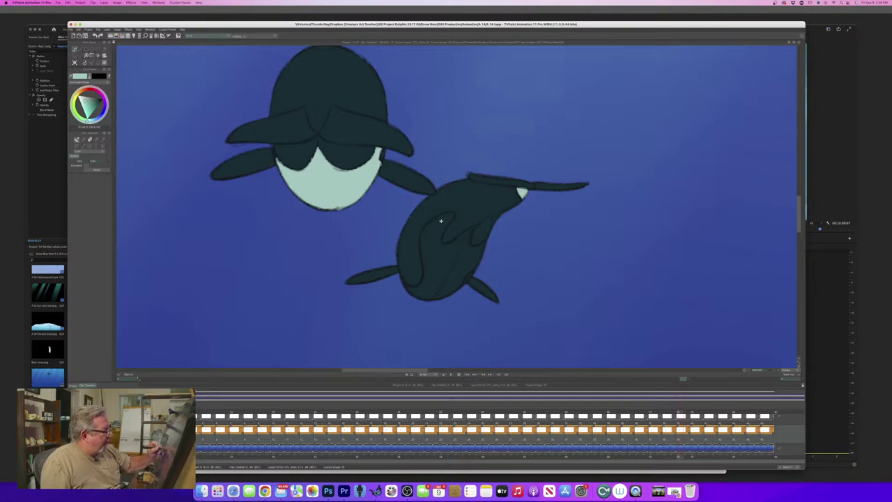
pyautogui.click(420, 292)
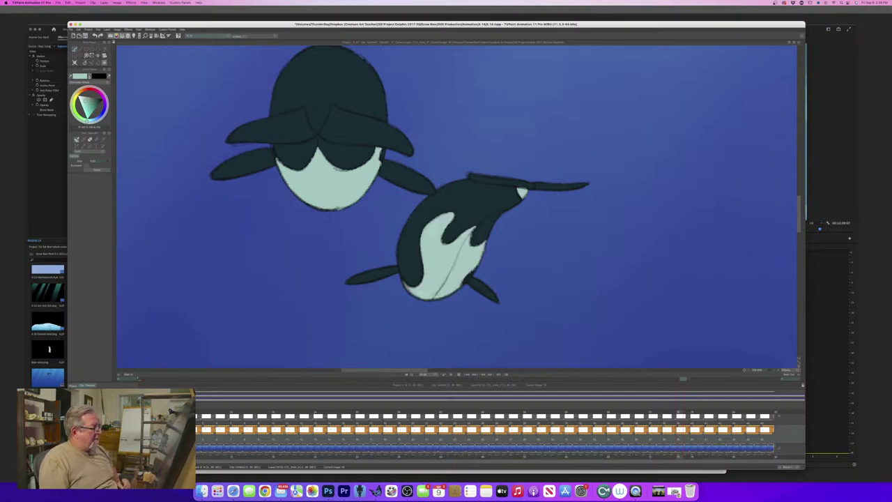
pyautogui.press('Right')
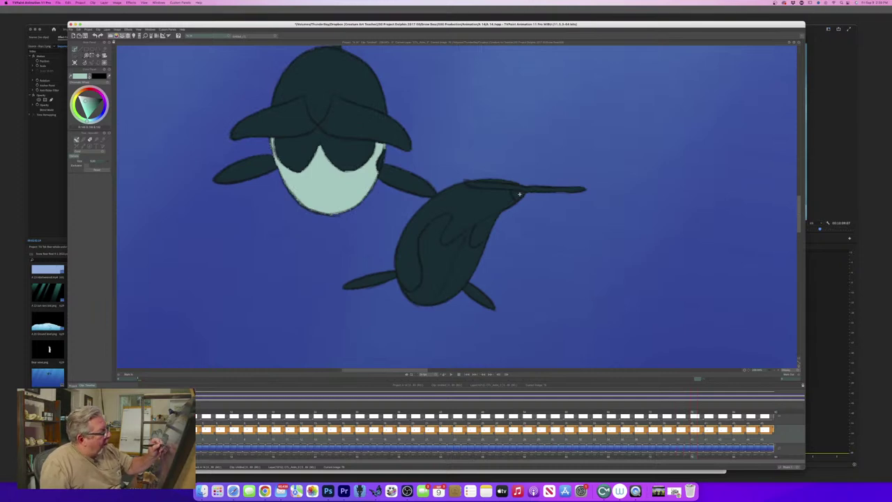
pyautogui.click(512, 189)
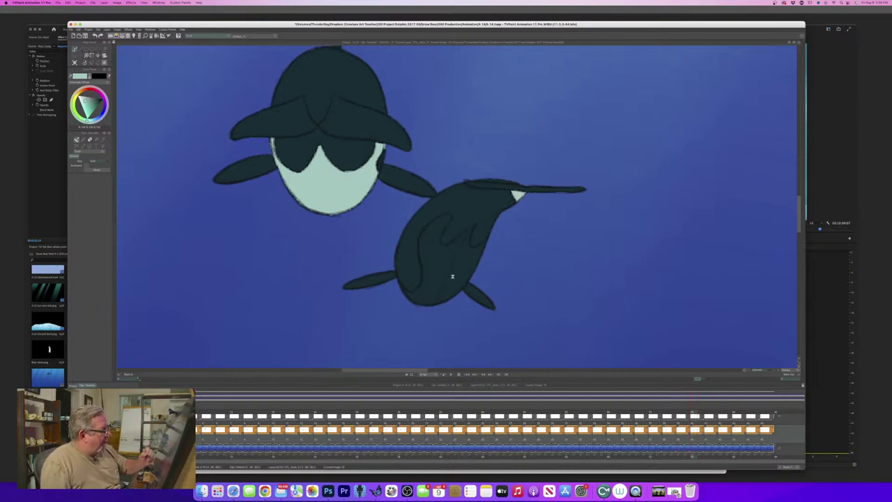
pyautogui.click(452, 276)
pyautogui.press('Right')
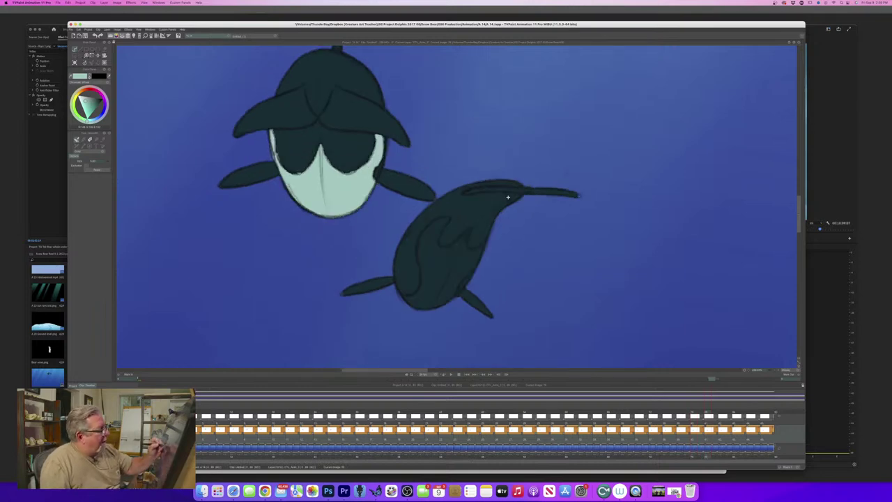
pyautogui.click(513, 196)
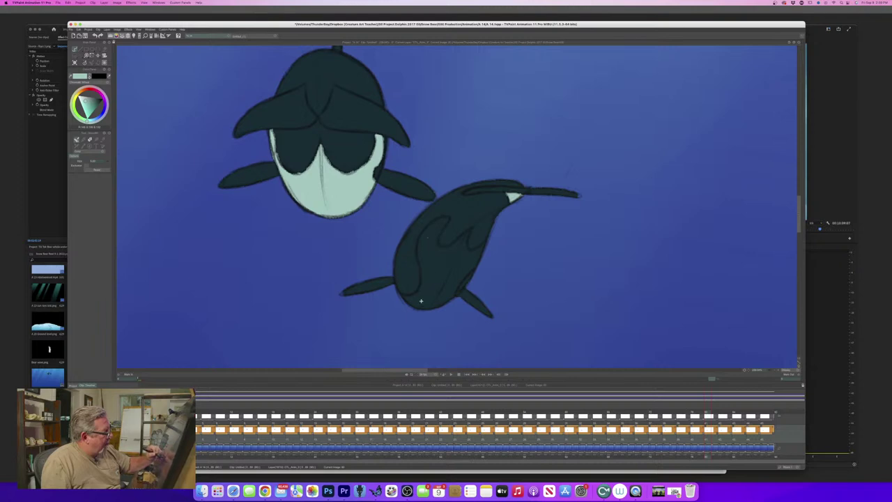
pyautogui.click(448, 276)
# Fill the fluke undersides, tail base and belly of the small orca with pale mint on the two drawings where its flukes tilt open again.
pyautogui.press('Right')
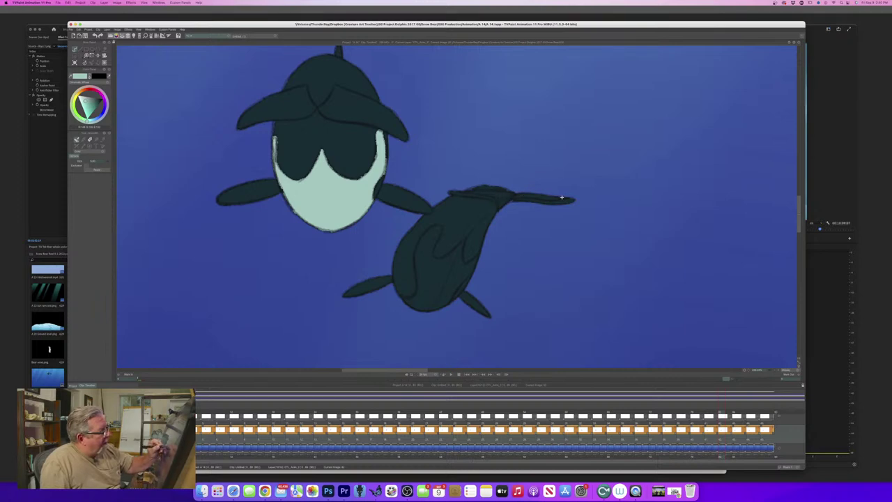
pyautogui.moveTo(562, 197); pyautogui.dragTo(500, 201)
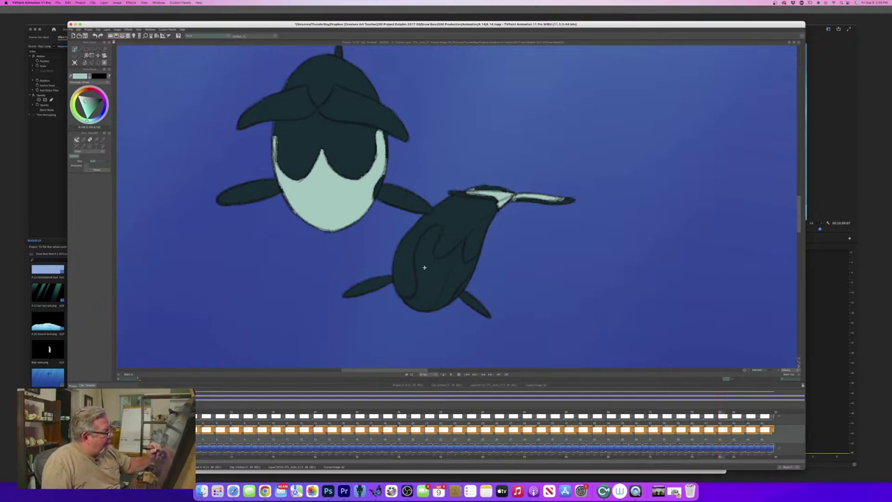
pyautogui.click(426, 299)
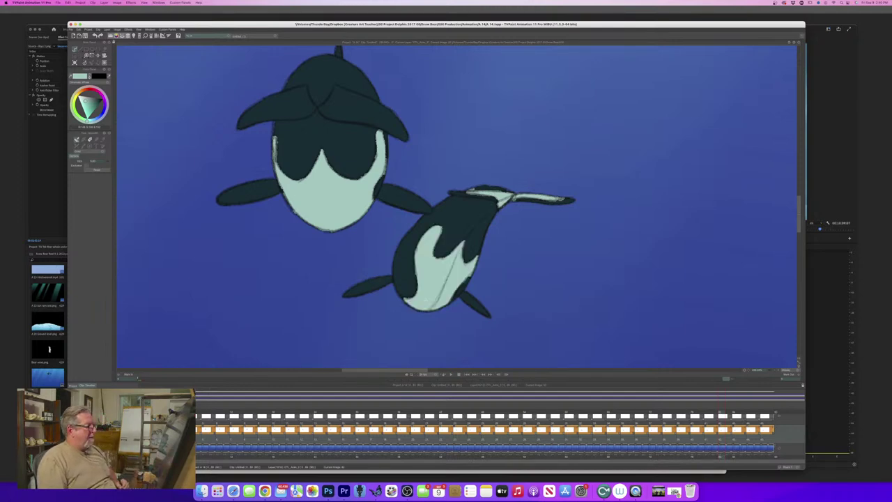
pyautogui.press('Right')
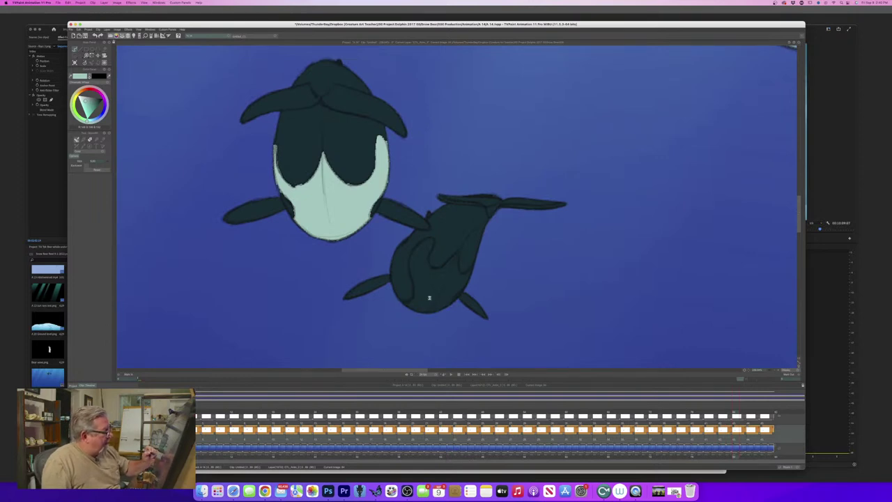
pyautogui.click(430, 298)
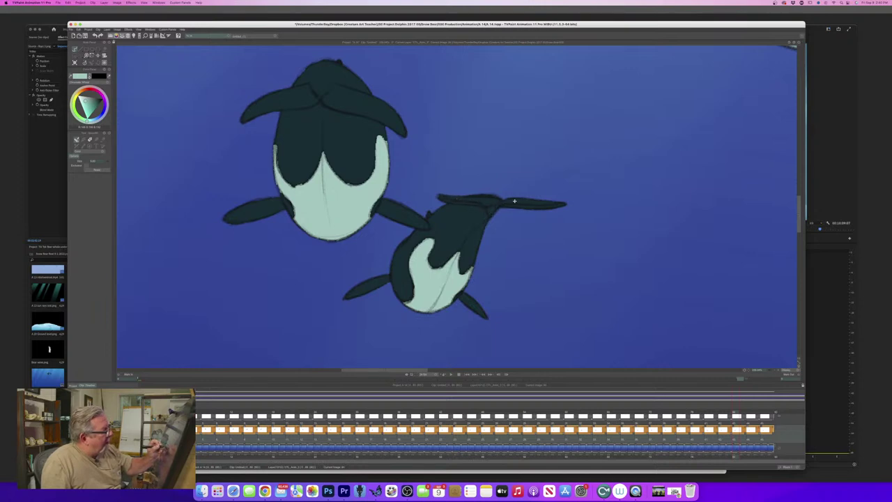
pyautogui.click(547, 203)
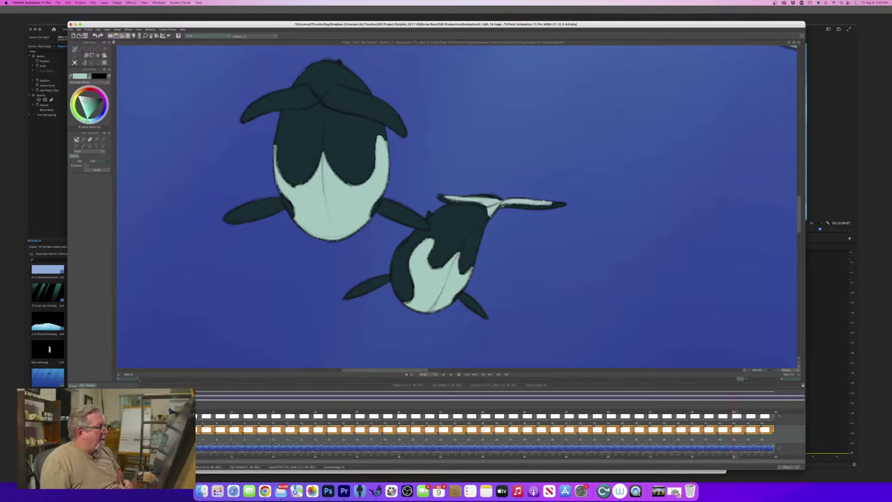
# On the next drawing, fill the small orca's belly marking, both fluke undersides and tail-base patch with pale mint.
pyautogui.press('Right')
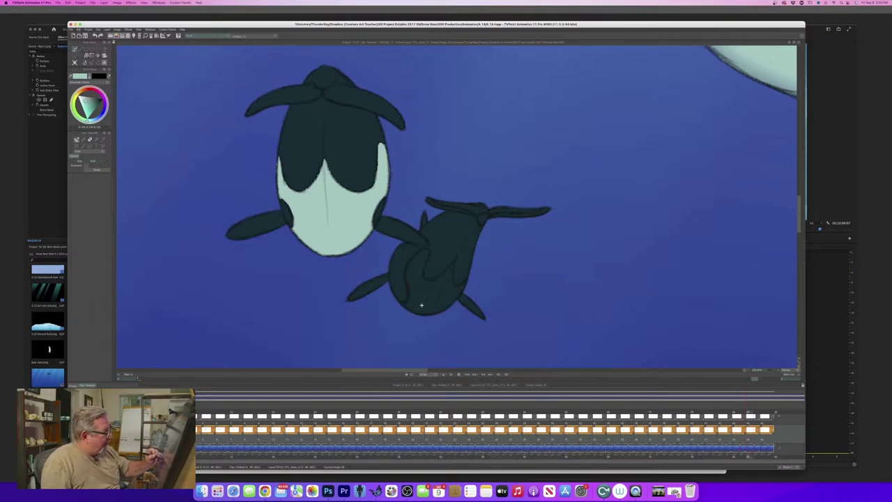
pyautogui.click(427, 307)
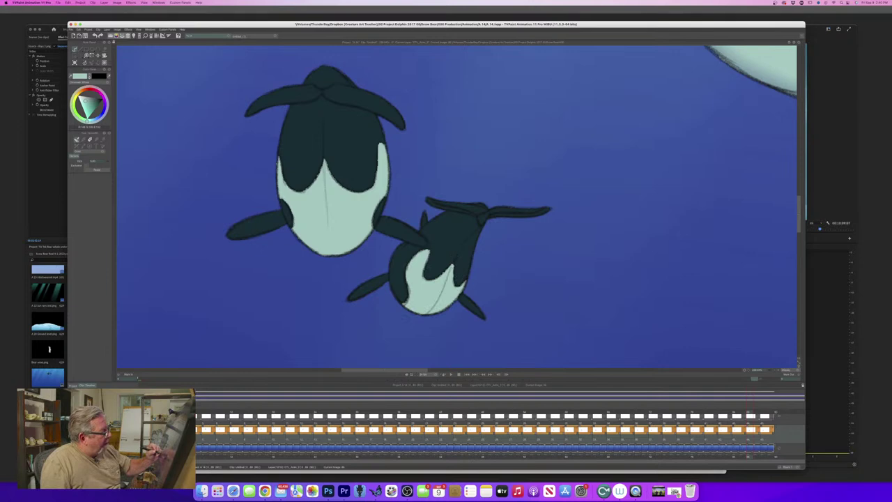
pyautogui.click(453, 265)
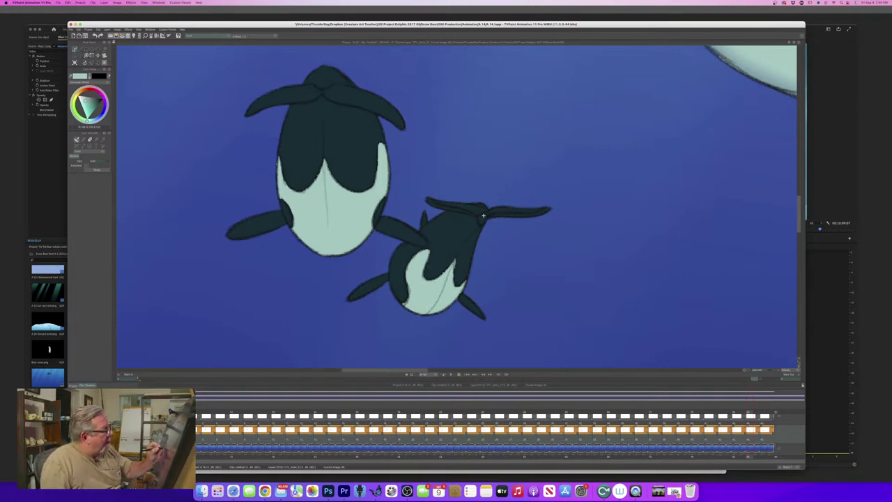
pyautogui.click(439, 201)
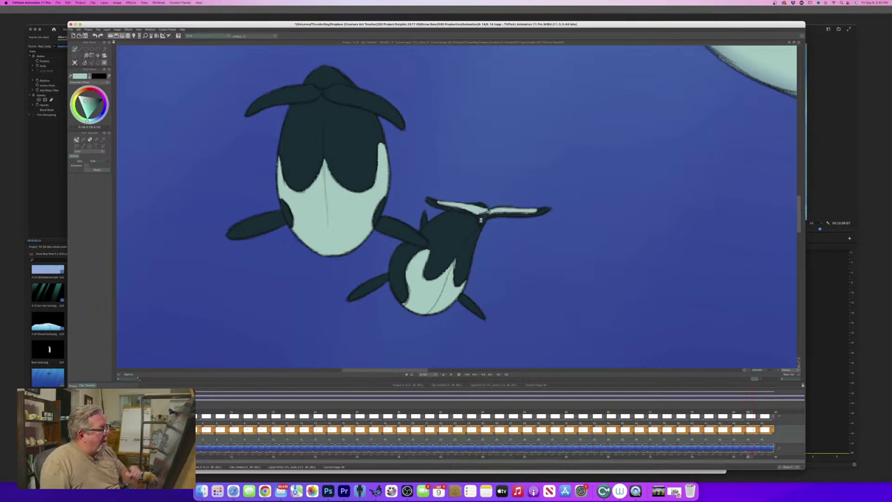
pyautogui.click(481, 218)
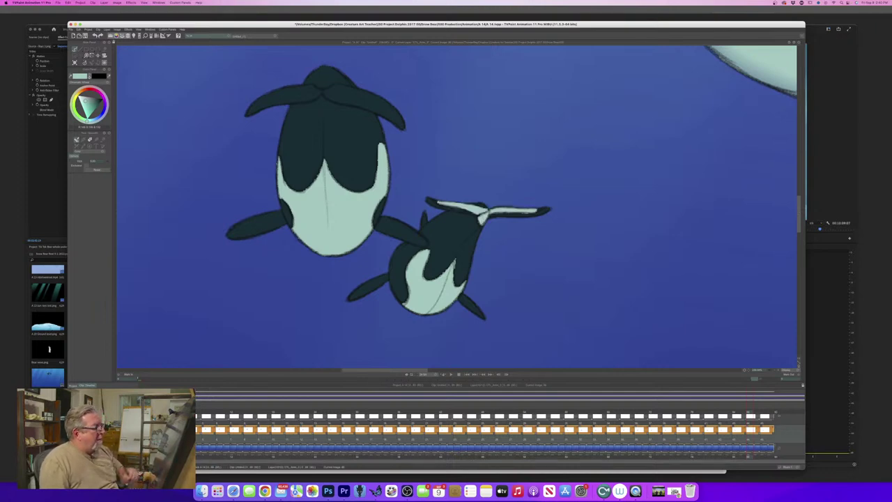
pyautogui.click(531, 208)
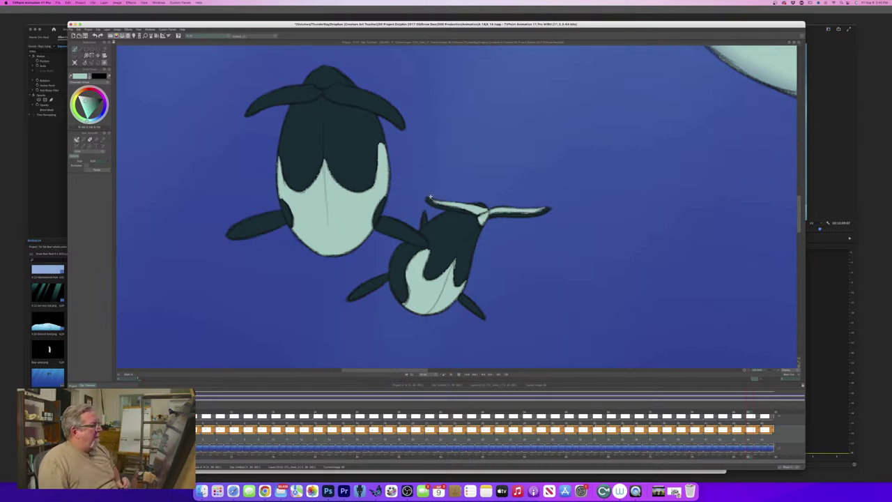
# Fill the small orca's flukes, tail base and belly with pale mint on the last drawing, and play back the shot.
pyautogui.press('Right')
pyautogui.press('Right')
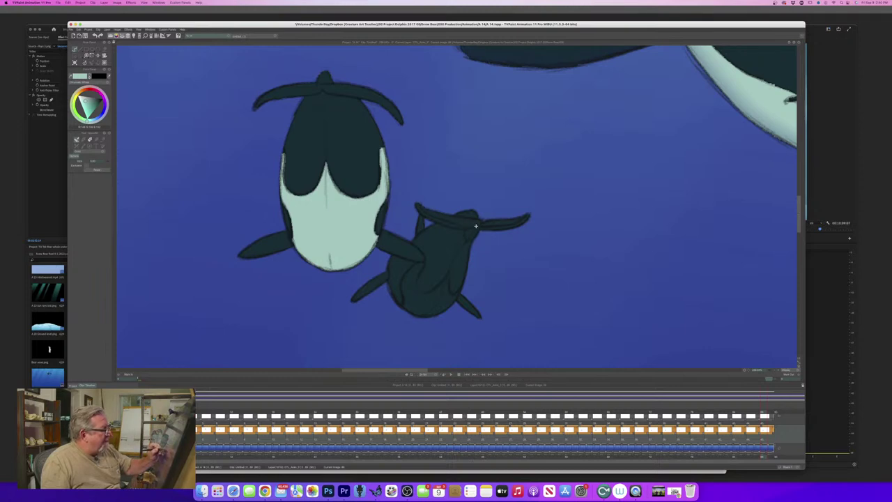
pyautogui.click(517, 210)
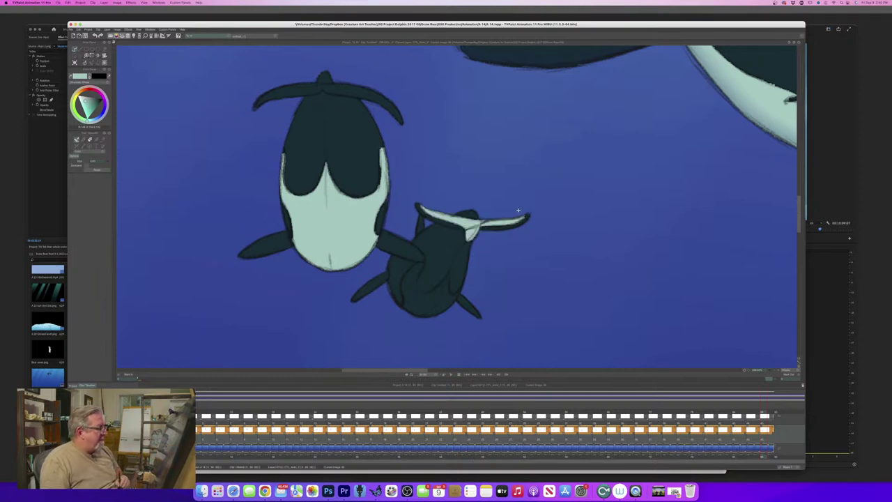
pyautogui.click(432, 307)
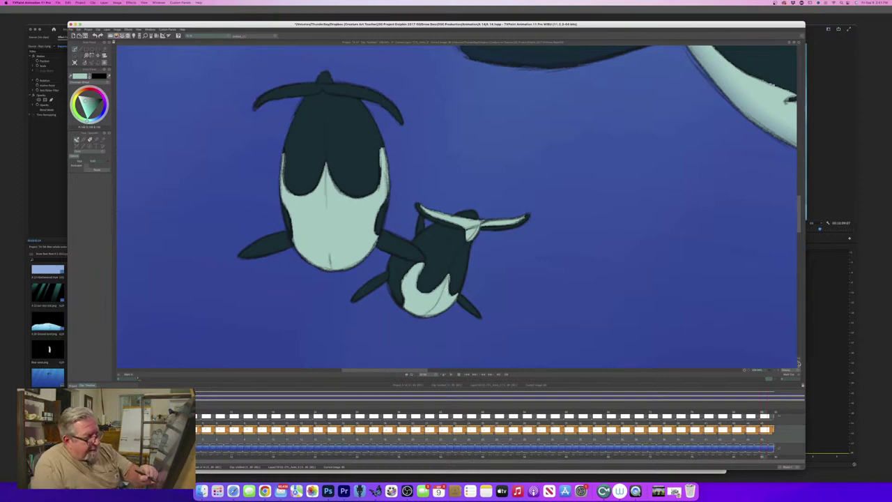
pyautogui.click(799, 365)
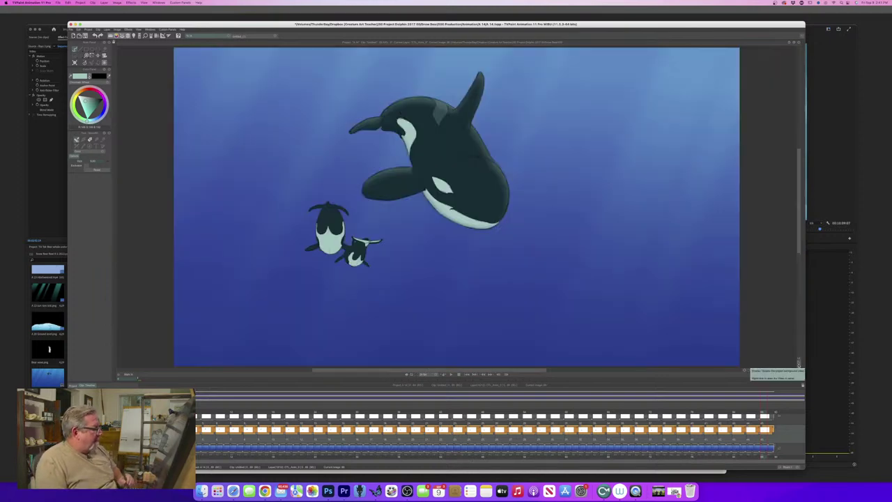
pyautogui.click(453, 374)
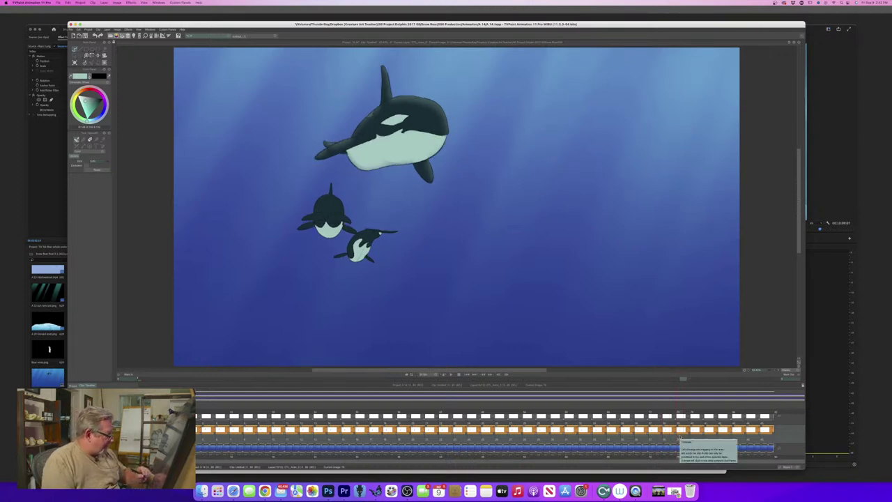
# Colour the small orca's thin edge-on flukes pale mint on the three consecutive drawings where they were left dark.
pyautogui.moveTo(758, 370); pyautogui.dragTo(788, 371)
pyautogui.moveTo(406, 372); pyautogui.dragTo(371, 364)
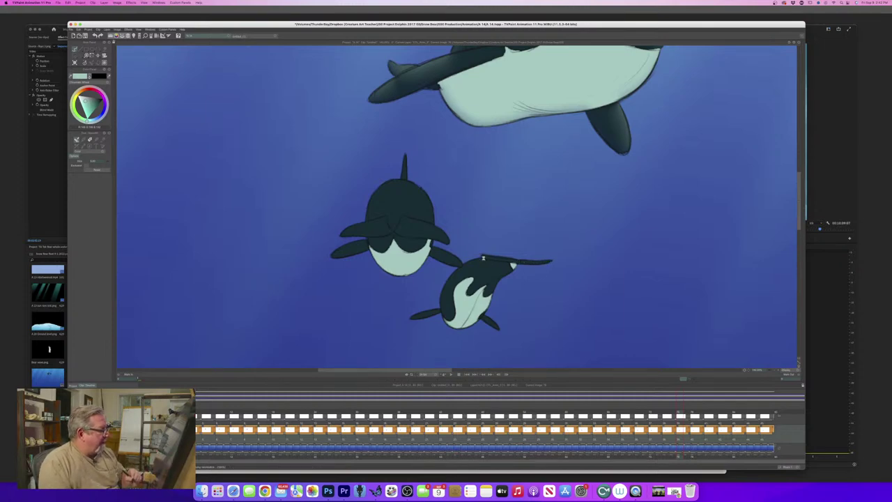
pyautogui.moveTo(551, 262); pyautogui.dragTo(482, 258)
pyautogui.press('Right')
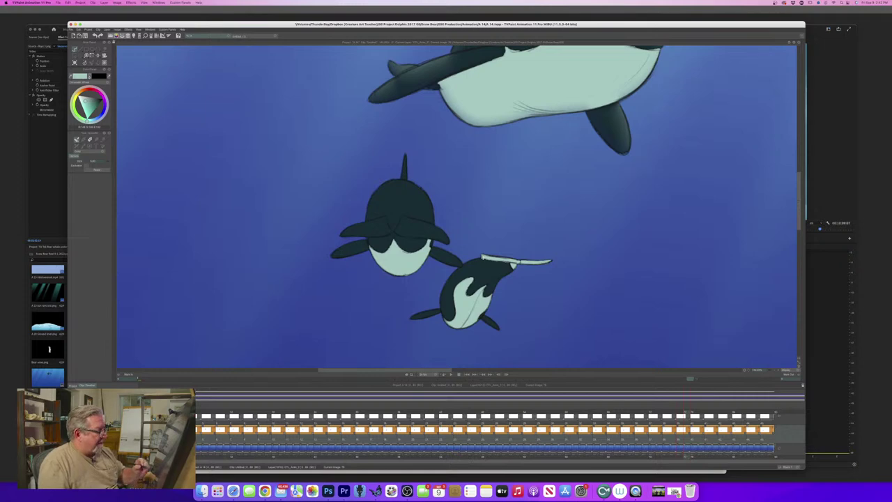
pyautogui.press('Right')
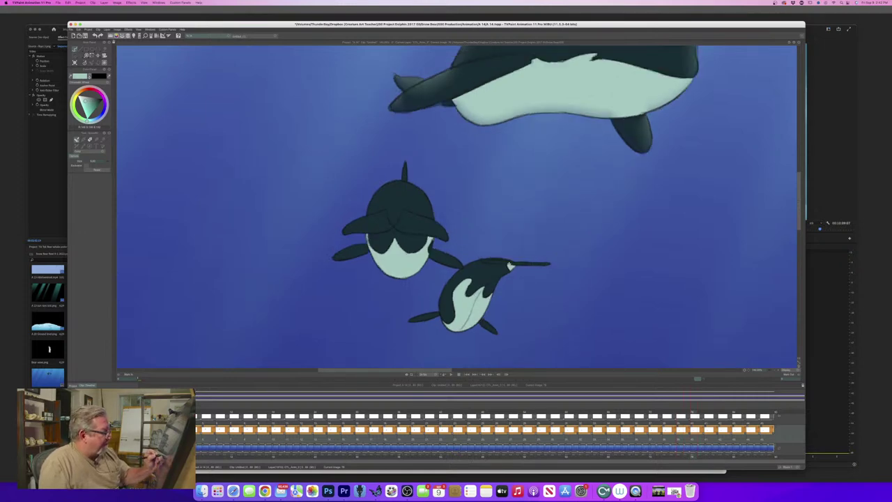
pyautogui.click(485, 262)
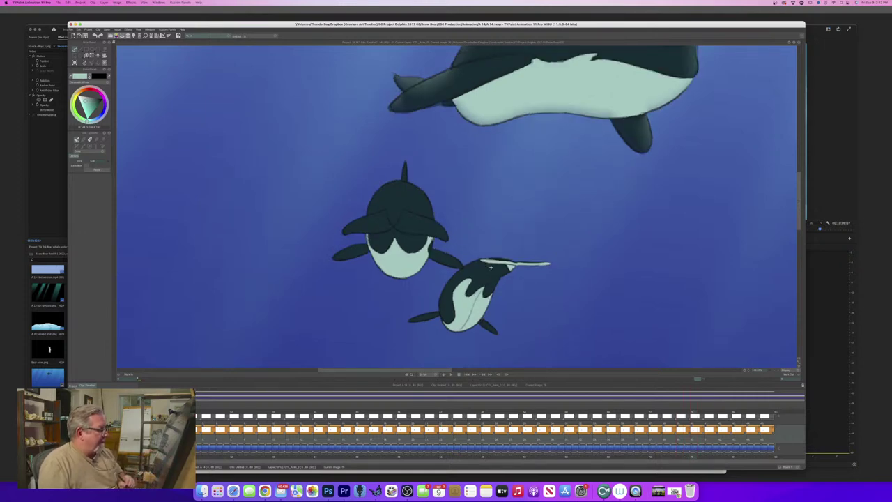
pyautogui.press('Right')
pyautogui.moveTo(490, 267); pyautogui.dragTo(545, 267)
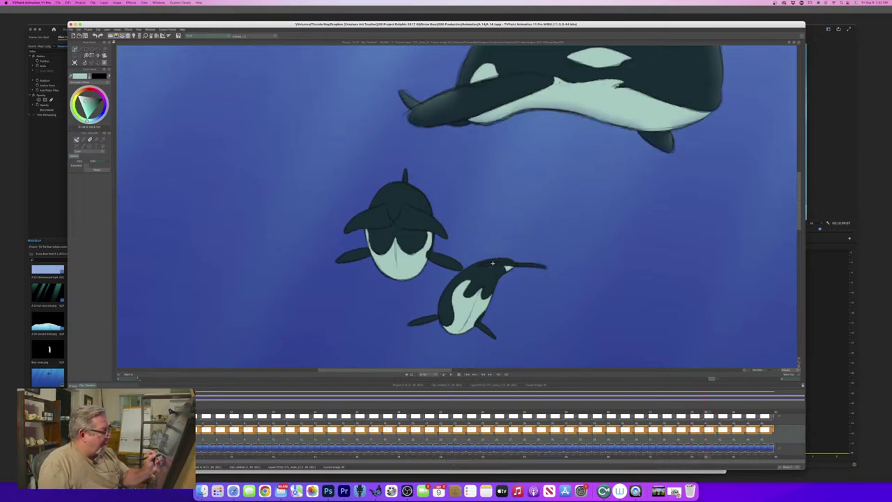
pyautogui.moveTo(548, 266); pyautogui.dragTo(482, 264)
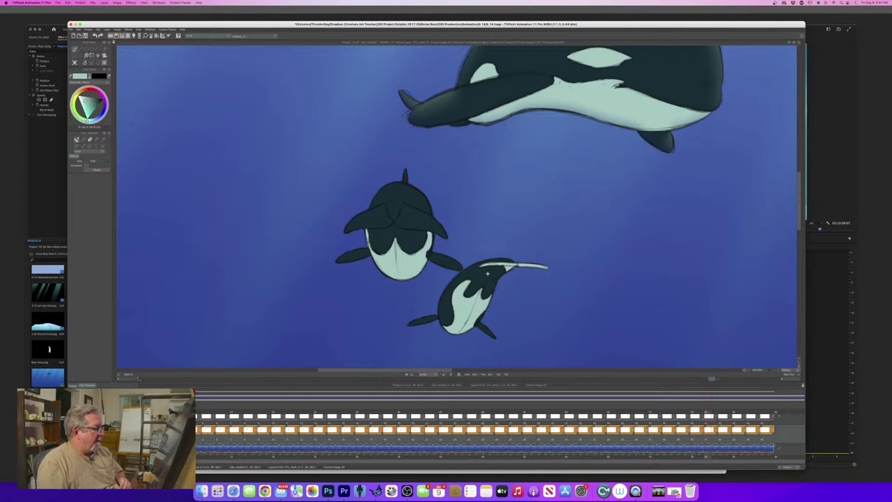
# On the following drawing, repaint the small orca's mint fluke nearest the larger calf with sampled dark teal, and replay the shot.
pyautogui.press('Right')
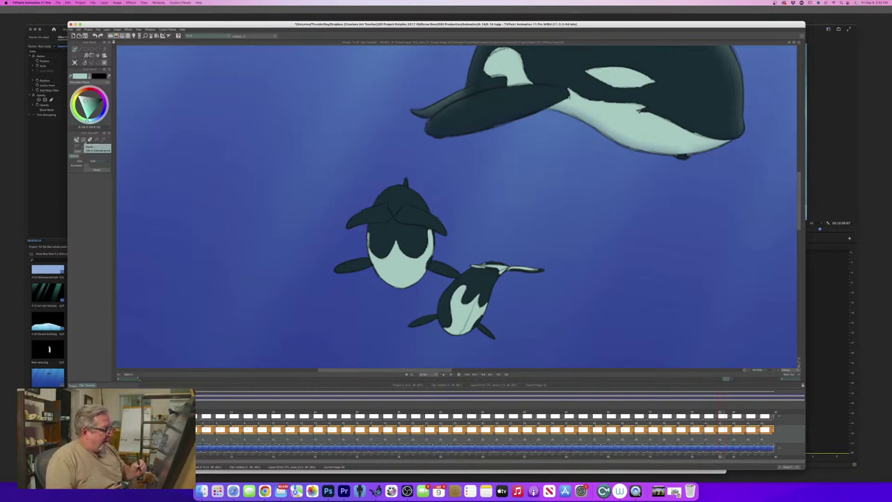
pyautogui.click(84, 141)
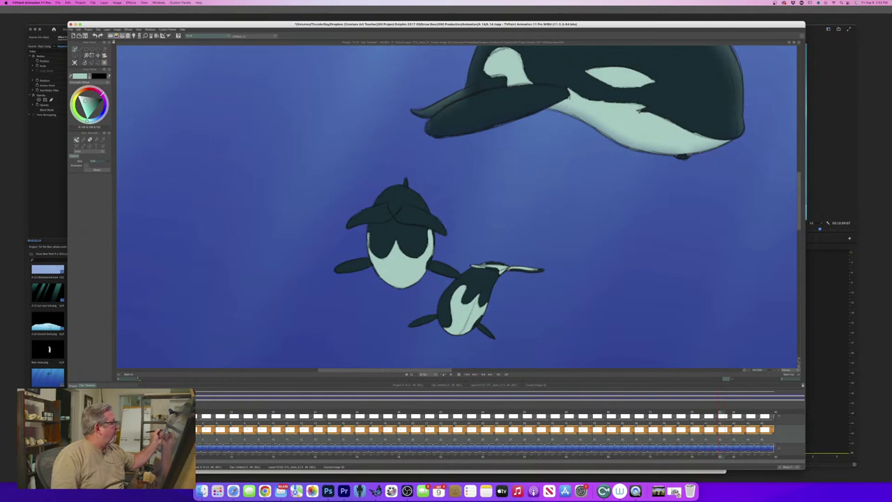
pyautogui.click(478, 285)
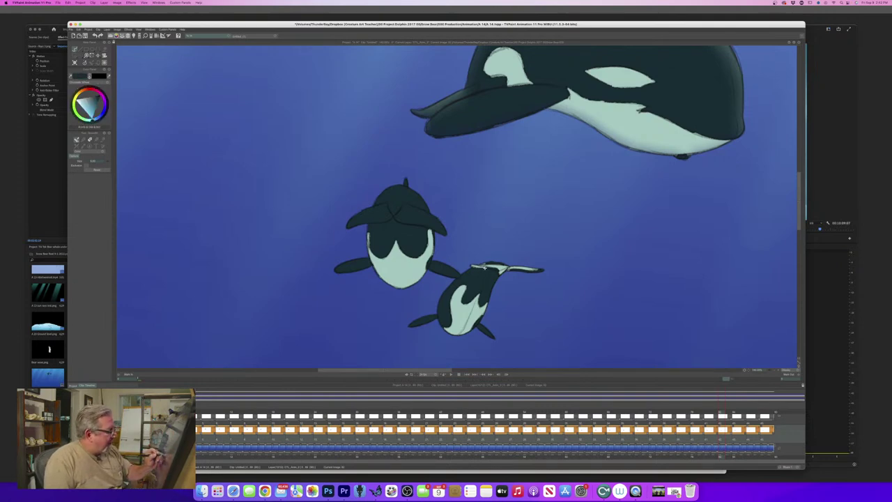
pyautogui.moveTo(469, 267); pyautogui.dragTo(487, 266)
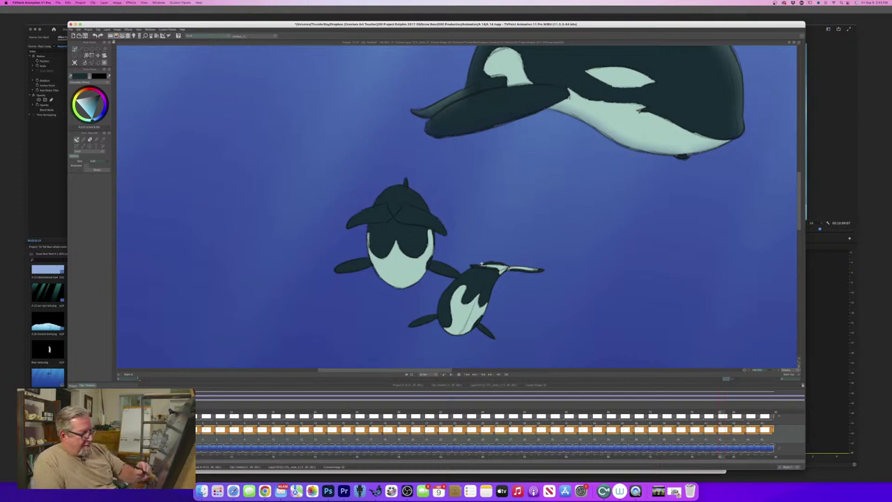
pyautogui.click(798, 362)
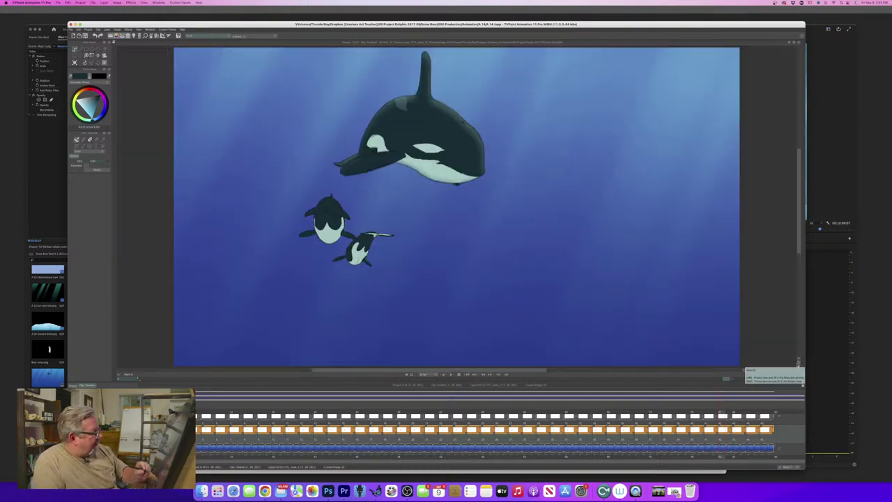
pyautogui.click(451, 374)
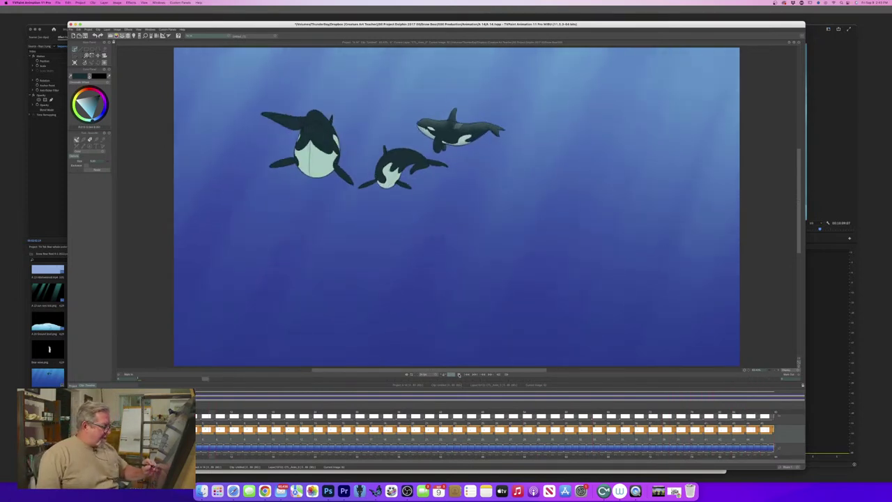
# Turn on the hidden shading layer of the orcas in the timeline and play back the animation with it.
pyautogui.scroll(3, 487, 435)
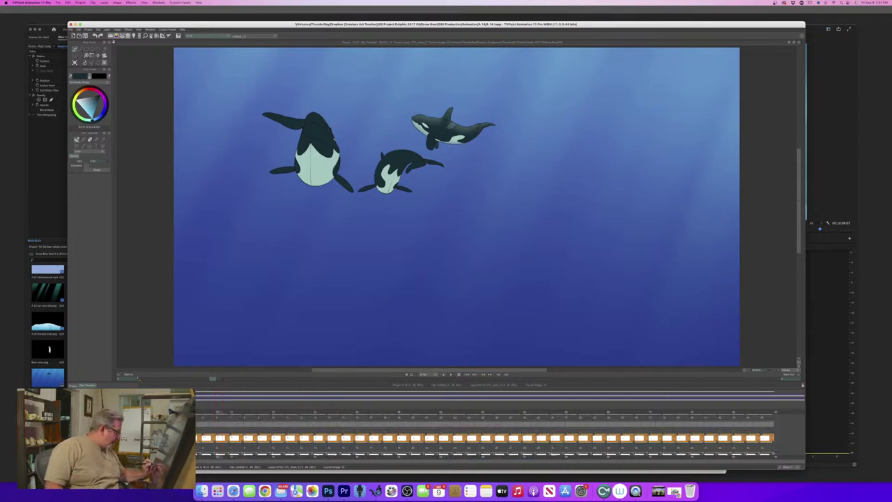
pyautogui.scroll(-2, 488, 438)
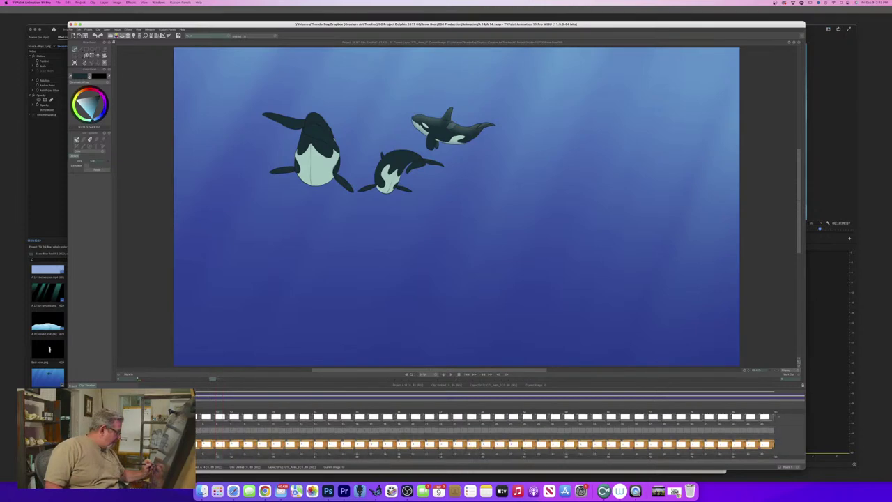
pyautogui.click(125, 425)
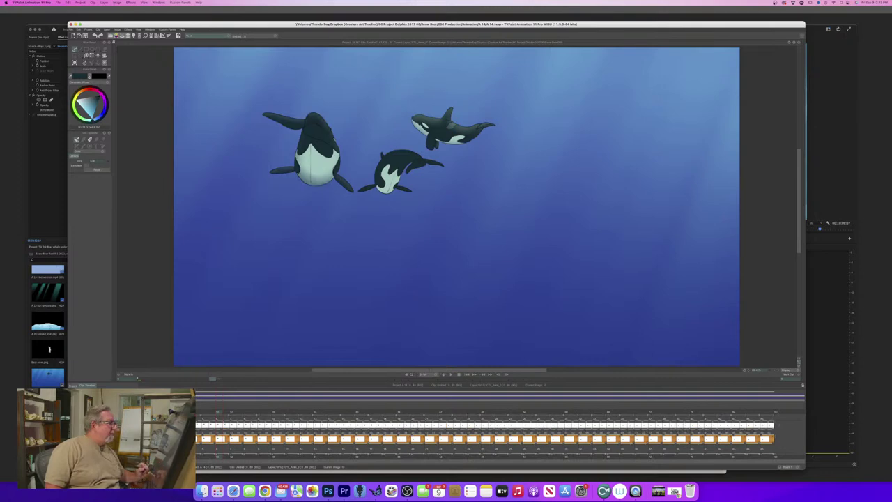
pyautogui.click(451, 375)
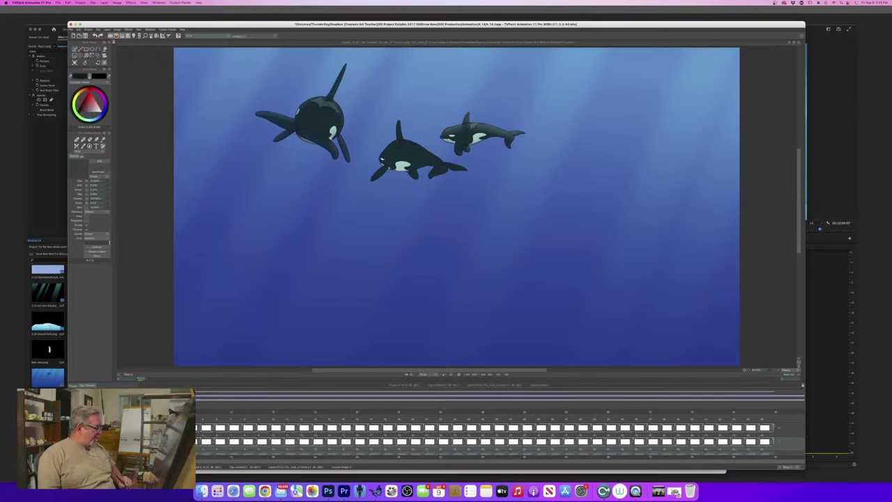
# Open the Tone Shading effect for the orca layer and clear all effects from the FX stack.
pyautogui.scroll(-5, 498, 435)
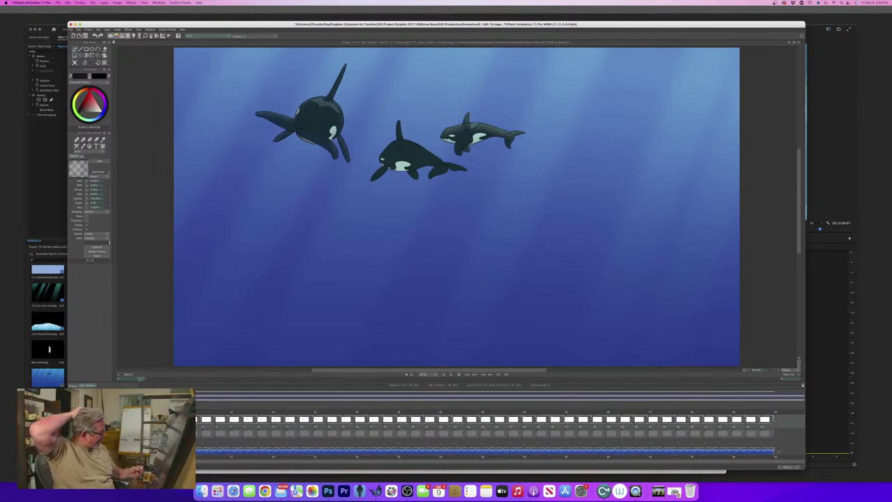
pyautogui.scroll(-3, 498, 435)
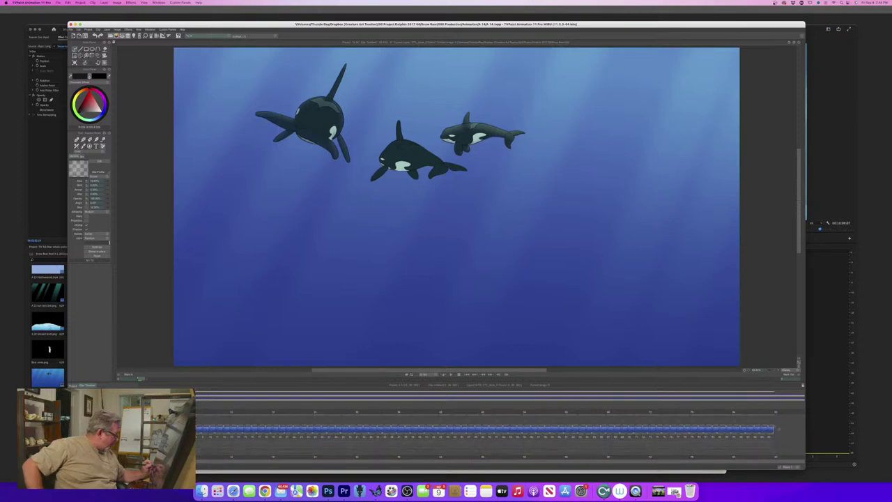
pyautogui.scroll(10, 499, 435)
pyautogui.scroll(-2, 499, 435)
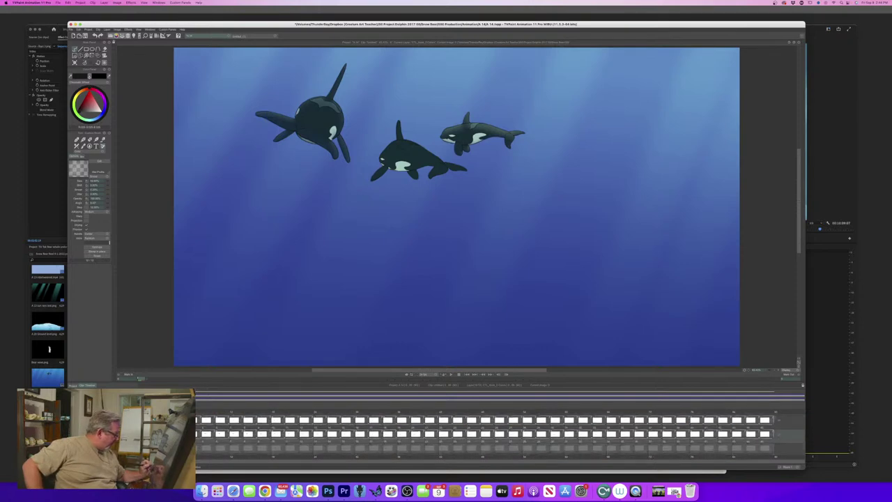
pyautogui.scroll(2, 499, 435)
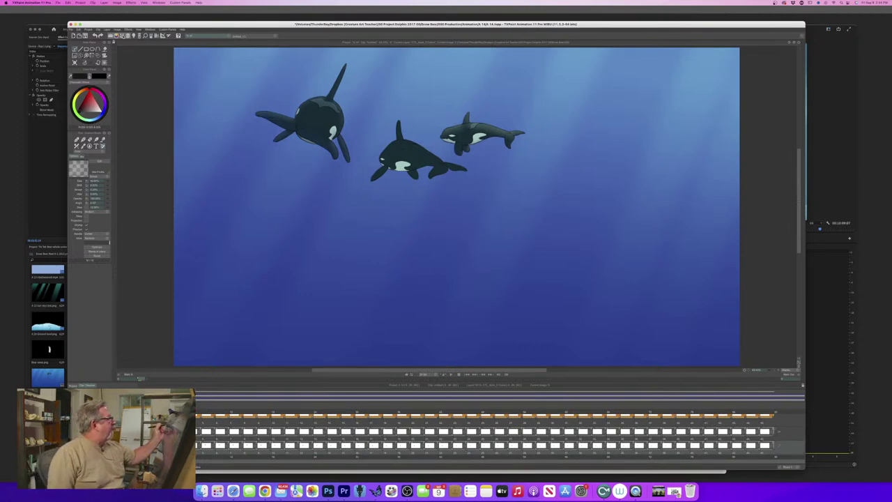
pyautogui.click(128, 29)
pyautogui.moveTo(132, 62)
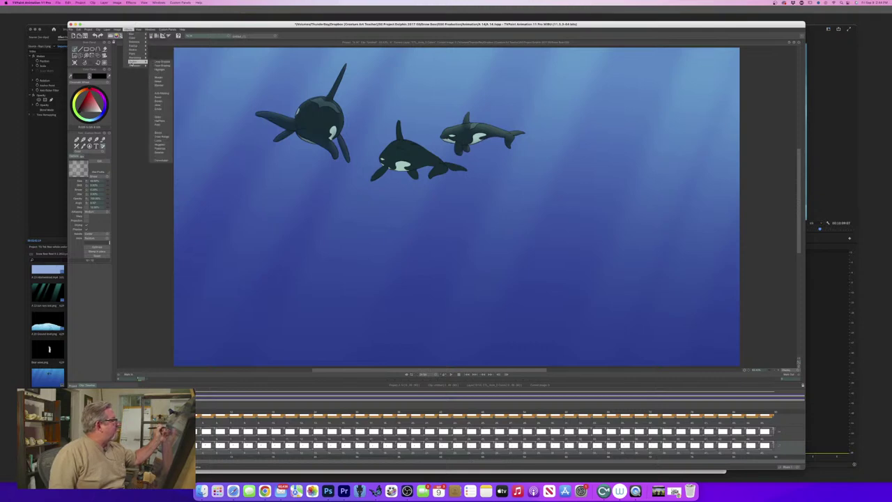
pyautogui.click(160, 65)
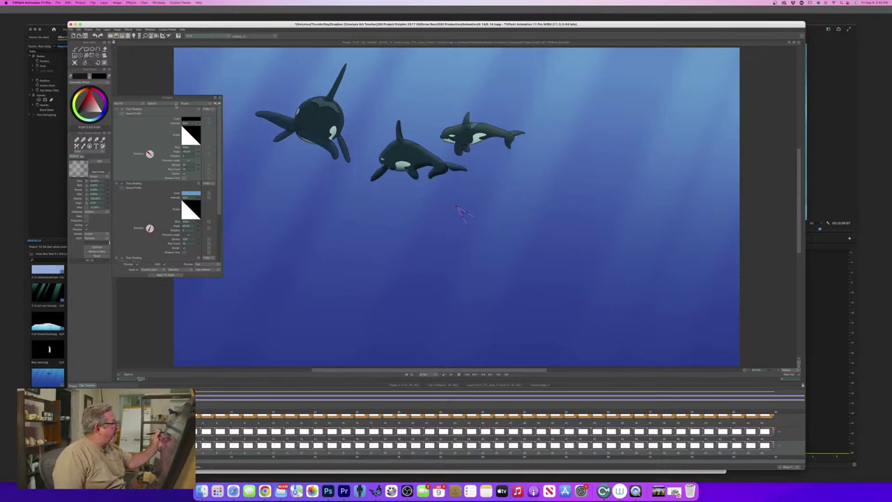
pyautogui.click(177, 104)
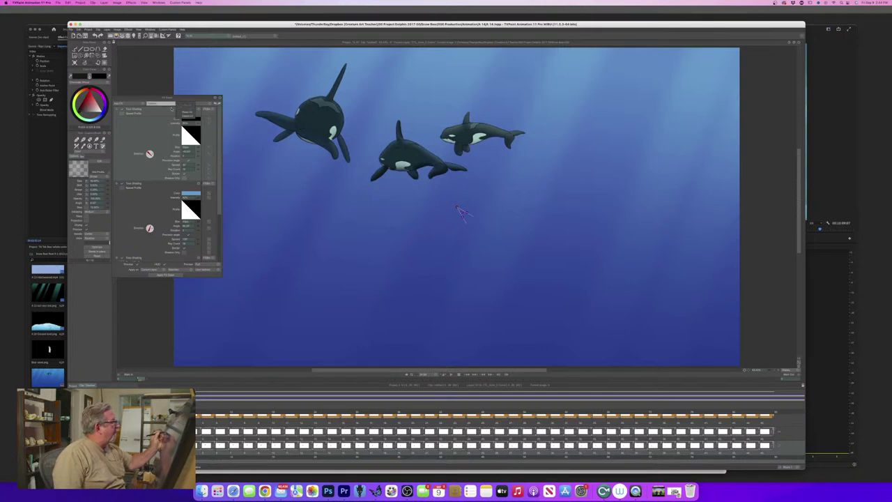
pyautogui.click(184, 116)
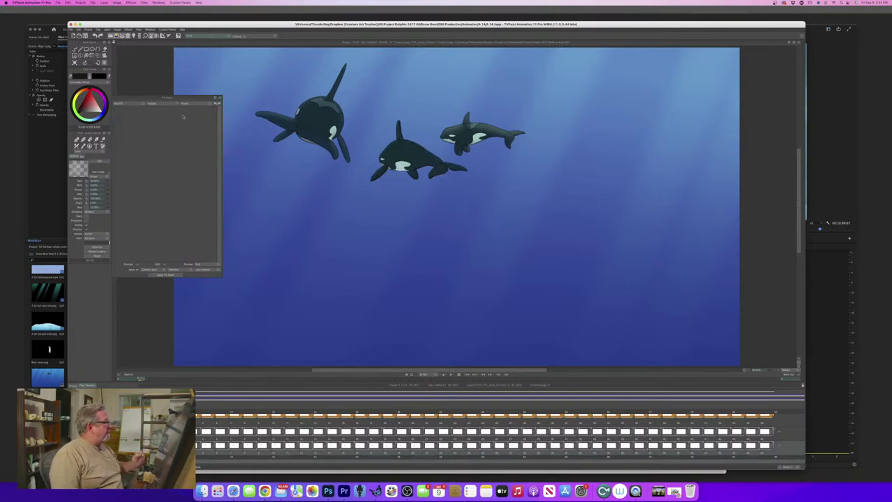
# Add a Tone Shading effect to the FX stack, turn its light direction towards the lower left, and save the project.
pyautogui.click(141, 105)
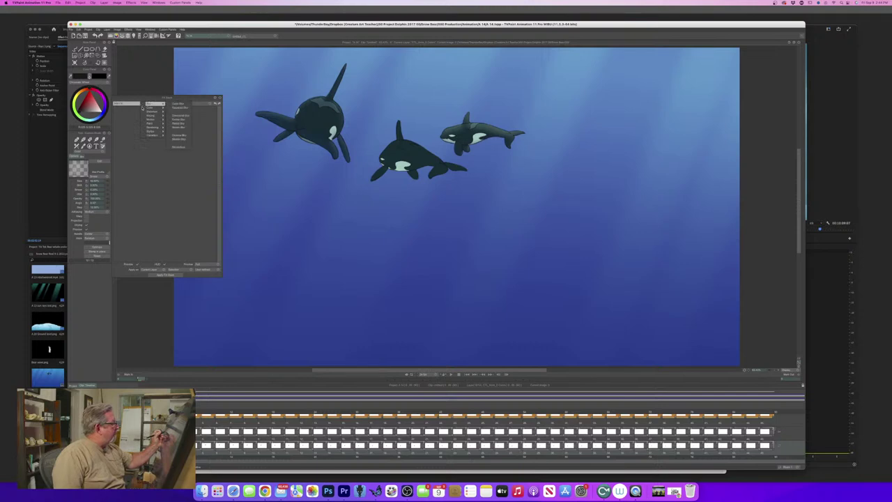
pyautogui.click(176, 136)
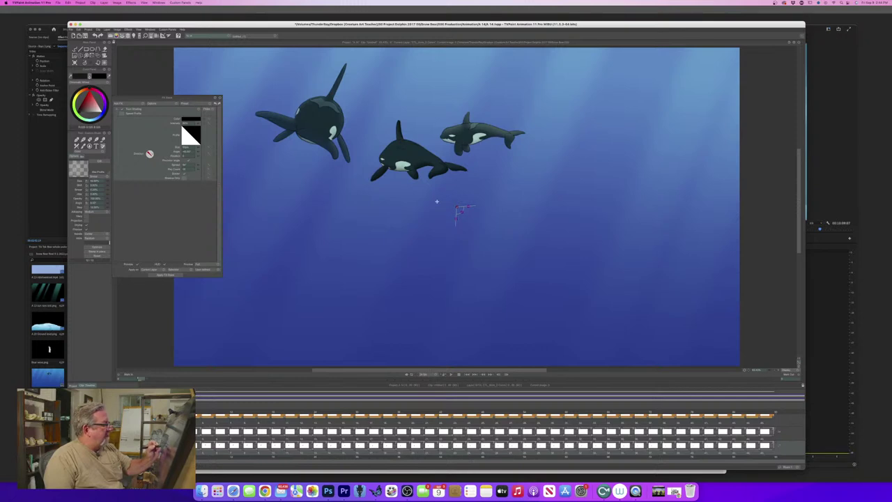
pyautogui.moveTo(151, 157); pyautogui.dragTo(149, 159)
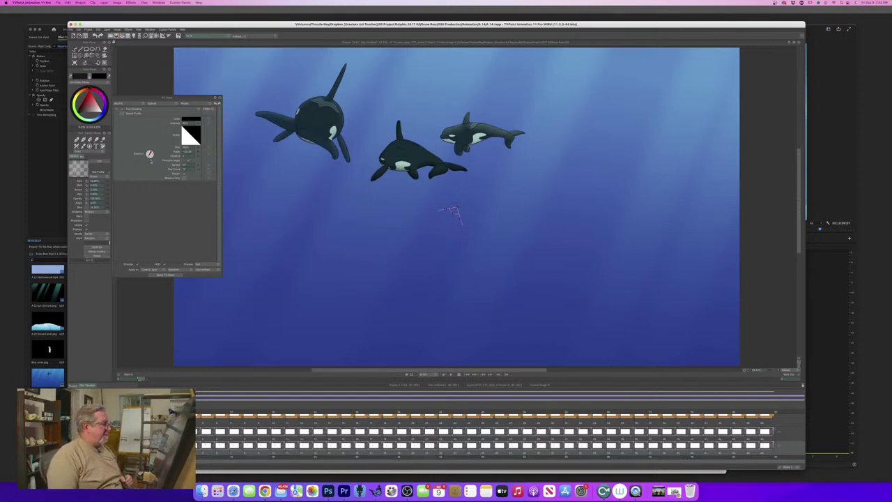
pyautogui.press('super+s')
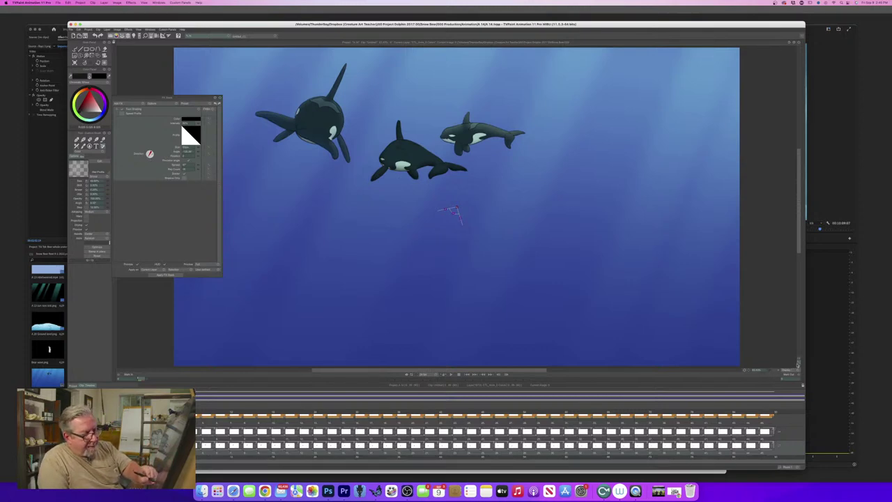
# Set the Tone Shading colour to a dark navy blue while previewing the unshaded middle orca, and close the FX stack.
pyautogui.moveTo(770, 370); pyautogui.dragTo(782, 366)
pyautogui.moveTo(797, 226); pyautogui.dragTo(797, 211)
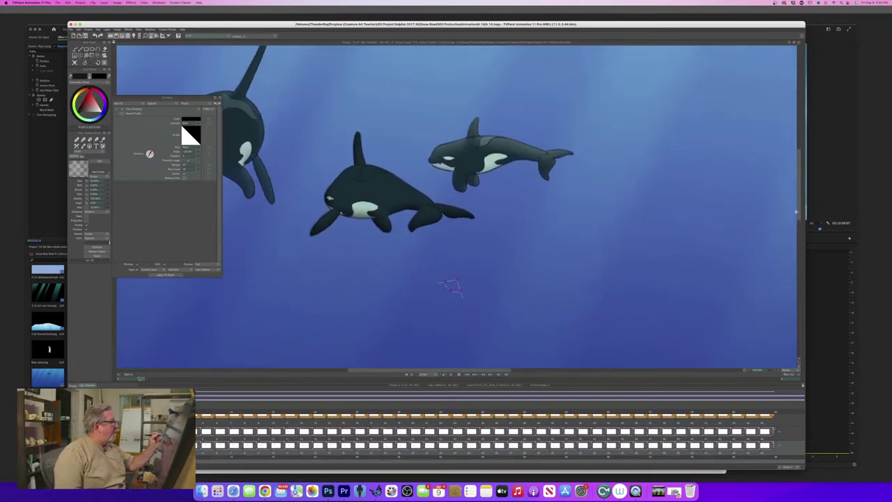
pyautogui.moveTo(185, 120); pyautogui.dragTo(103, 113)
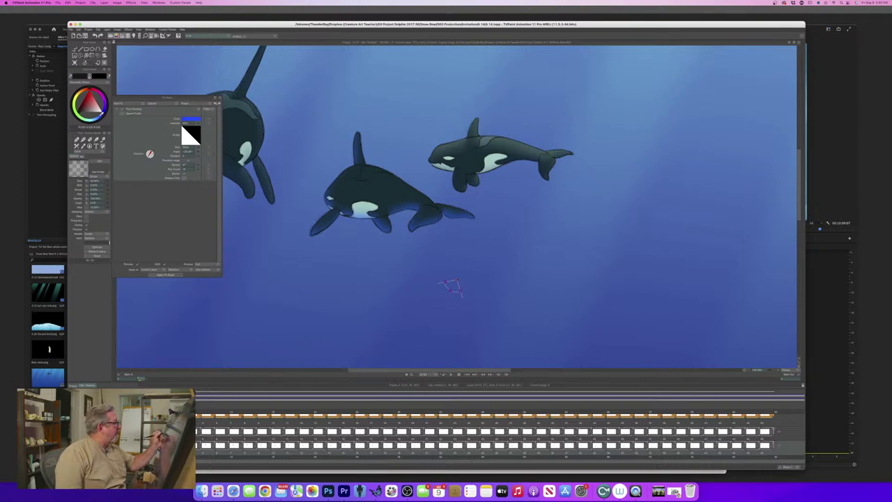
pyautogui.moveTo(91, 89)
pyautogui.mouseDown()
pyautogui.moveTo(104, 104)
pyautogui.moveTo(97, 117)
pyautogui.moveTo(94, 100)
pyautogui.mouseUp()
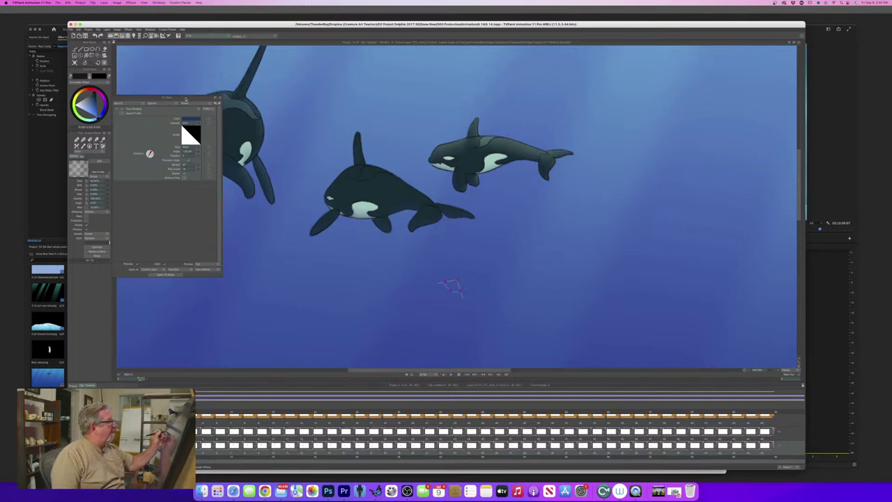
pyautogui.moveTo(190, 100); pyautogui.dragTo(194, 211)
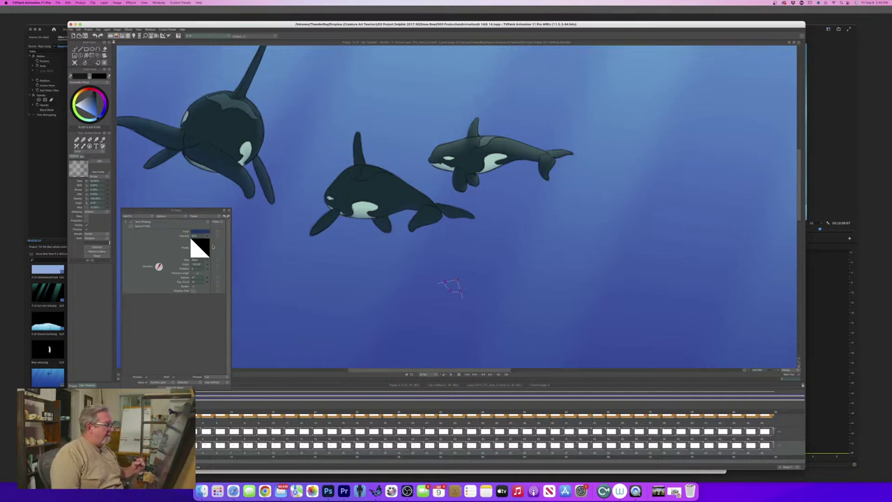
pyautogui.click(226, 211)
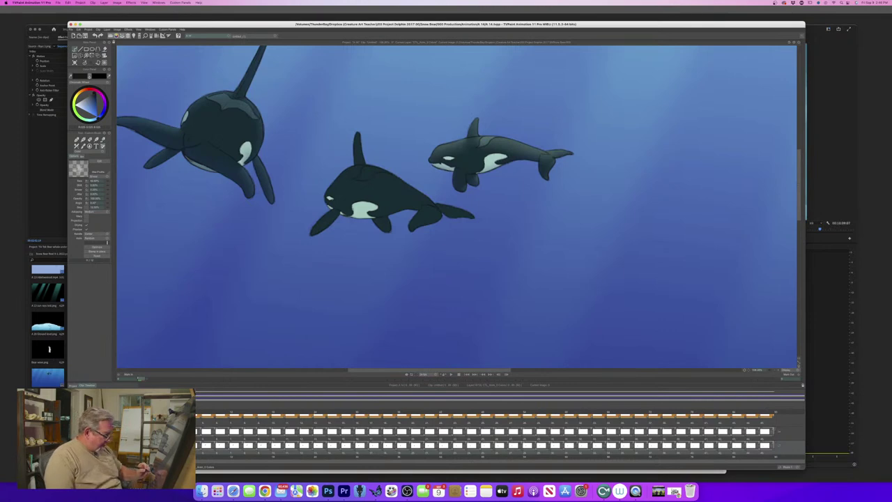
pyautogui.moveTo(752, 452); pyautogui.dragTo(202, 449)
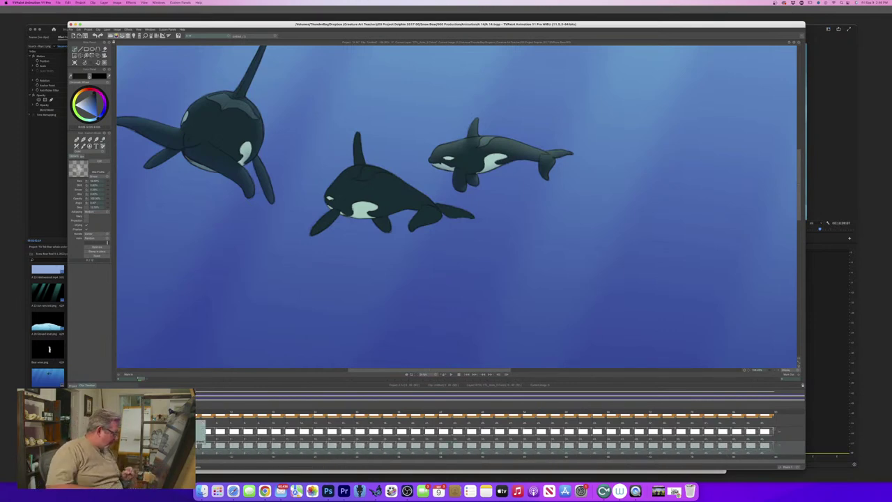
pyautogui.press('Delete')
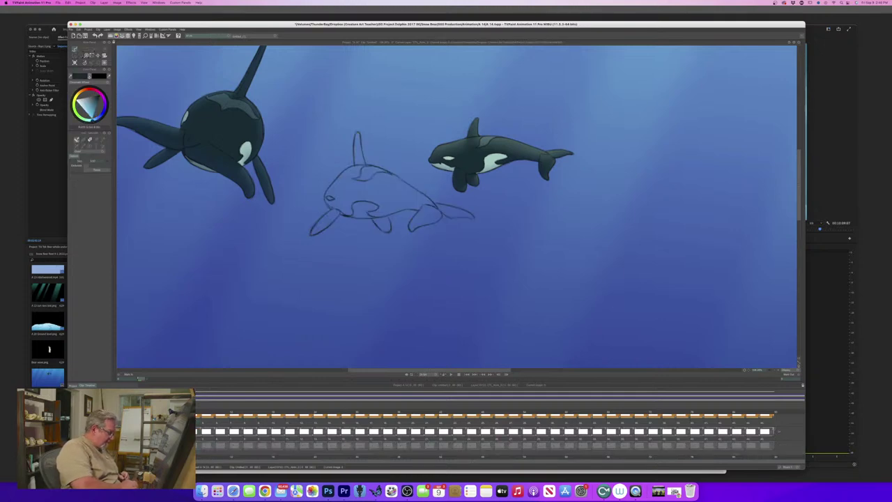
pyautogui.press('super+z')
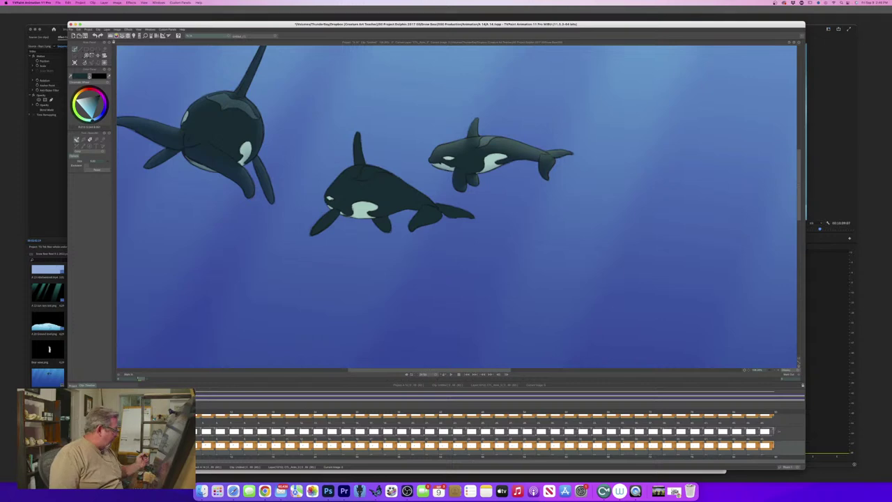
# Turn off the large orca's shading layer in the timeline and return to the small orca's colour layer.
pyautogui.scroll(5, 488, 433)
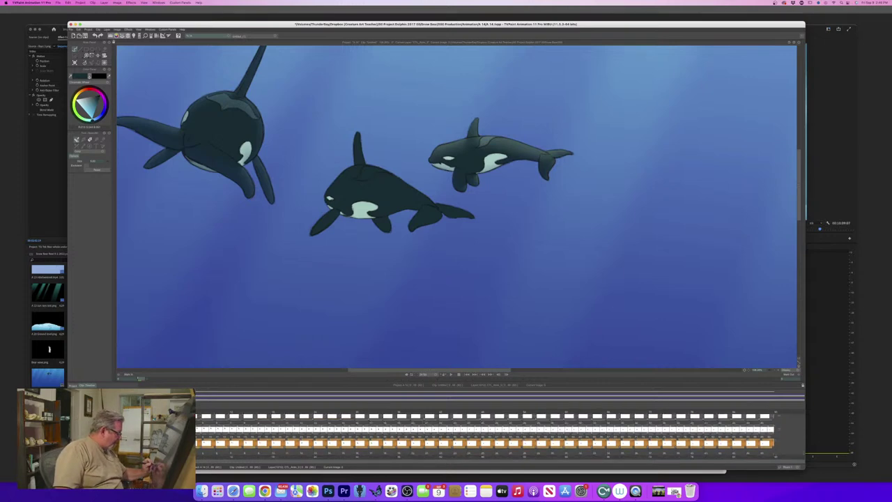
pyautogui.click(77, 430)
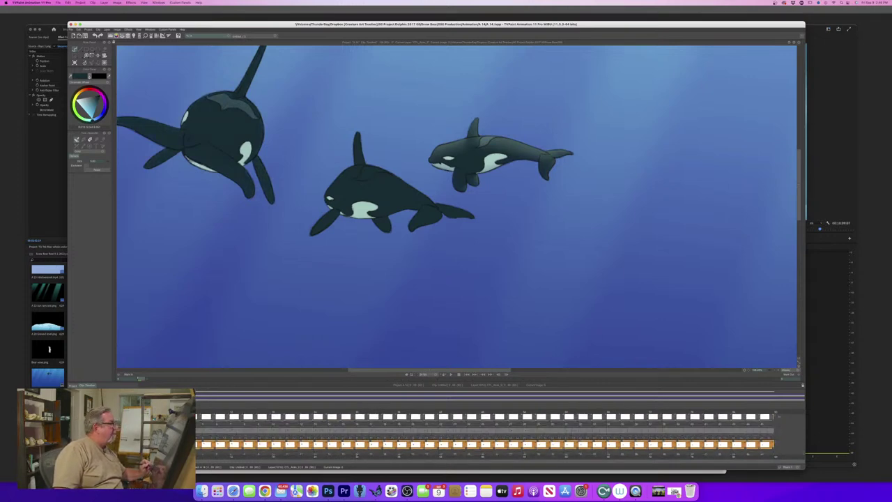
pyautogui.scroll(-5, 488, 433)
pyautogui.scroll(2, 488, 433)
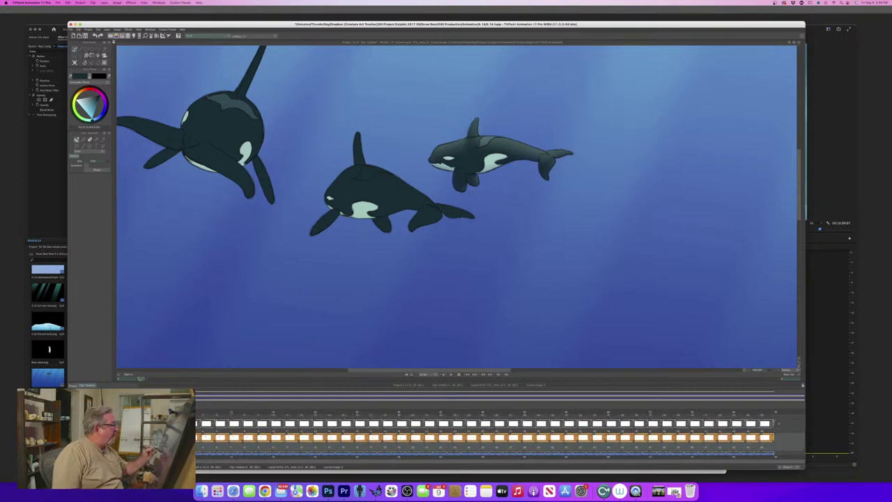
# Sample the grey-teal of the large orca's saddle patch and fill the small middle orca's saddle patch on its first two drawings.
pyautogui.click(232, 103)
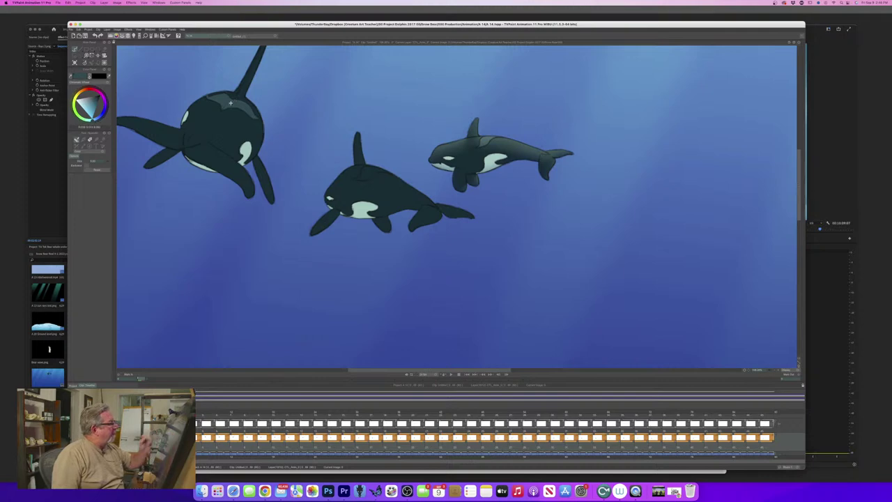
pyautogui.moveTo(768, 371); pyautogui.dragTo(775, 371)
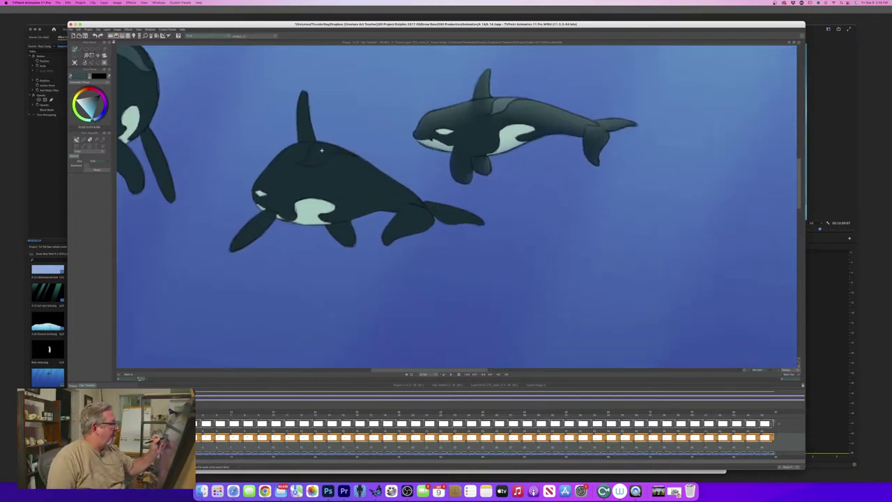
pyautogui.moveTo(341, 148); pyautogui.dragTo(307, 162)
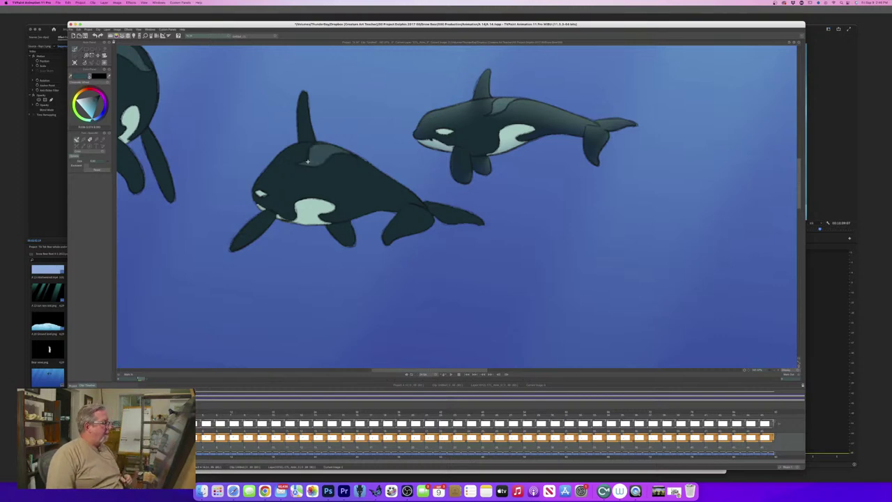
pyautogui.press('Right')
pyautogui.press('Right')
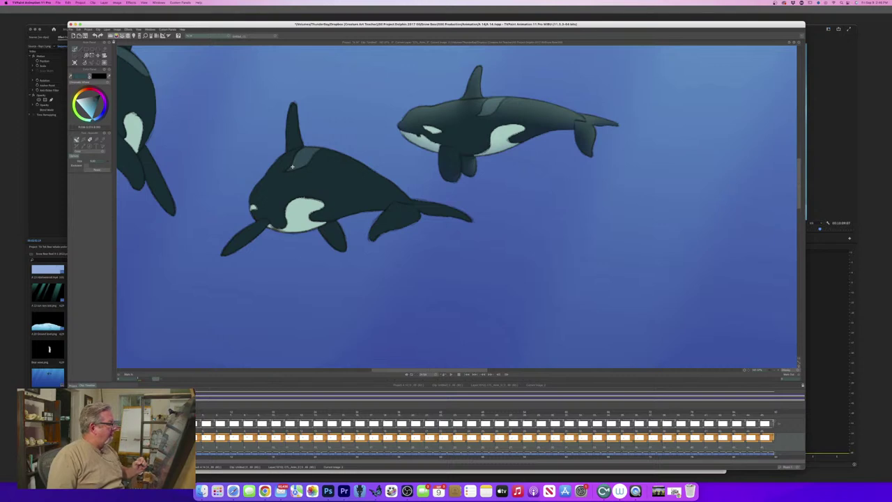
# Fill the narrowing saddle patch behind the small orca's dorsal fin with grey-teal on the following drawings until it turns out of view.
pyautogui.press('Right')
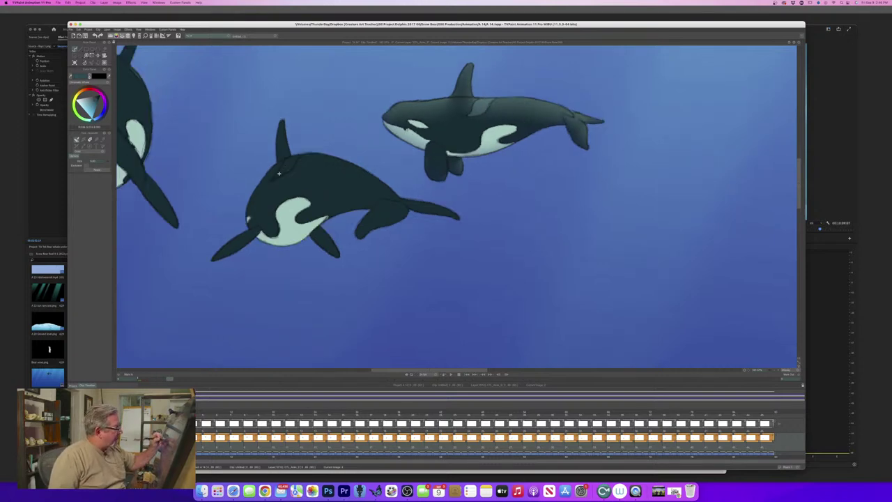
pyautogui.press('Right')
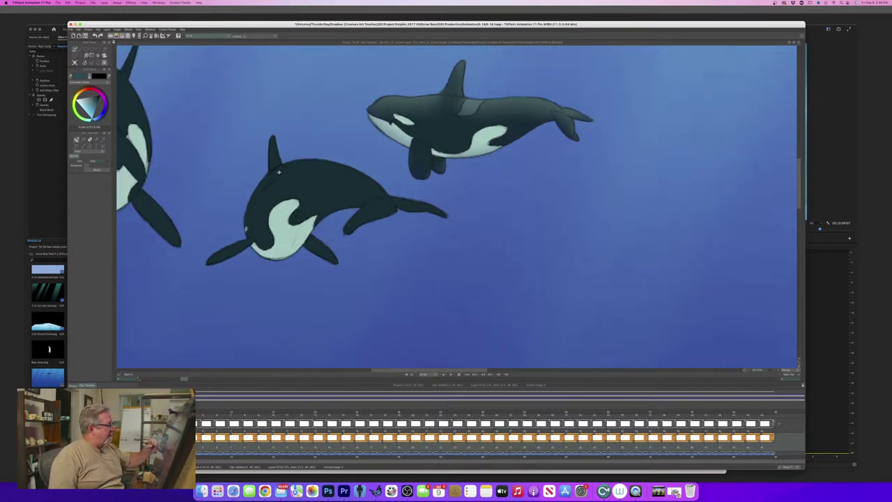
pyautogui.moveTo(282, 165); pyautogui.dragTo(267, 184)
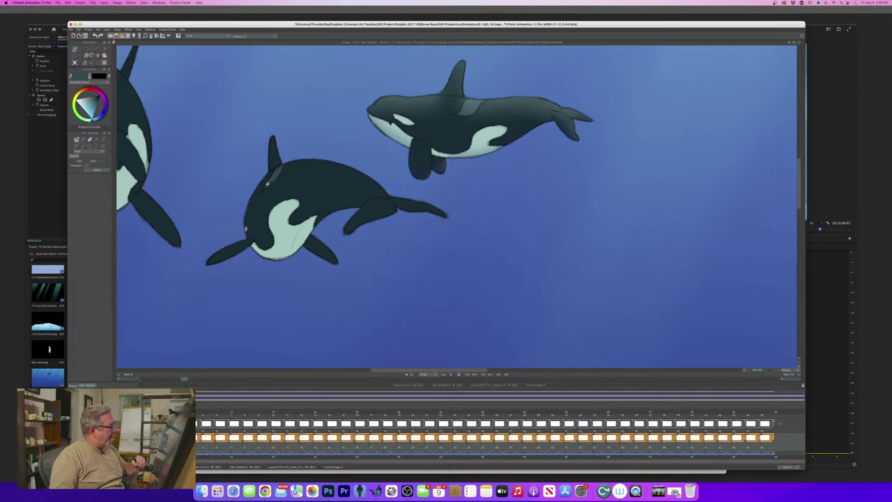
pyautogui.press('Right')
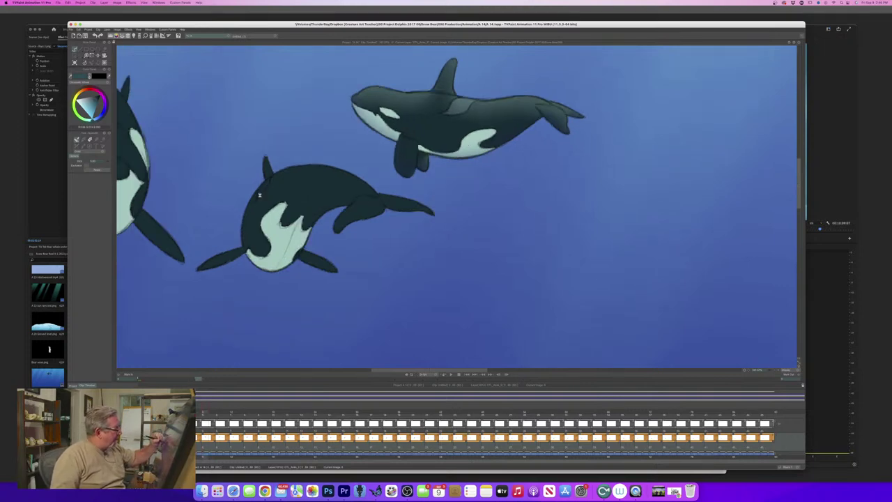
pyautogui.press('Right')
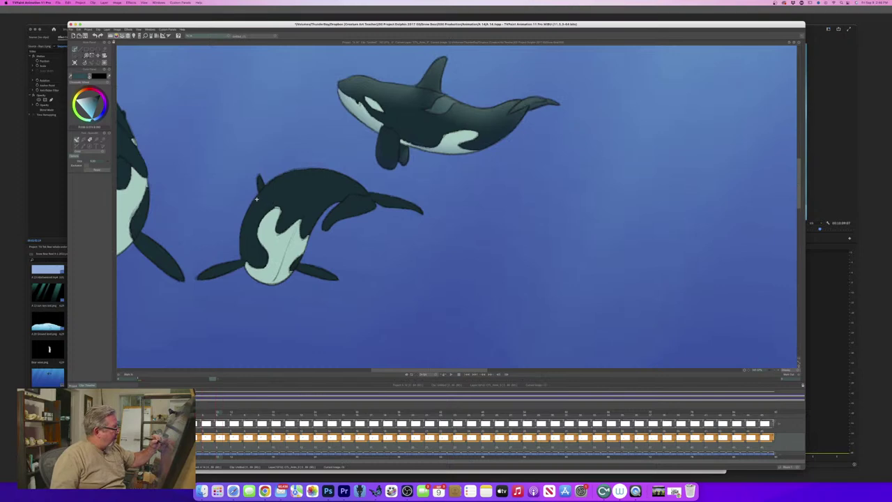
# Skip to the drawings where the small orca's saddle patch reappears below its dorsal fin and fill it with grey-teal on two of them.
pyautogui.press('Right')
pyautogui.press('Right')
pyautogui.press('Right')
pyautogui.press('Right')
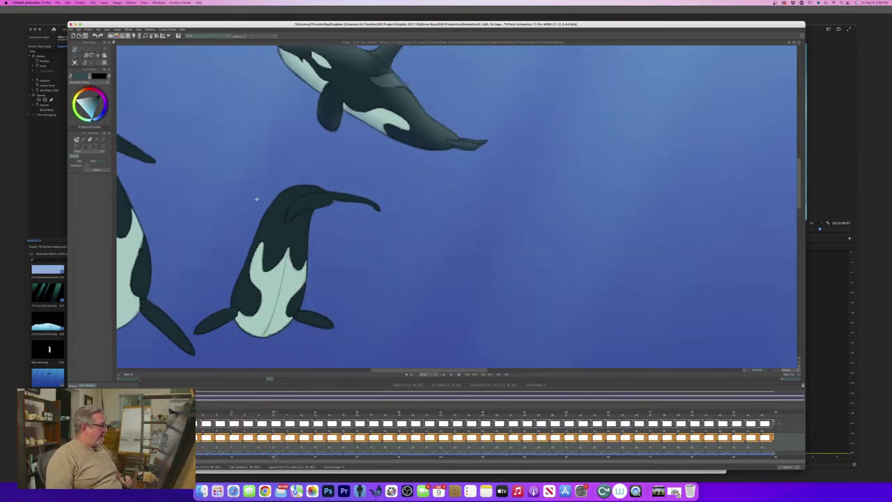
pyautogui.press('Right')
pyautogui.moveTo(402, 370)
pyautogui.mouseDown()
pyautogui.moveTo(422, 370)
pyautogui.moveTo(387, 372)
pyautogui.moveTo(411, 366)
pyautogui.mouseUp()
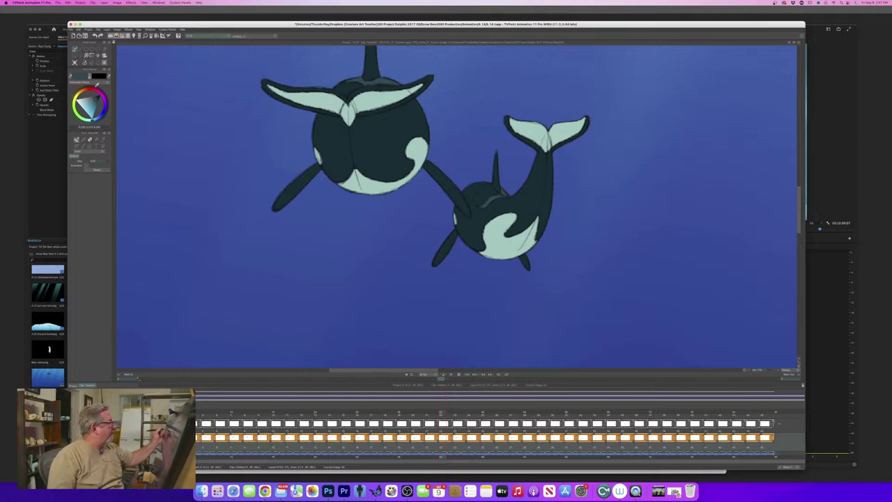
pyautogui.click(495, 202)
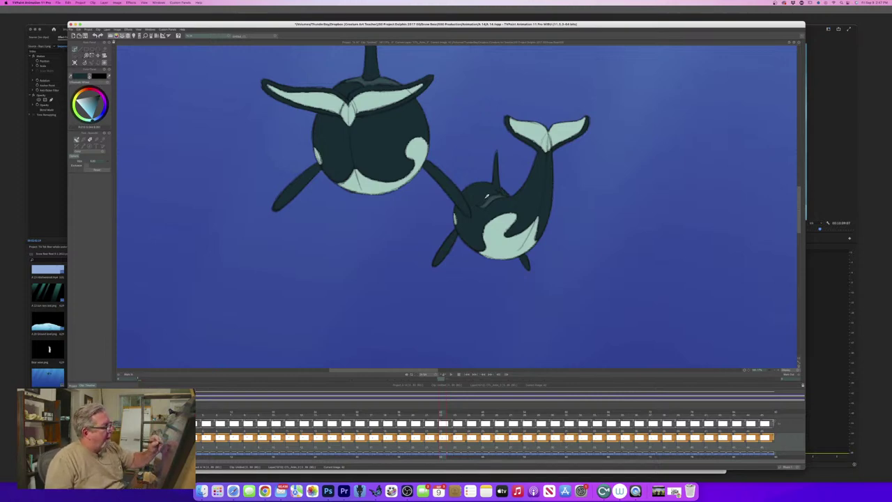
pyautogui.press('Right')
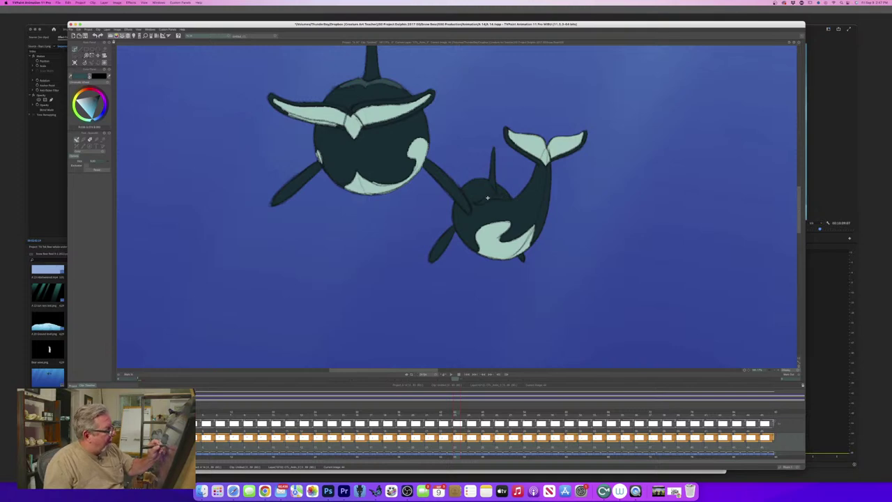
pyautogui.click(478, 202)
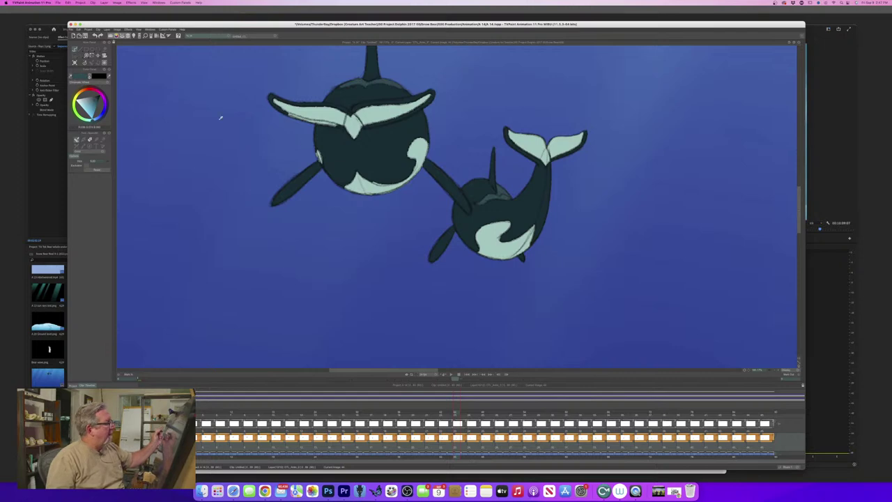
pyautogui.click(477, 191)
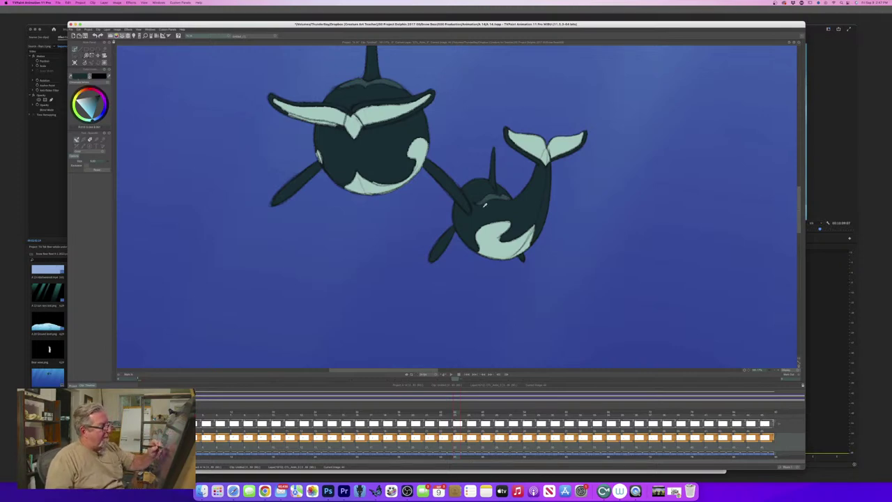
# Fill the small orca's saddle patch below its dorsal fin with grey-teal on the following drawings as it narrows.
pyautogui.press('Right')
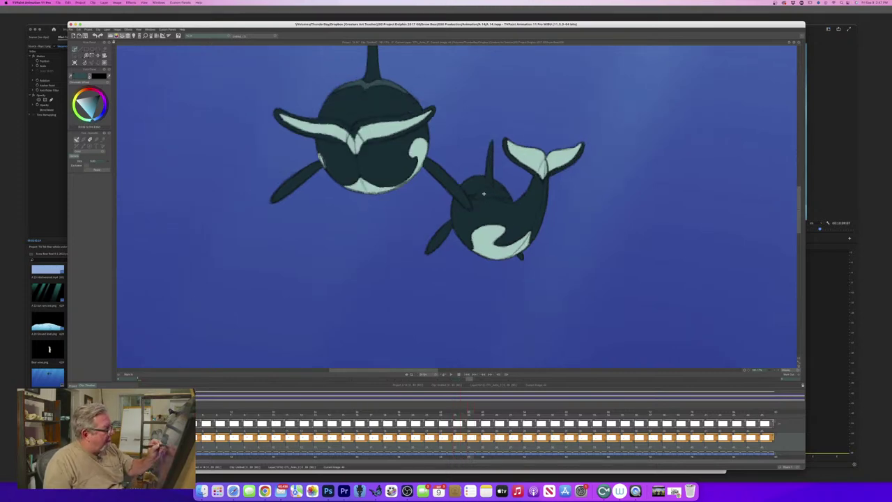
pyautogui.moveTo(484, 194); pyautogui.dragTo(474, 197)
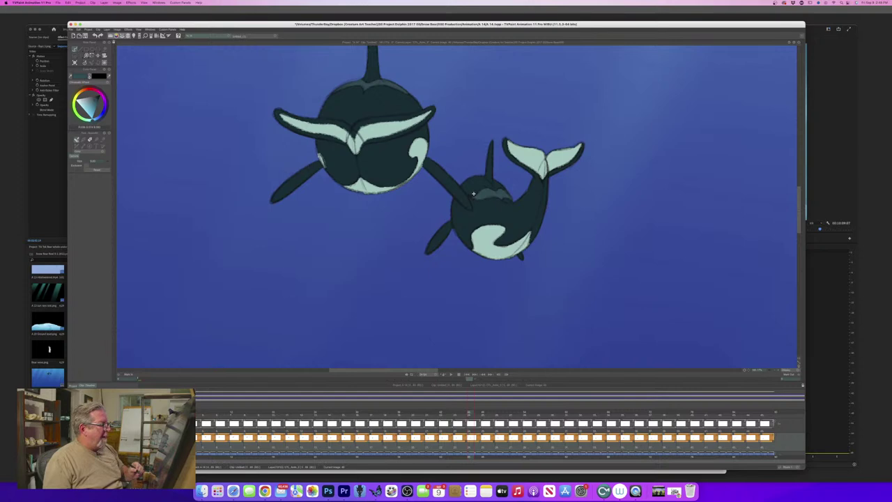
pyautogui.press('Right')
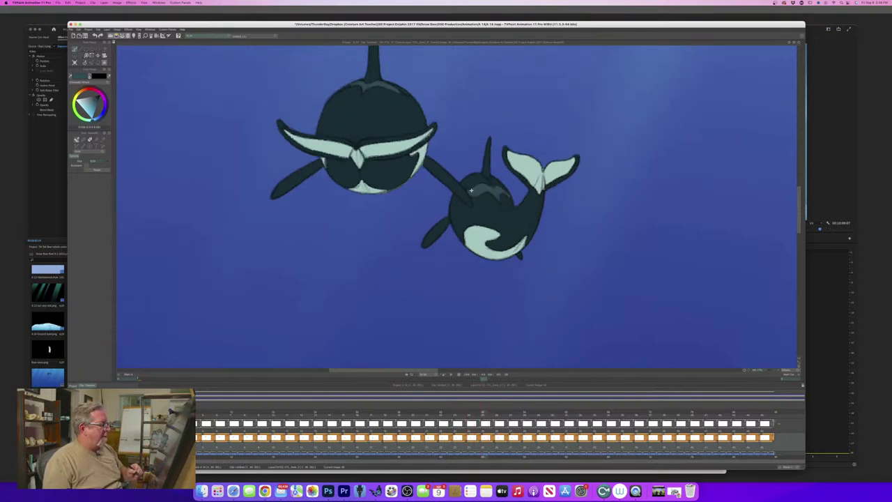
pyautogui.press('Right')
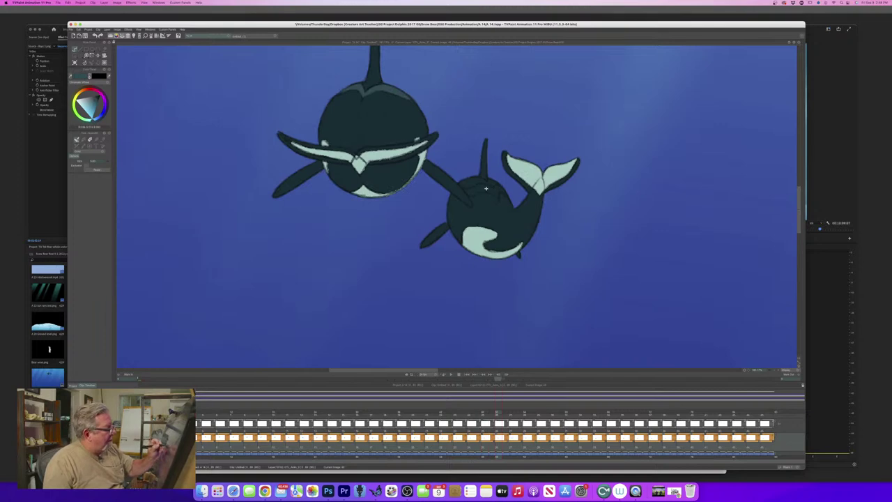
pyautogui.press('Right')
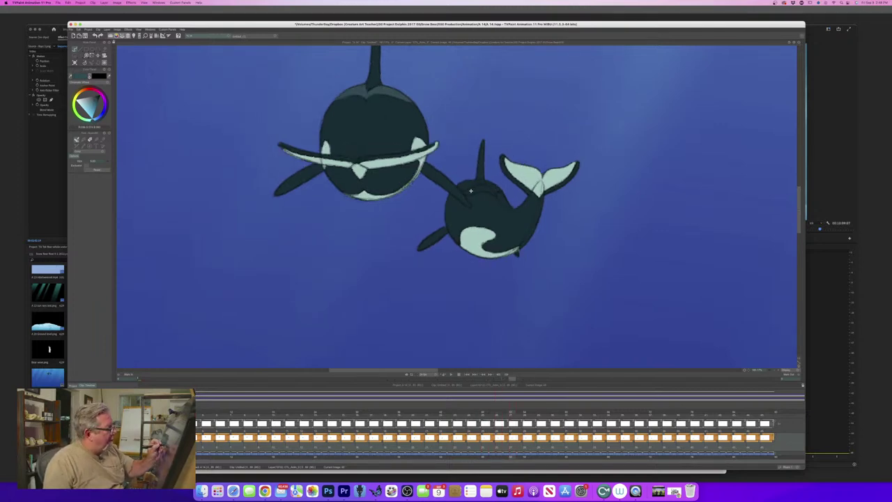
pyautogui.press('Right')
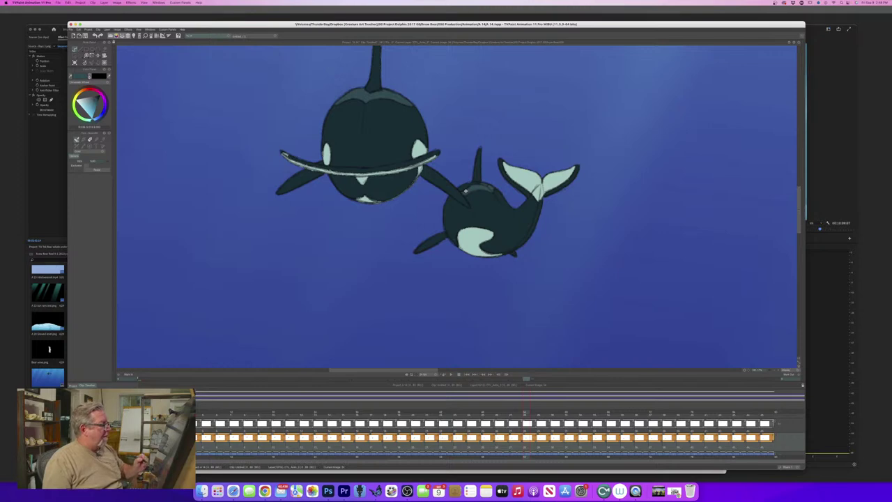
pyautogui.click(76, 64)
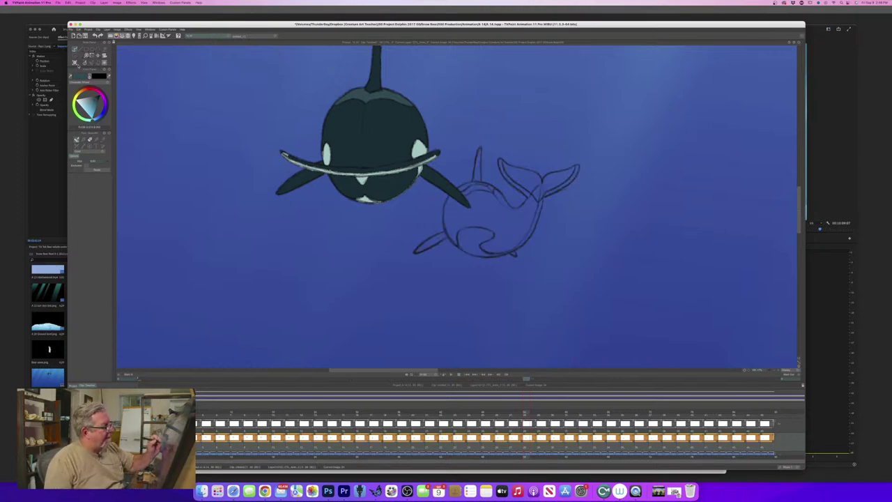
pyautogui.press('super+z')
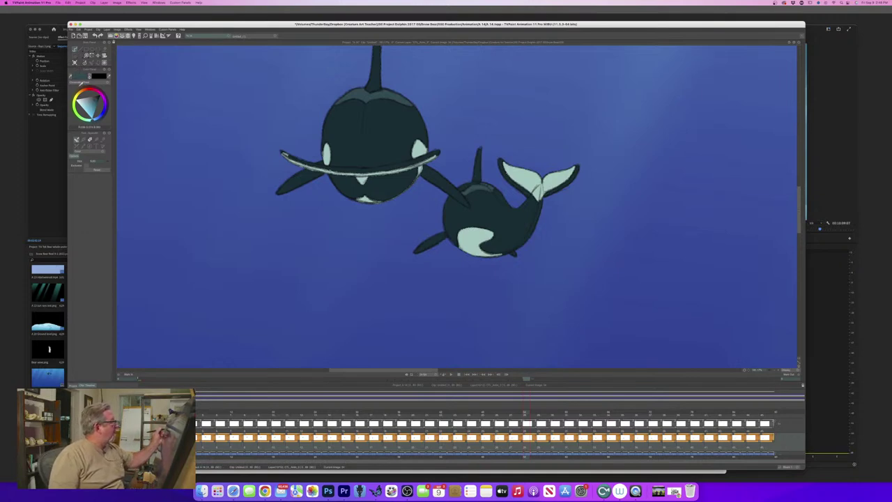
pyautogui.click(482, 208)
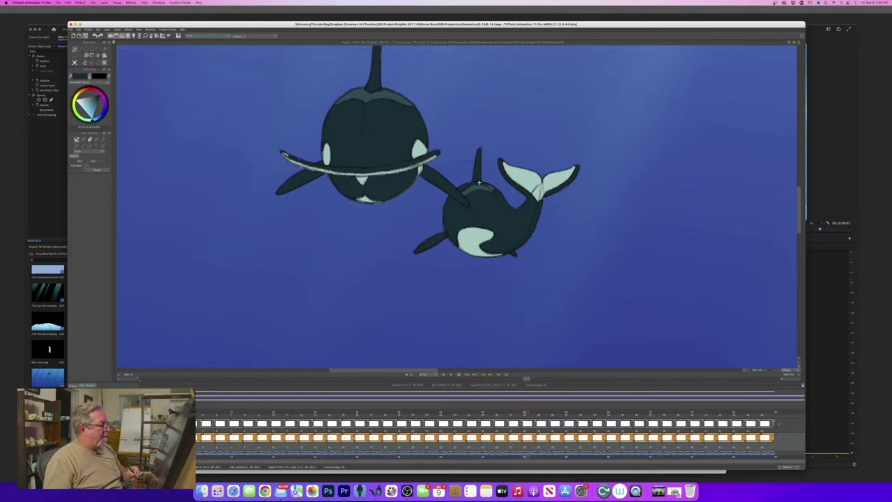
# Fill the last thin sliver of the small orca's saddle patch with grey-teal on the next drawing.
pyautogui.press('Right')
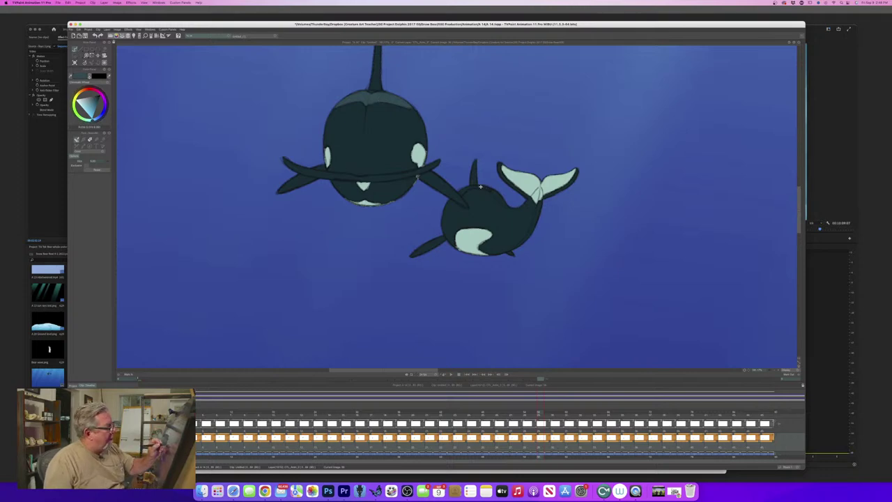
pyautogui.press('Right')
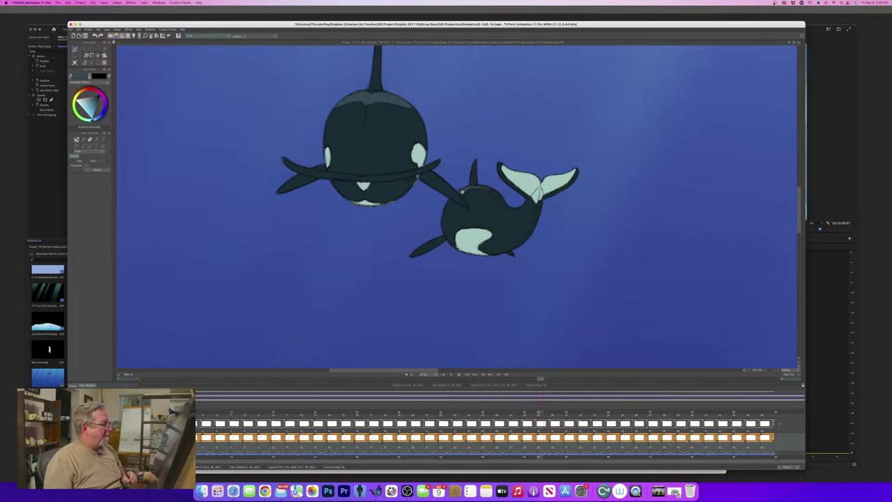
pyautogui.press('Right')
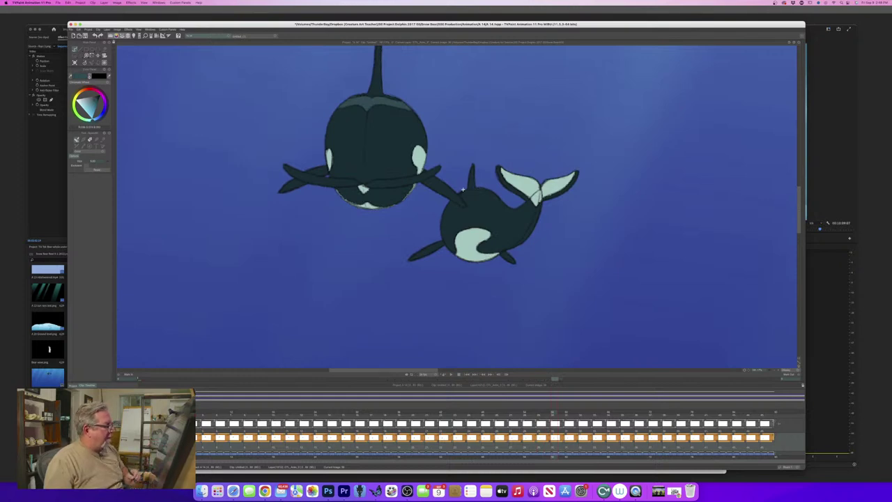
# Check the small orca's remaining drawings through the end of the shot, and play back the animation in full view.
pyautogui.press('Right')
pyautogui.press('Right')
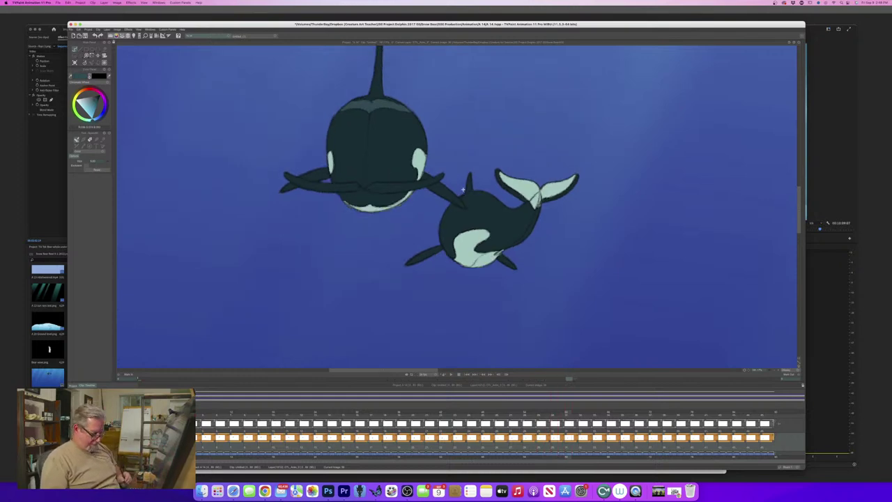
pyautogui.press('Right')
pyautogui.press('Right')
pyautogui.press('Right')
pyautogui.press('Right')
pyautogui.press('Right')
pyautogui.press('Right')
pyautogui.press('Right')
pyautogui.press('Right')
pyautogui.press('Right')
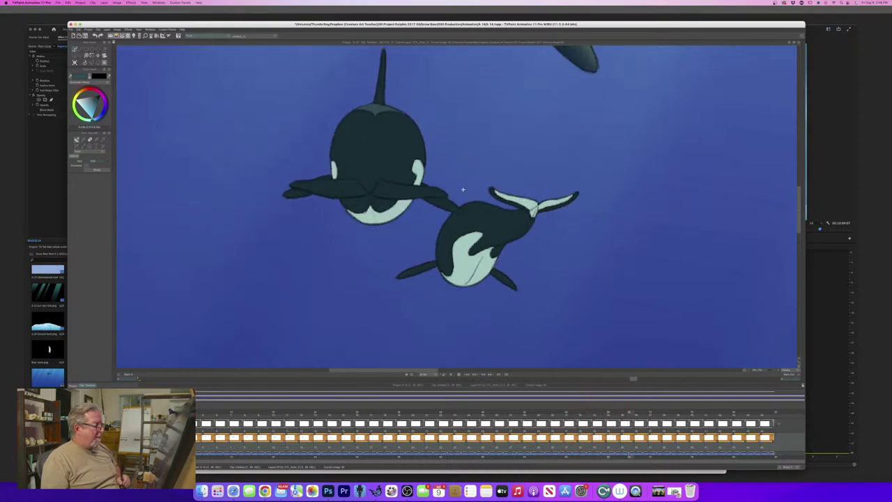
pyautogui.press('Right')
pyautogui.press('Right')
pyautogui.press('Right')
pyautogui.press('Right')
pyautogui.press('Right')
pyautogui.press('Right')
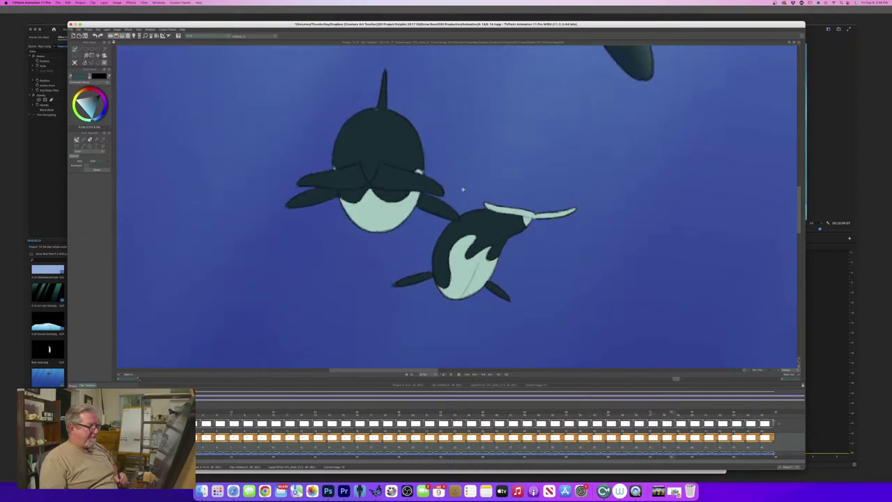
pyautogui.press('Right')
pyautogui.press('Right')
pyautogui.press('Right')
pyautogui.press('Right')
pyautogui.press('Right')
pyautogui.press('Right')
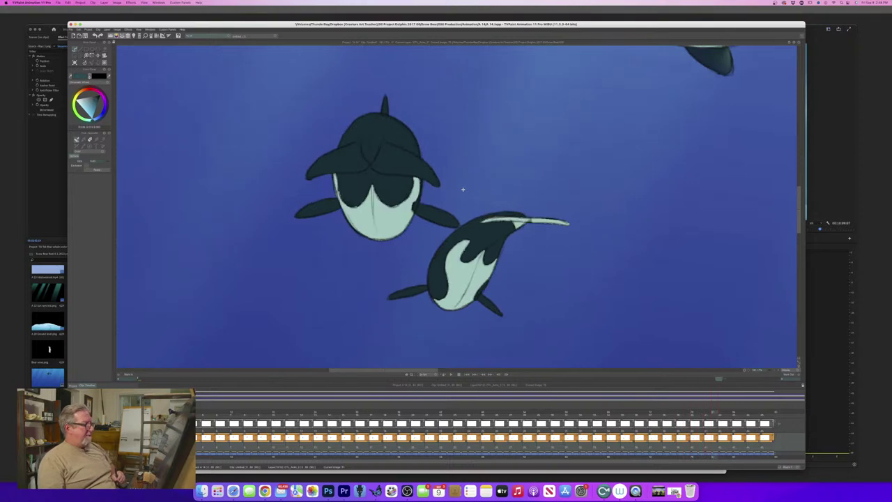
pyautogui.press('Right')
pyautogui.press('Right')
pyautogui.press('Right')
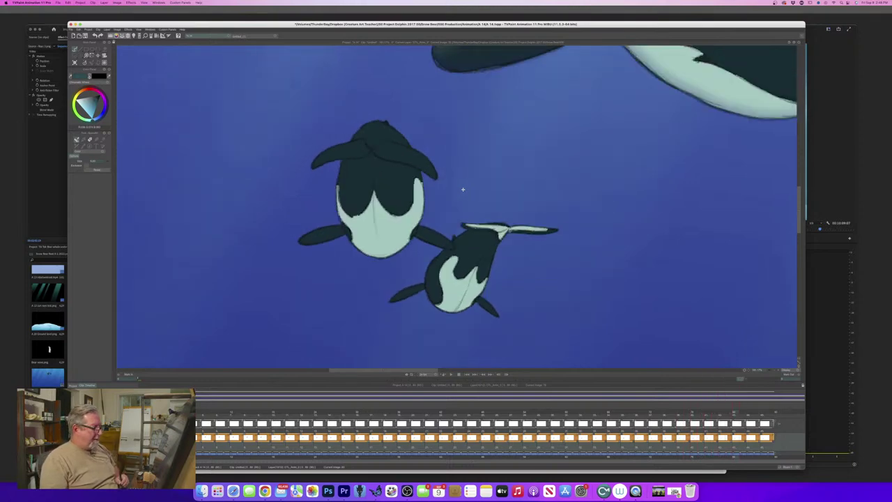
pyautogui.press('Right')
pyautogui.press('Right')
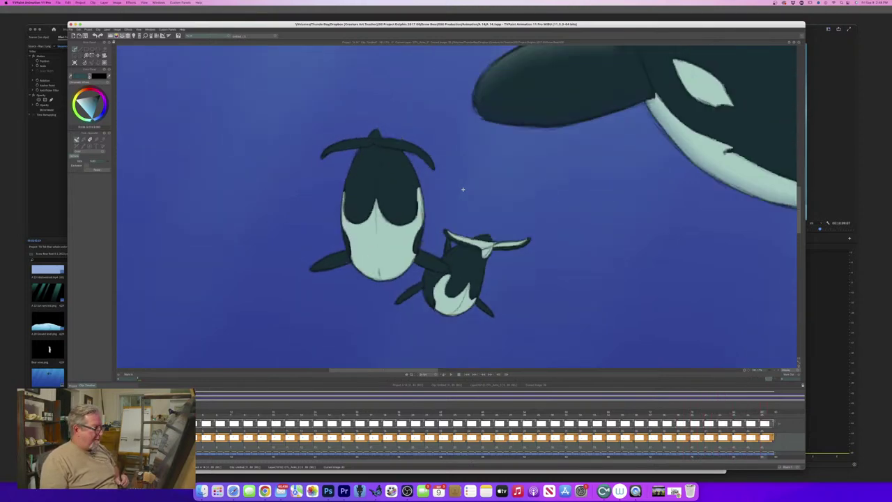
pyautogui.click(786, 370)
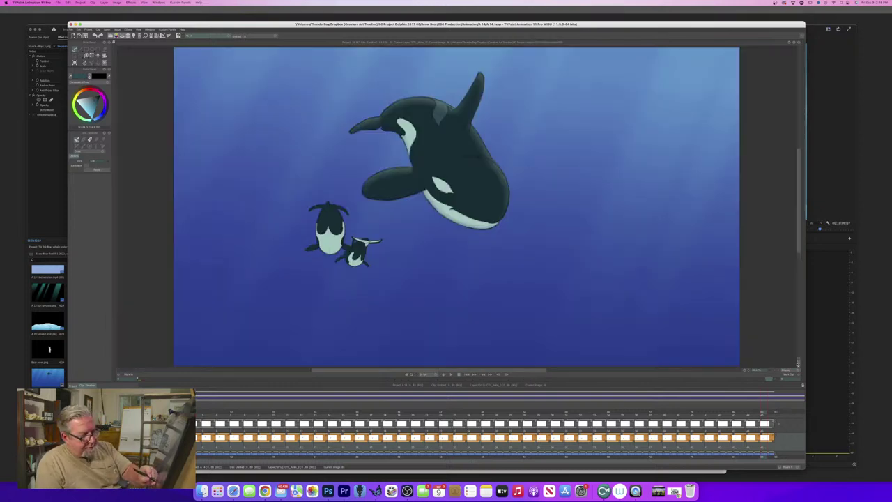
pyautogui.click(450, 374)
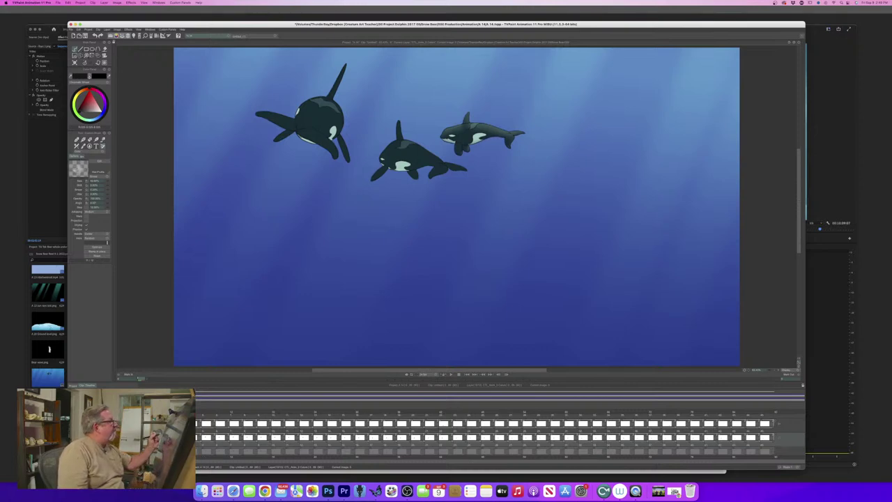
# Open the effects stack for the small middle orca's layer, clear its existing effects and add a fresh Tone Shading effect.
pyautogui.click(127, 29)
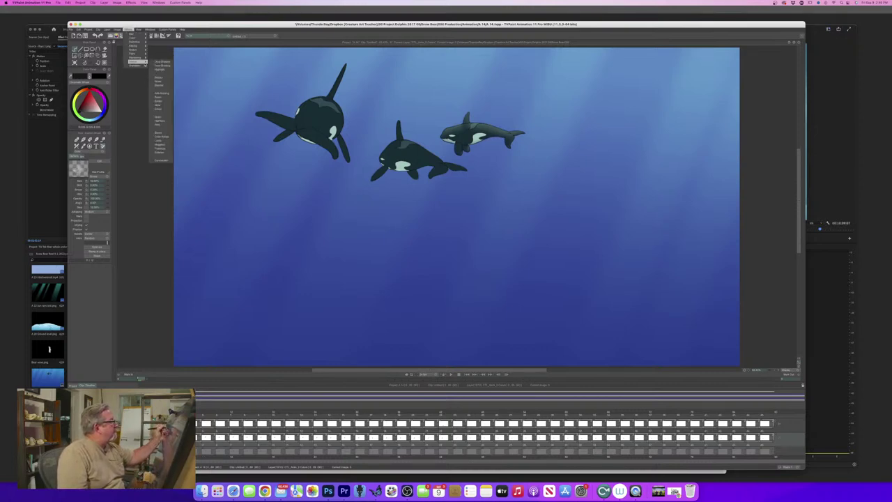
pyautogui.click(159, 64)
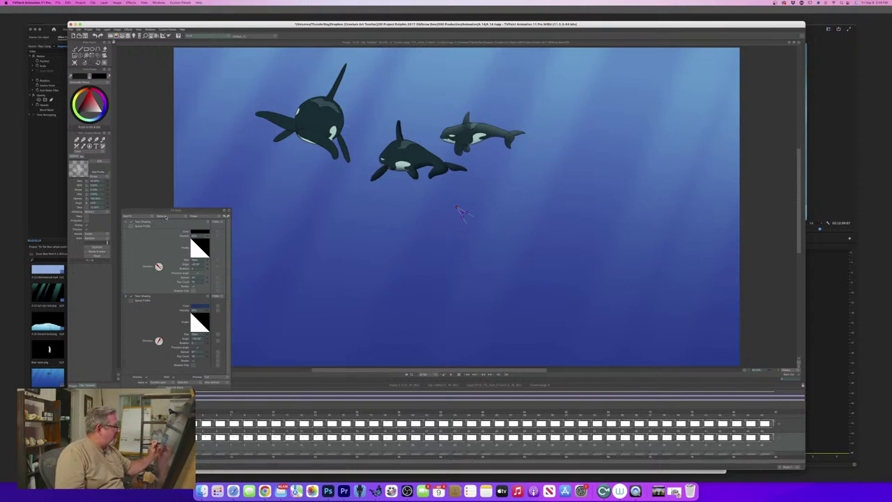
pyautogui.click(166, 217)
pyautogui.click(168, 226)
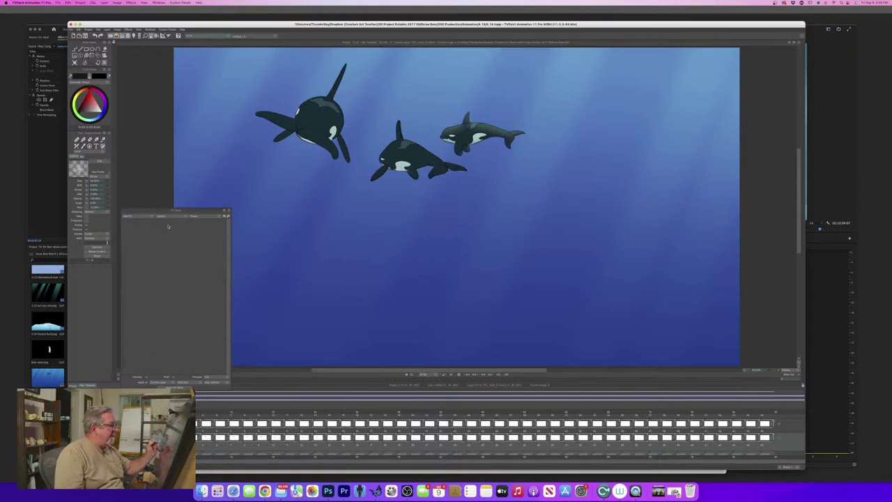
pyautogui.click(148, 217)
pyautogui.moveTo(164, 244)
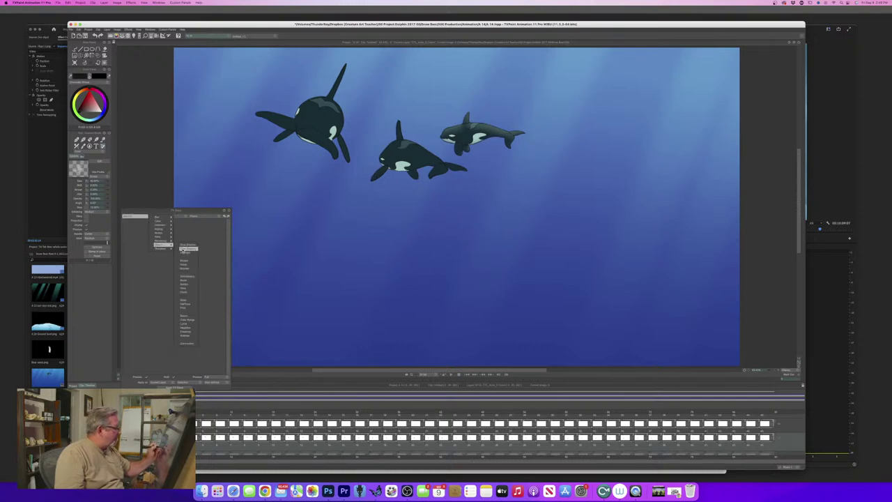
pyautogui.click(187, 248)
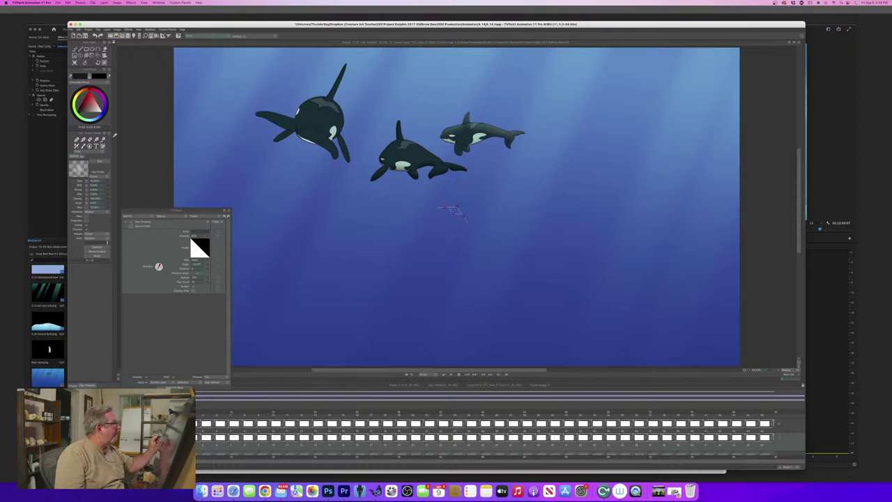
# Set the Tone Shading colour to a dark navy blue.
pyautogui.moveTo(114, 135)
pyautogui.mouseDown()
pyautogui.moveTo(102, 98)
pyautogui.moveTo(99, 116)
pyautogui.mouseUp()
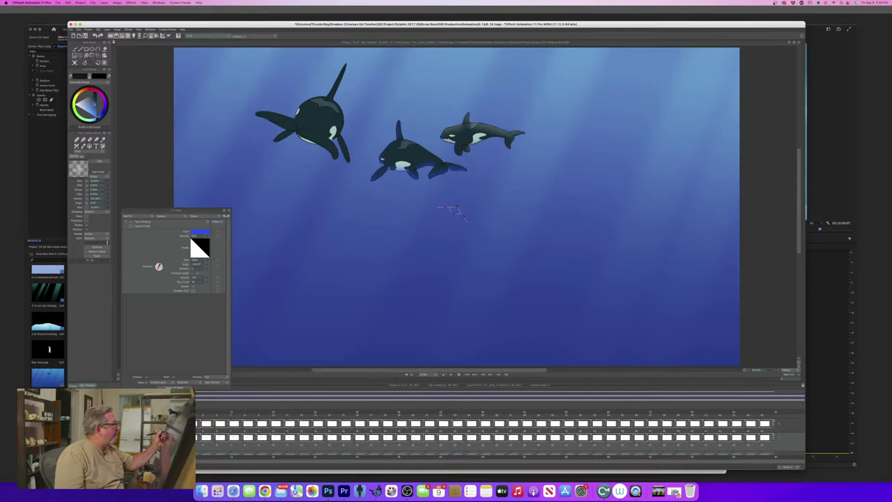
pyautogui.moveTo(94, 101); pyautogui.dragTo(95, 100)
pyautogui.moveTo(200, 232); pyautogui.dragTo(96, 99)
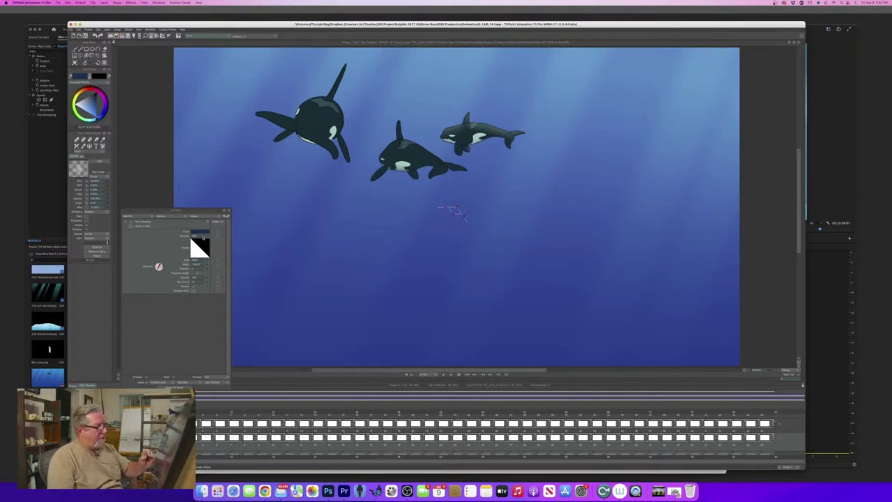
pyautogui.moveTo(769, 371); pyautogui.dragTo(776, 369)
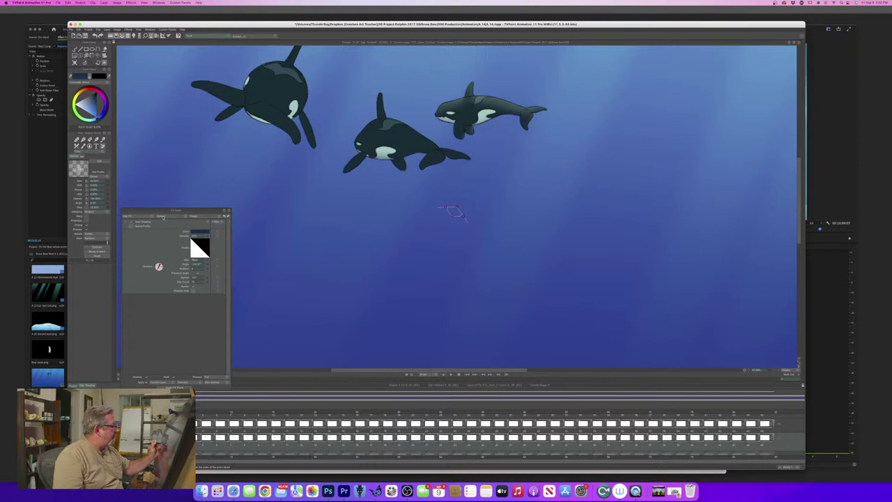
# Add a second Tone Shading effect to the stack and aim its direction steeply upward.
pyautogui.click(151, 216)
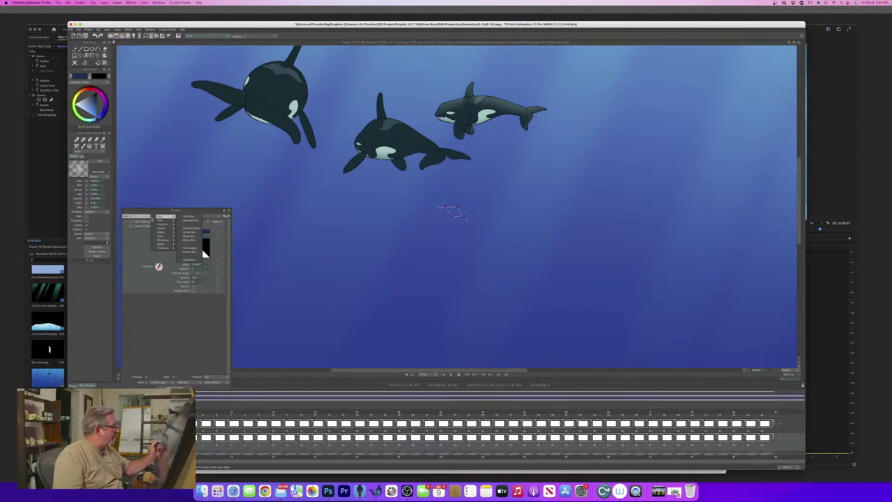
pyautogui.moveTo(169, 243)
pyautogui.click(202, 249)
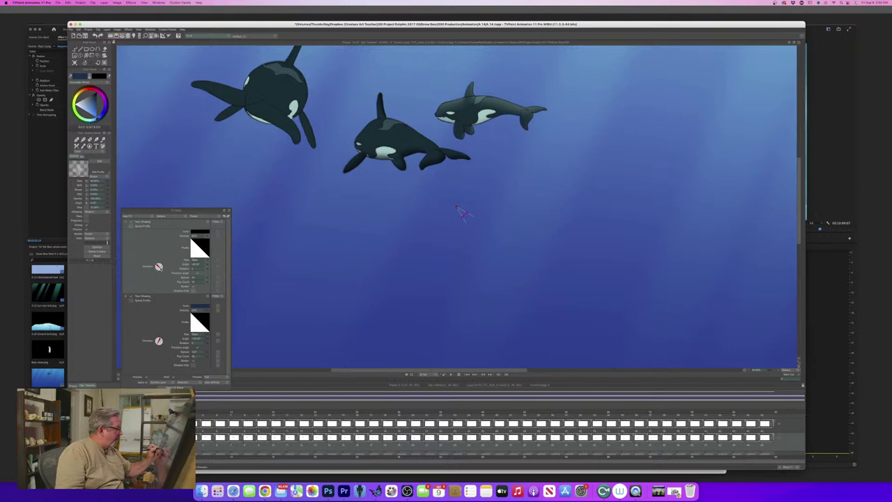
pyautogui.moveTo(161, 269); pyautogui.dragTo(162, 266)
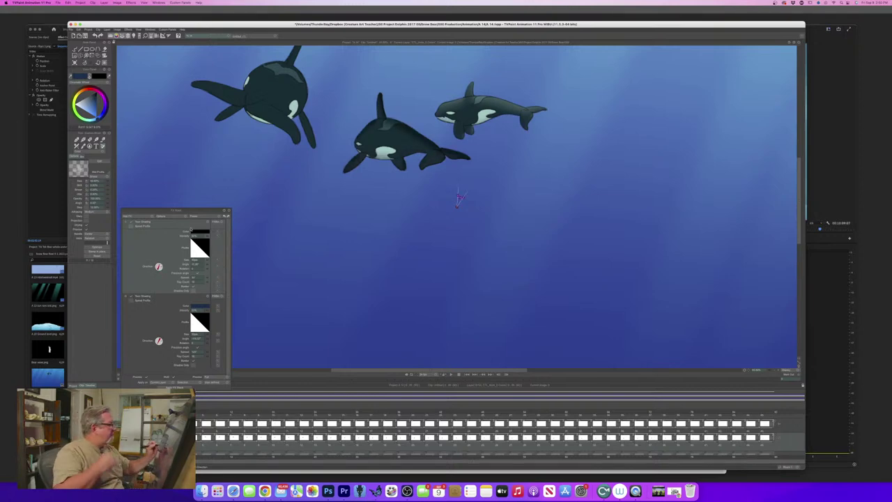
# Sample the light blue water near the surface as the second Tone Shading's colour and widen its spread.
pyautogui.moveTo(200, 231); pyautogui.dragTo(207, 233)
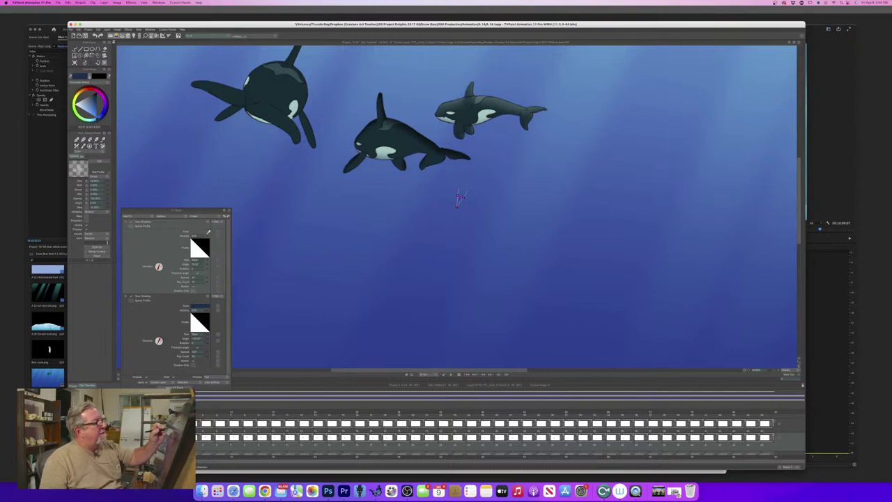
pyautogui.click(457, 53)
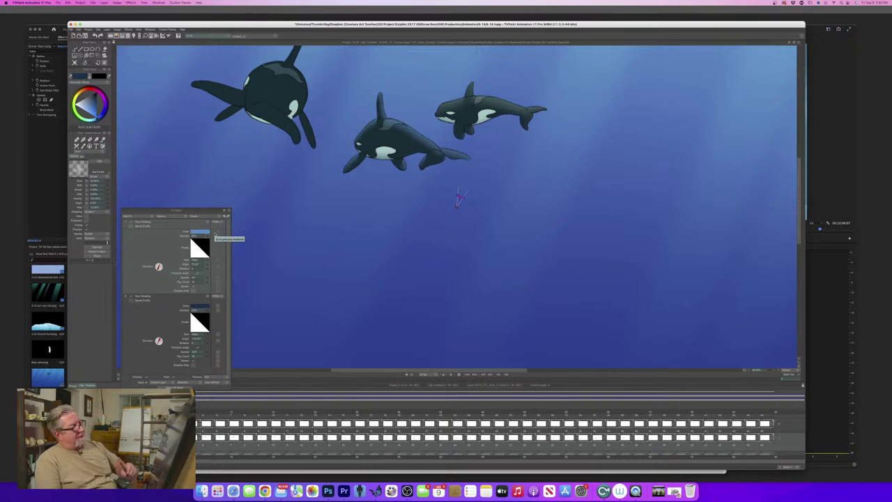
pyautogui.moveTo(457, 196); pyautogui.dragTo(459, 276)
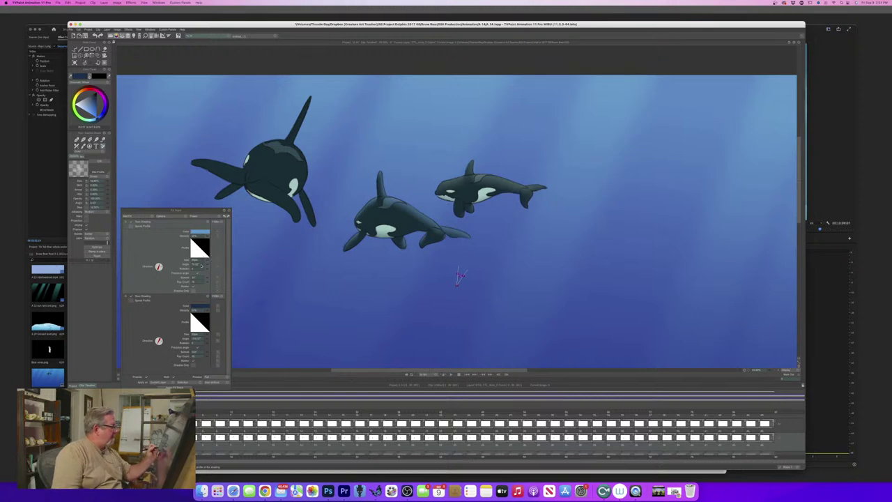
pyautogui.scroll(1, 499, 432)
pyautogui.scroll(5, 499, 435)
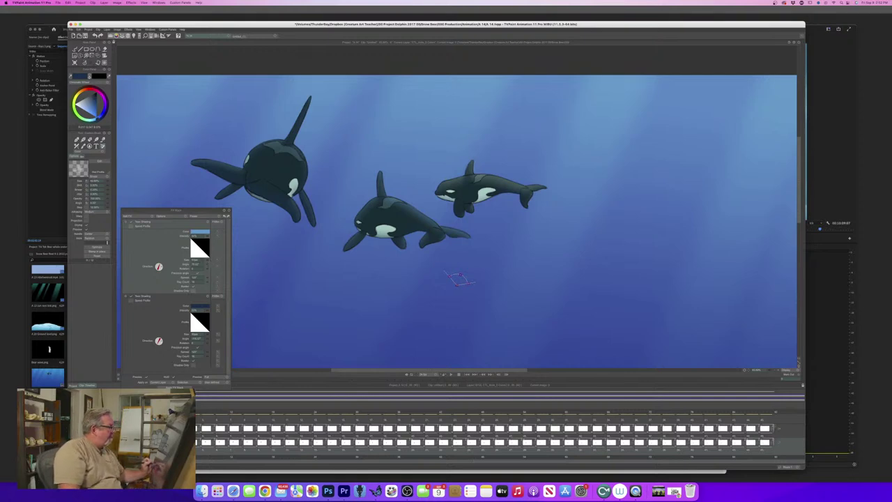
# Close the effects stack and return to the small middle orca's layer in the timeline.
pyautogui.click(226, 211)
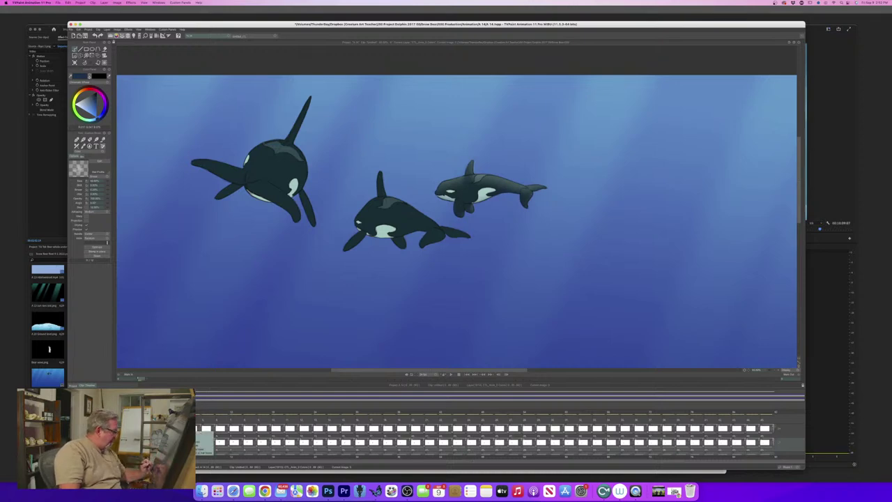
pyautogui.scroll(4, 485, 438)
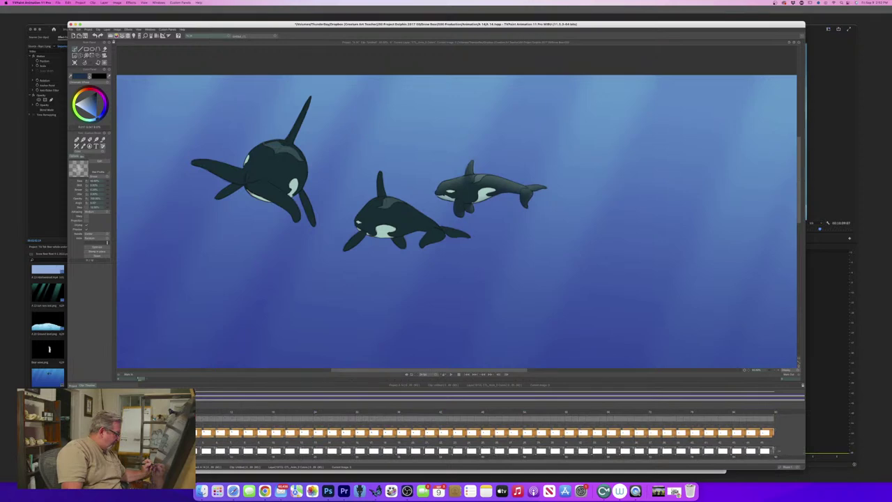
pyautogui.scroll(1, 485, 438)
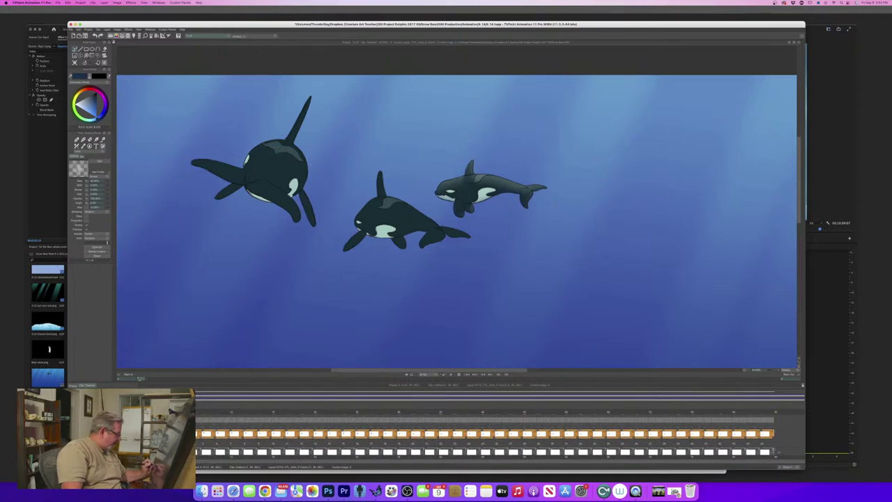
pyautogui.click(78, 420)
pyautogui.scroll(-2, 484, 438)
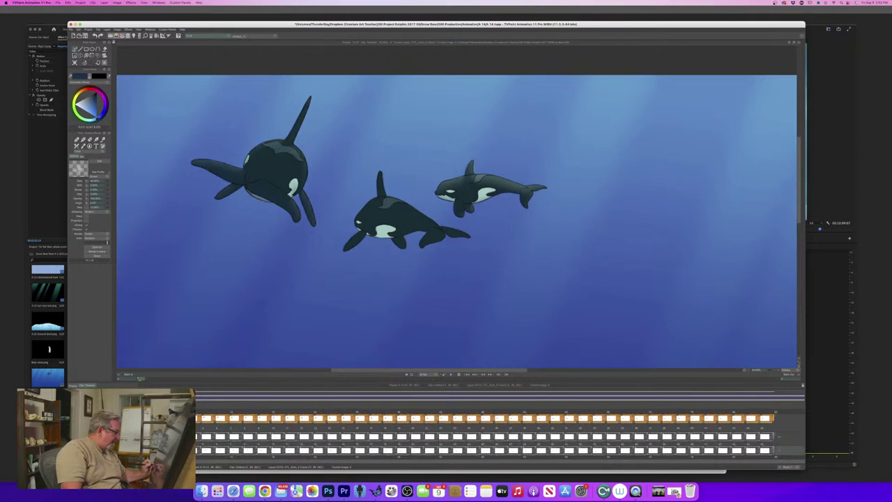
pyautogui.scroll(-1, 499, 434)
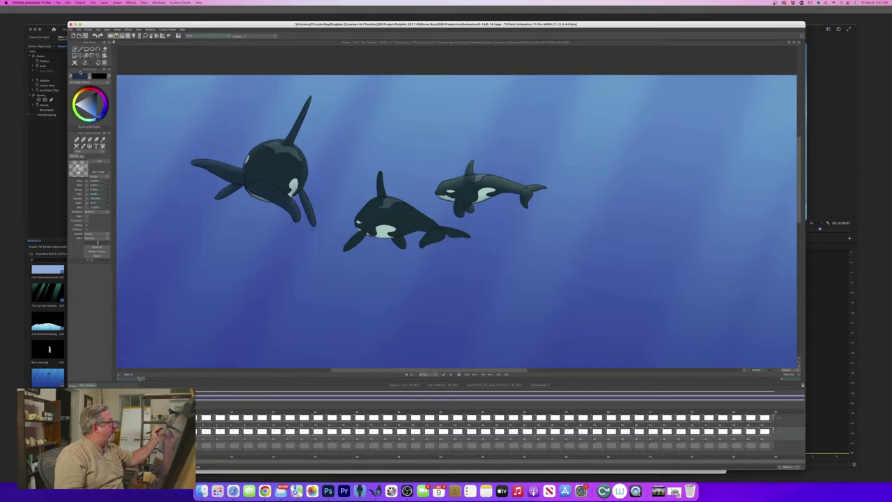
# Reopen the effects stack on the middle orca's layer, delete all its effects and add one new Tone Shading effect.
pyautogui.click(128, 29)
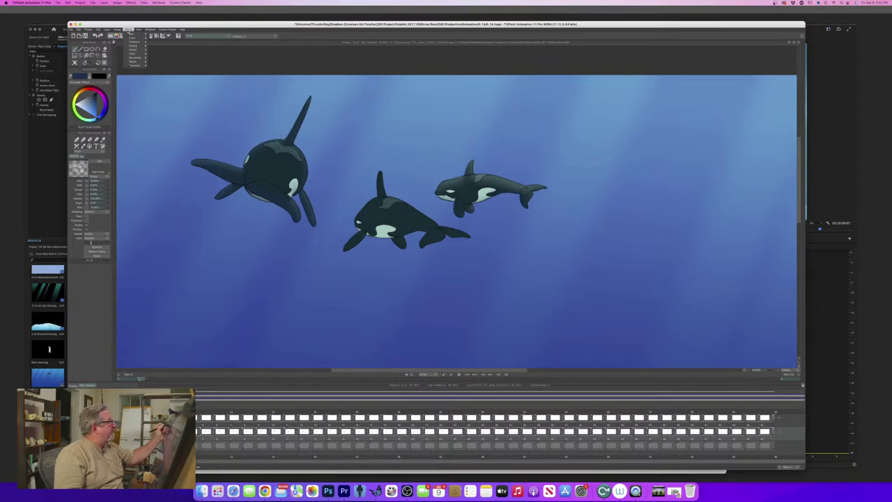
pyautogui.moveTo(135, 61)
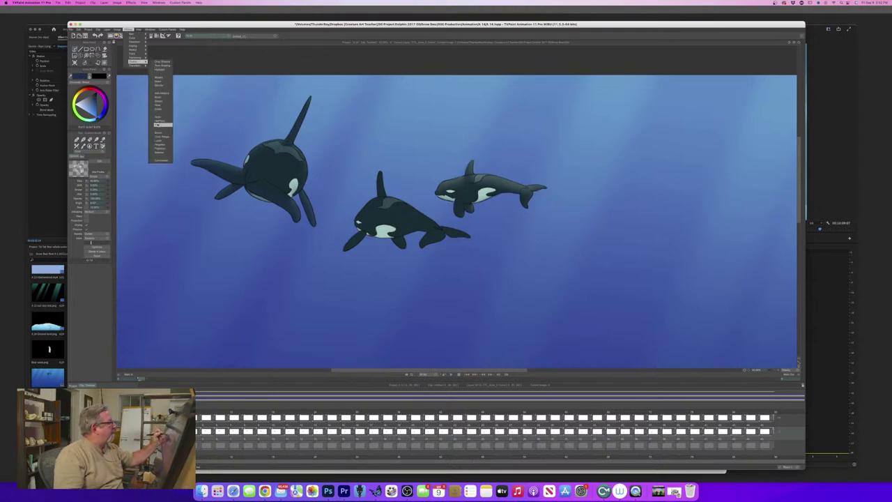
pyautogui.click(156, 65)
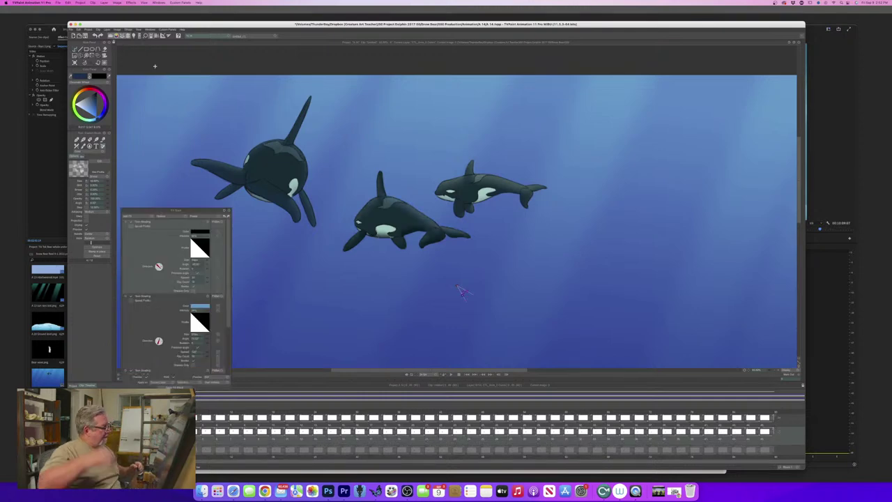
pyautogui.click(167, 216)
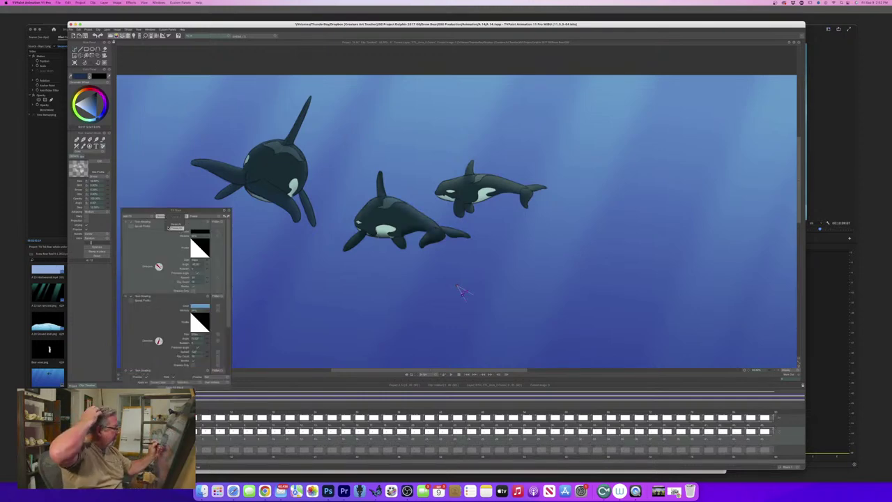
pyautogui.click(174, 228)
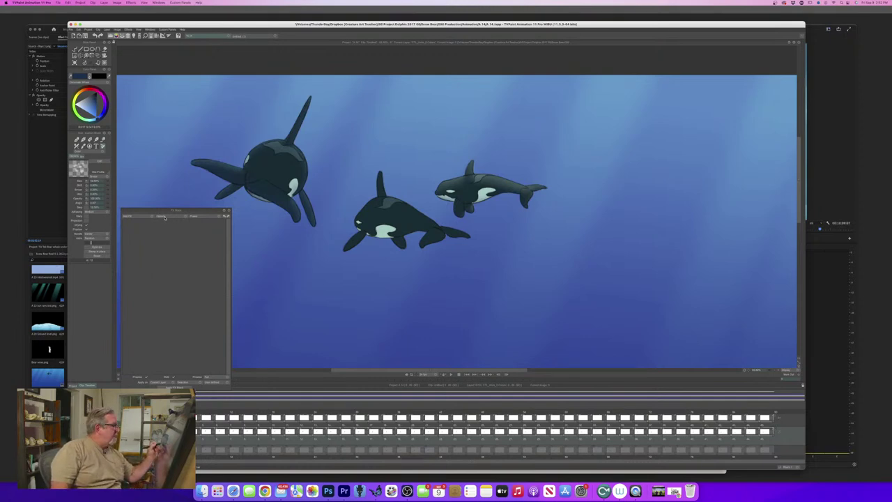
pyautogui.click(166, 217)
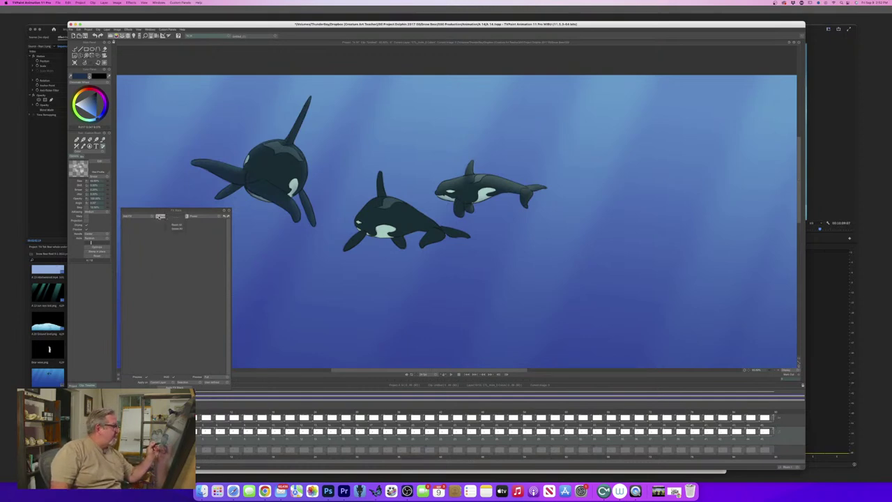
pyautogui.click(154, 218)
pyautogui.click(152, 216)
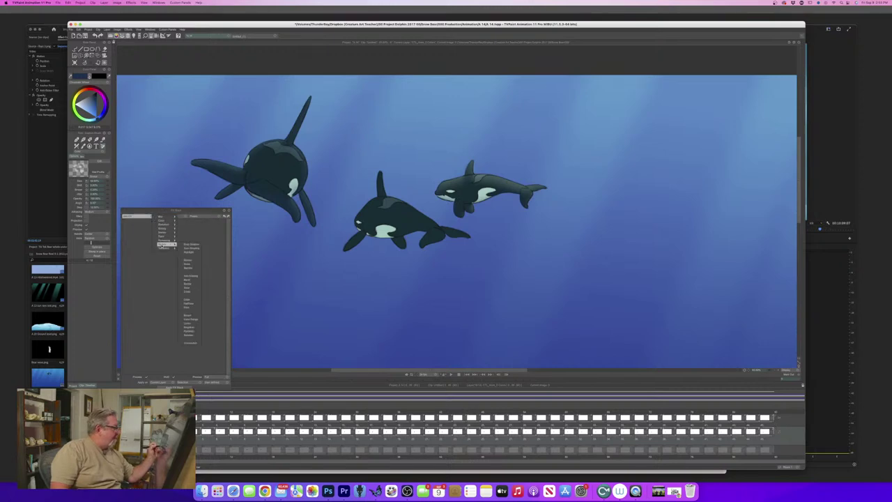
pyautogui.click(187, 245)
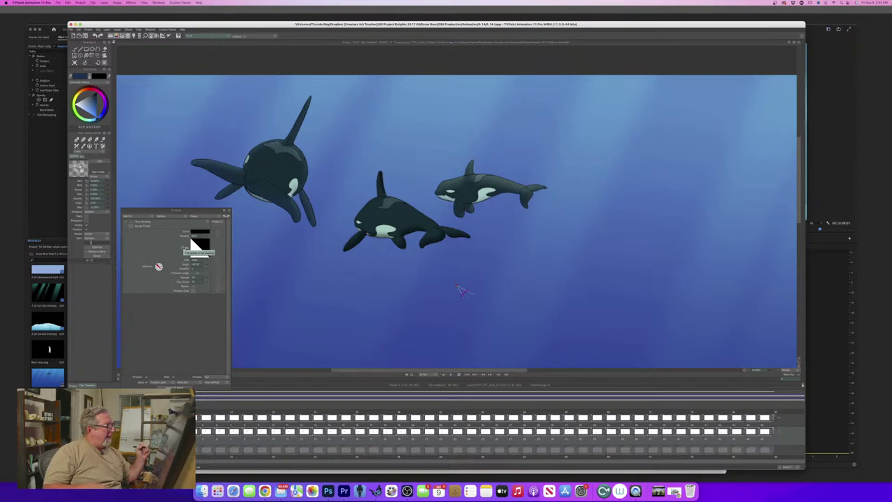
# Set the new Tone Shading's colour to dark navy blue and aim its direction steeply downward.
pyautogui.moveTo(195, 232)
pyautogui.mouseDown()
pyautogui.moveTo(180, 225)
pyautogui.moveTo(95, 102)
pyautogui.mouseUp()
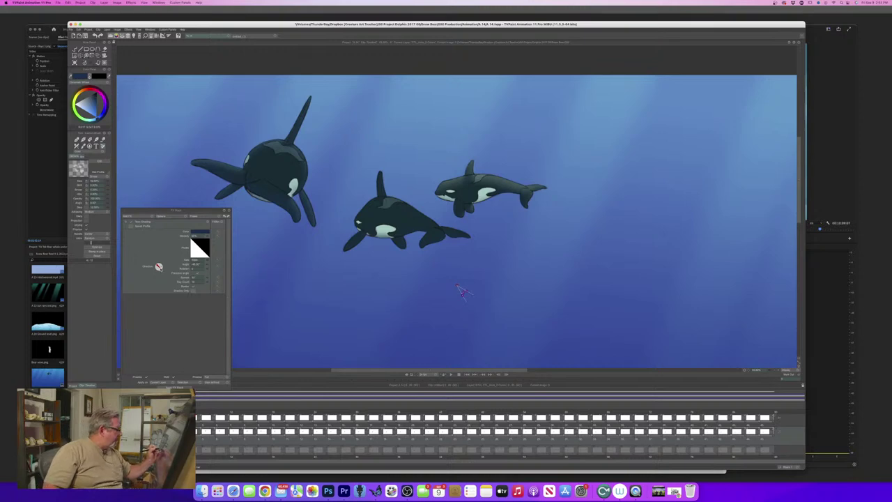
pyautogui.moveTo(160, 269); pyautogui.dragTo(158, 270)
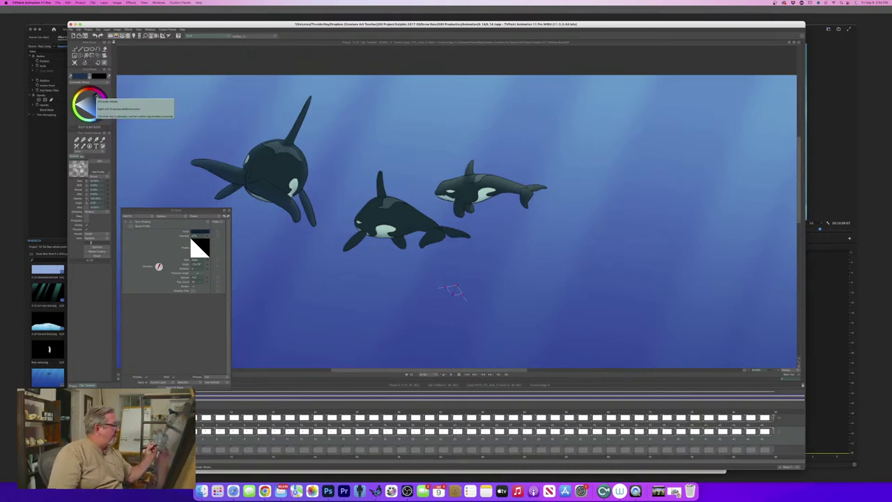
# Add a second Tone Shading aimed steeply upward, using the light blue sampled from the water near the surface.
pyautogui.click(149, 219)
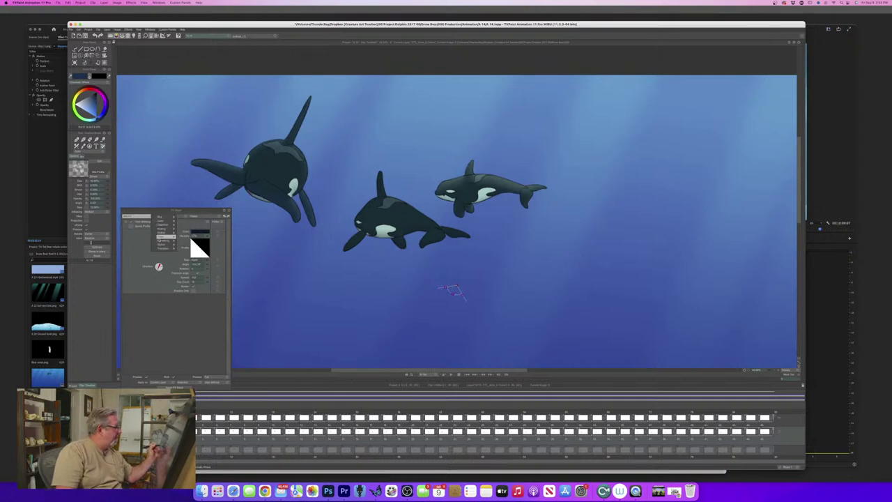
pyautogui.click(186, 249)
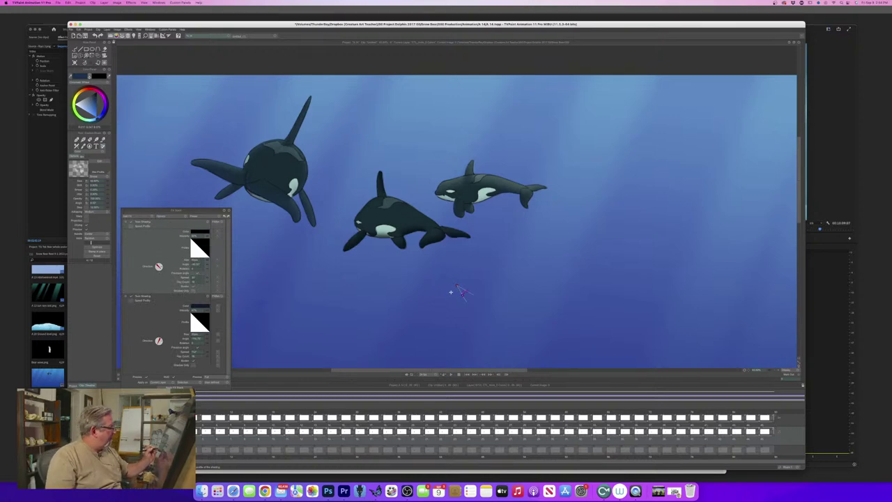
pyautogui.moveTo(161, 270); pyautogui.dragTo(161, 266)
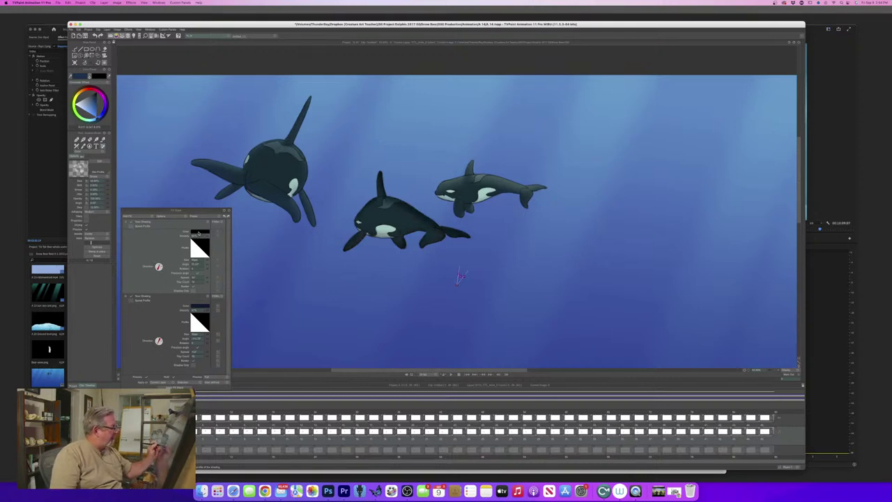
pyautogui.moveTo(199, 231); pyautogui.dragTo(214, 233)
pyautogui.click(628, 83)
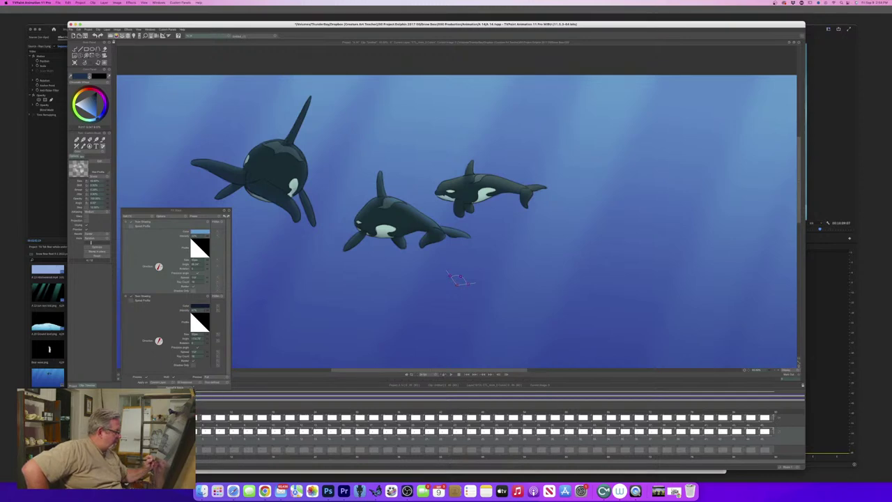
# Apply the effects stack to the middle orca's layer, close it and play back the shaded animation.
pyautogui.click(176, 387)
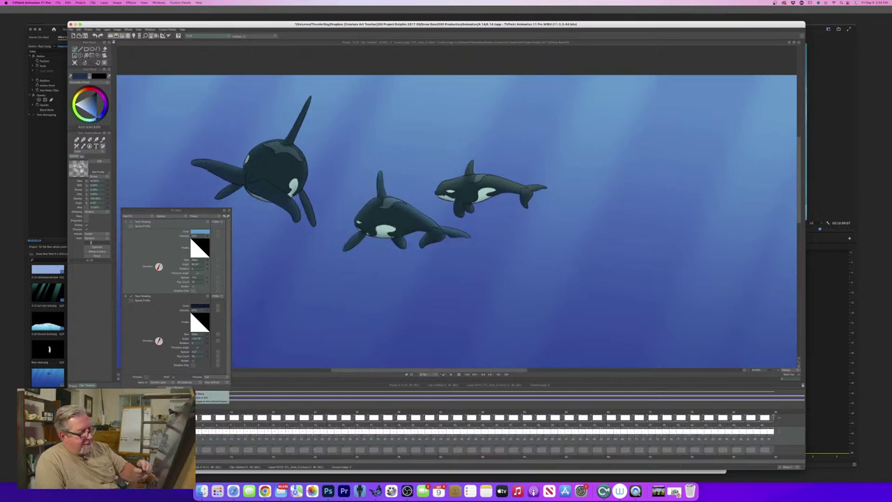
pyautogui.click(798, 362)
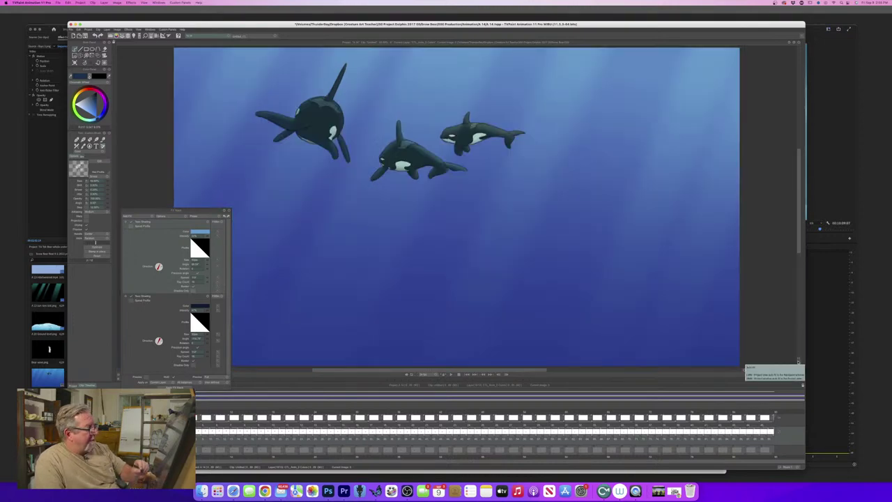
pyautogui.click(228, 211)
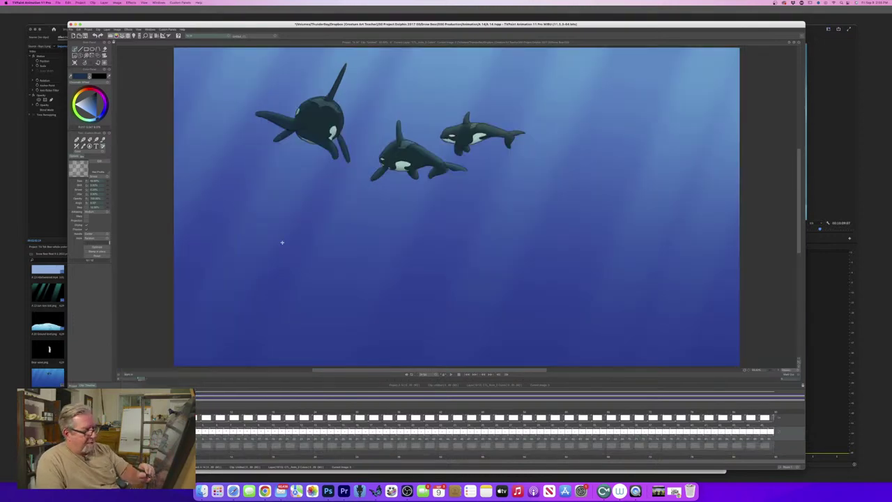
pyautogui.click(768, 371)
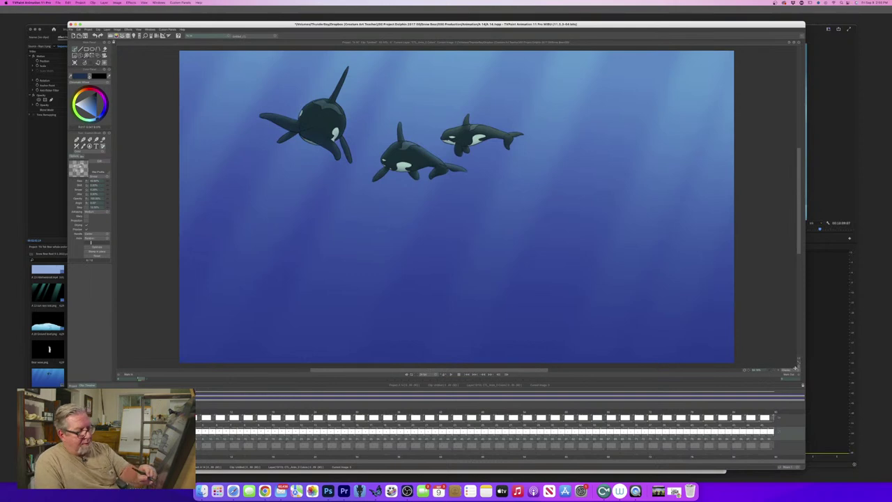
pyautogui.click(451, 375)
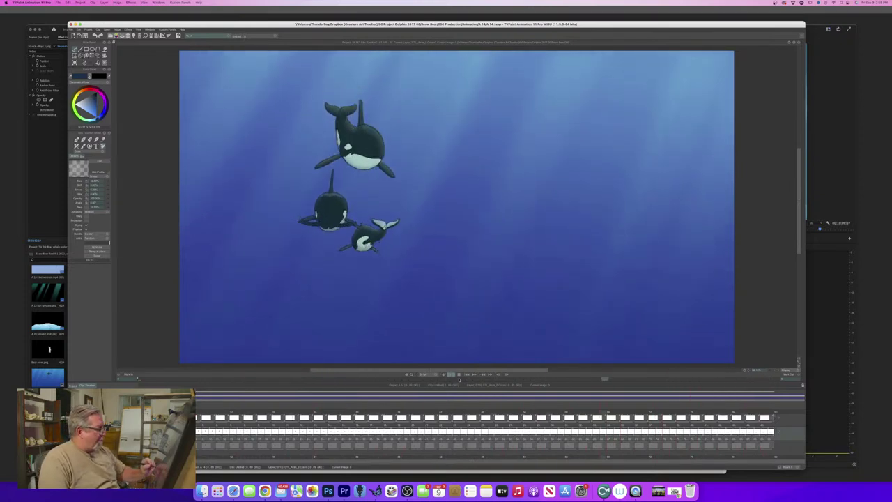
# Show the pale blue haze over the two smaller orcas and play back the animation with it.
pyautogui.scroll(5, 499, 434)
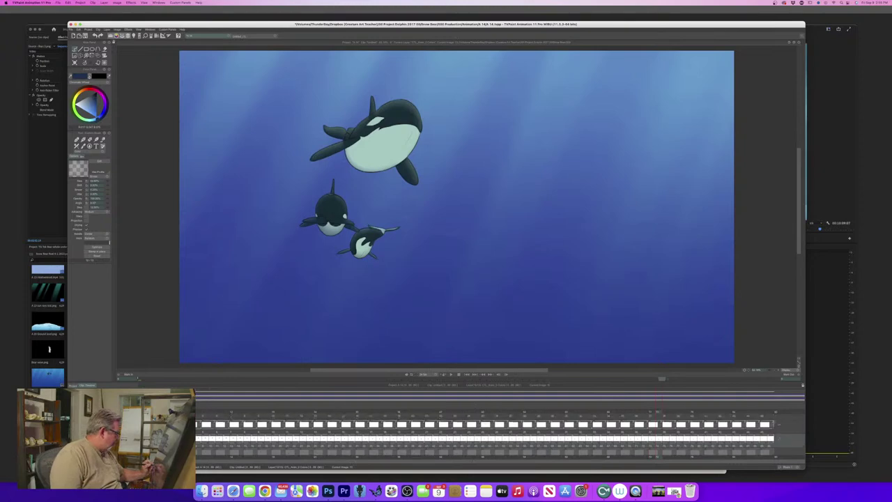
pyautogui.scroll(5, 499, 434)
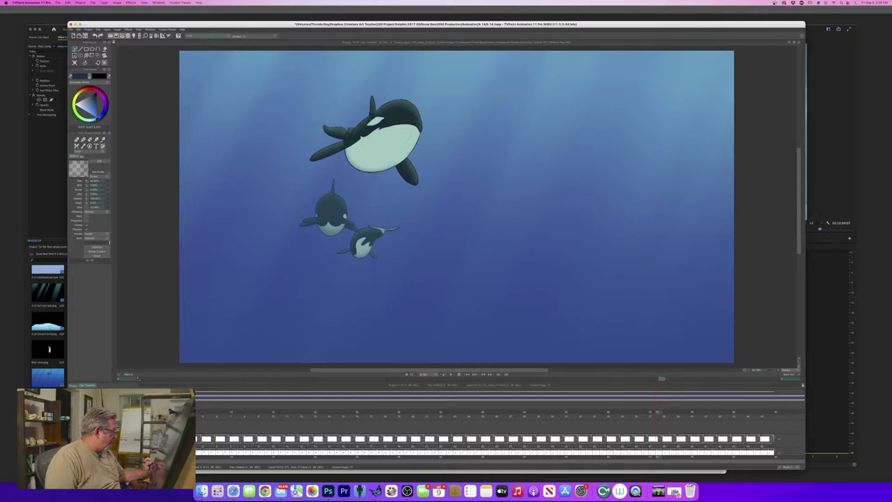
pyautogui.scroll(-2, 486, 435)
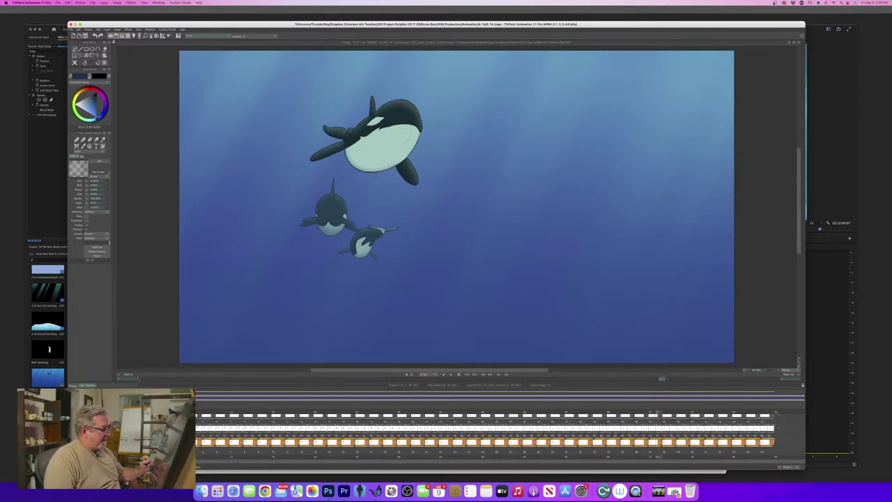
pyautogui.click(451, 375)
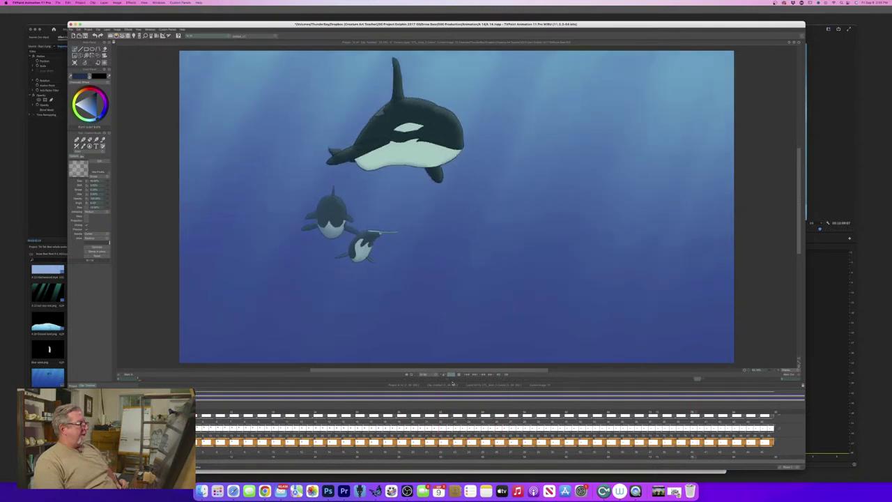
pyautogui.click(457, 377)
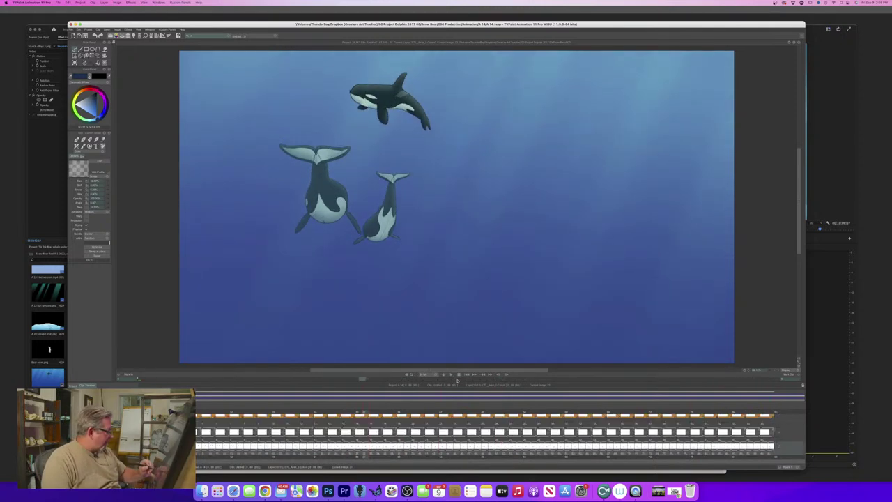
# Adjust the strength of the underwater haze layer and play the orca animation through once more.
pyautogui.scroll(-2, 458, 381)
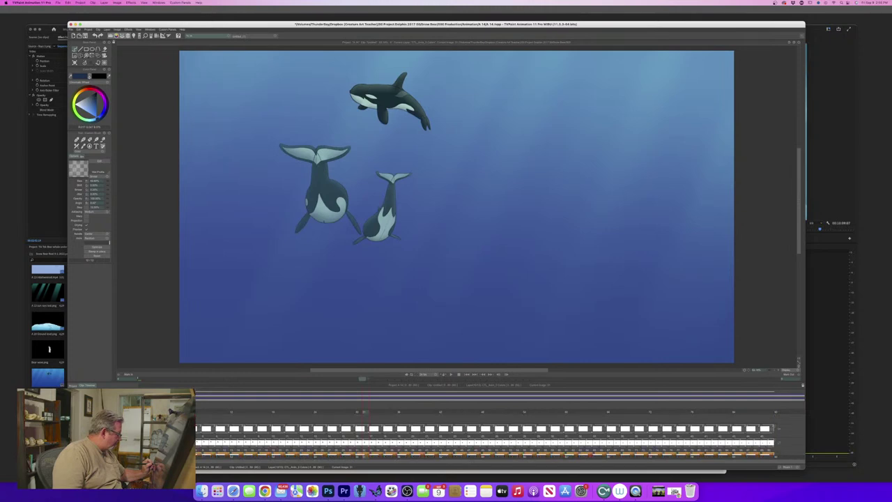
pyautogui.scroll(1, 485, 439)
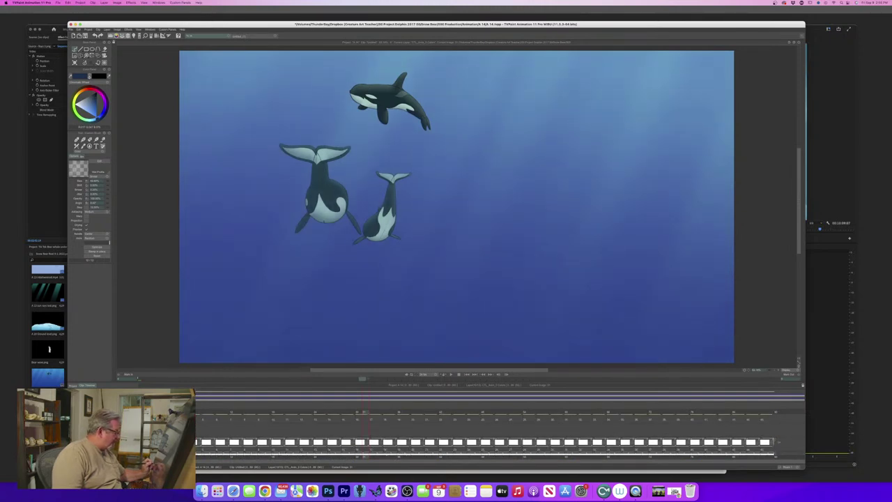
pyautogui.click(451, 375)
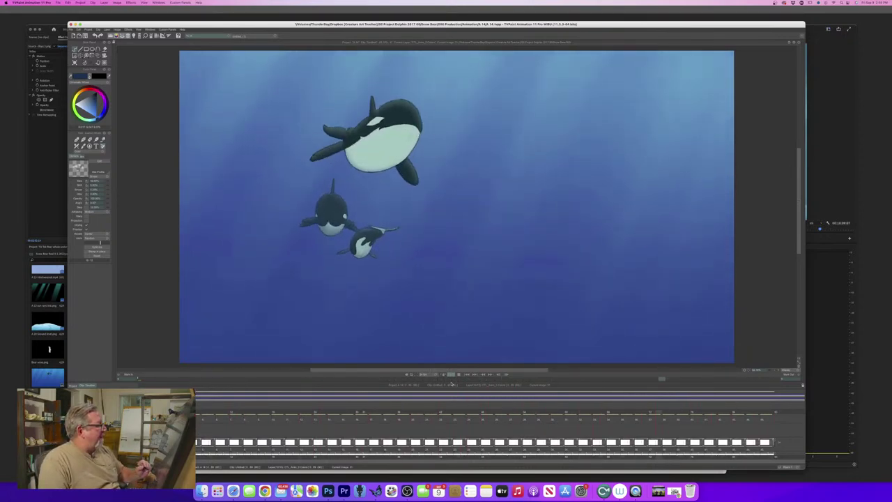
pyautogui.click(458, 376)
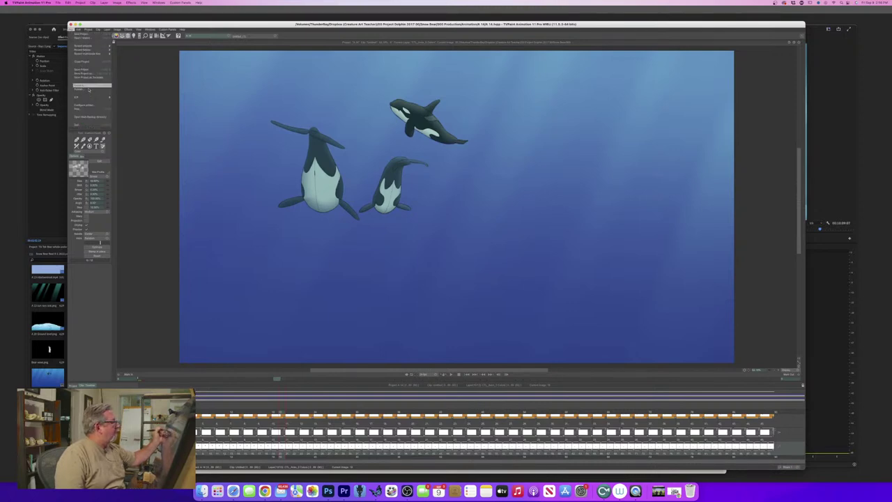
# Export the finished orca clip as an animation.
pyautogui.click(88, 85)
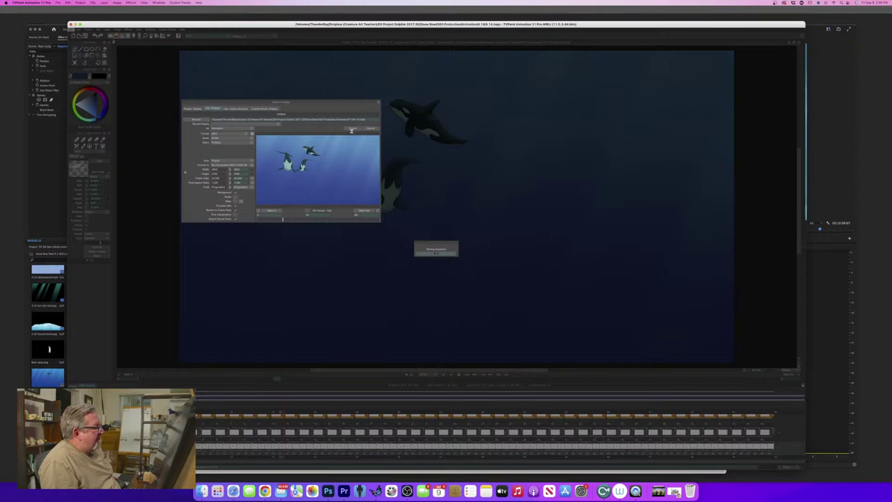
pyautogui.click(351, 129)
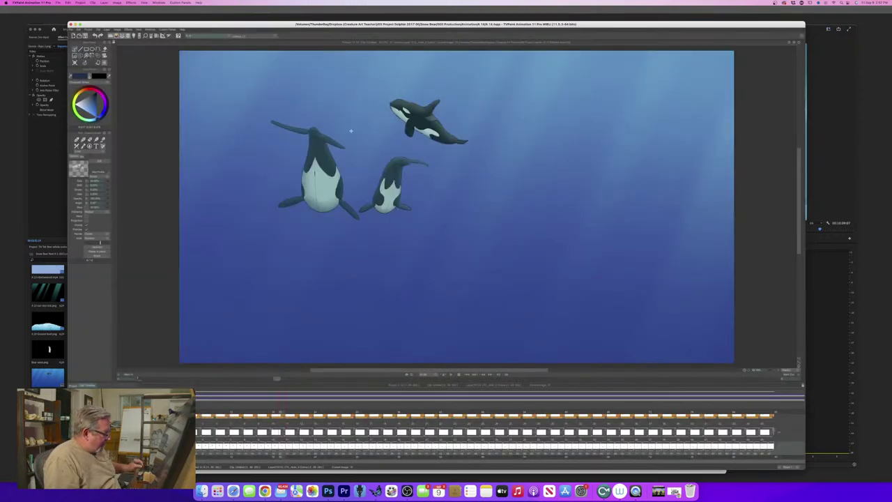
# Switch to Premiere Pro, move the sequence playhead to the underwater shot with the three orcas and enlarge the program preview.
pyautogui.click(344, 490)
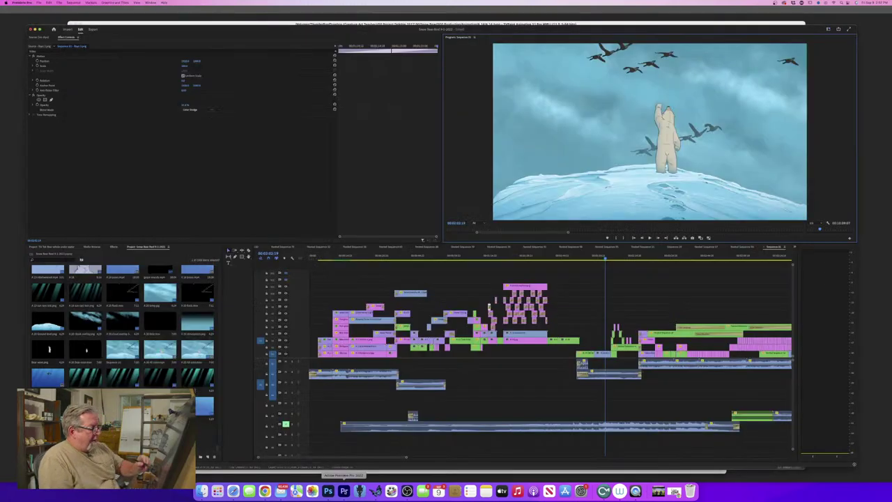
pyautogui.moveTo(605, 260); pyautogui.dragTo(491, 279)
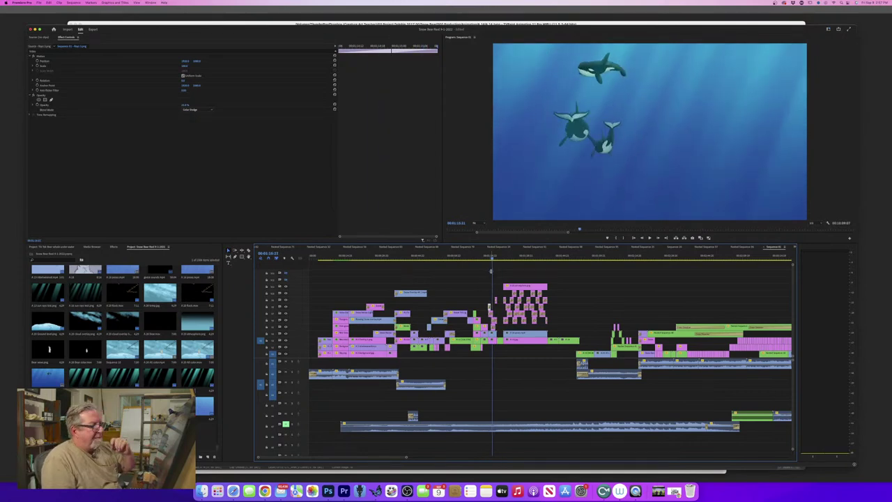
pyautogui.click(459, 193)
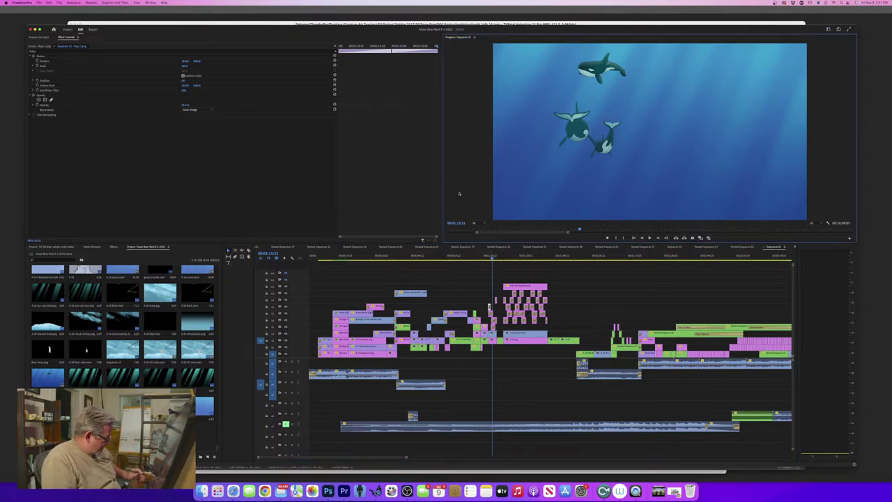
pyautogui.press('`')
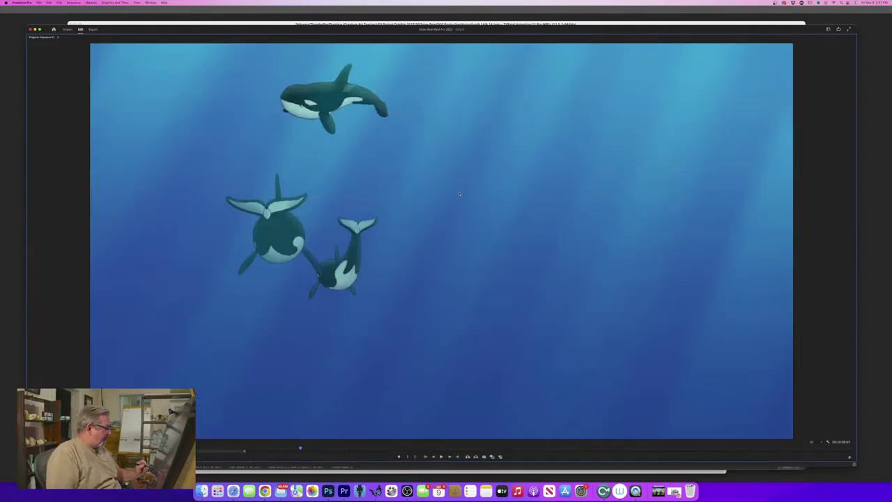
# Review the reel from the orca shot through to the overhead polar bear scene in the enlarged preview, and restore the editing layout.
pyautogui.moveTo(300, 448)
pyautogui.mouseDown()
pyautogui.moveTo(280, 450)
pyautogui.moveTo(323, 453)
pyautogui.moveTo(292, 456)
pyautogui.moveTo(318, 458)
pyautogui.moveTo(299, 459)
pyautogui.mouseUp()
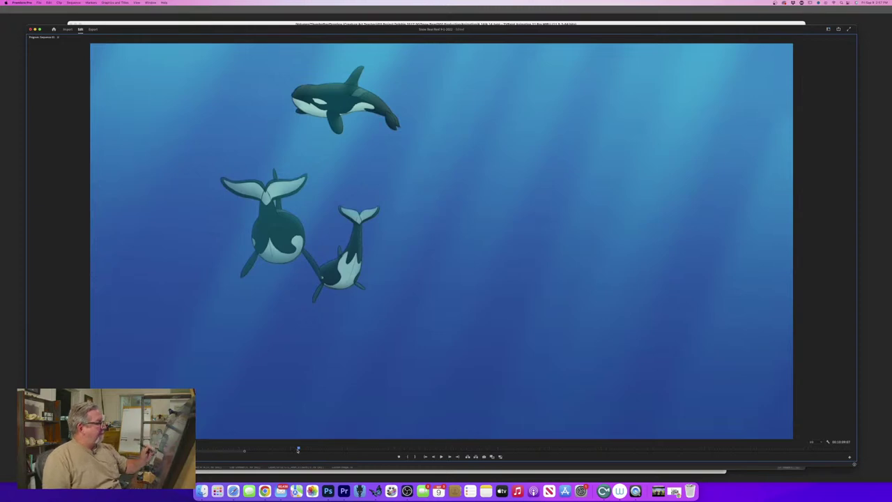
pyautogui.moveTo(297, 448)
pyautogui.mouseDown()
pyautogui.moveTo(280, 455)
pyautogui.moveTo(311, 456)
pyautogui.moveTo(251, 462)
pyautogui.moveTo(373, 456)
pyautogui.moveTo(215, 455)
pyautogui.mouseUp()
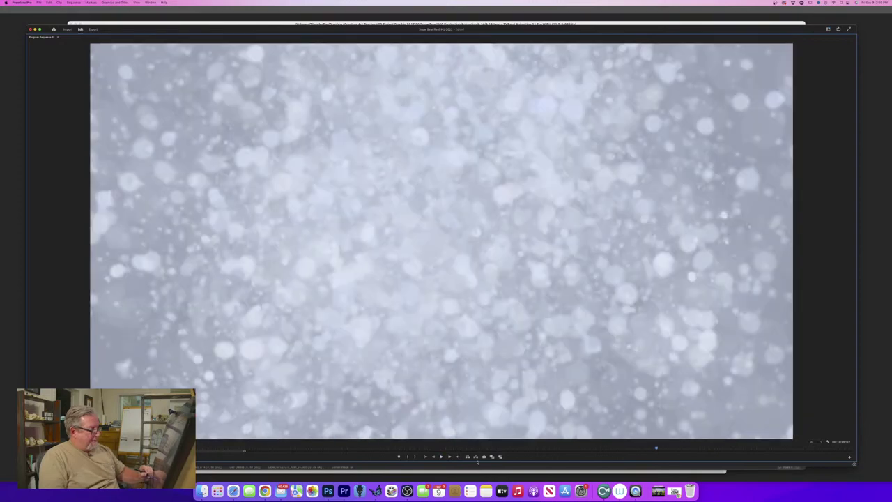
pyautogui.moveTo(656, 448); pyautogui.dragTo(214, 453)
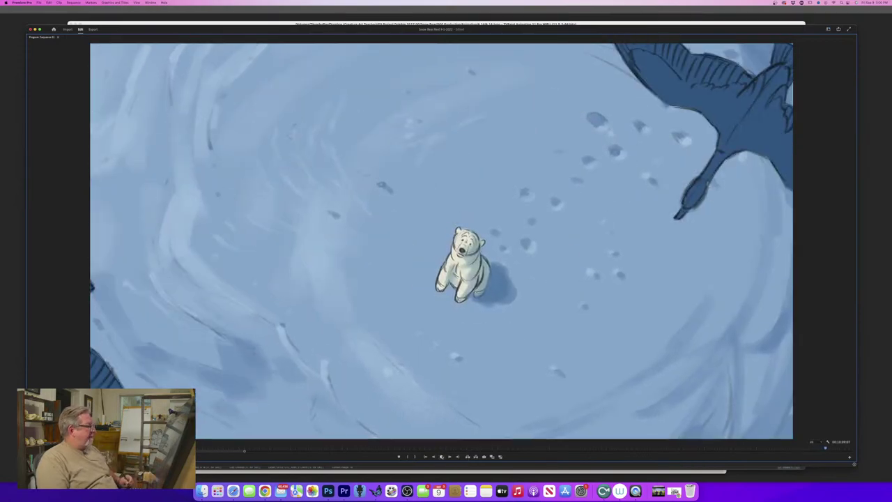
pyautogui.press('`')
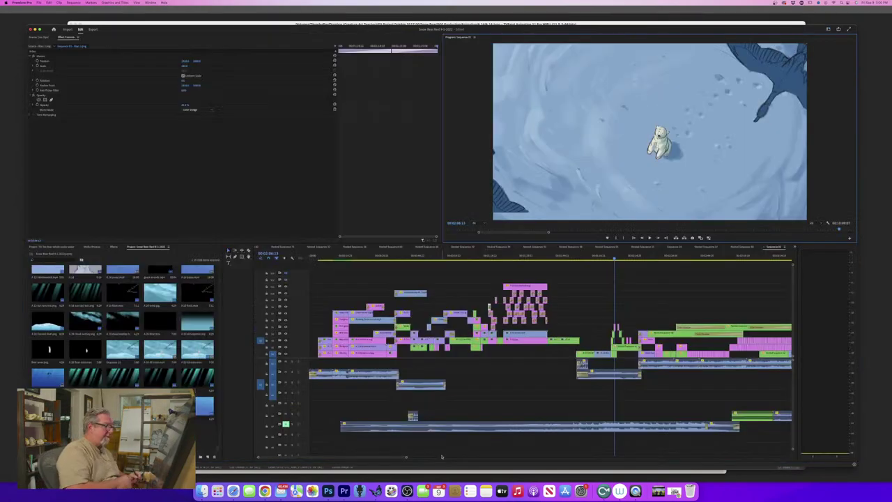
# Switch back to TVPaint Animation, shrink its window and place it over the middle of the Premiere Pro project.
pyautogui.click(375, 491)
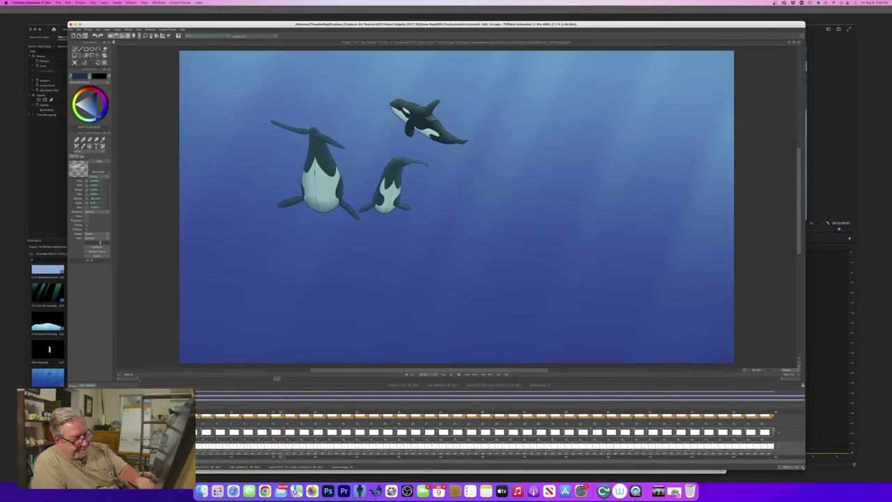
pyautogui.moveTo(803, 468); pyautogui.dragTo(610, 355)
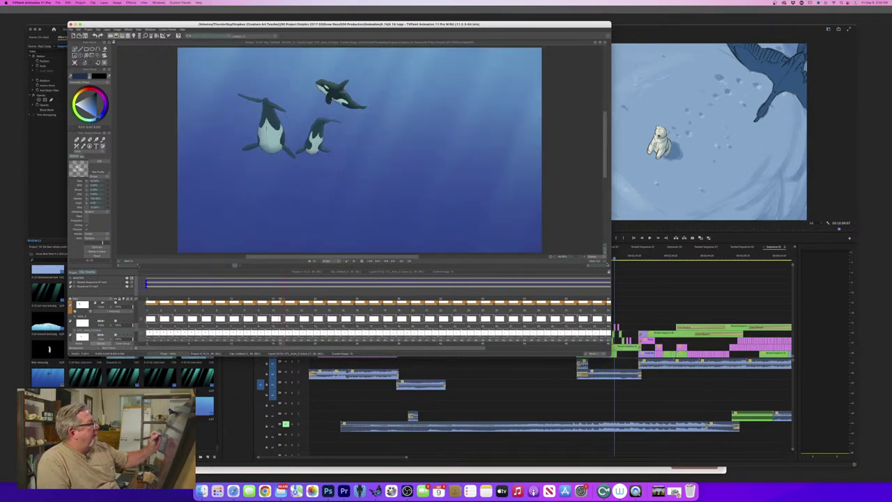
pyautogui.moveTo(249, 25); pyautogui.dragTo(381, 79)
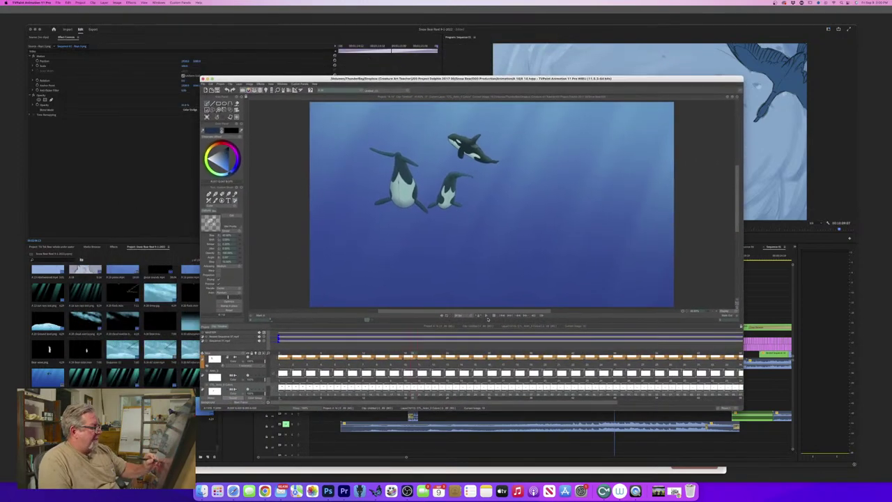